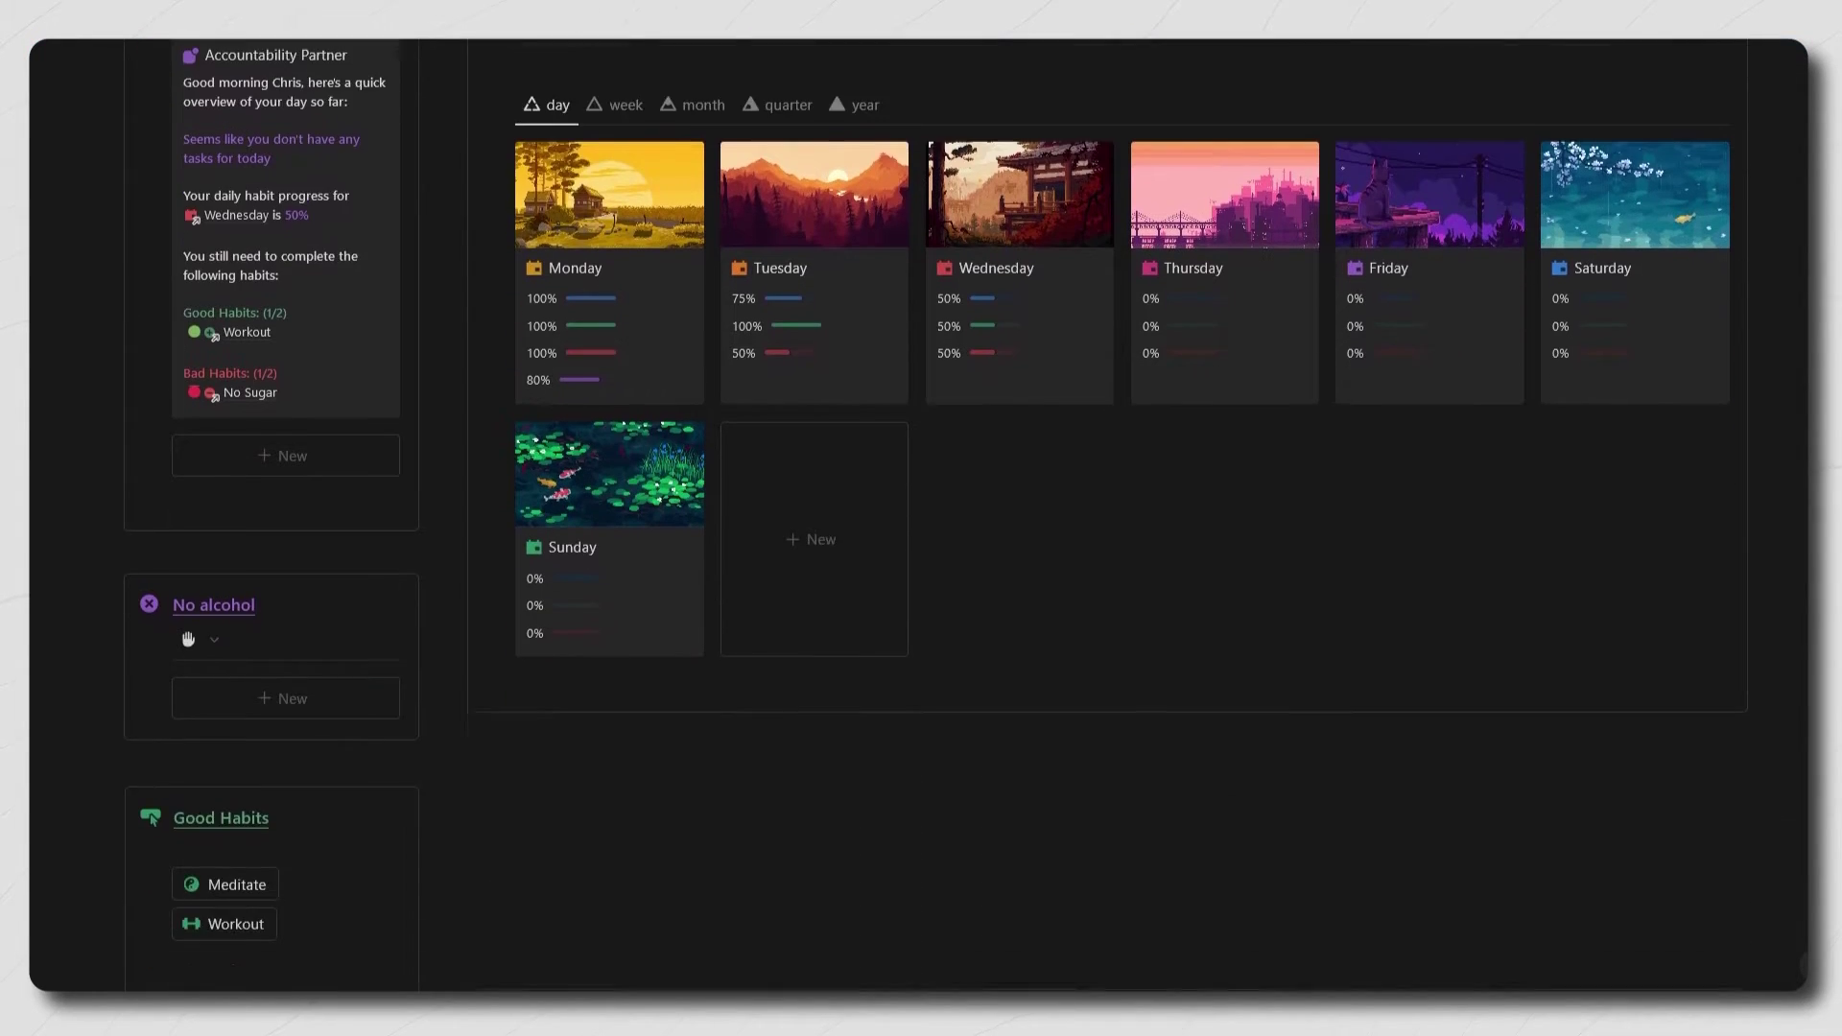
{"action": "scroll", "coordinate": [921, 518], "scroll_direction": "down", "scroll_amount": 3}
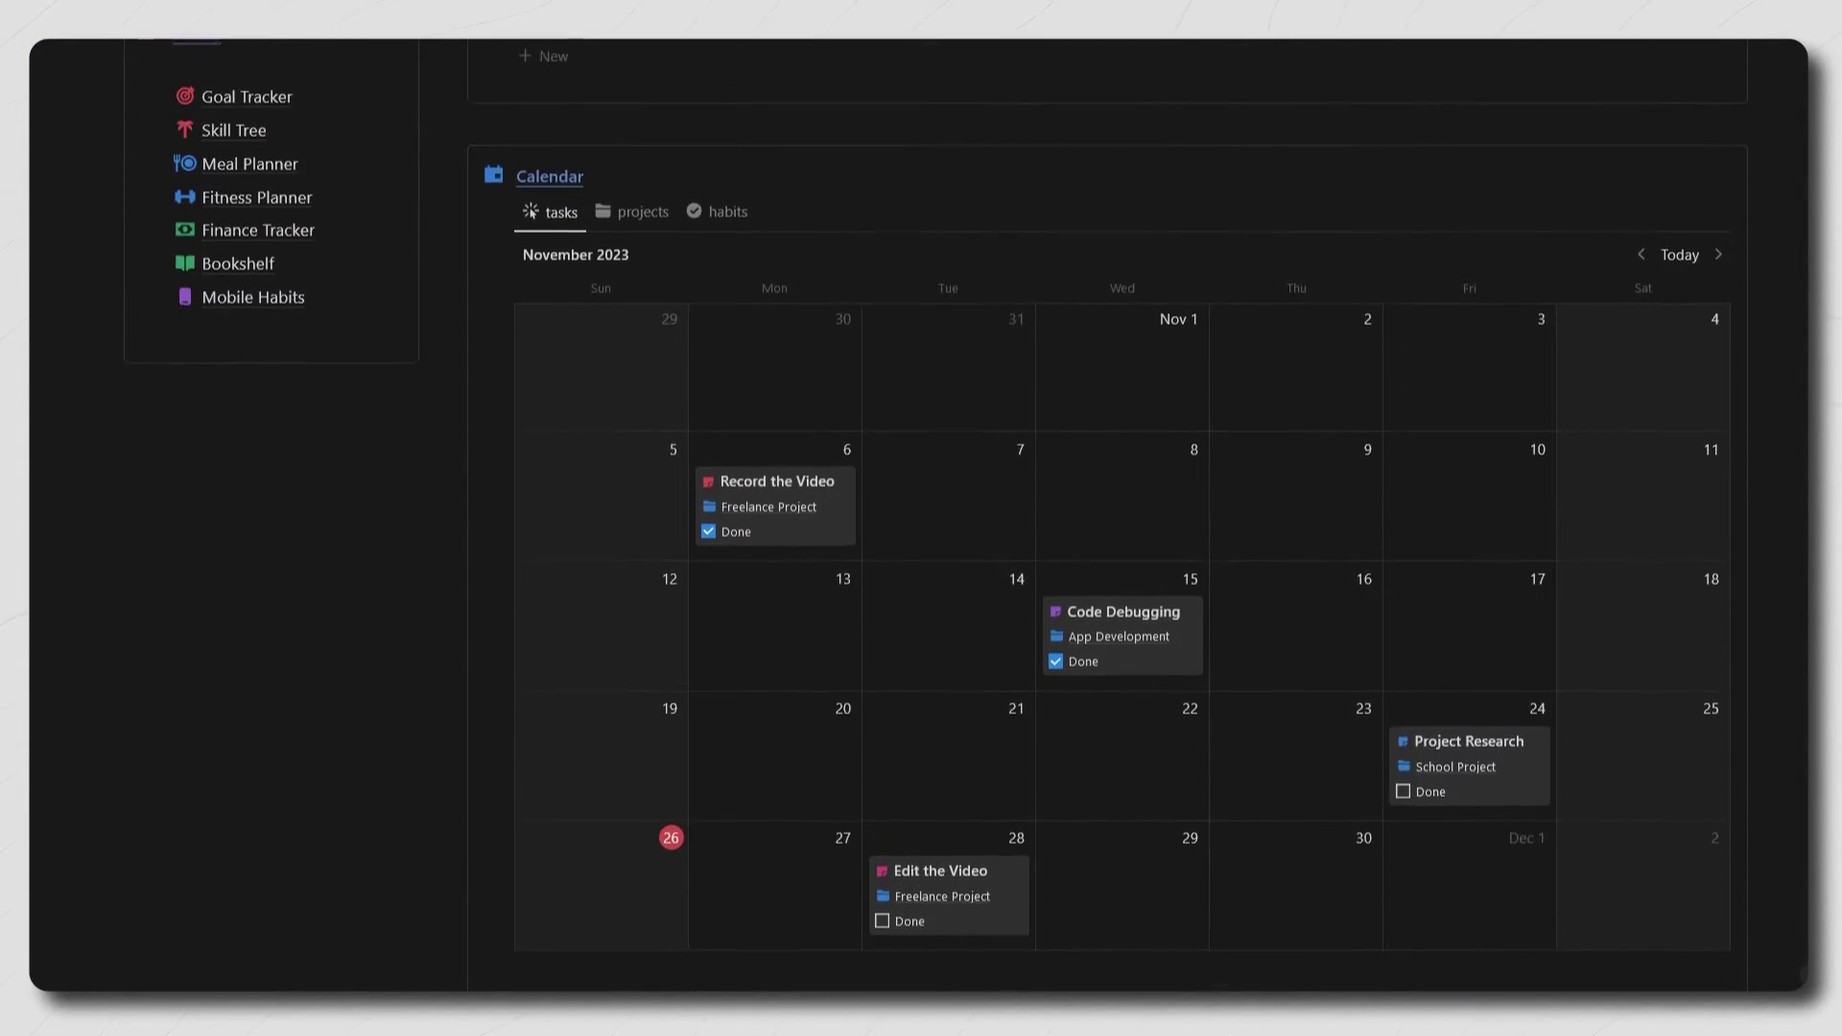
Step: Fill in the Accountability Partner page's Your Name property with the user's name
{"action": "scroll", "coordinate": [922, 518], "scroll_direction": "up", "scroll_amount": 6}
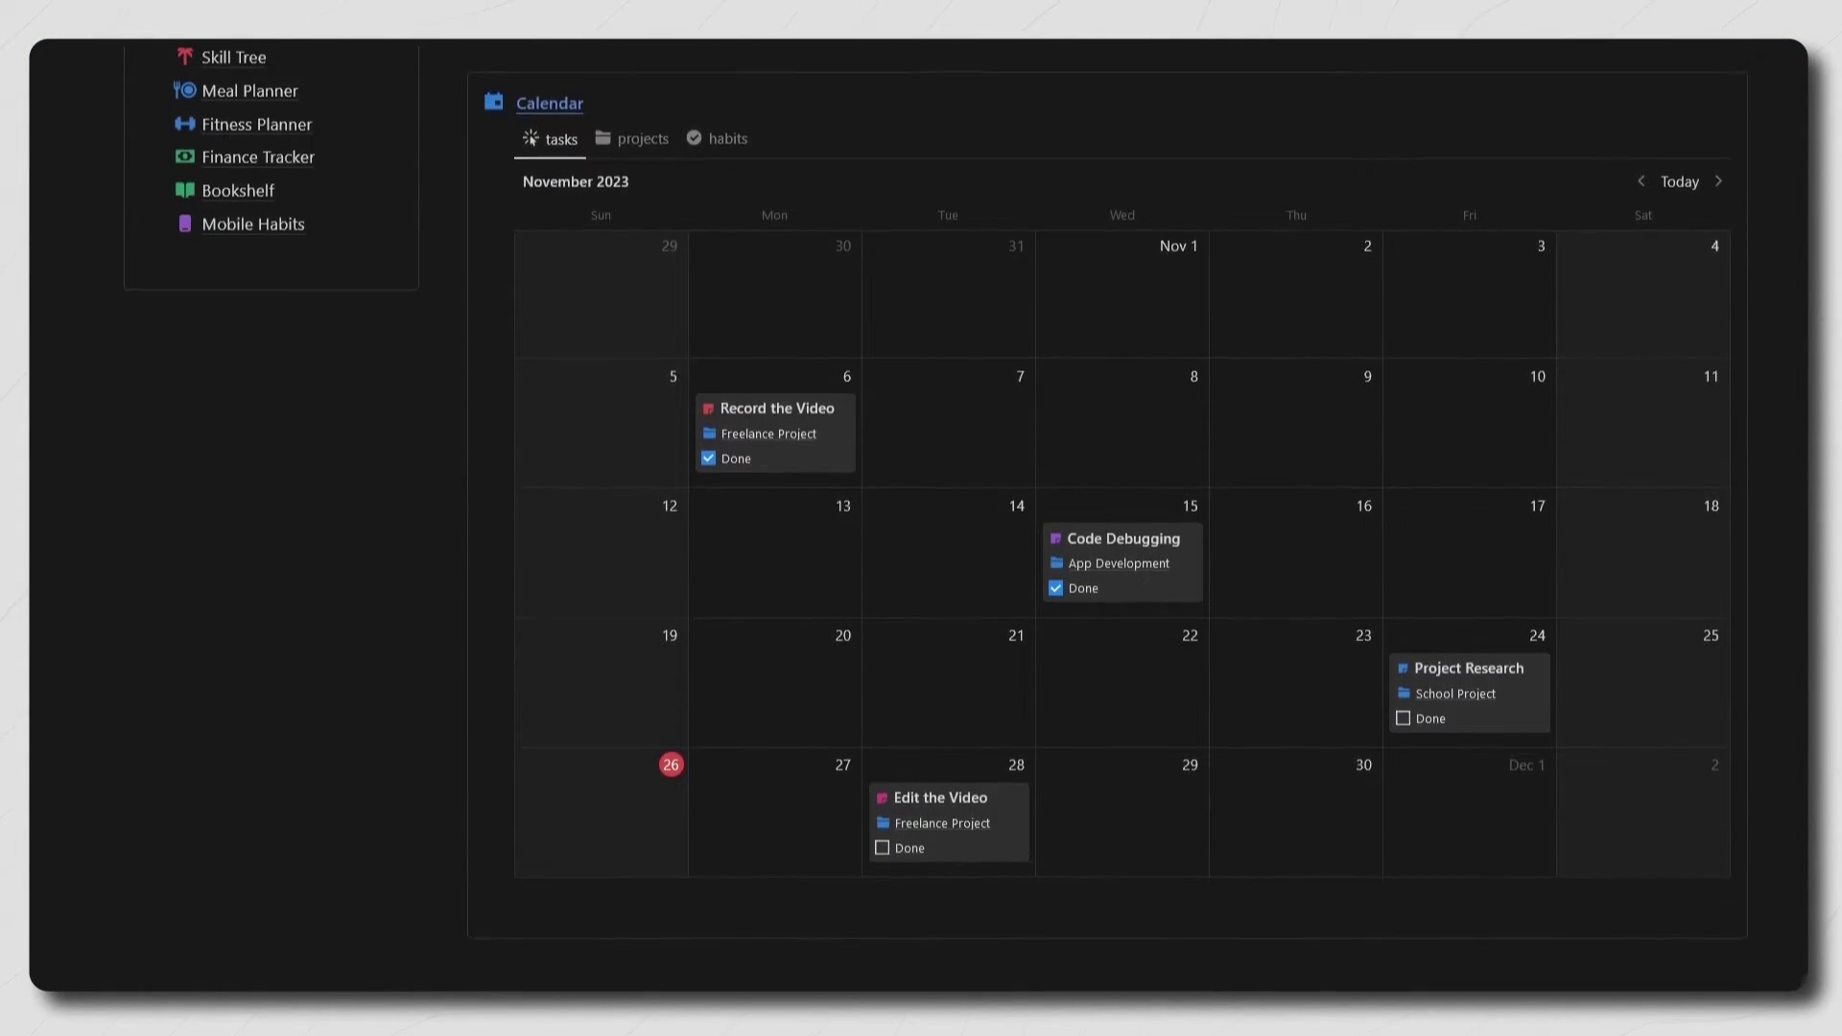
{"action": "scroll", "coordinate": [921, 518], "scroll_direction": "up", "scroll_amount": 15}
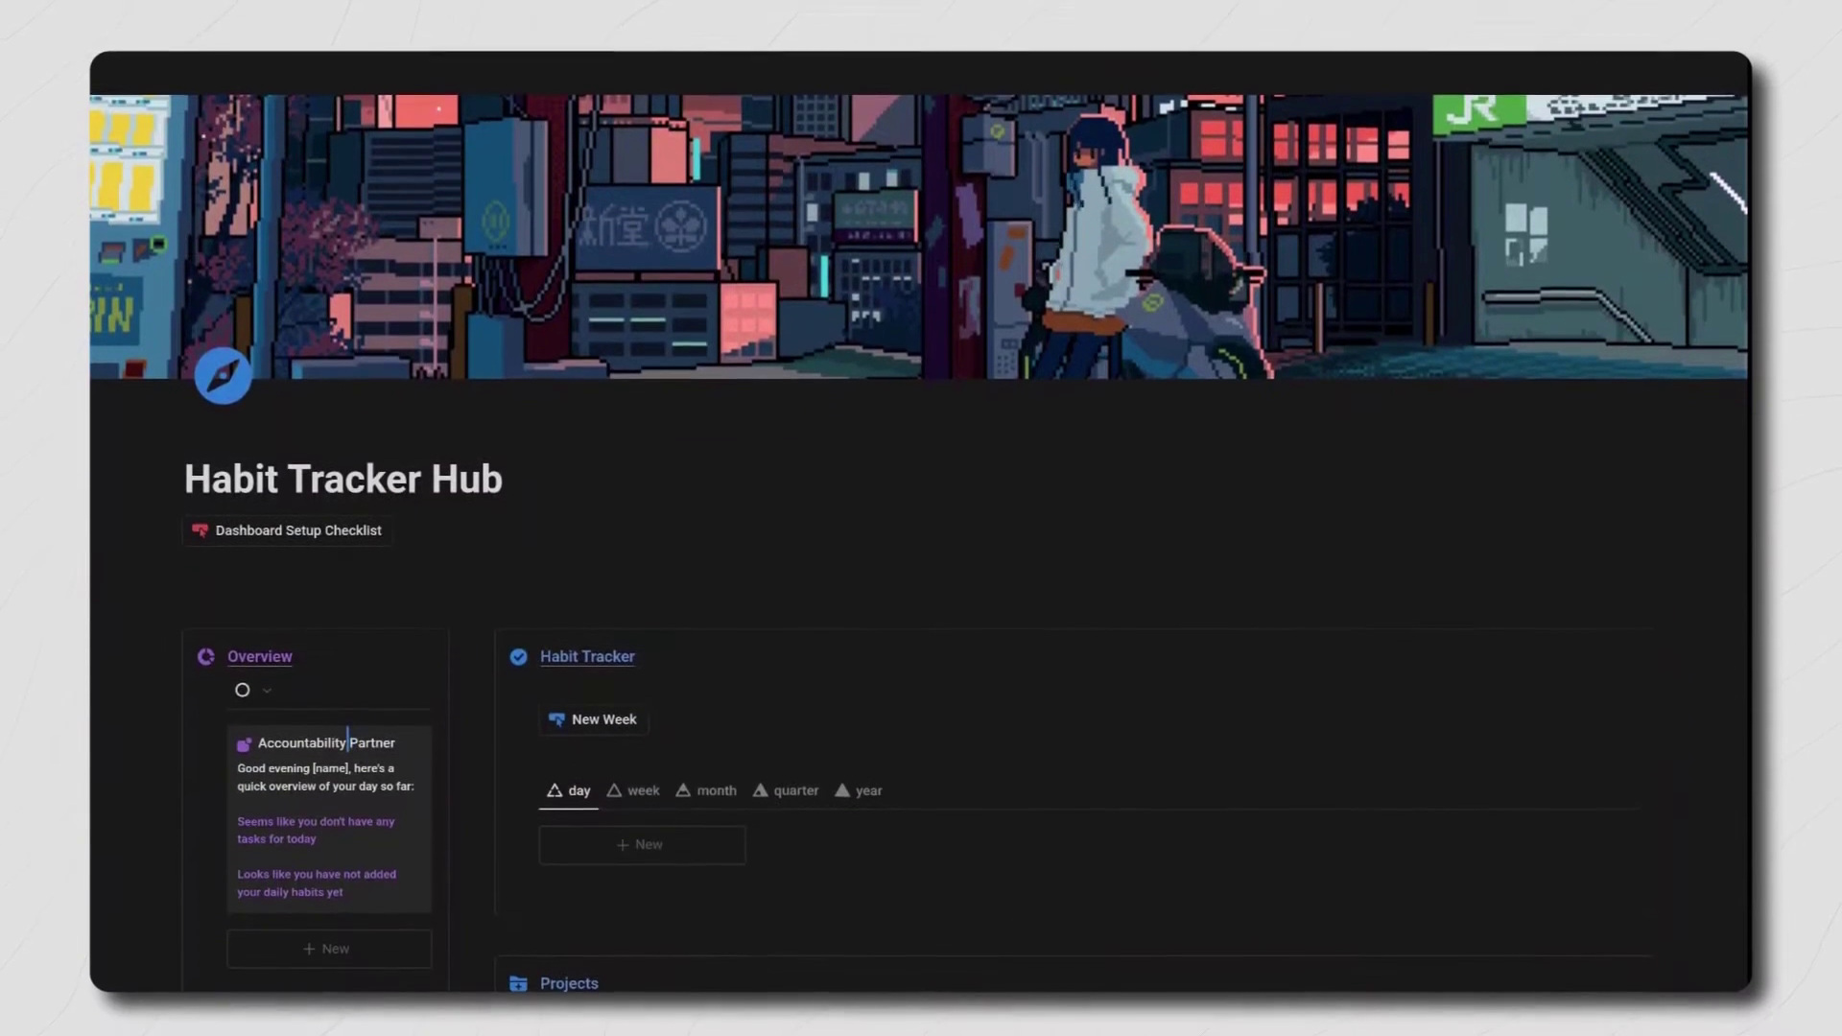
{"action": "left_click", "coordinate": [347, 742]}
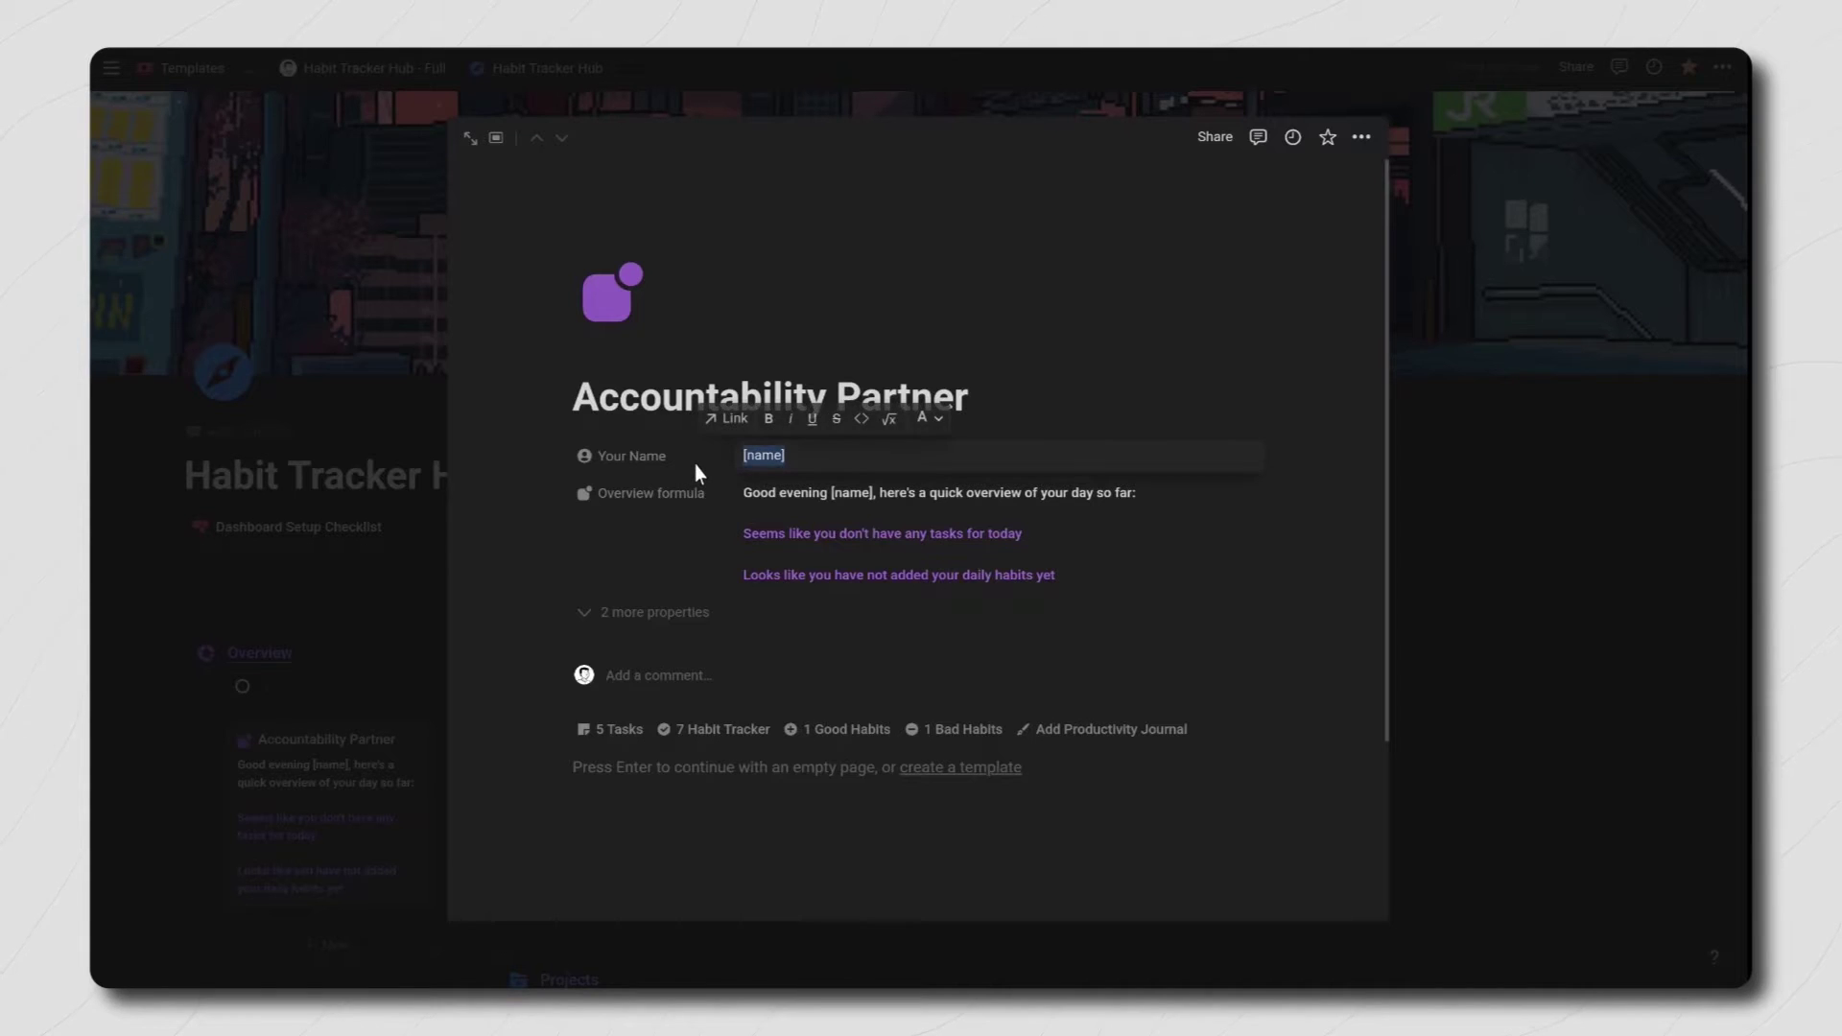
{"action": "type", "text": "Chris"}
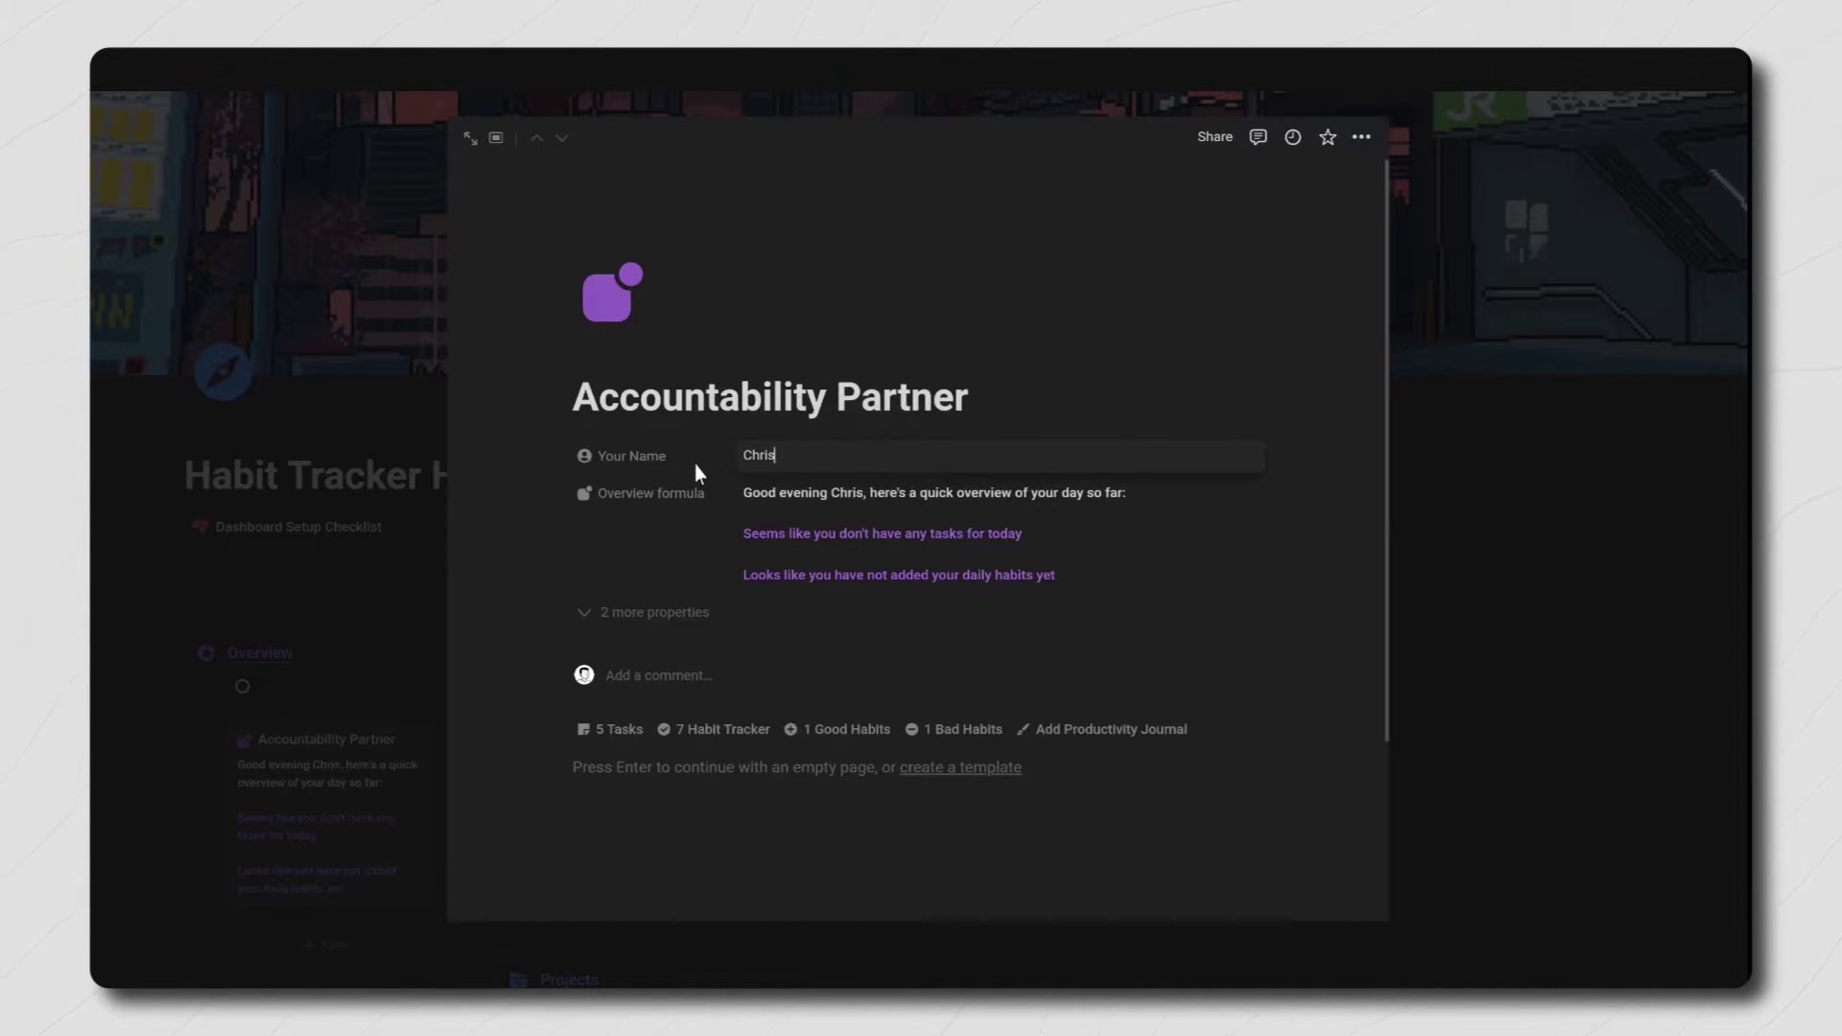
{"action": "key", "text": "Return"}
Step: Close the Accountability Partner peek and generate a new Monday–Sunday week with New Week
{"action": "left_click", "coordinate": [1516, 504]}
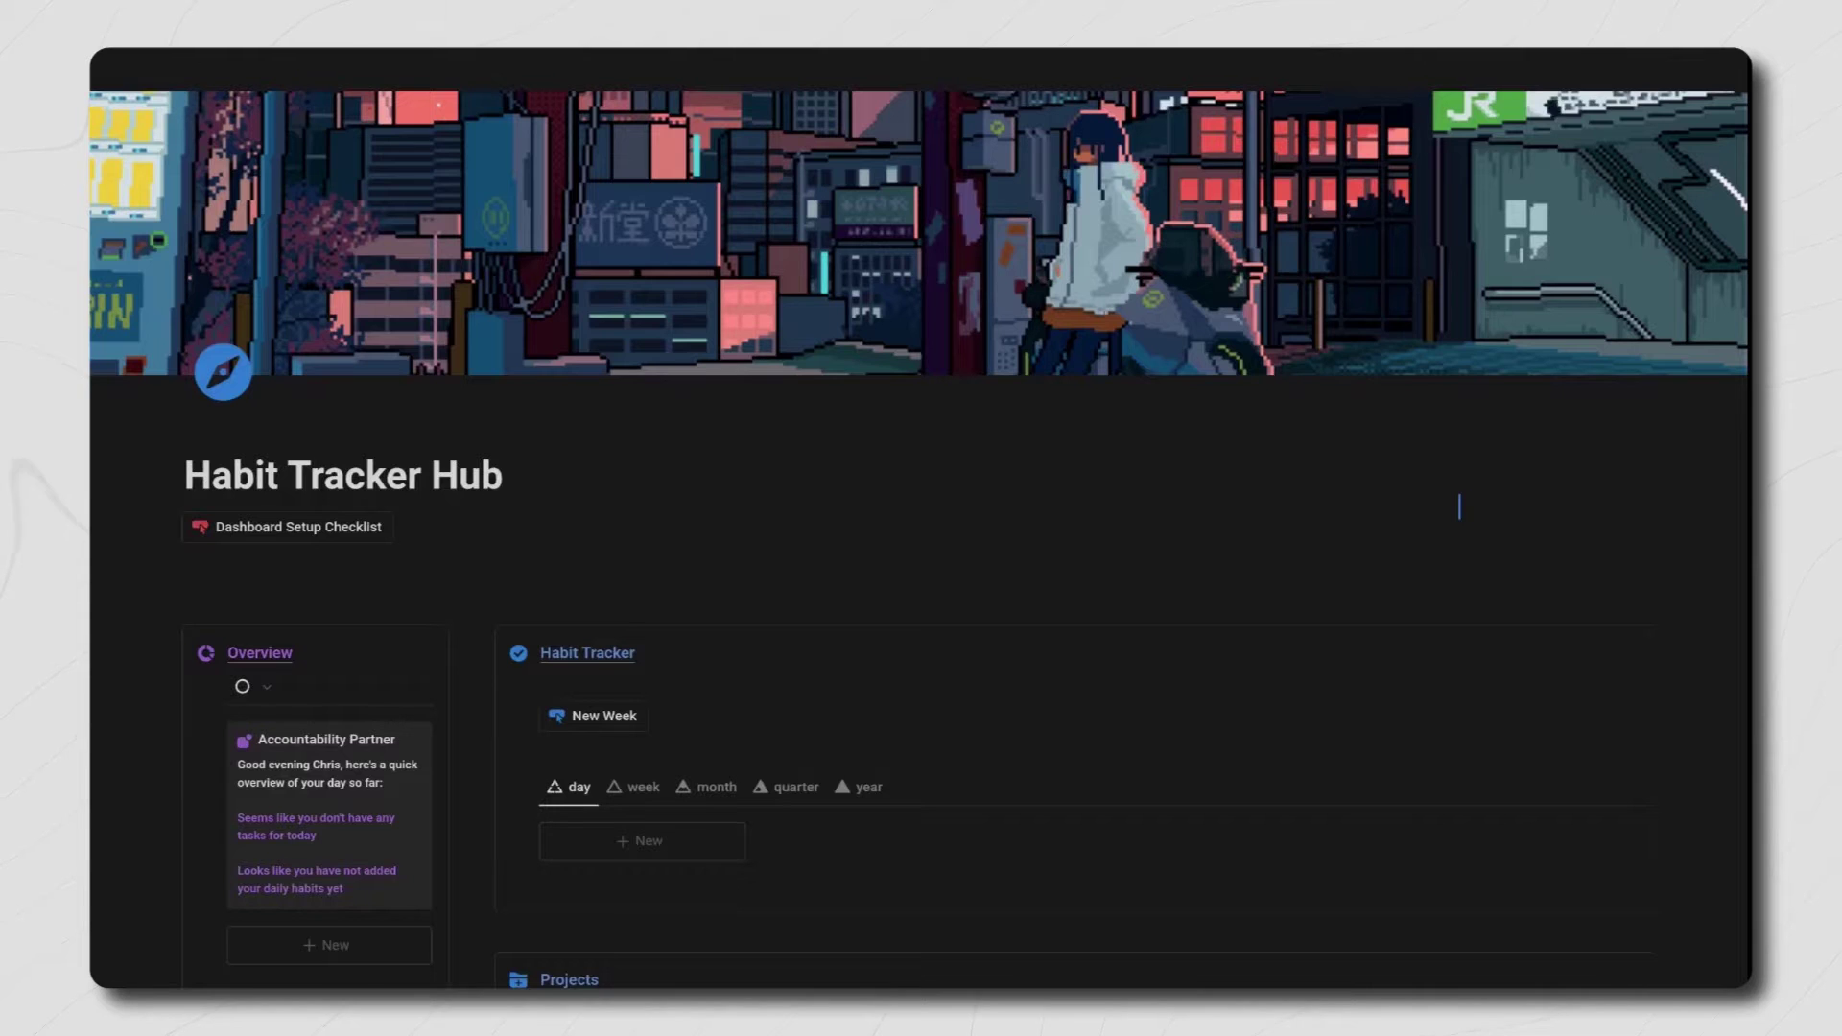
{"action": "scroll", "coordinate": [420, 731], "scroll_direction": "down", "scroll_amount": 1}
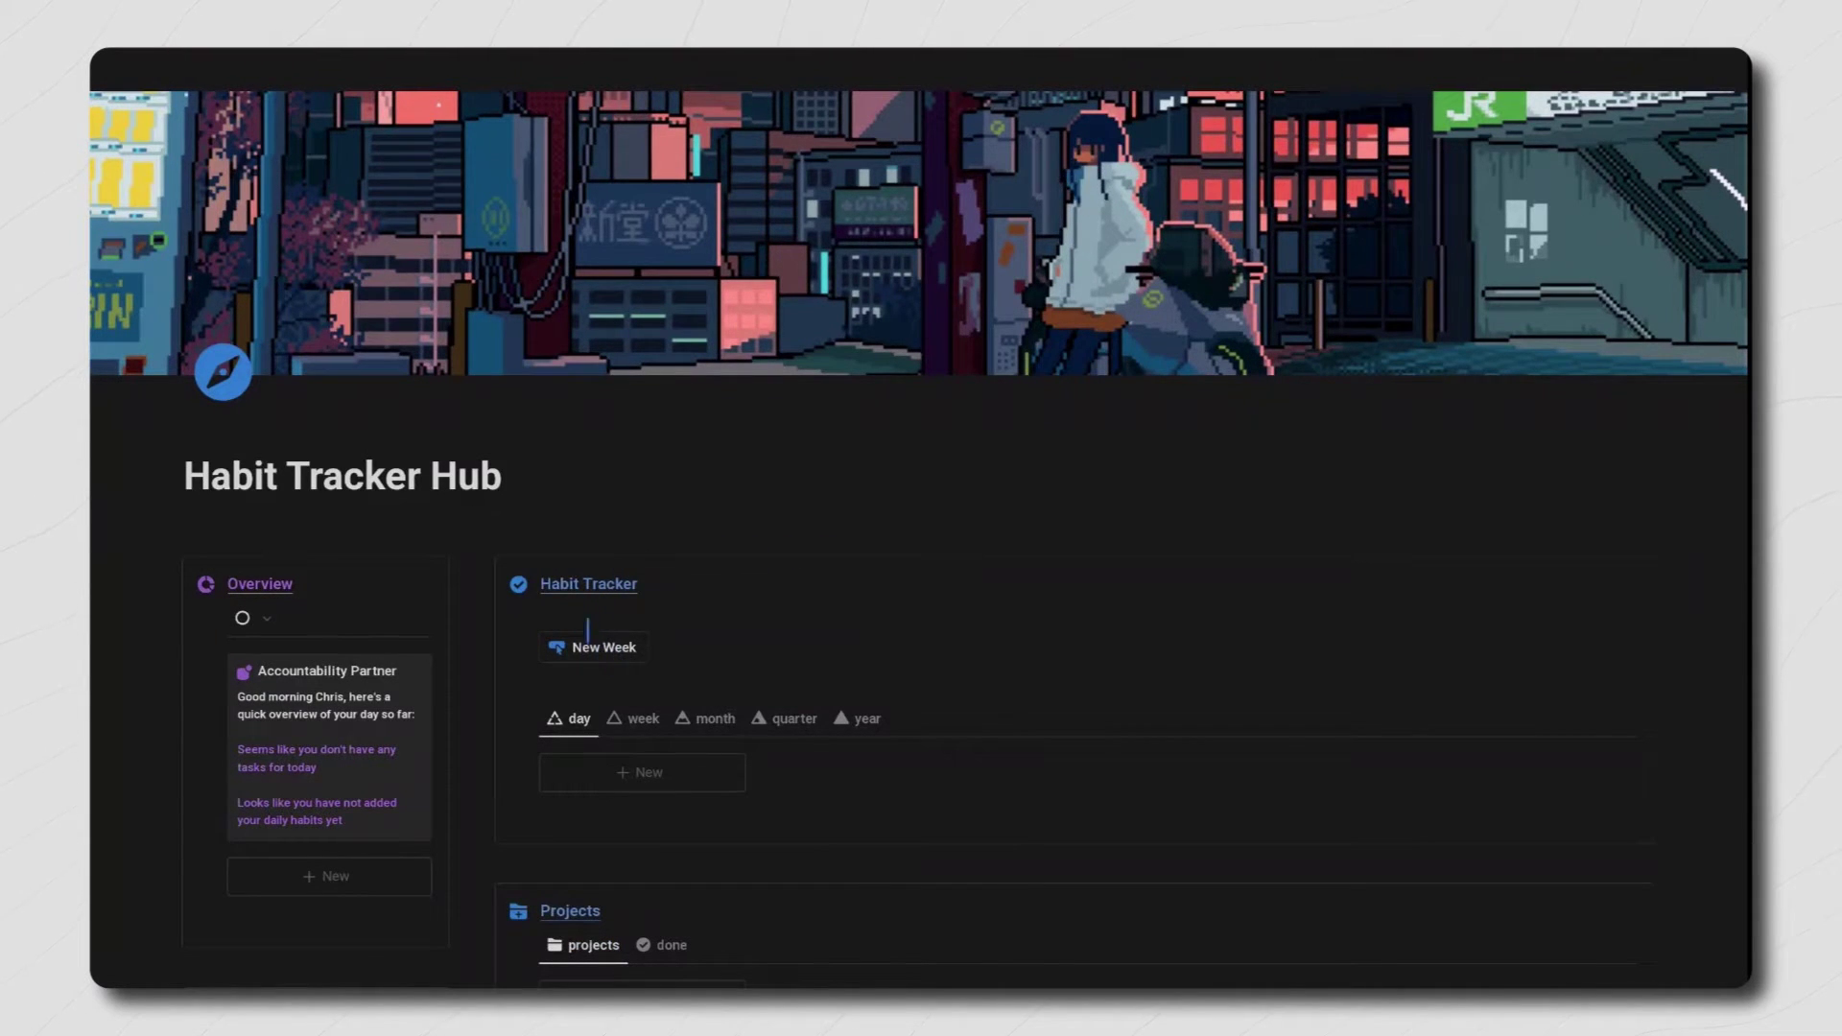
{"action": "left_click", "coordinate": [601, 653]}
{"action": "scroll", "coordinate": [602, 653], "scroll_direction": "down", "scroll_amount": 2}
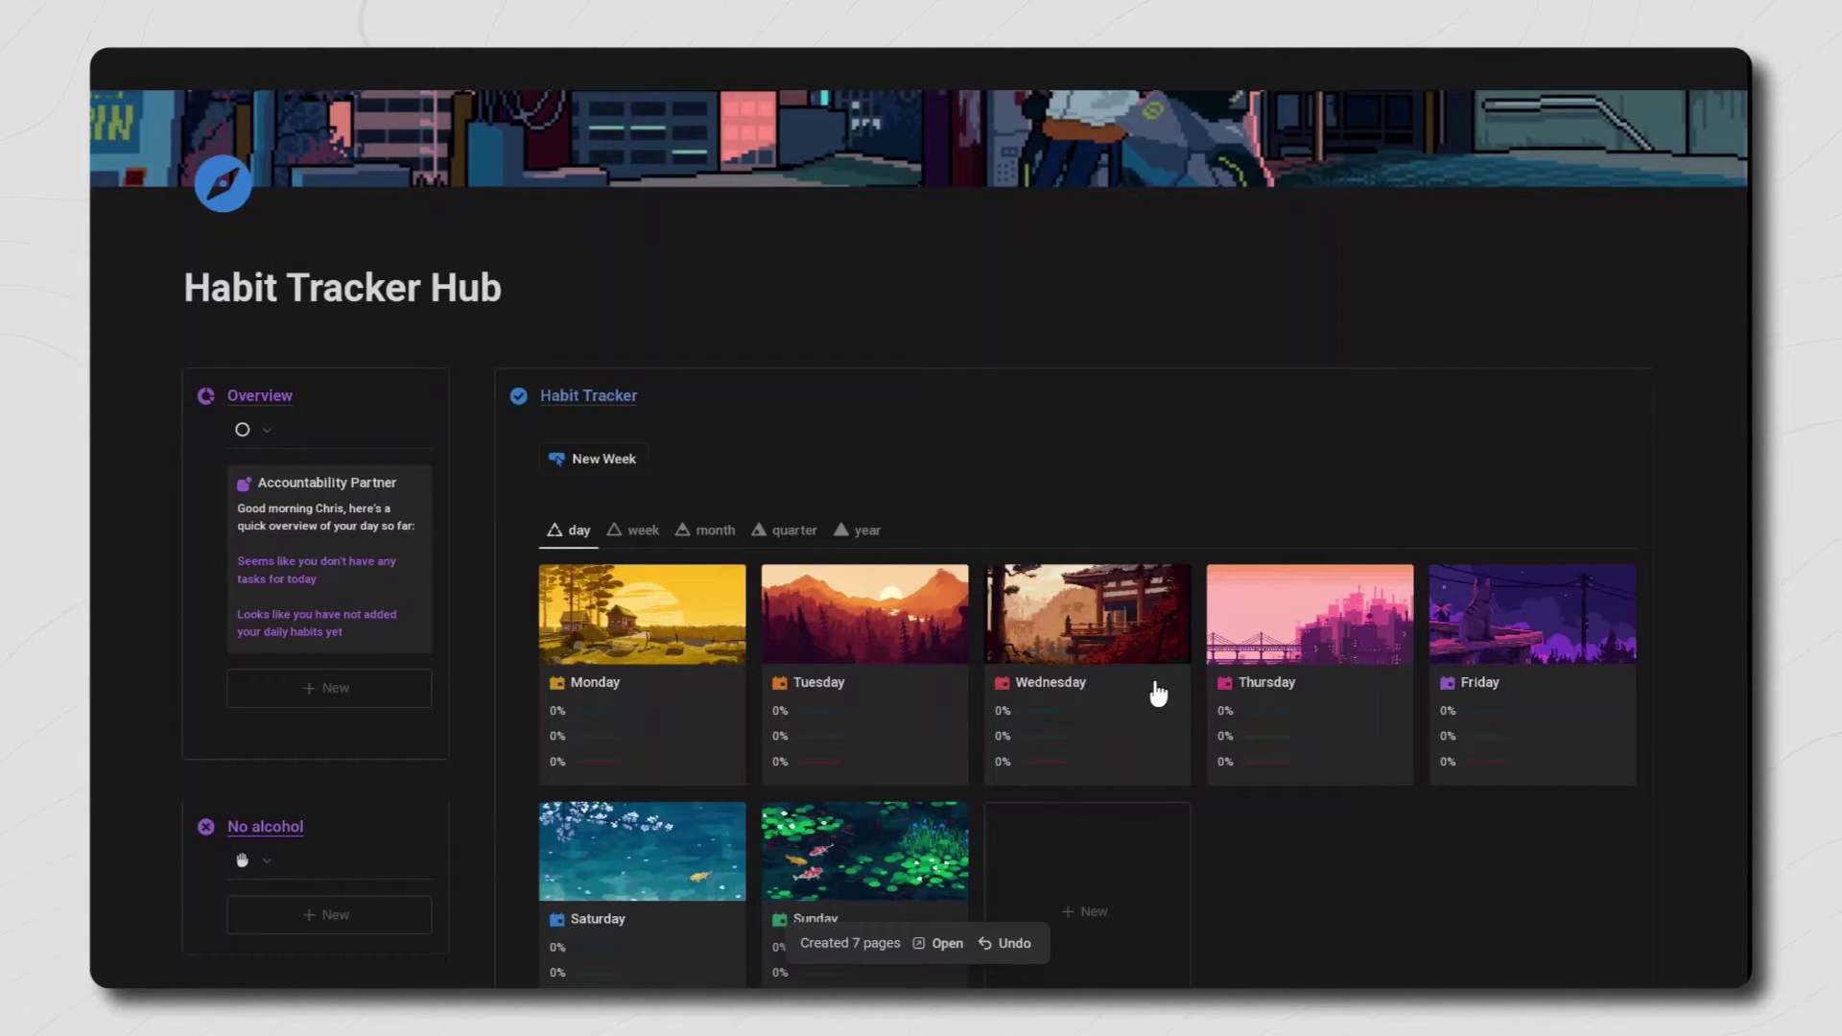
Step: On the Friday page, change the Add week action to assign Week 47 instead of Week 1
{"action": "left_click", "coordinate": [1522, 658]}
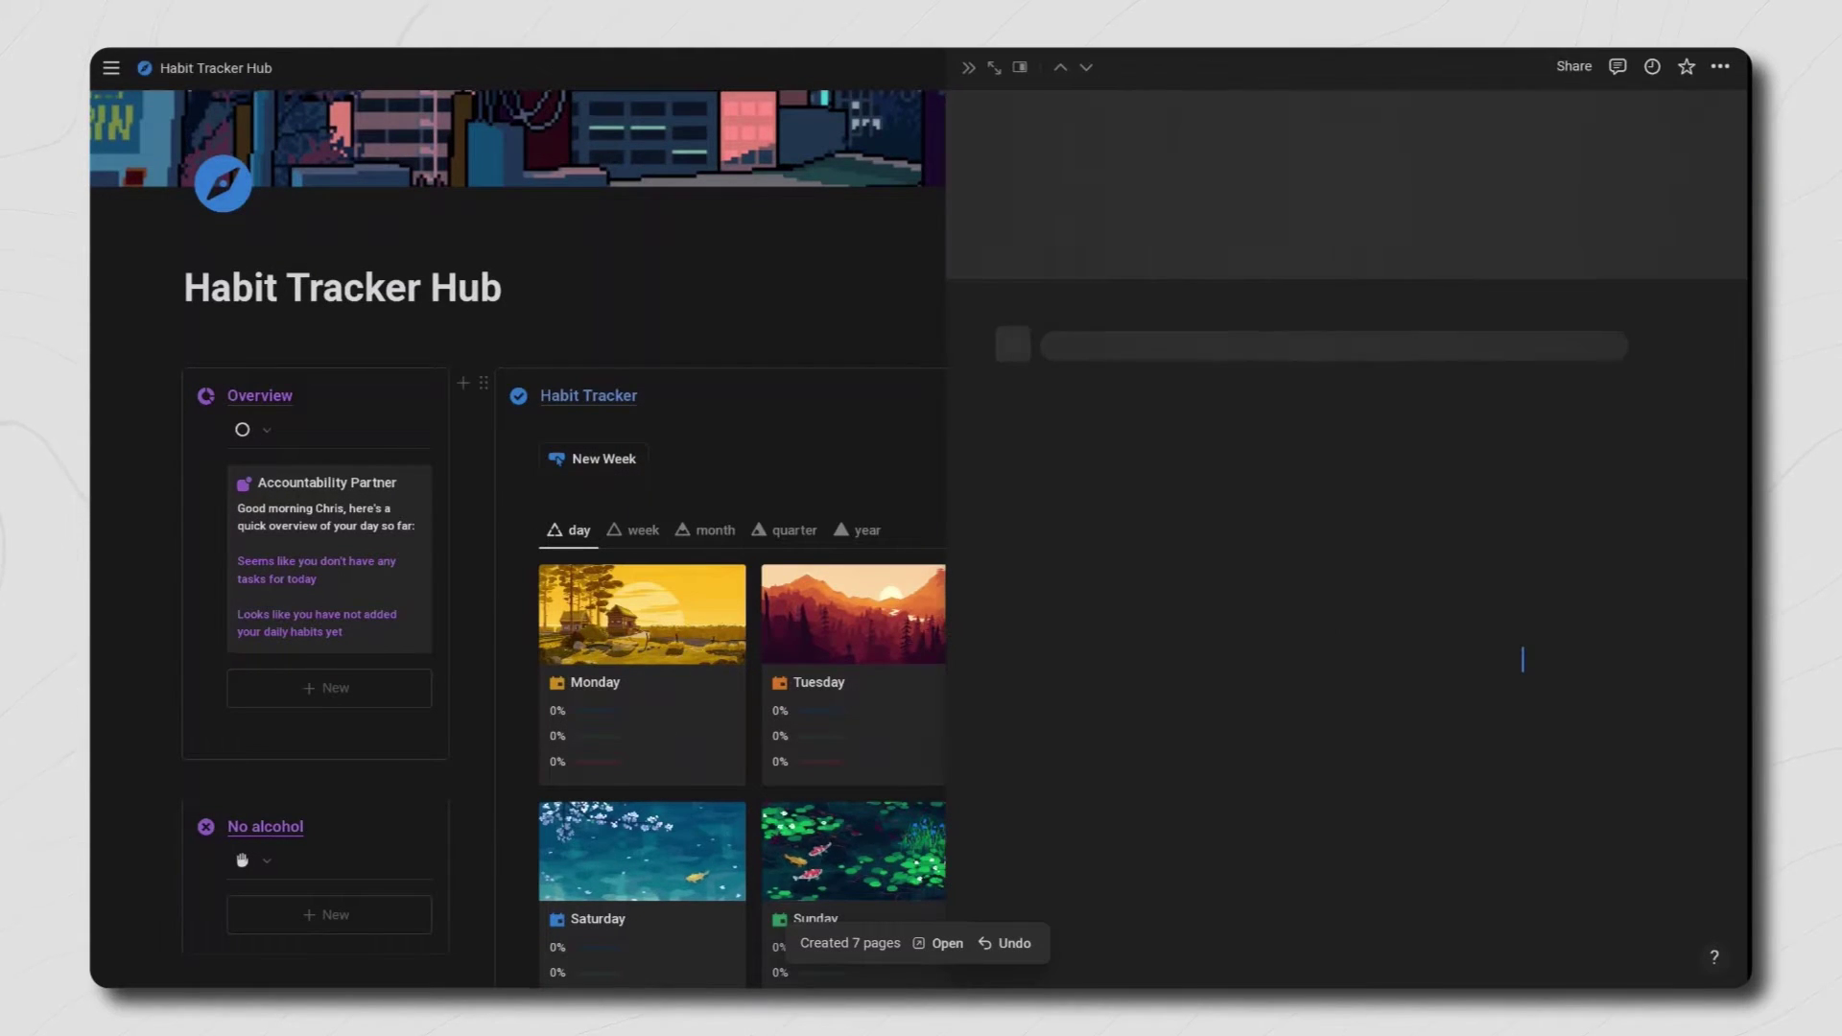
{"action": "scroll", "coordinate": [1200, 733], "scroll_direction": "down", "scroll_amount": 1}
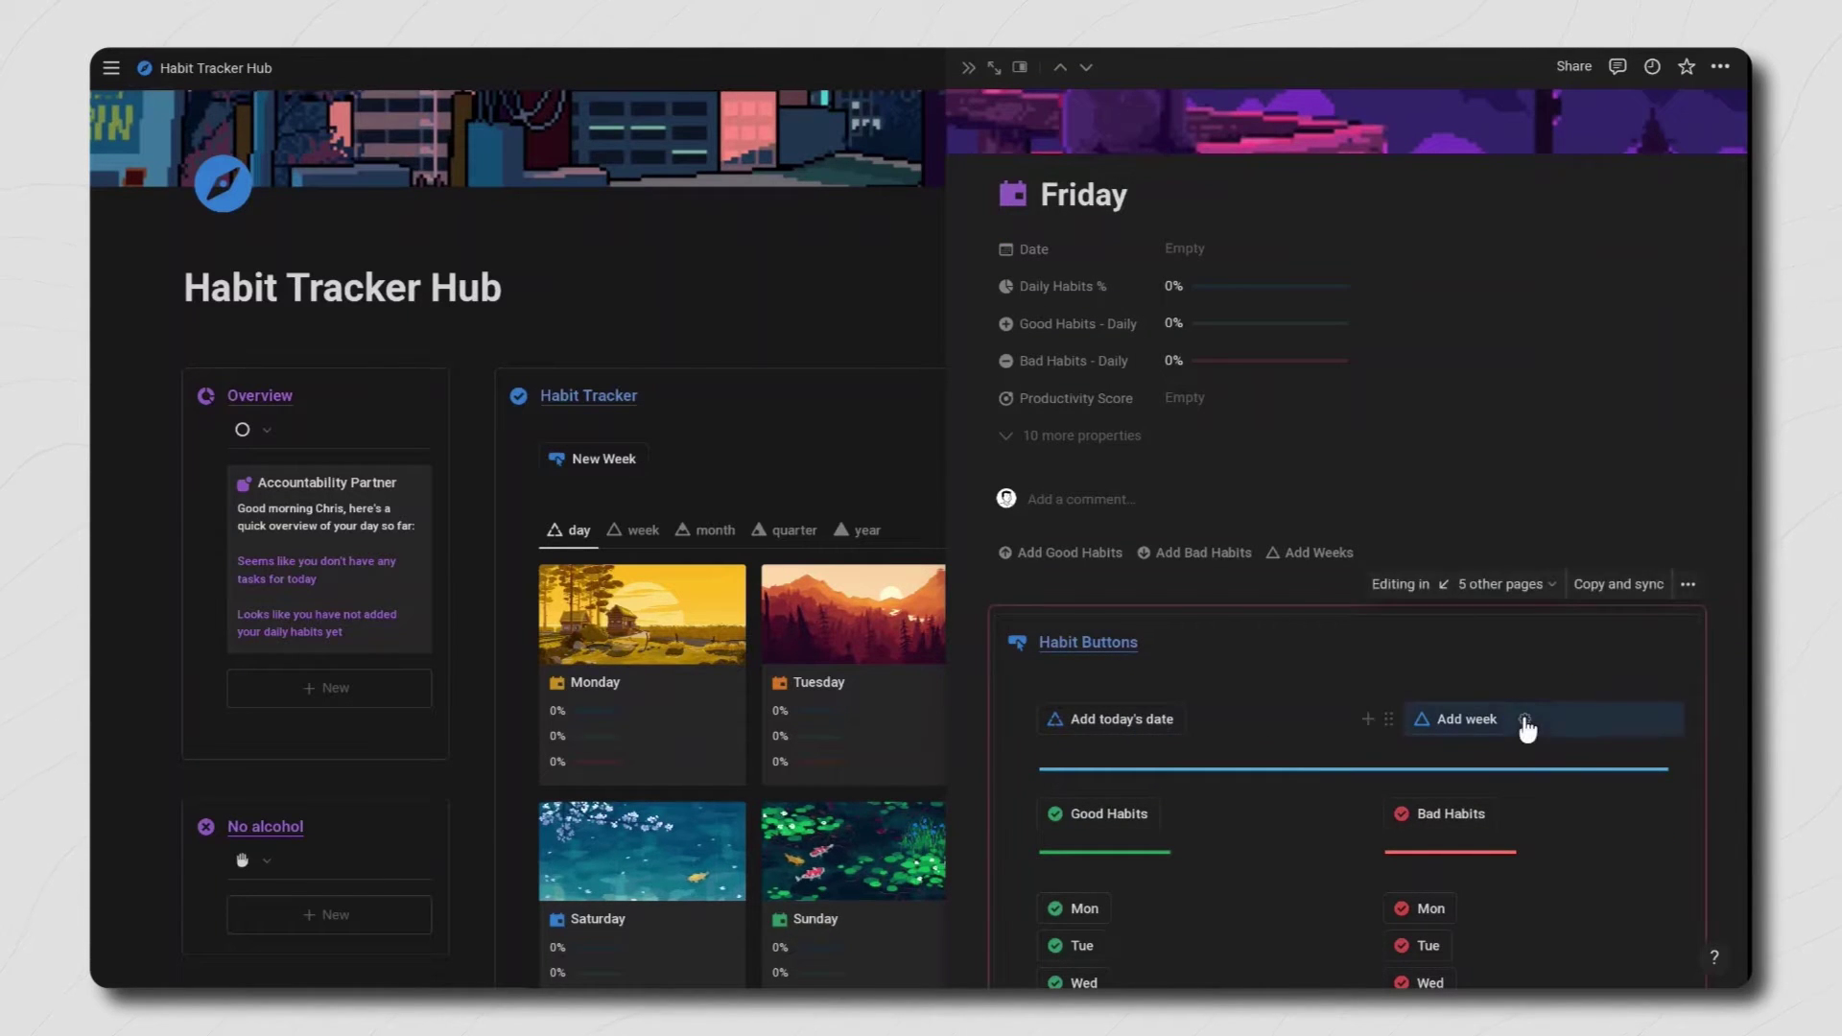
{"action": "left_click", "coordinate": [1525, 721]}
{"action": "left_click", "coordinate": [1481, 602]}
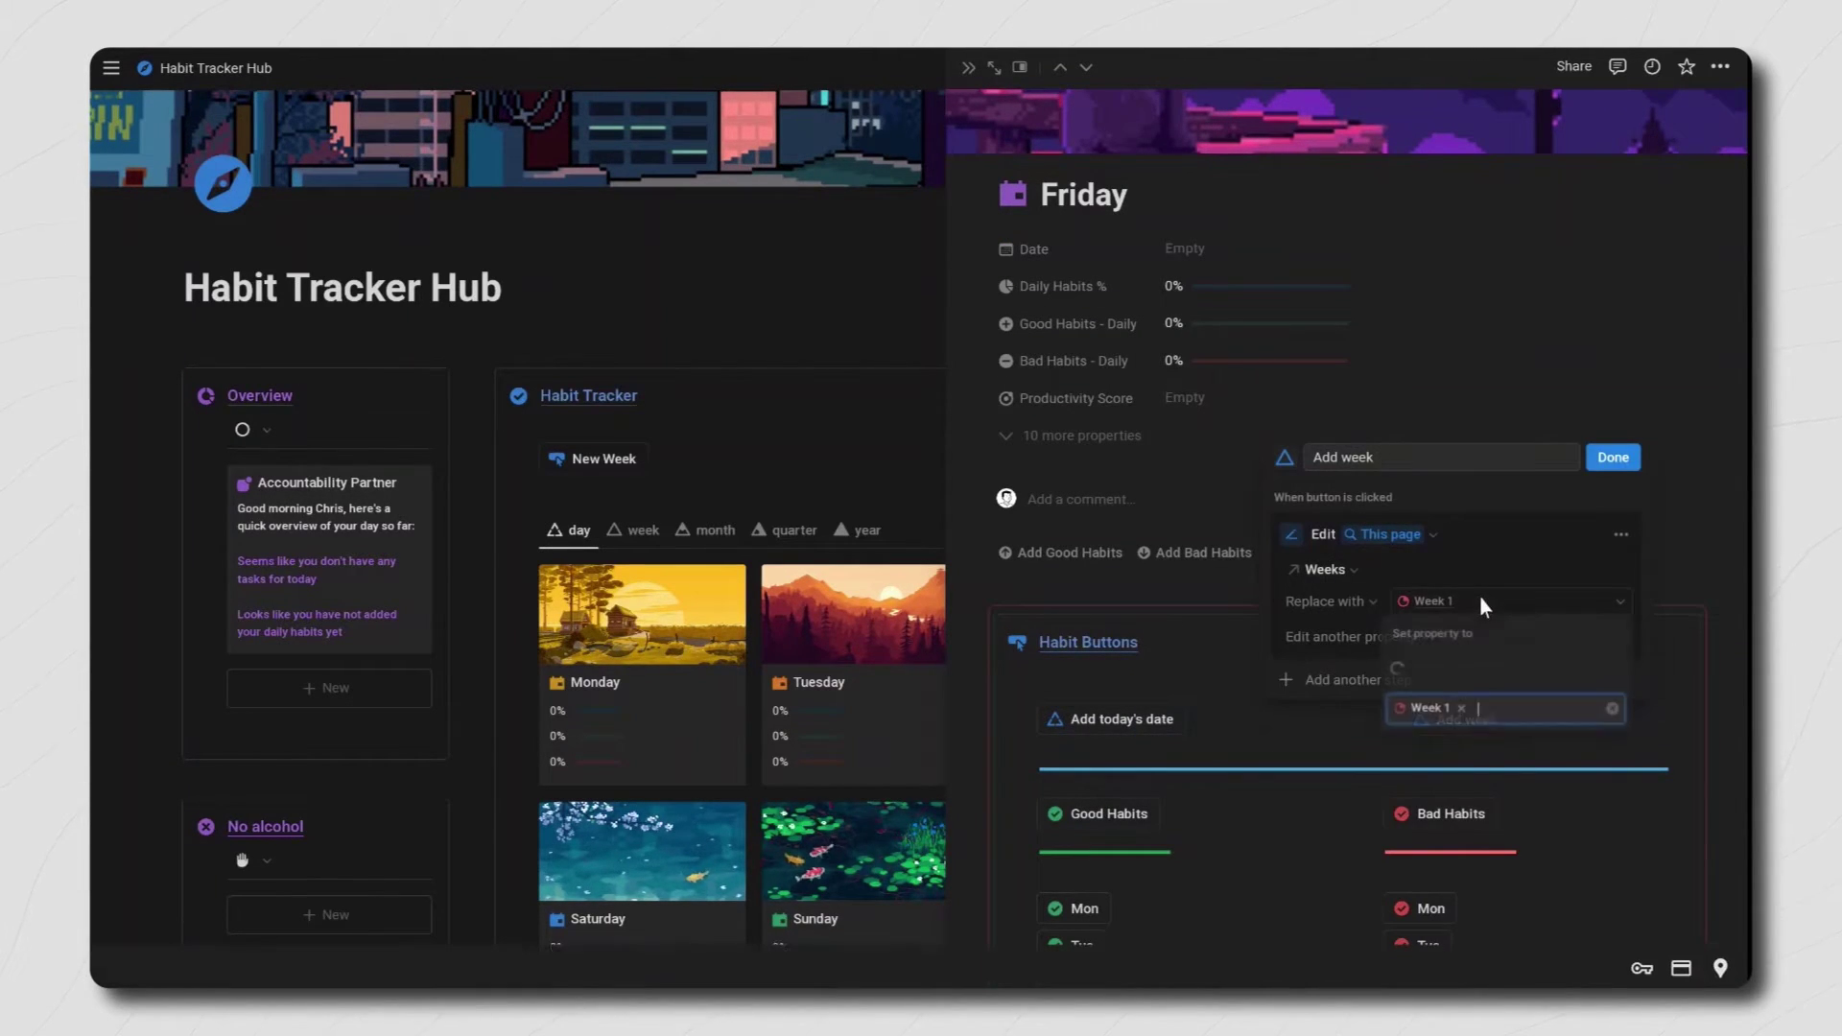
{"action": "left_click", "coordinate": [1460, 172]}
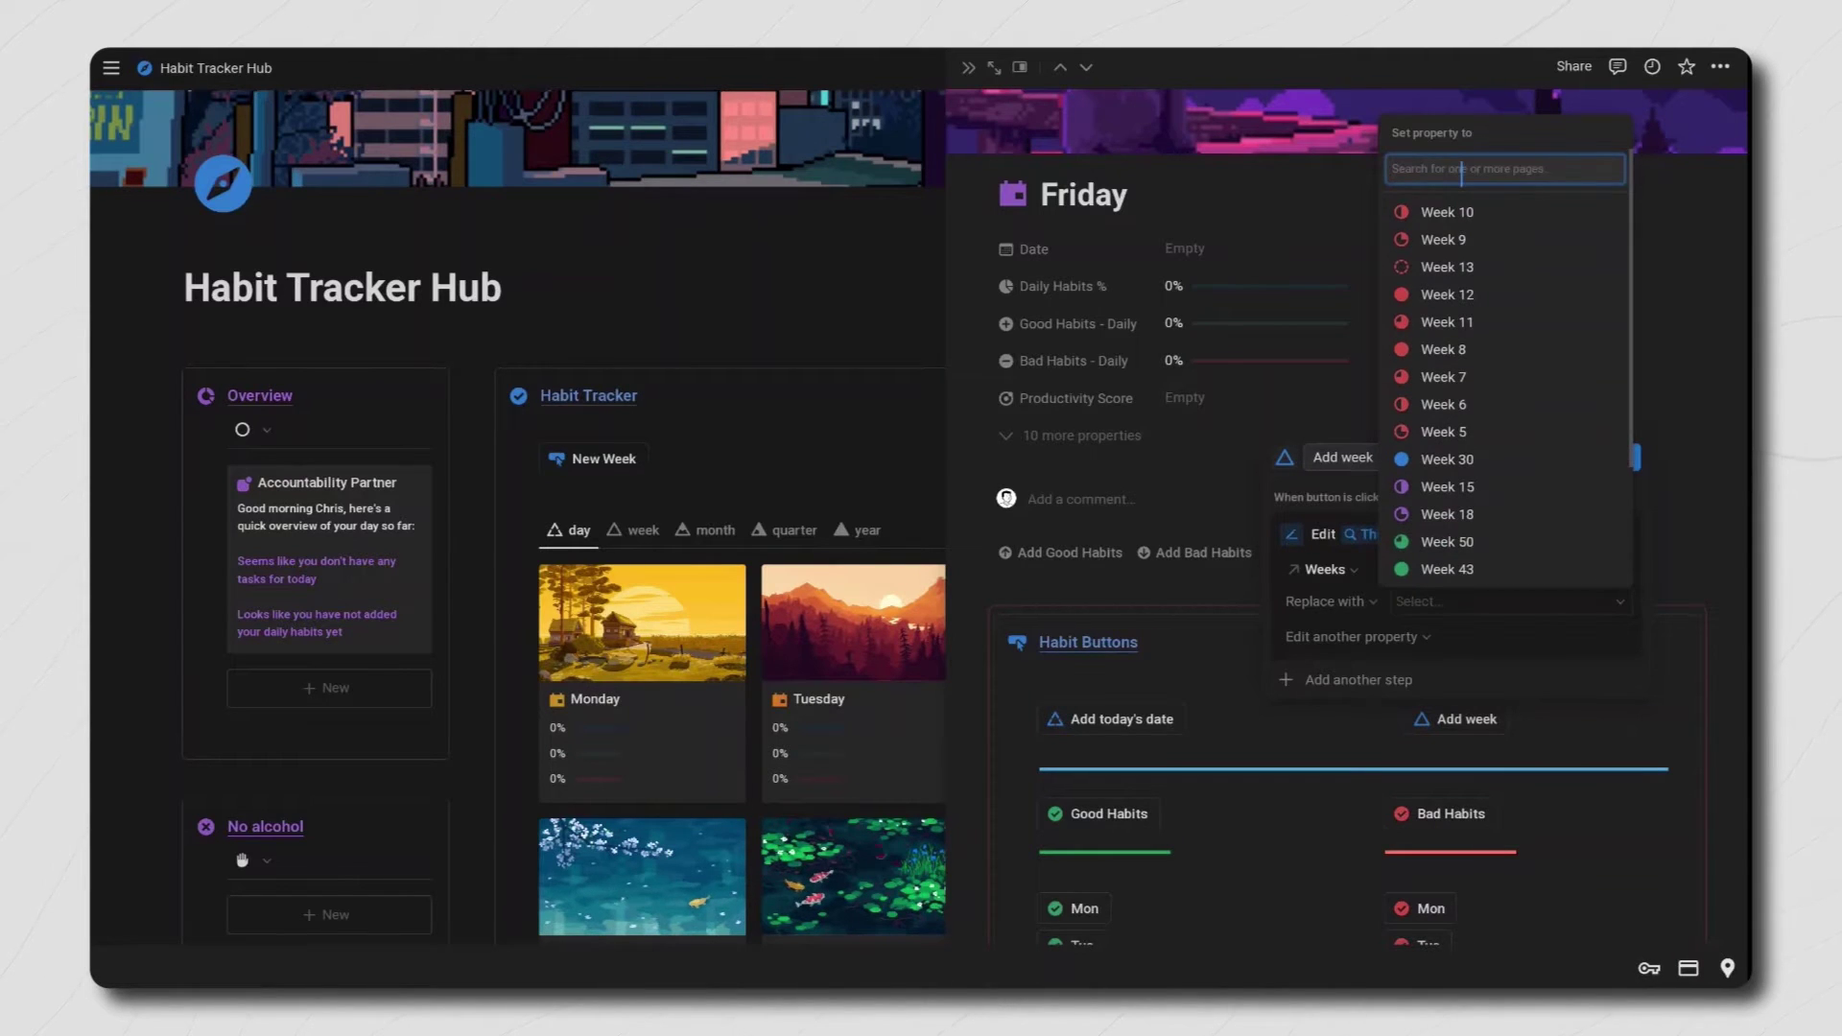
{"action": "type", "text": "47"}
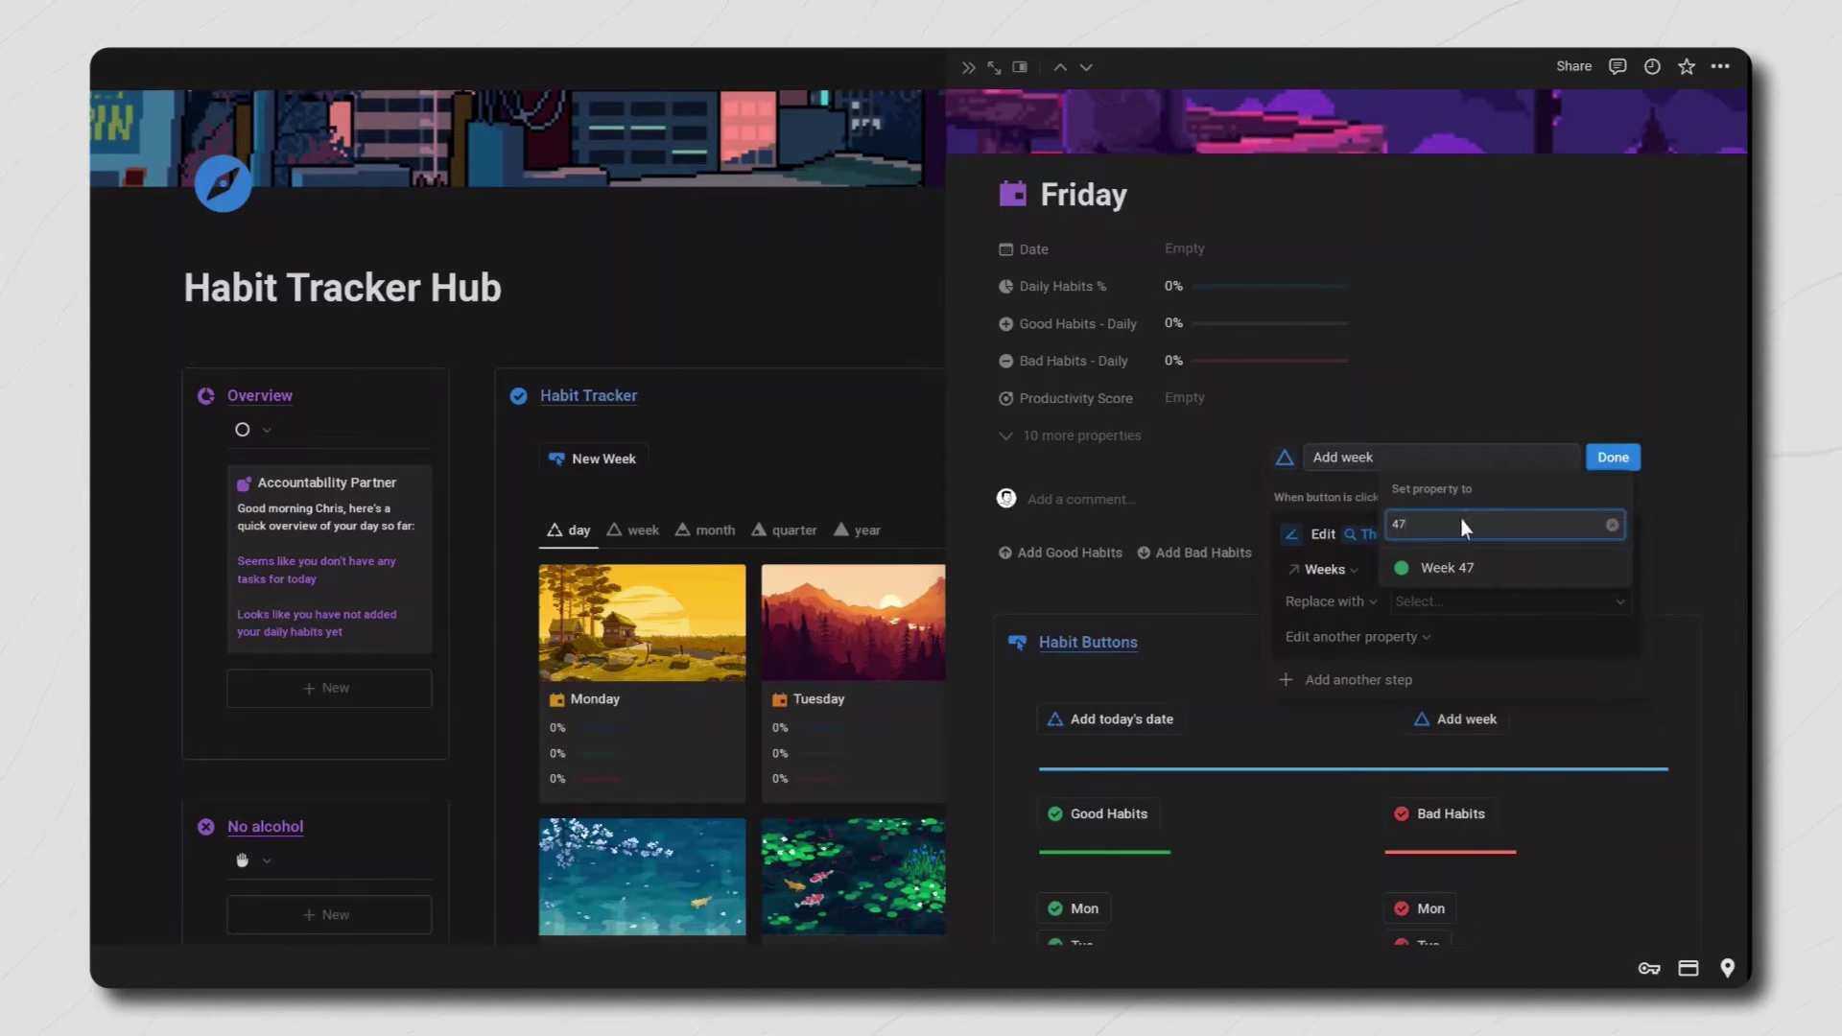
{"action": "left_click", "coordinate": [1449, 568]}
{"action": "left_click", "coordinate": [1328, 568]}
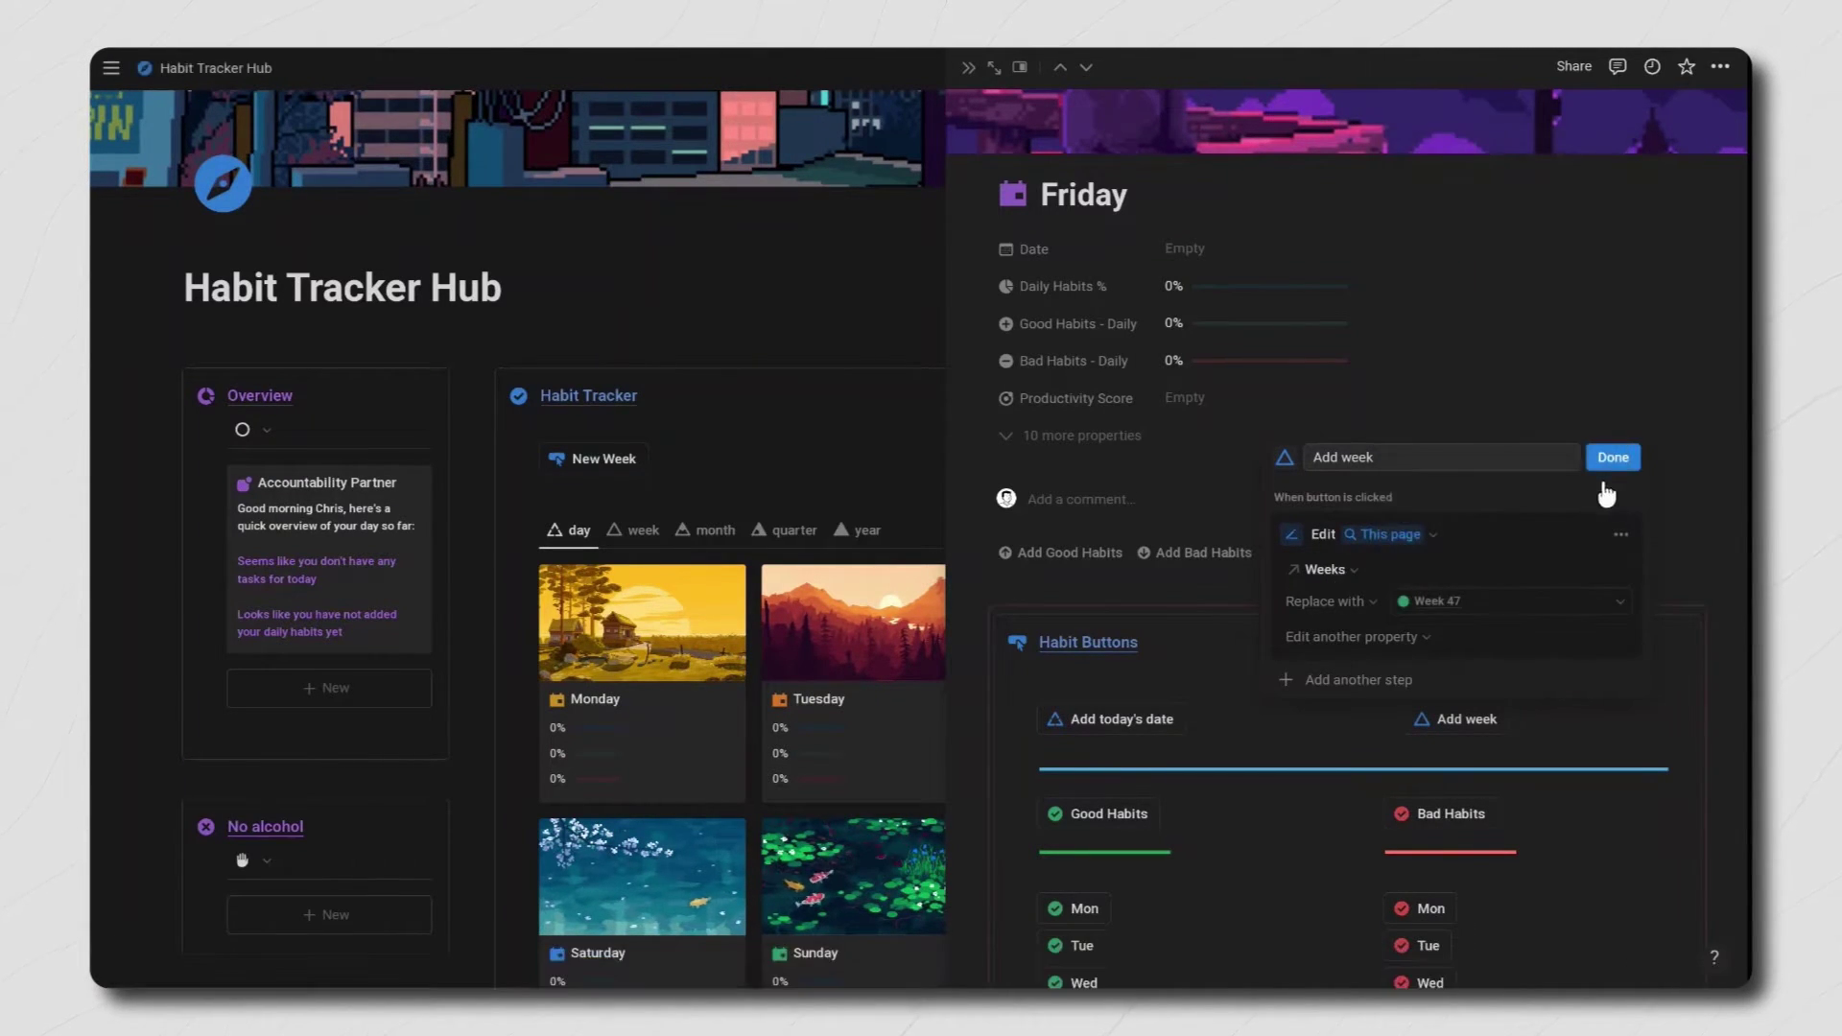
{"action": "left_click", "coordinate": [1614, 458]}
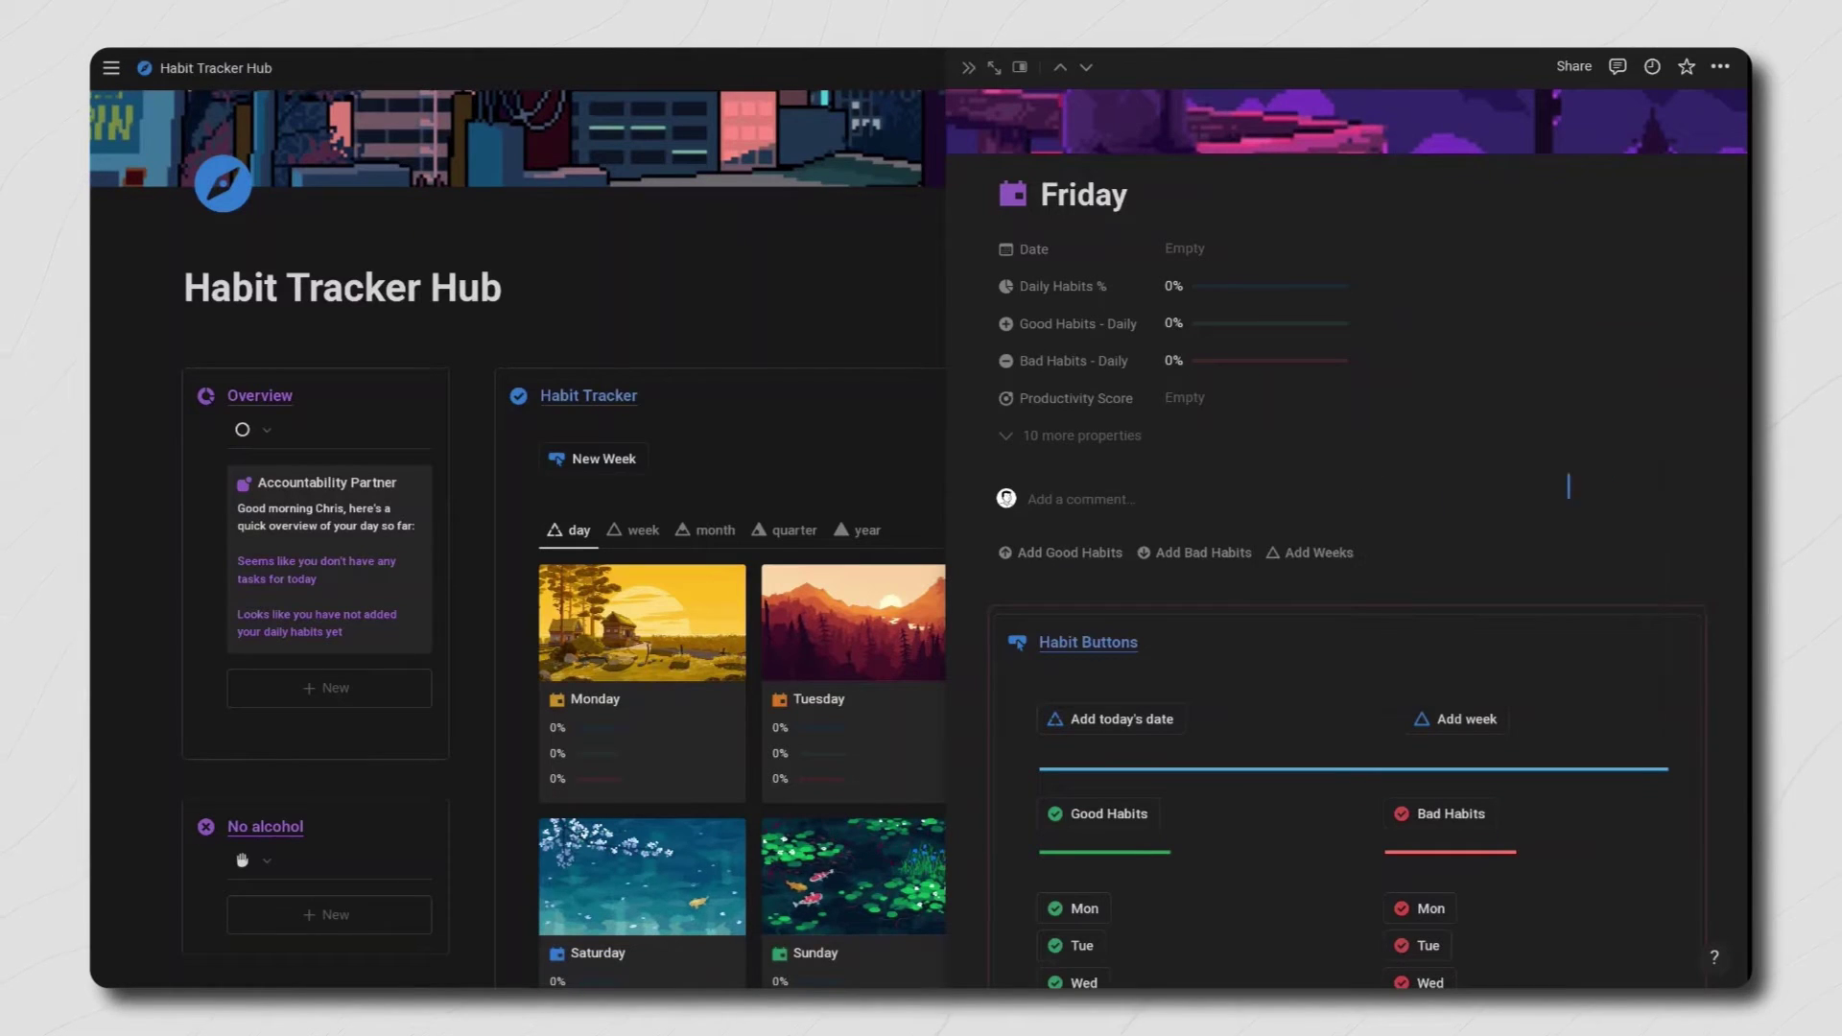
Step: Give Friday today's date (November 25, 2023) and link it to Week 47
{"action": "left_click", "coordinate": [1114, 720]}
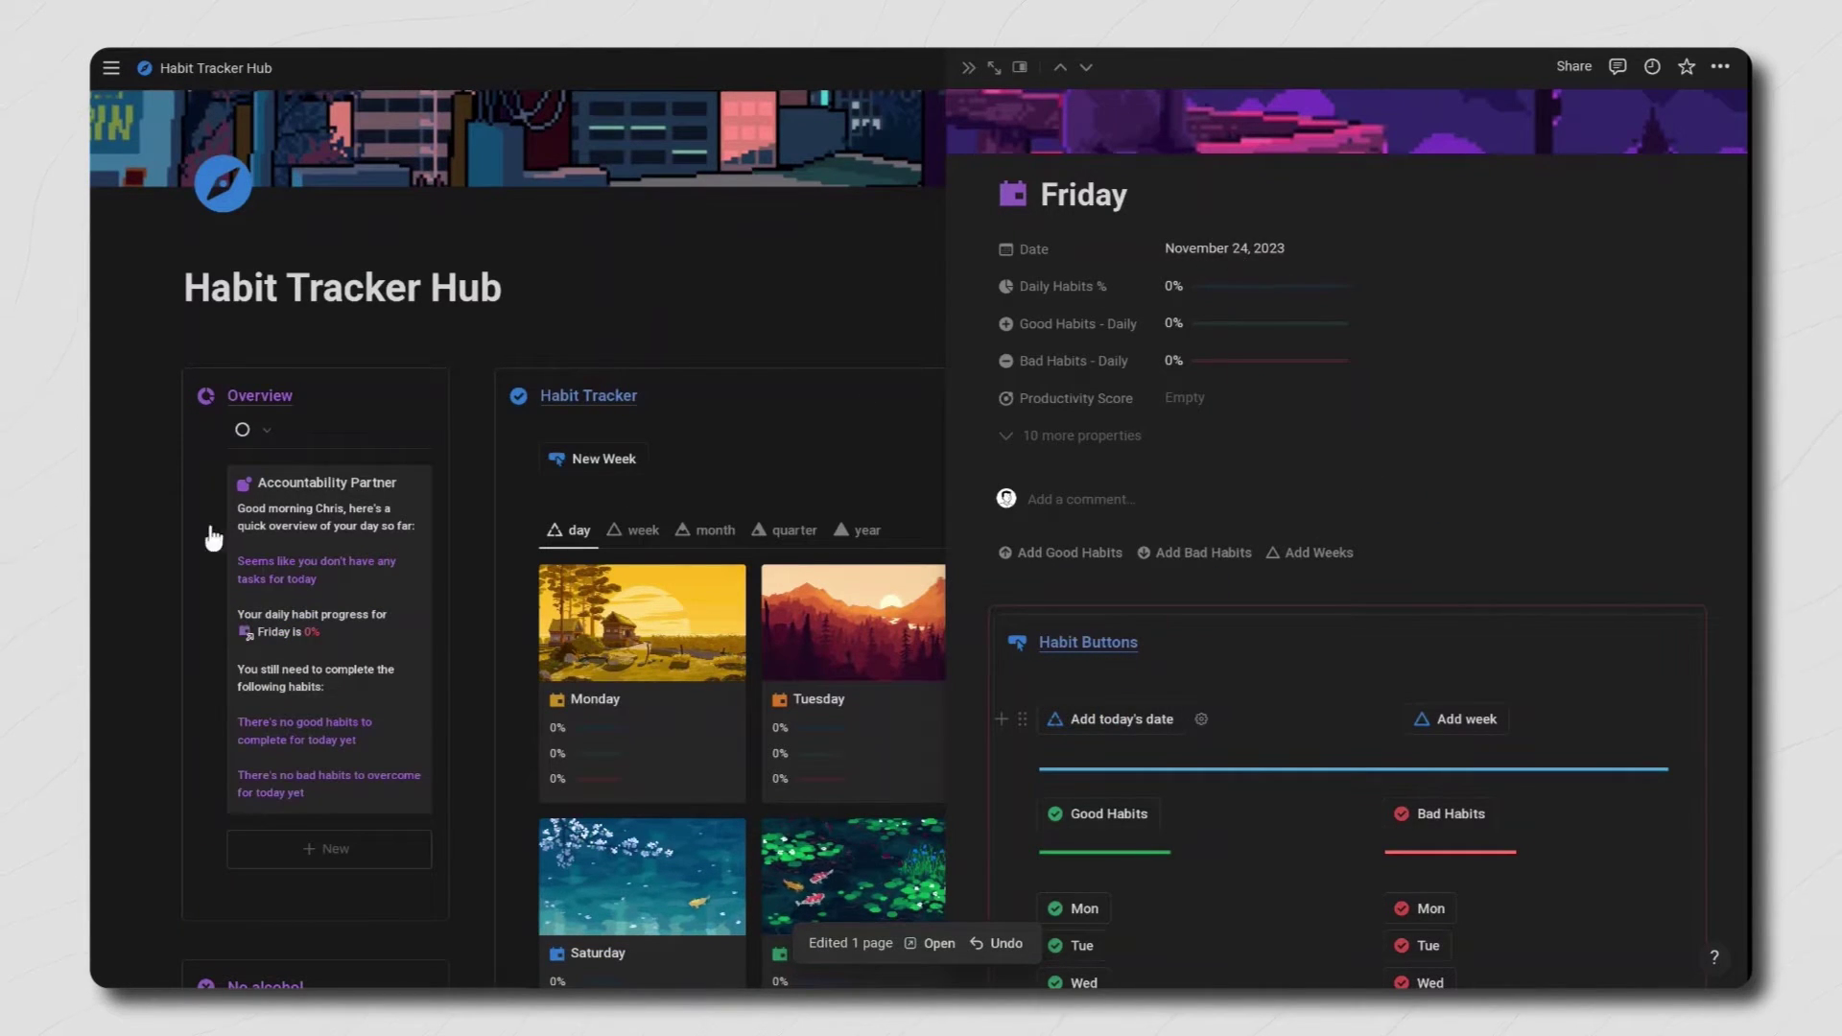
{"action": "left_click", "coordinate": [1462, 726]}
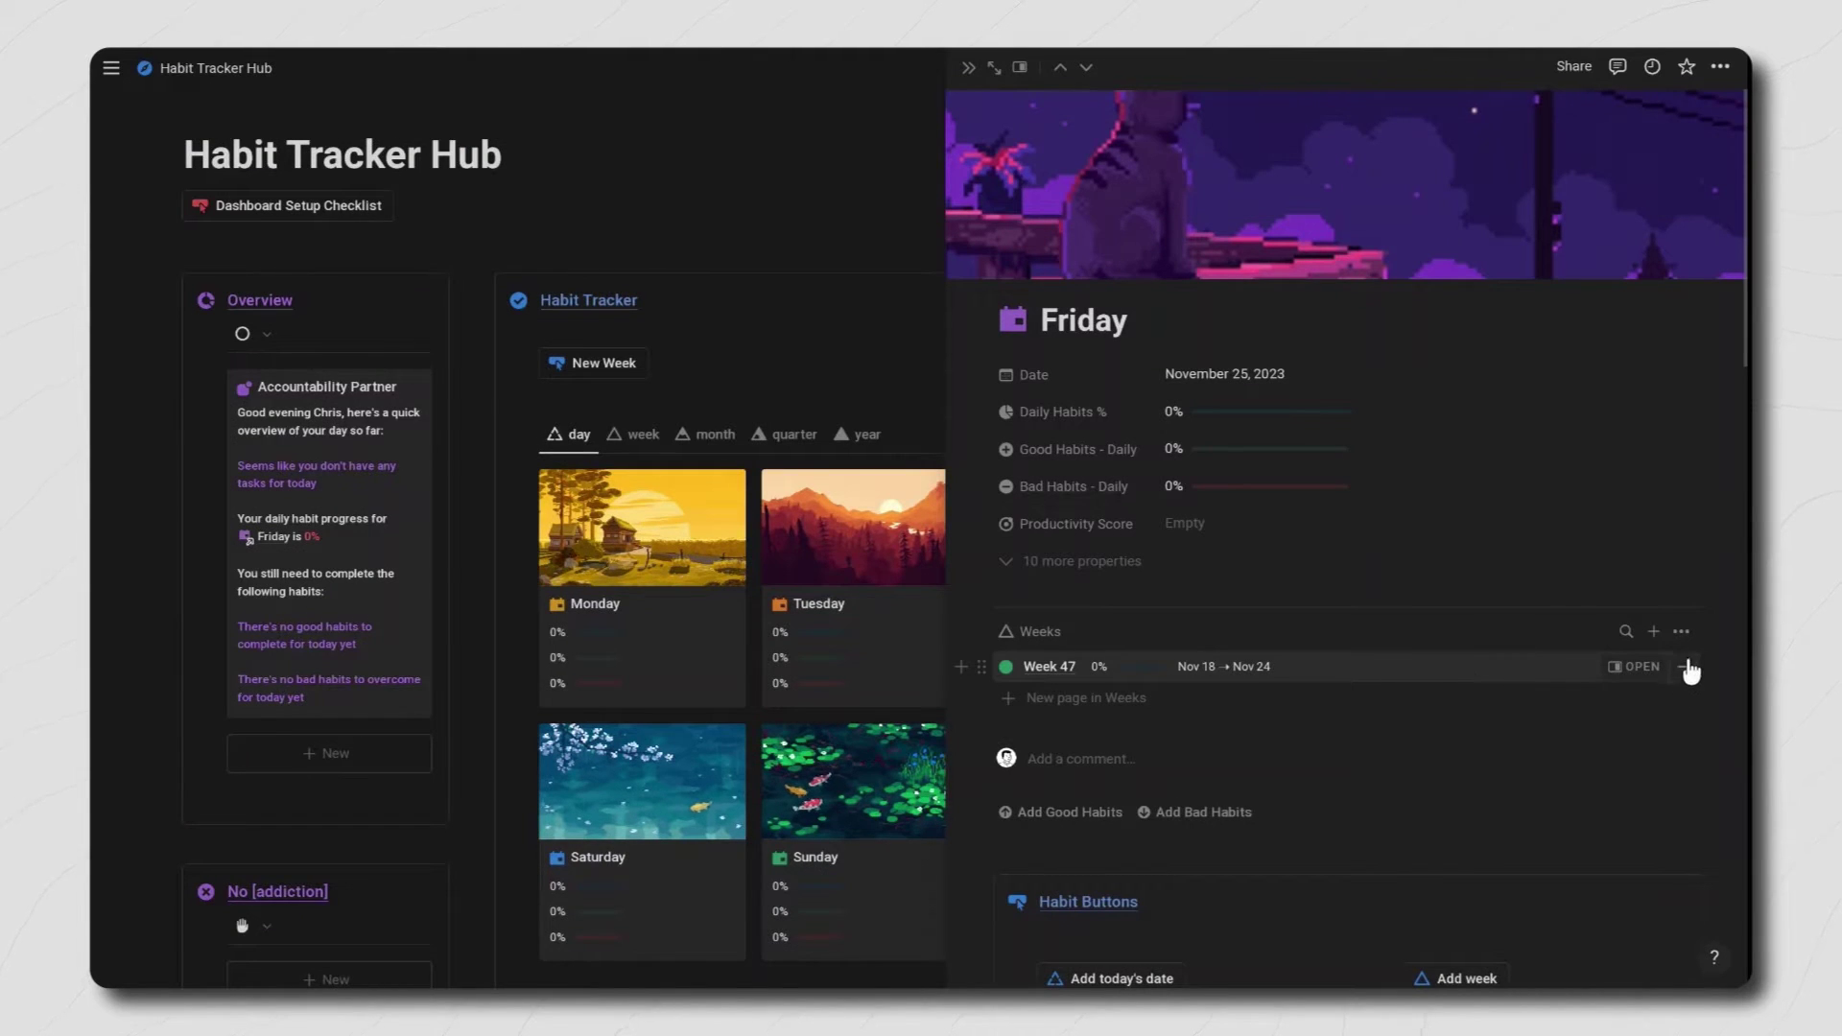
{"action": "left_click", "coordinate": [1686, 671]}
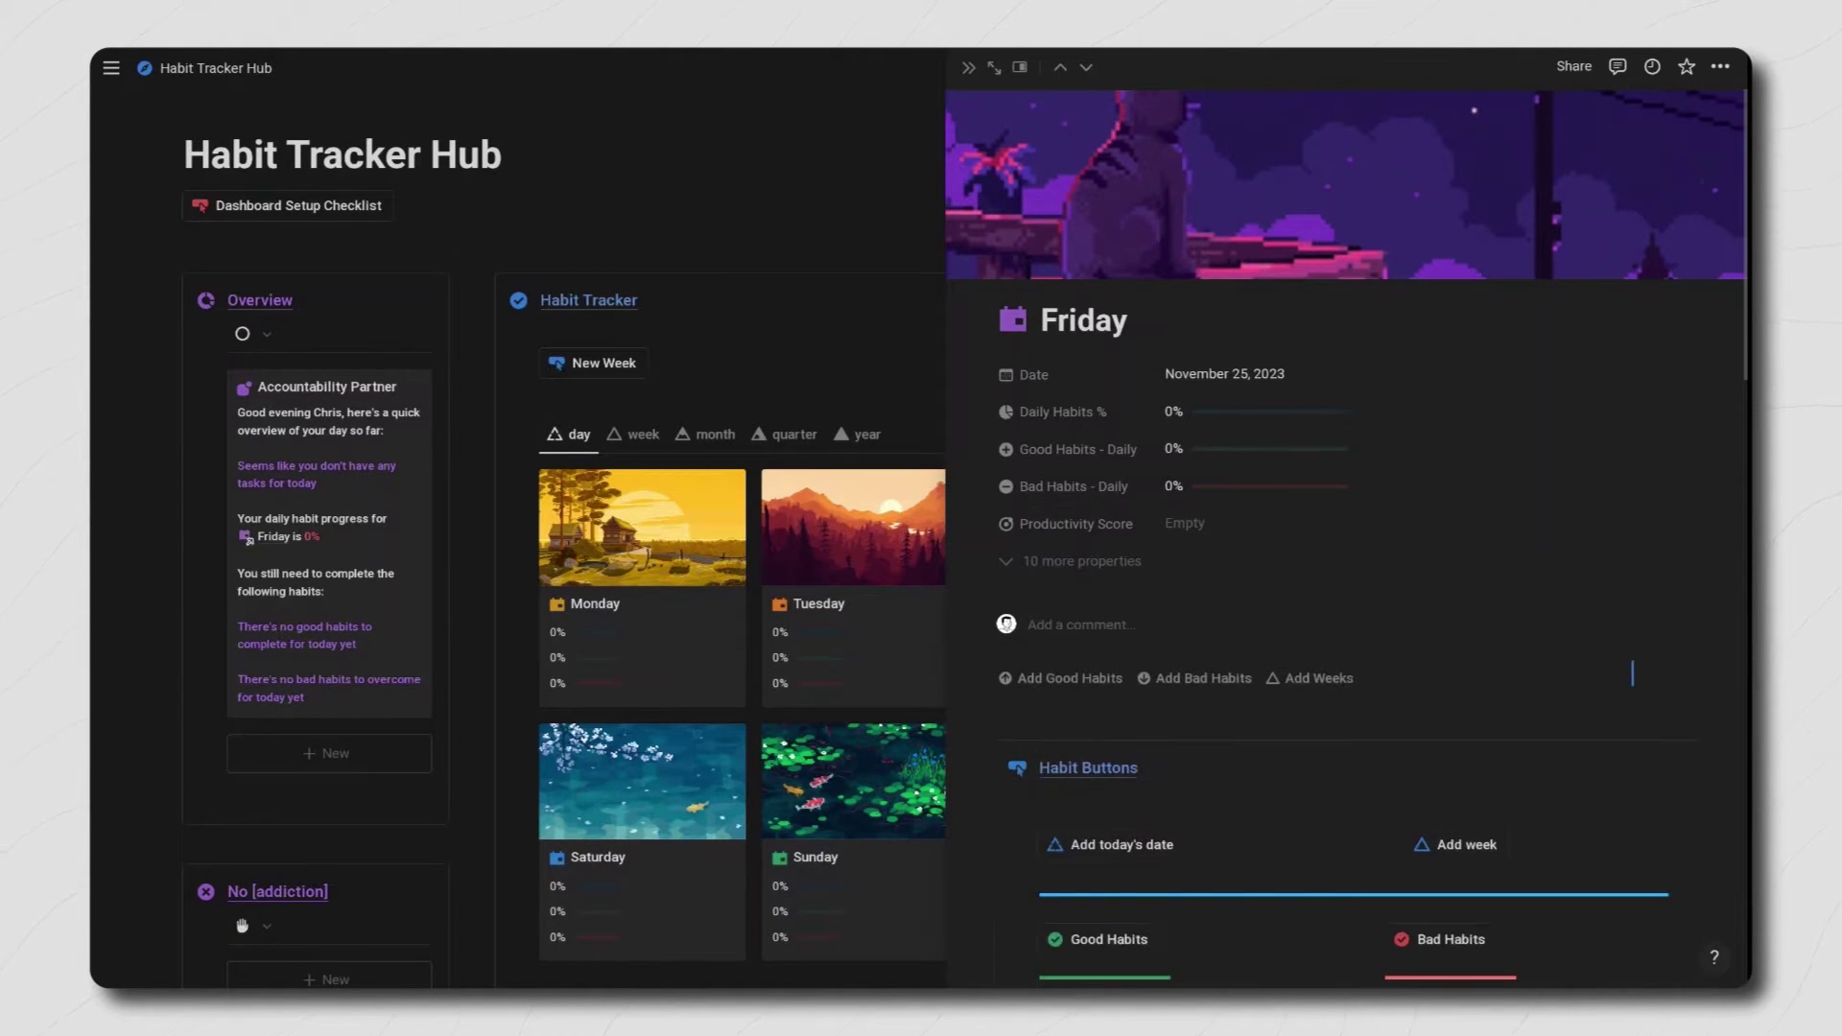
{"action": "left_click", "coordinate": [1478, 849]}
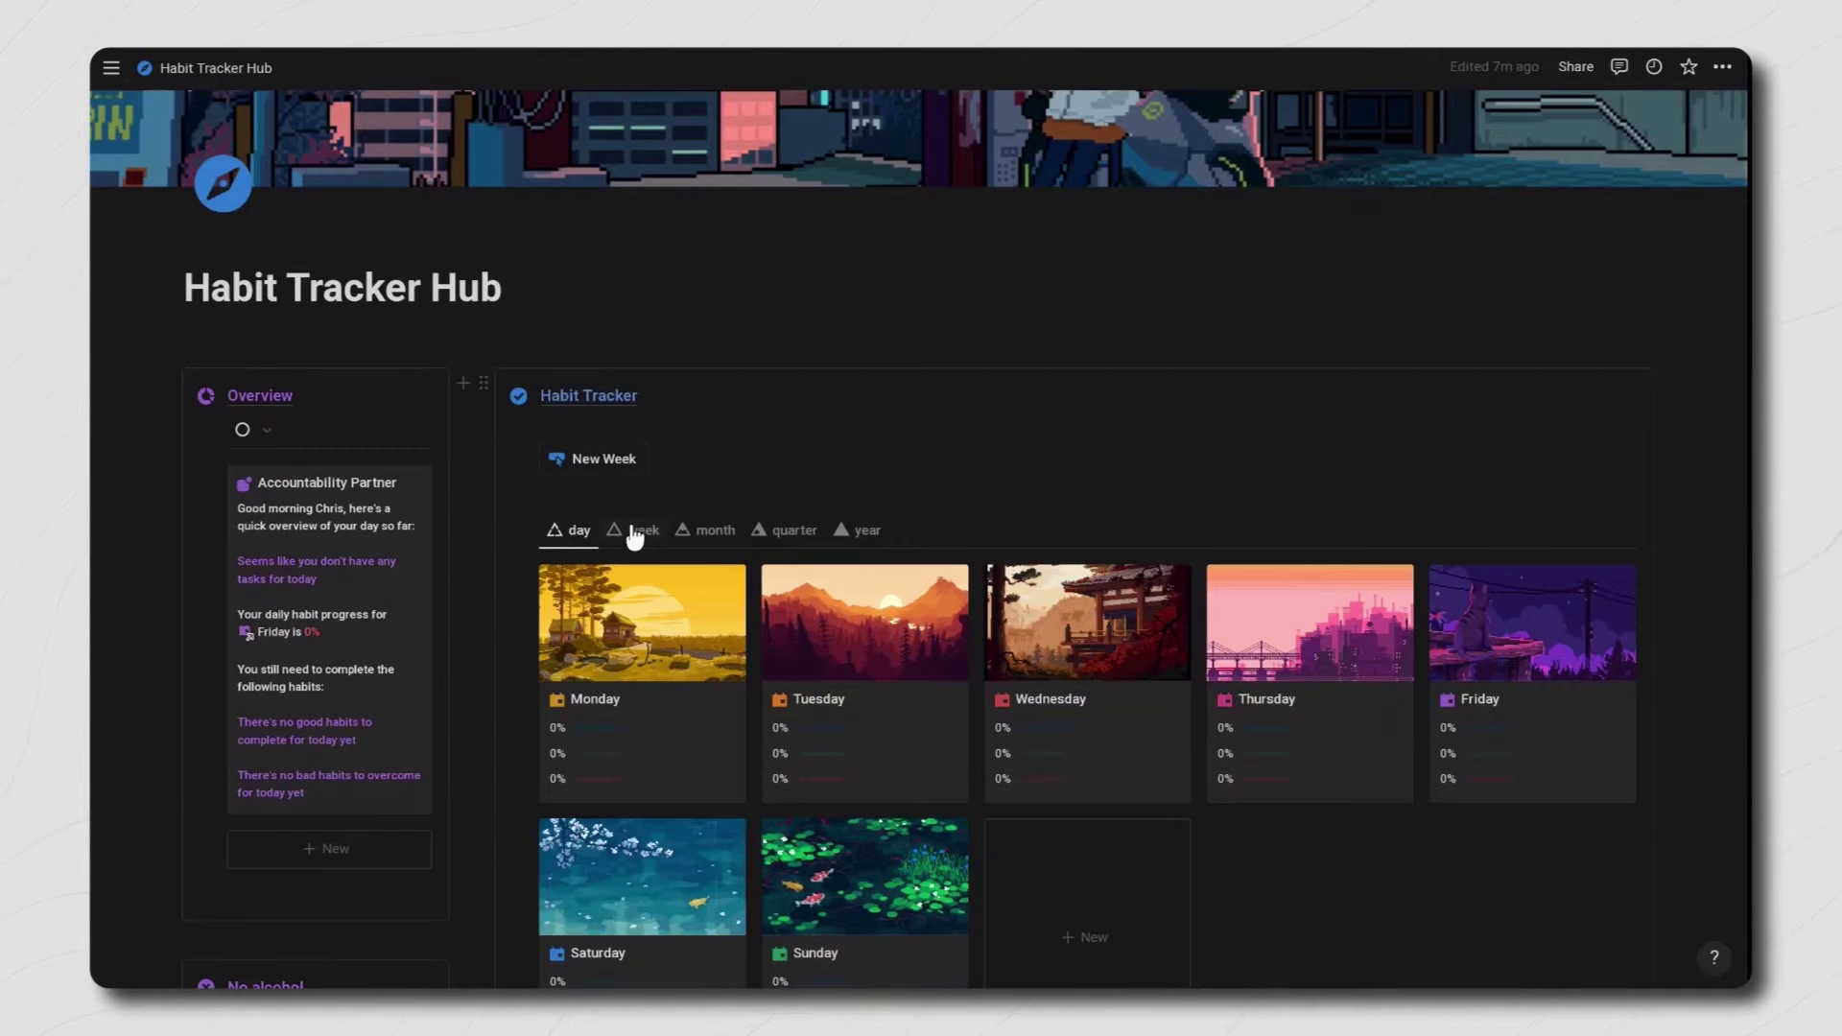
Step: Switch the Habit Tracker through week, month, quarter and year views to confirm Week 47, November, Q4 and 2023
{"action": "left_click", "coordinate": [634, 533]}
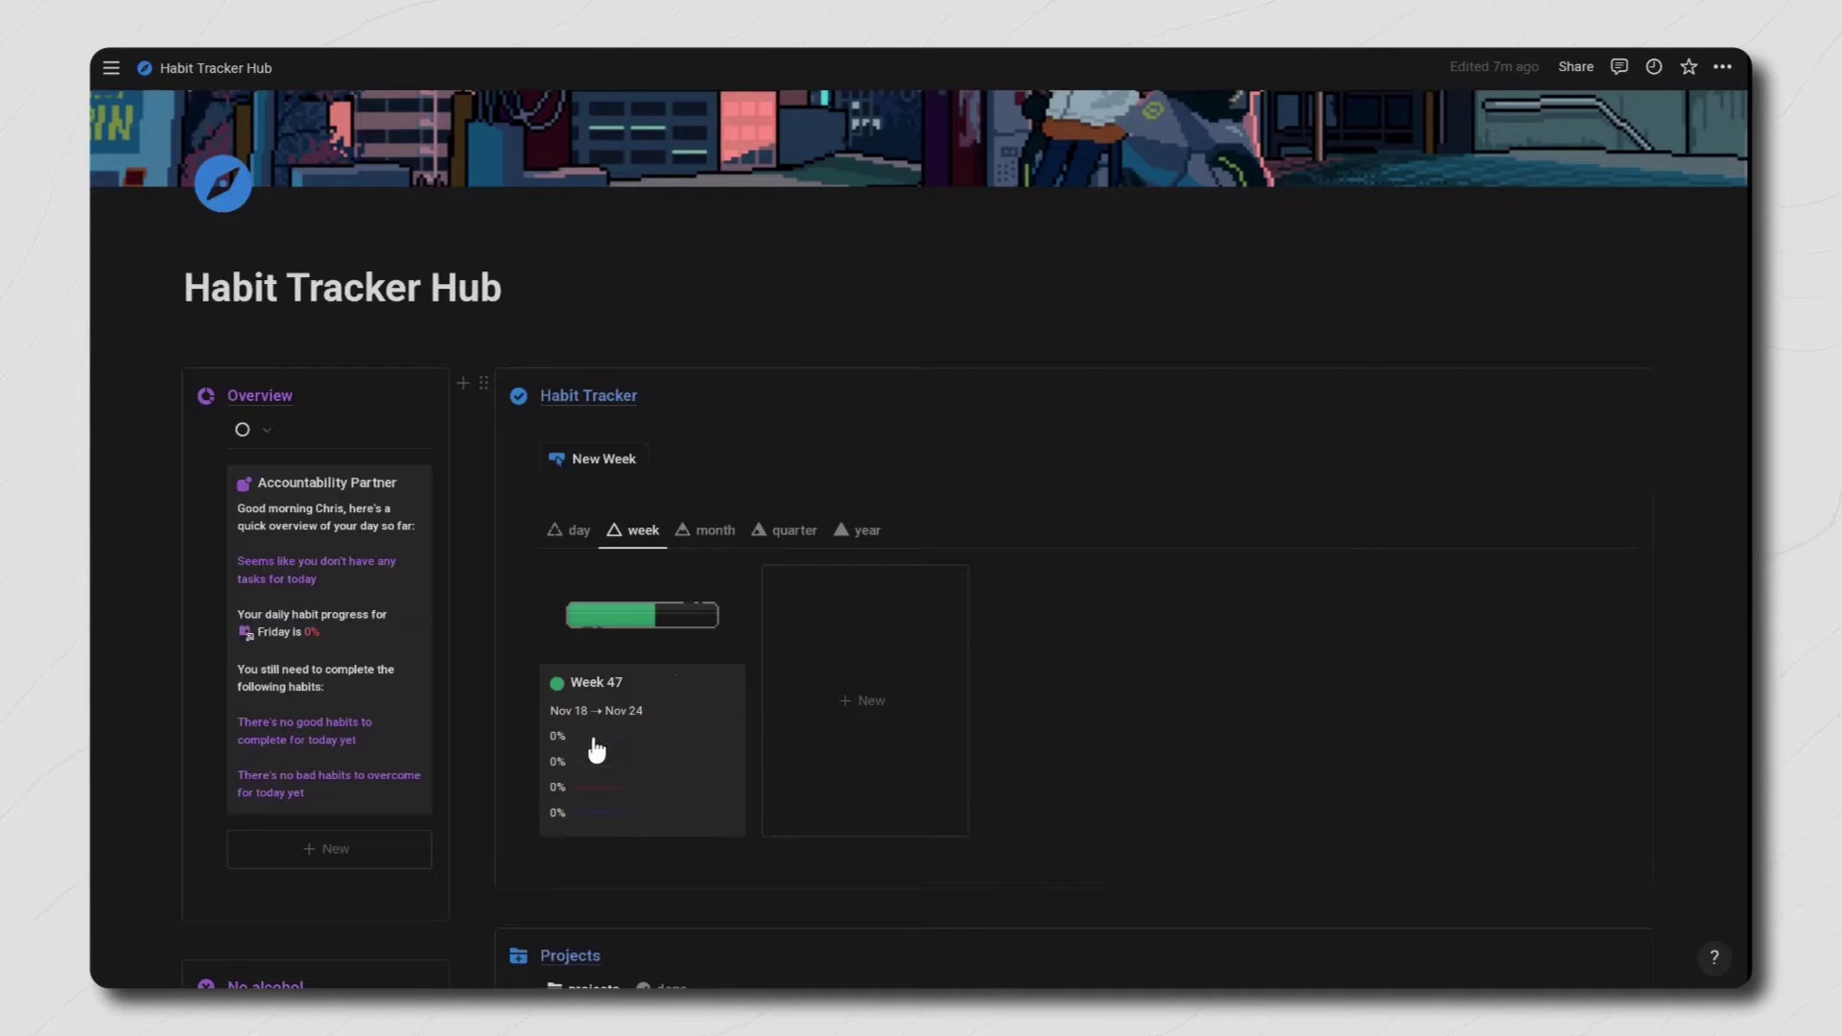
{"action": "left_click", "coordinate": [703, 530]}
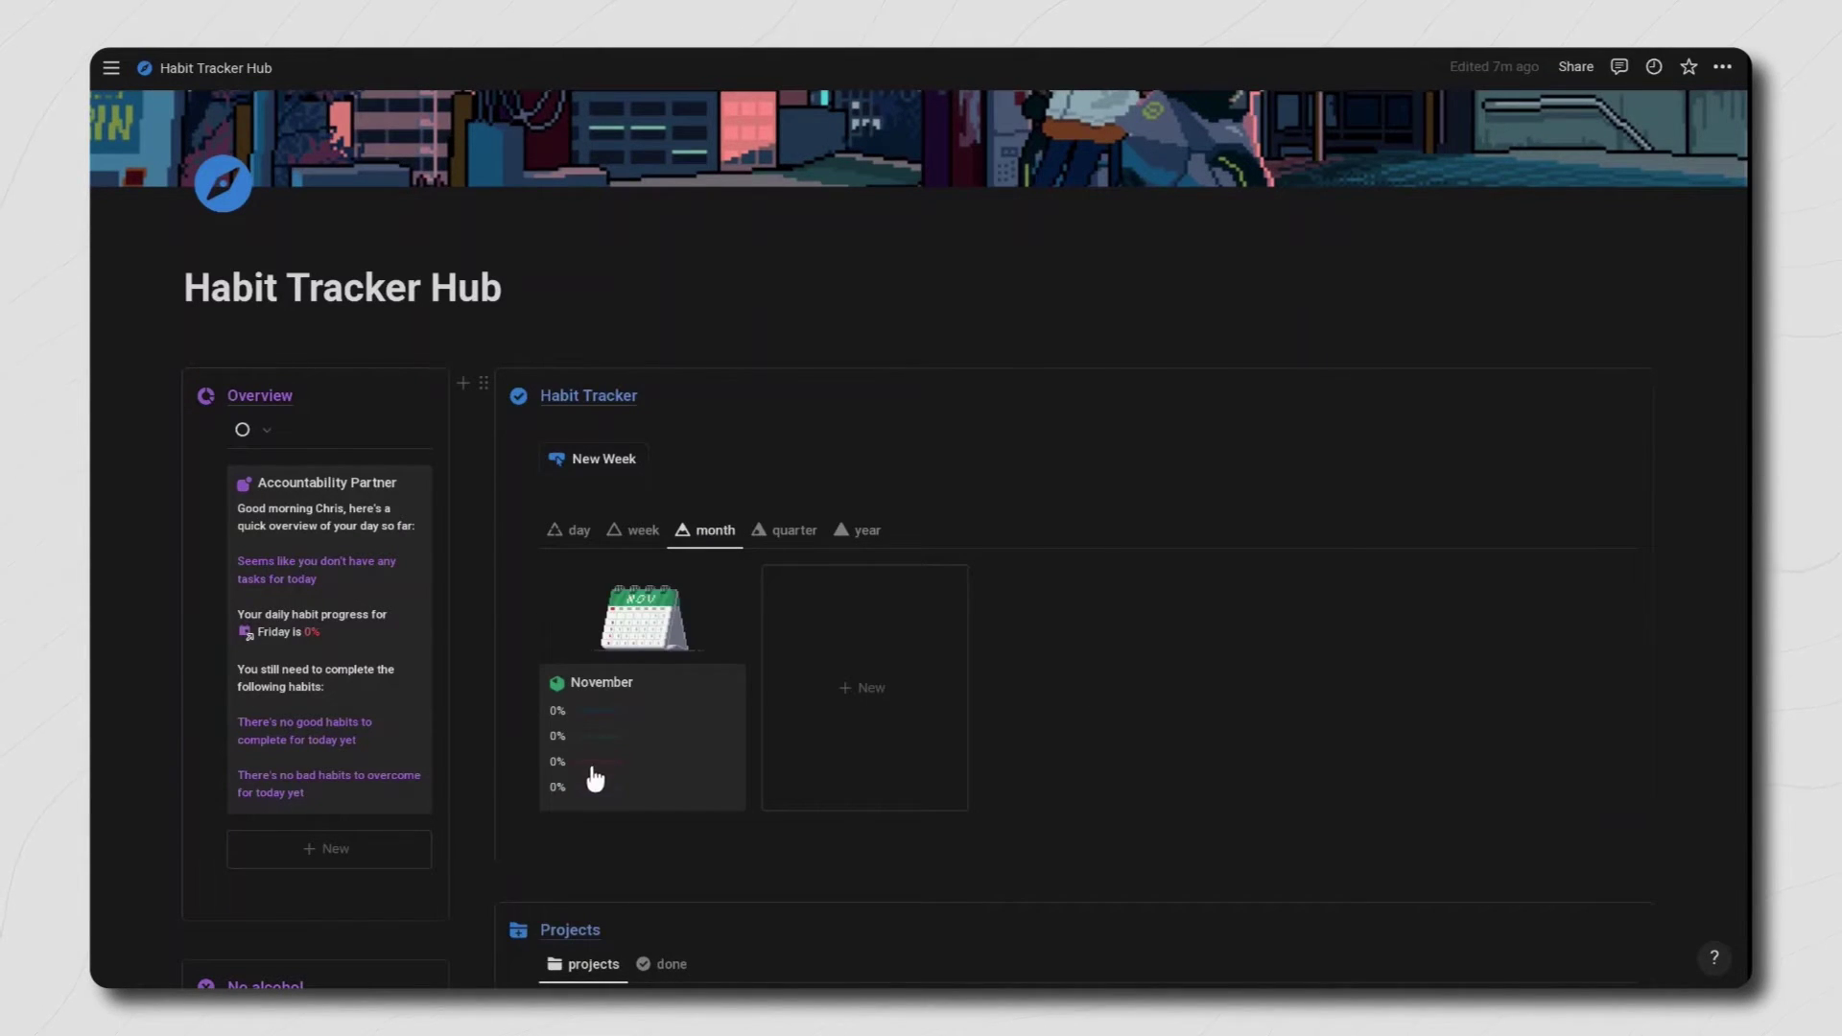
{"action": "left_click", "coordinate": [779, 544]}
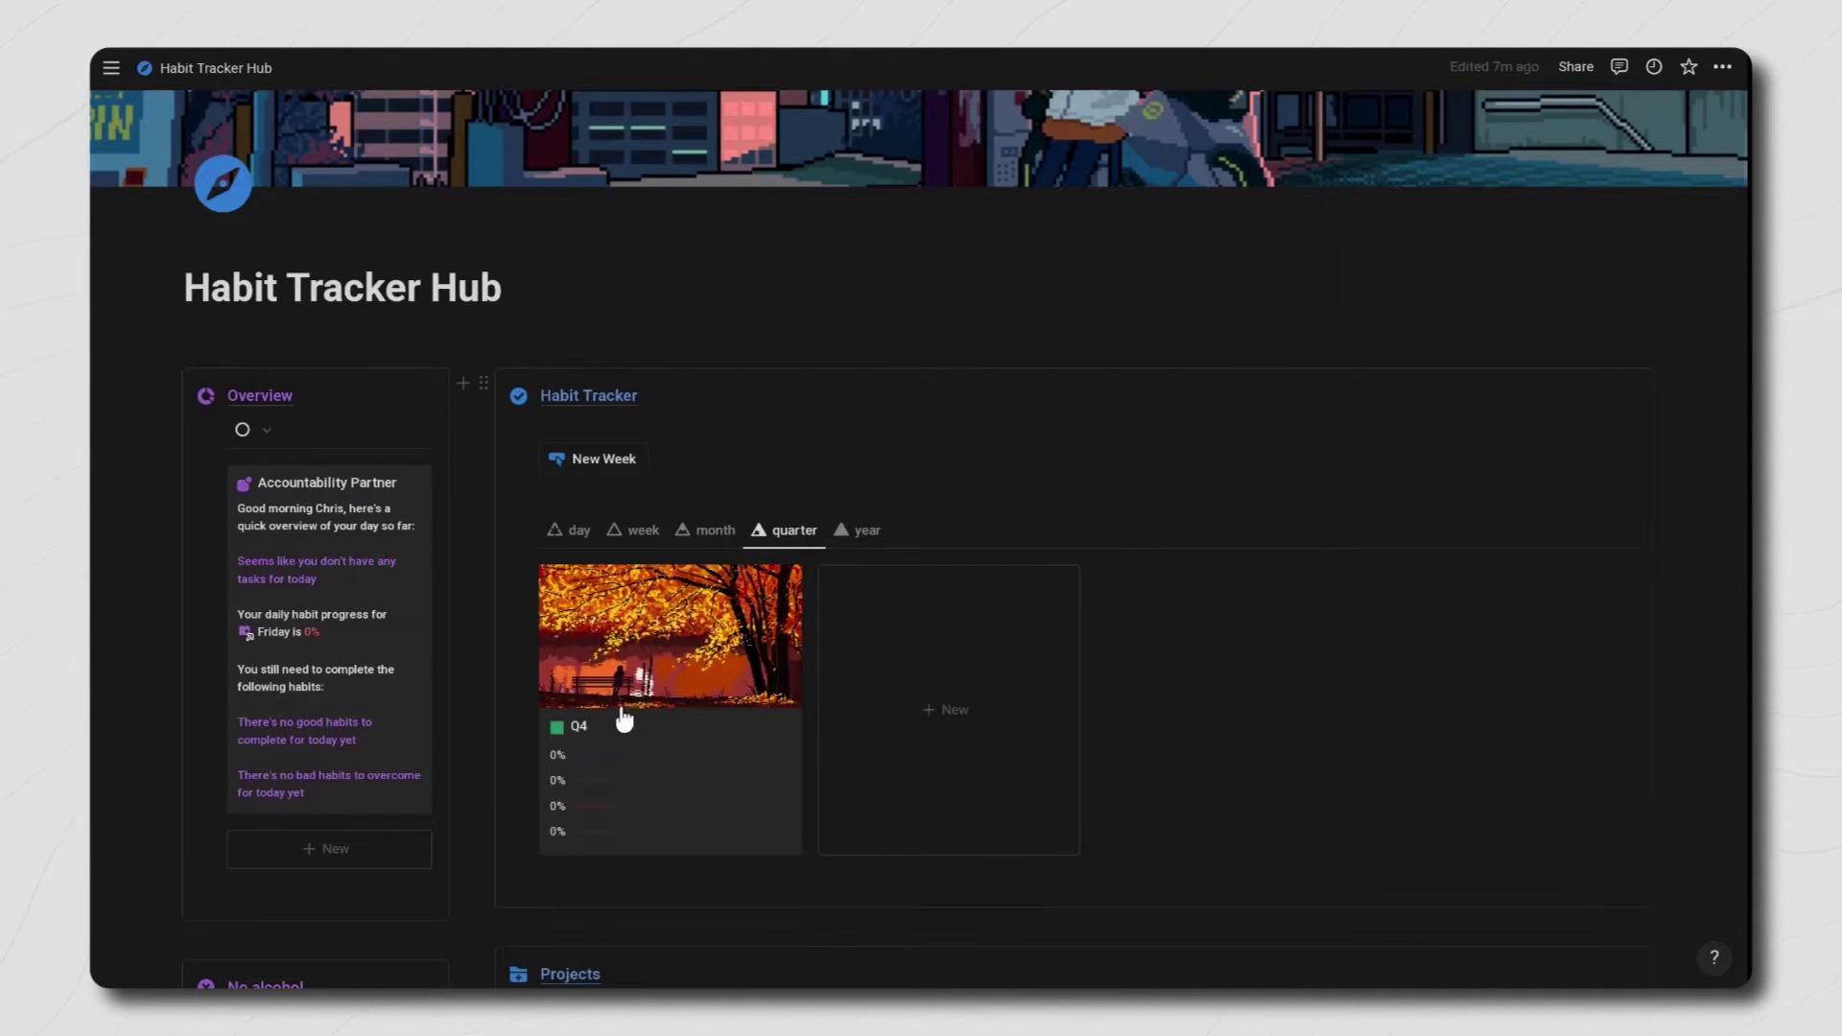
{"action": "left_click", "coordinate": [864, 532]}
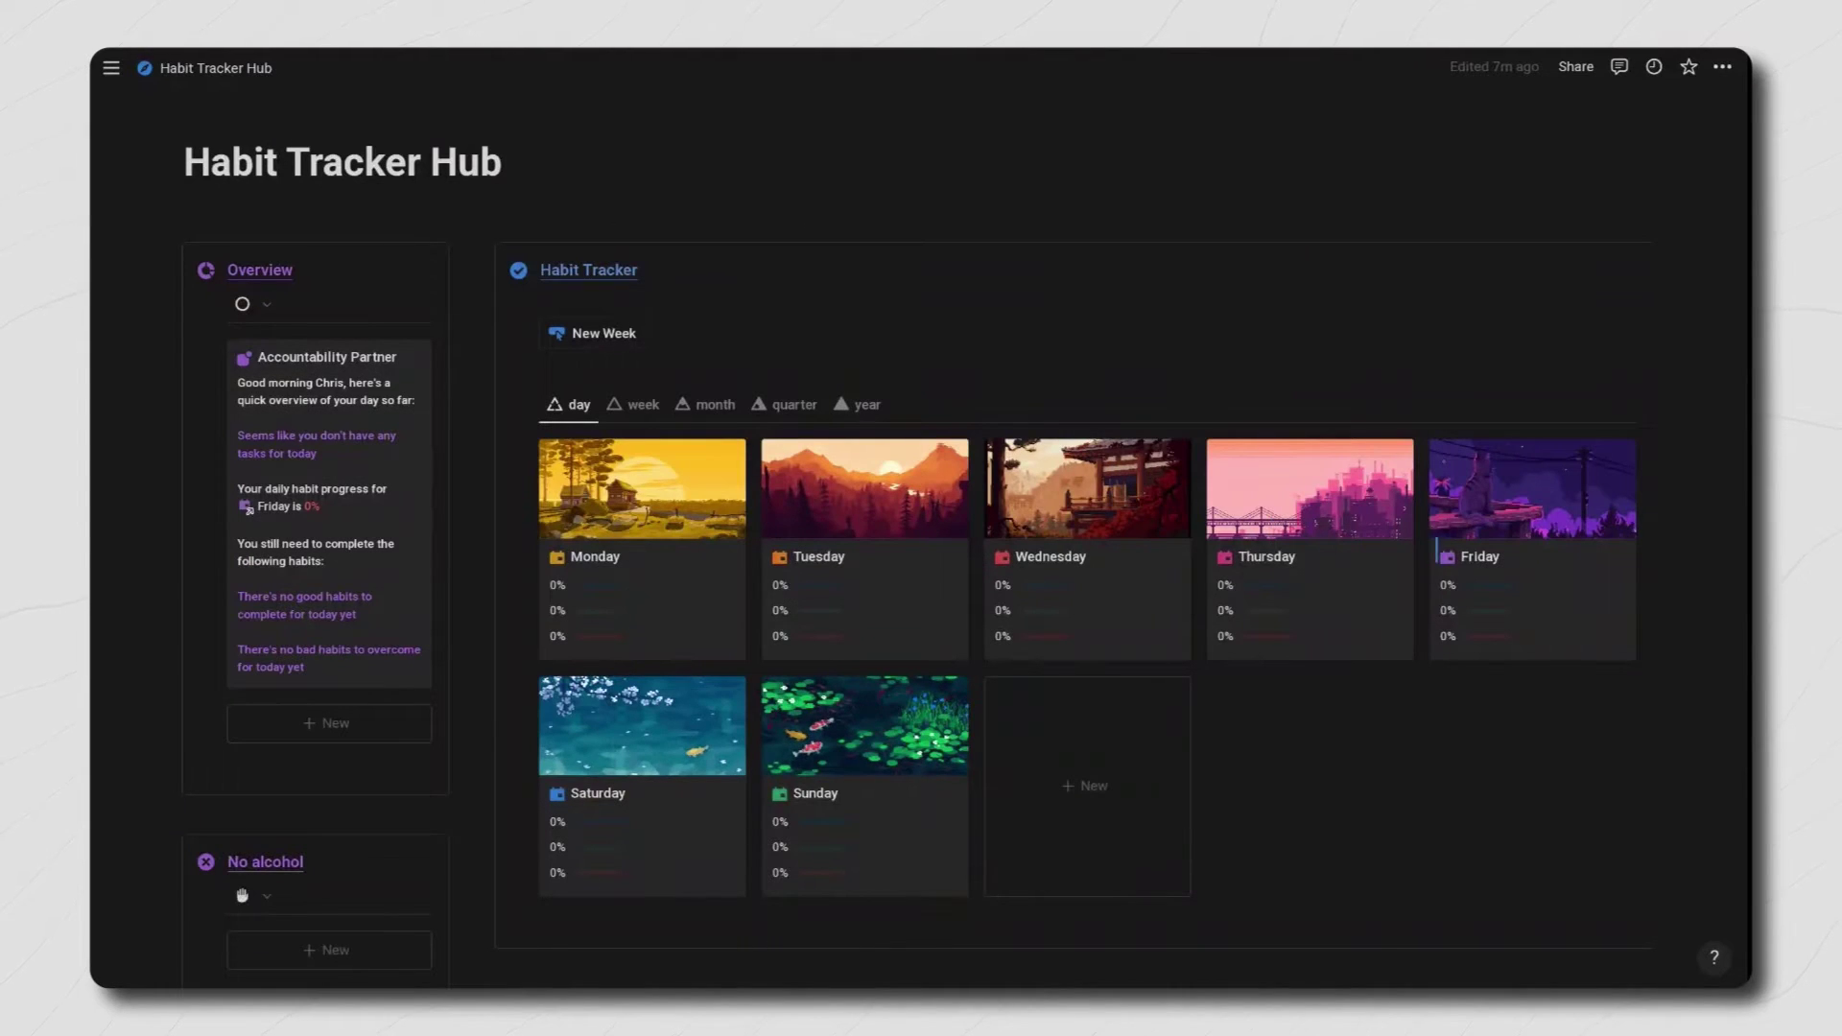
Step: Reopen Friday and, in the Good Habits button editor, duplicate the Journal step
{"action": "left_click", "coordinate": [1512, 535]}
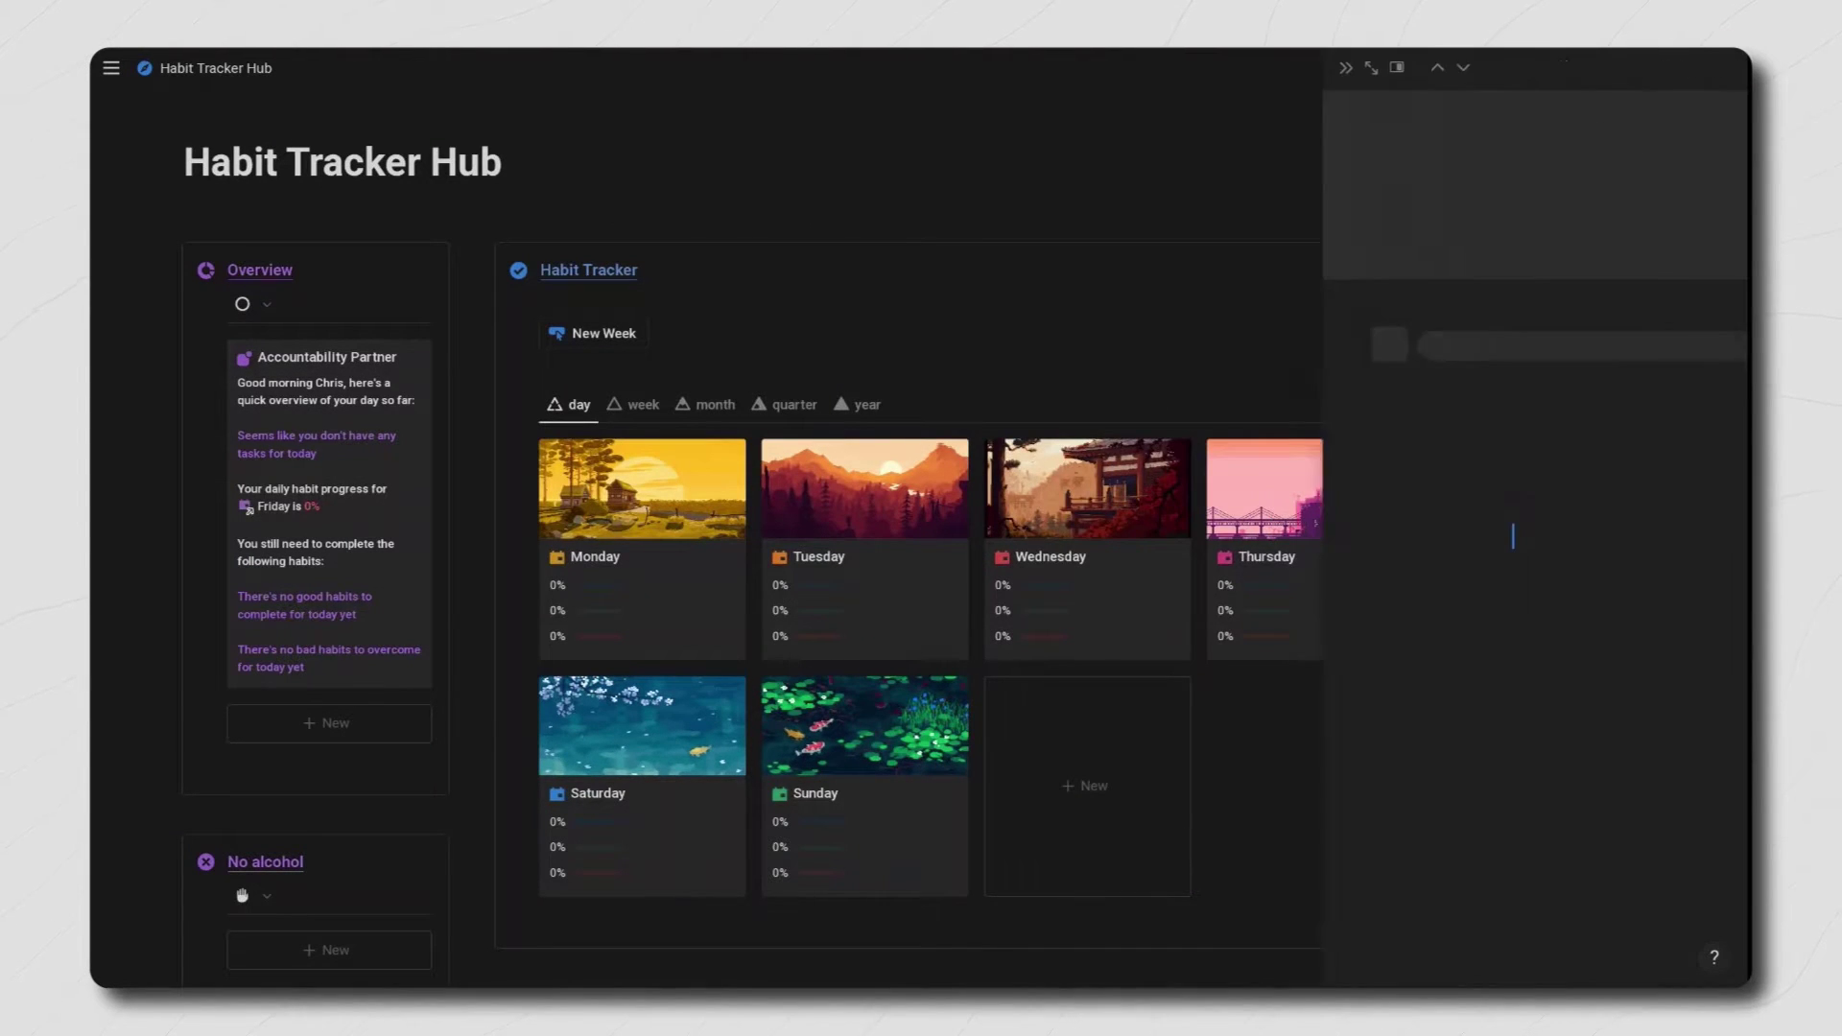
{"action": "scroll", "coordinate": [1411, 571], "scroll_direction": "down", "scroll_amount": 5}
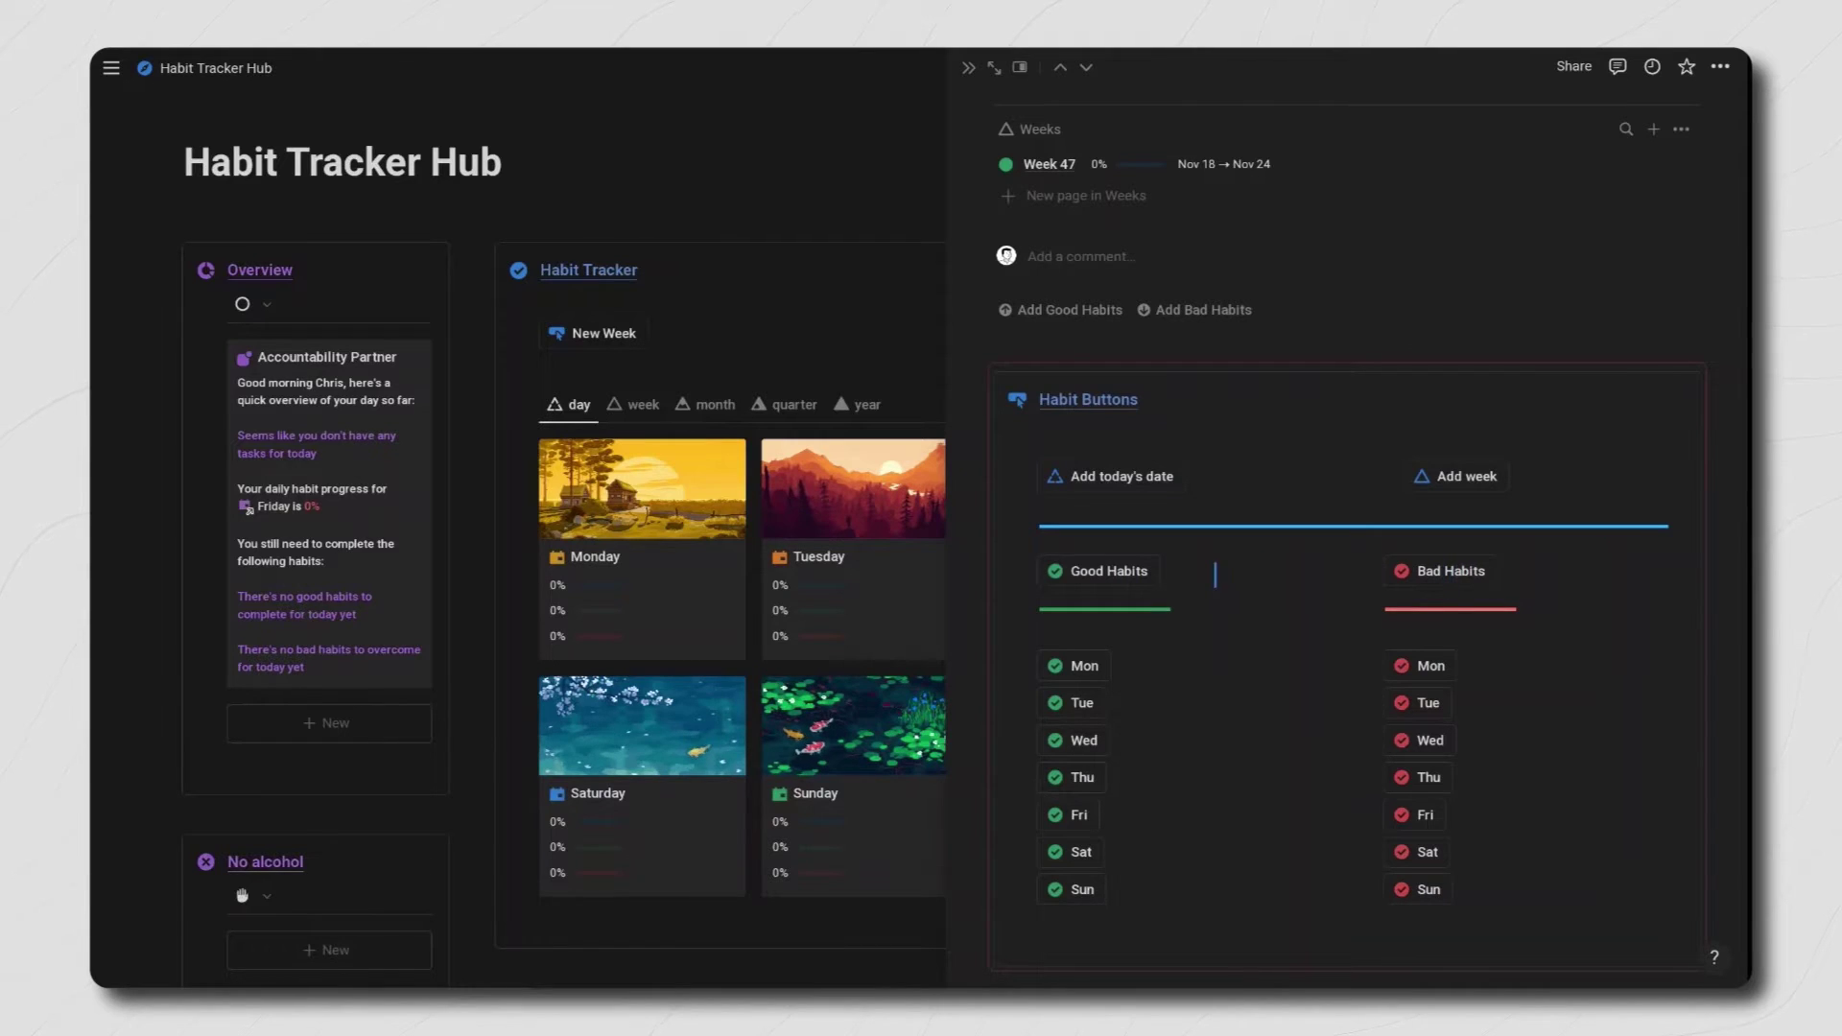
{"action": "left_click", "coordinate": [1177, 573]}
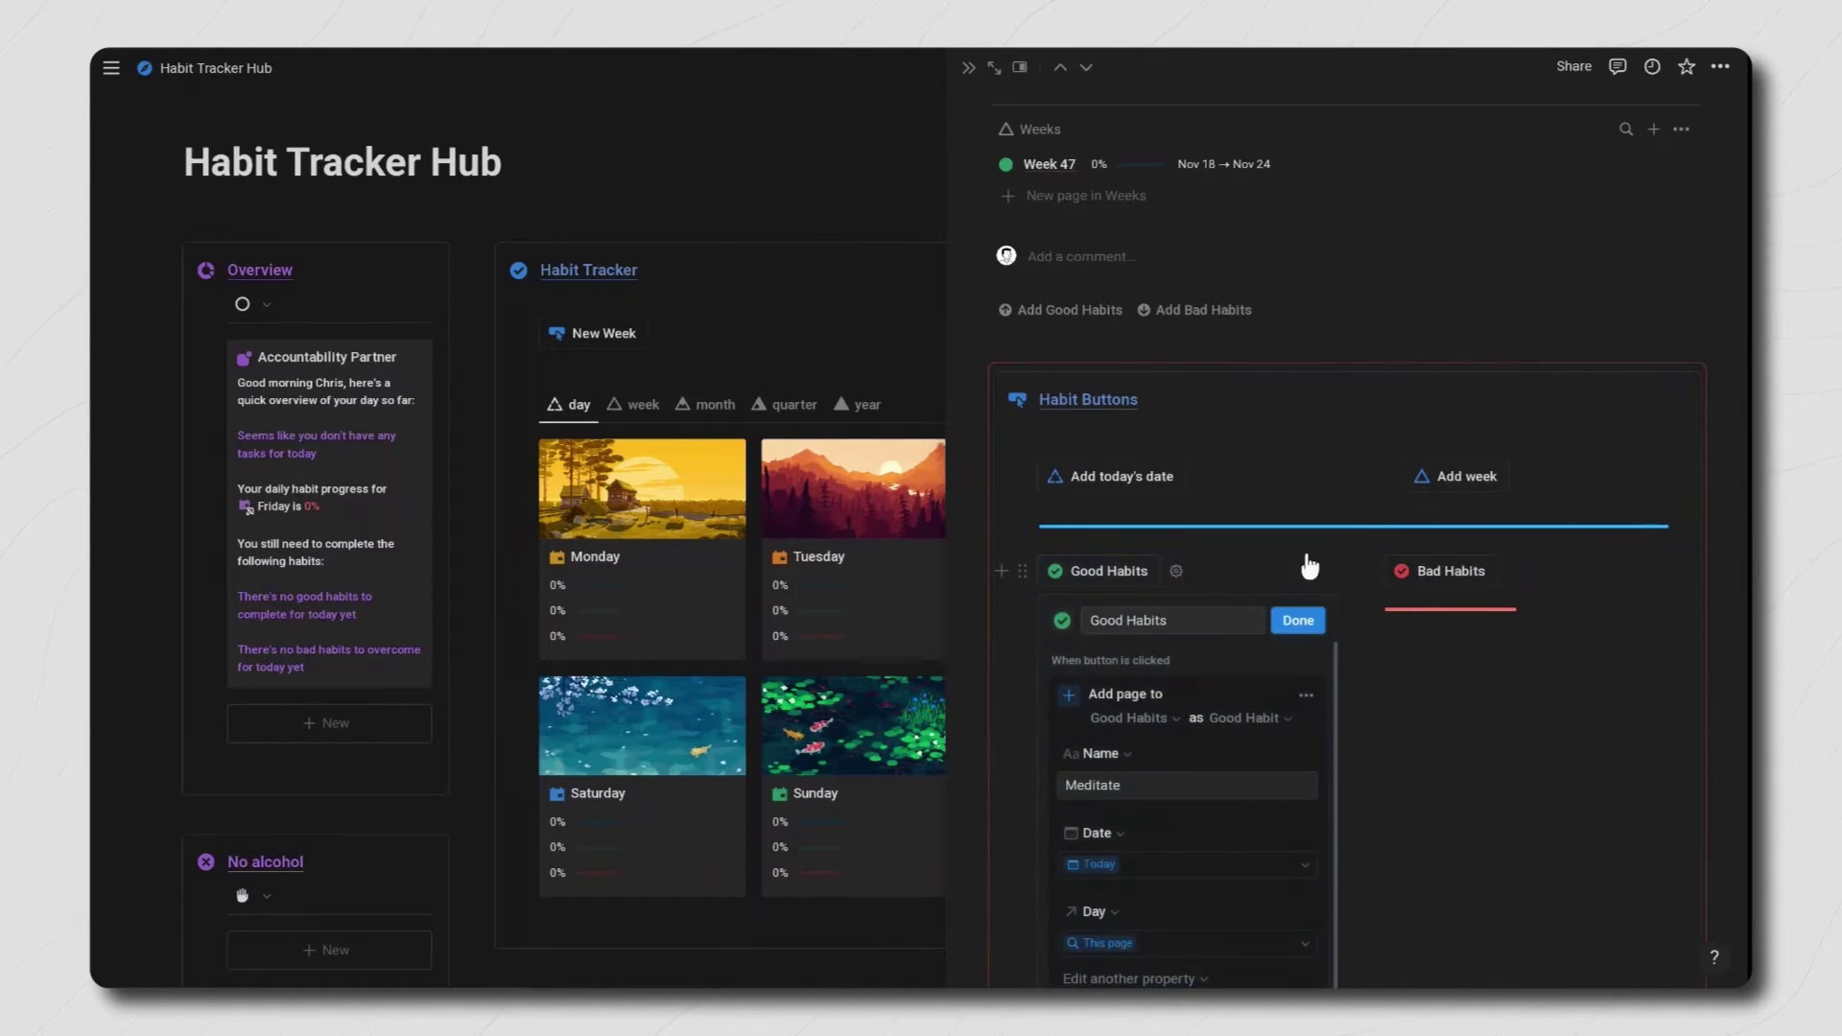
{"action": "scroll", "coordinate": [1197, 274], "scroll_direction": "down", "scroll_amount": 5}
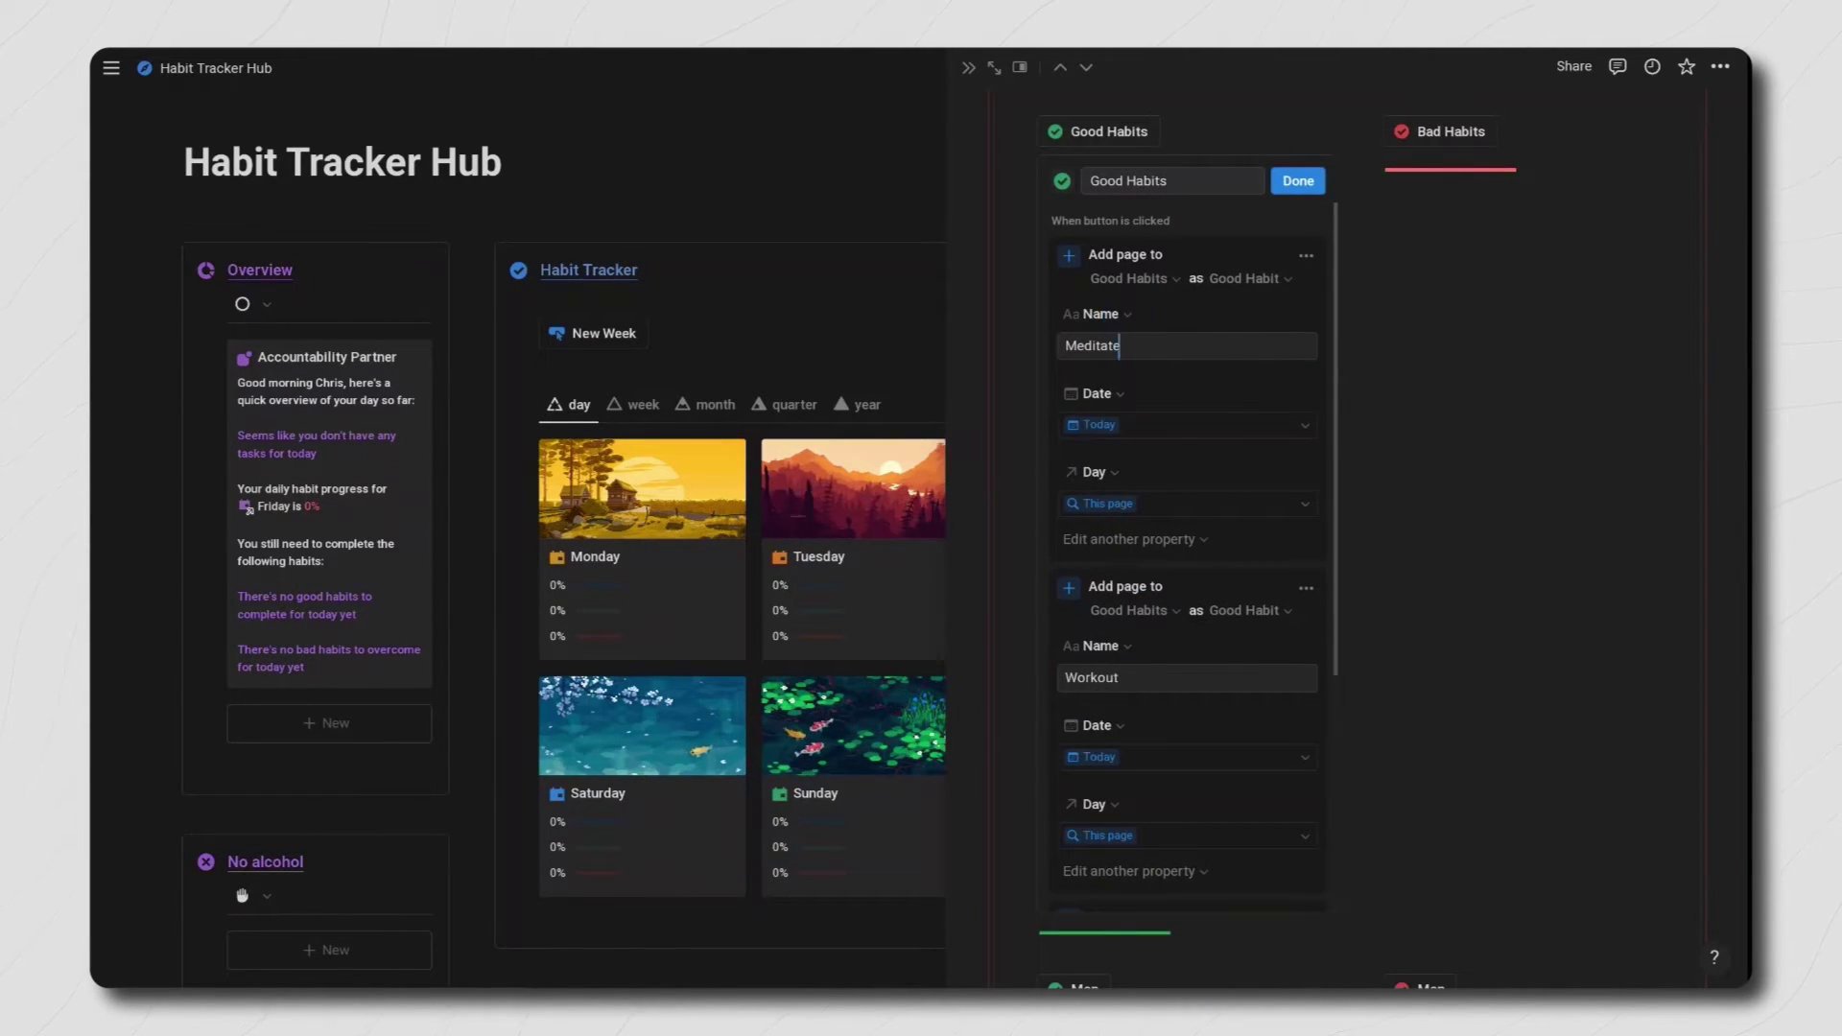
{"action": "scroll", "coordinate": [1190, 575], "scroll_direction": "down", "scroll_amount": 2}
{"action": "left_click", "coordinate": [1115, 550]}
{"action": "scroll", "coordinate": [1113, 623], "scroll_direction": "down", "scroll_amount": 3}
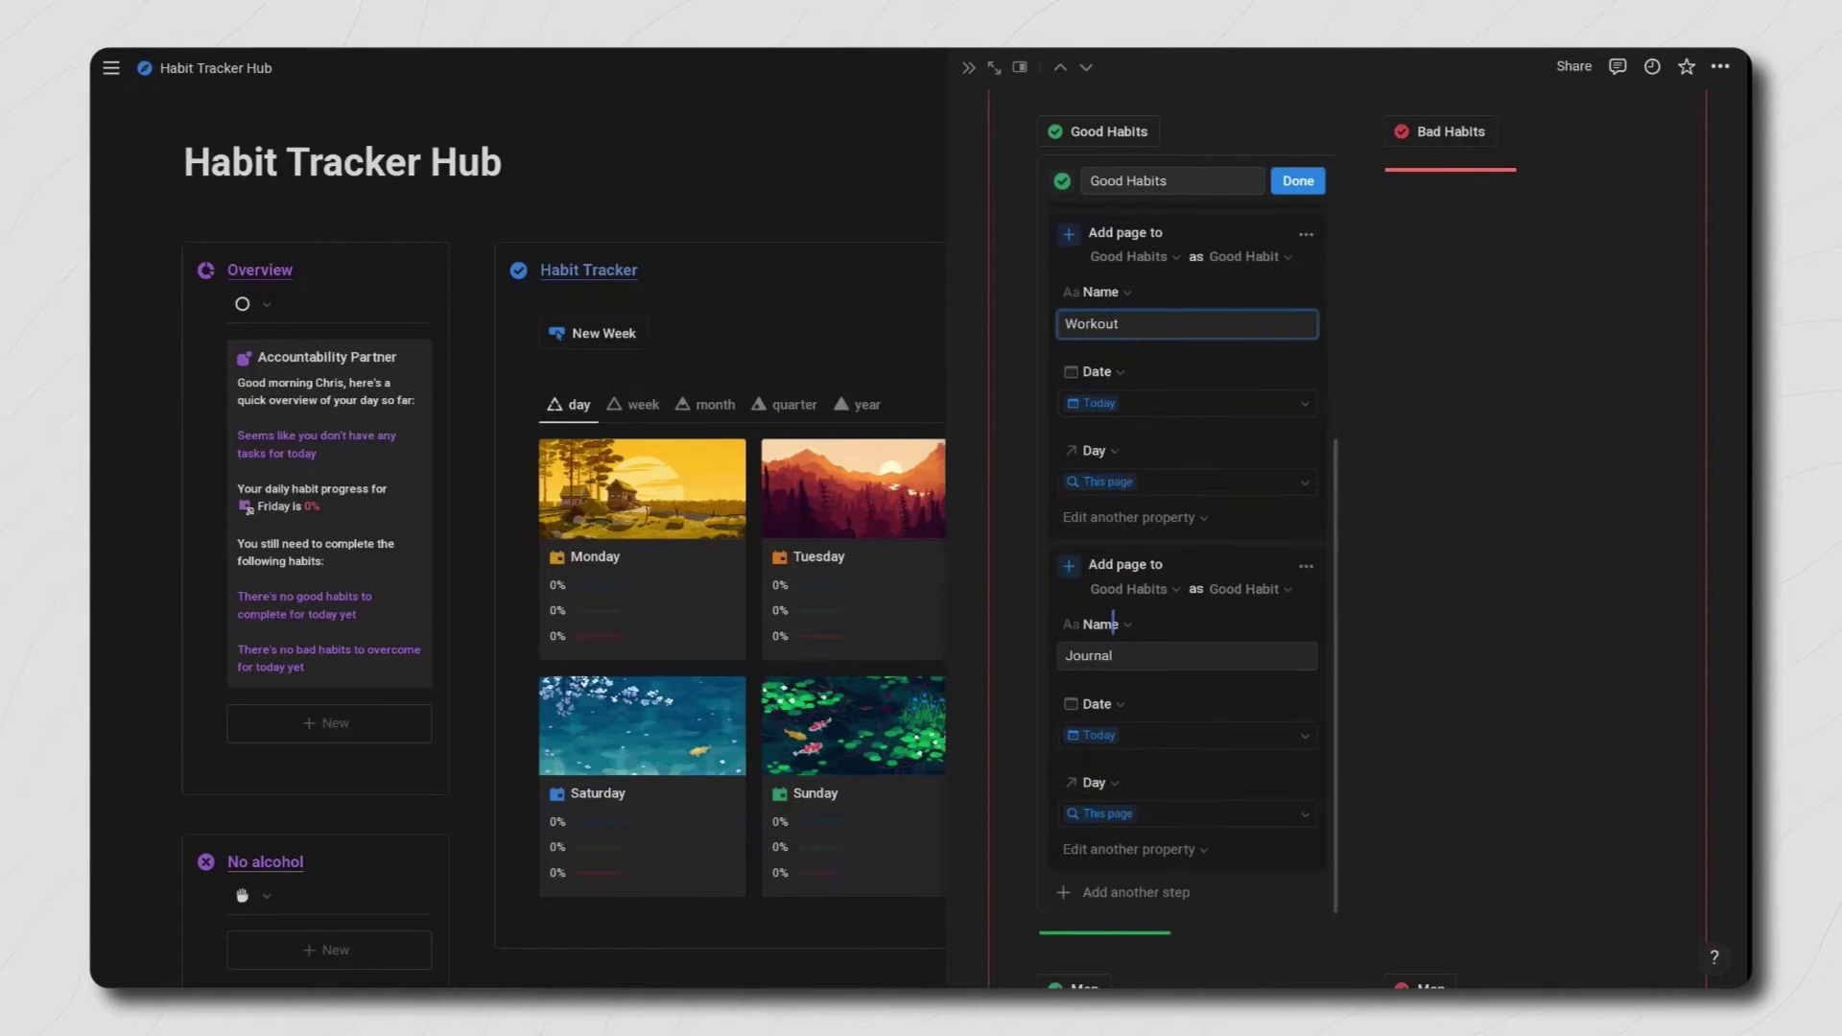
{"action": "left_click", "coordinate": [1100, 655]}
{"action": "left_click", "coordinate": [1306, 566]}
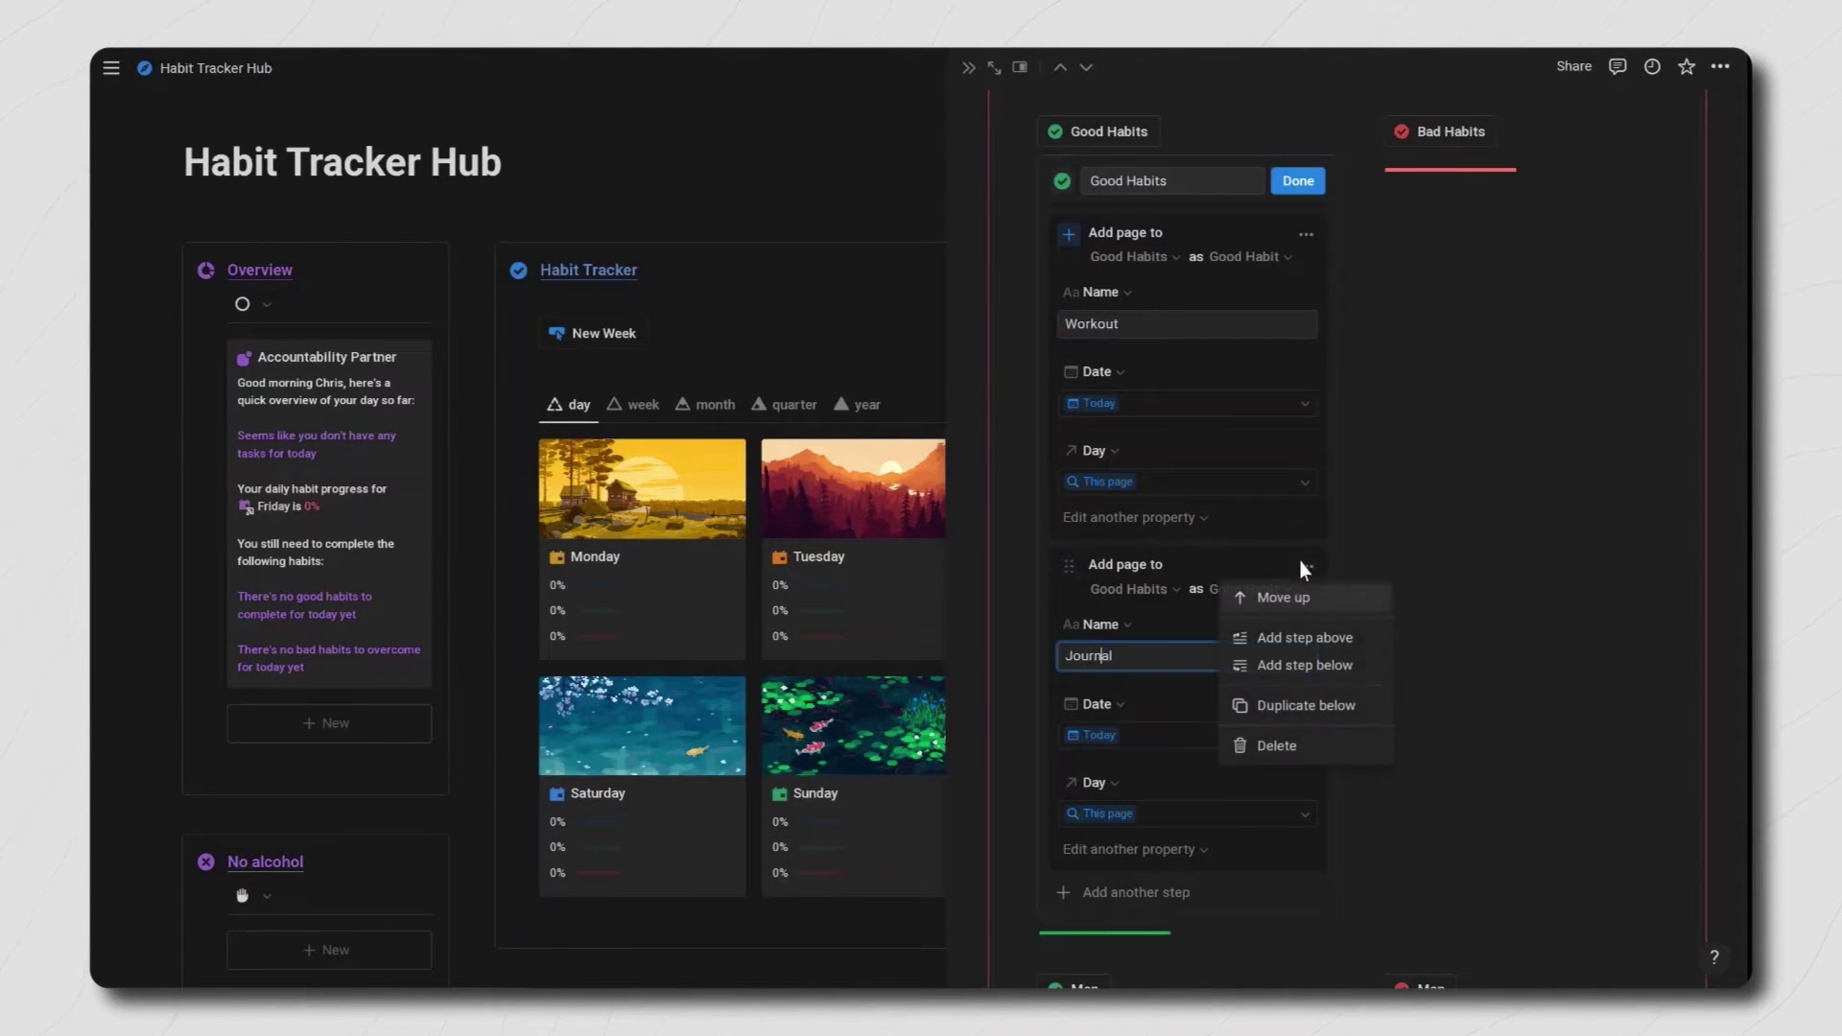
{"action": "left_click", "coordinate": [1283, 703]}
Step: Rename the duplicated step's Name to Read and save the Good Habits button
{"action": "scroll", "coordinate": [1212, 648], "scroll_direction": "down", "scroll_amount": 2}
{"action": "scroll", "coordinate": [1212, 648], "scroll_direction": "down", "scroll_amount": 1}
{"action": "left_click", "coordinate": [1150, 737]}
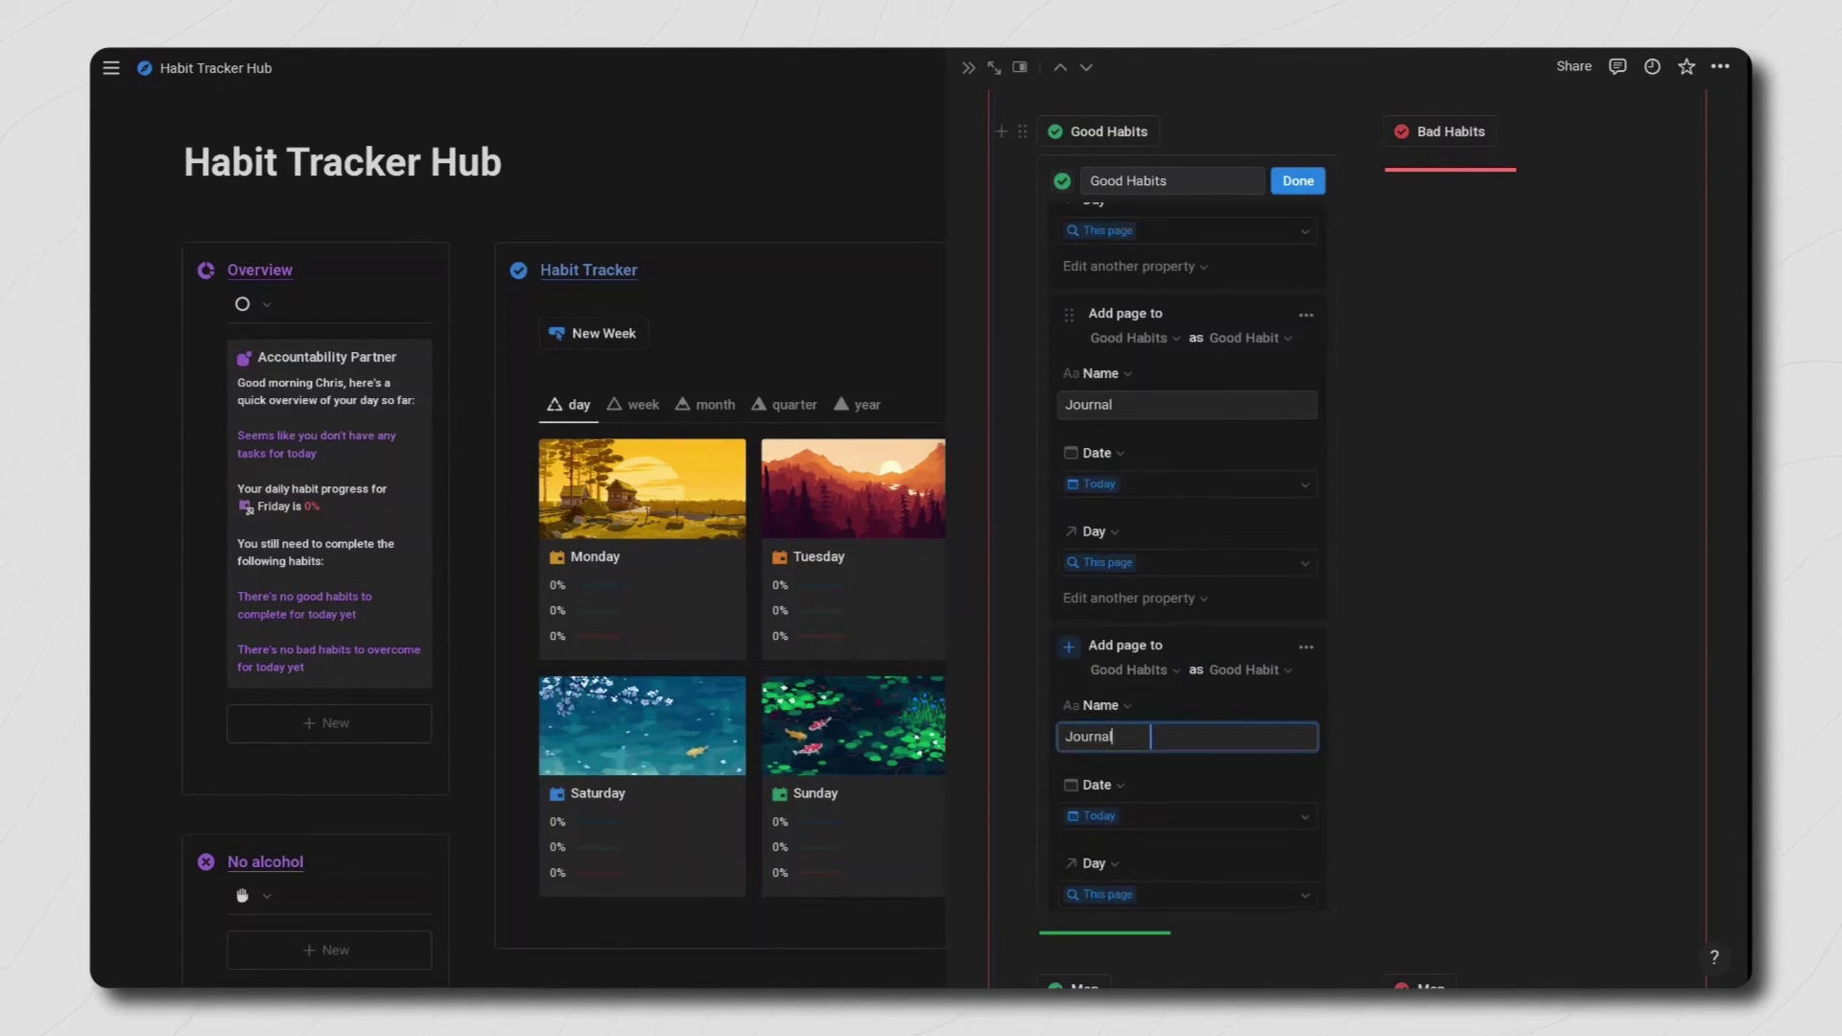
{"action": "double_click", "coordinate": [1092, 737]}
{"action": "type", "text": "Read"}
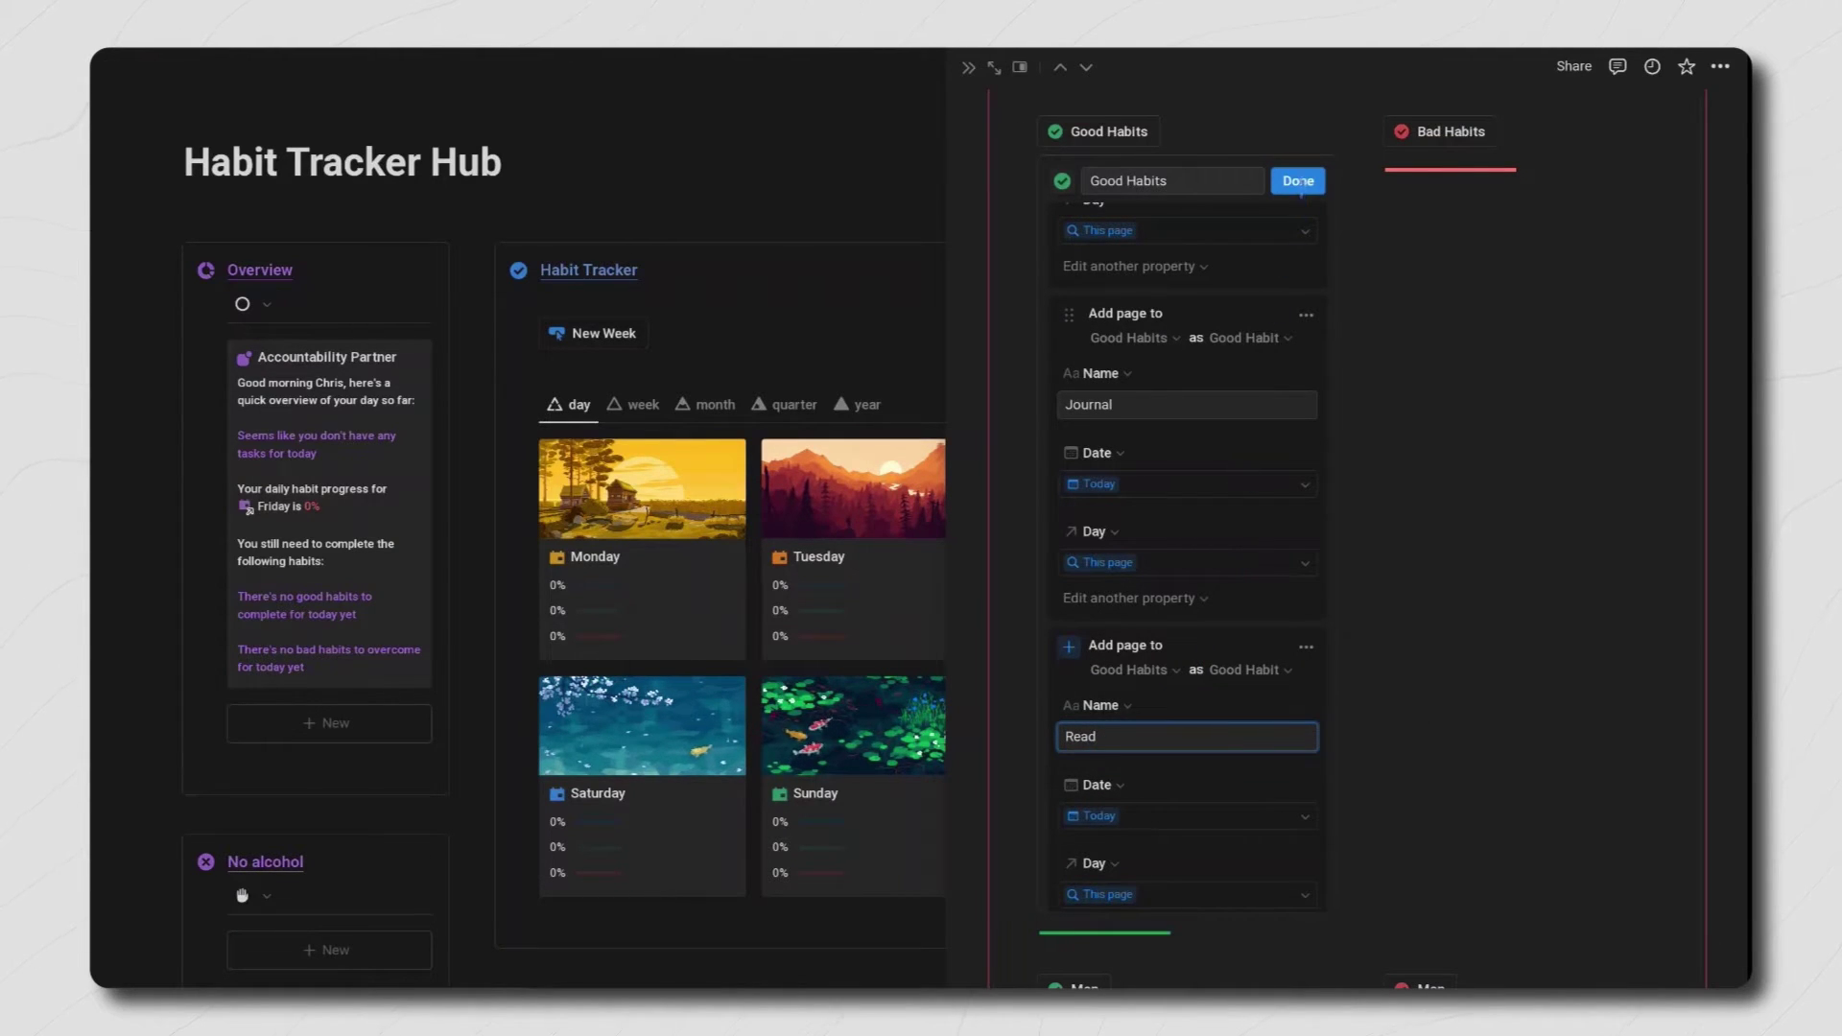
{"action": "left_click", "coordinate": [1299, 182]}
{"action": "scroll", "coordinate": [1267, 499], "scroll_direction": "up", "scroll_amount": 5}
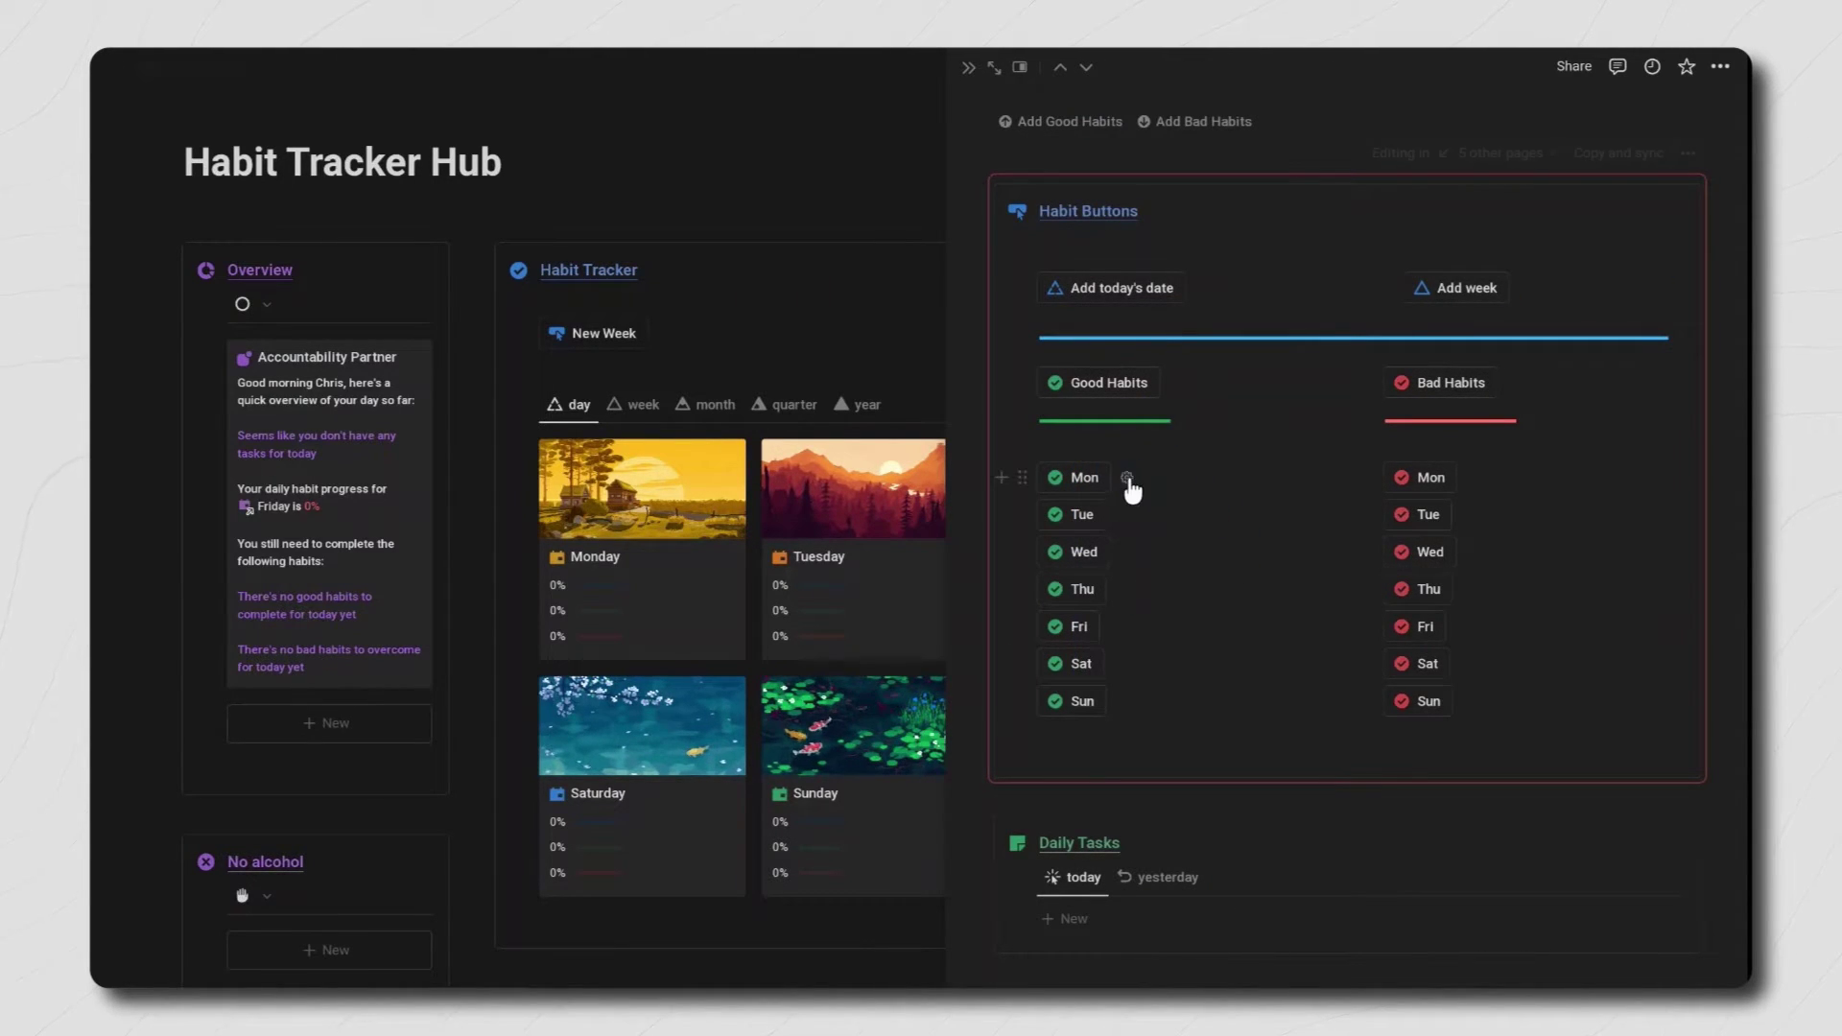
Step: Copy the synced Habit Buttons block with Copy and sync, then close the Friday side peek
{"action": "left_click", "coordinate": [1127, 478]}
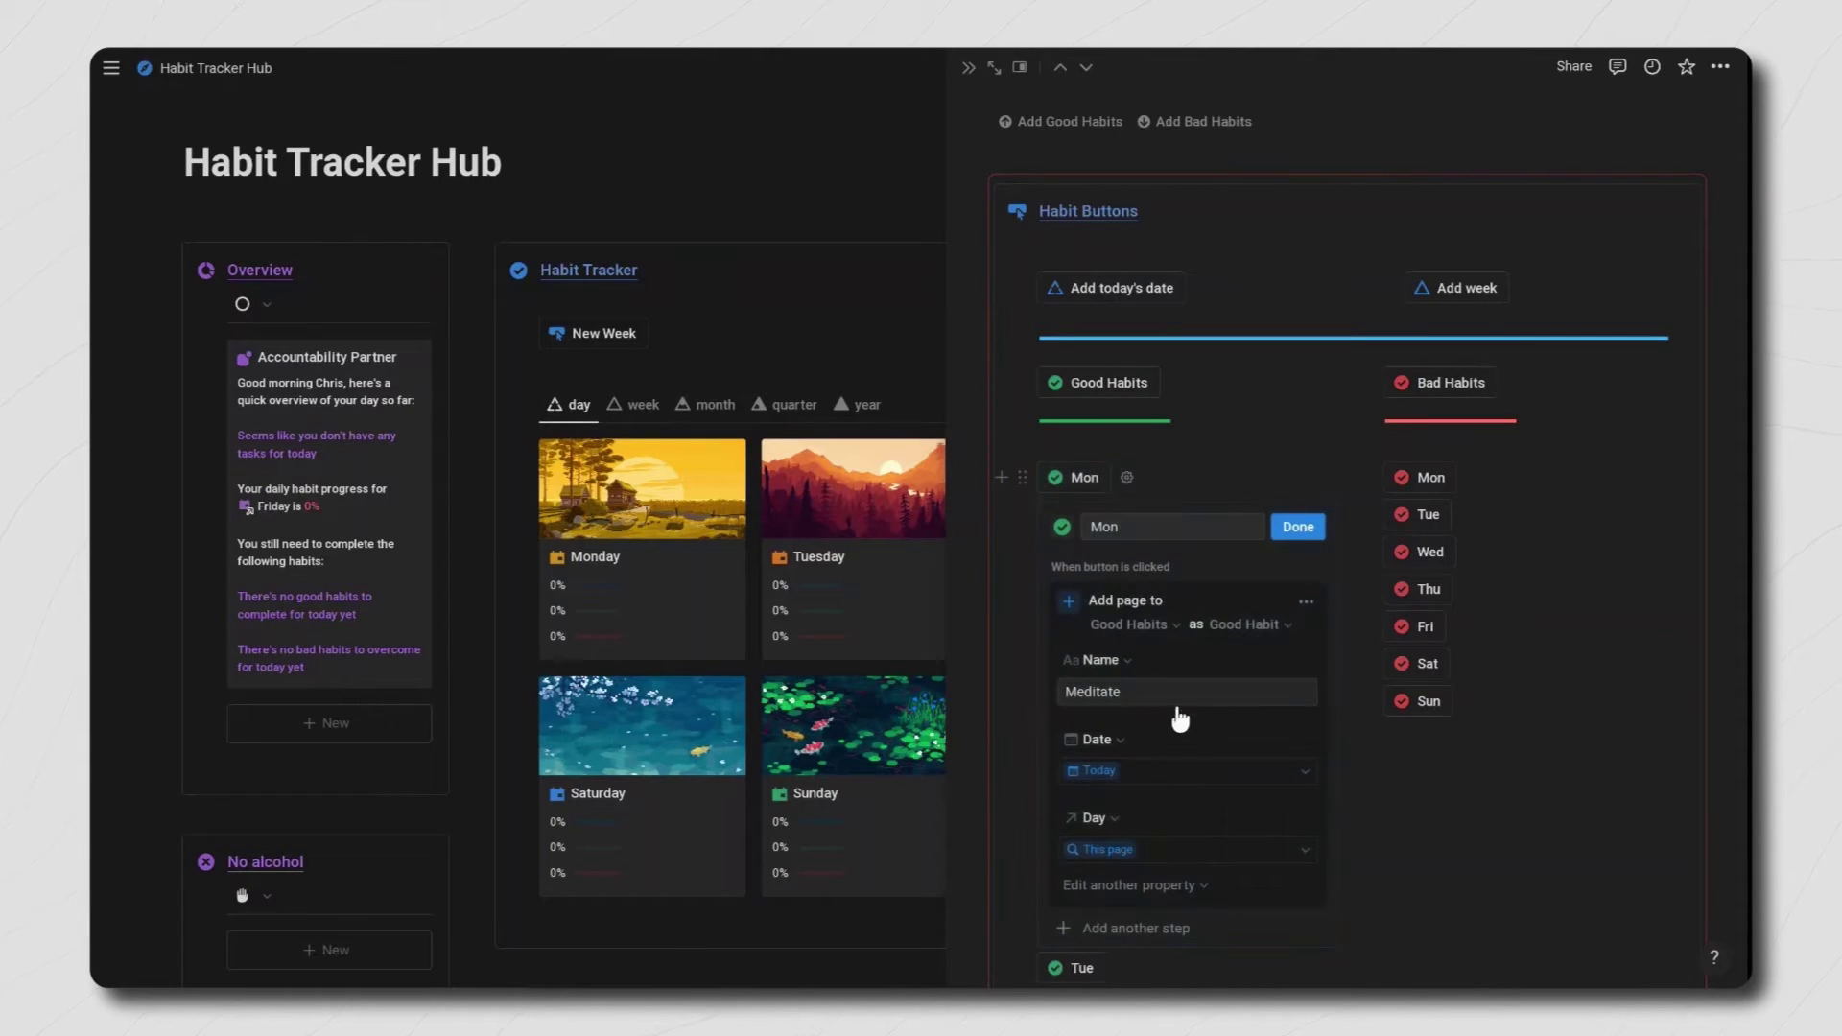
{"action": "left_click", "coordinate": [1282, 536]}
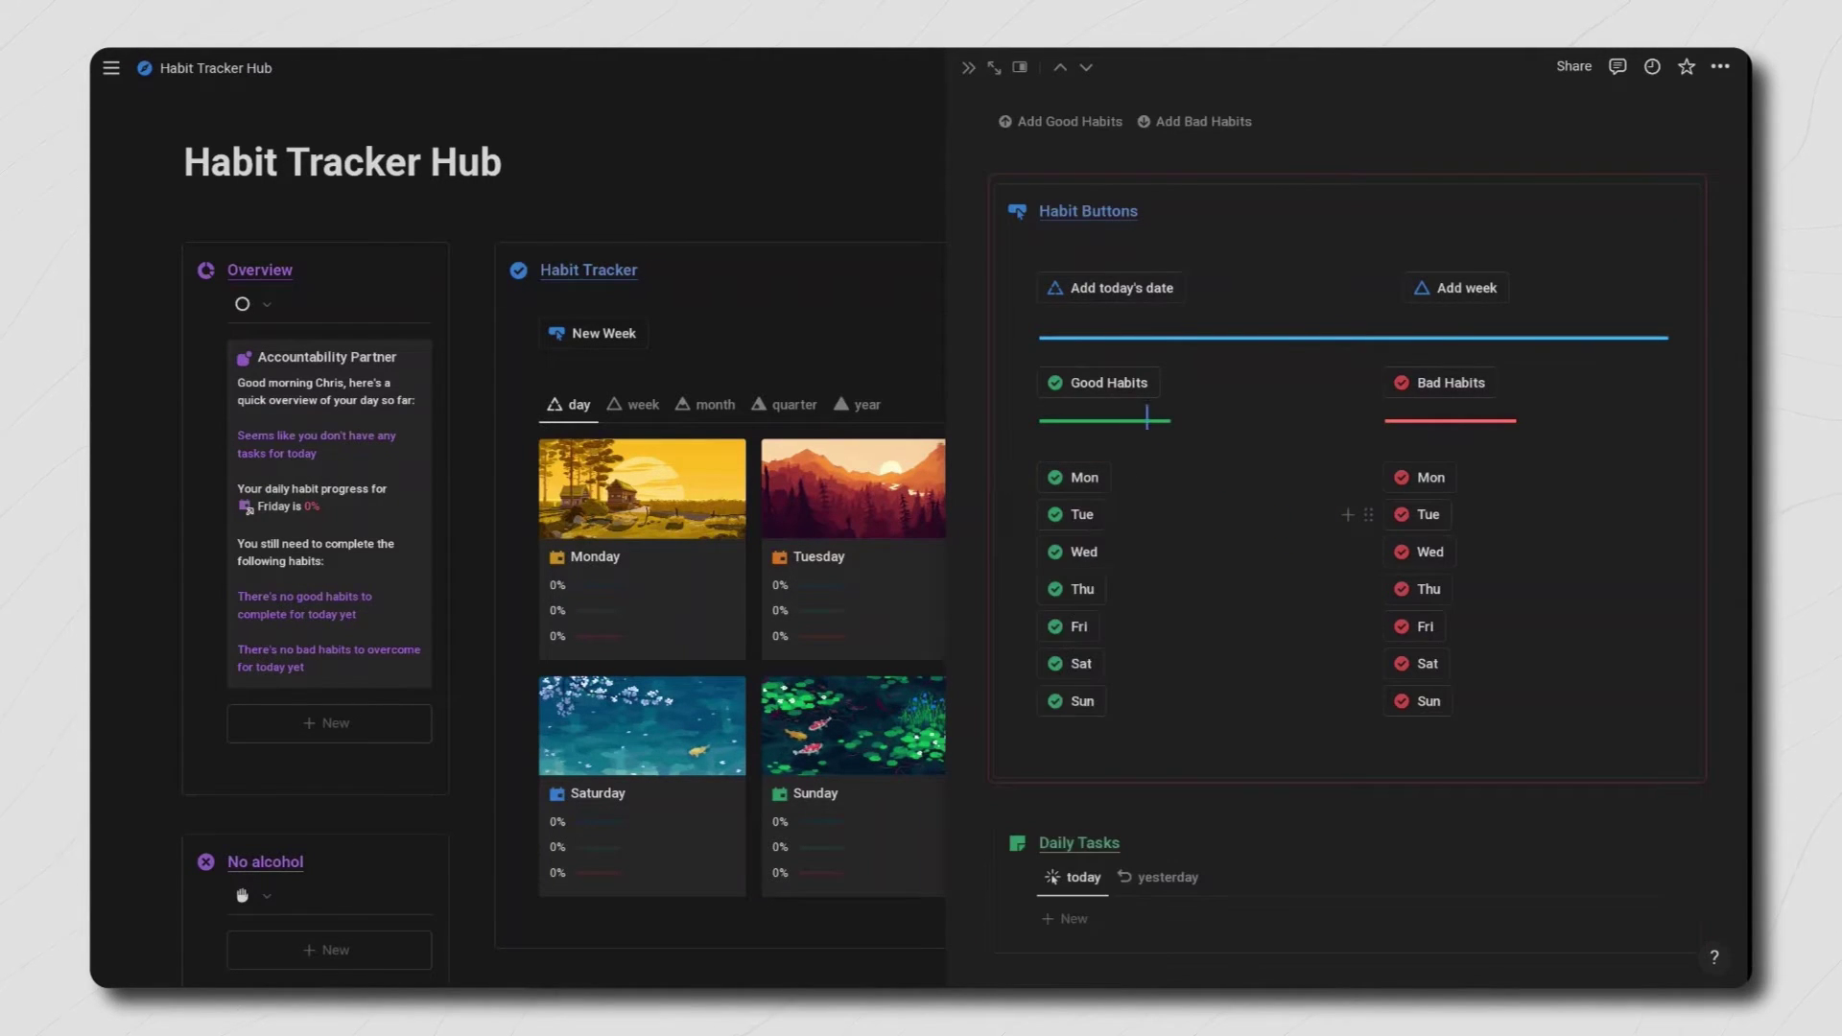
{"action": "scroll", "coordinate": [1142, 437], "scroll_direction": "up", "scroll_amount": 2}
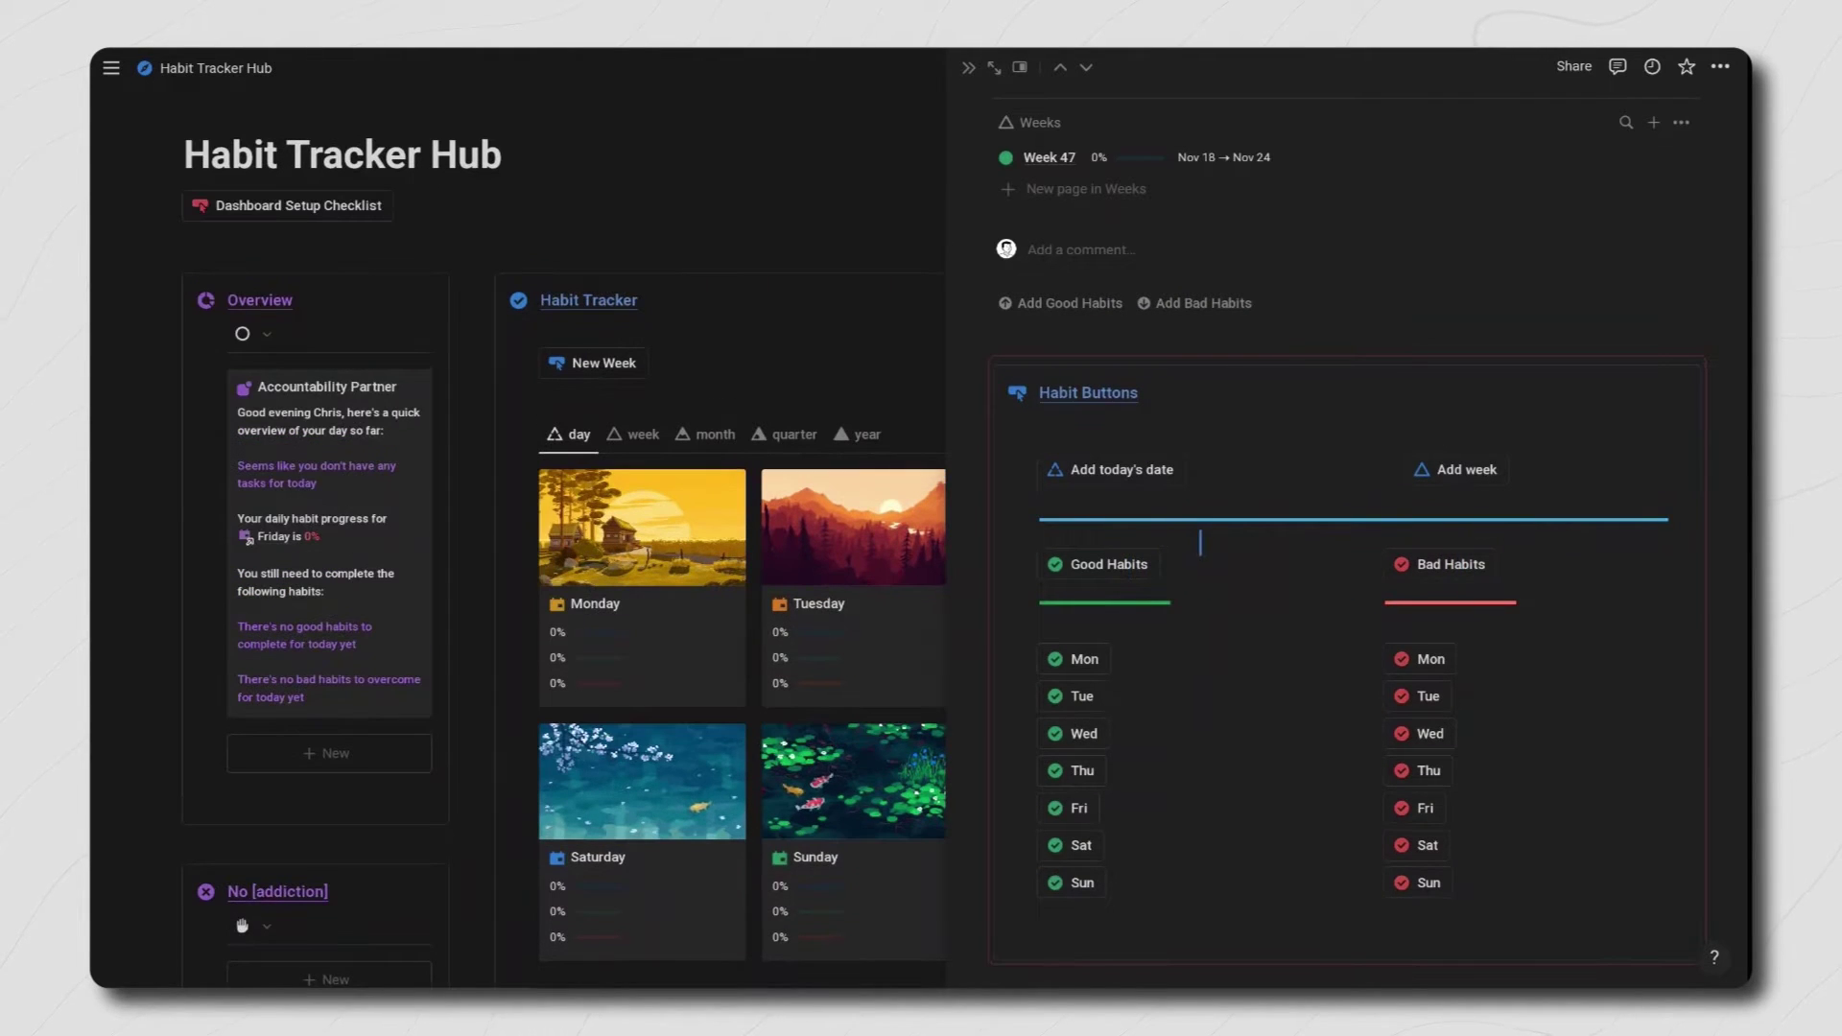
{"action": "mouse_move", "coordinate": [1176, 456]}
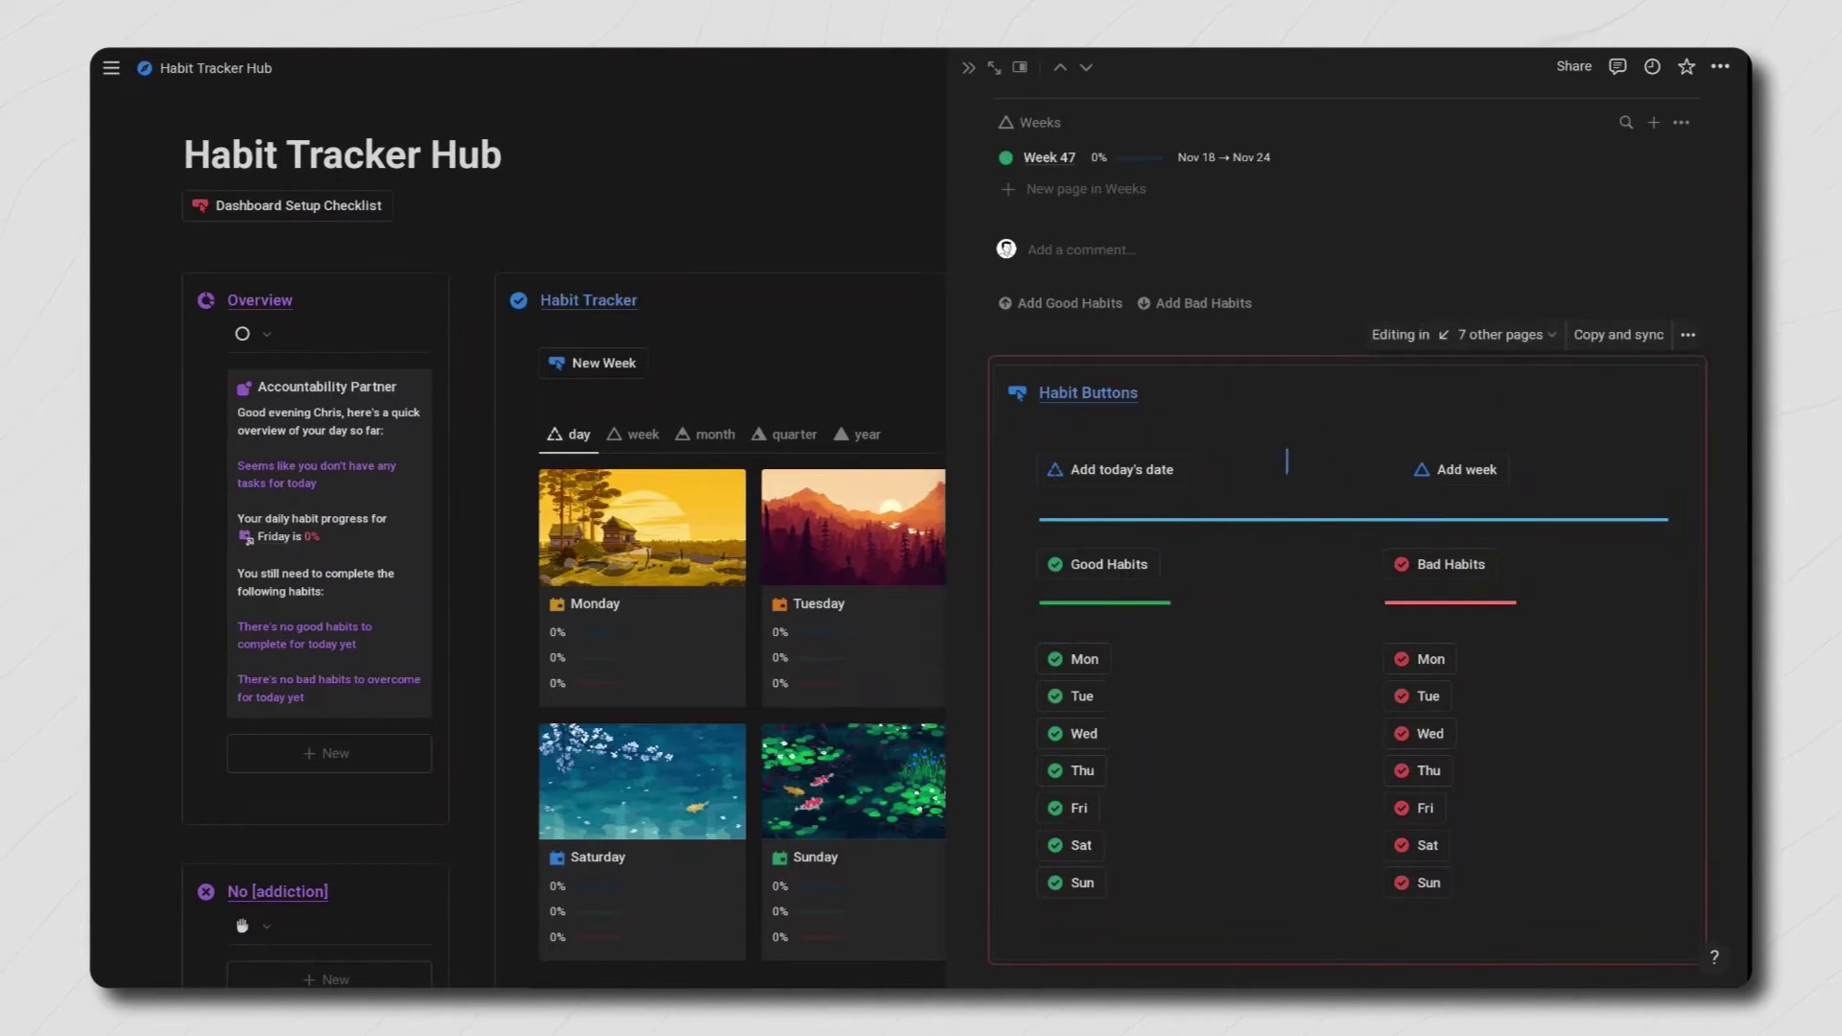
{"action": "left_click", "coordinate": [1607, 334]}
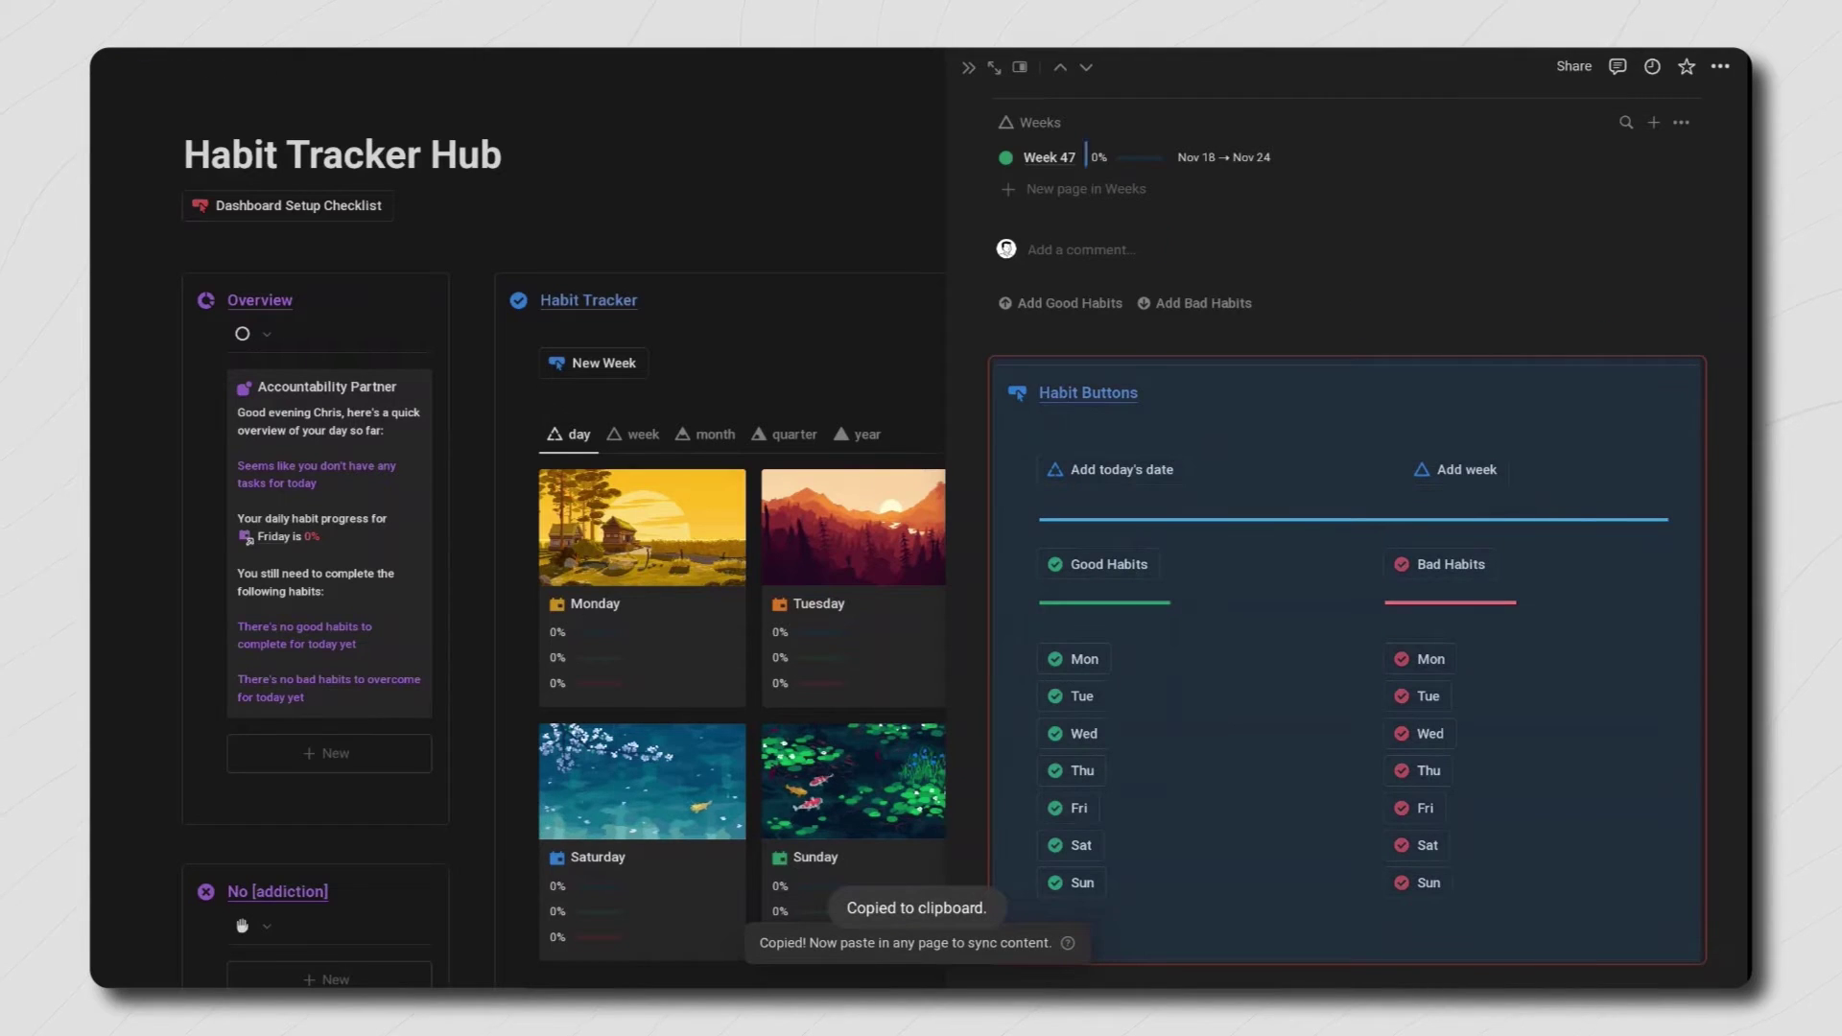
{"action": "key", "text": "Escape"}
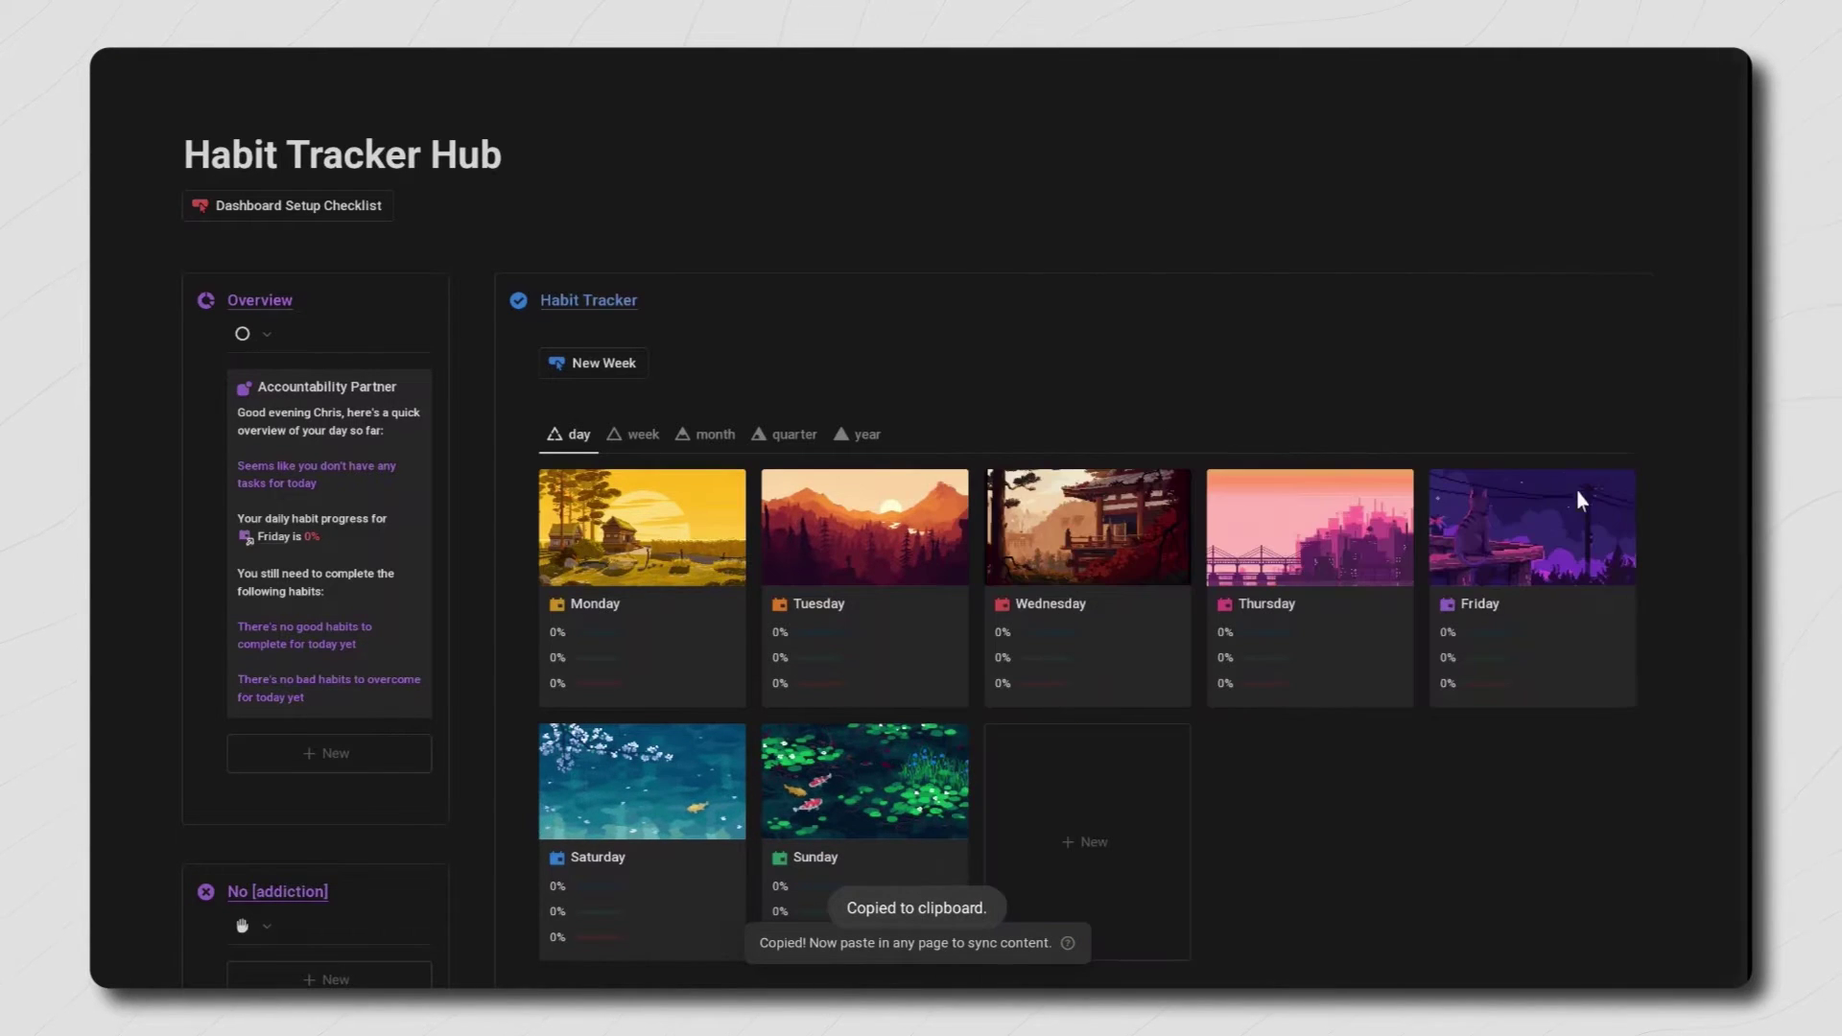
Step: Inspect the Habit Buttons block in the Friday template, then reopen the Friday day page
{"action": "left_click", "coordinate": [1624, 430]}
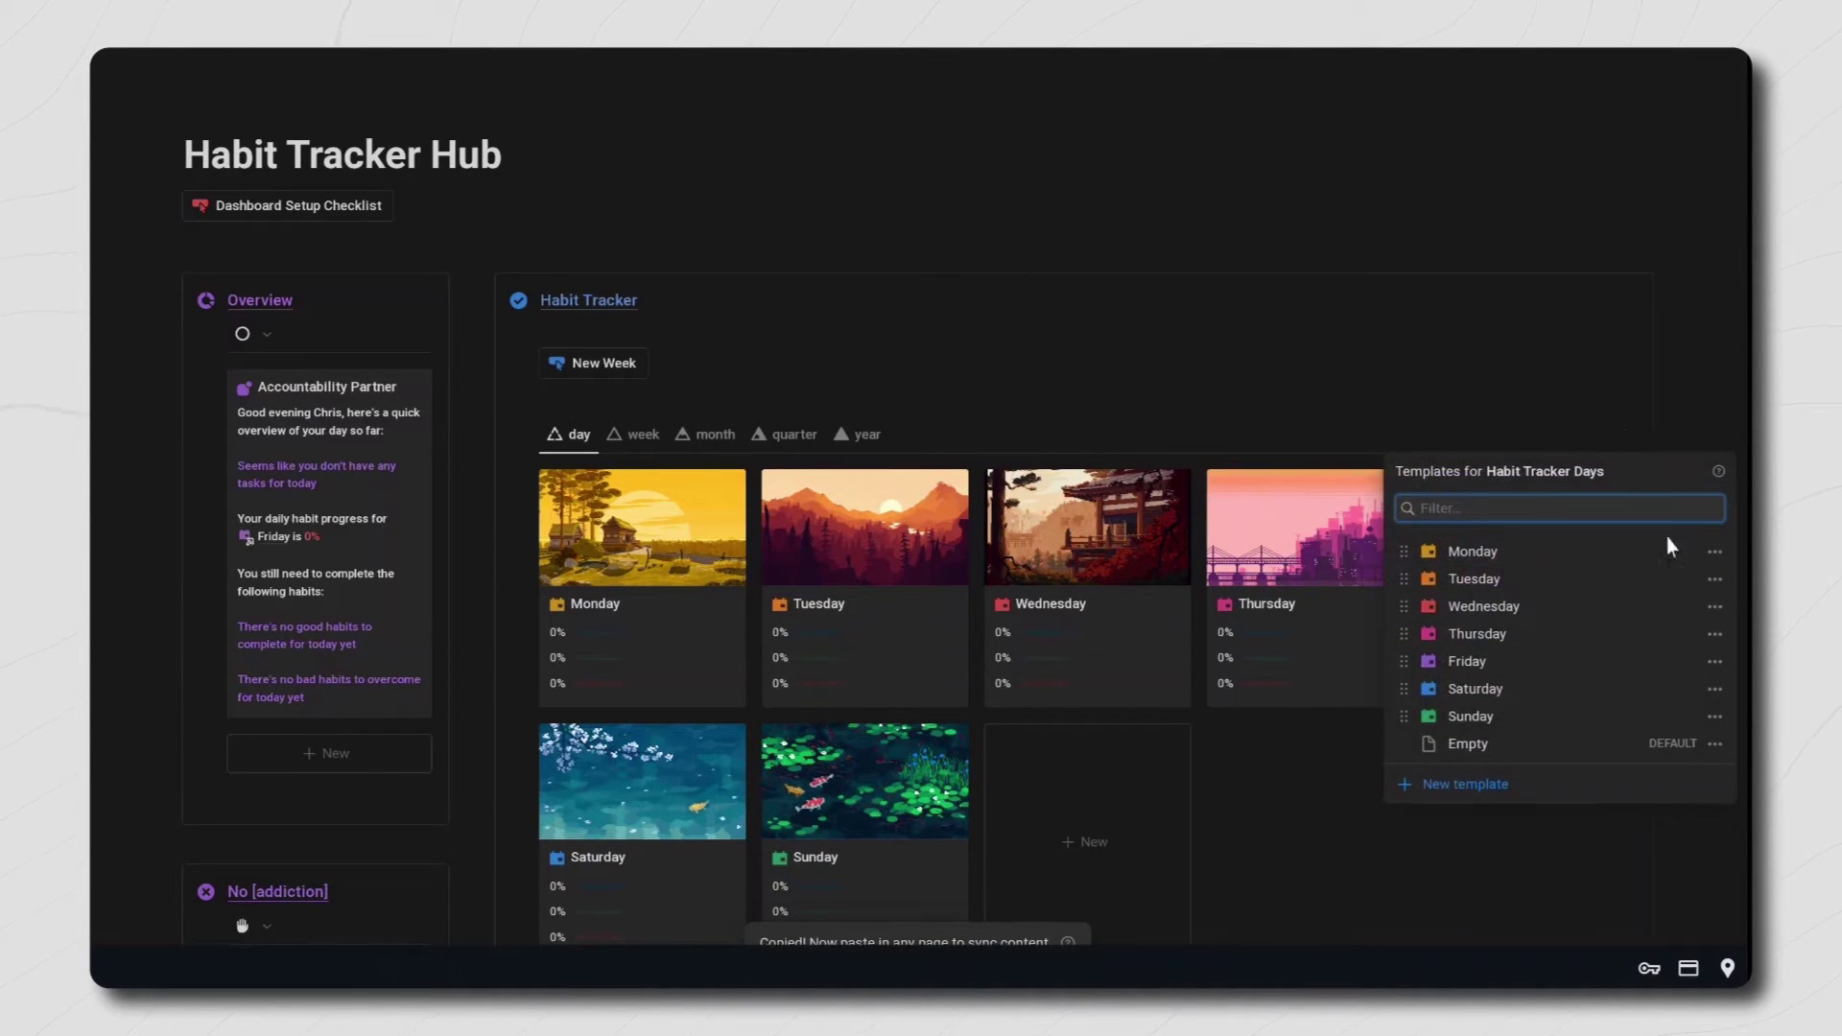
{"action": "left_click", "coordinate": [1715, 662]}
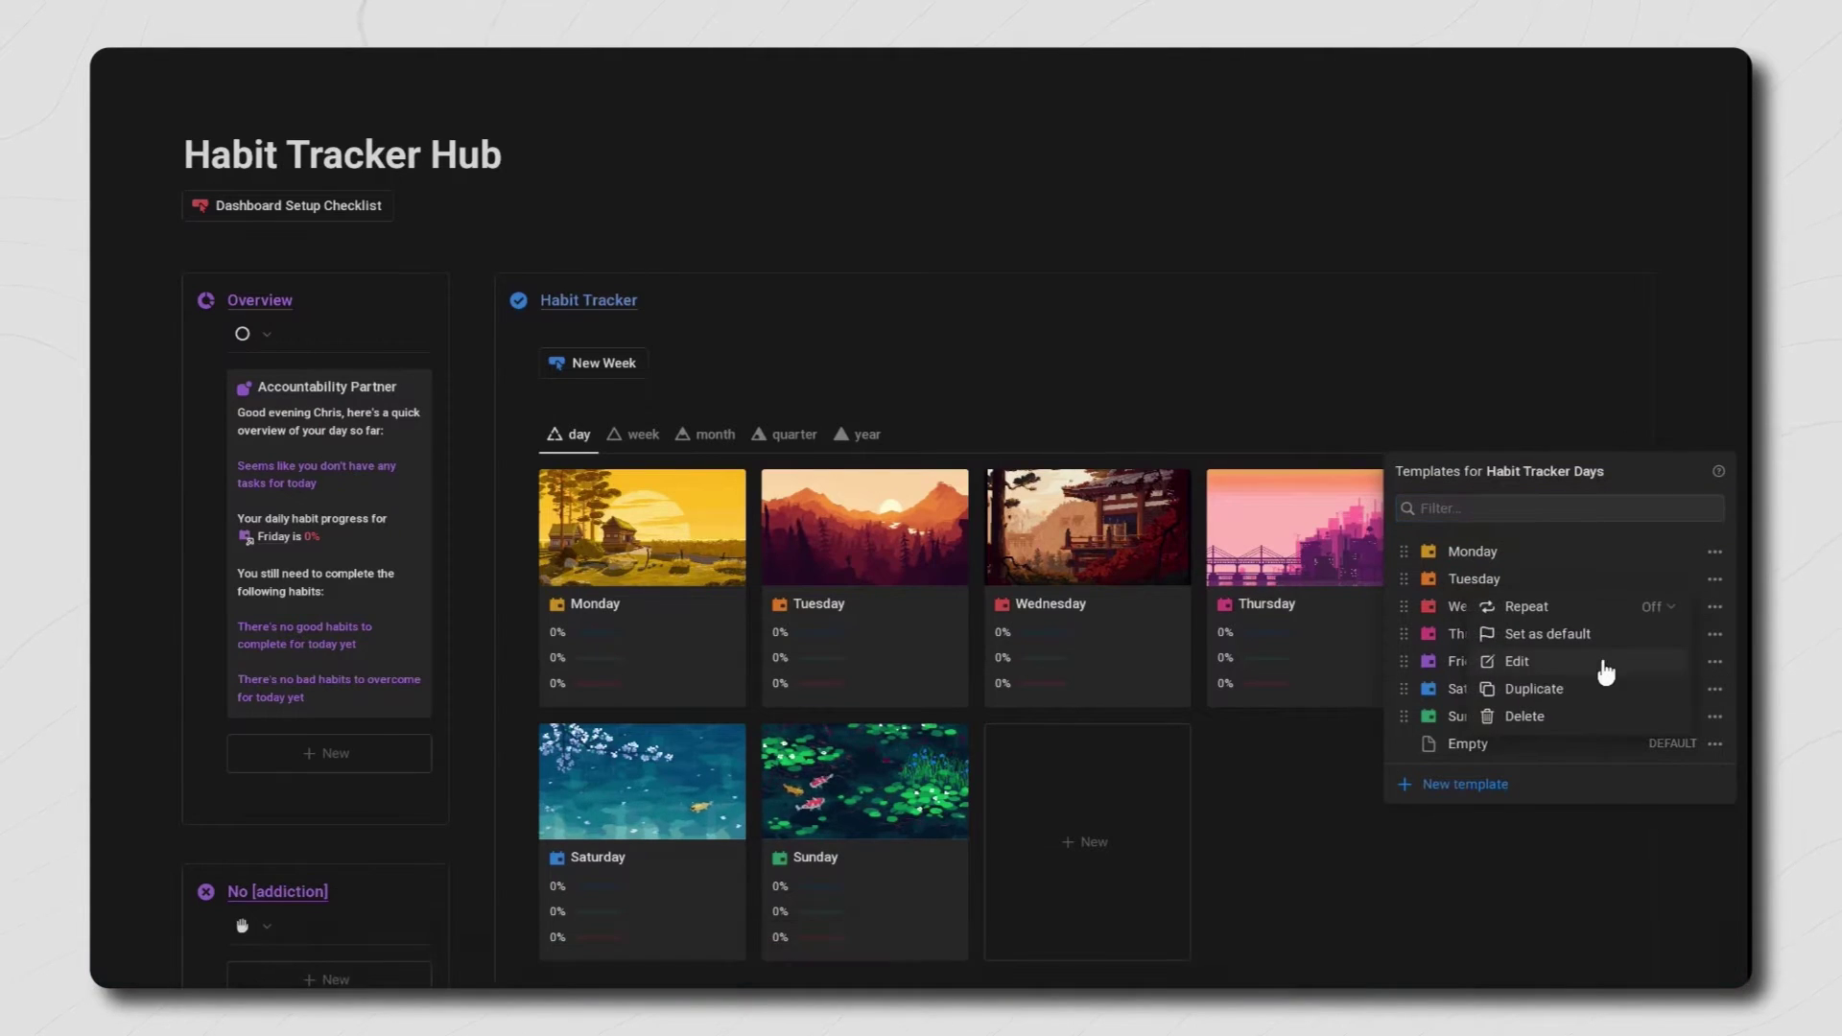
{"action": "left_click", "coordinate": [1609, 662]}
{"action": "scroll", "coordinate": [841, 633], "scroll_direction": "down", "scroll_amount": 5}
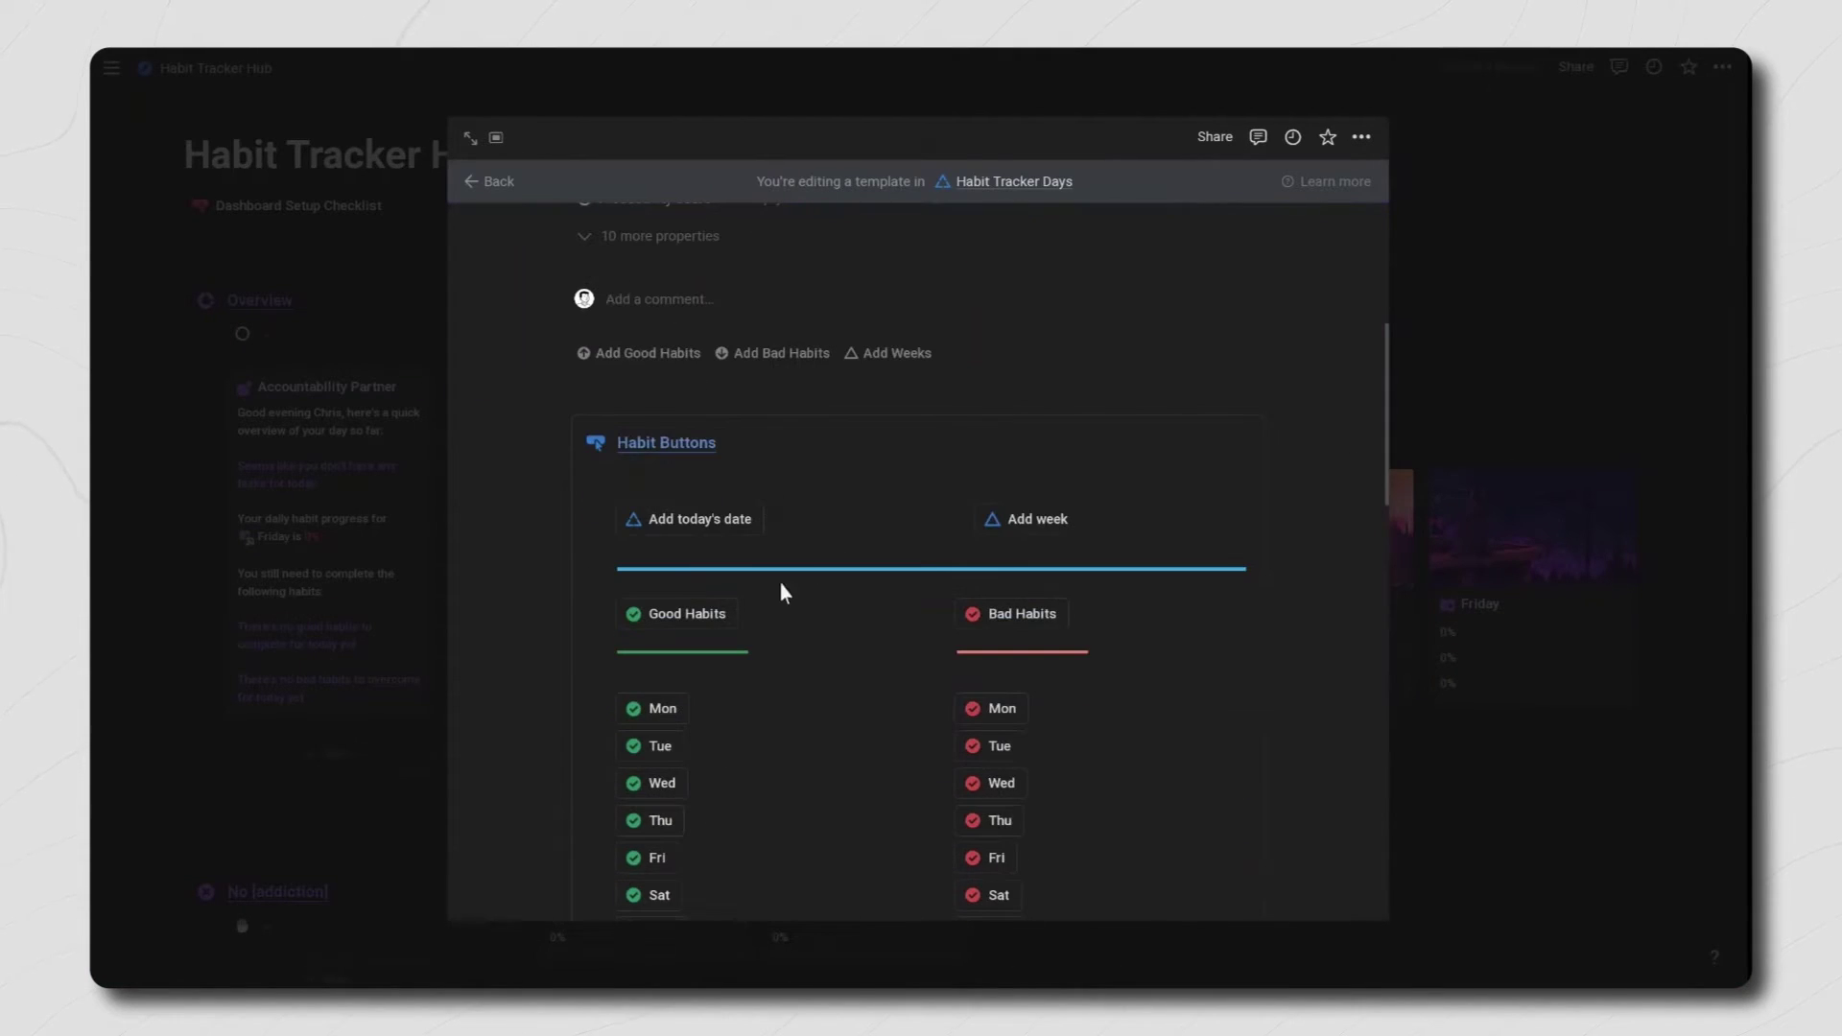
{"action": "left_click", "coordinate": [739, 440]}
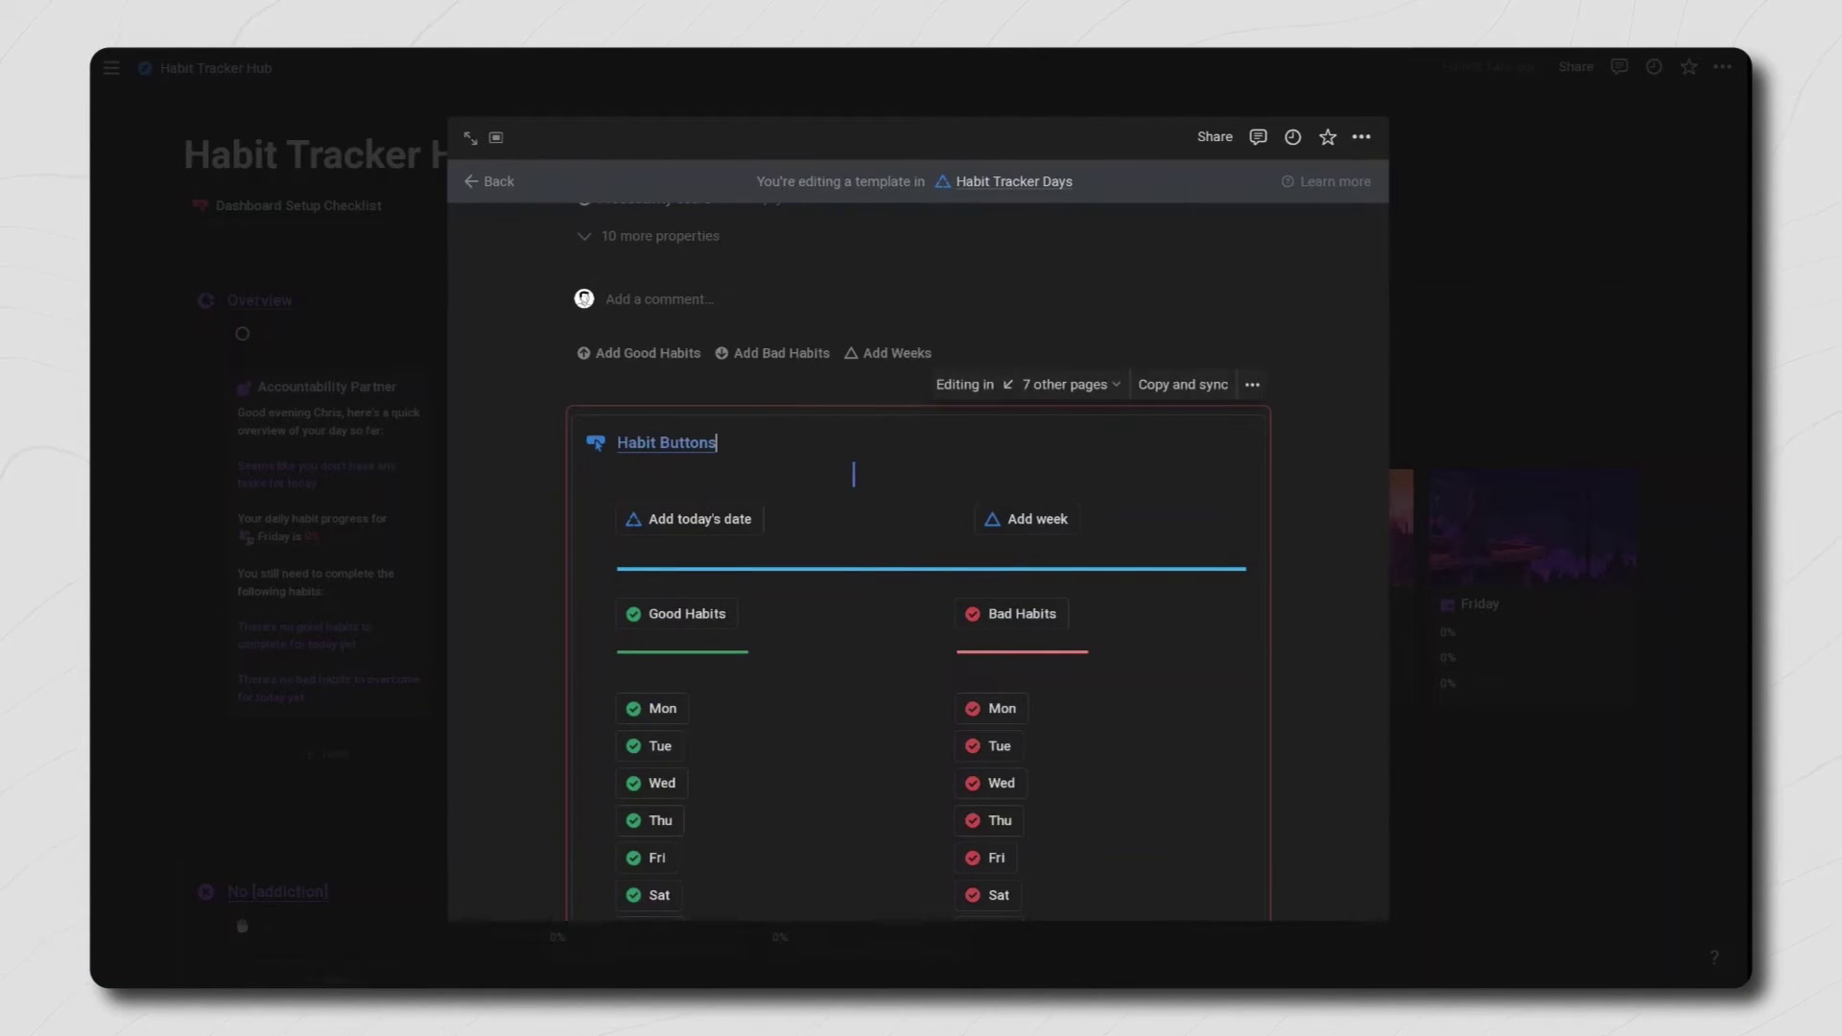
{"action": "left_click", "coordinate": [1669, 527]}
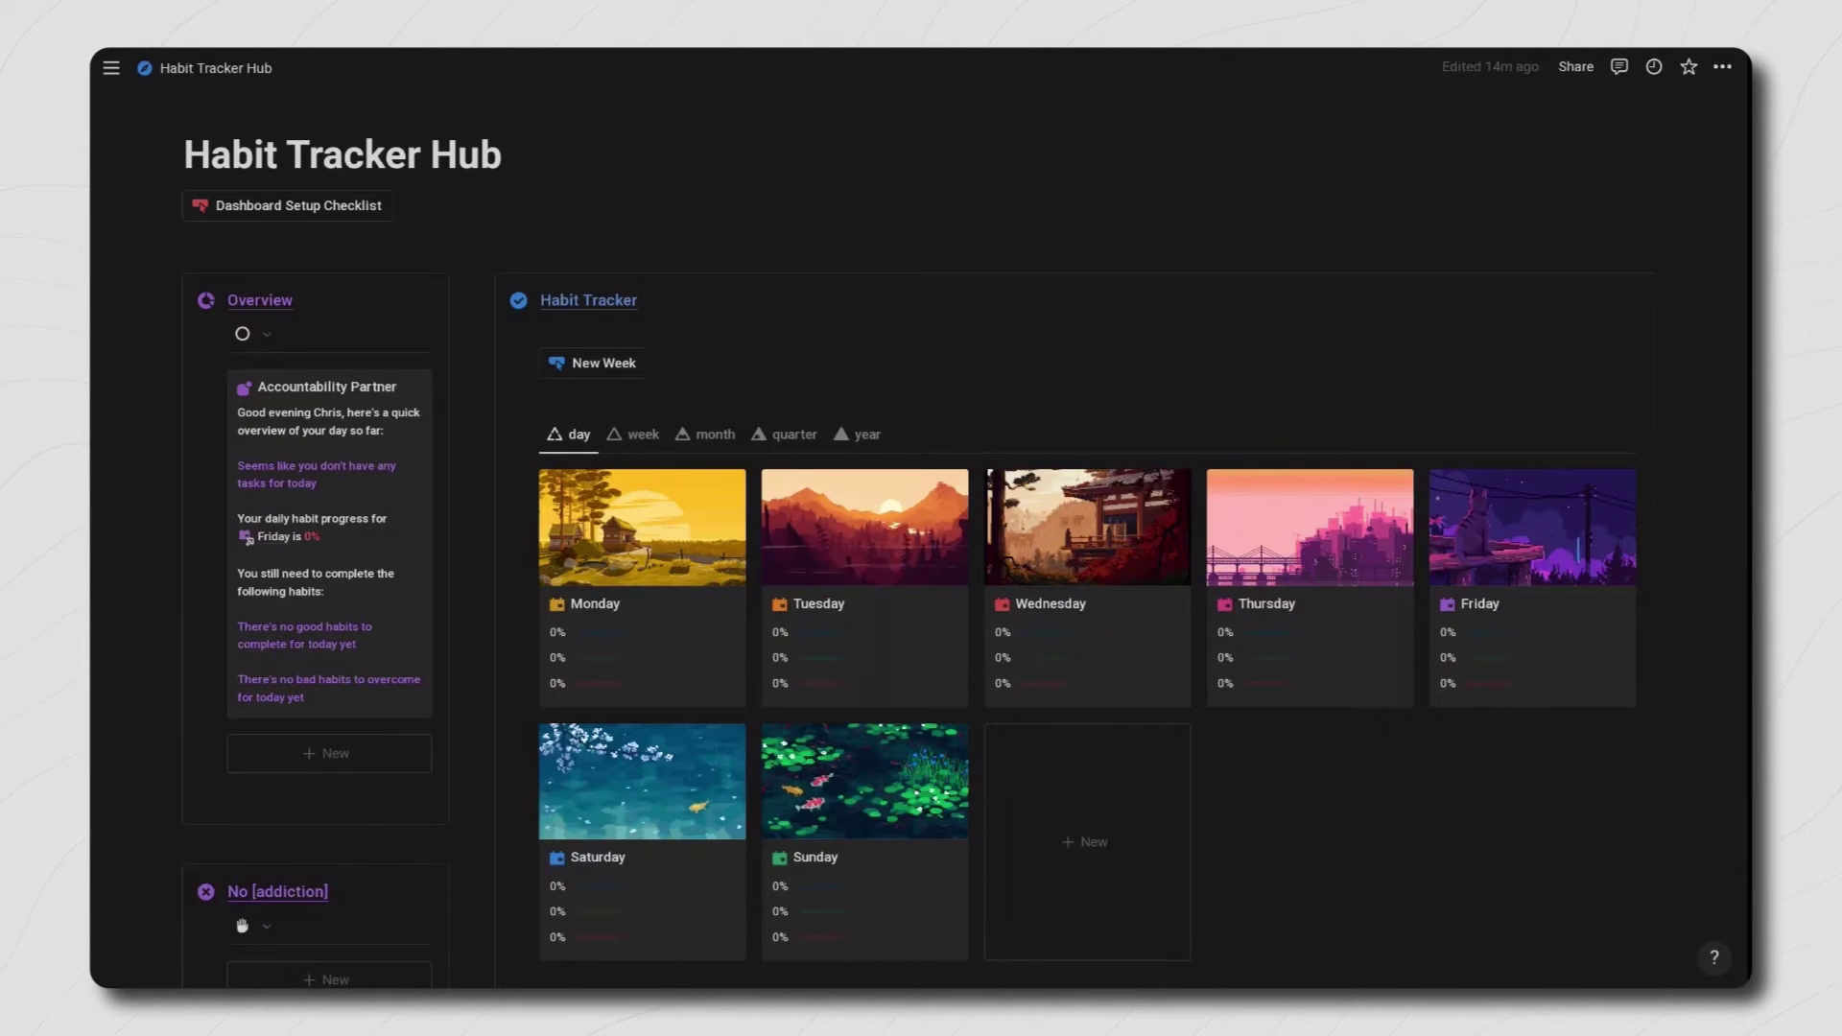
{"action": "left_click", "coordinate": [1564, 566]}
Step: Add Friday's good habits and check Meditate, Workout, Journal and 30min Screen Time, reaching 67%
{"action": "scroll", "coordinate": [1566, 564], "scroll_direction": "down", "scroll_amount": 5}
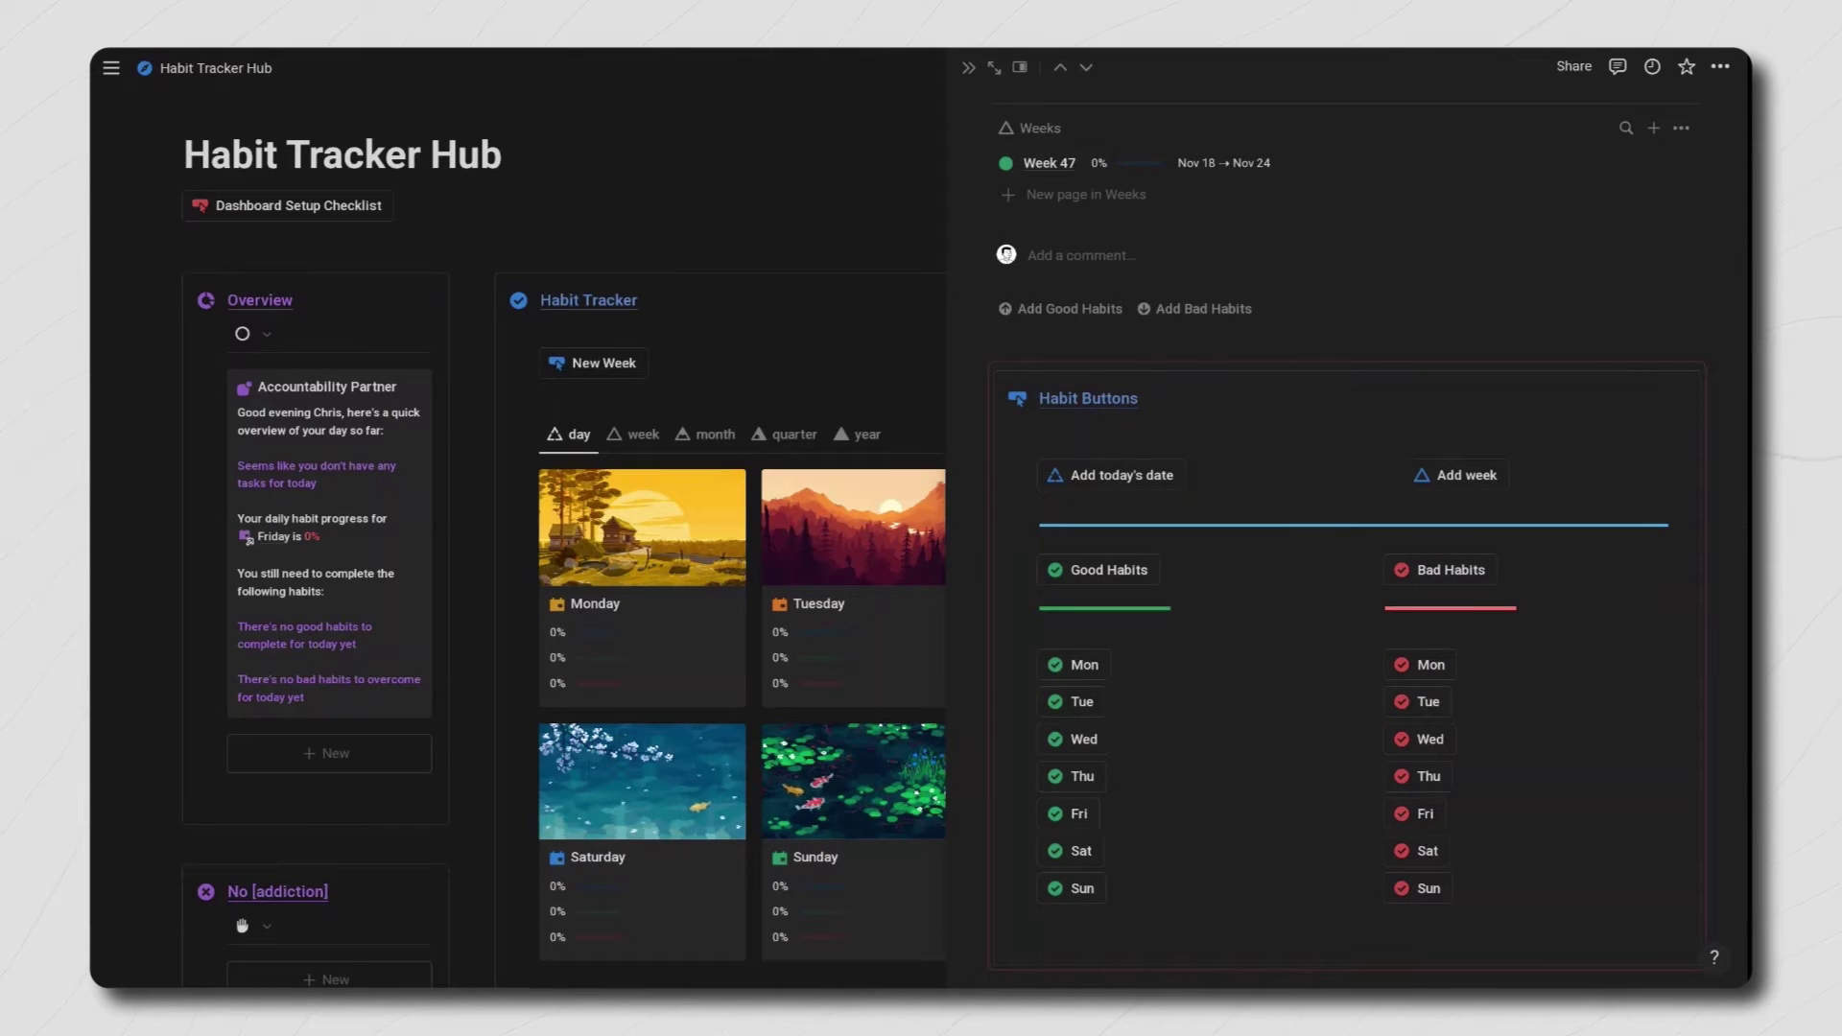
{"action": "left_click", "coordinate": [1403, 576]}
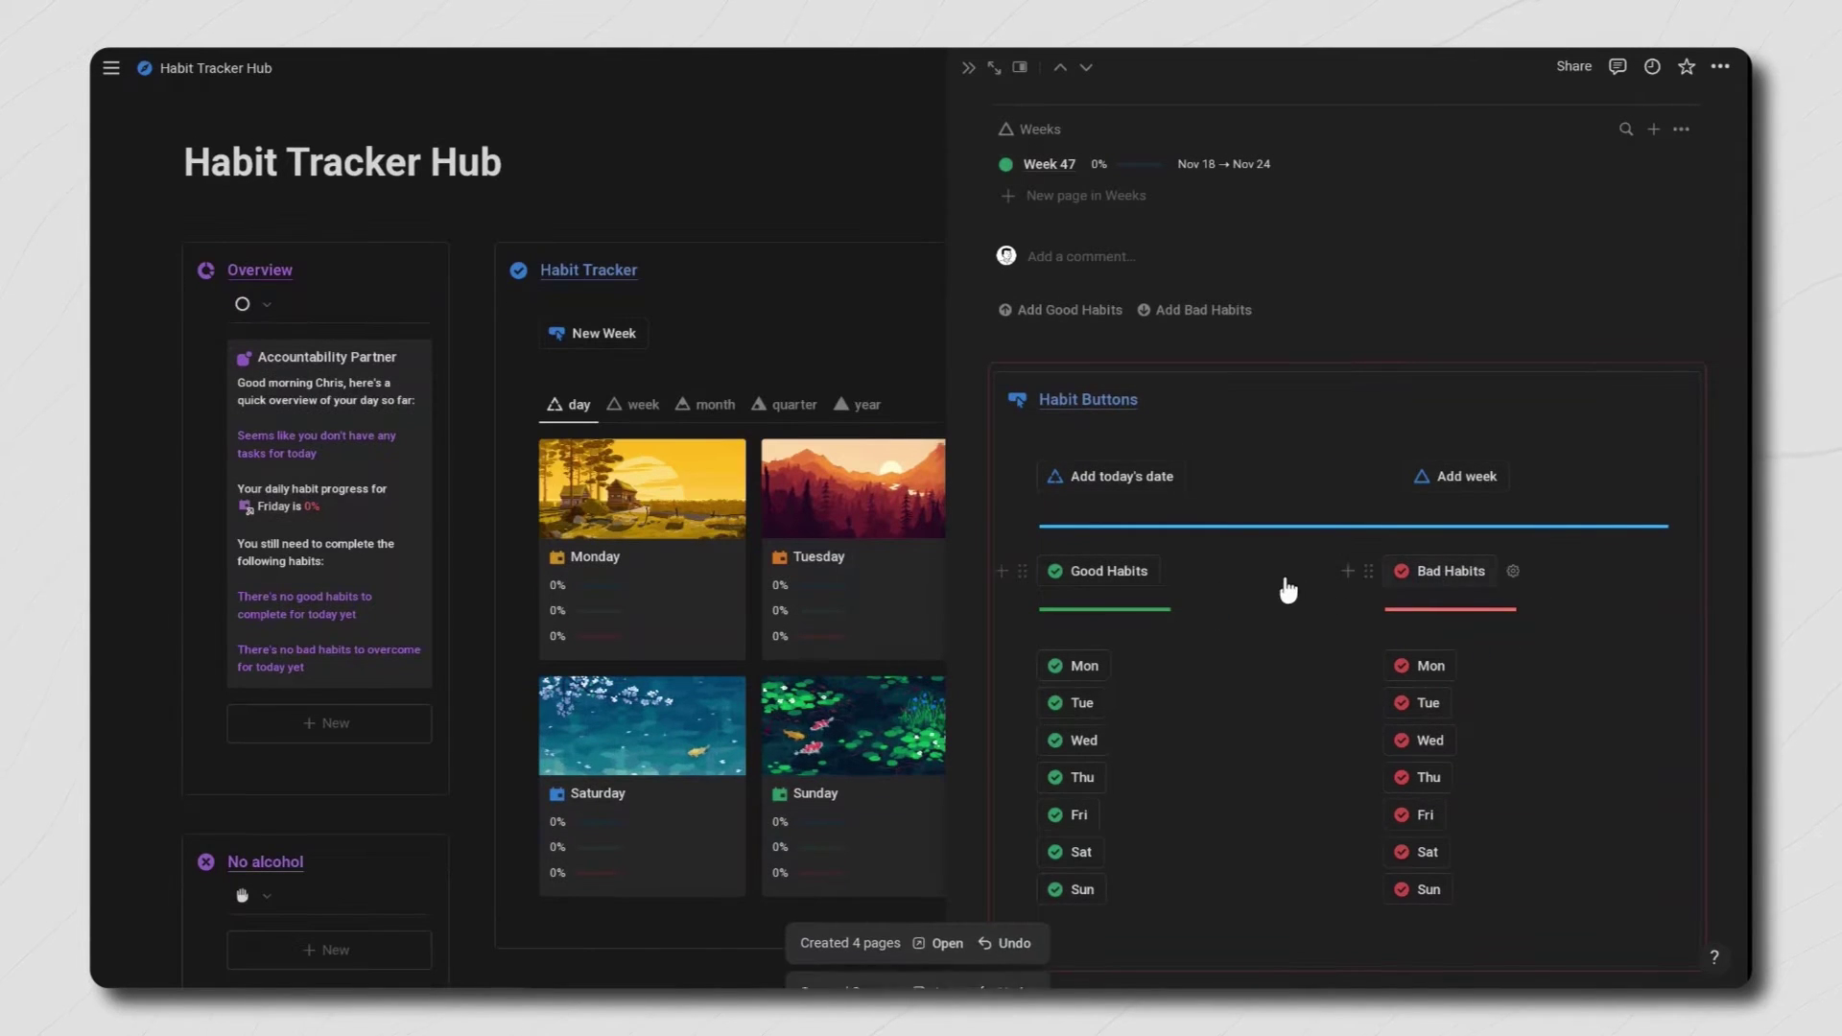
{"action": "scroll", "coordinate": [1277, 599], "scroll_direction": "up", "scroll_amount": 2}
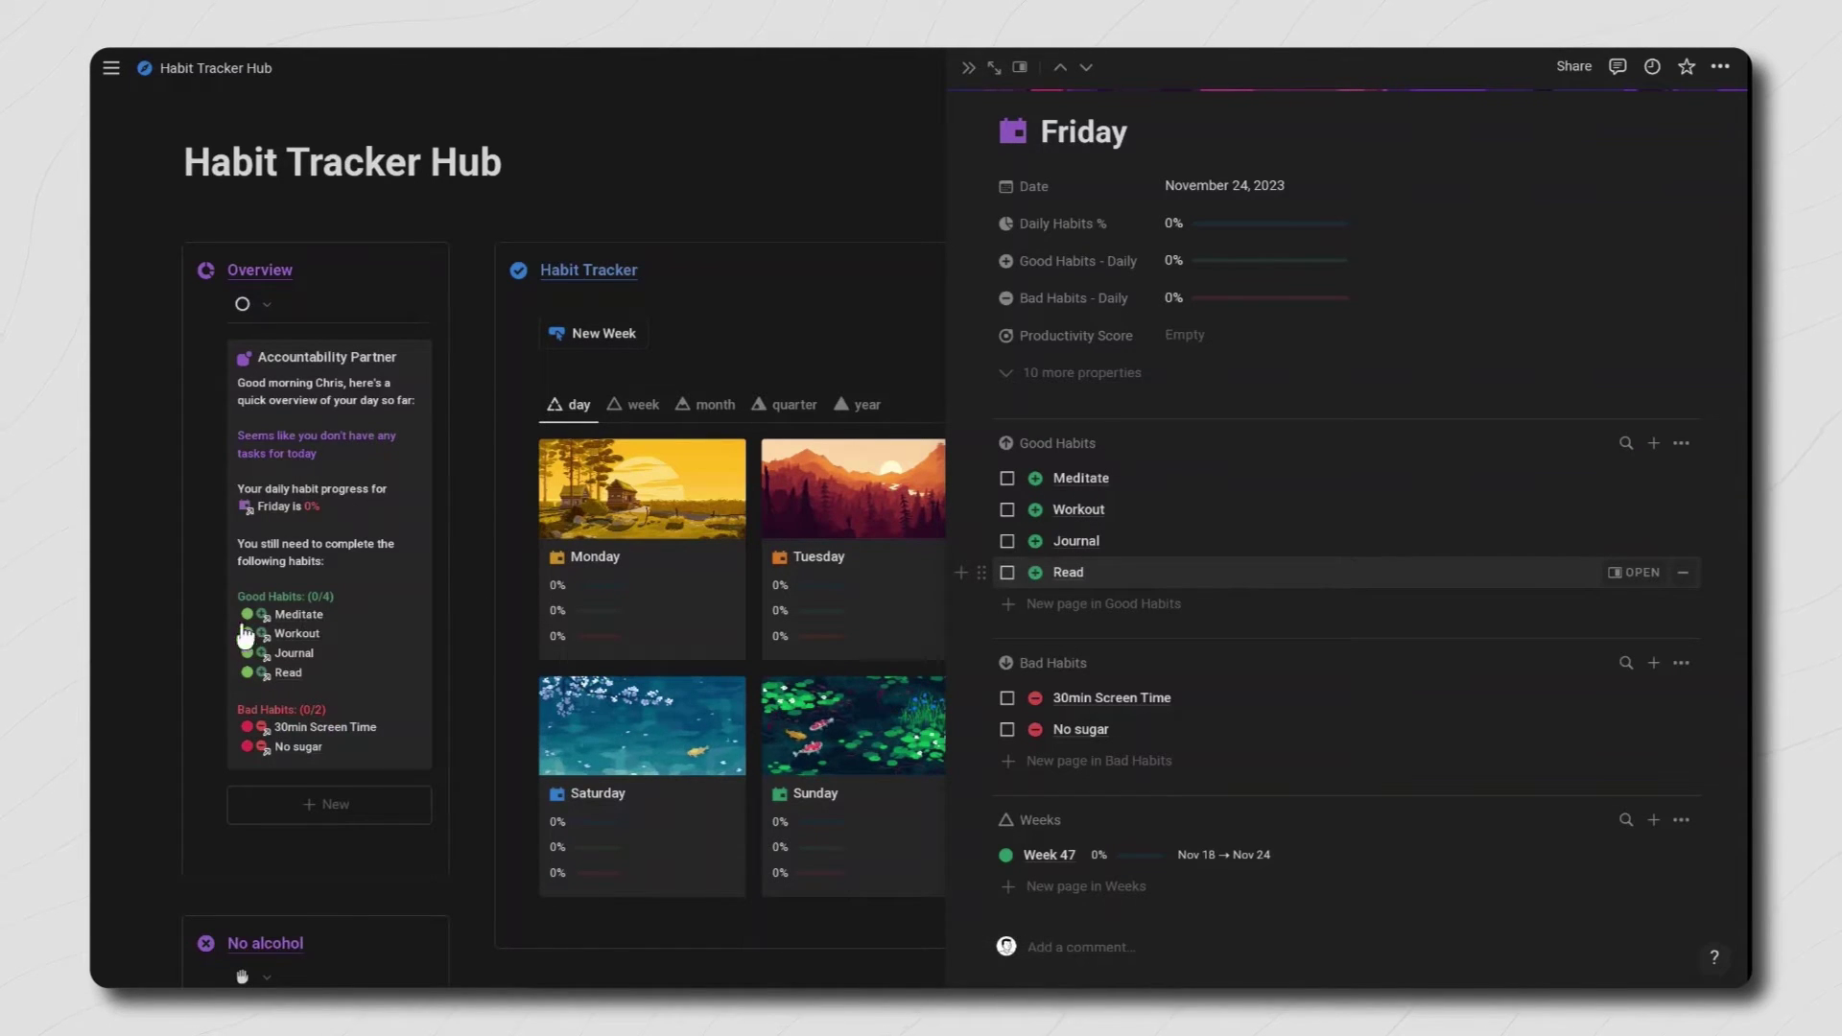
{"action": "left_click", "coordinate": [1007, 477]}
{"action": "left_click", "coordinate": [1006, 510]}
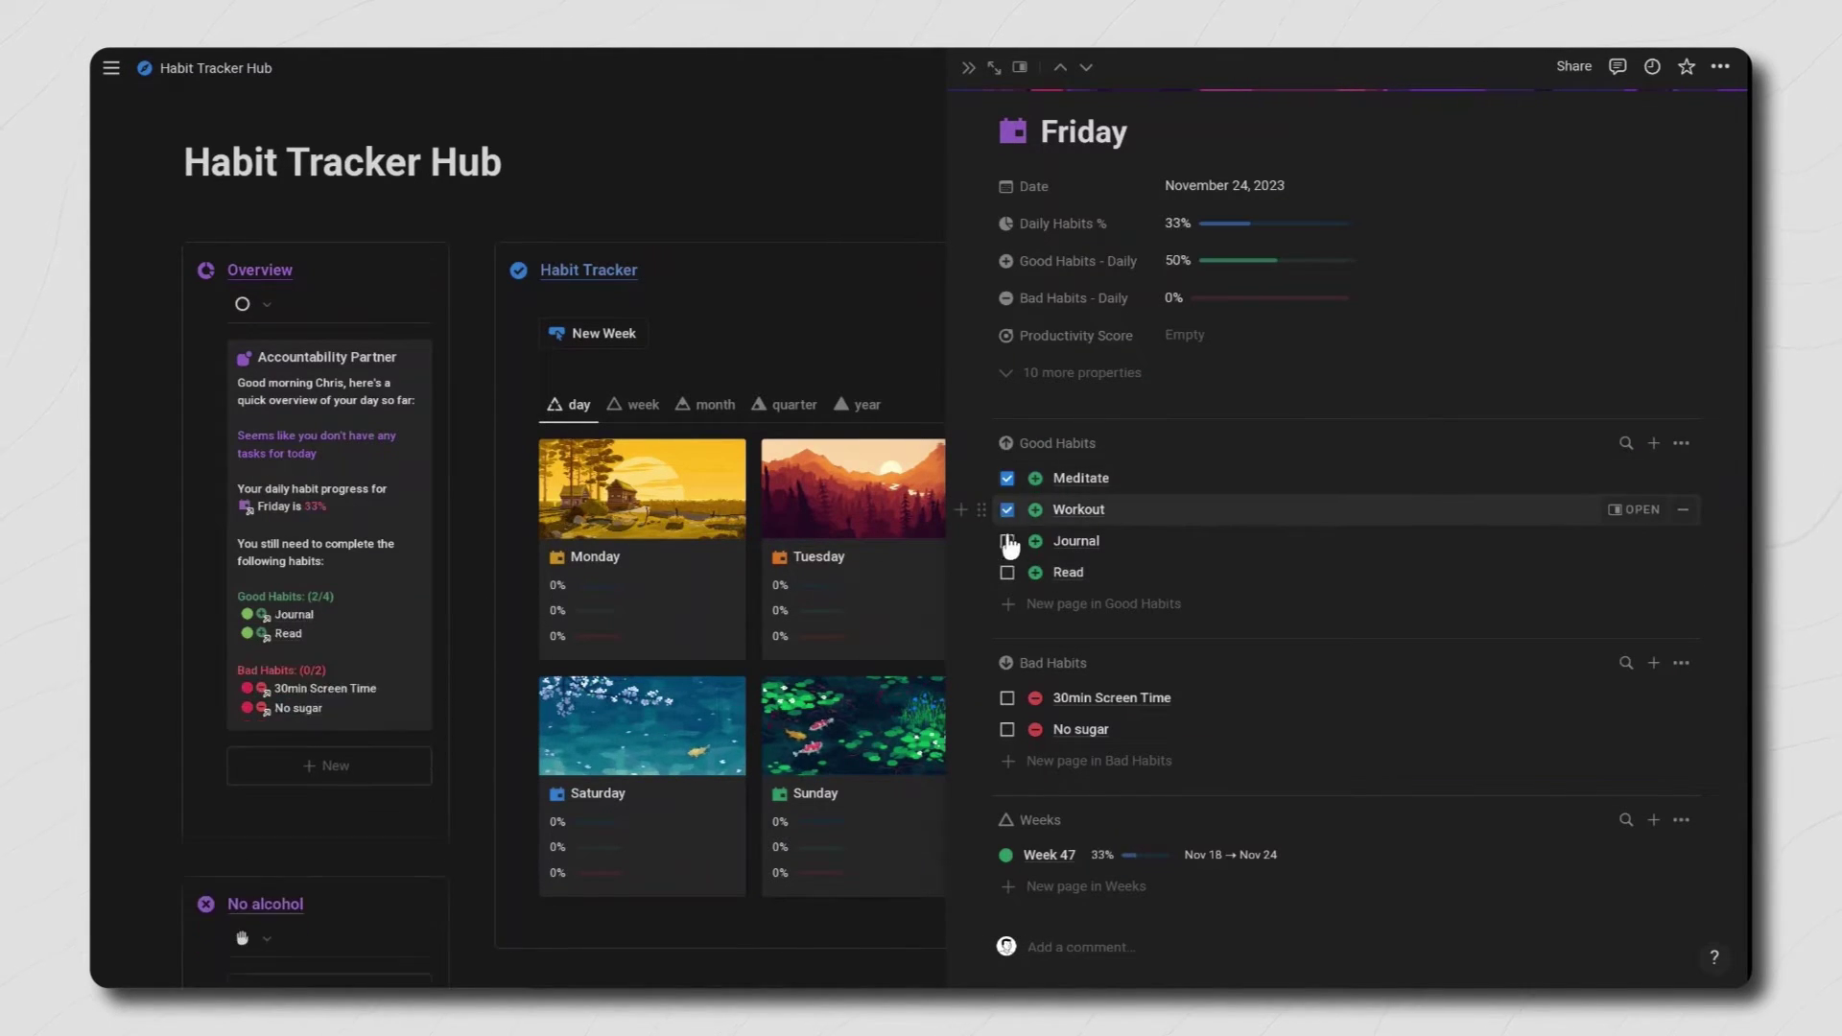
{"action": "left_click", "coordinate": [1006, 541]}
{"action": "left_click", "coordinate": [1006, 697]}
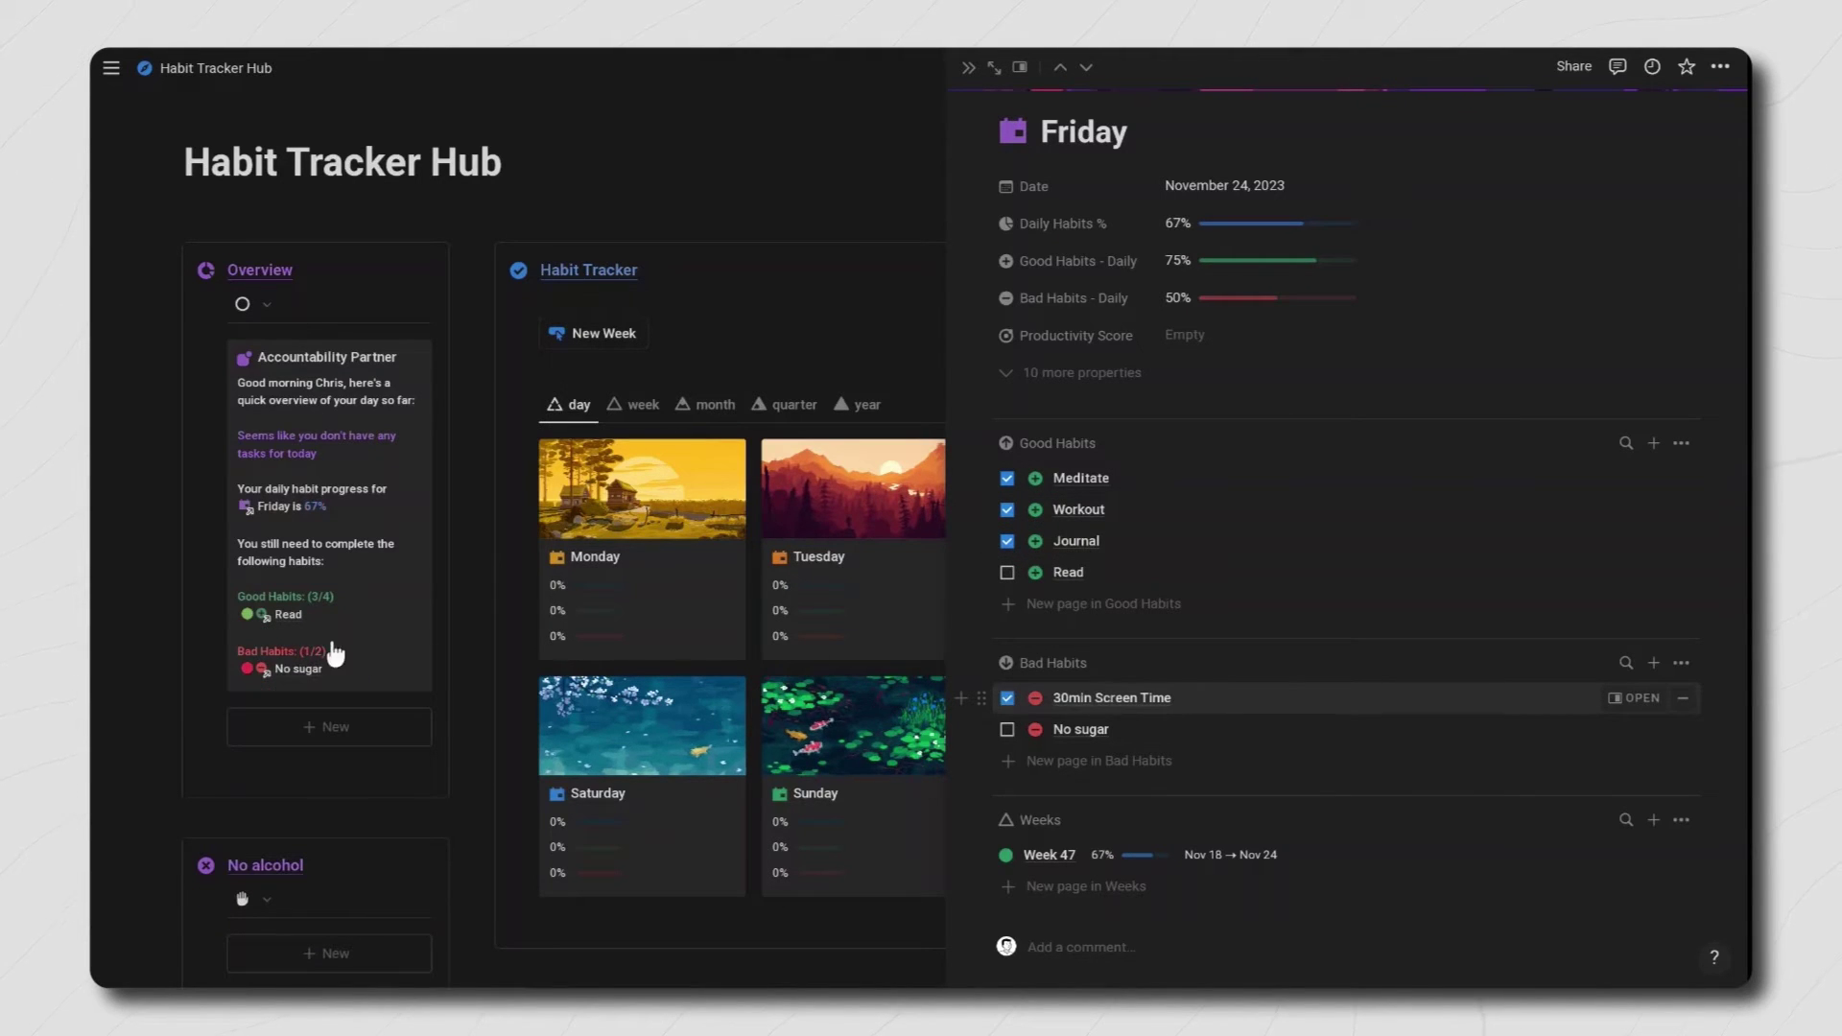
{"action": "left_click", "coordinate": [968, 67]}
Step: Duplicate the dashboard's Journal button and rename the copy Read
{"action": "scroll", "coordinate": [462, 543], "scroll_direction": "down", "scroll_amount": 6}
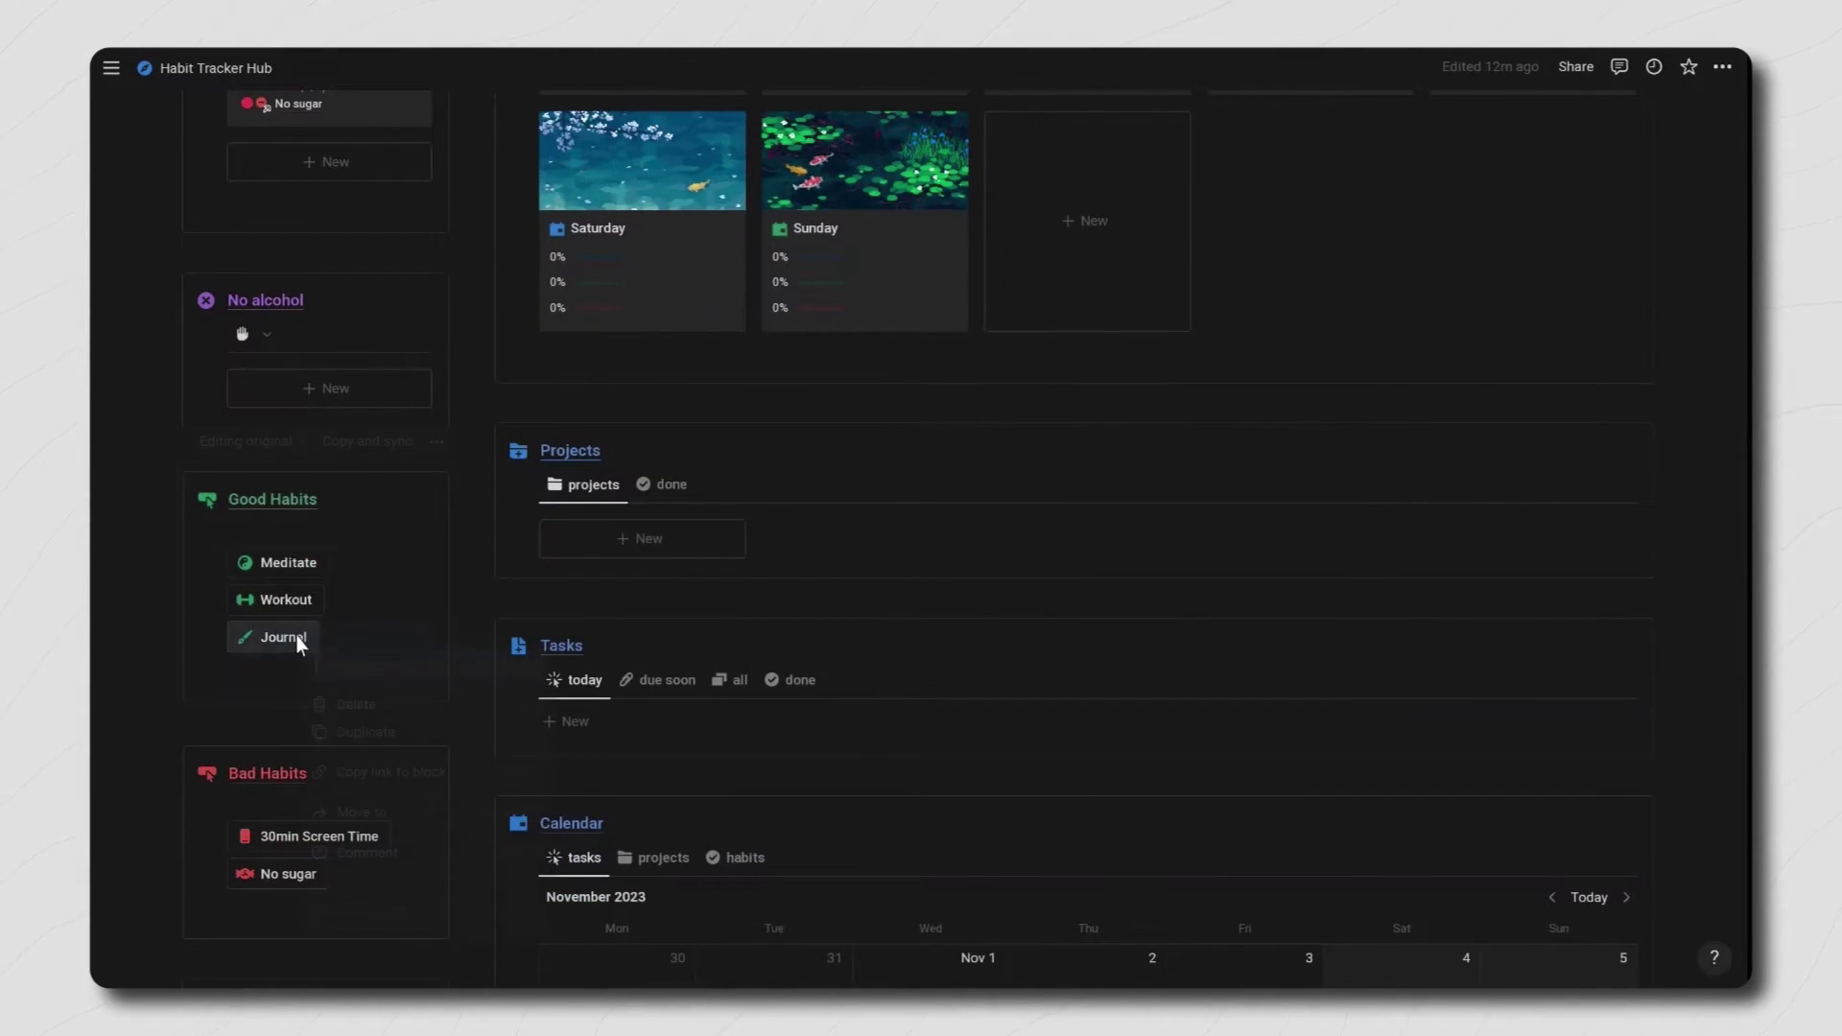
{"action": "right_click", "coordinate": [299, 637]}
{"action": "left_click", "coordinate": [351, 732]}
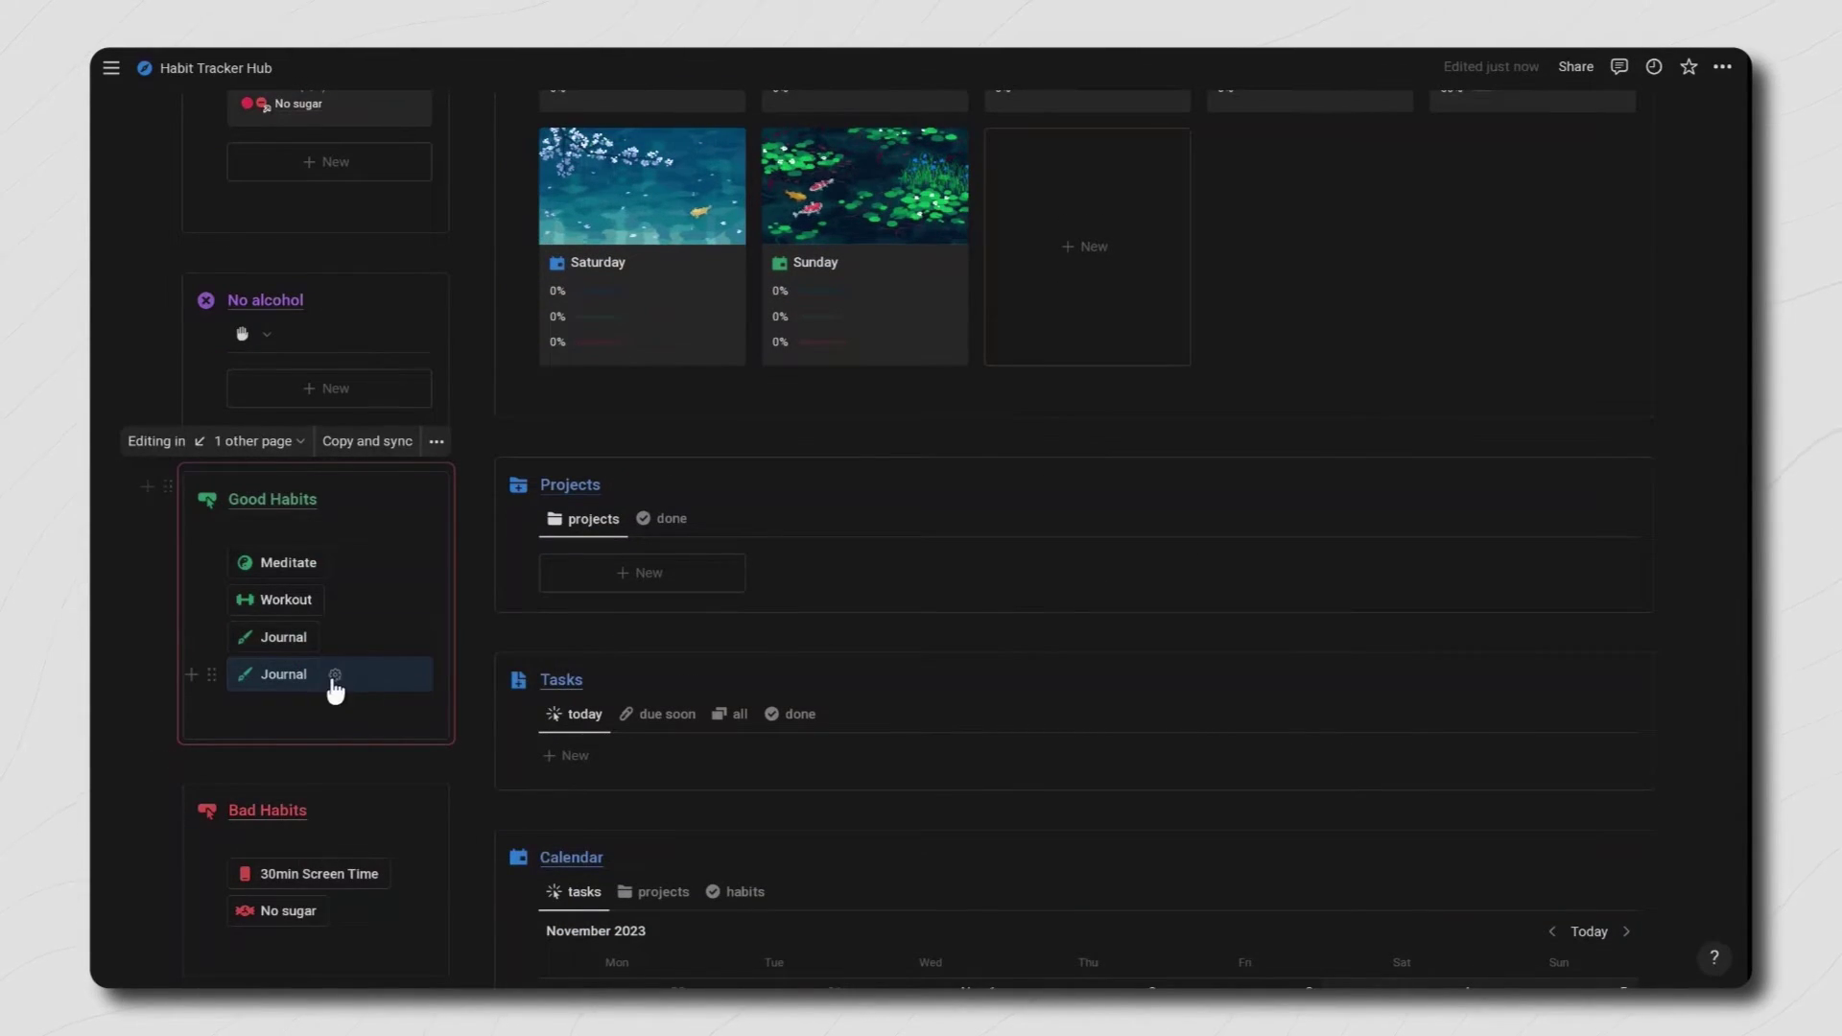
{"action": "left_click", "coordinate": [334, 675]}
{"action": "double_click", "coordinate": [323, 720]}
{"action": "type", "text": "Read"}
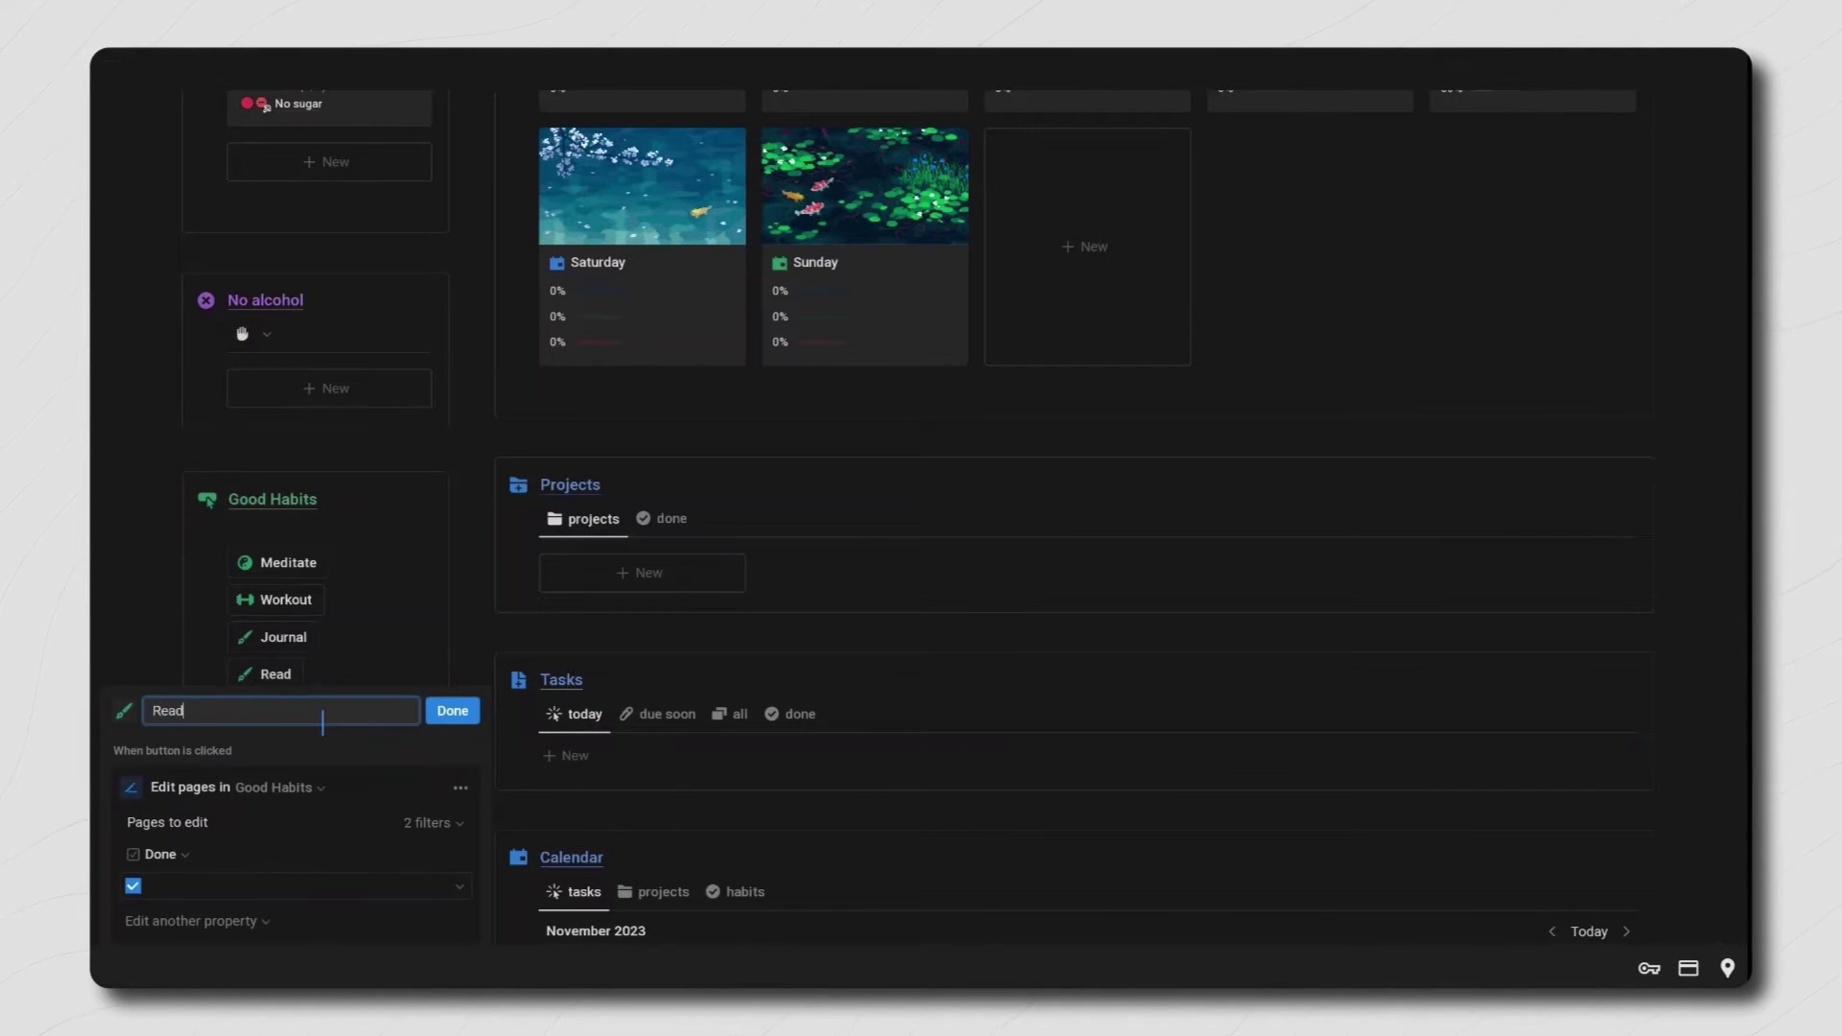
Step: Change the Read button's Name contains filter to Read, then use it to check today's Read habit
{"action": "left_click", "coordinate": [431, 823]}
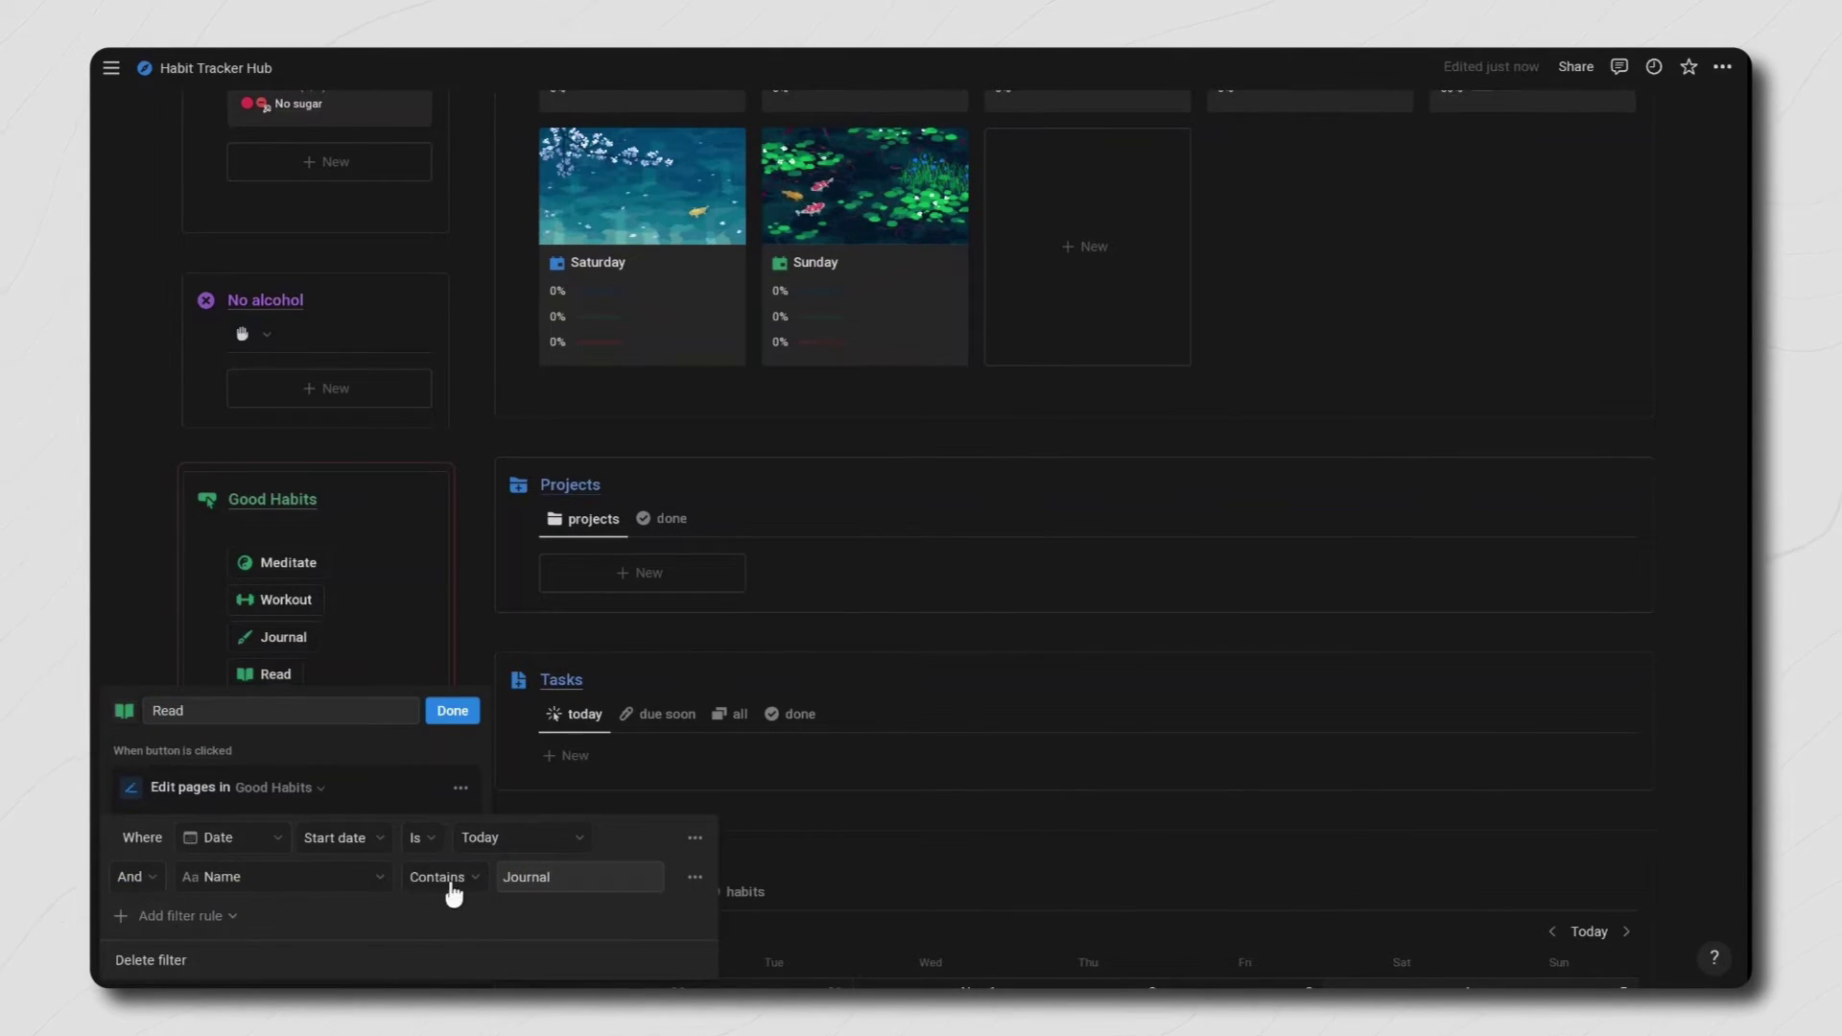
{"action": "left_click", "coordinate": [528, 877]}
{"action": "double_click", "coordinate": [528, 877]}
{"action": "type", "text": "Read"}
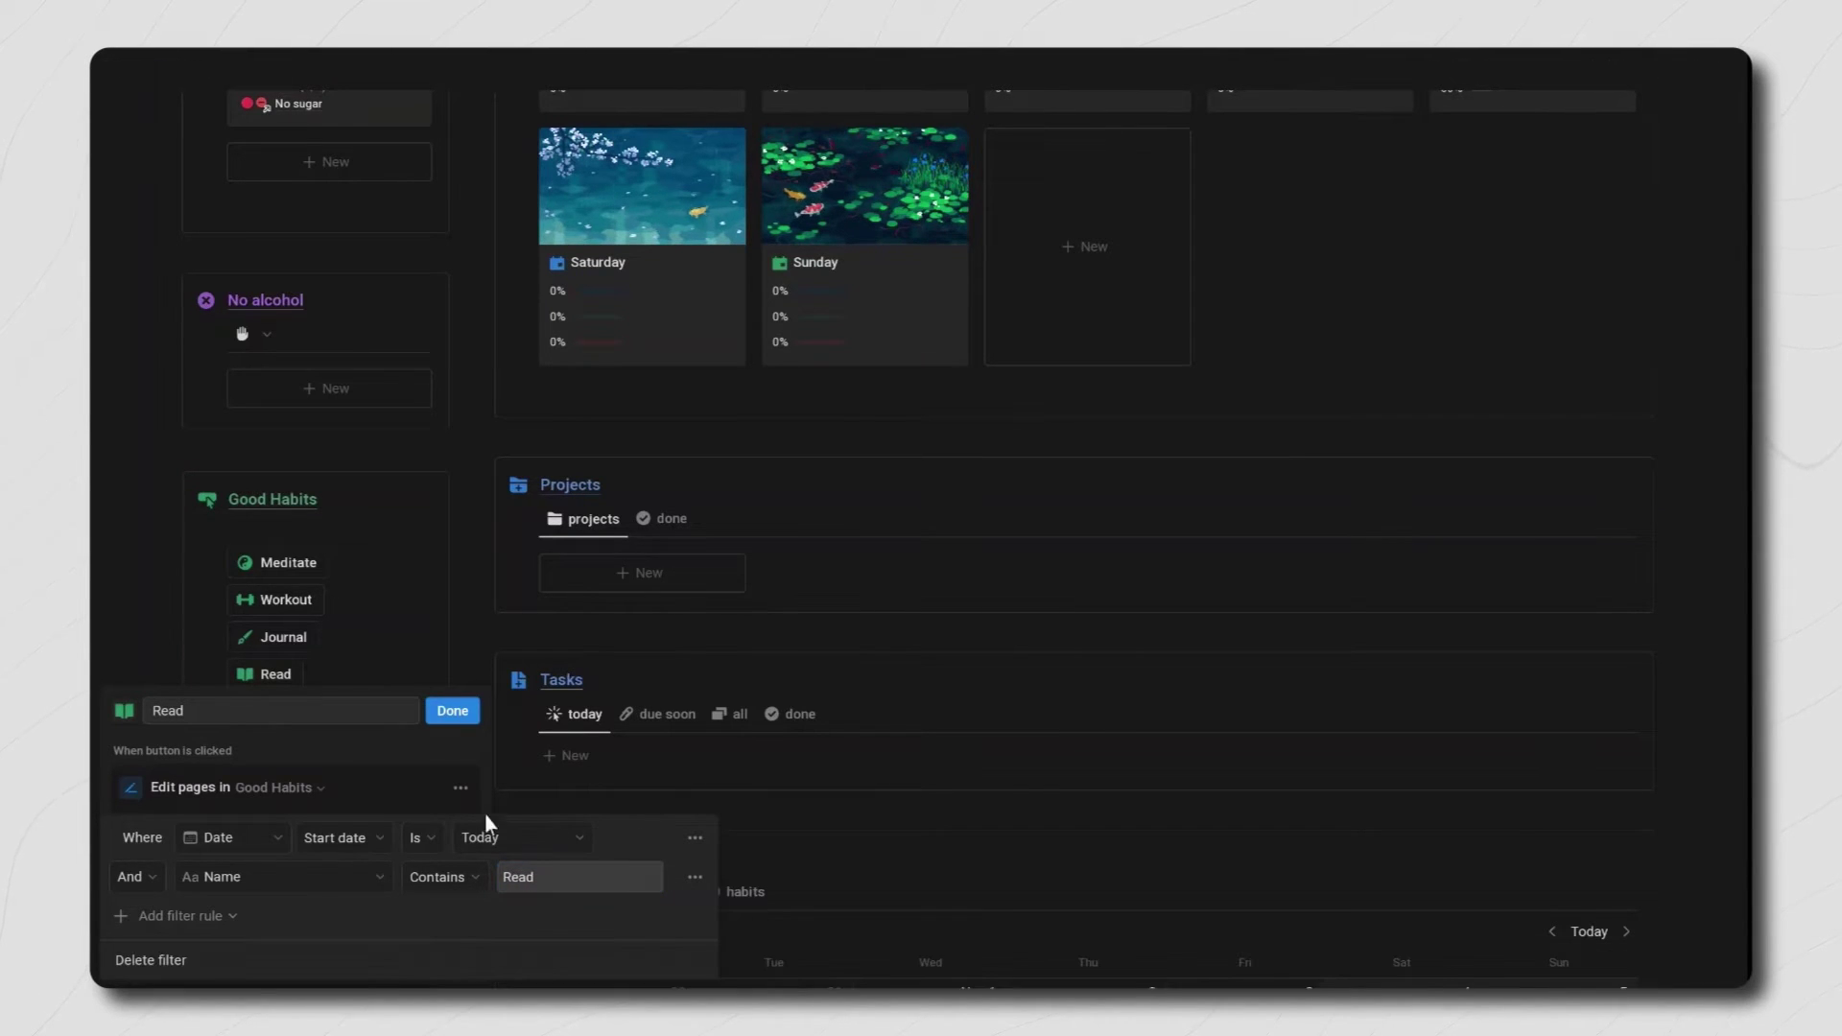
{"action": "left_click", "coordinate": [434, 758]}
{"action": "left_click", "coordinate": [452, 711]}
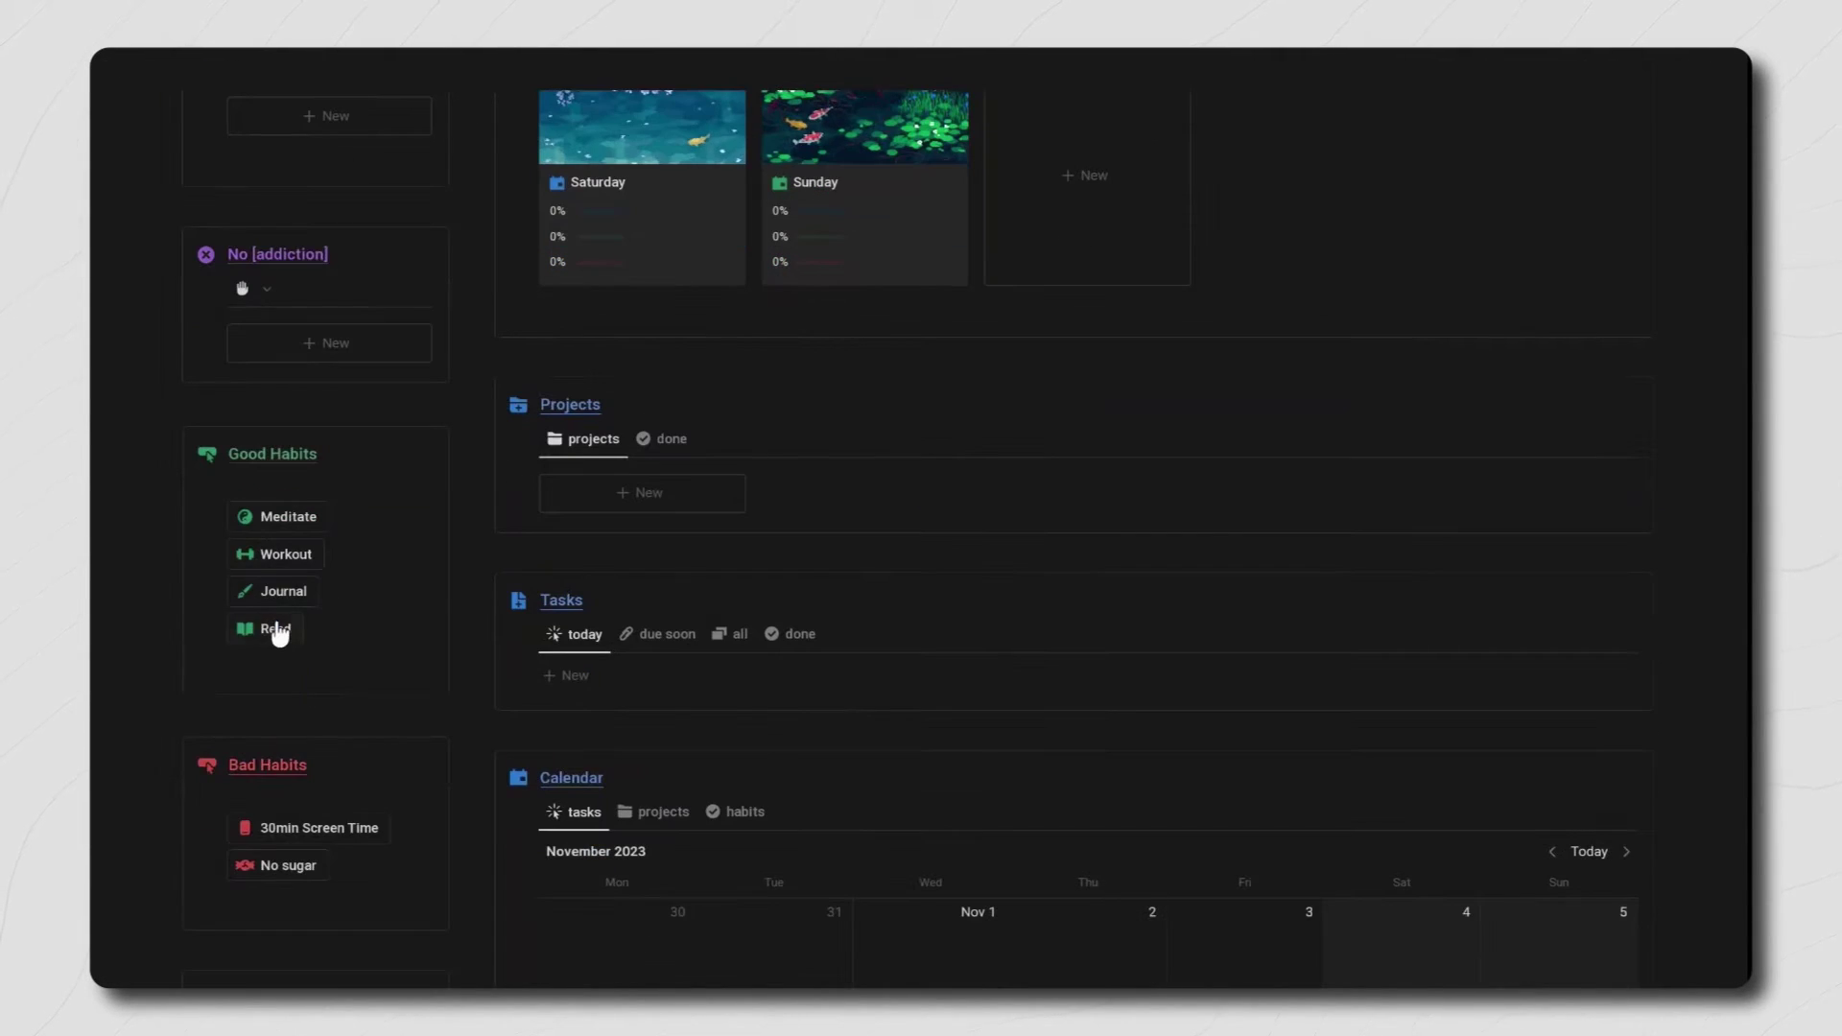
{"action": "left_click", "coordinate": [273, 628]}
Step: Check off today's No sugar habit, bringing Friday to 100%, and scroll down to Projects, Tasks and Calendar
{"action": "scroll", "coordinate": [423, 649], "scroll_direction": "up", "scroll_amount": 6}
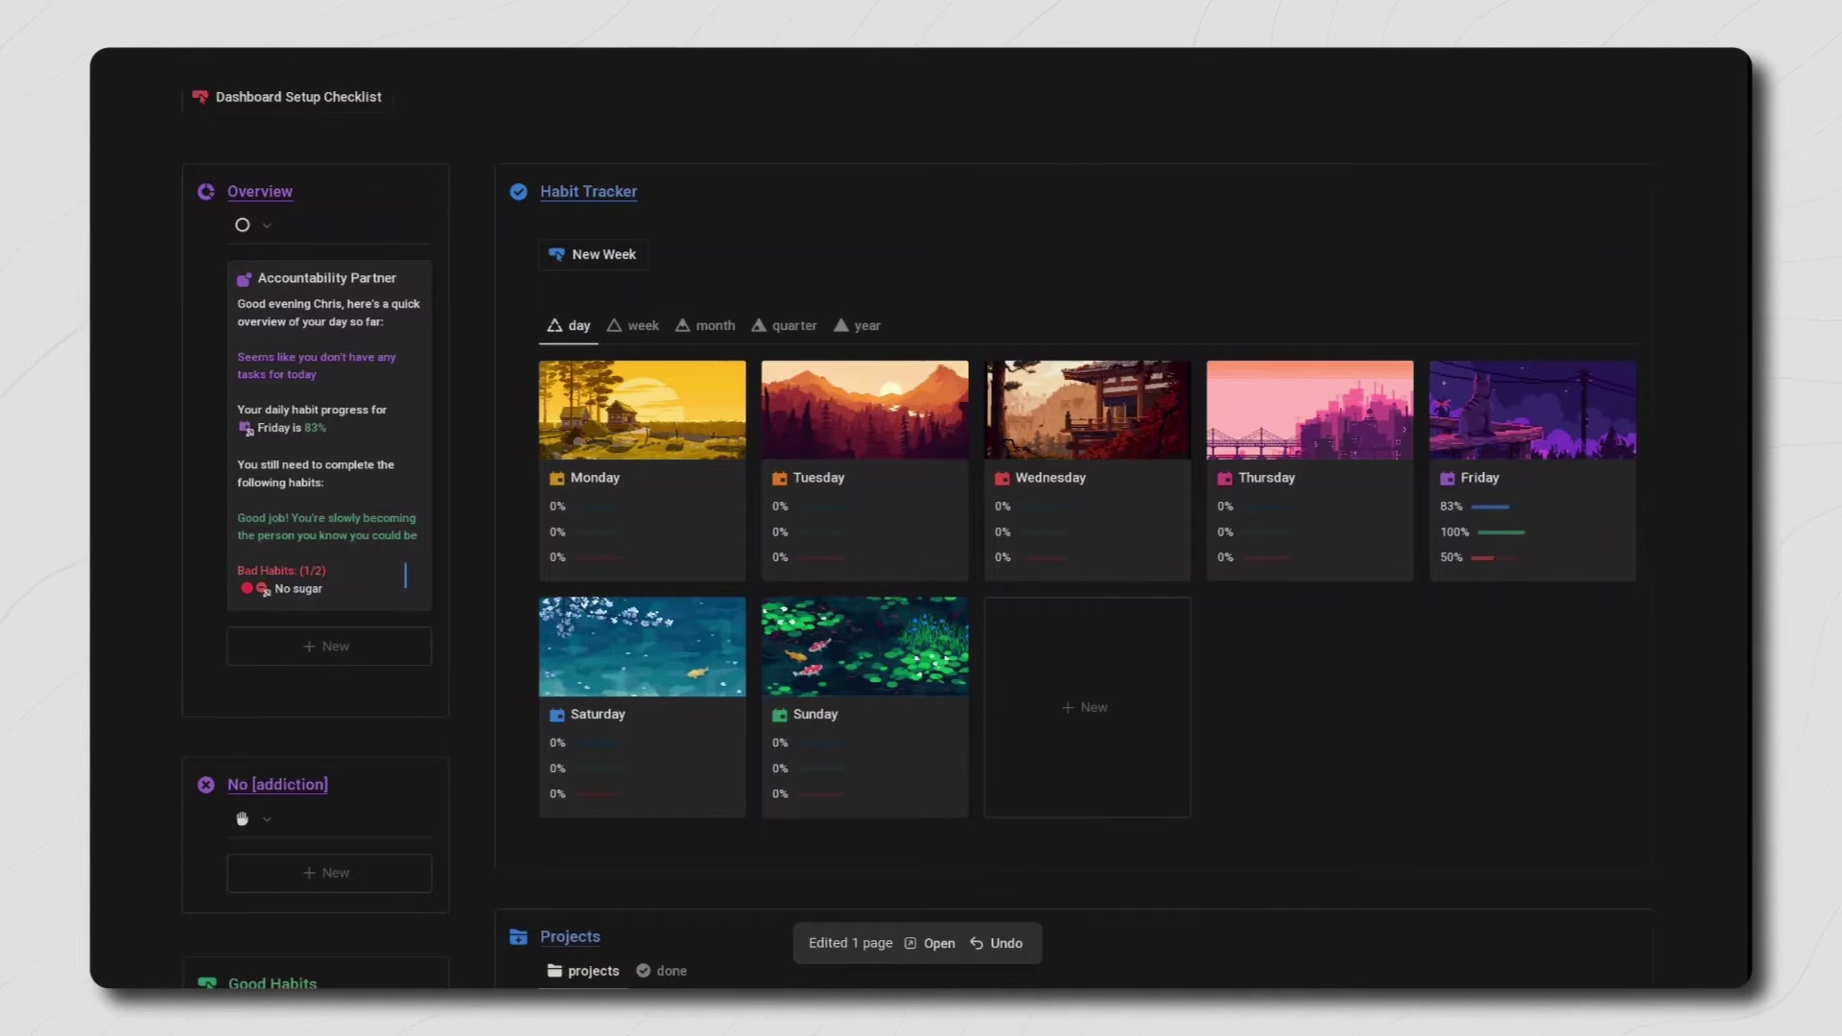
{"action": "scroll", "coordinate": [406, 575], "scroll_direction": "down", "scroll_amount": 7}
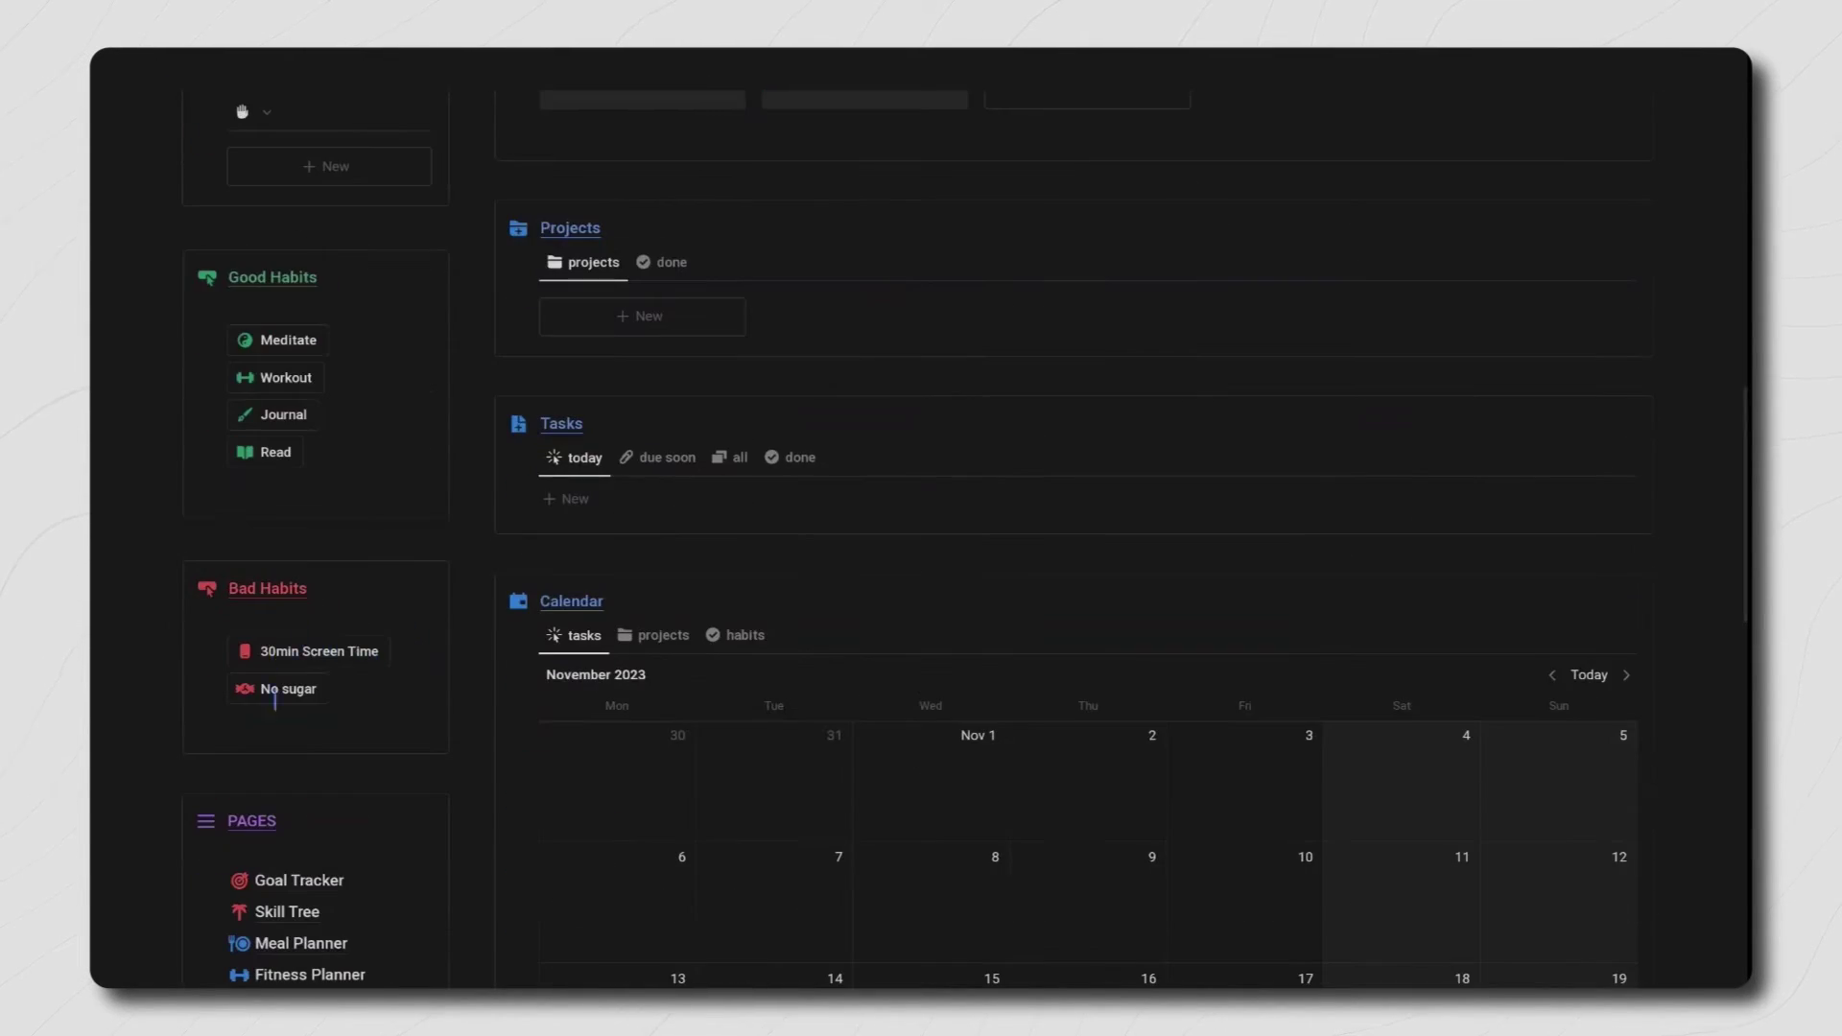
{"action": "left_click", "coordinate": [288, 689]}
{"action": "scroll", "coordinate": [398, 689], "scroll_direction": "up", "scroll_amount": 7}
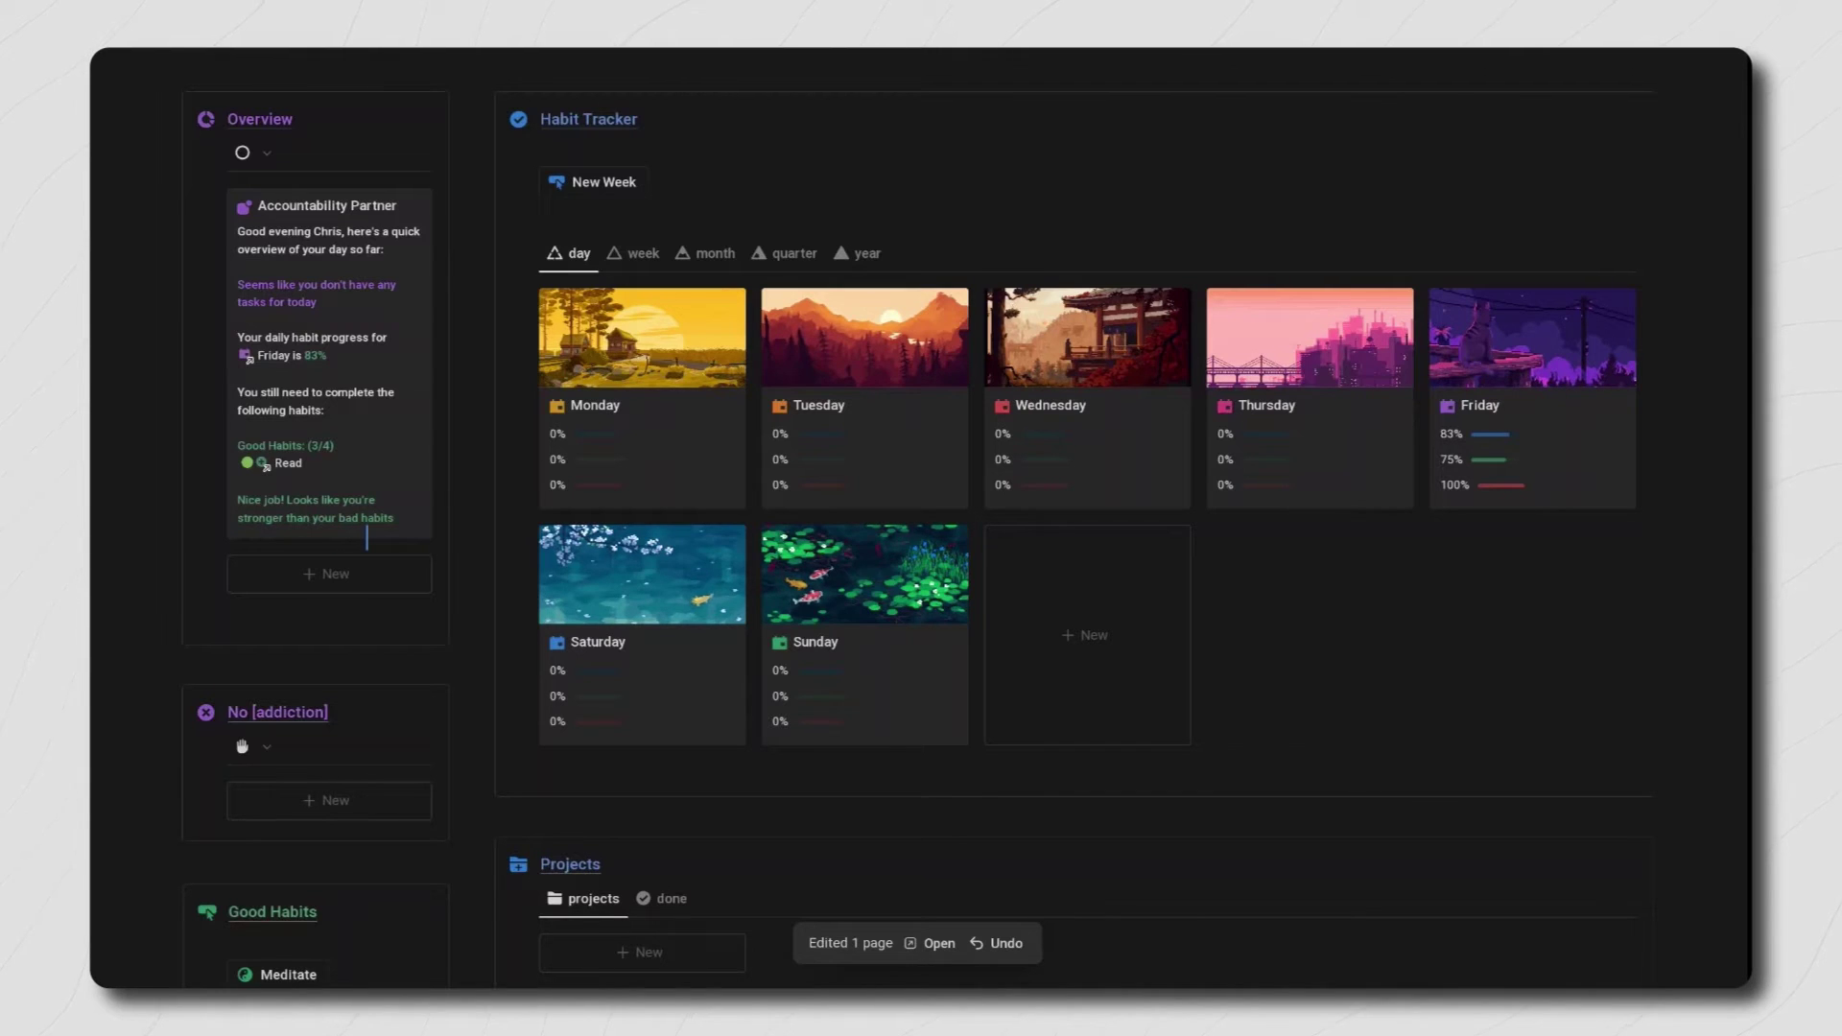
{"action": "scroll", "coordinate": [330, 635], "scroll_direction": "down", "scroll_amount": 4}
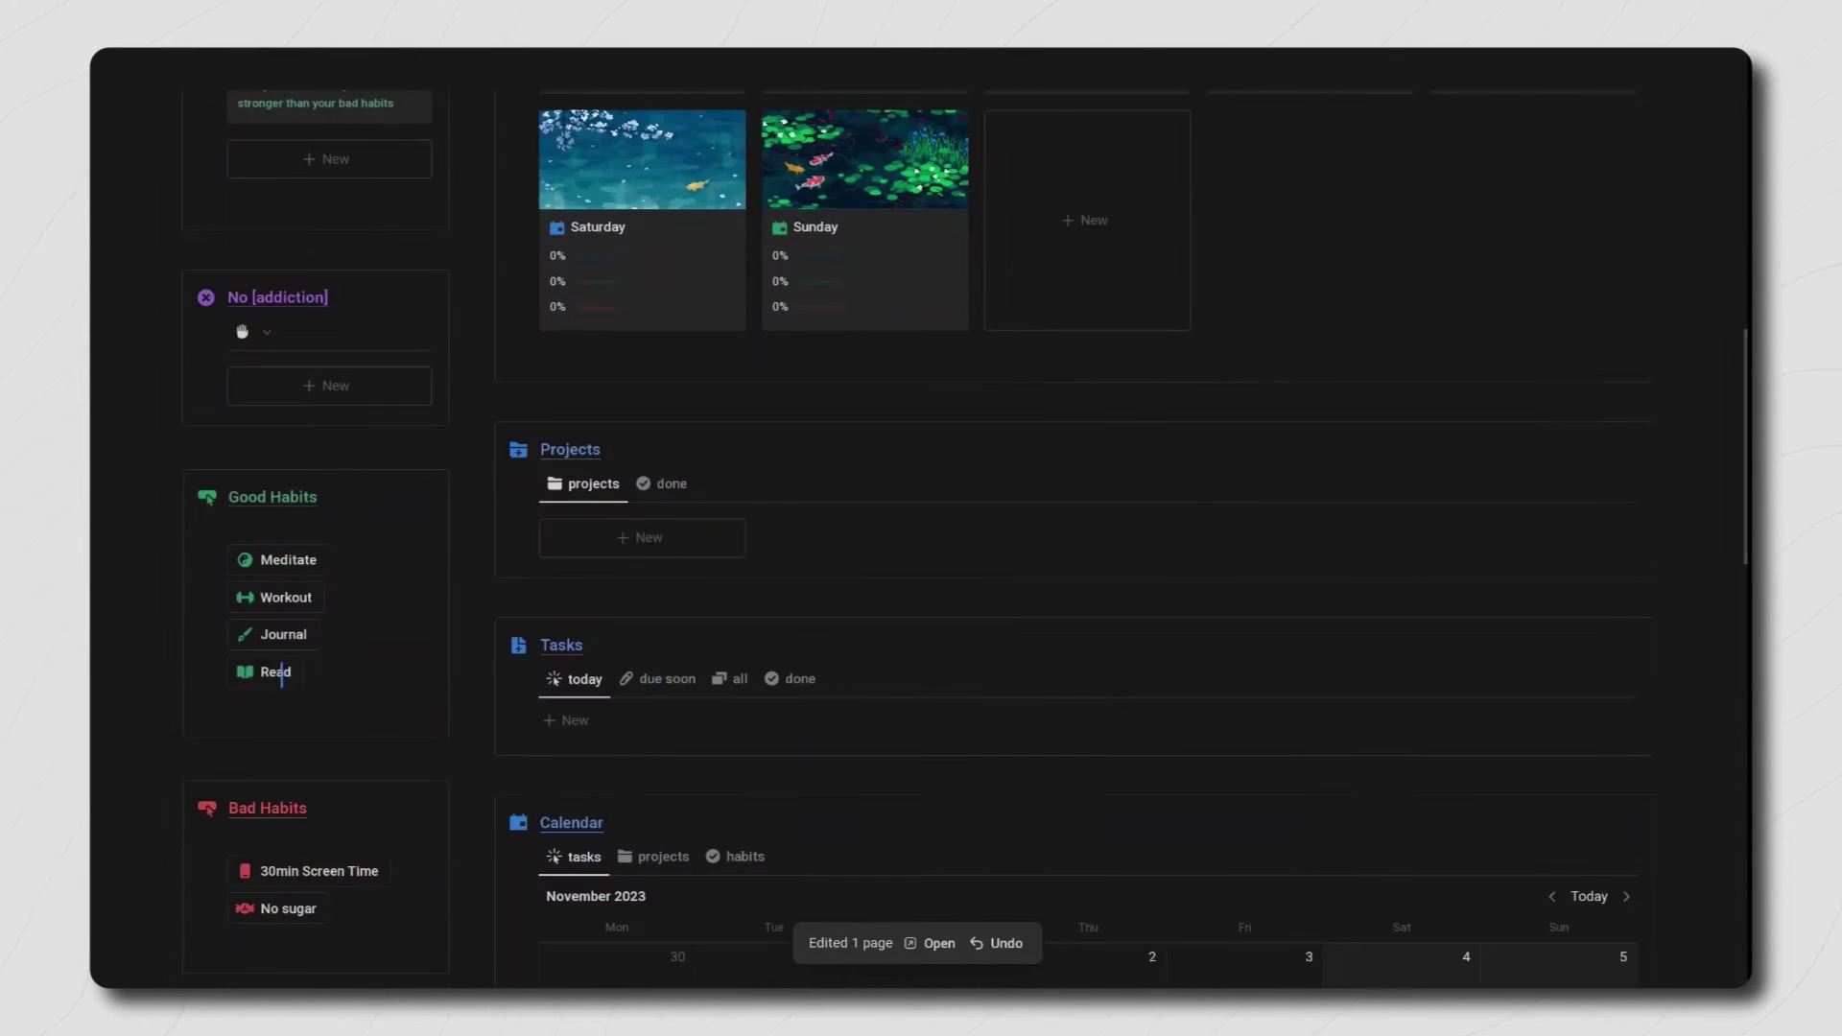
{"action": "scroll", "coordinate": [371, 677], "scroll_direction": "up", "scroll_amount": 3}
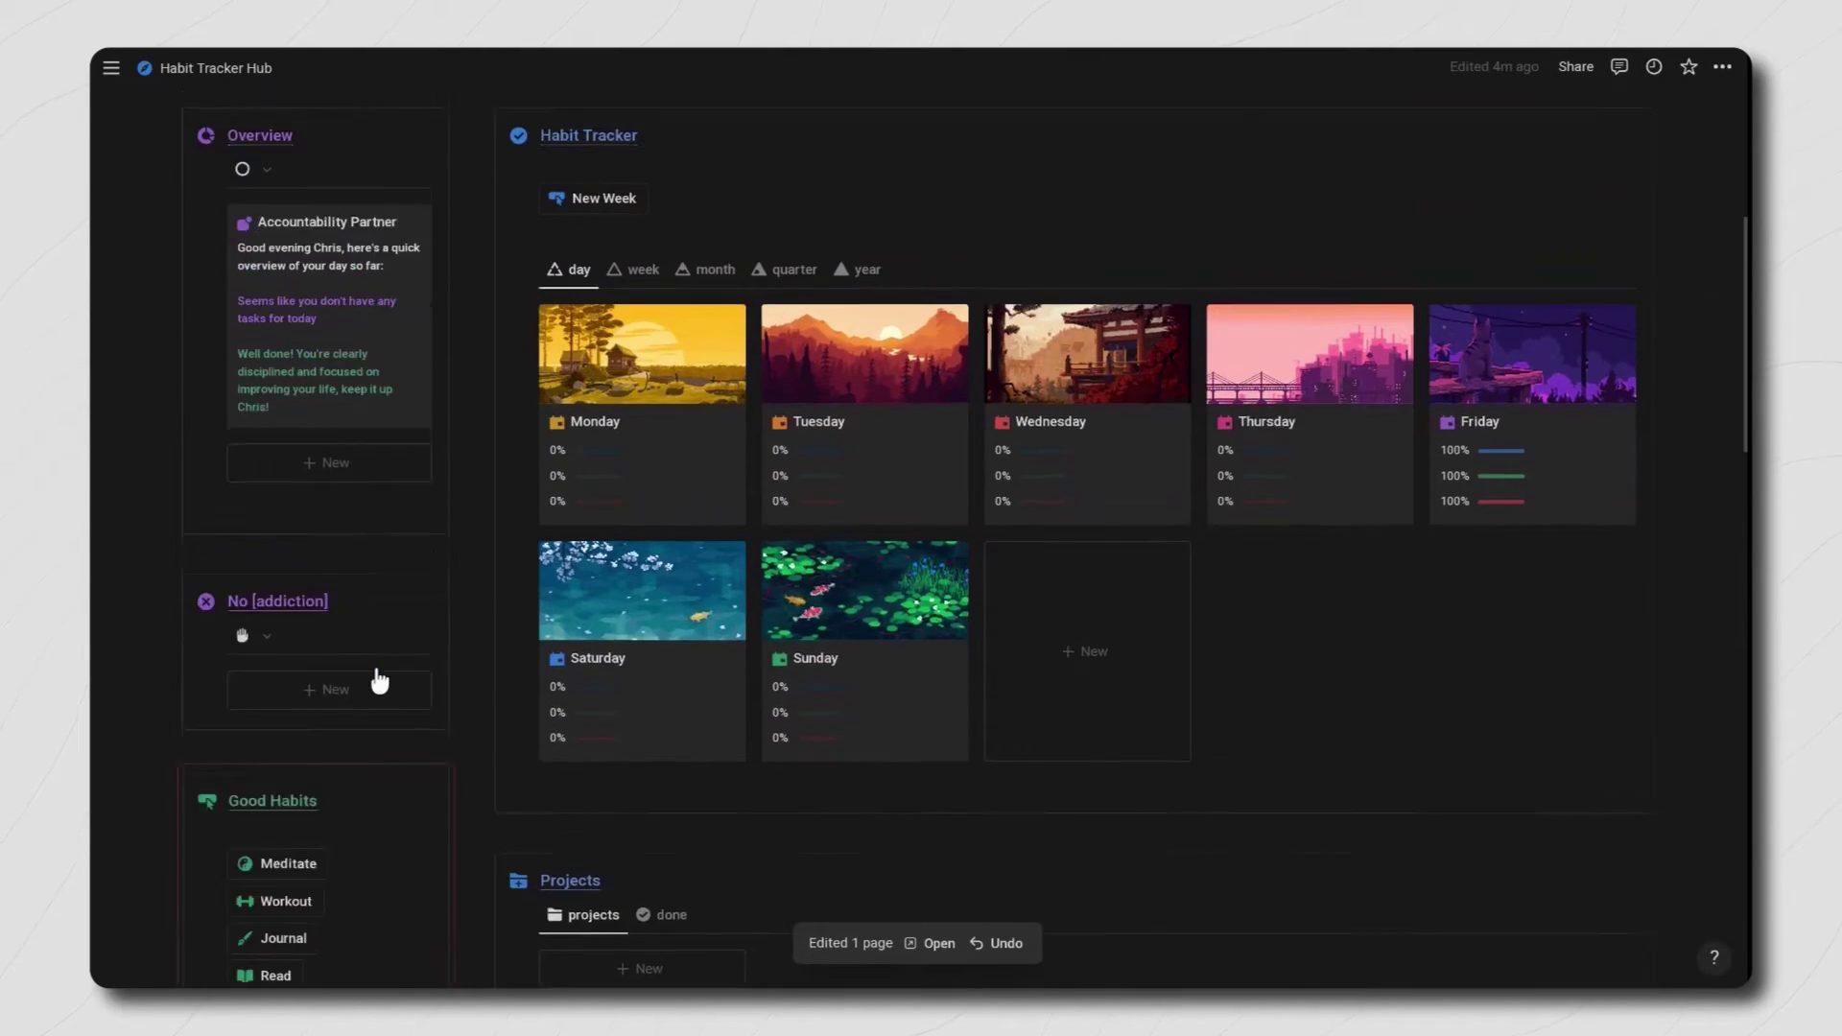
{"action": "scroll", "coordinate": [379, 680], "scroll_direction": "up", "scroll_amount": 2}
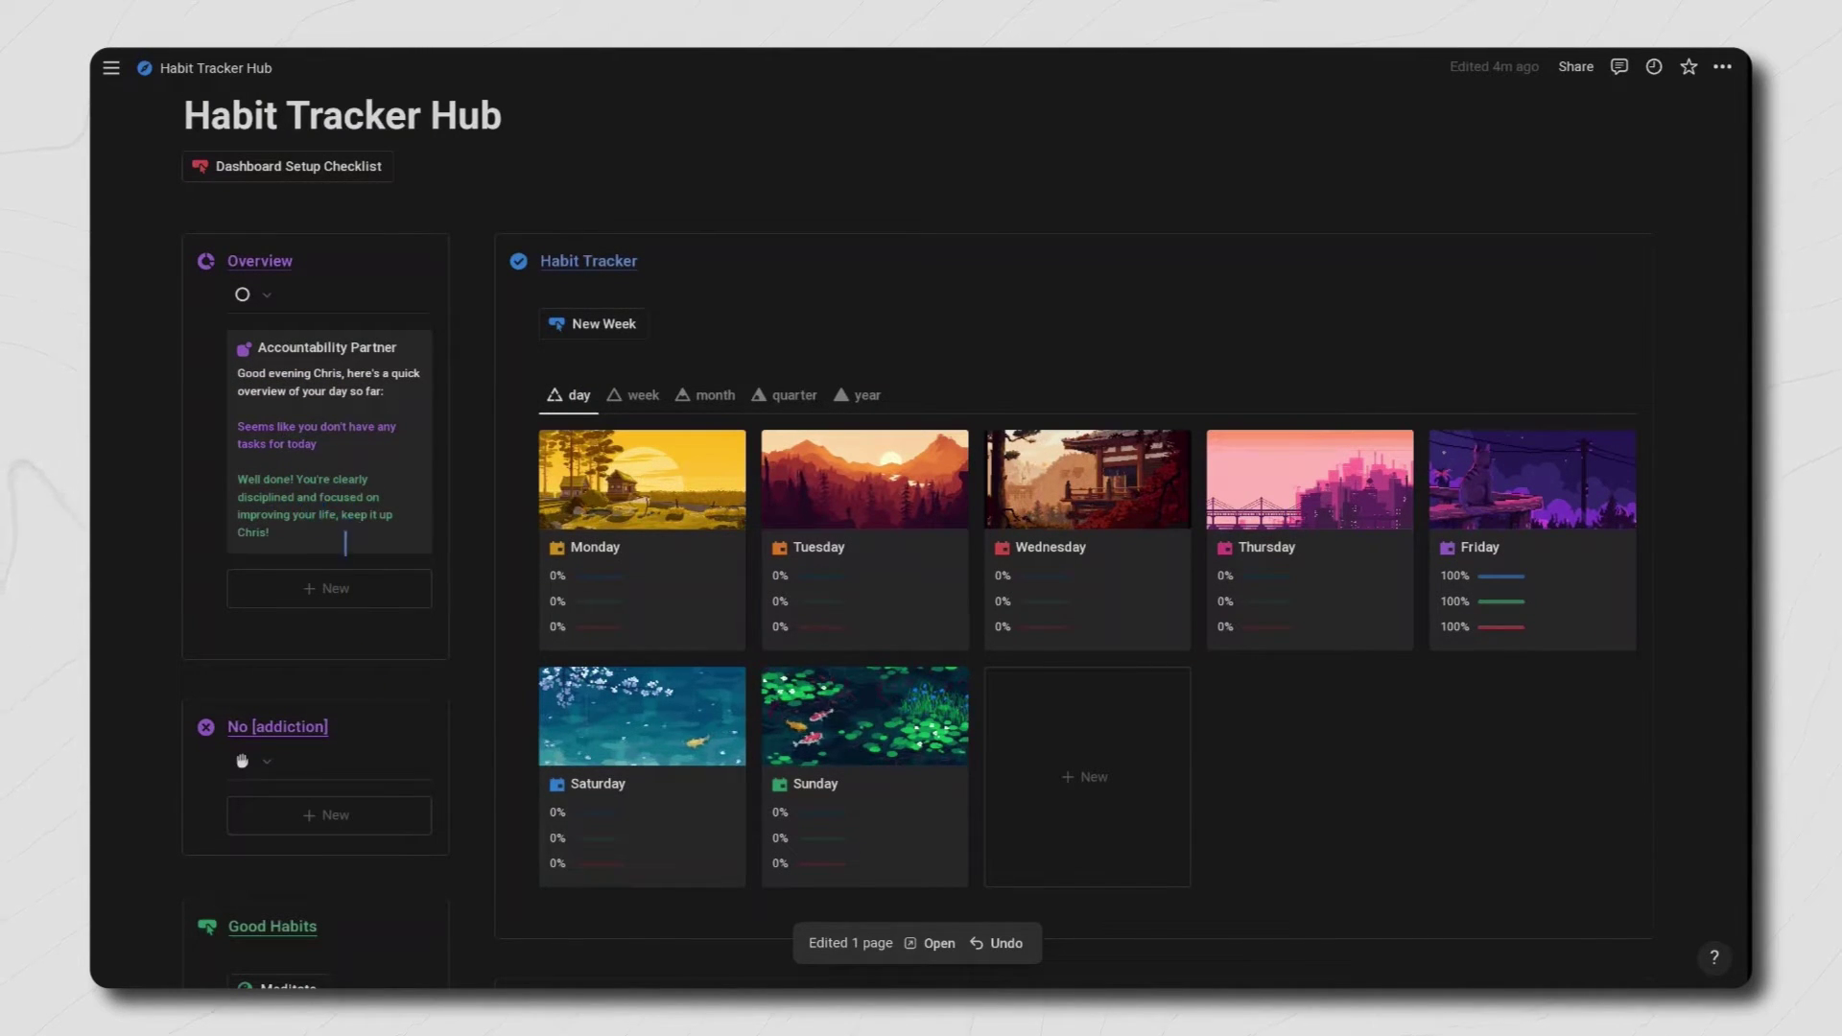
{"action": "scroll", "coordinate": [345, 542], "scroll_direction": "down", "scroll_amount": 8}
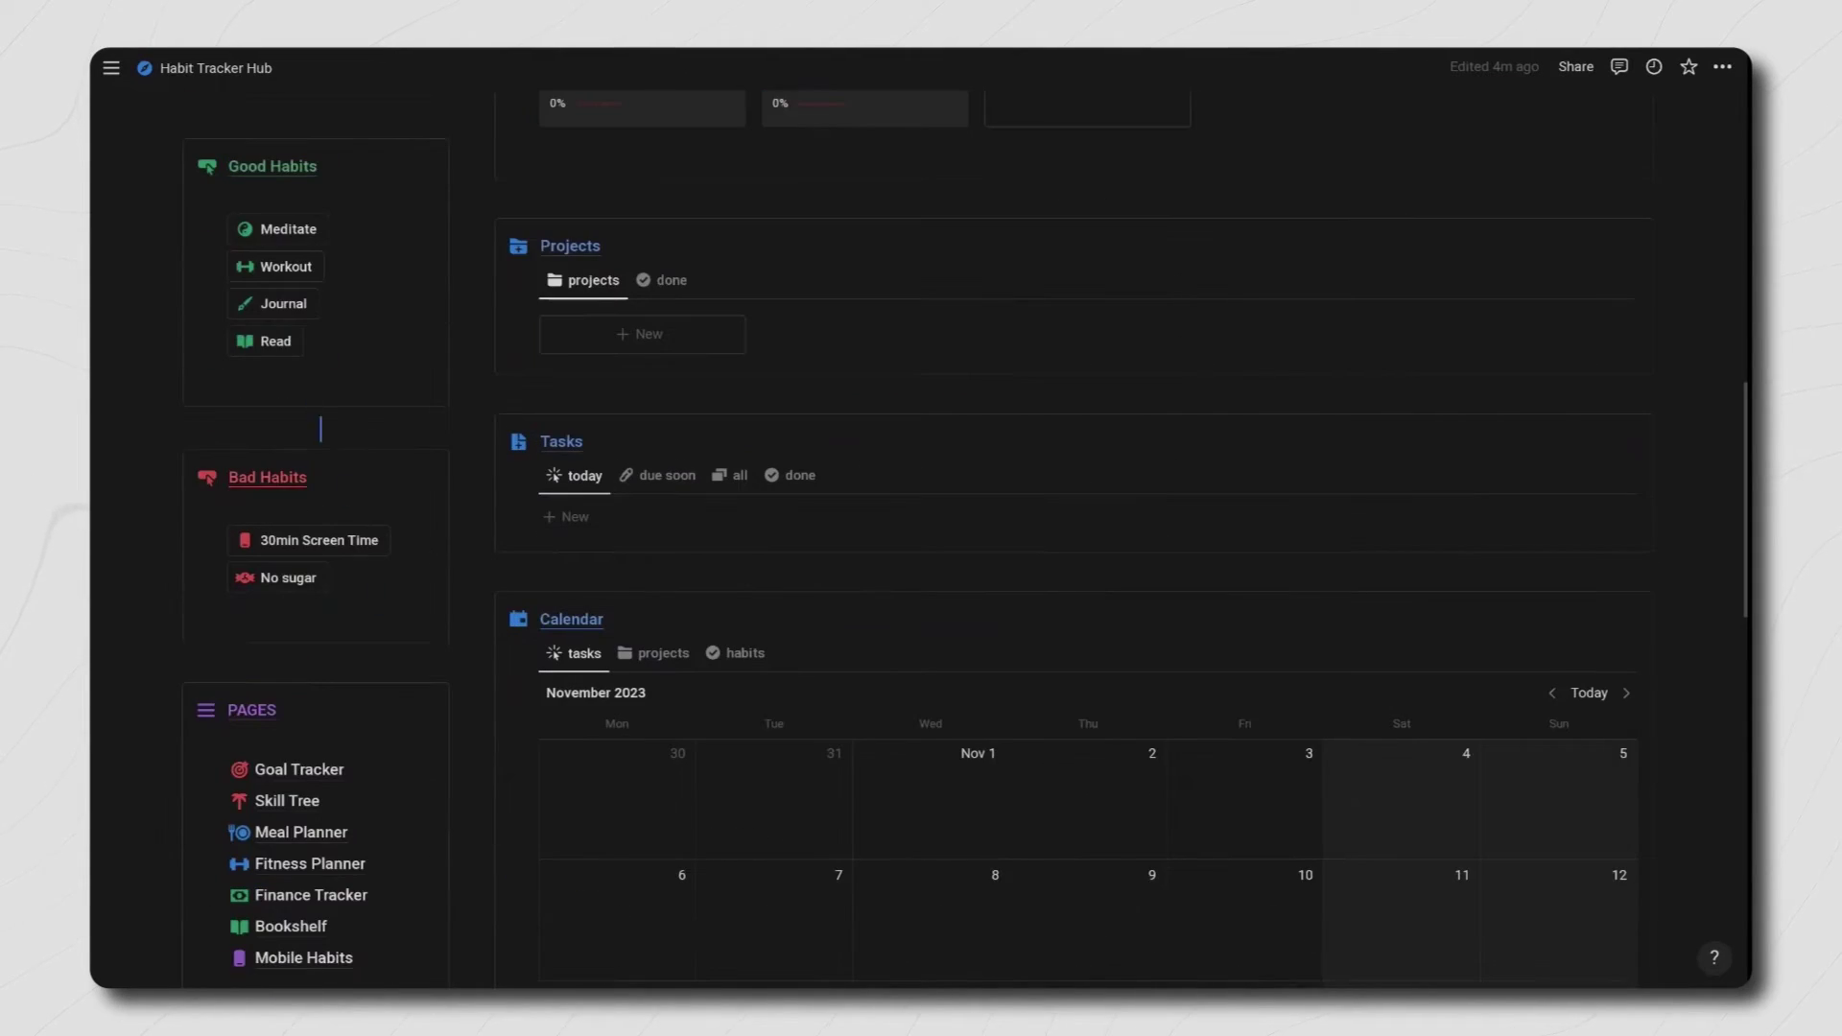
Step: Duplicate the Read habit in Good Habits and check both Read entries on the Mobile Habits page
{"action": "right_click", "coordinate": [284, 353]}
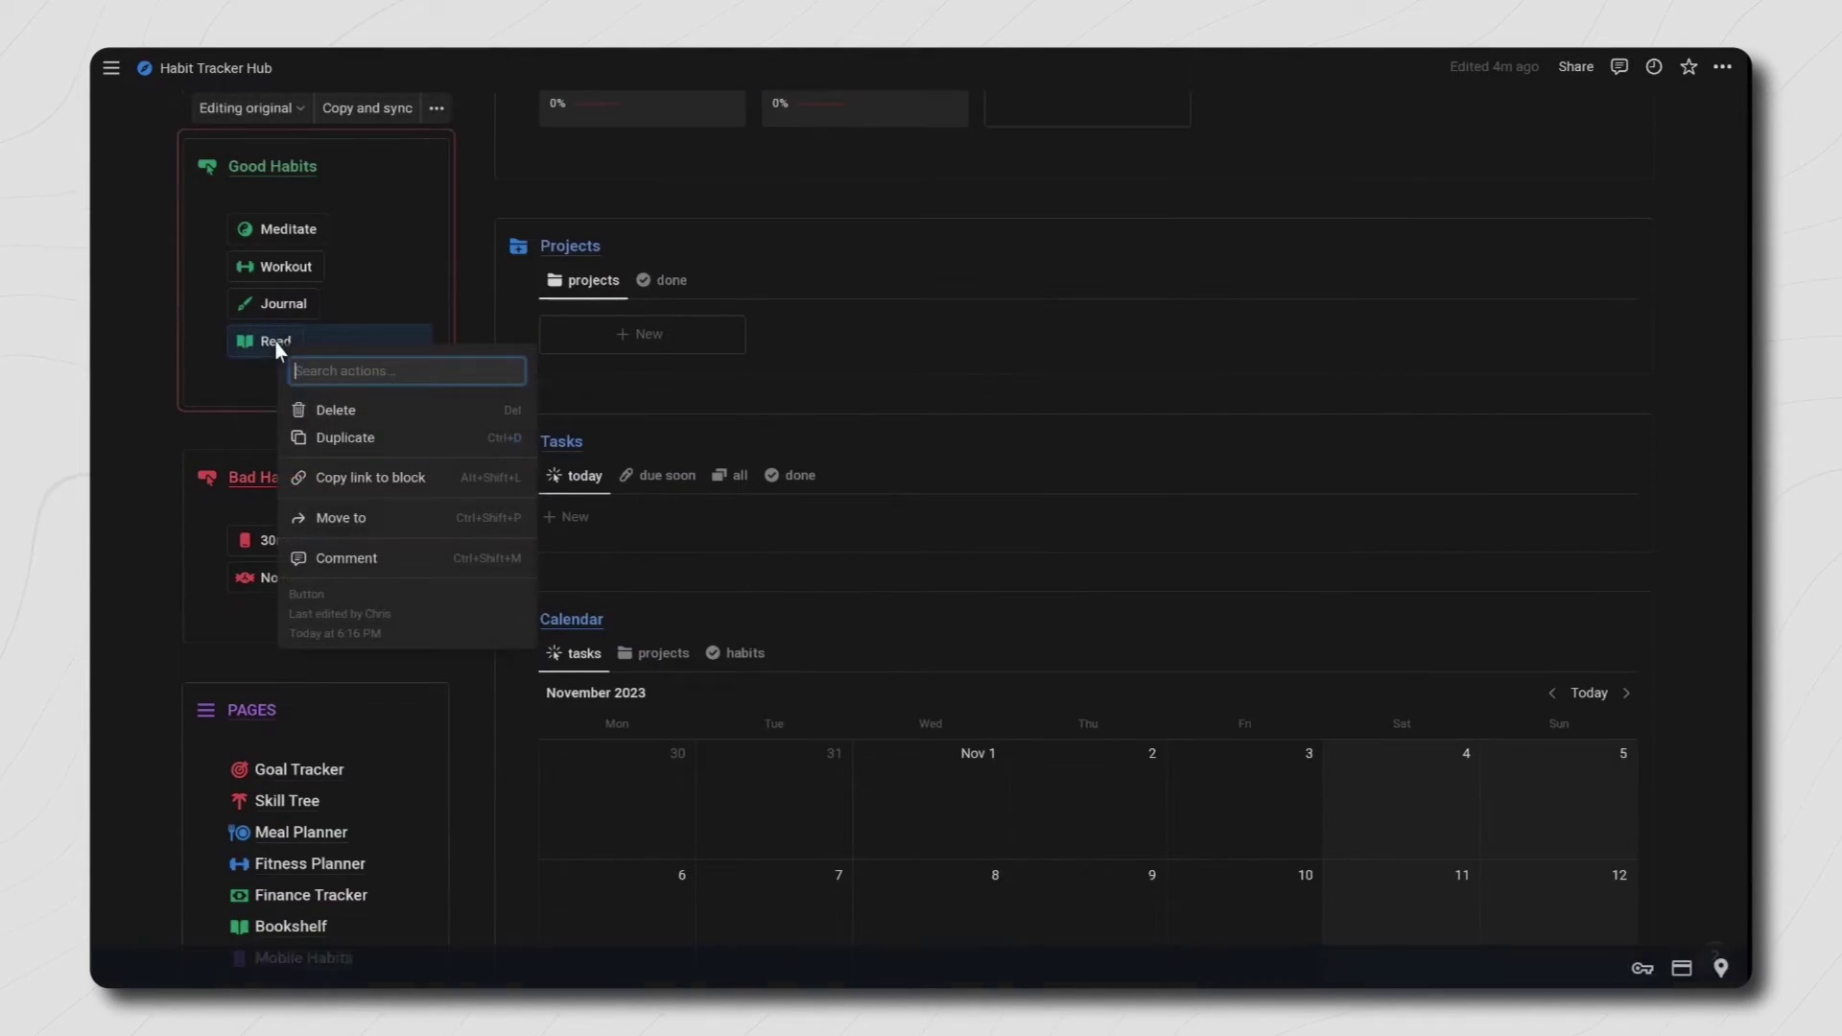
{"action": "left_click", "coordinate": [329, 433]}
{"action": "scroll", "coordinate": [304, 540], "scroll_direction": "down", "scroll_amount": 3}
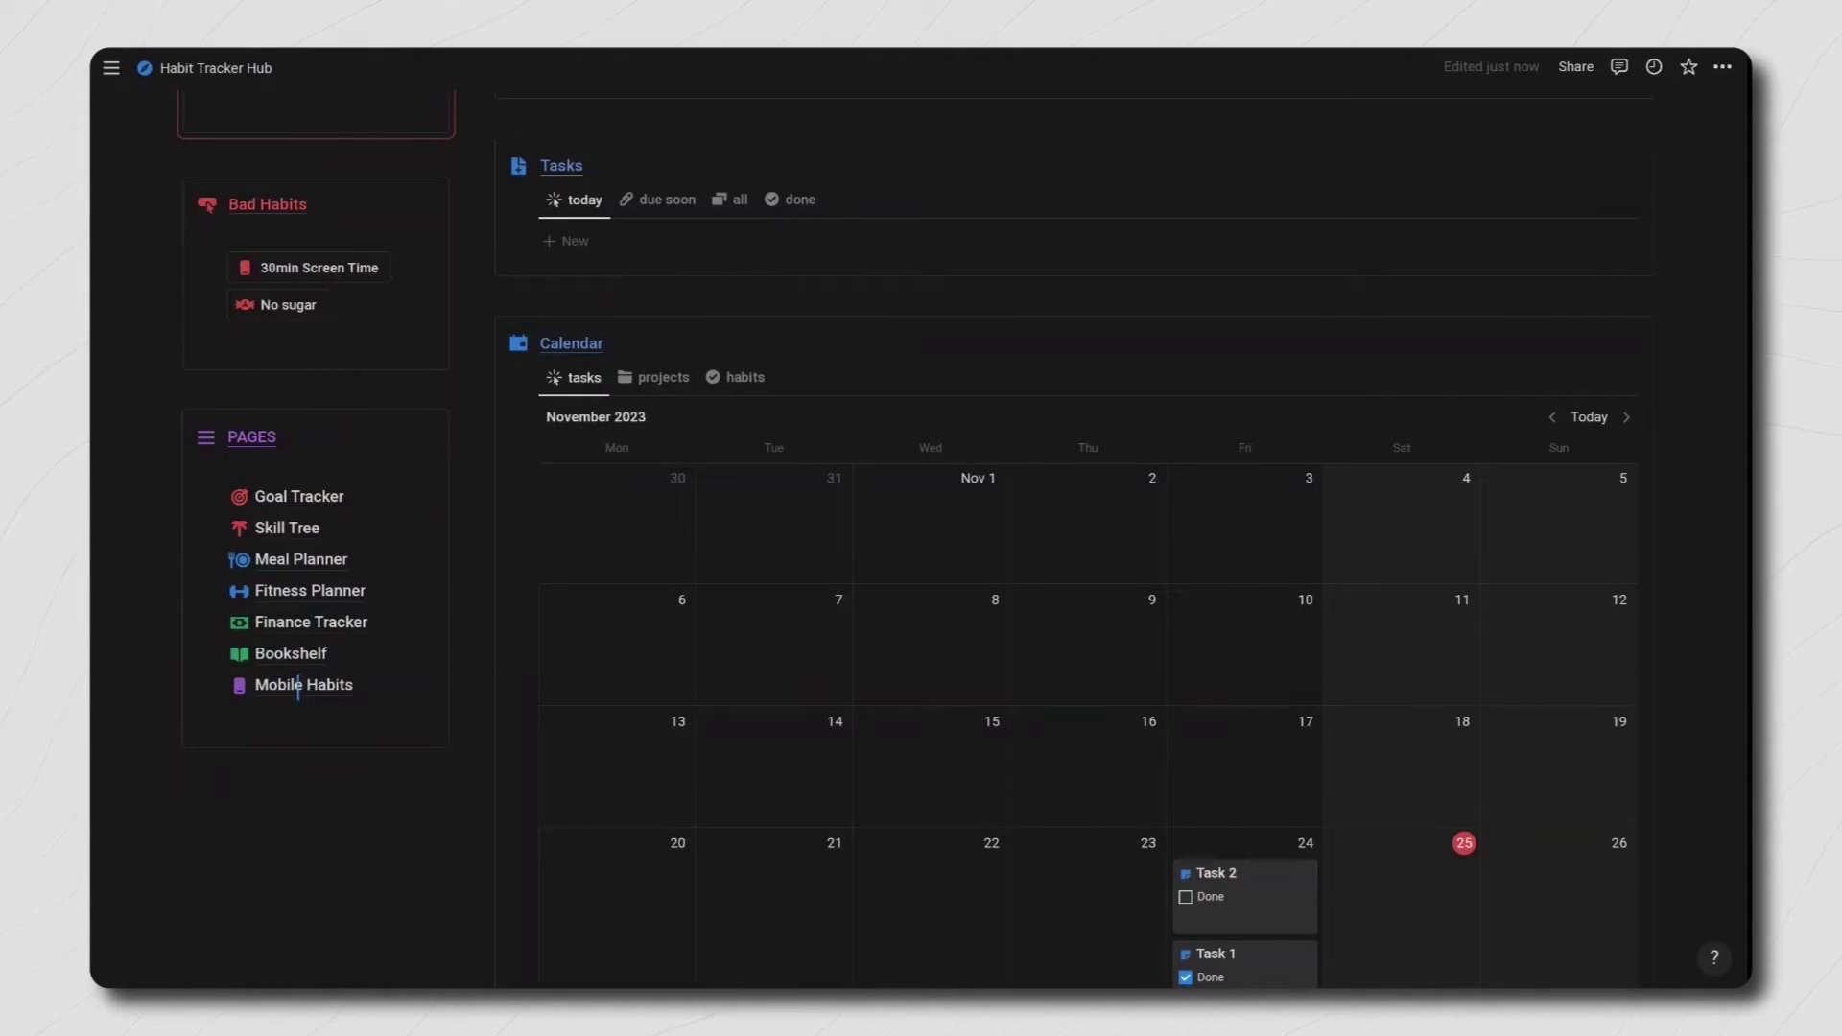
{"action": "left_click", "coordinate": [325, 687]}
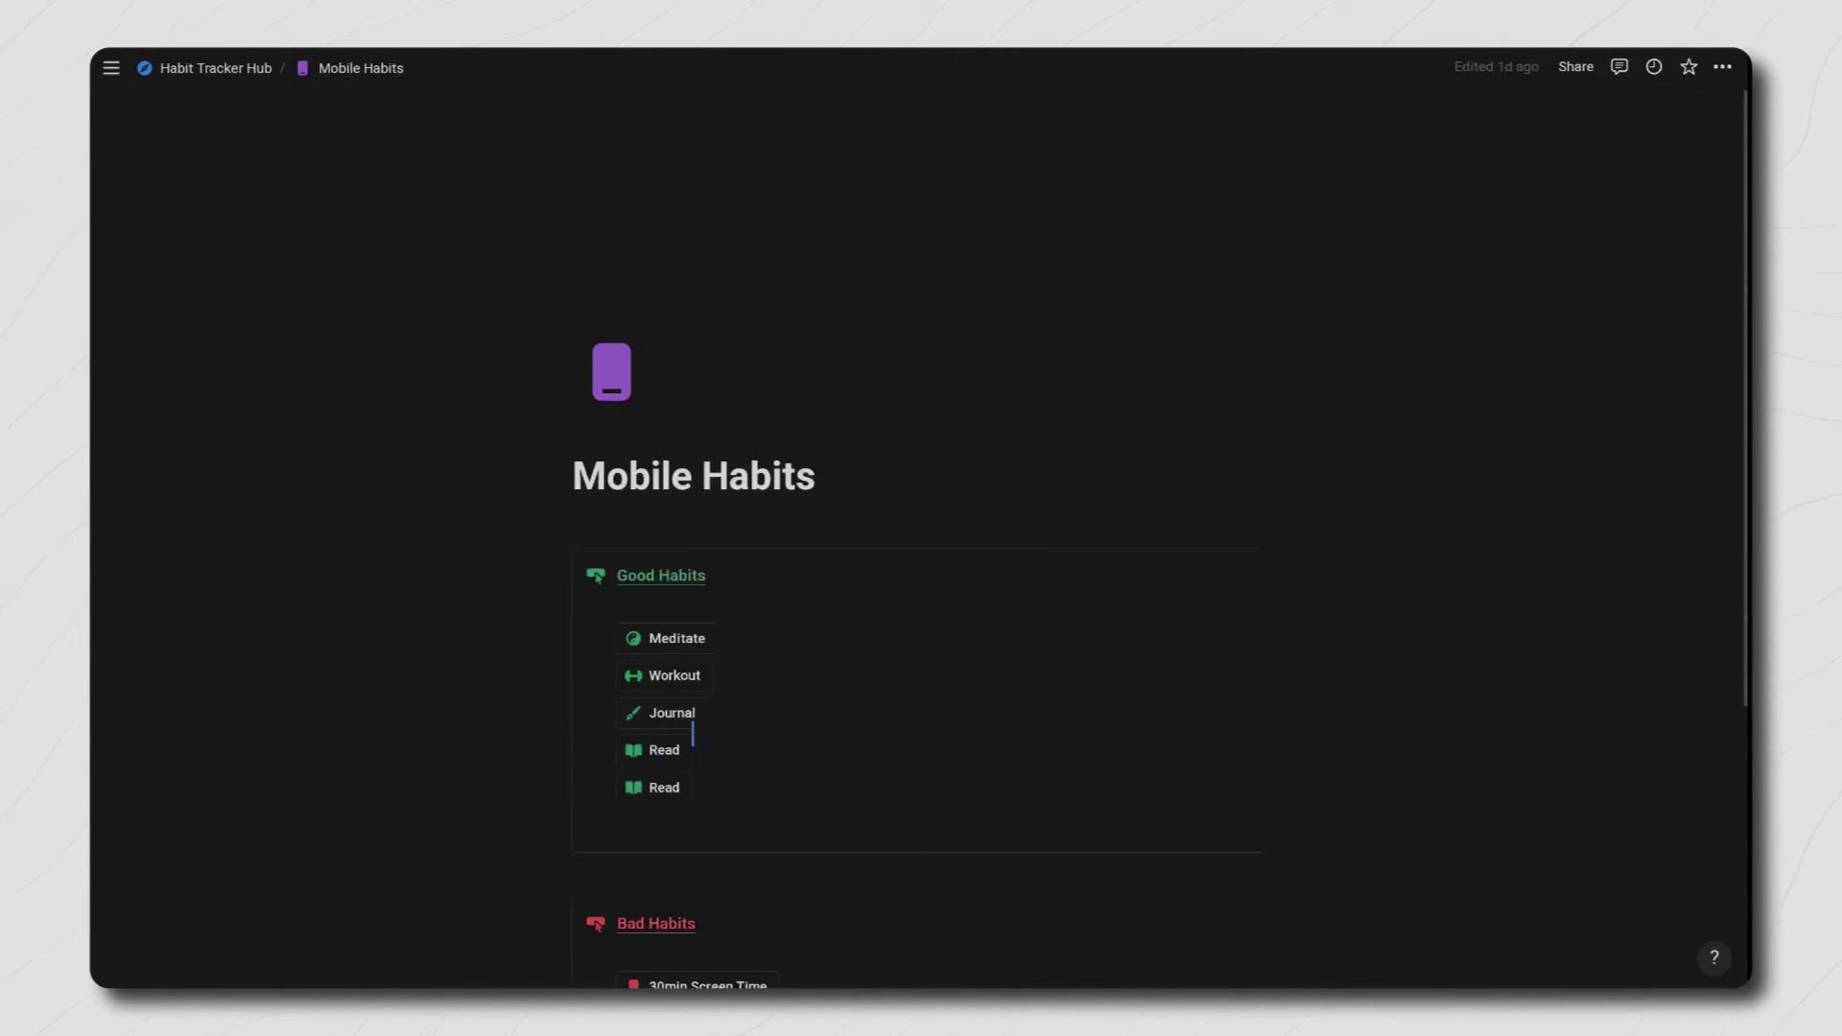
{"action": "scroll", "coordinate": [919, 576], "scroll_direction": "down", "scroll_amount": 2}
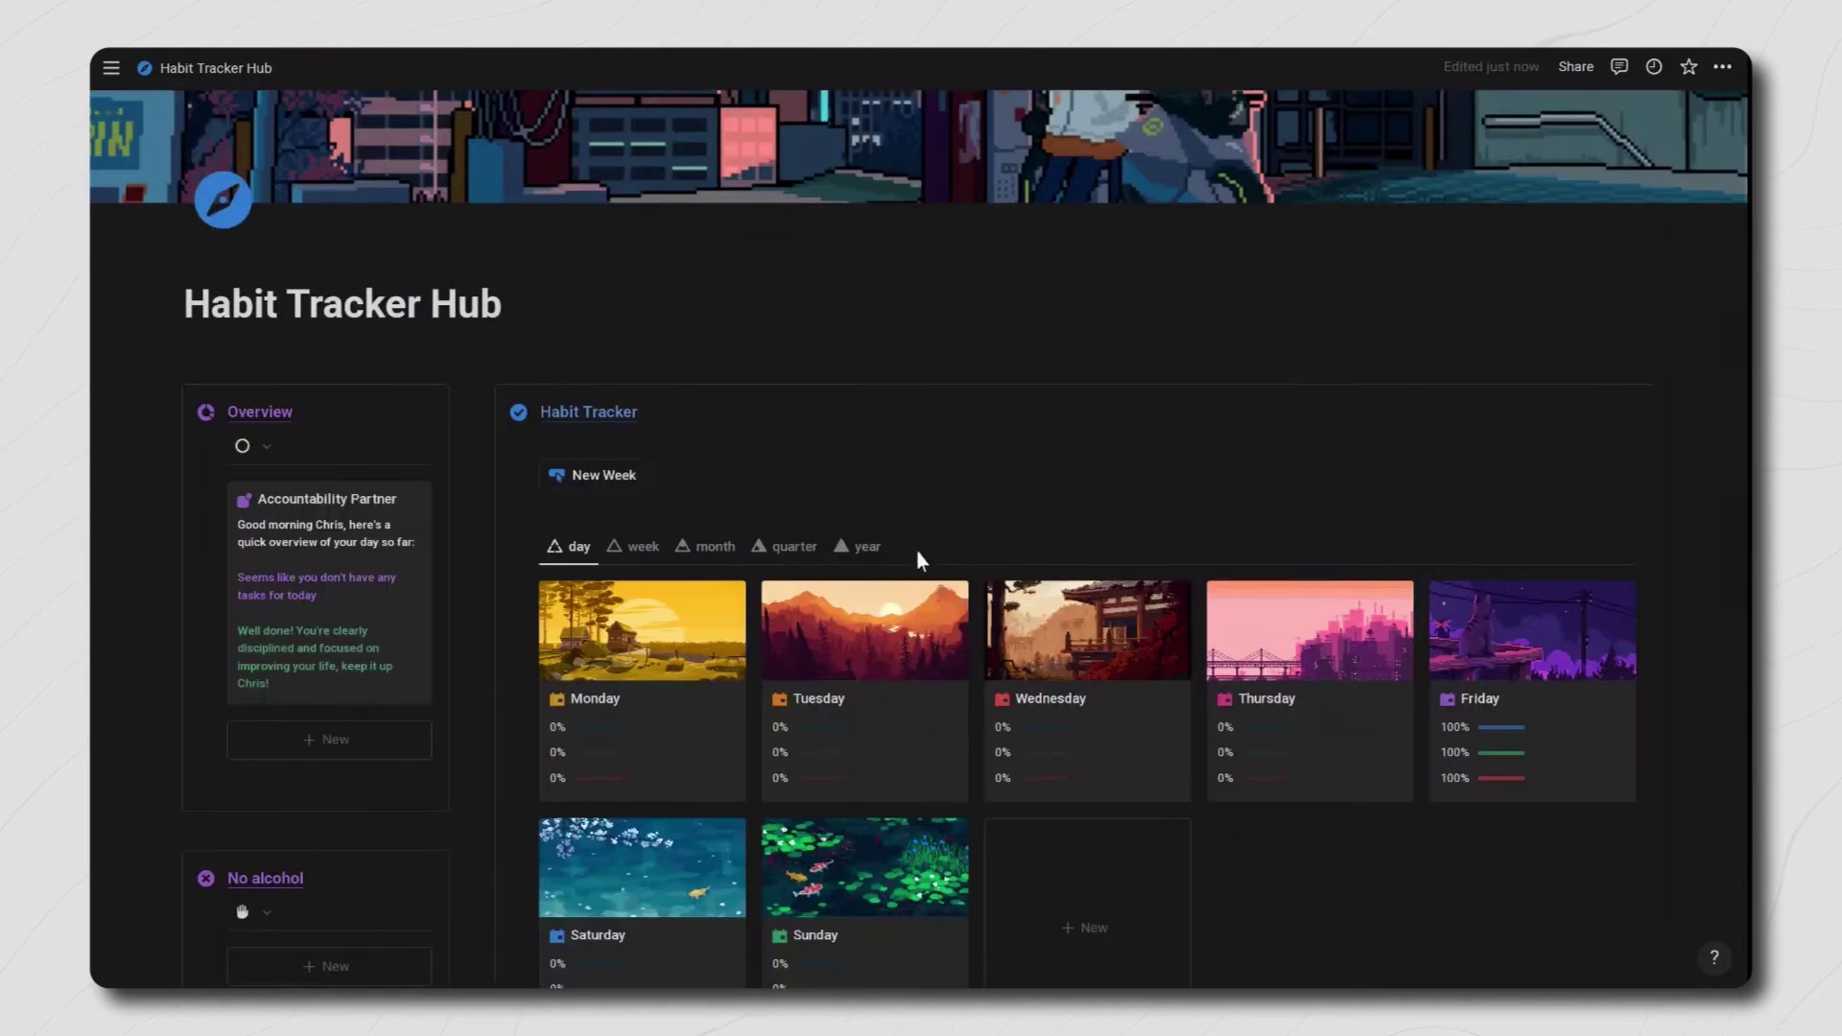
Step: Open Friday's day page and add a new daily task named Task 1
{"action": "left_click", "coordinate": [1529, 687]}
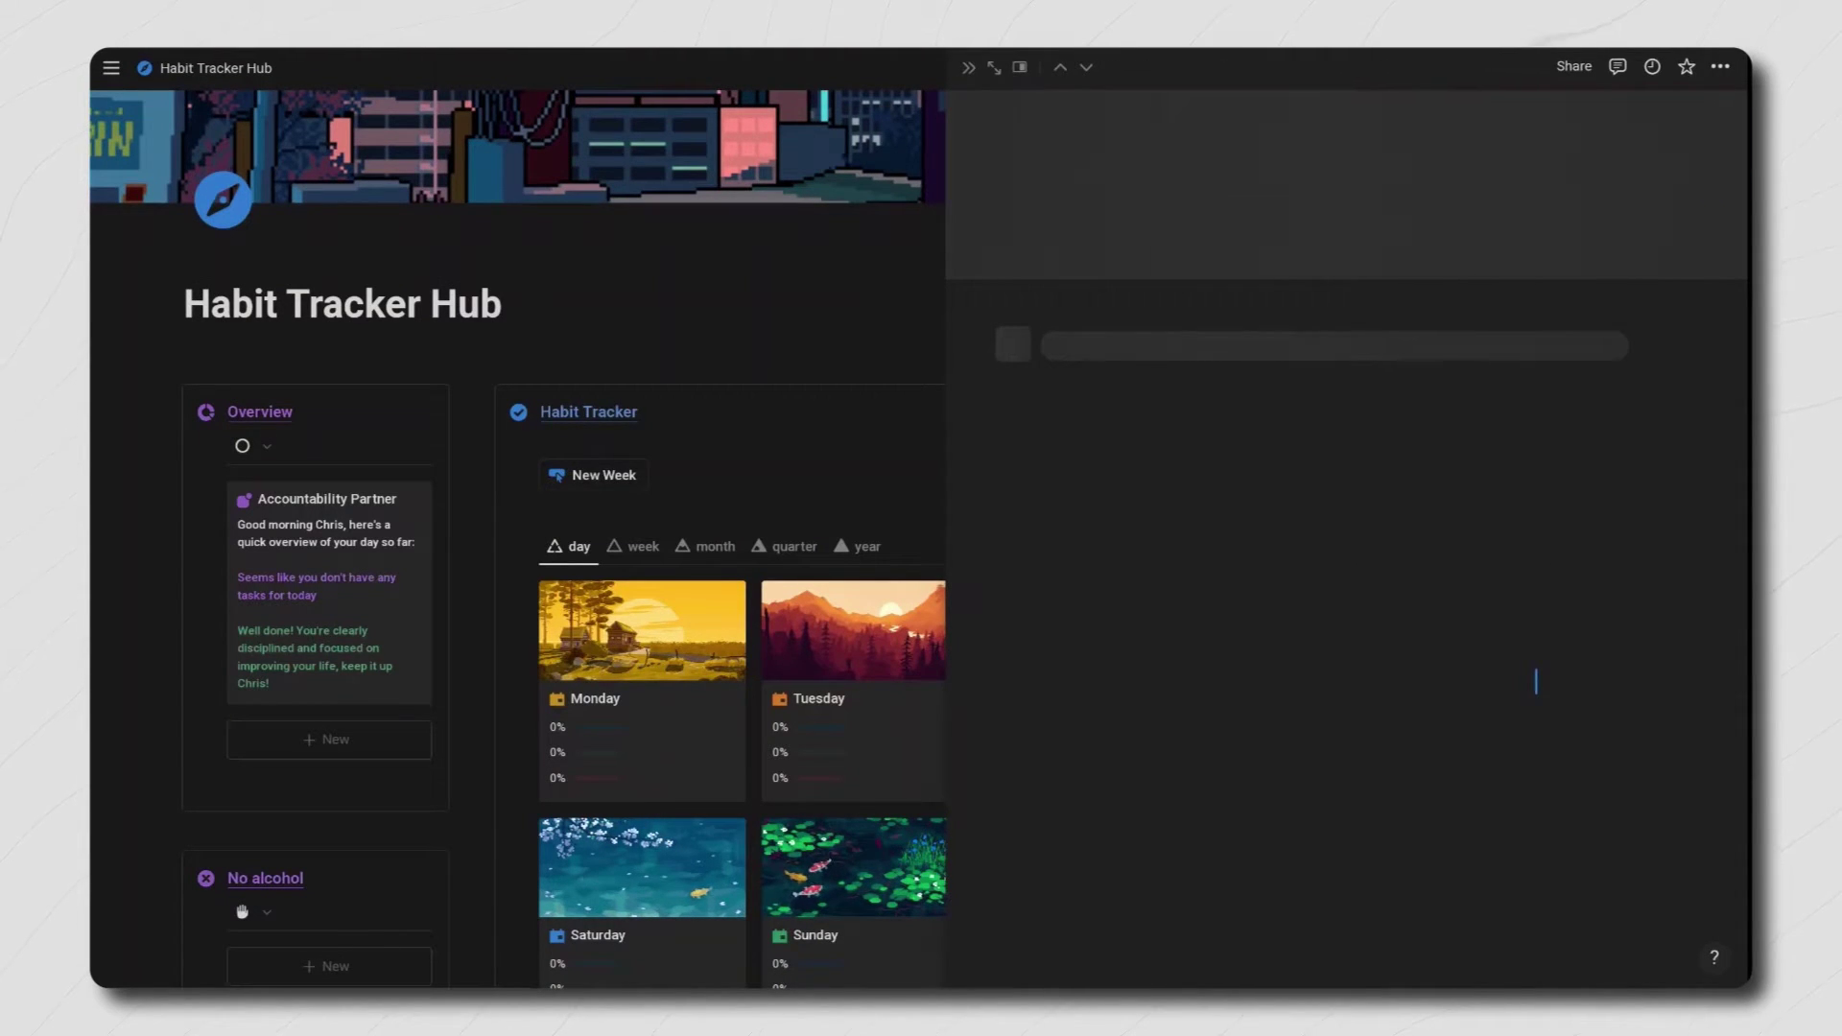
{"action": "scroll", "coordinate": [1538, 687], "scroll_direction": "down", "scroll_amount": 9}
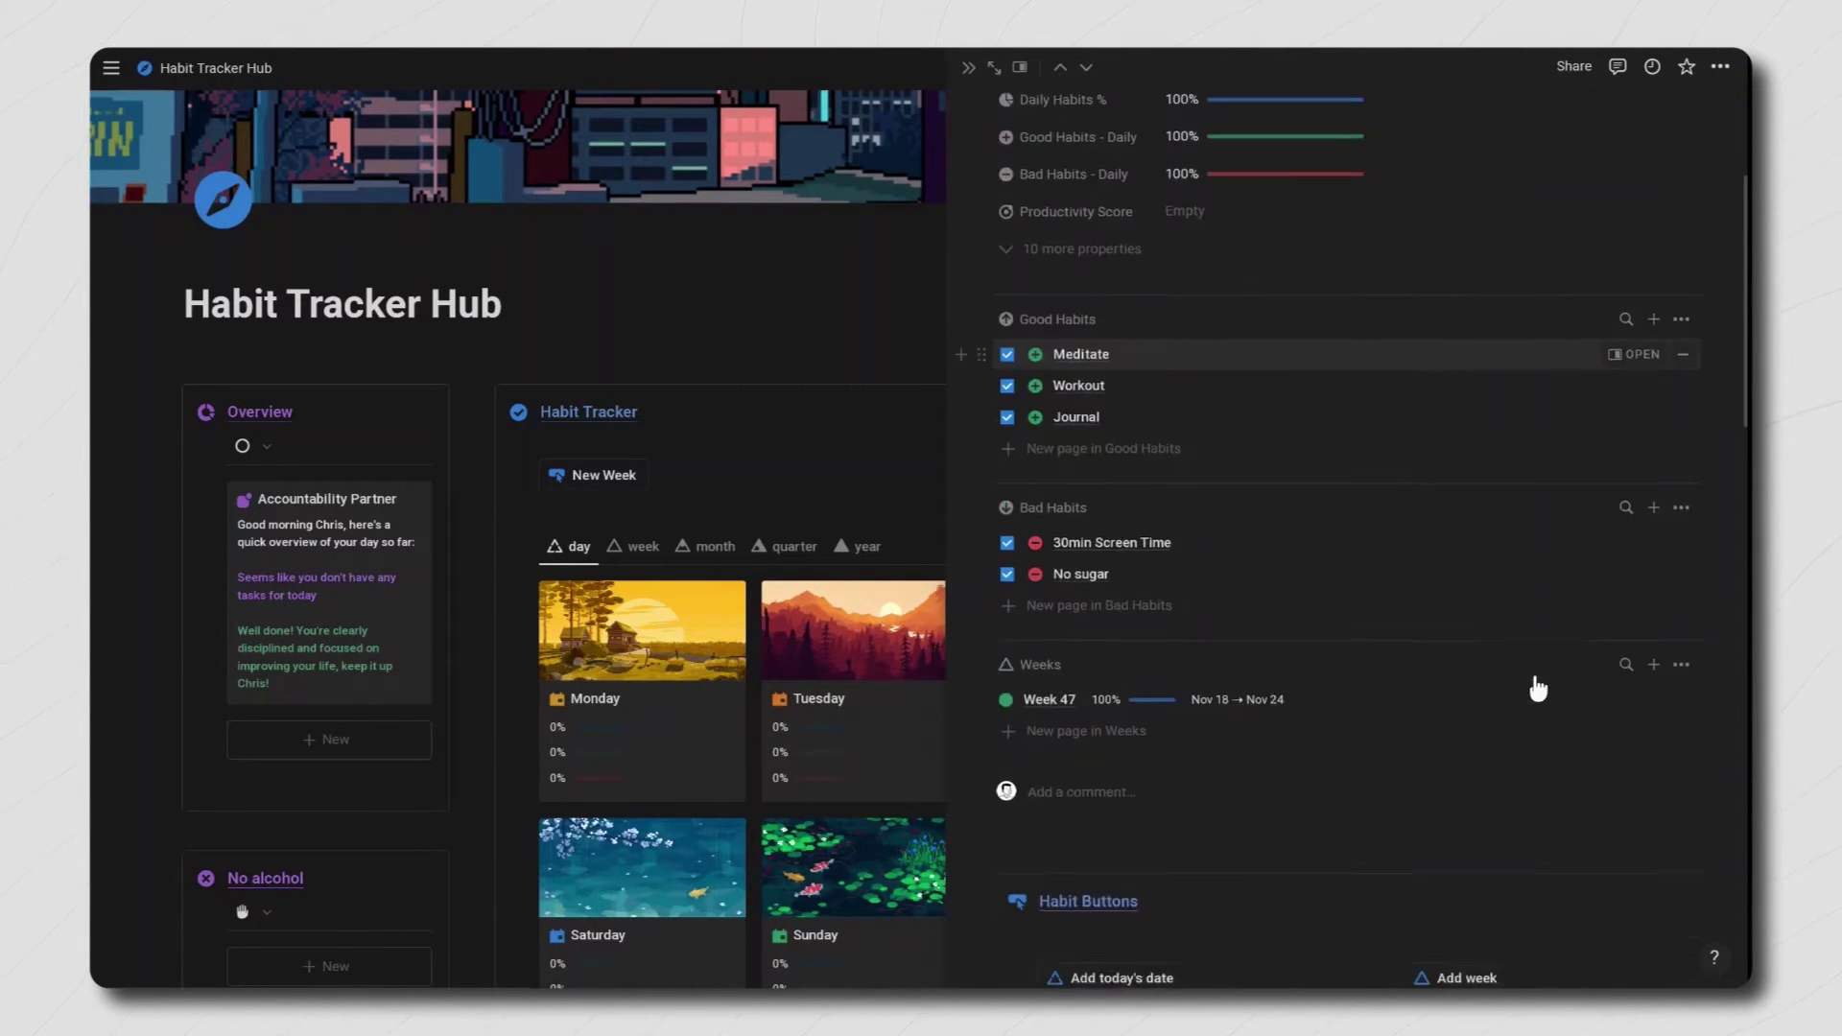
{"action": "scroll", "coordinate": [1538, 687], "scroll_direction": "down", "scroll_amount": 5}
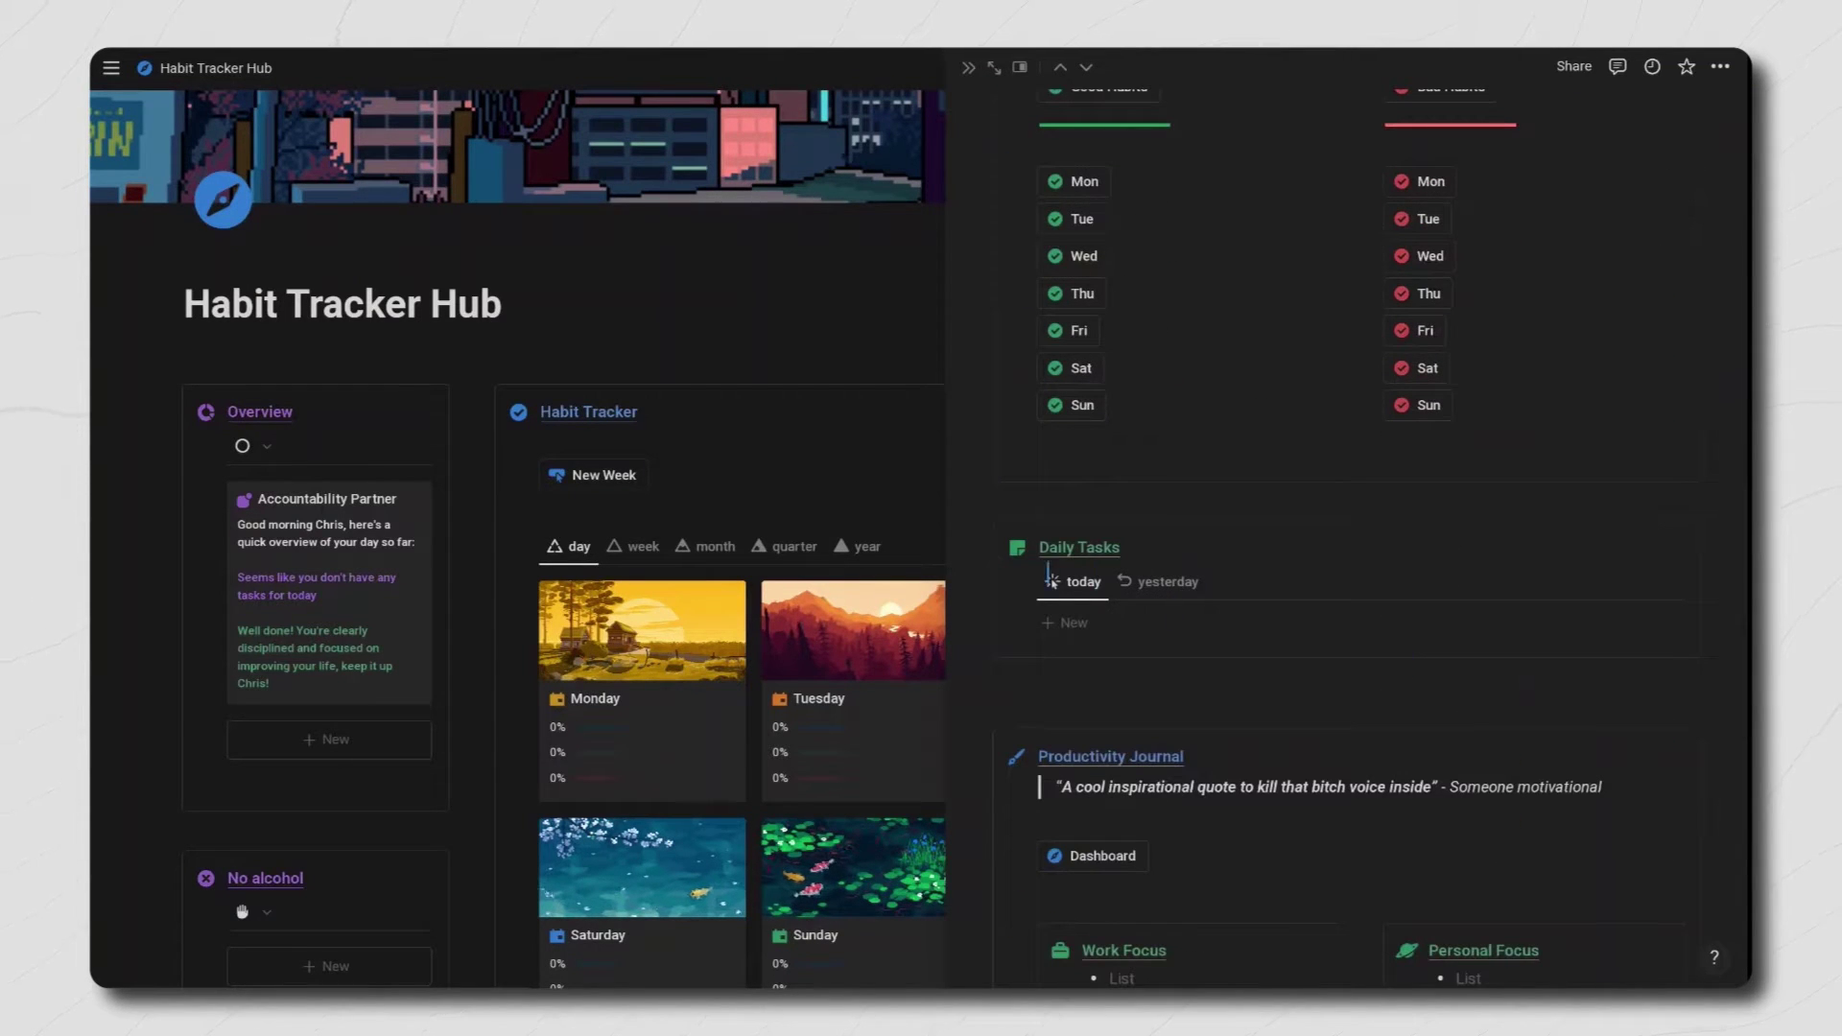
{"action": "left_click", "coordinate": [1122, 625]}
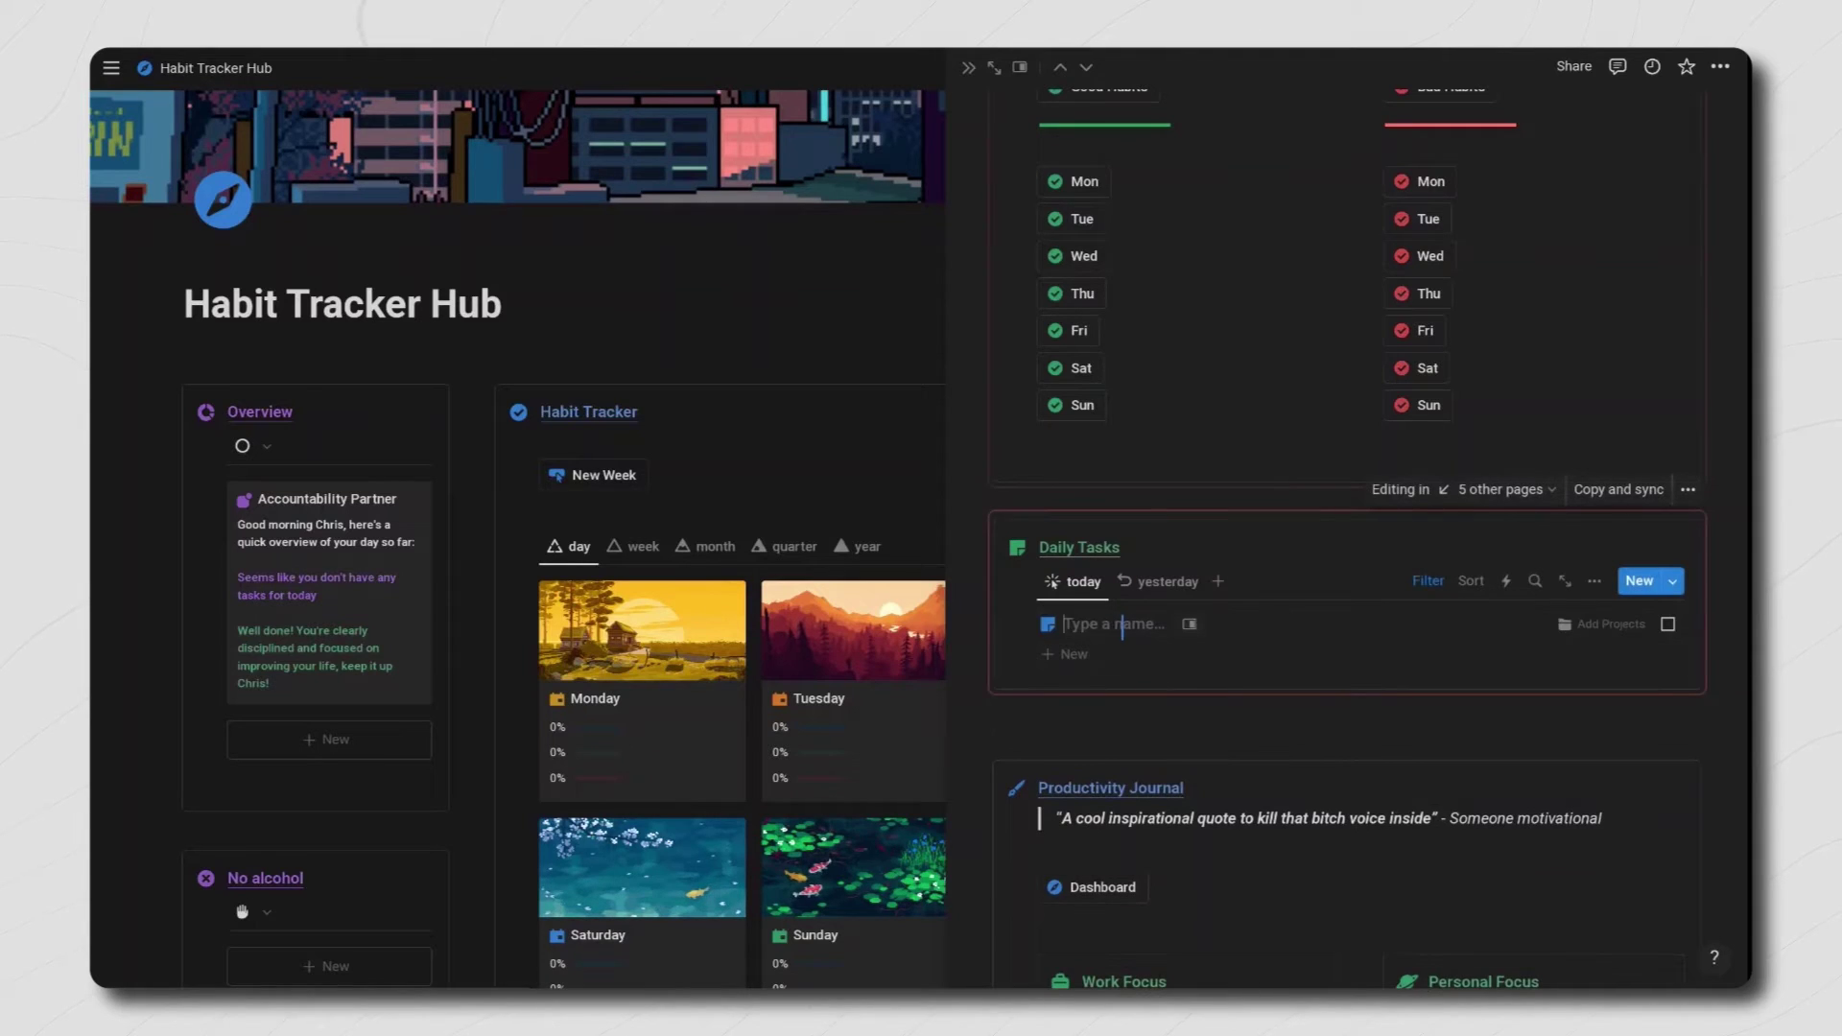
{"action": "type", "text": "Task 1"}
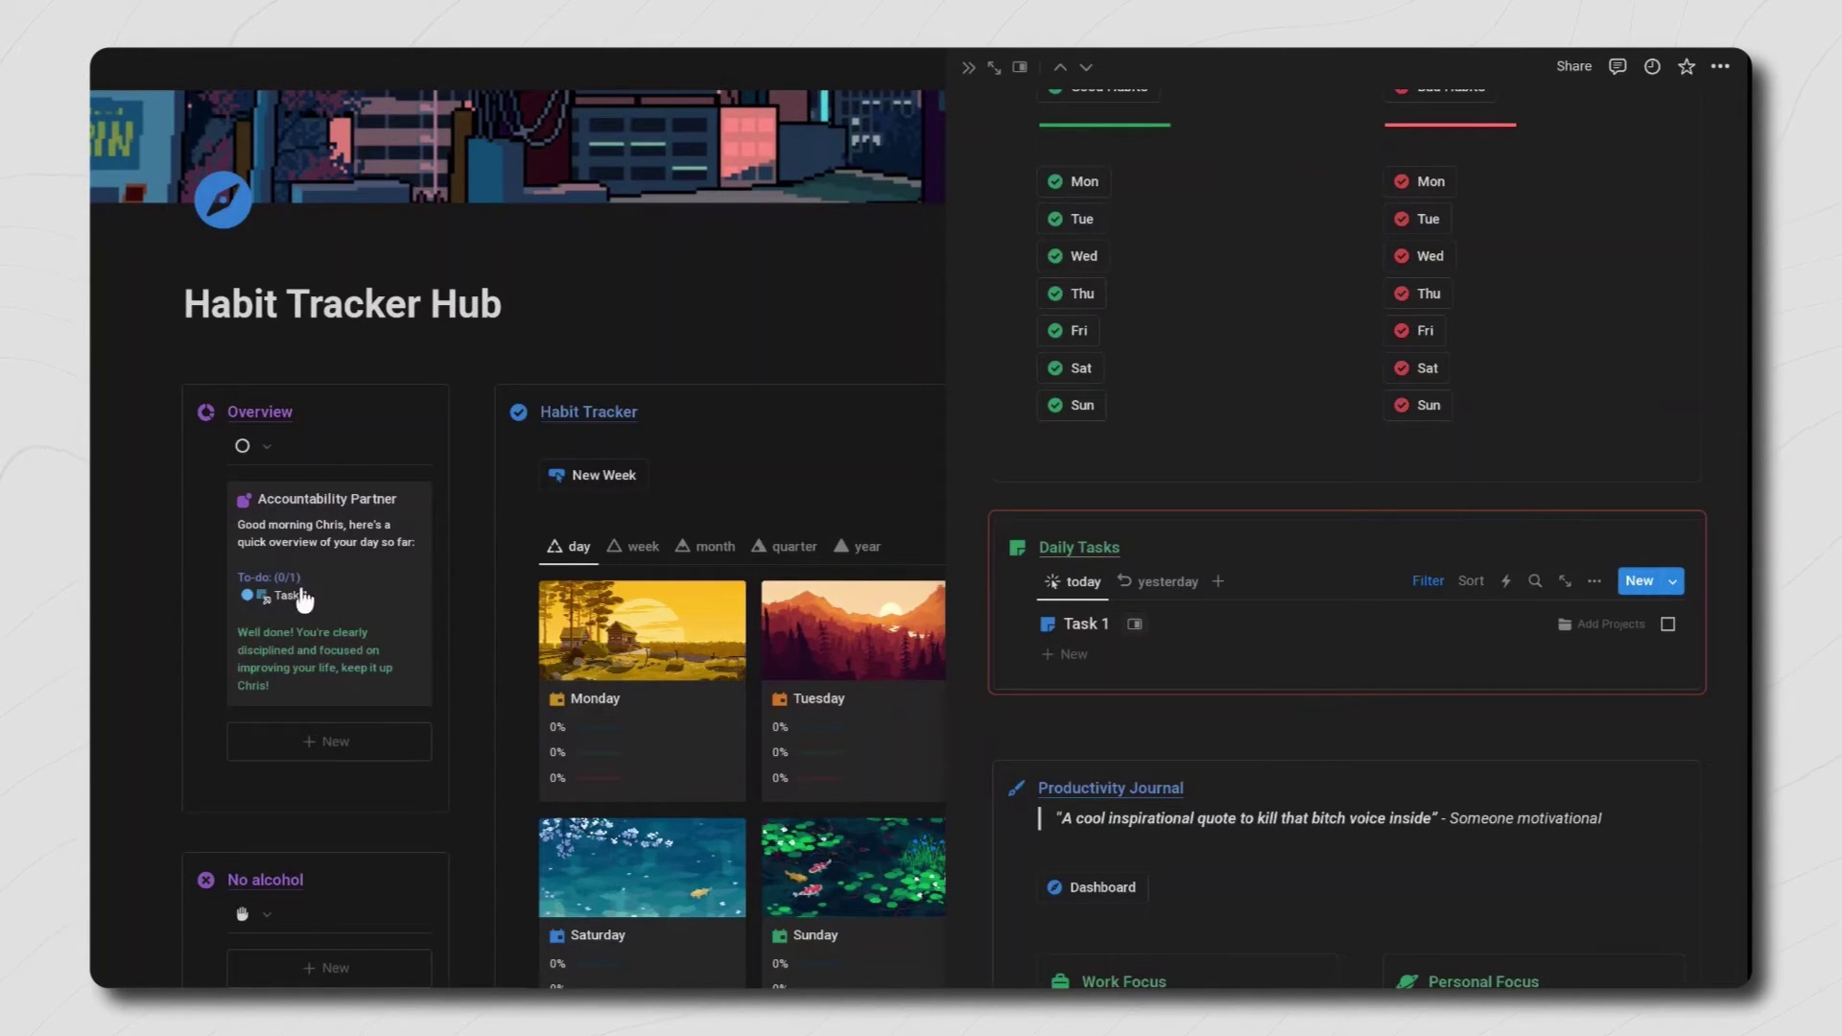
Step: Link Task 1 to a newly created project called New Project and return to the hub
{"action": "left_click", "coordinate": [1601, 625]}
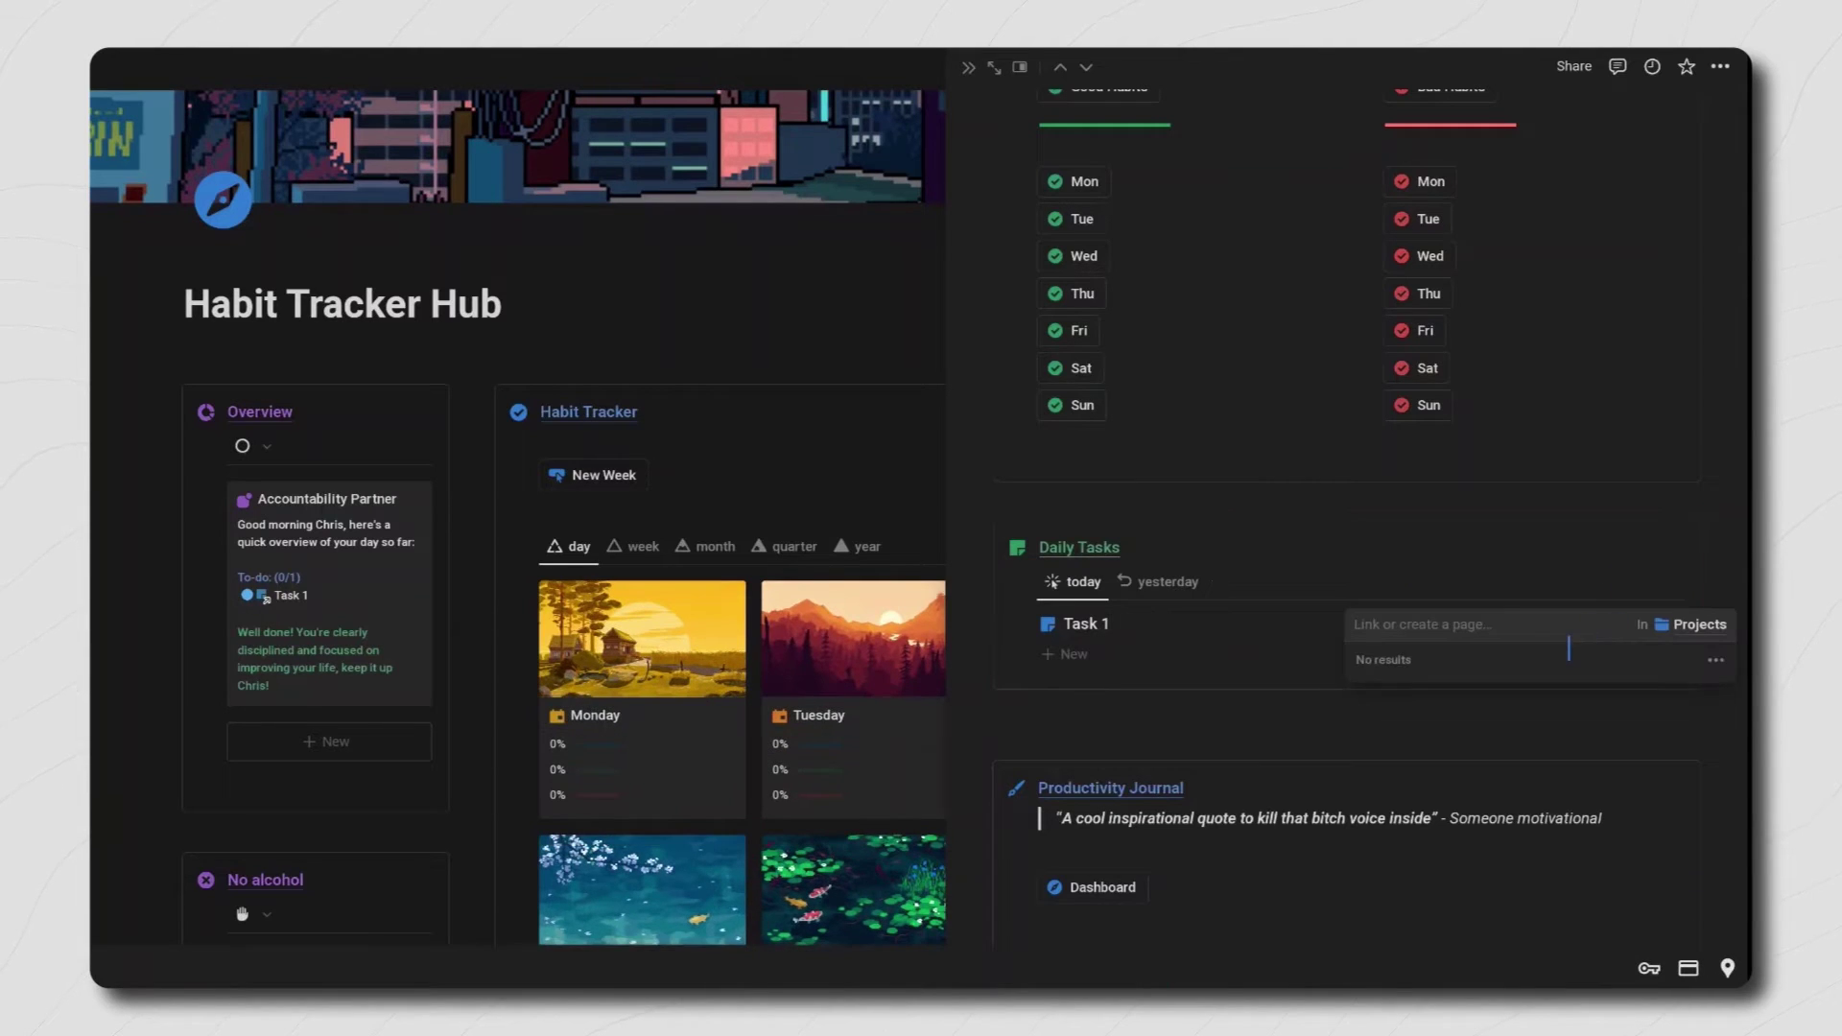
{"action": "type", "text": "New Project"}
{"action": "left_click", "coordinate": [1546, 691]}
{"action": "left_click", "coordinate": [1282, 642]}
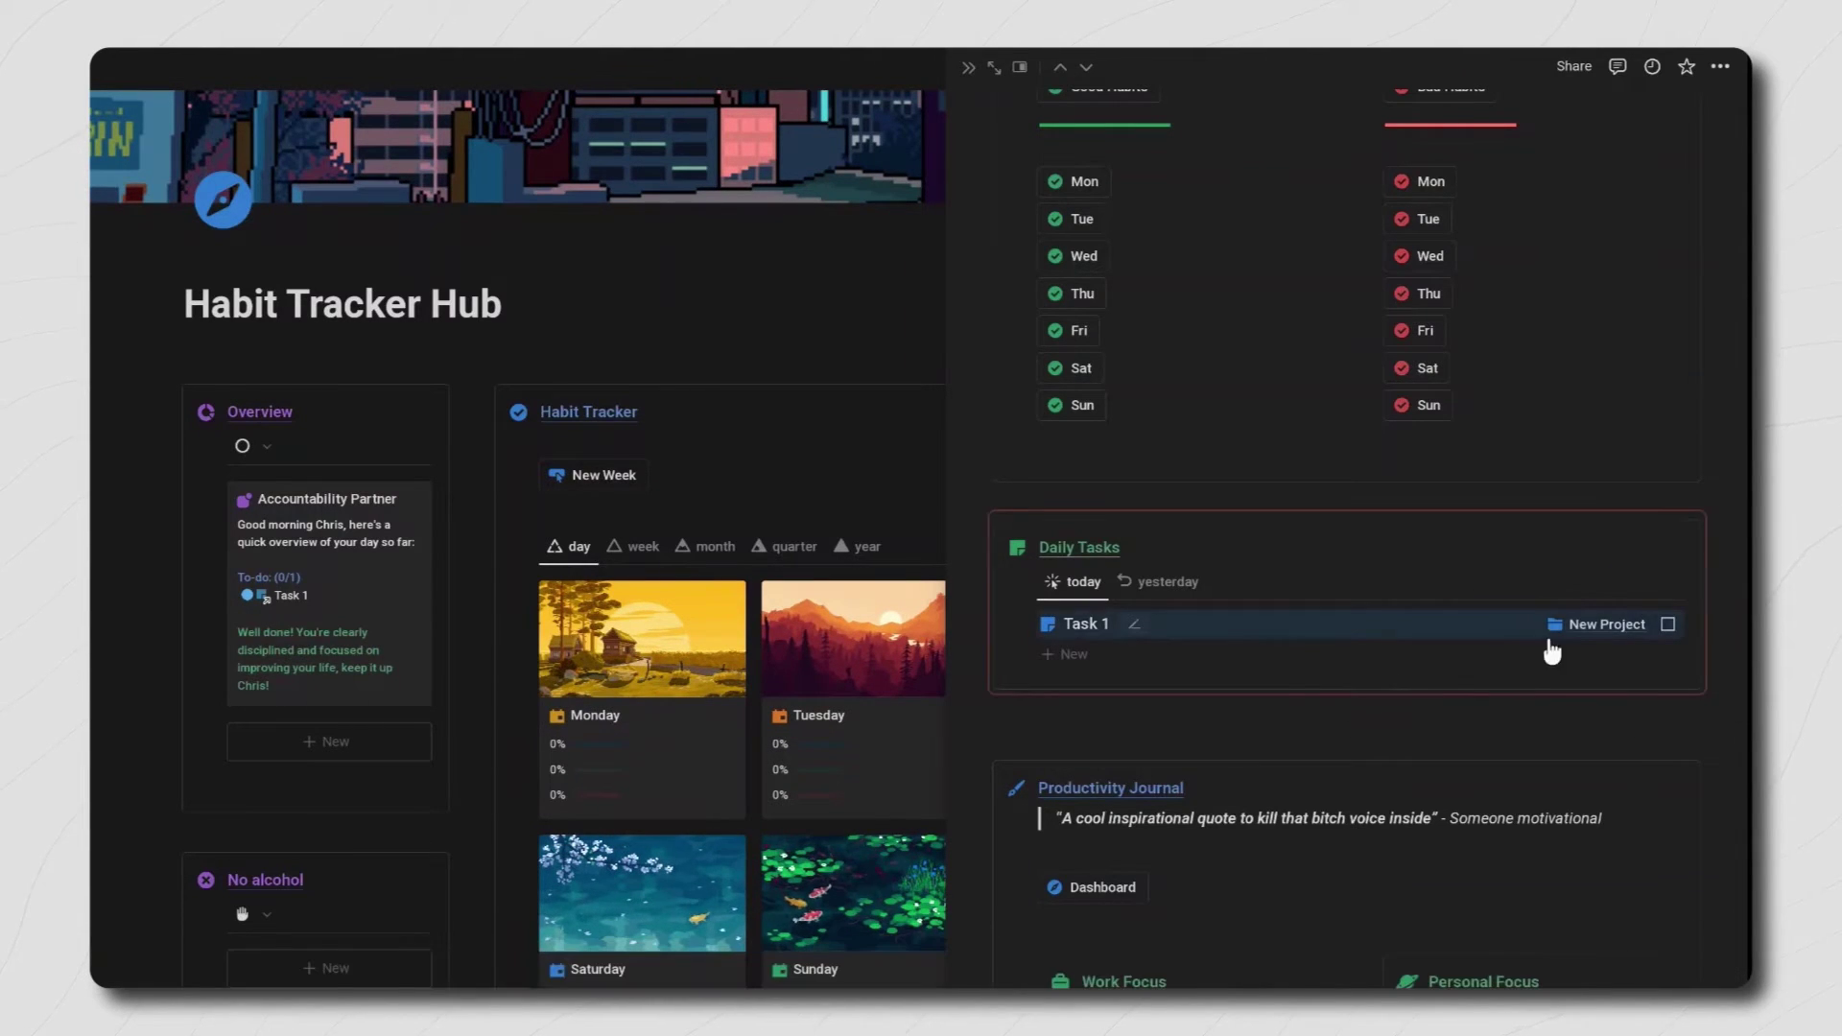
{"action": "key", "text": "Escape"}
{"action": "scroll", "coordinate": [1056, 720], "scroll_direction": "down", "scroll_amount": 8}
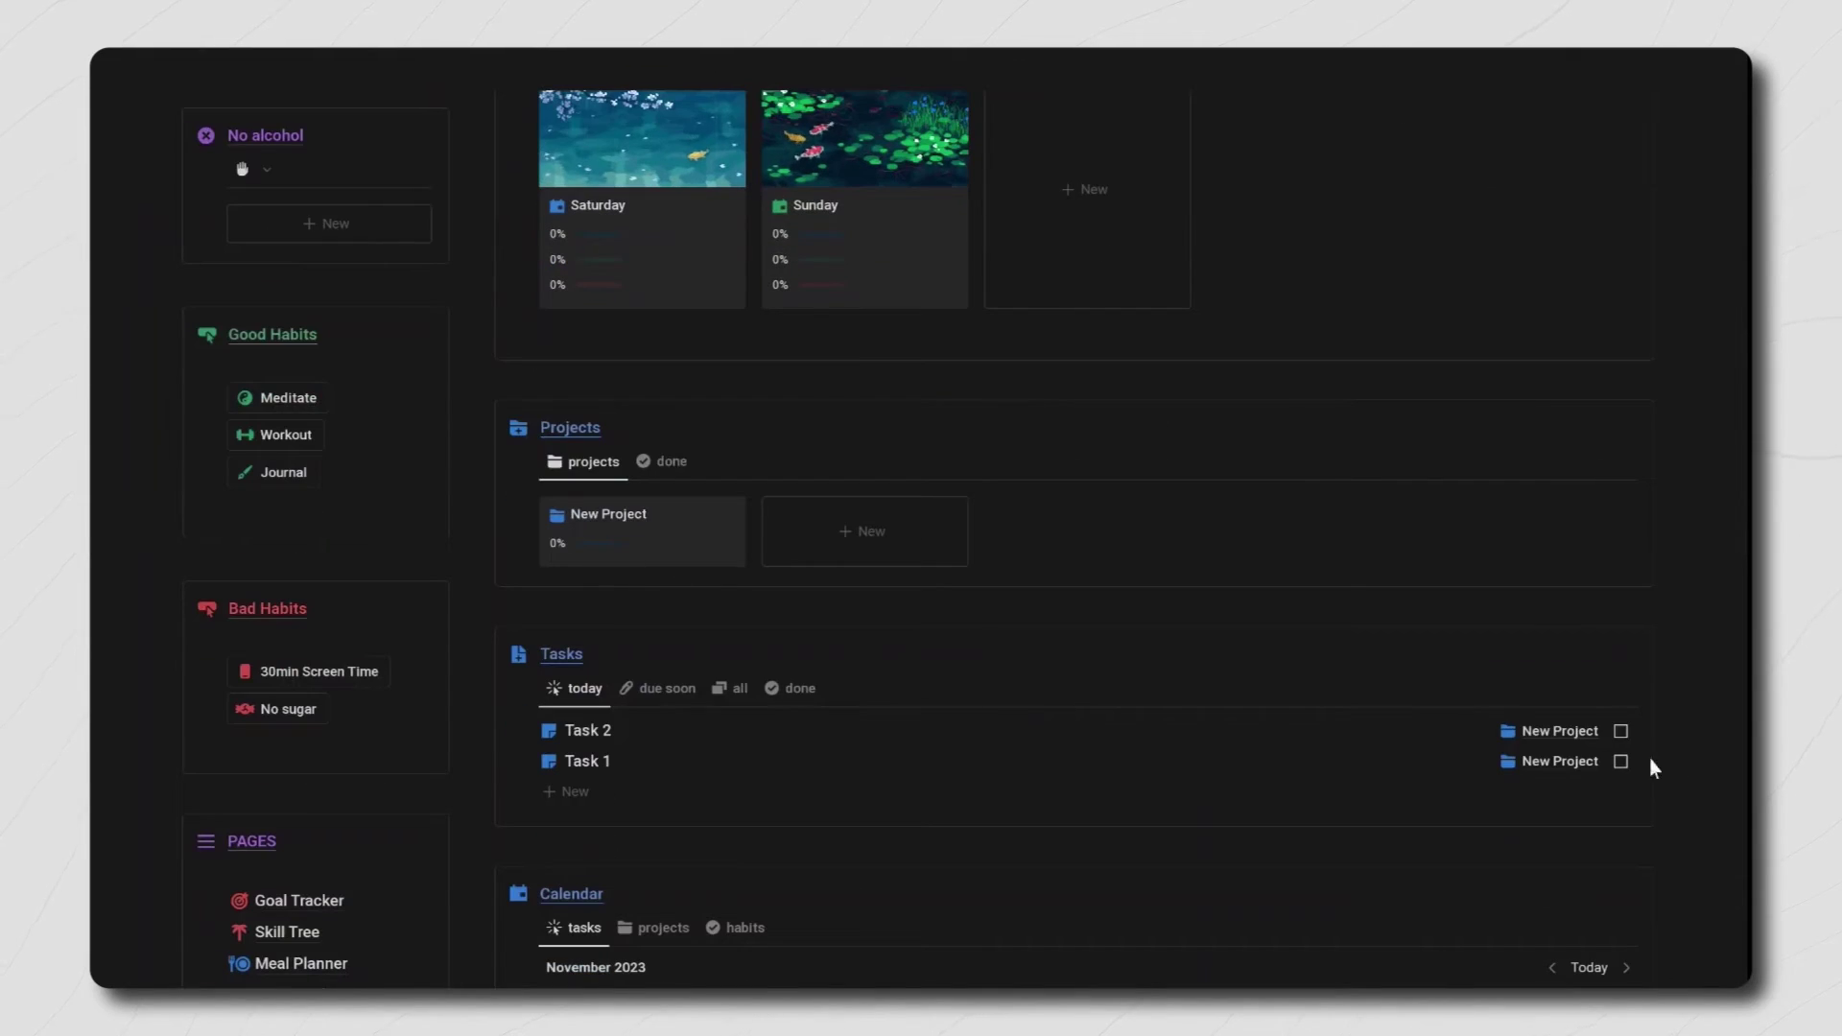
Step: Check off Task 2 as done, then drag the Task 1 card on the calendar
{"action": "left_click", "coordinate": [1622, 732]}
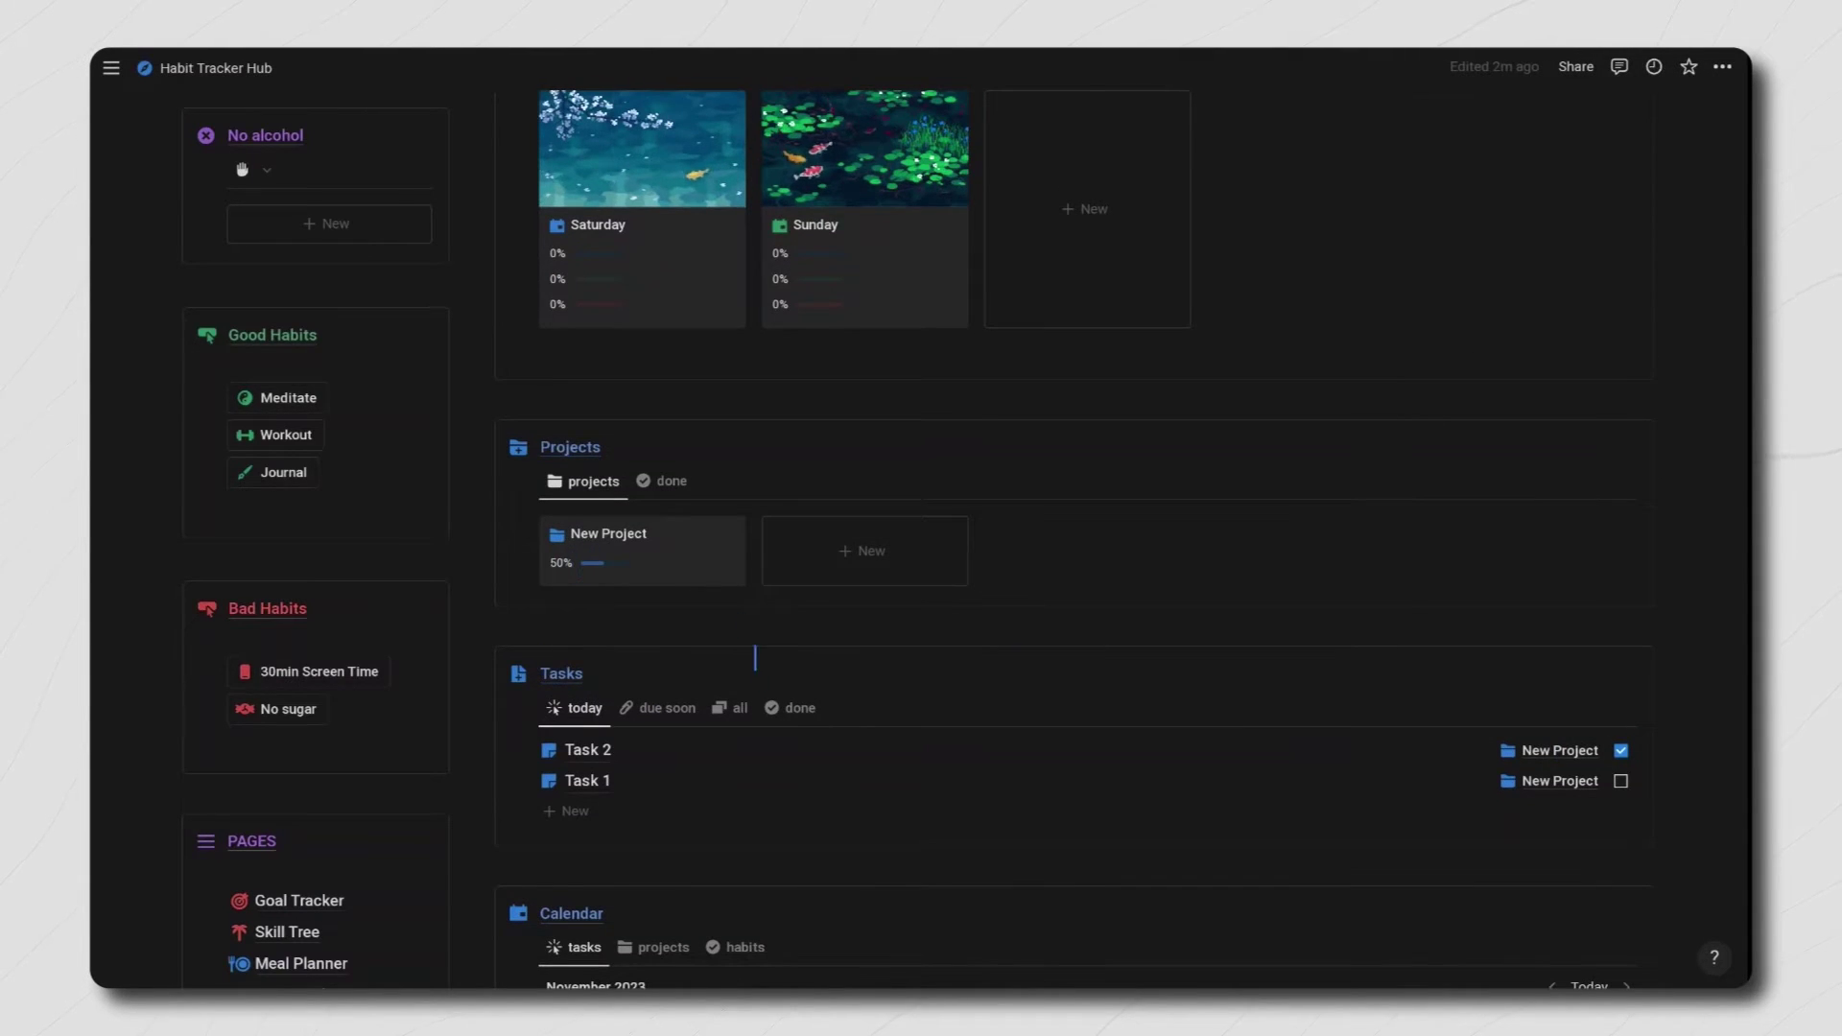
{"action": "scroll", "coordinate": [863, 737], "scroll_direction": "down", "scroll_amount": 8}
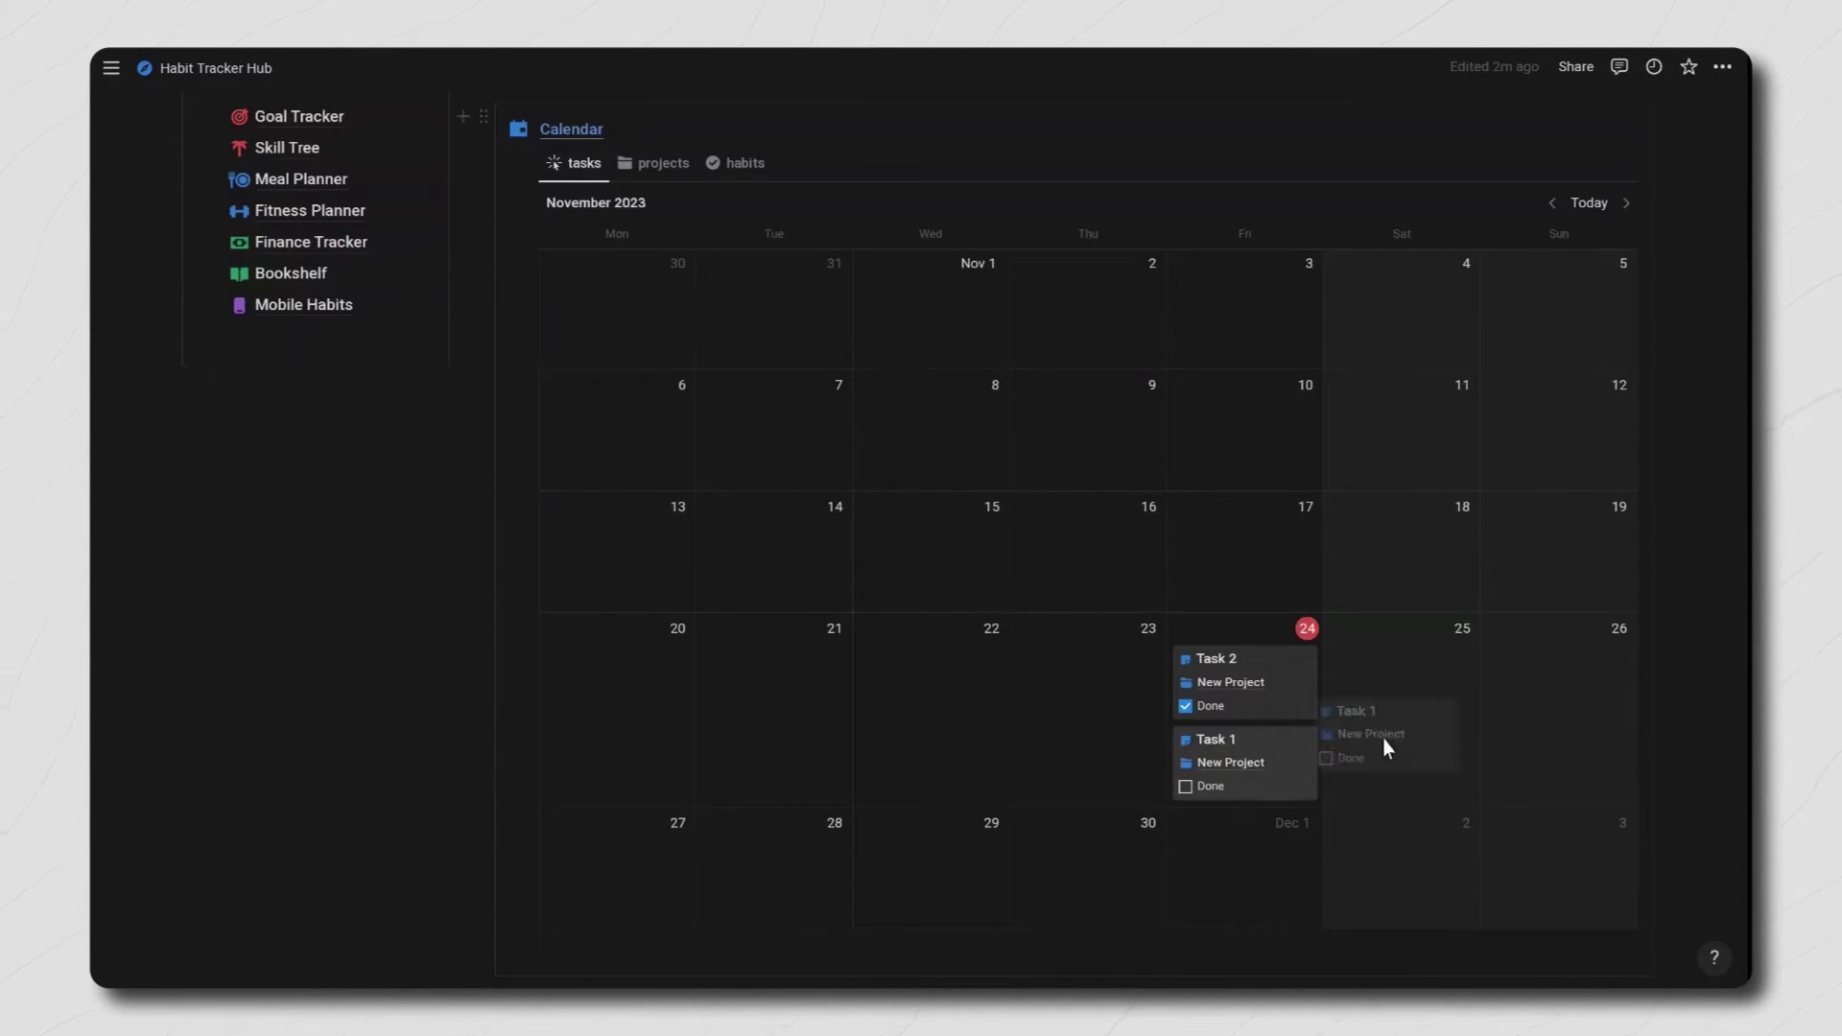
{"action": "left_click_drag", "start_coordinate": [1384, 739], "coordinate": [1430, 764]}
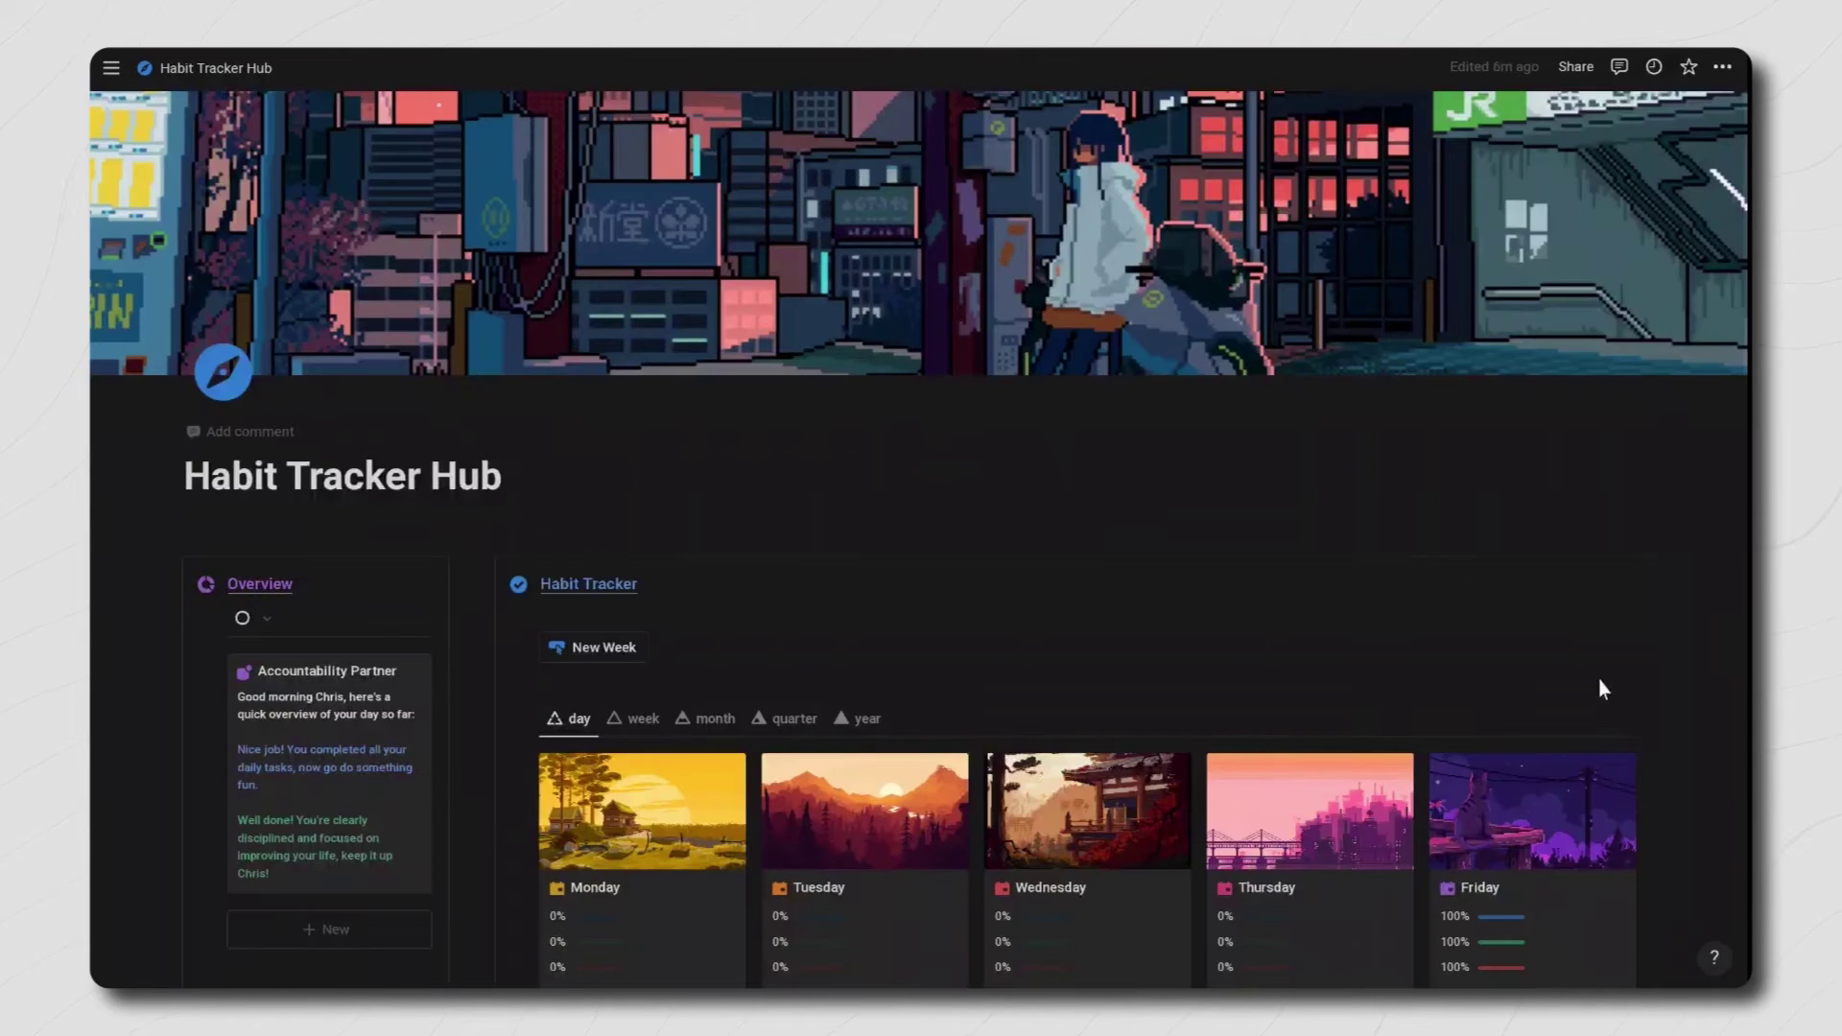
Step: On Friday's page, start entries in the Work Focus, Personal Focus, Notes, Reflection and Storyworthy Moment lists
{"action": "scroll", "coordinate": [1612, 691], "scroll_direction": "down", "scroll_amount": 2}
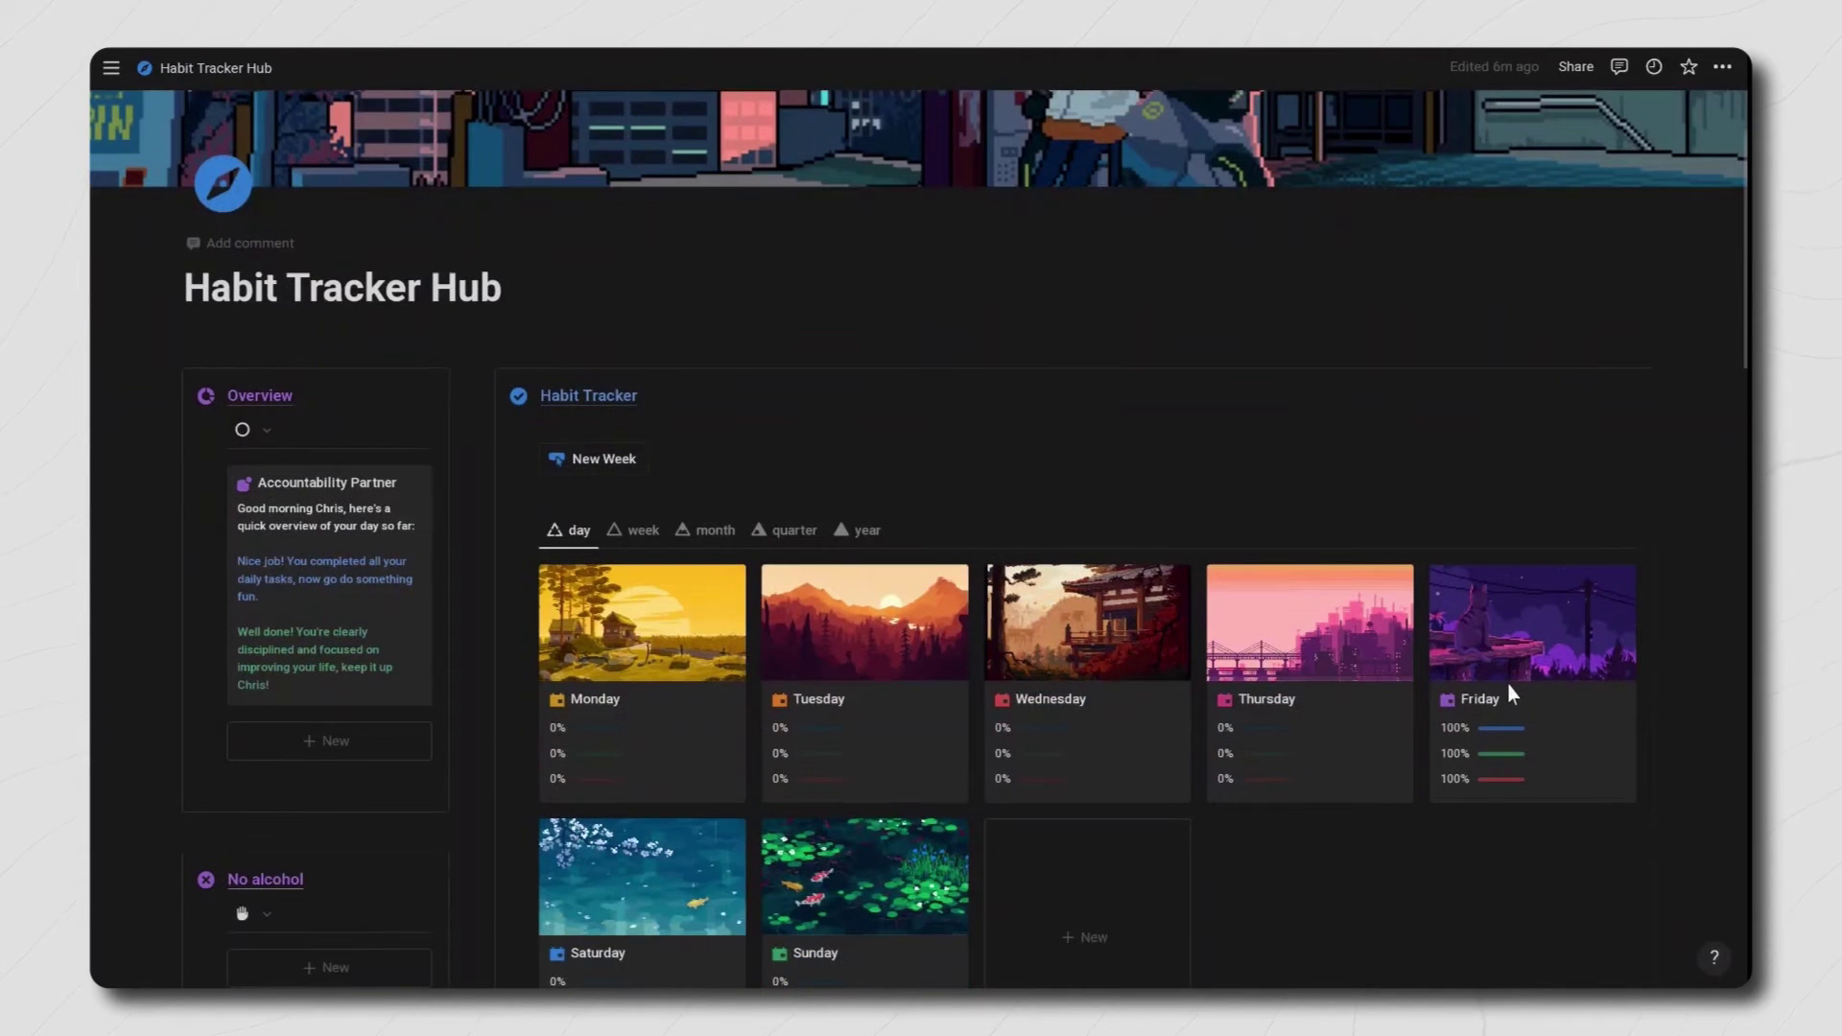
{"action": "left_click", "coordinate": [1521, 650]}
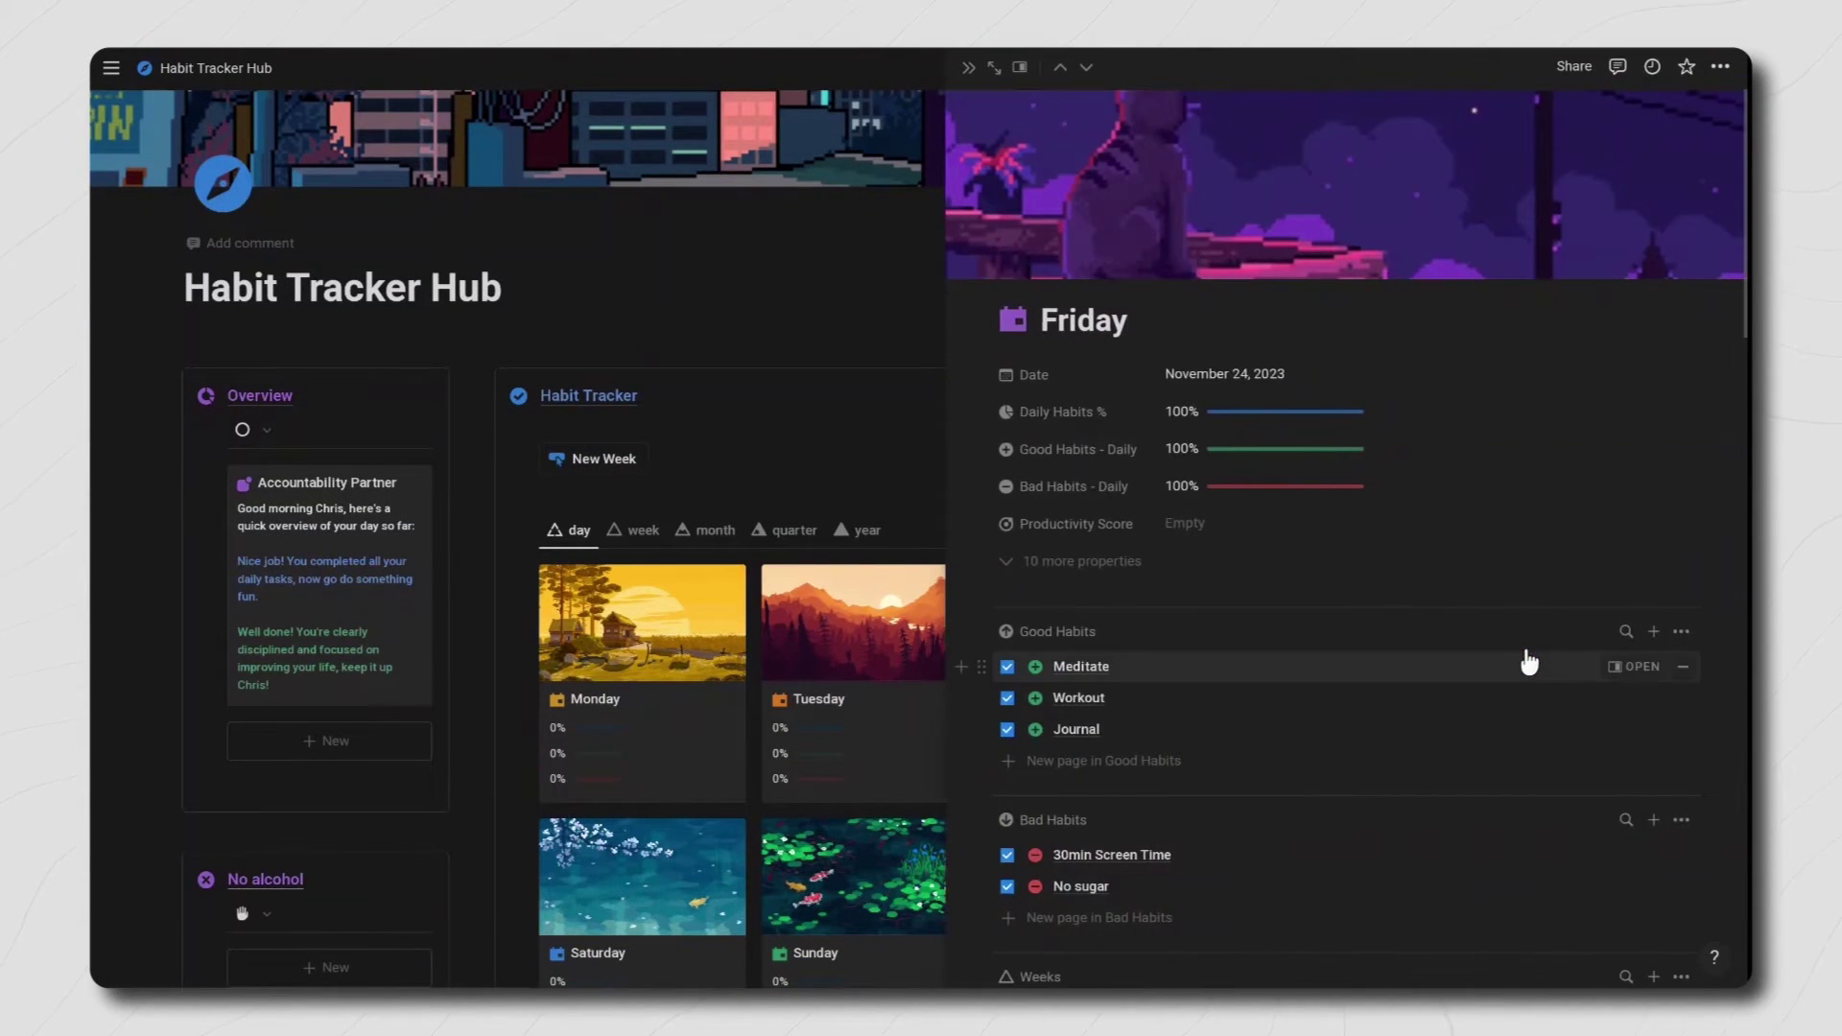
{"action": "scroll", "coordinate": [1532, 664], "scroll_direction": "down", "scroll_amount": 10}
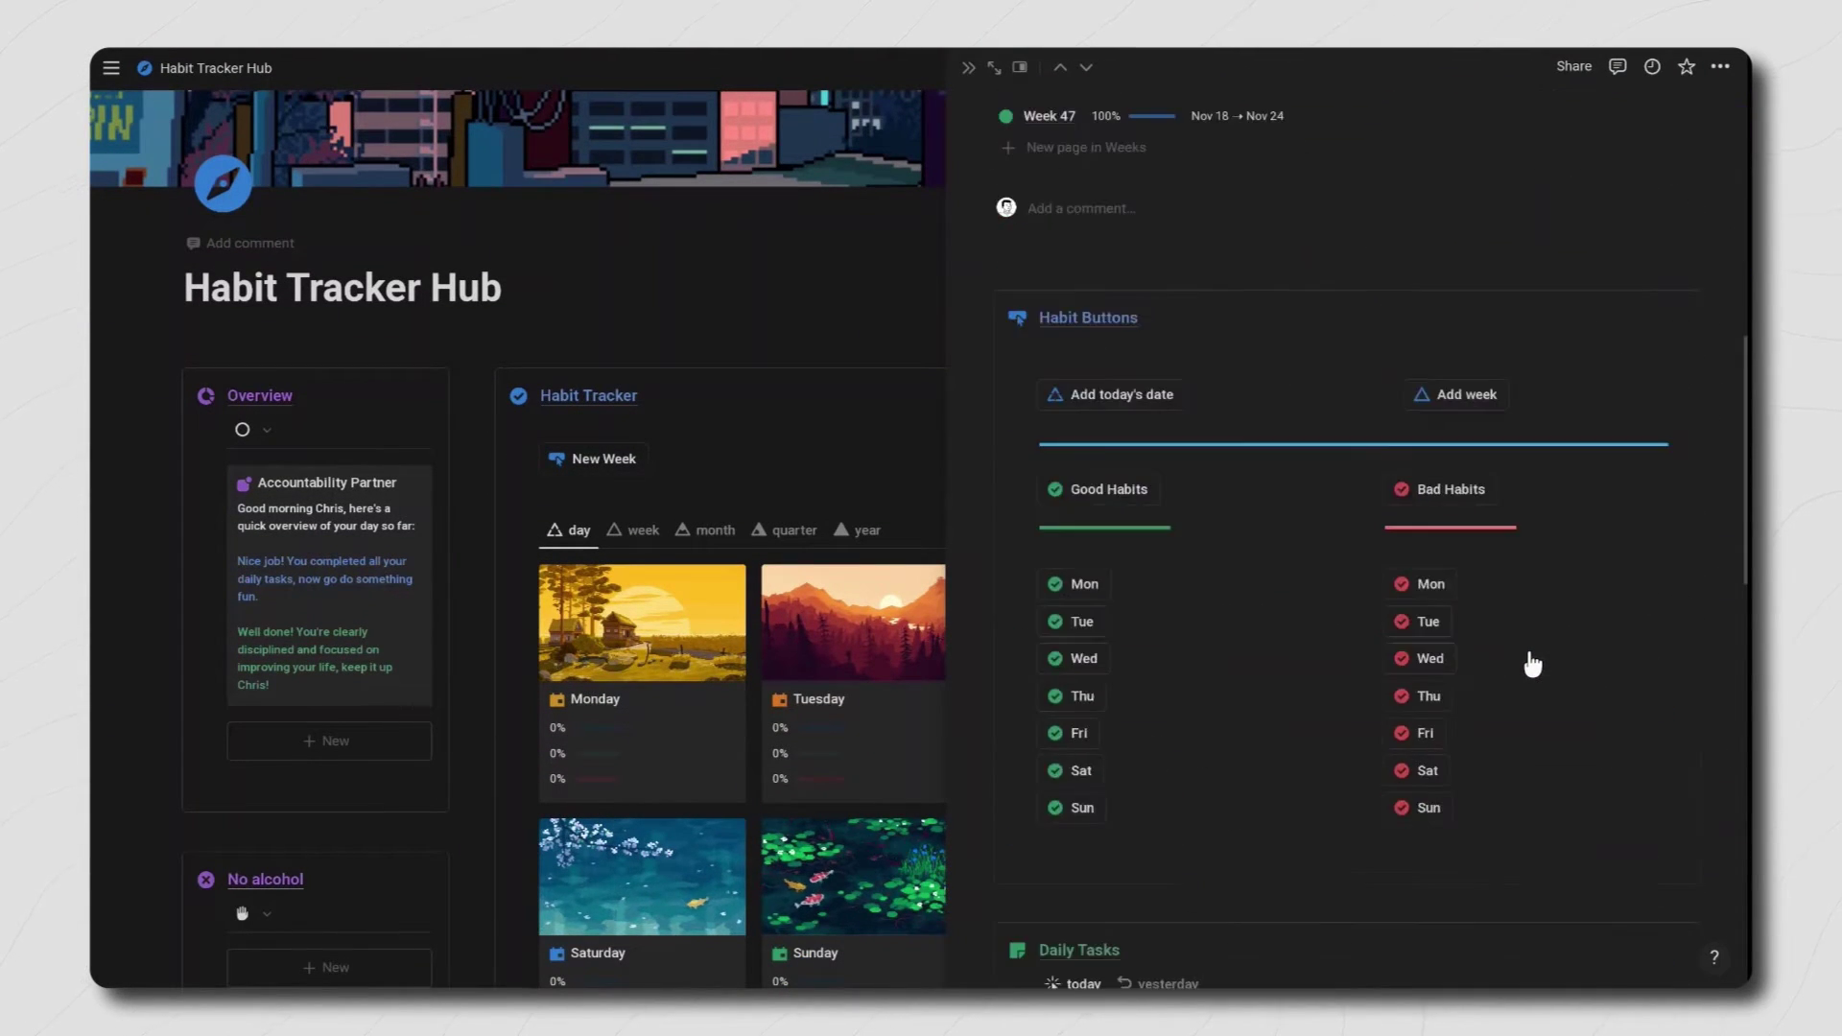
{"action": "scroll", "coordinate": [1533, 664], "scroll_direction": "down", "scroll_amount": 10}
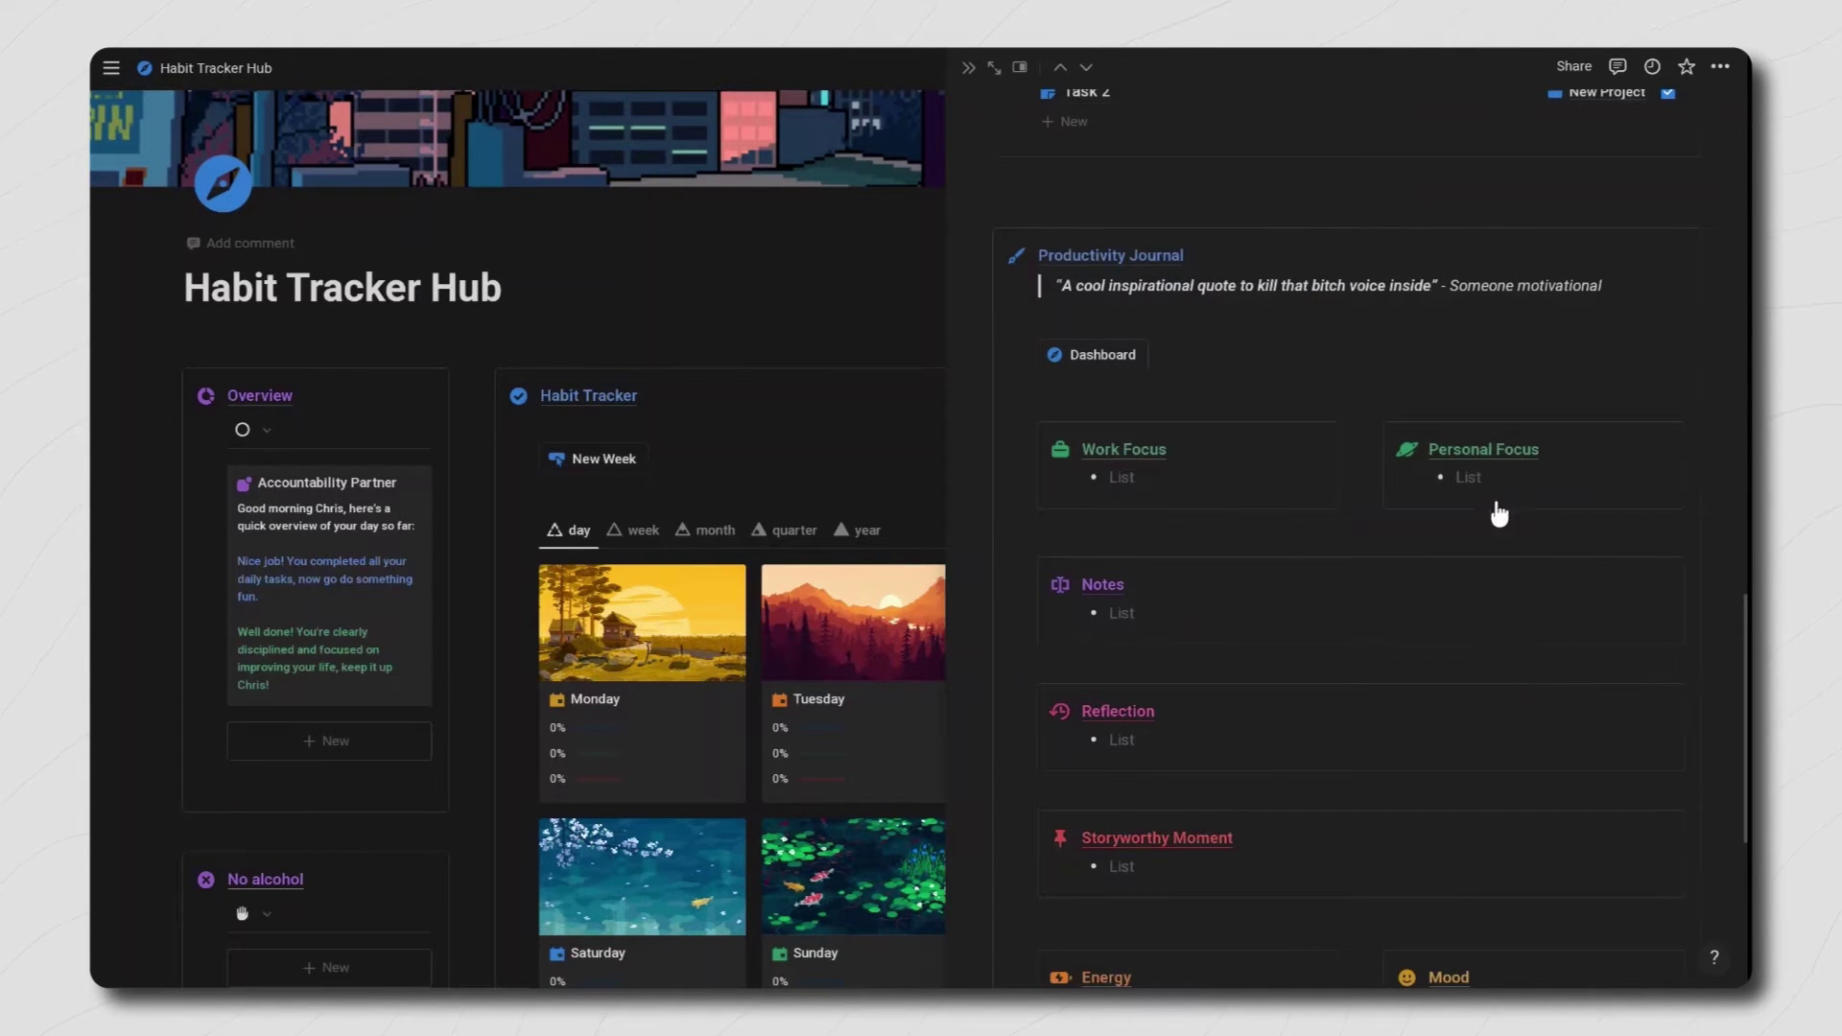
{"action": "left_click", "coordinate": [1200, 477]}
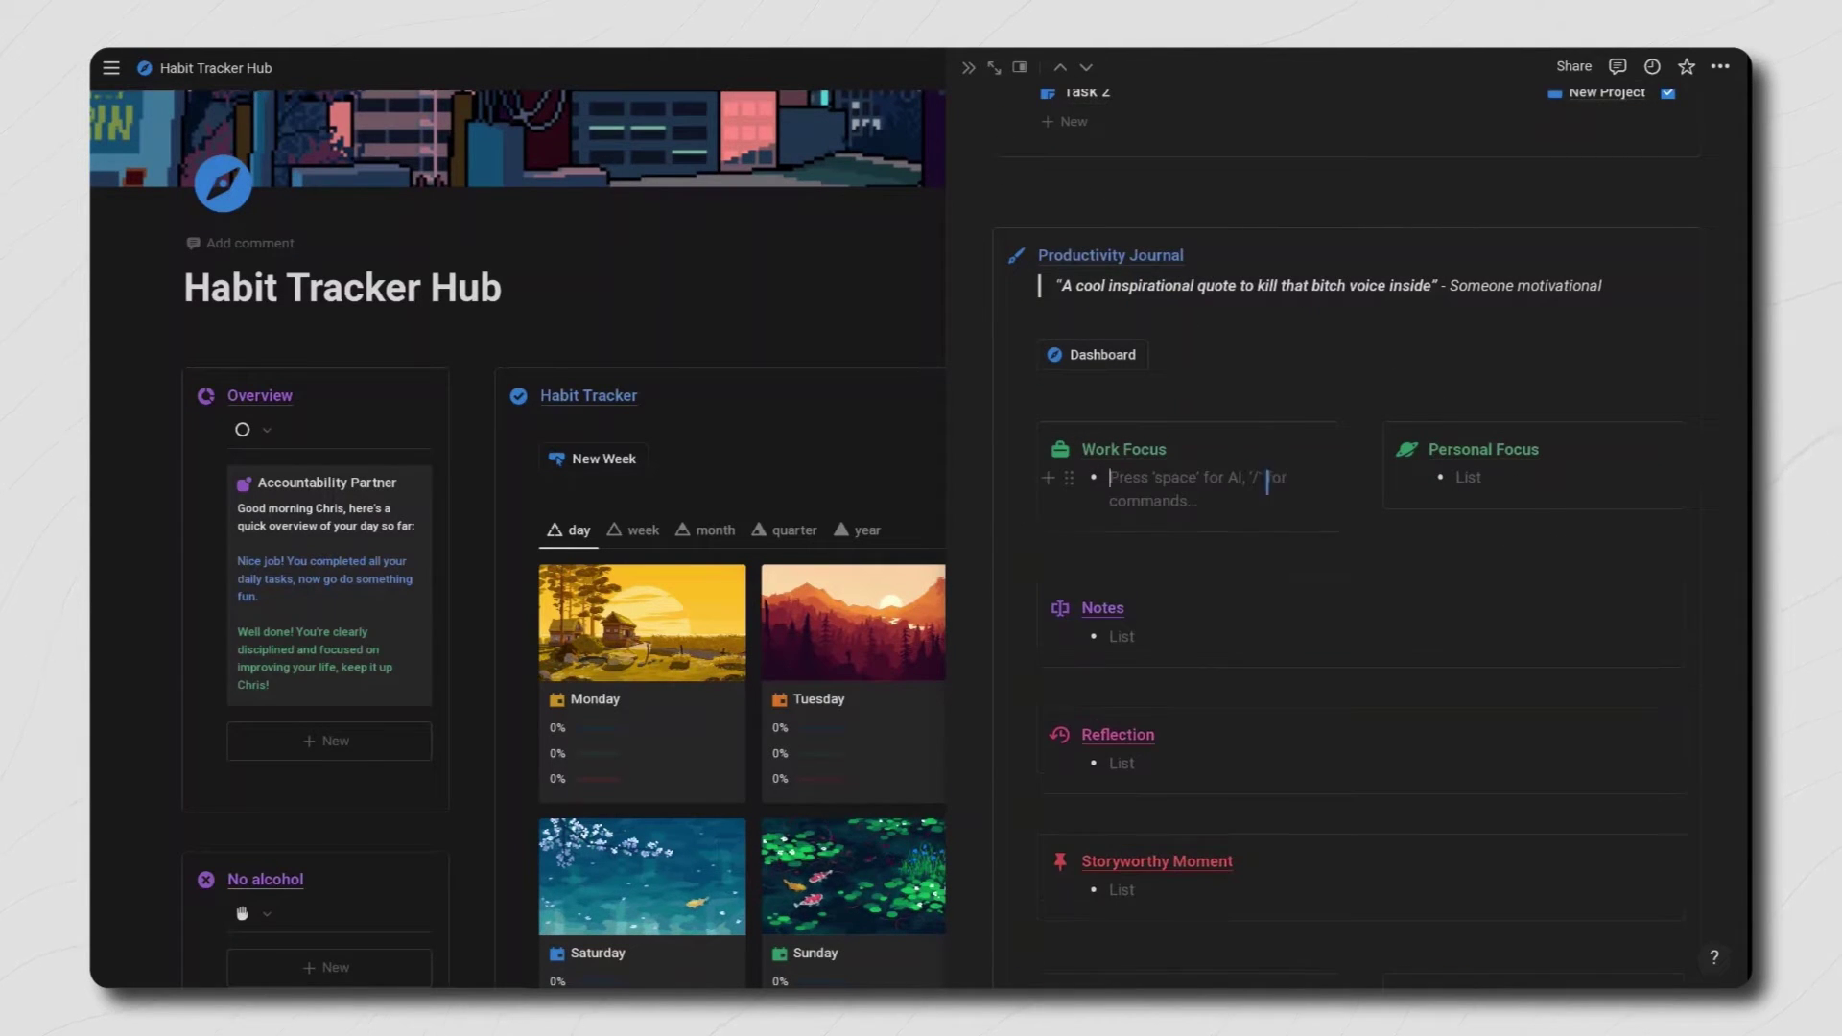
{"action": "left_click", "coordinate": [1449, 486]}
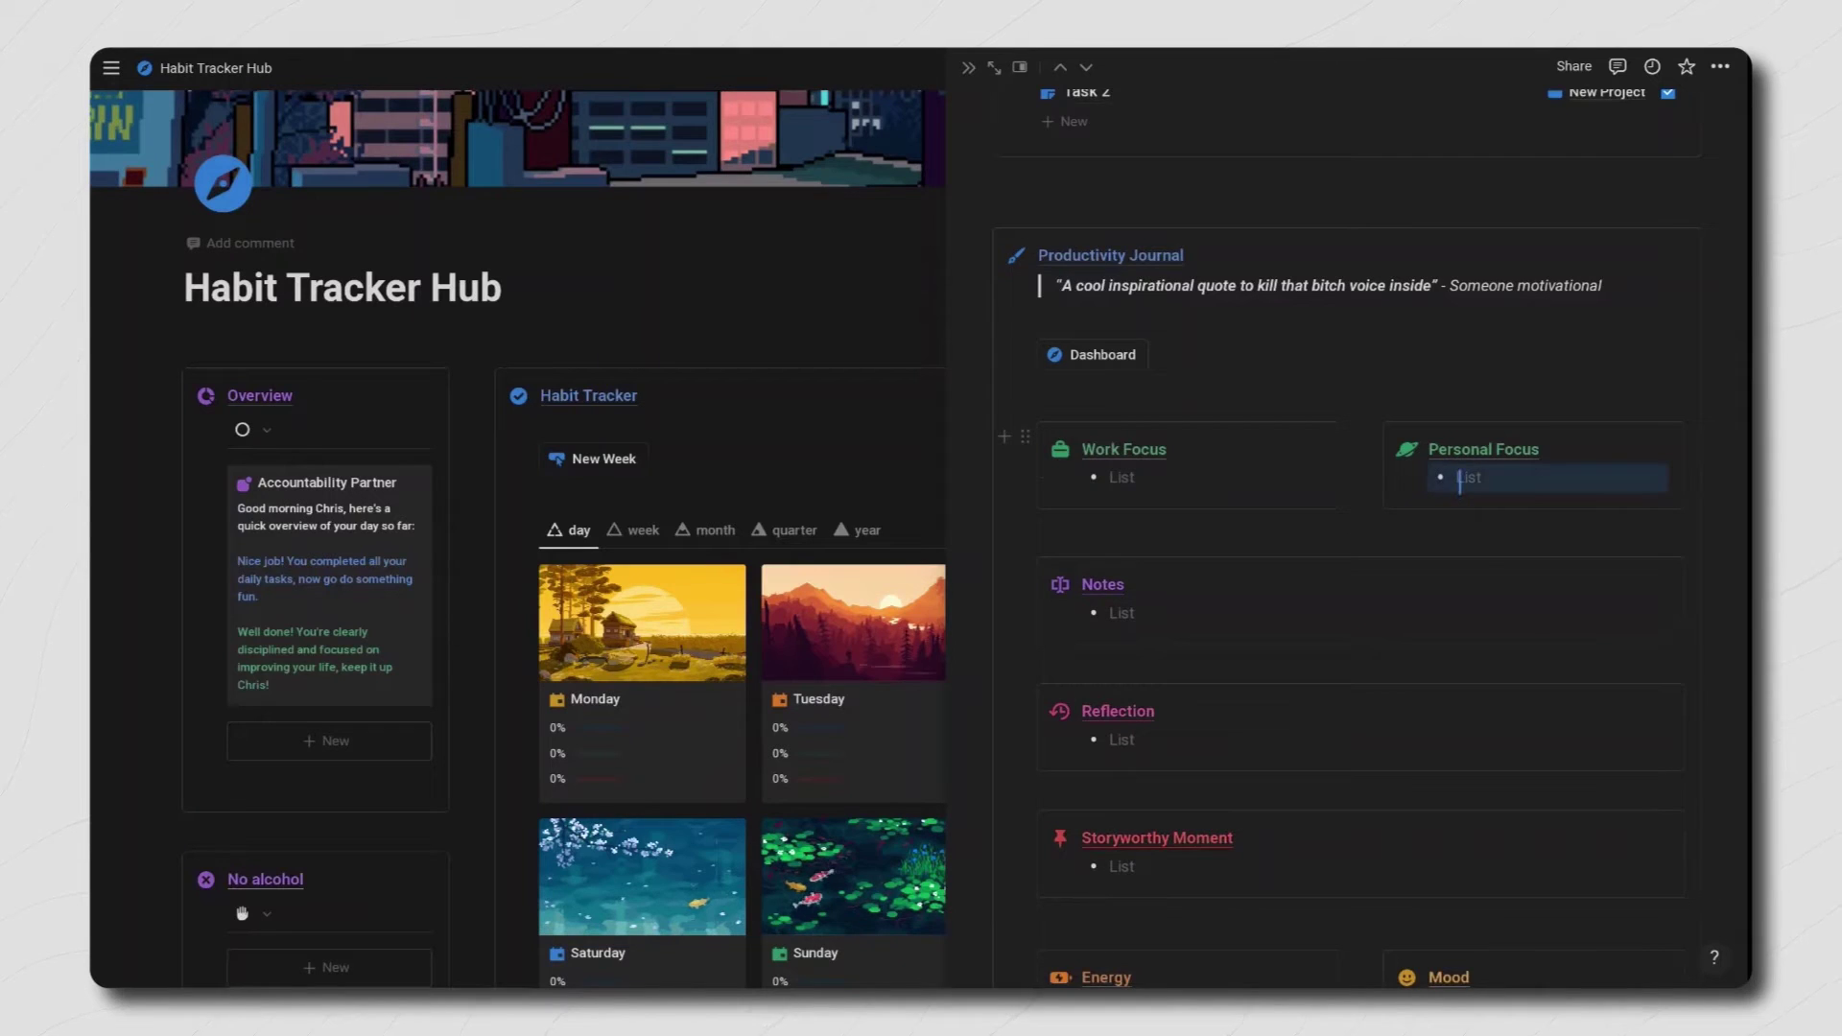
{"action": "scroll", "coordinate": [1159, 474], "scroll_direction": "down", "scroll_amount": 2}
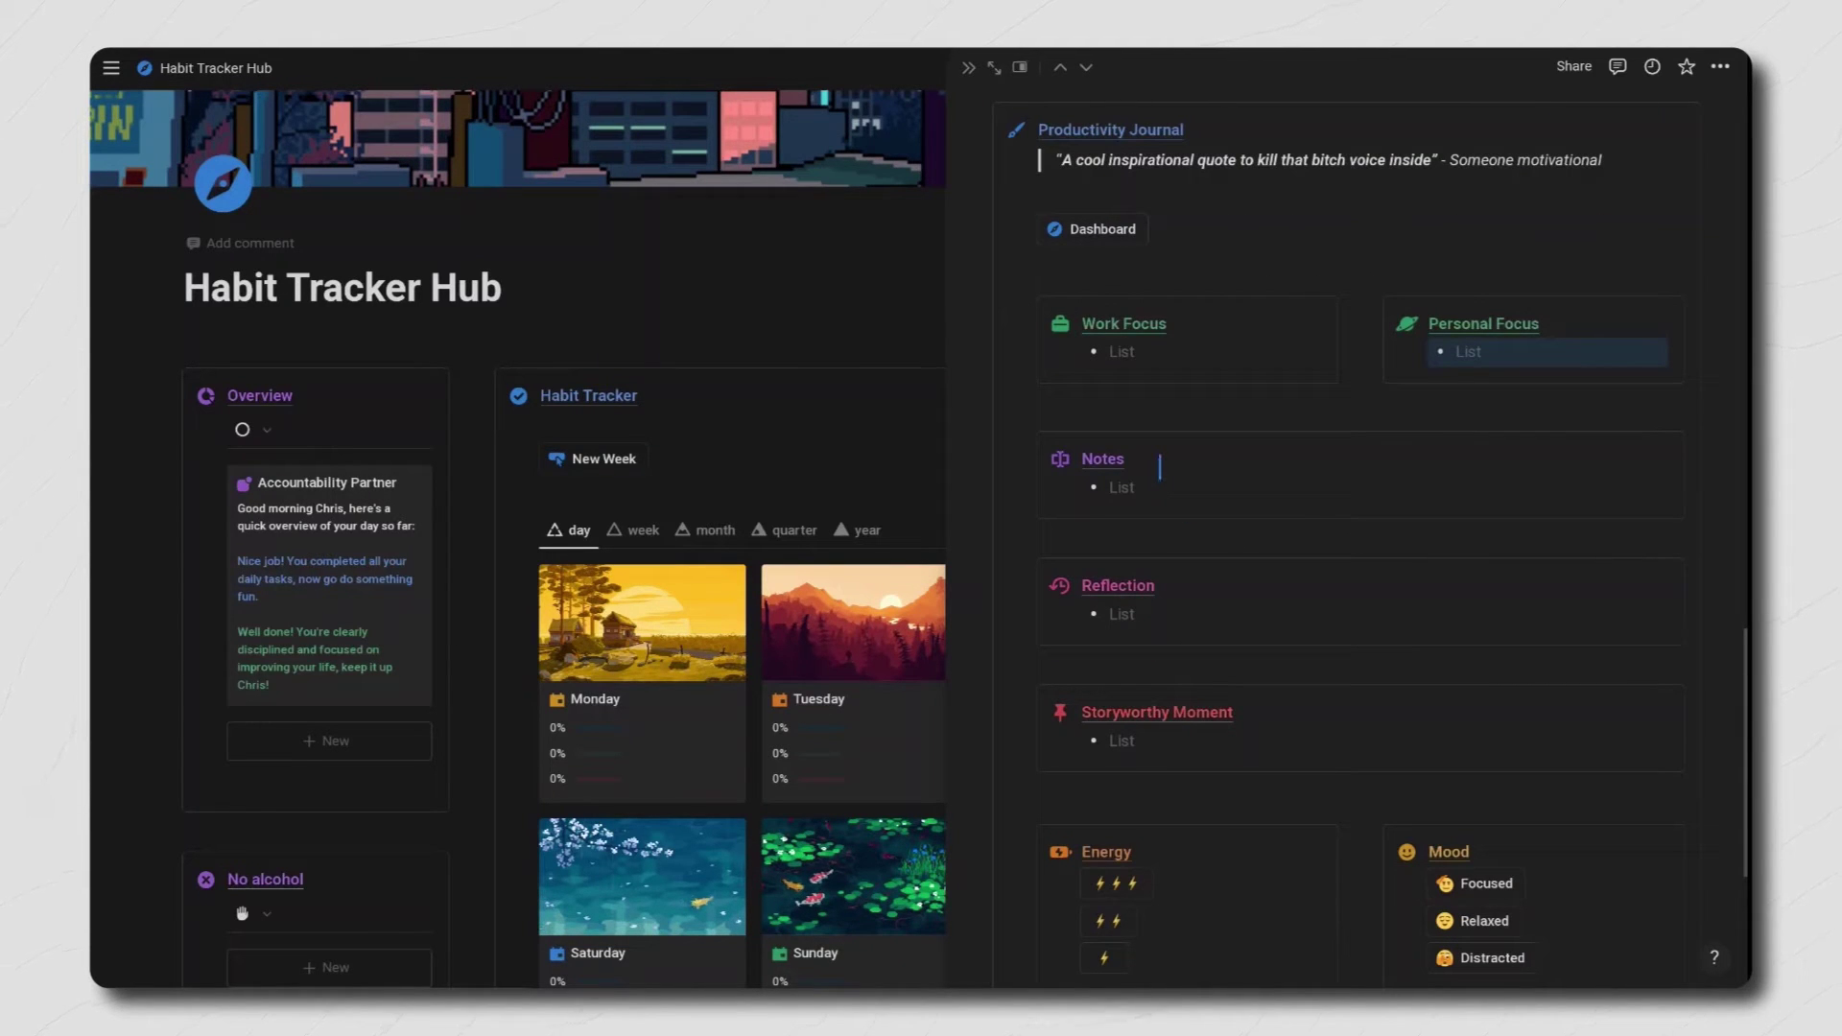
{"action": "left_click", "coordinate": [1159, 472]}
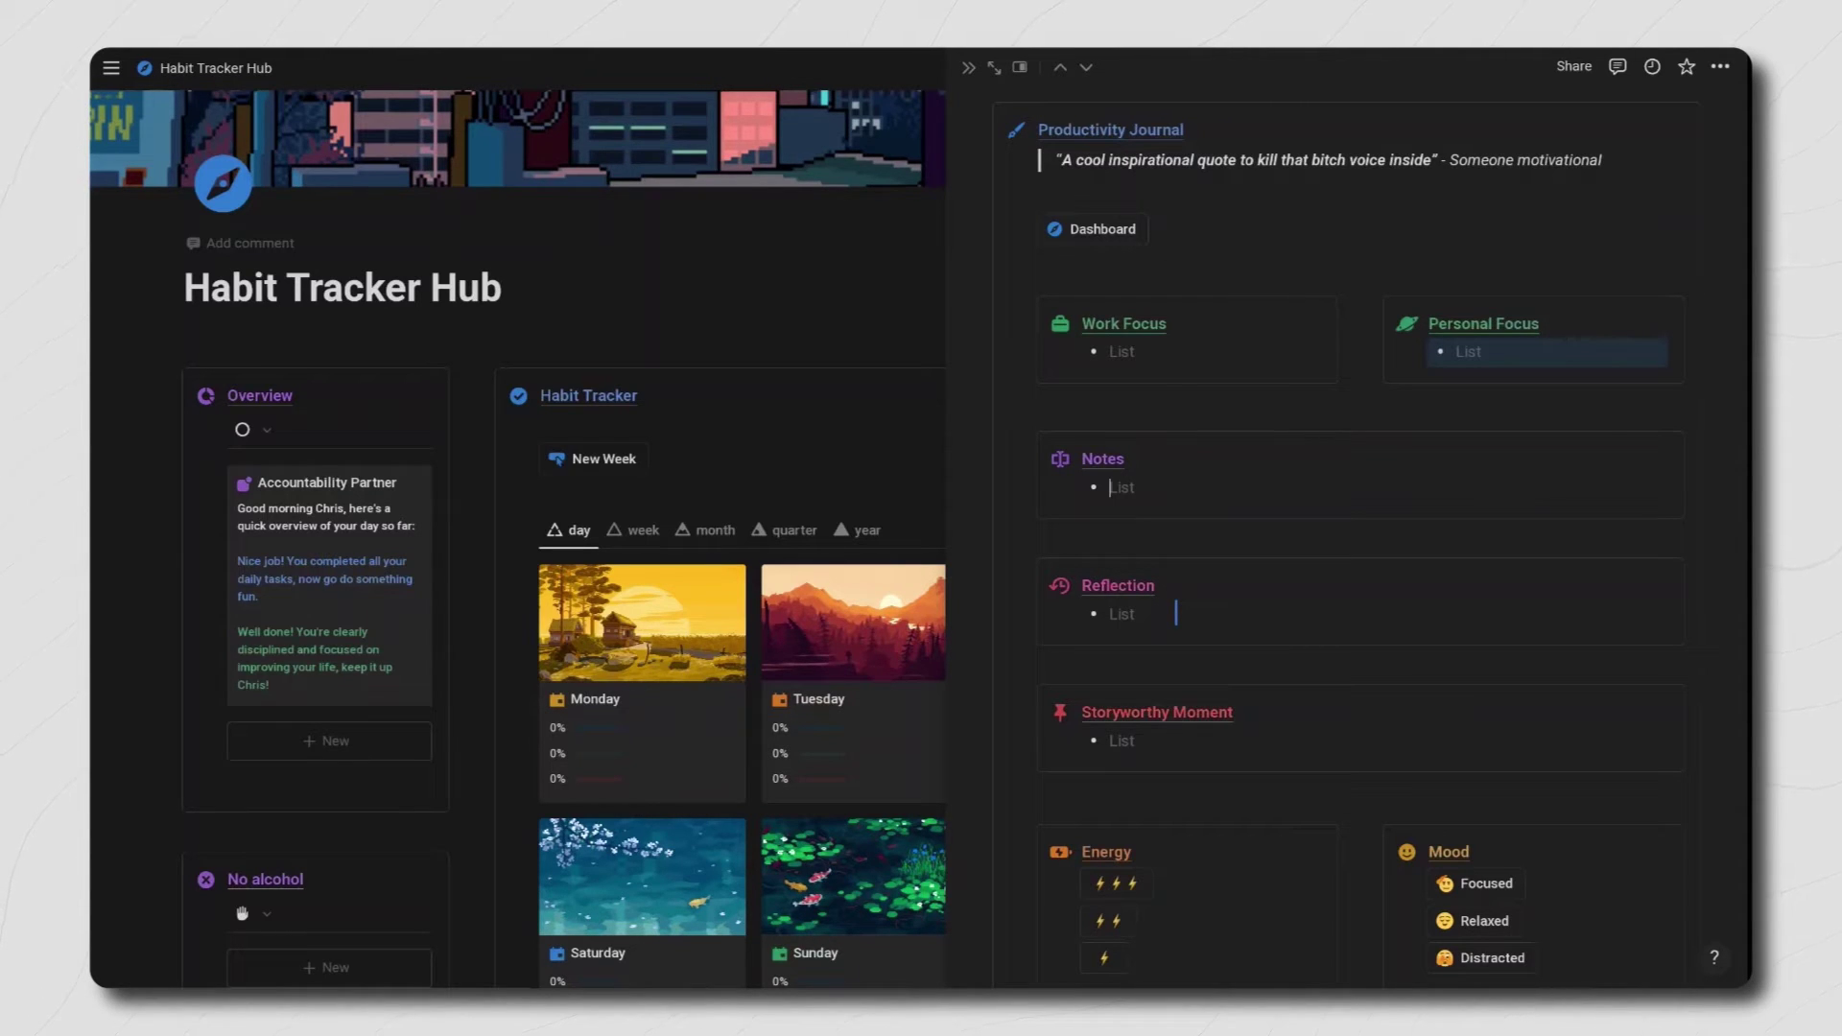
{"action": "left_click", "coordinate": [1175, 615]}
{"action": "scroll", "coordinate": [1312, 605], "scroll_direction": "down", "scroll_amount": 3}
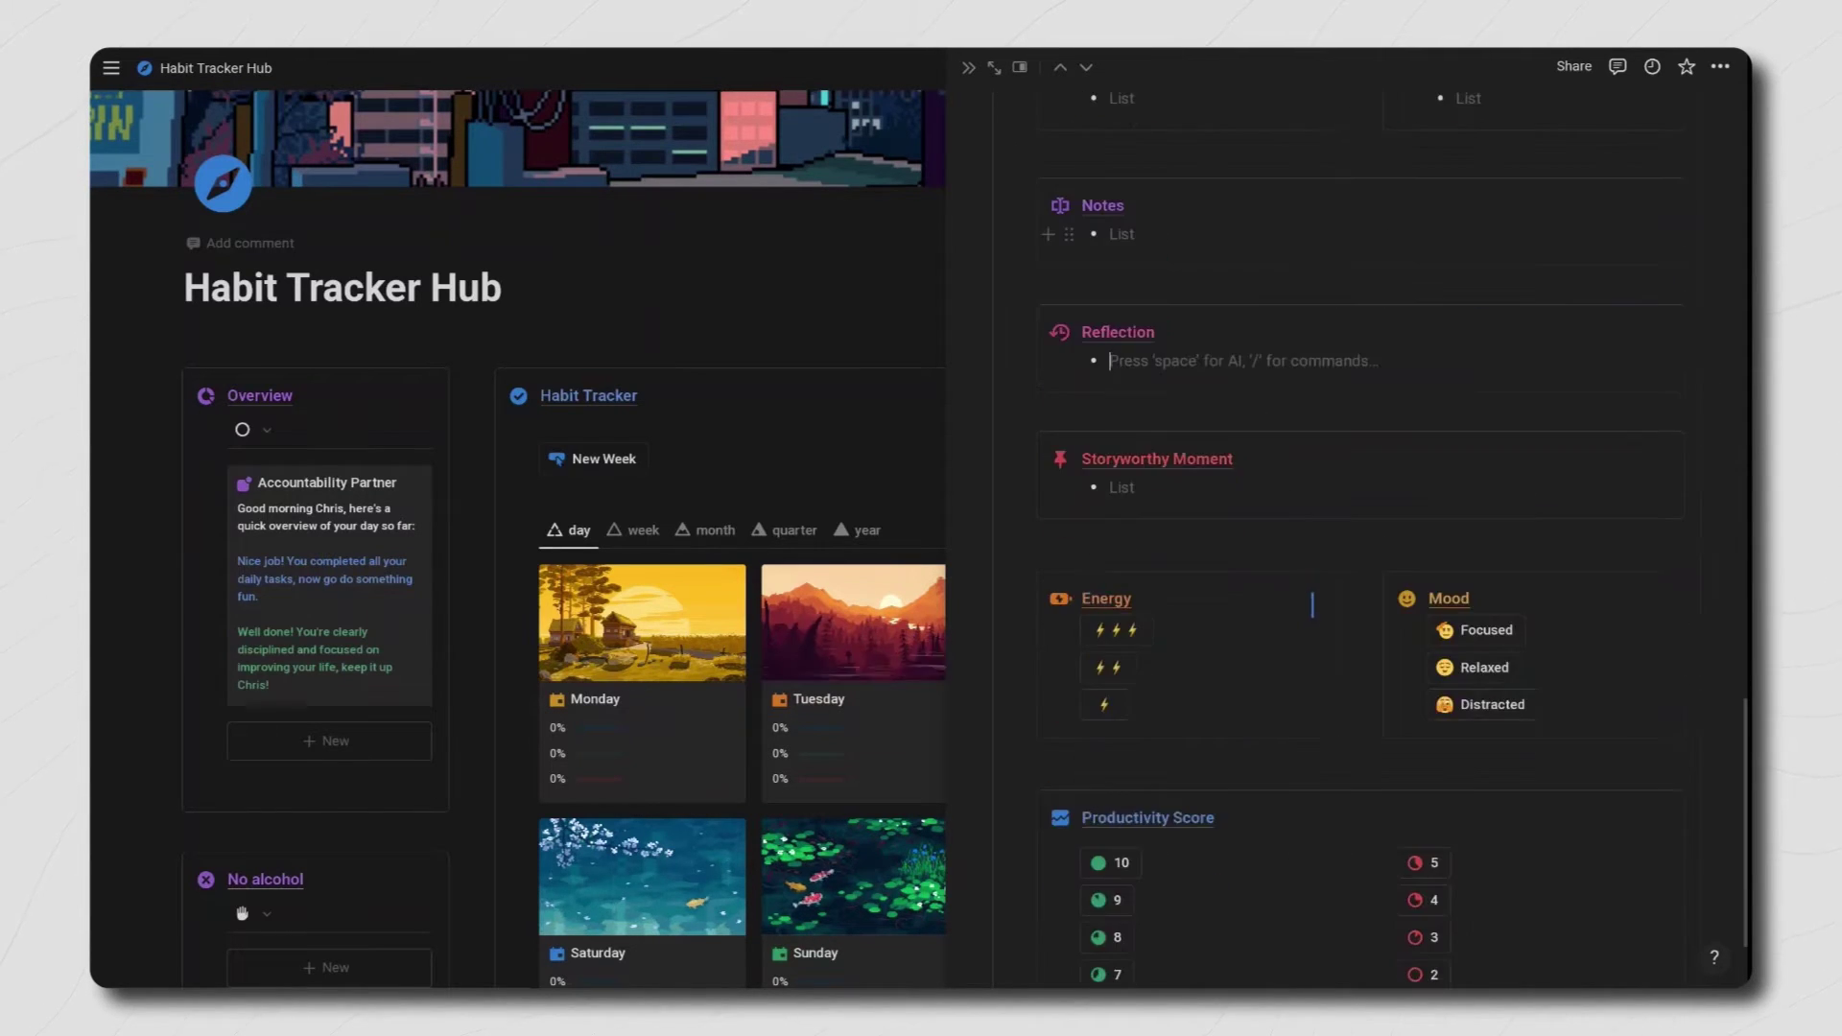
{"action": "left_click", "coordinate": [1205, 513]}
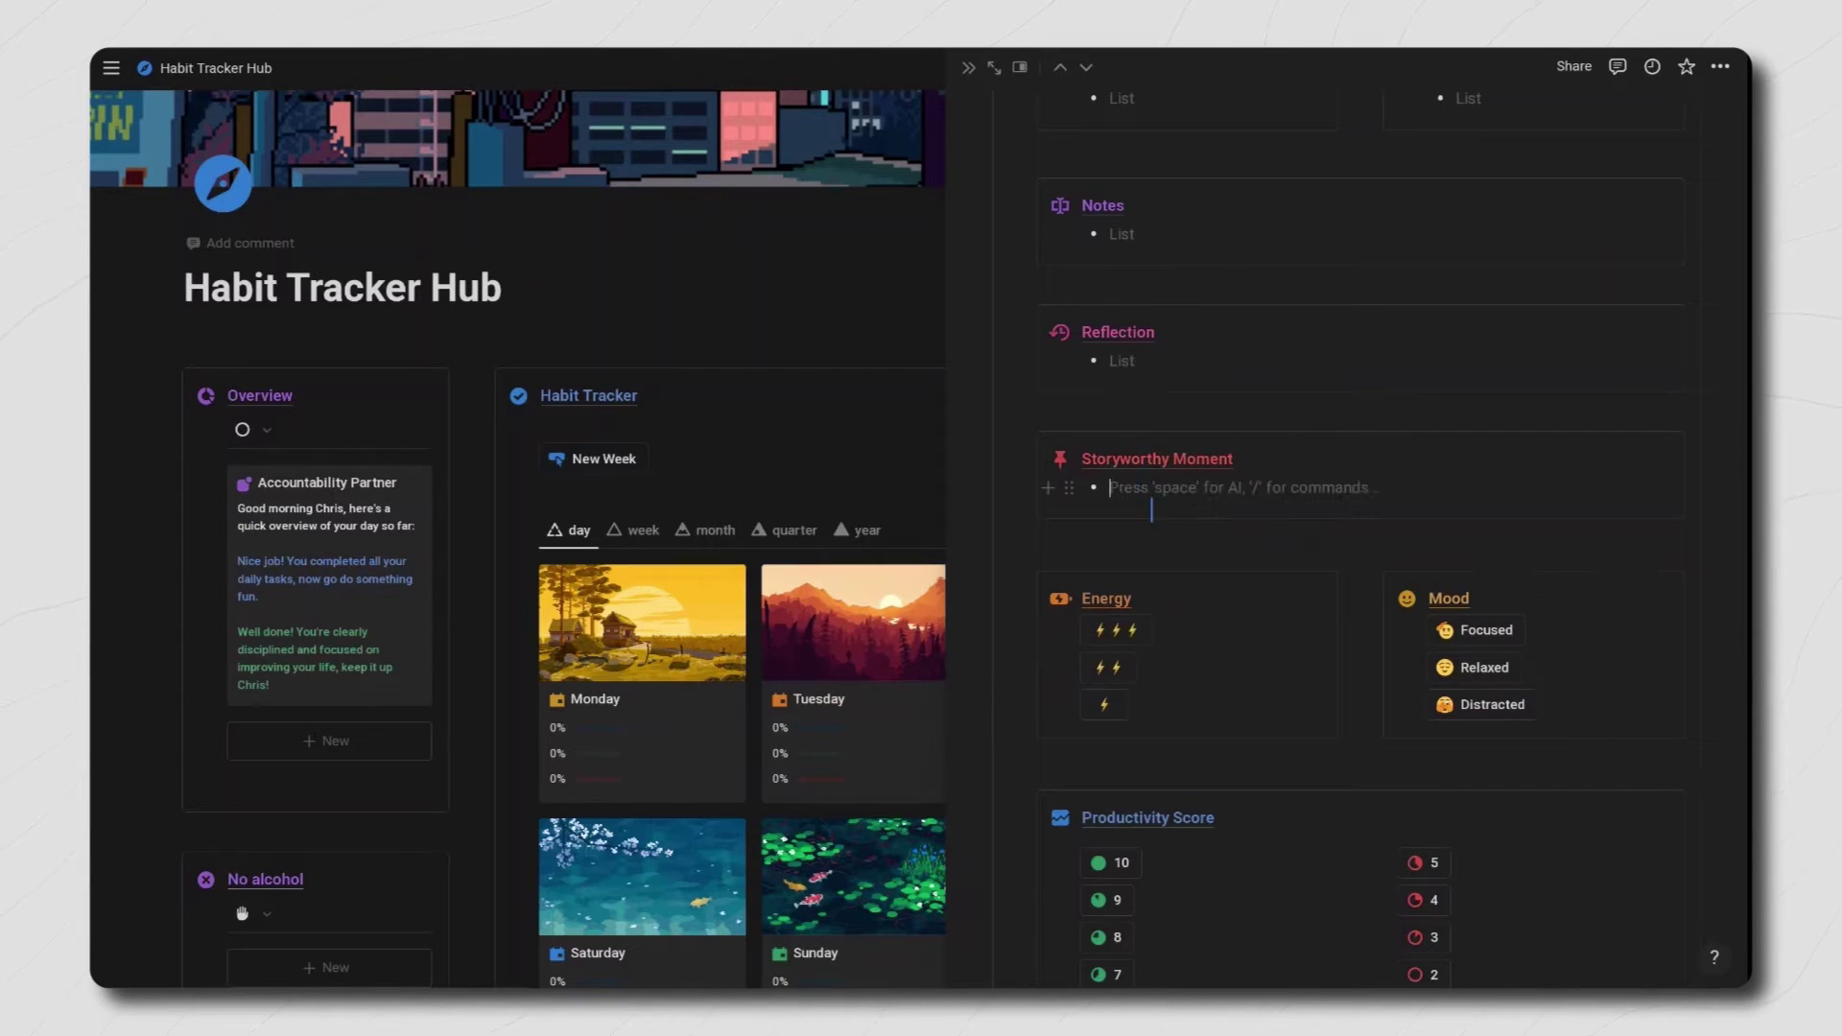
{"action": "scroll", "coordinate": [1165, 506], "scroll_direction": "down", "scroll_amount": 1}
Step: Set Friday's energy to three bolts and productivity score to 8, then close the page
{"action": "left_click", "coordinate": [1127, 508]}
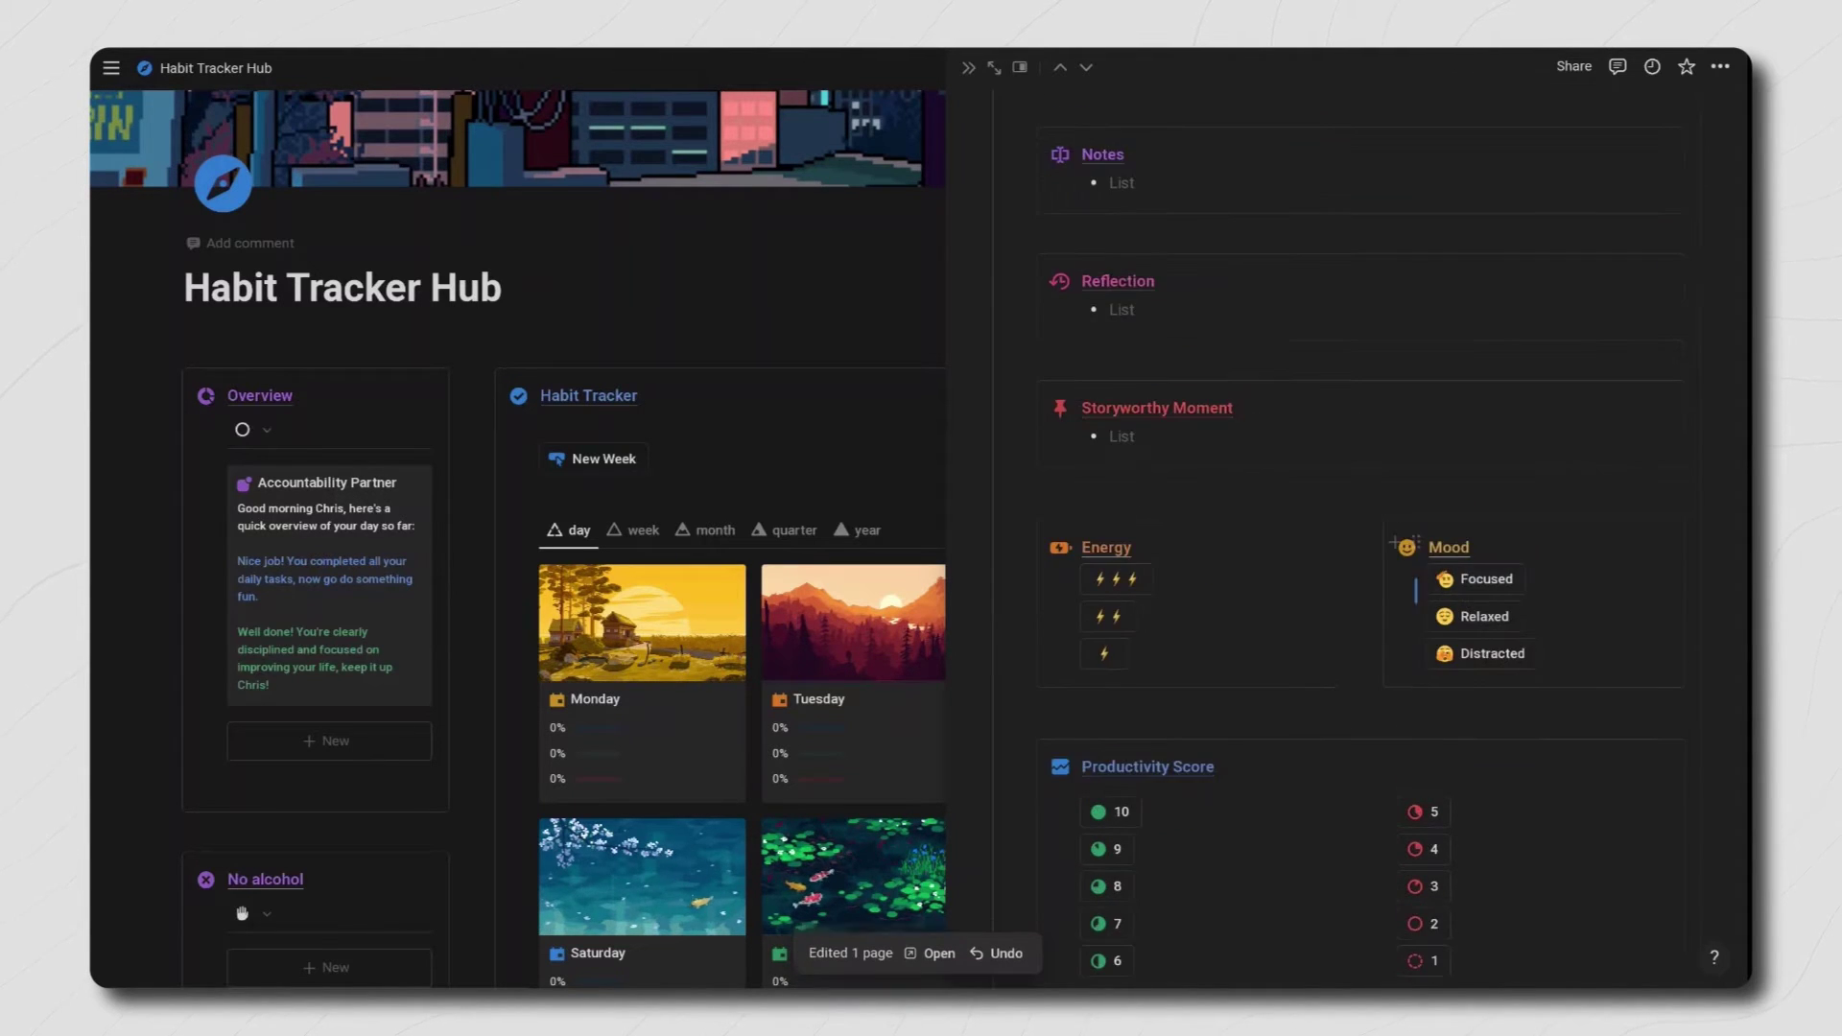
{"action": "scroll", "coordinate": [1218, 637], "scroll_direction": "down", "scroll_amount": 1}
{"action": "left_click", "coordinate": [1099, 778]}
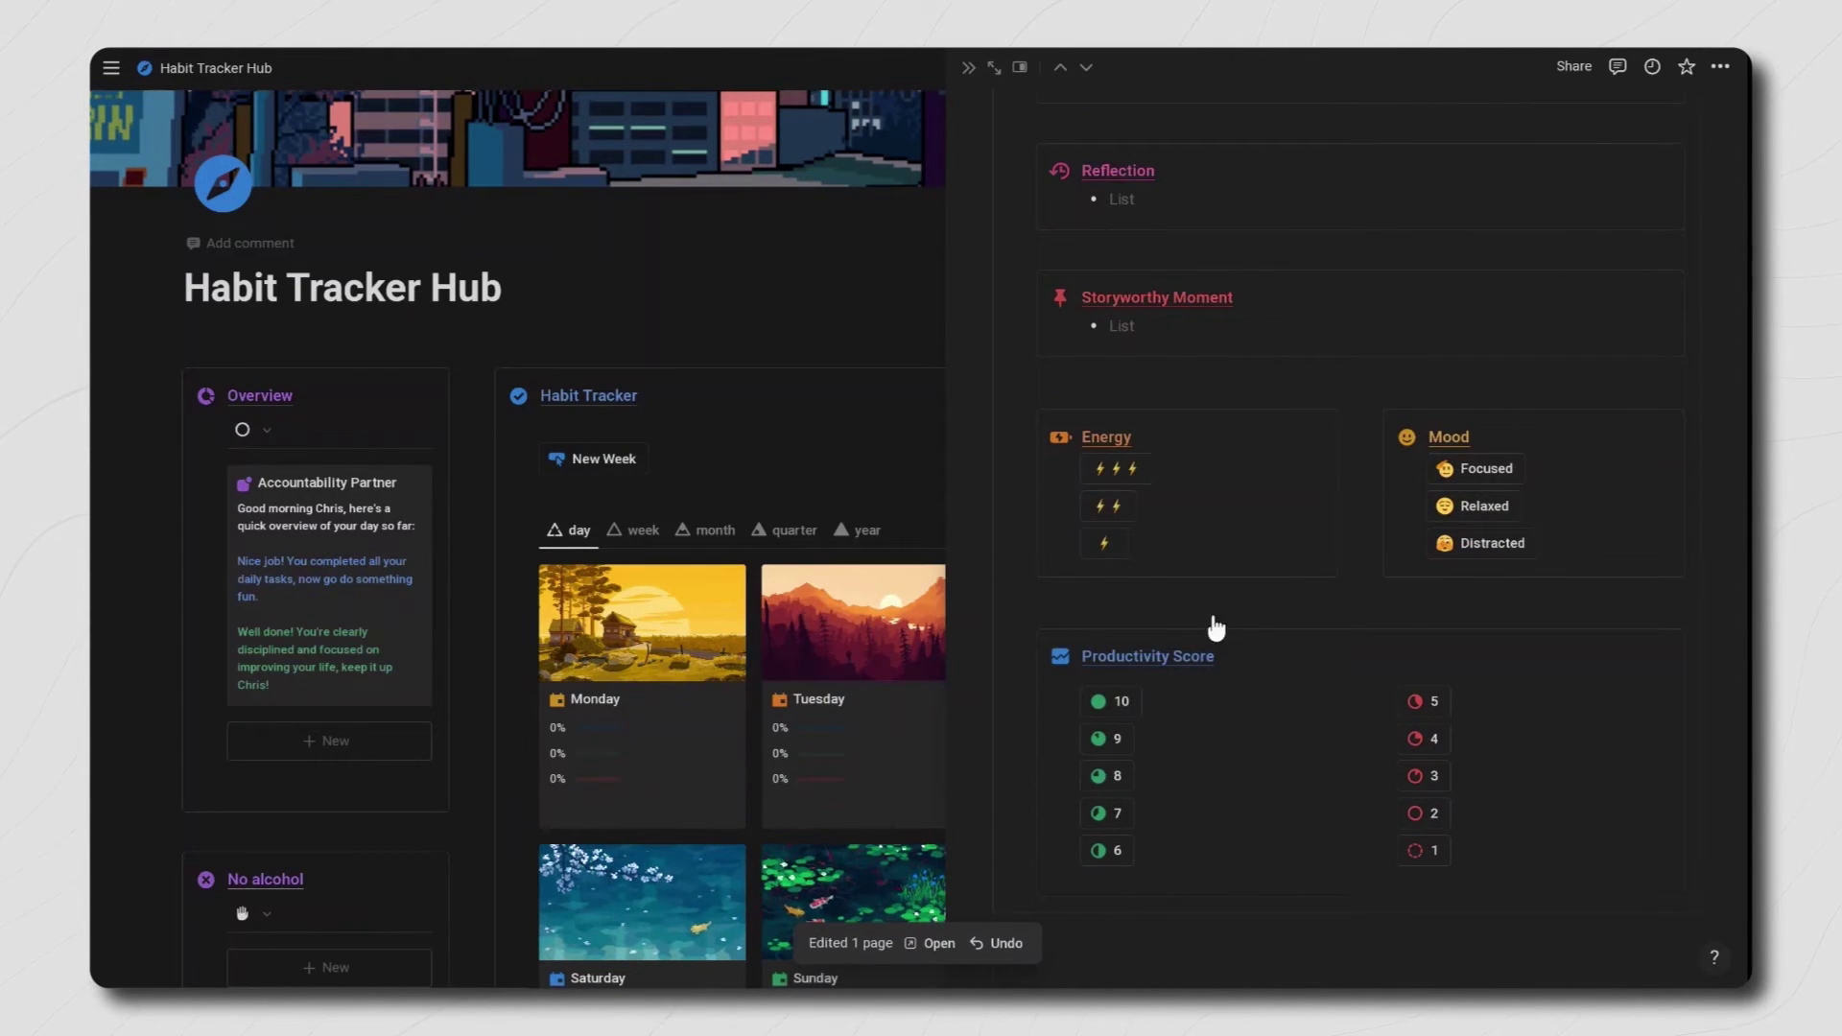
{"action": "scroll", "coordinate": [1209, 576], "scroll_direction": "up", "scroll_amount": 15}
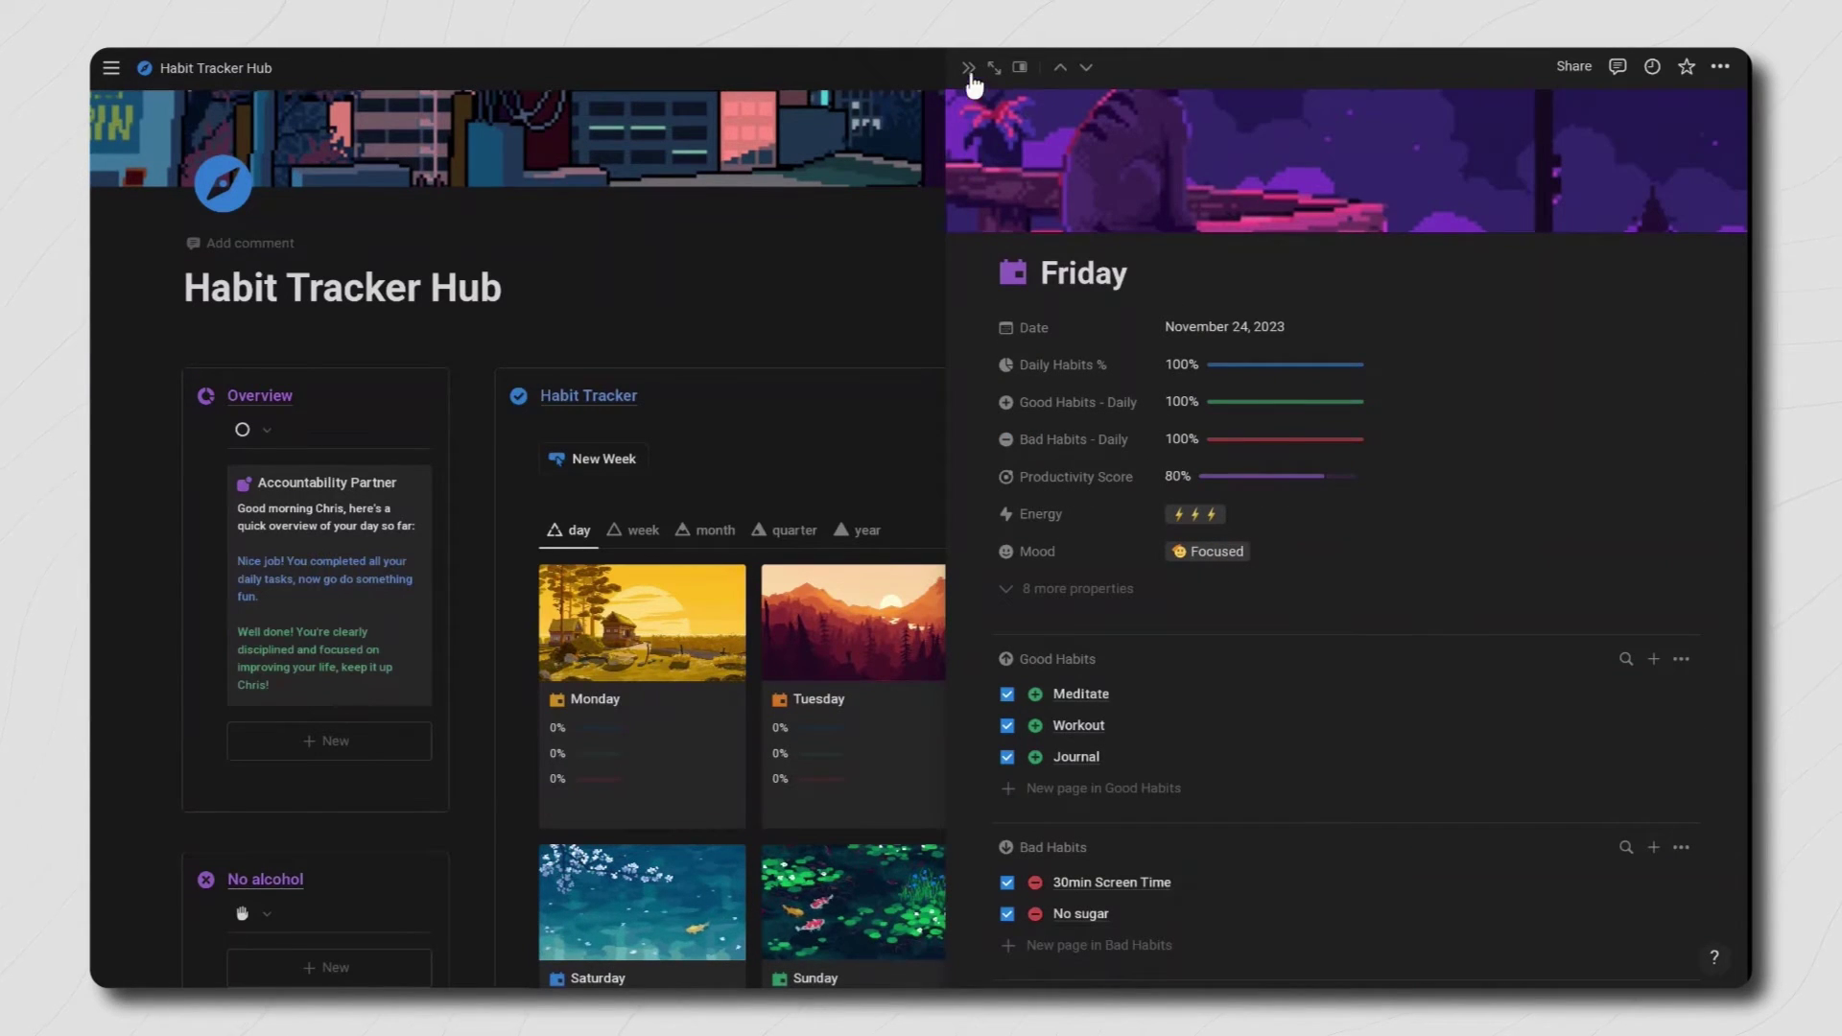
{"action": "key", "text": "Escape"}
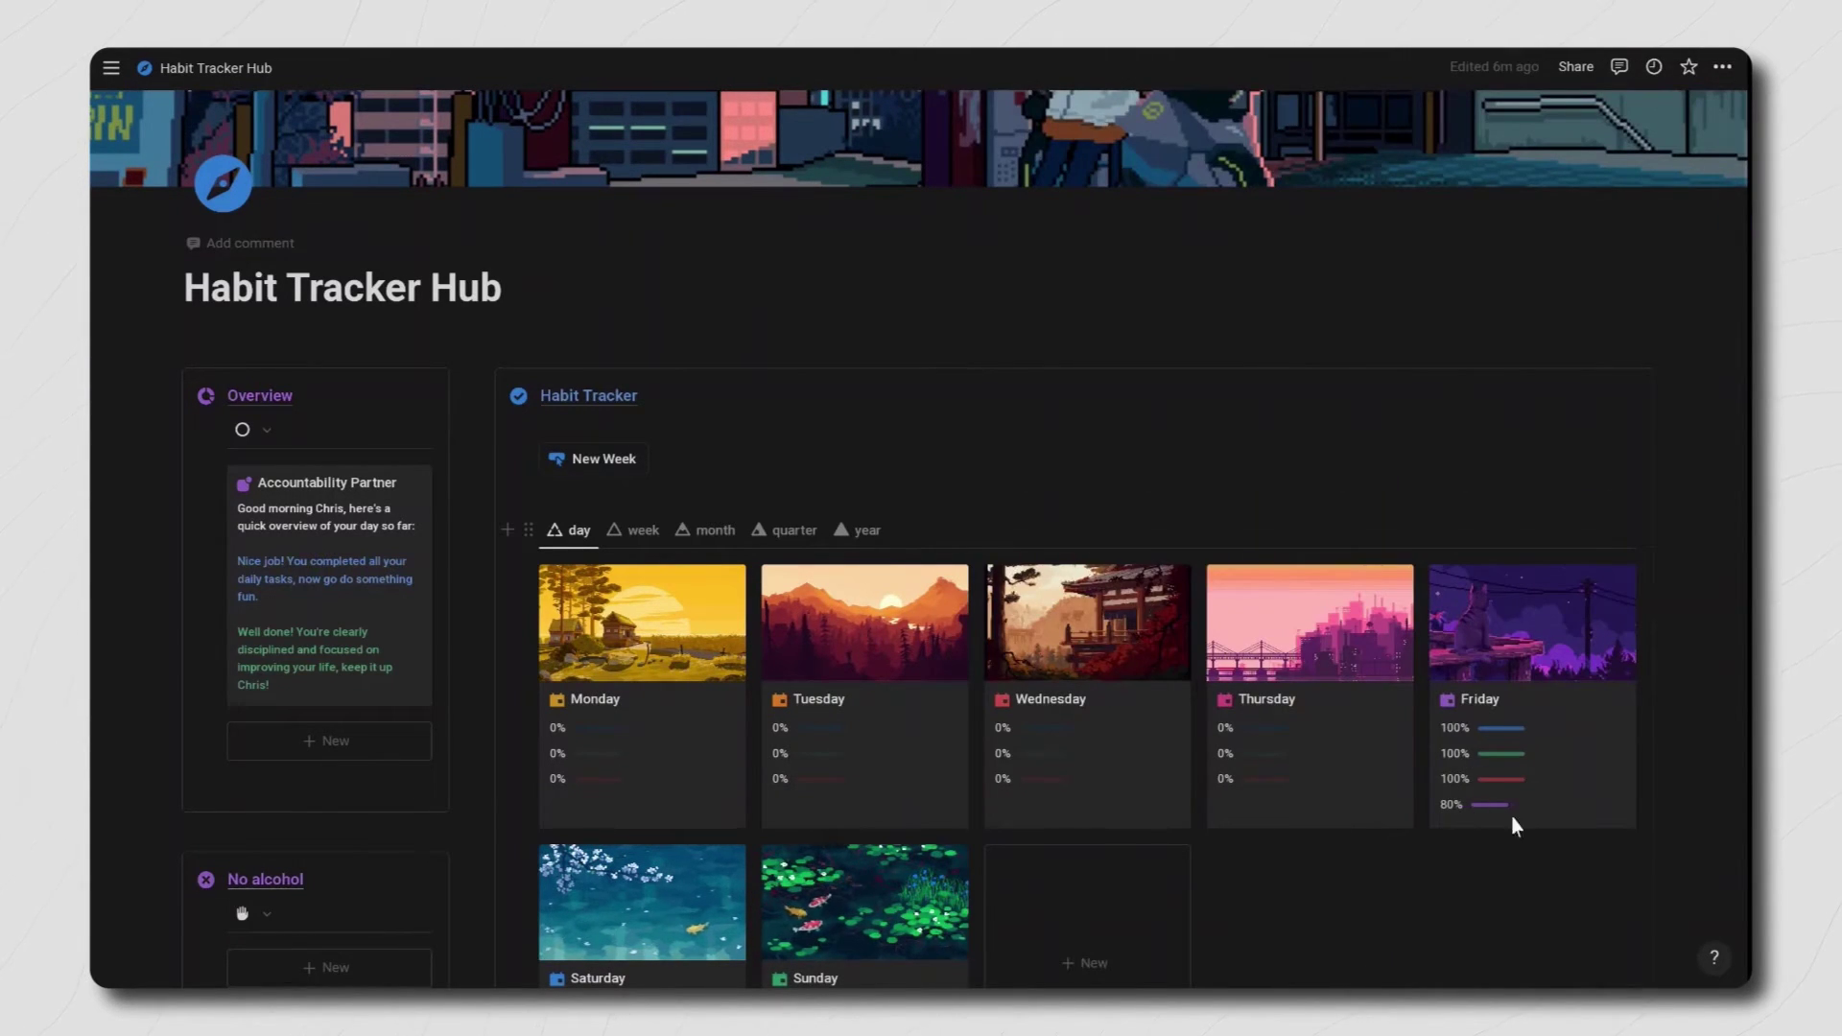
Step: Cycle the habit tracker through week, month, quarter and year views, ending on week
{"action": "left_click", "coordinate": [638, 530]}
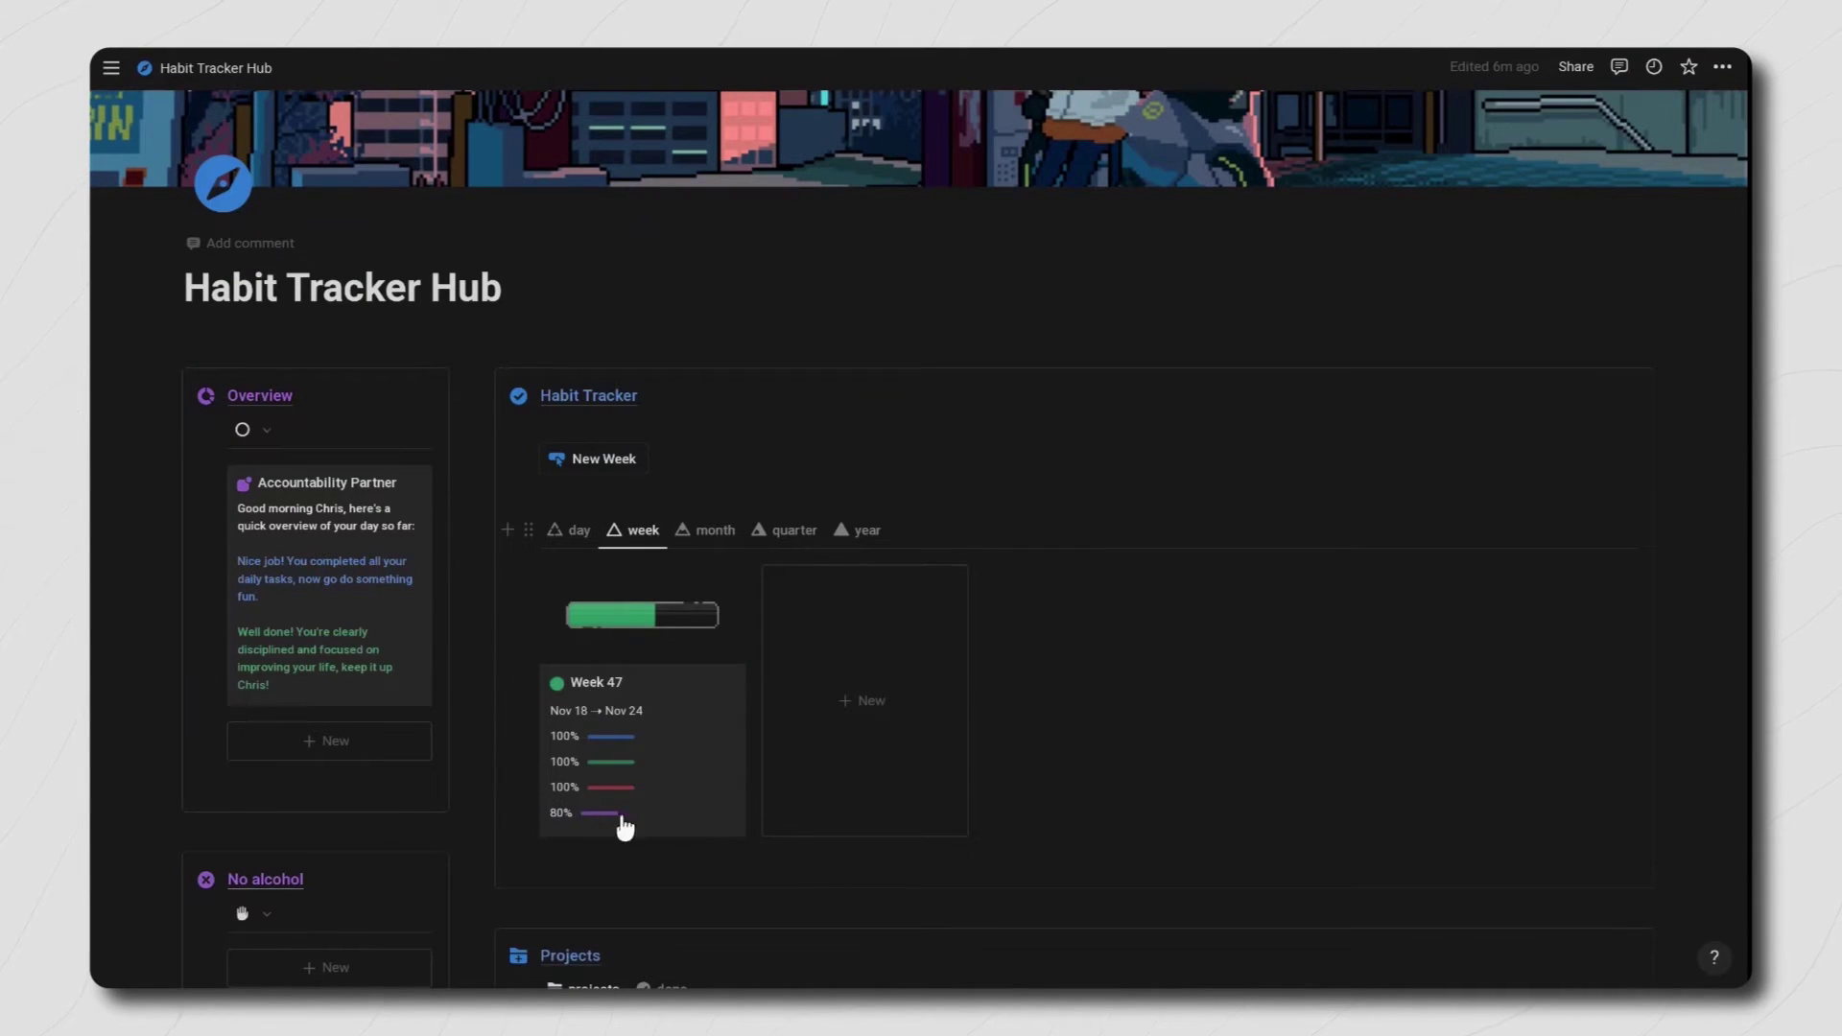
{"action": "left_click", "coordinate": [704, 535]}
{"action": "left_click", "coordinate": [795, 531]}
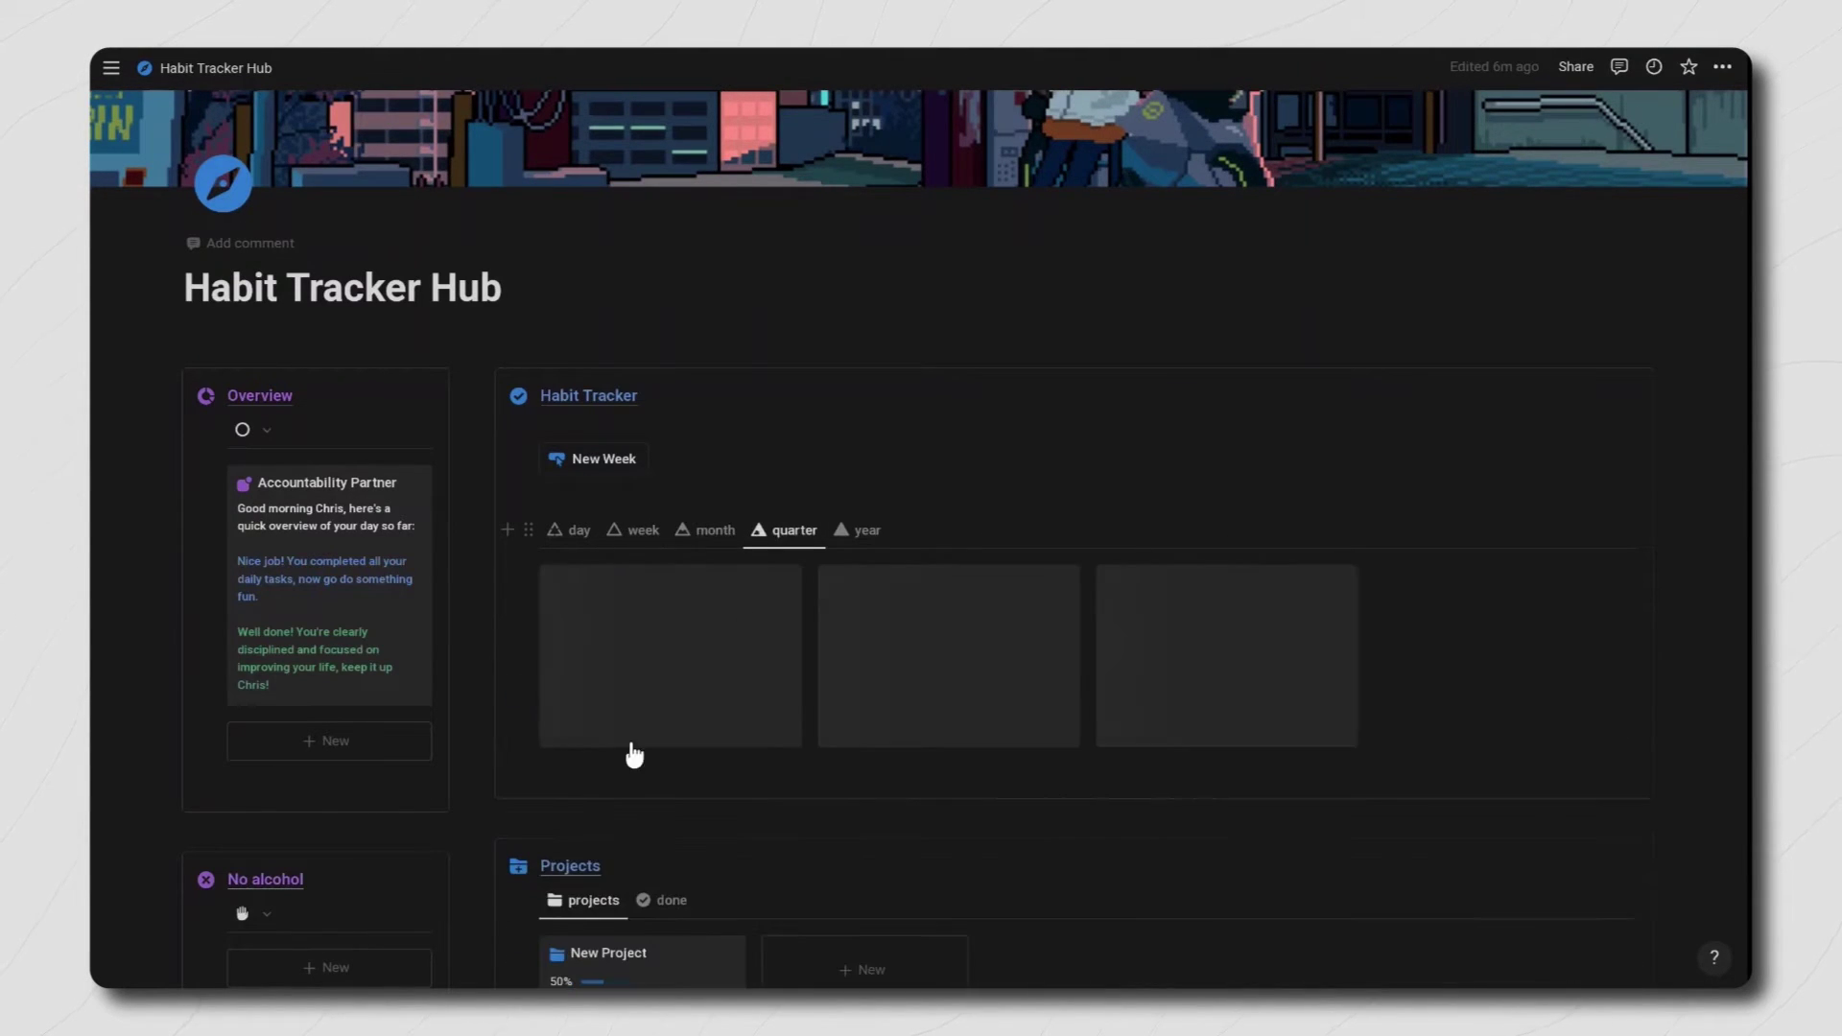
{"action": "left_click", "coordinate": [855, 534]}
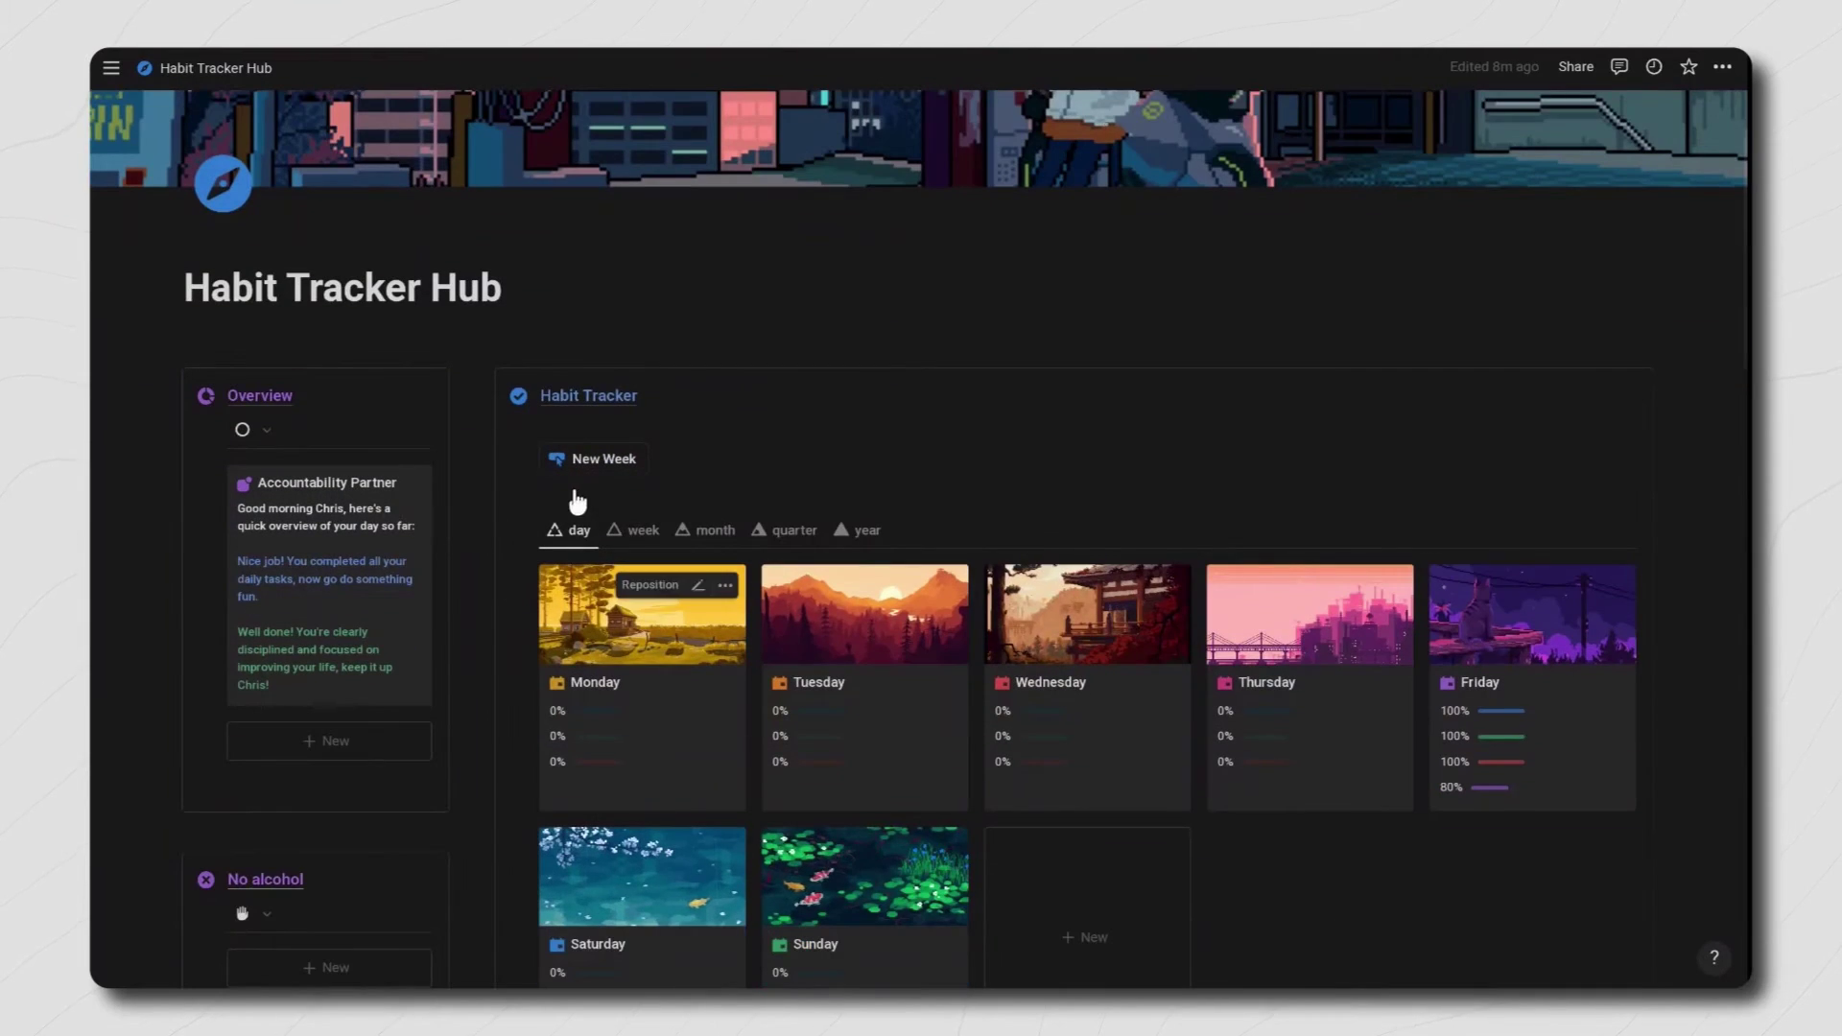
{"action": "left_click", "coordinate": [619, 534]}
Step: Open the Week 47 page in side peek and scroll to its task tables
{"action": "left_click", "coordinate": [679, 665]}
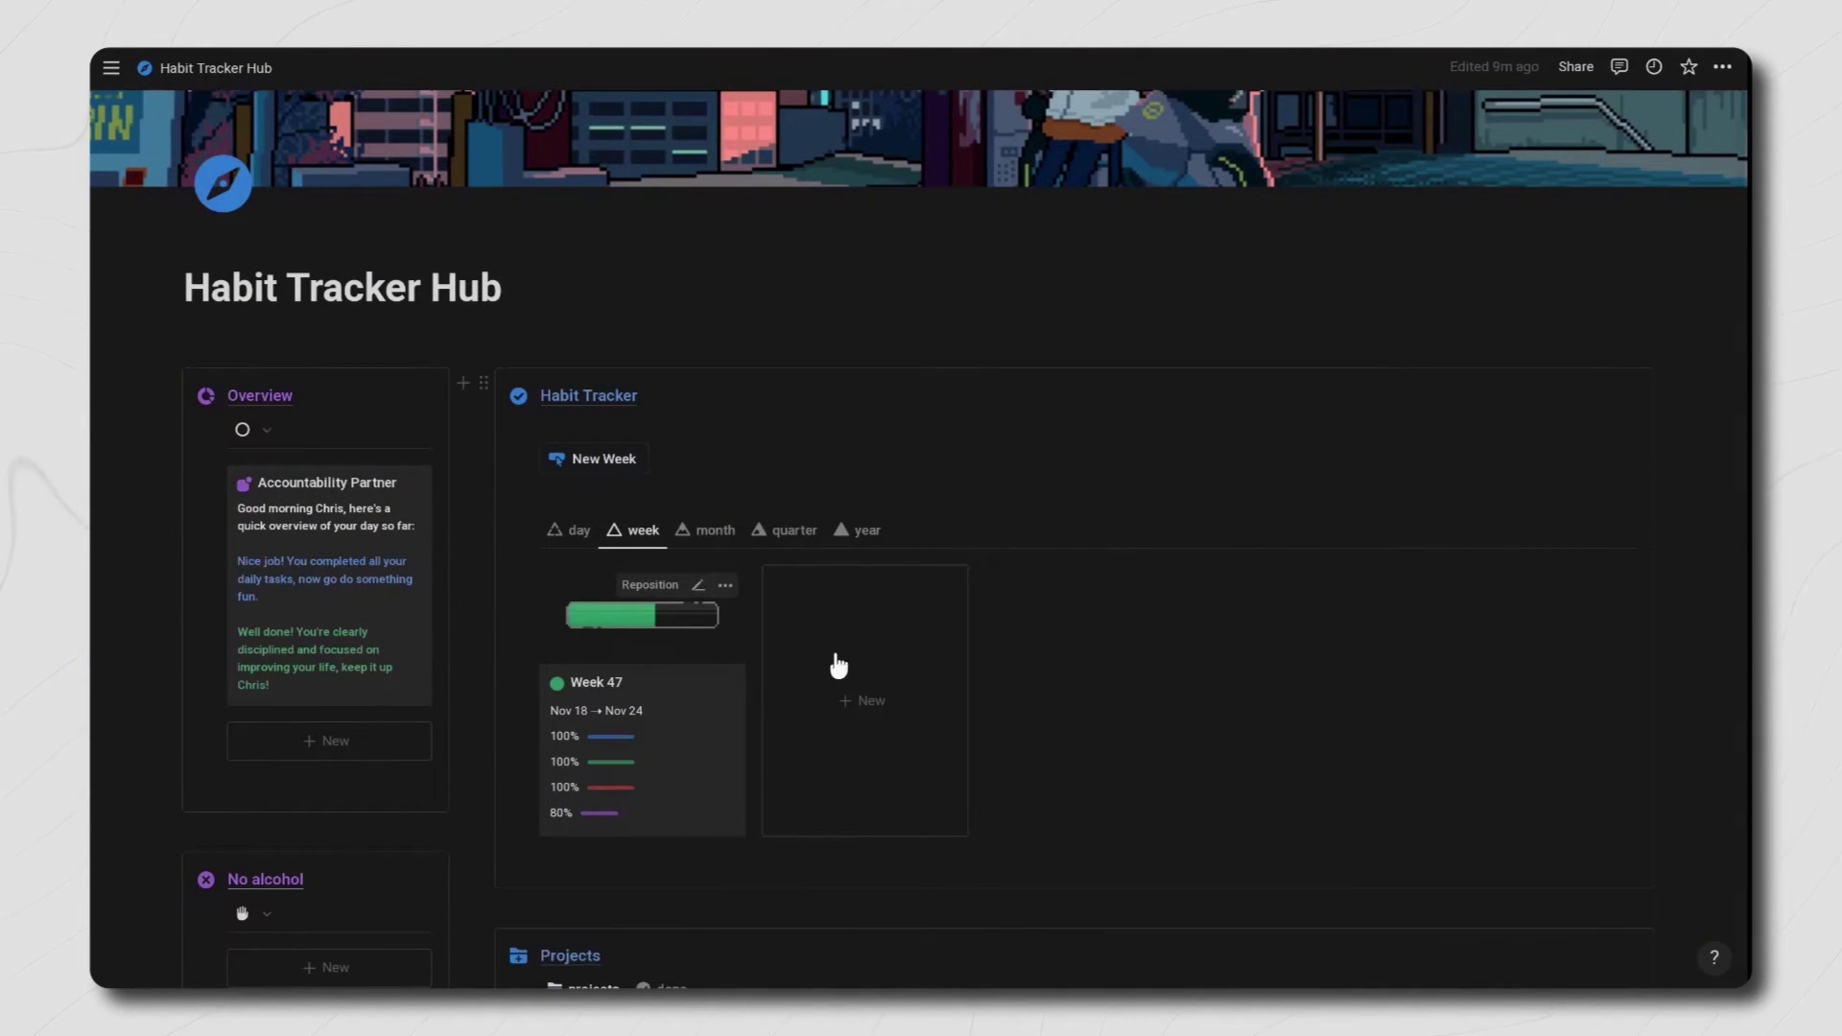
{"action": "scroll", "coordinate": [1317, 581], "scroll_direction": "down", "scroll_amount": 8}
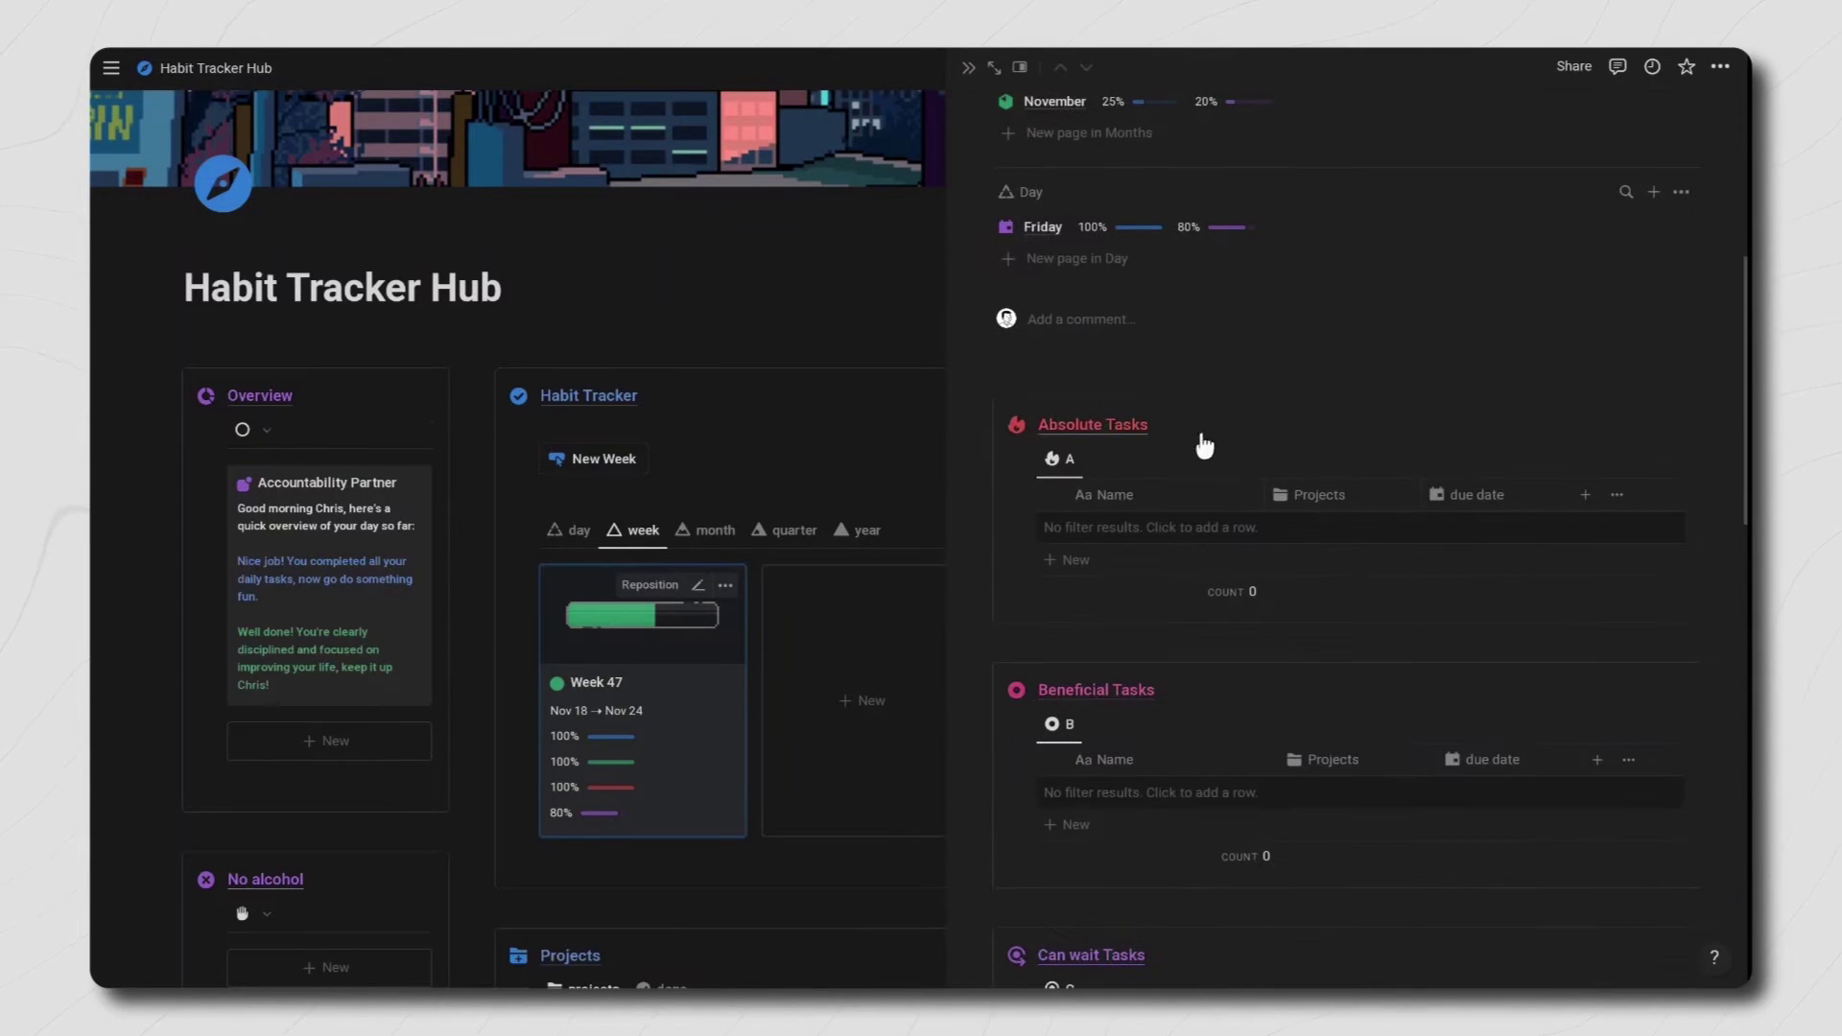
{"action": "scroll", "coordinate": [1166, 595], "scroll_direction": "down", "scroll_amount": 1}
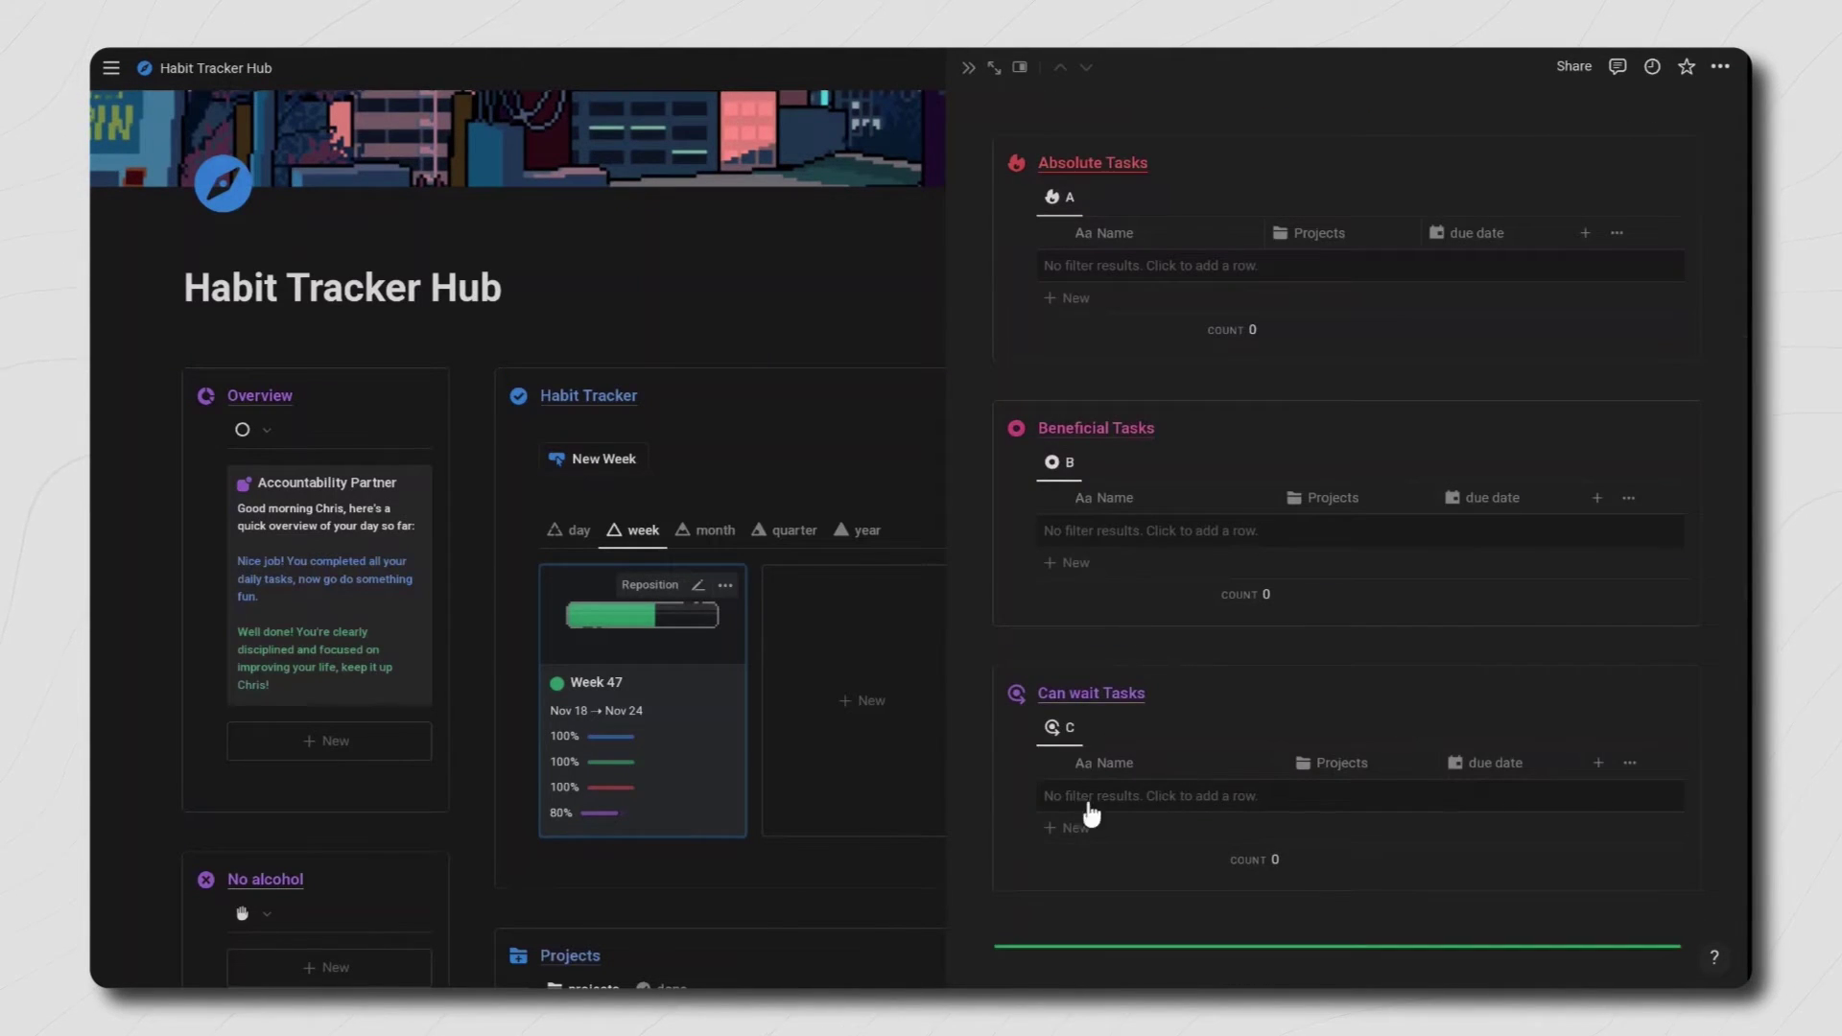
{"action": "scroll", "coordinate": [1099, 777], "scroll_direction": "up", "scroll_amount": 3}
Step: Add Task 1 to Absolute Tasks, linked to New Project, due November 27
{"action": "left_click", "coordinate": [1139, 458]}
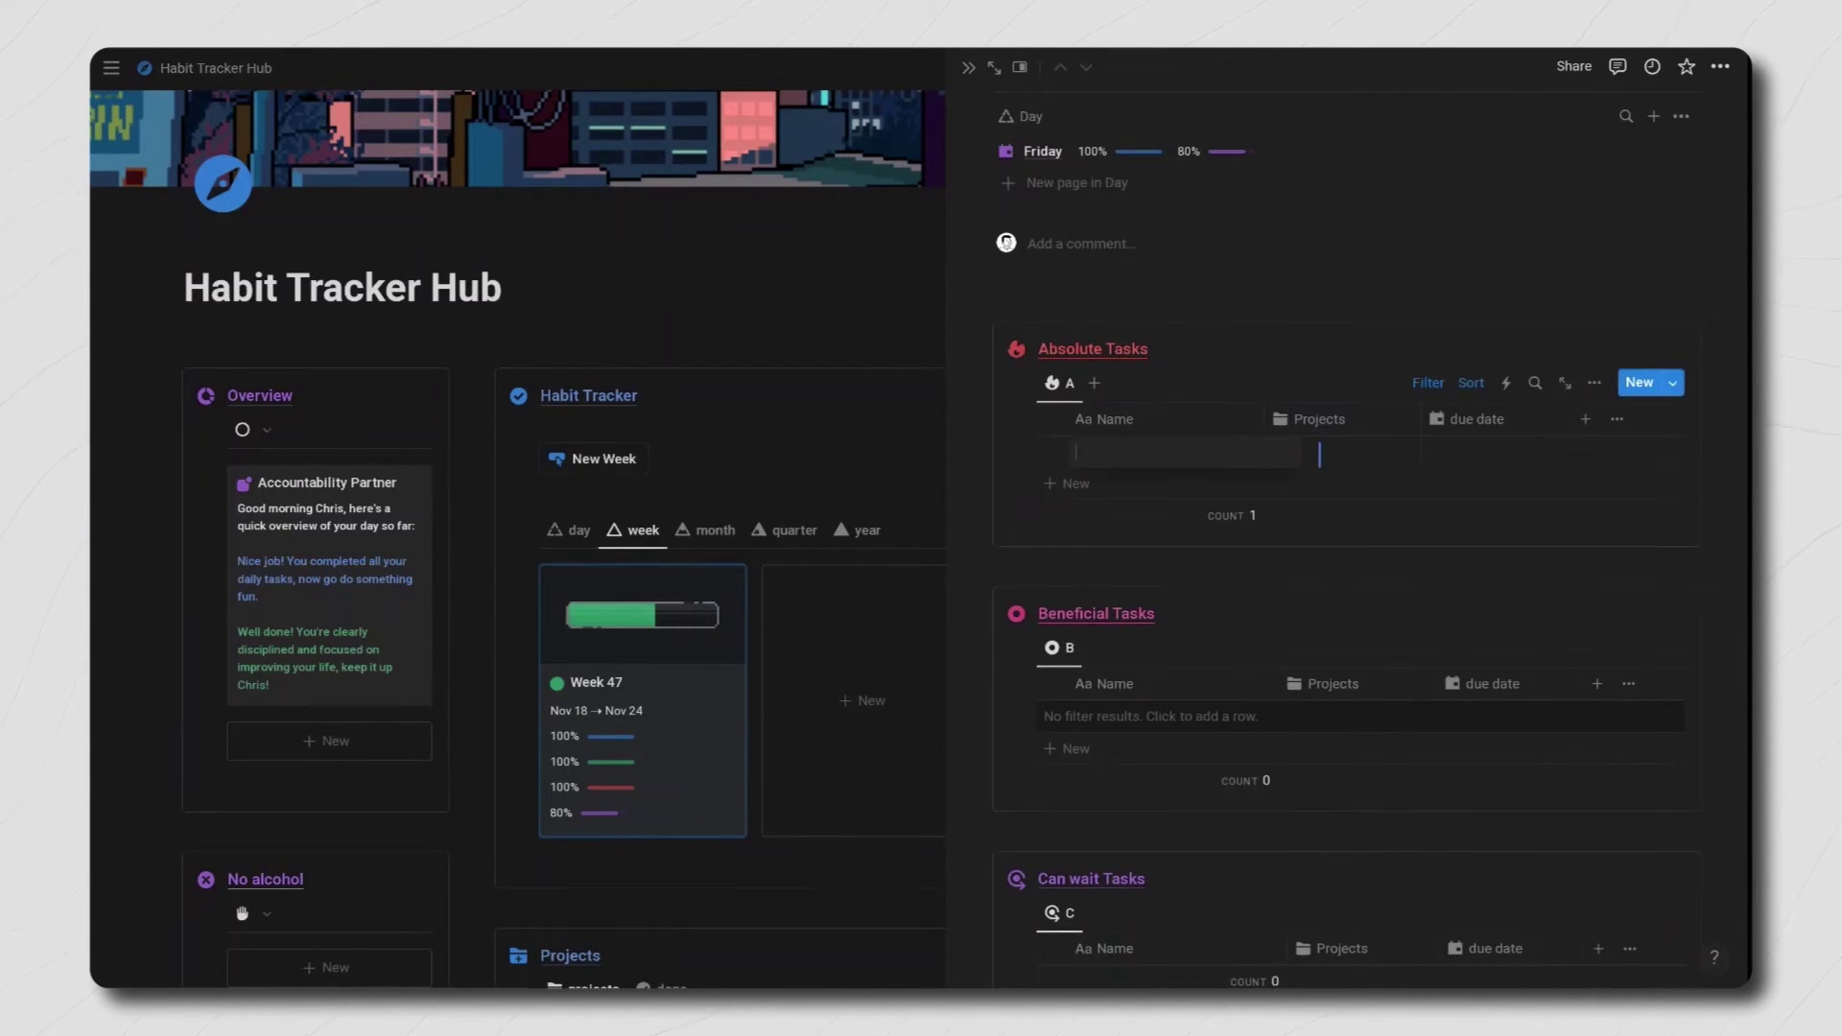
{"action": "type", "text": "Task 1"}
{"action": "left_click", "coordinate": [1320, 454]}
{"action": "left_click", "coordinate": [1466, 459]}
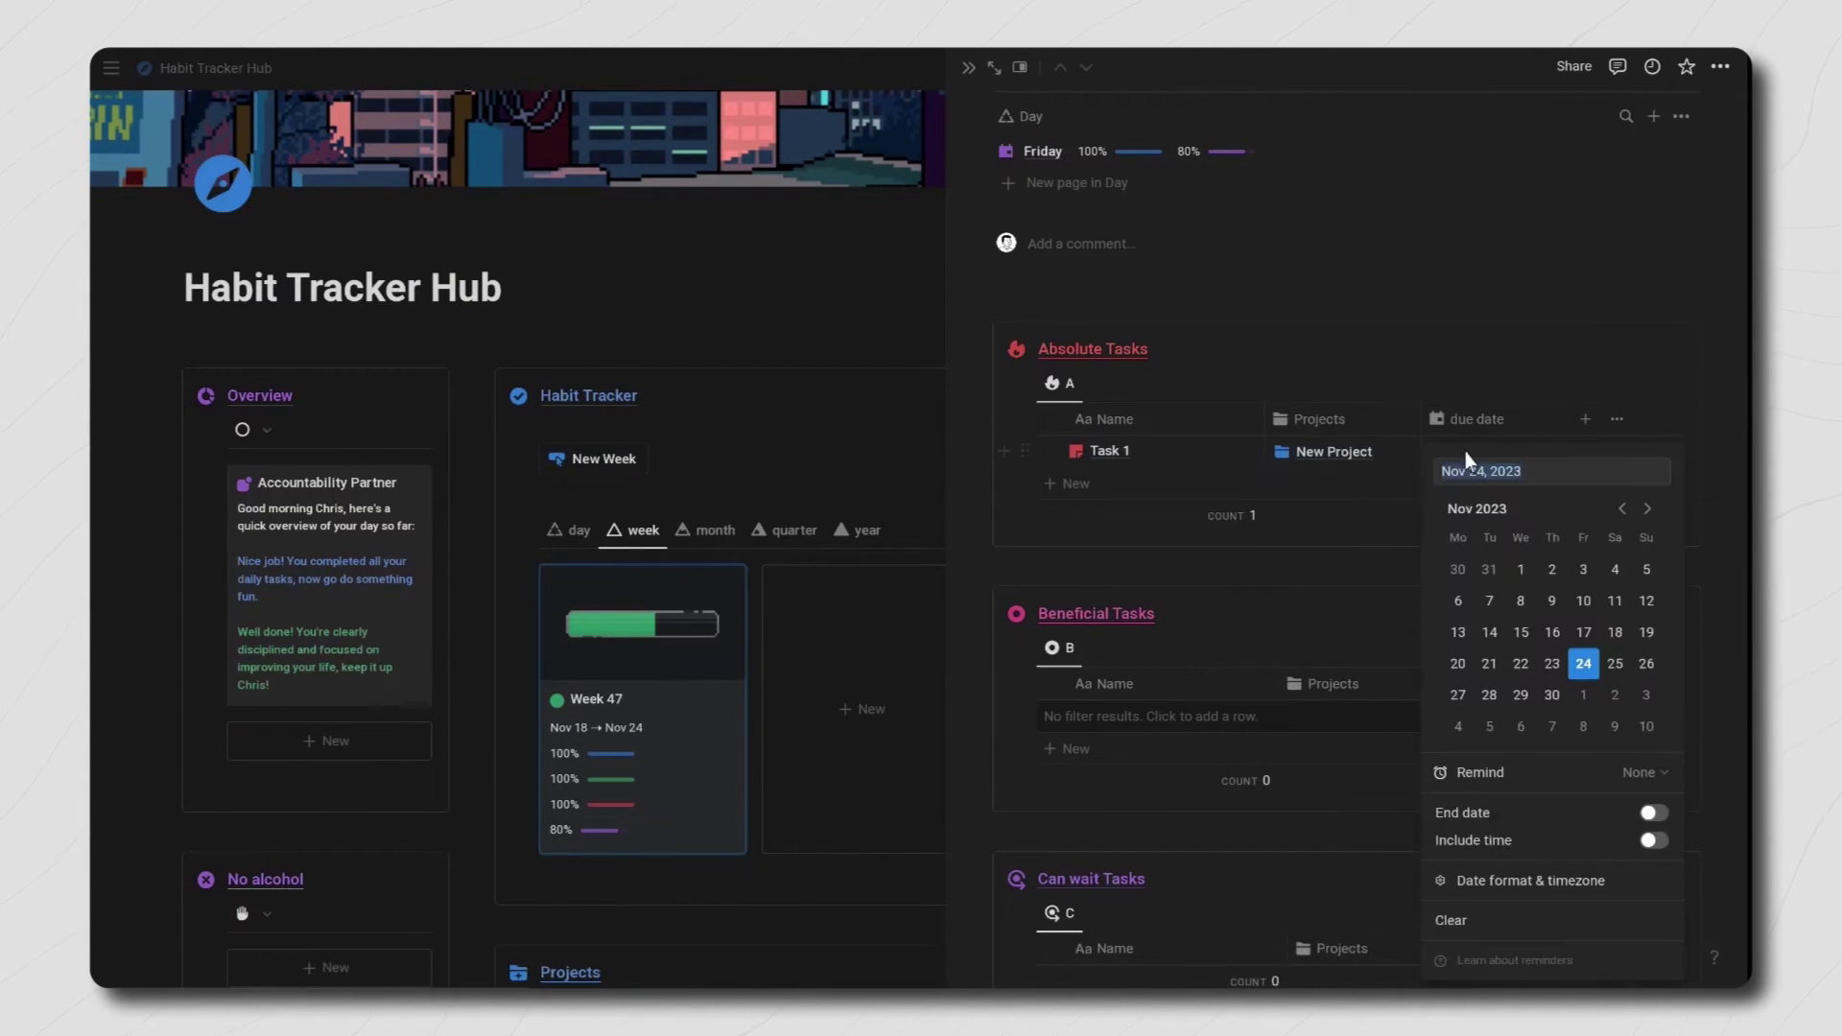
{"action": "left_click", "coordinate": [1459, 695]}
Step: Add Task 2 to Beneficial Tasks, linked to New Project, due November 29
{"action": "left_click", "coordinate": [1151, 717]}
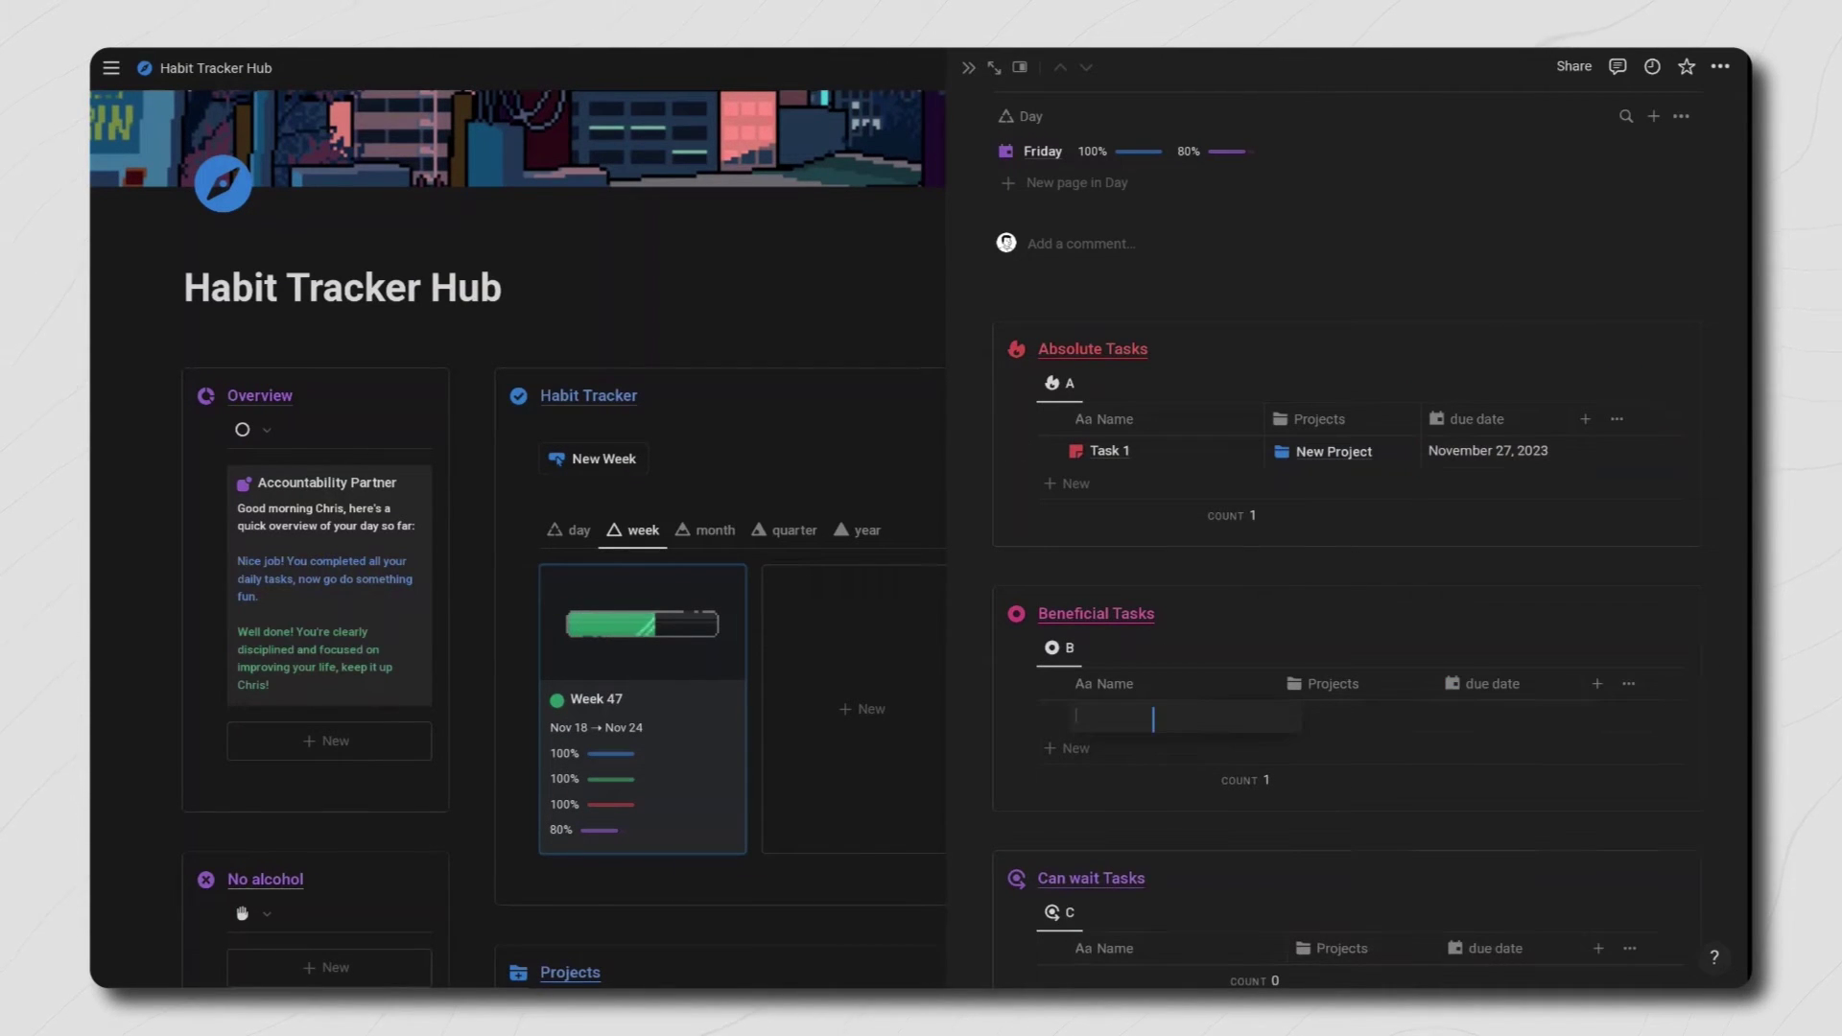
{"action": "type", "text": "Task 2"}
{"action": "left_click", "coordinate": [1357, 715]}
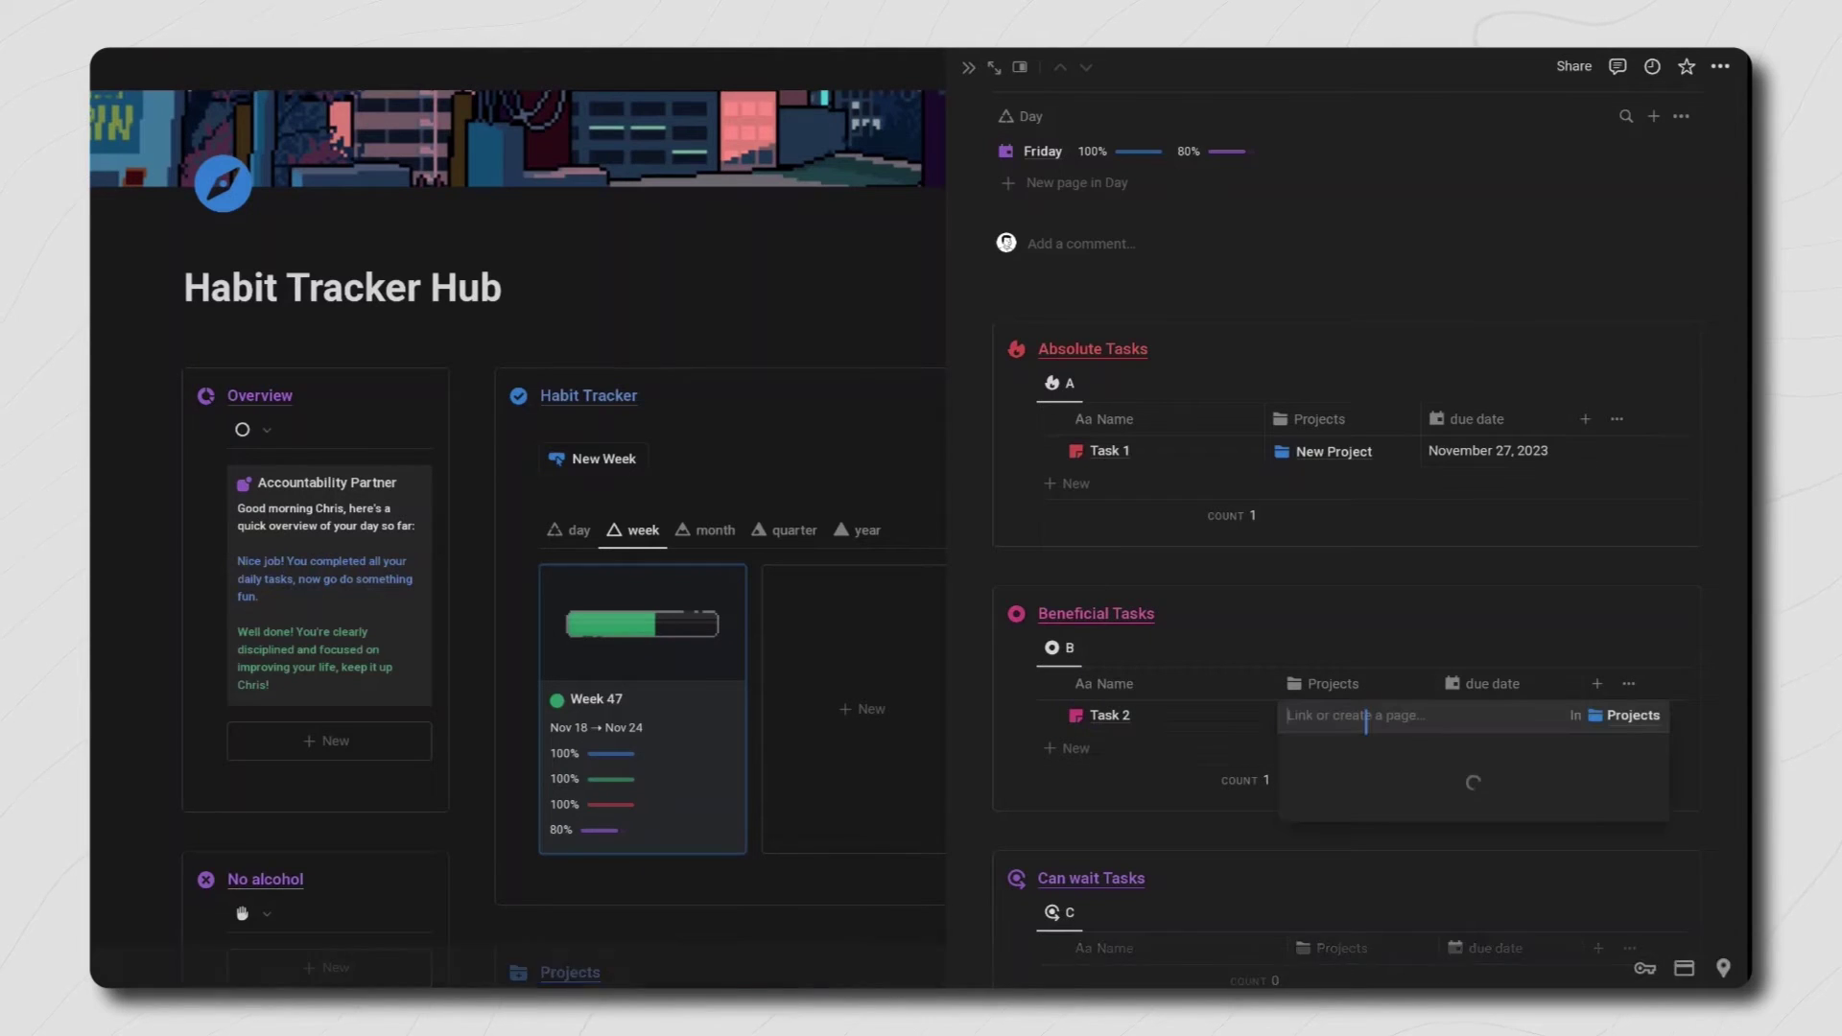
{"action": "left_click", "coordinate": [1249, 719]}
{"action": "left_click", "coordinate": [1454, 718]}
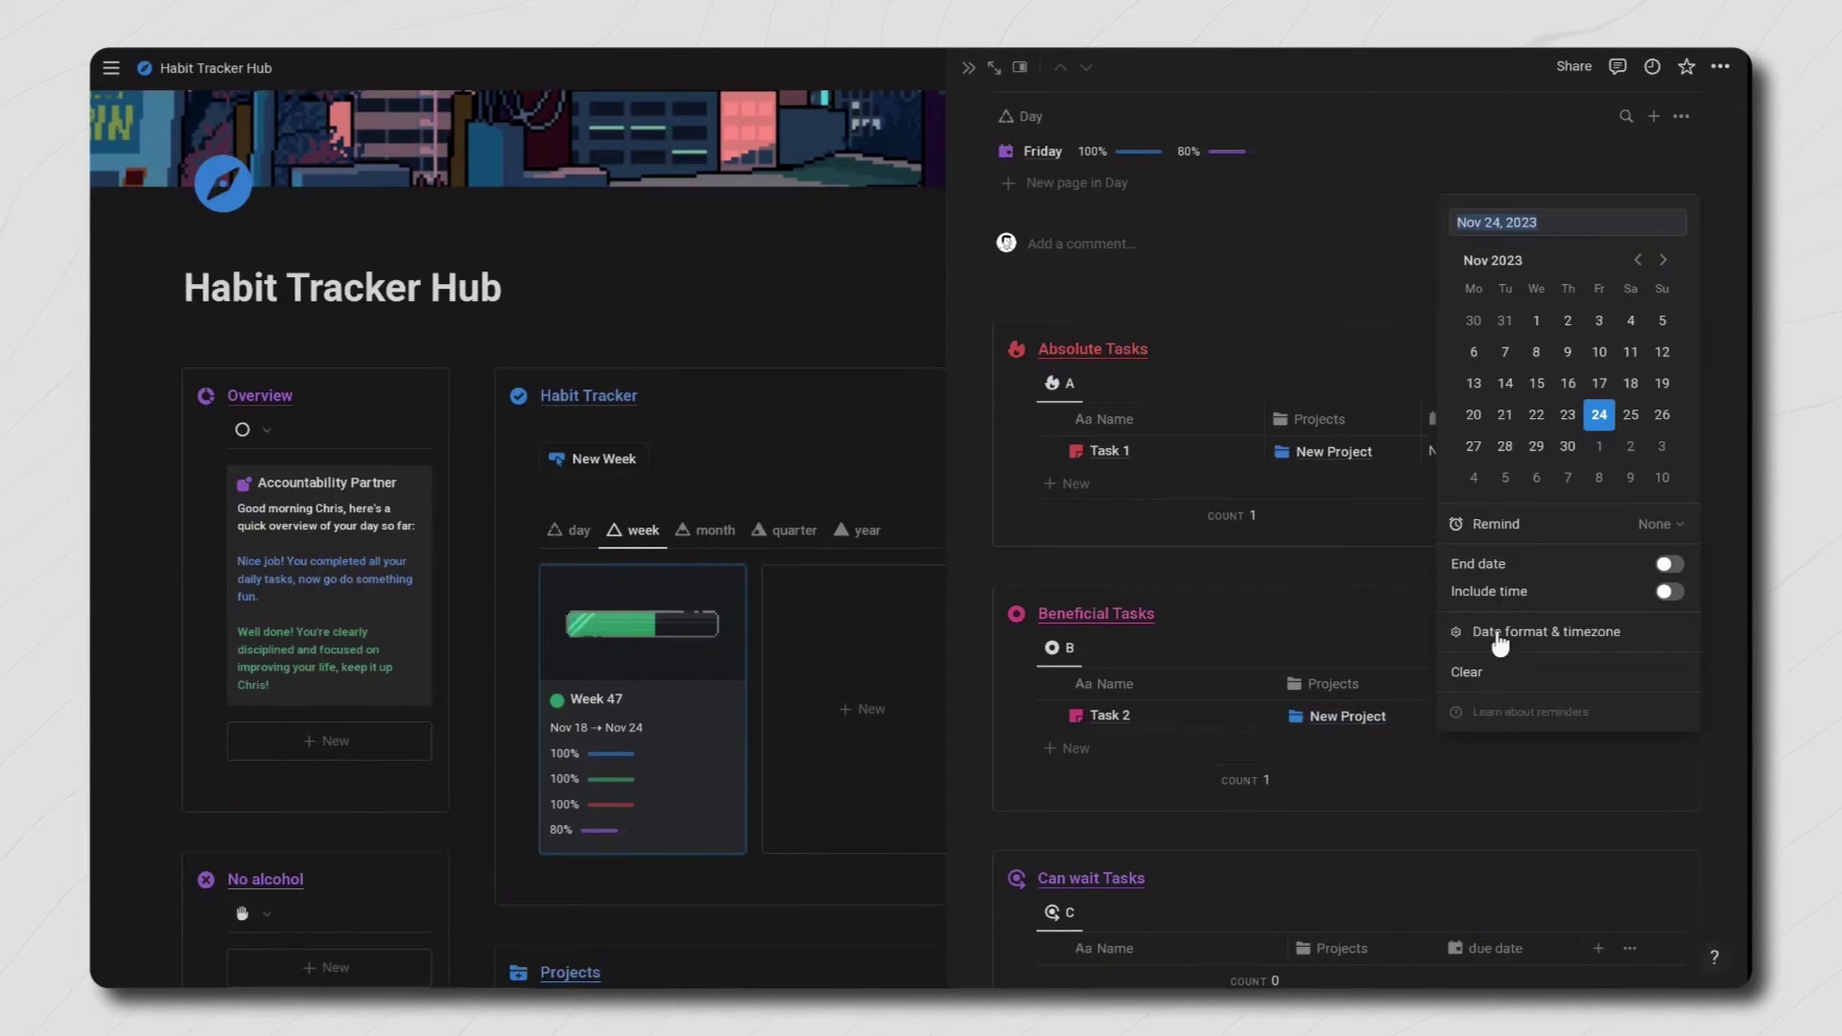
{"action": "left_click", "coordinate": [1536, 447]}
{"action": "key", "text": "Escape"}
Step: Add Task 3 to Can wait Tasks, linked to New Project, due November 30
{"action": "scroll", "coordinate": [1247, 705], "scroll_direction": "down", "scroll_amount": 2}
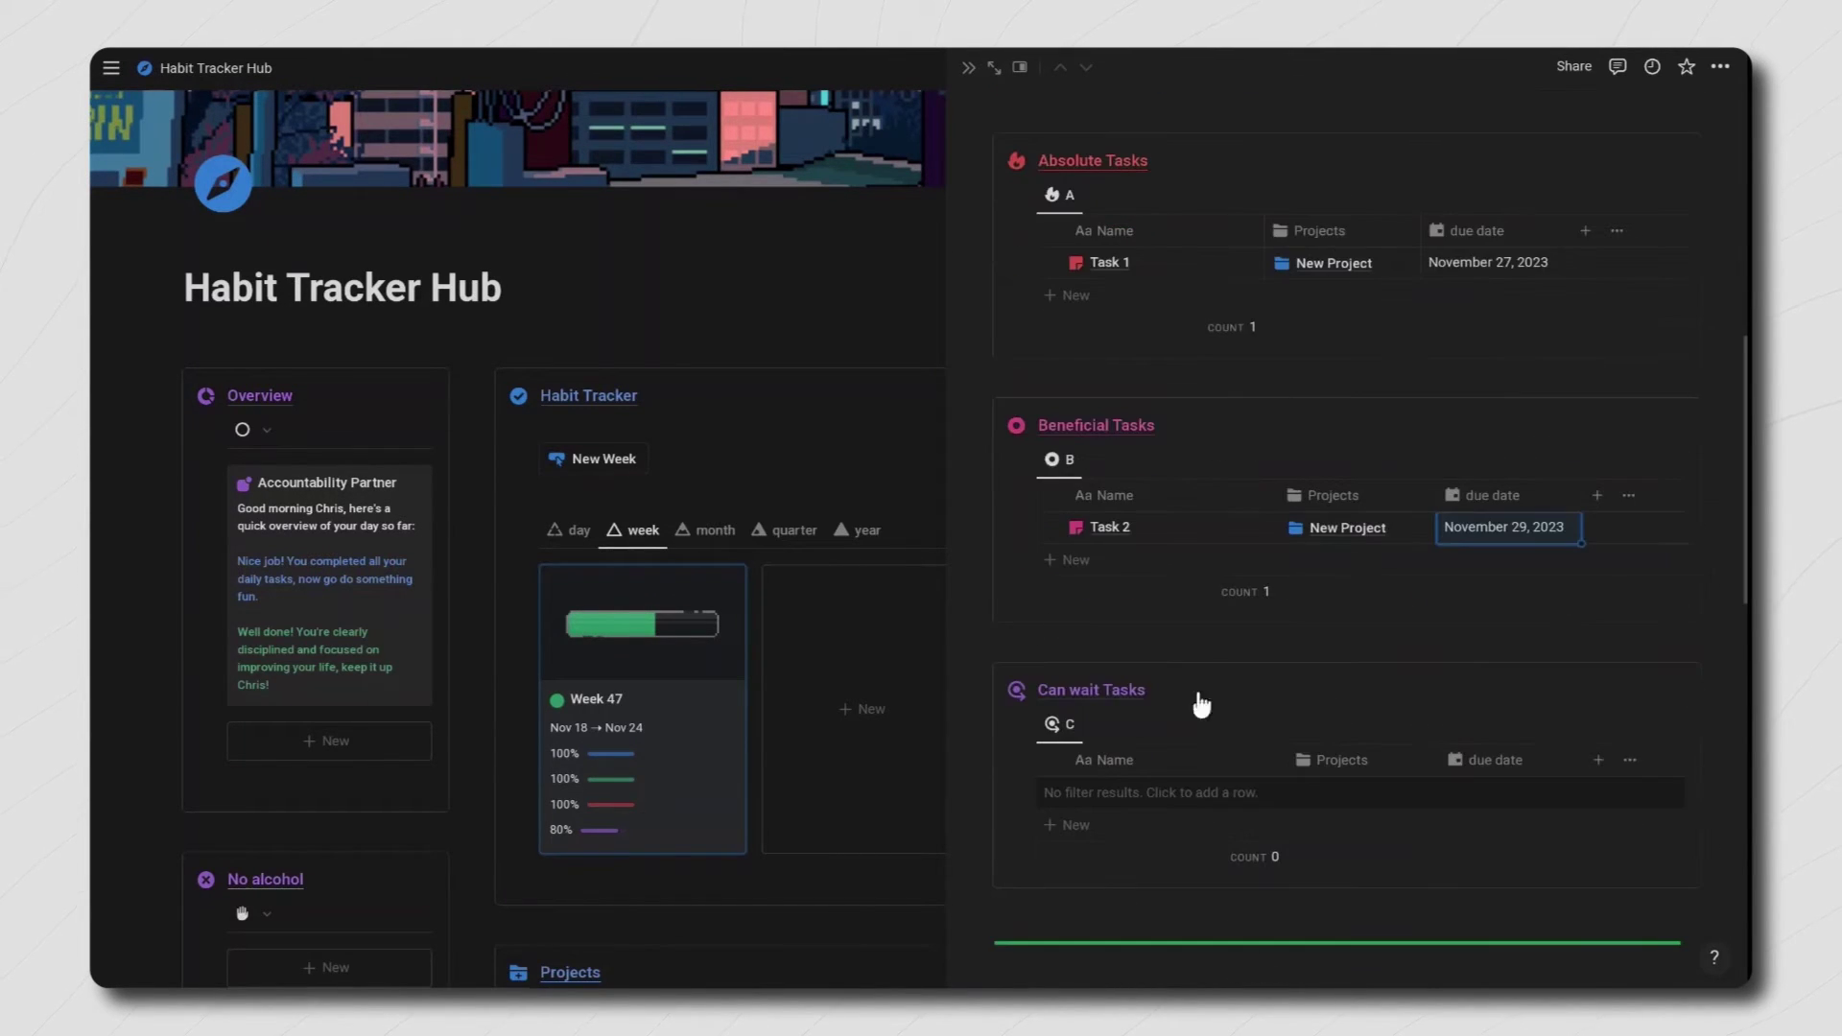
{"action": "left_click", "coordinate": [1099, 792]}
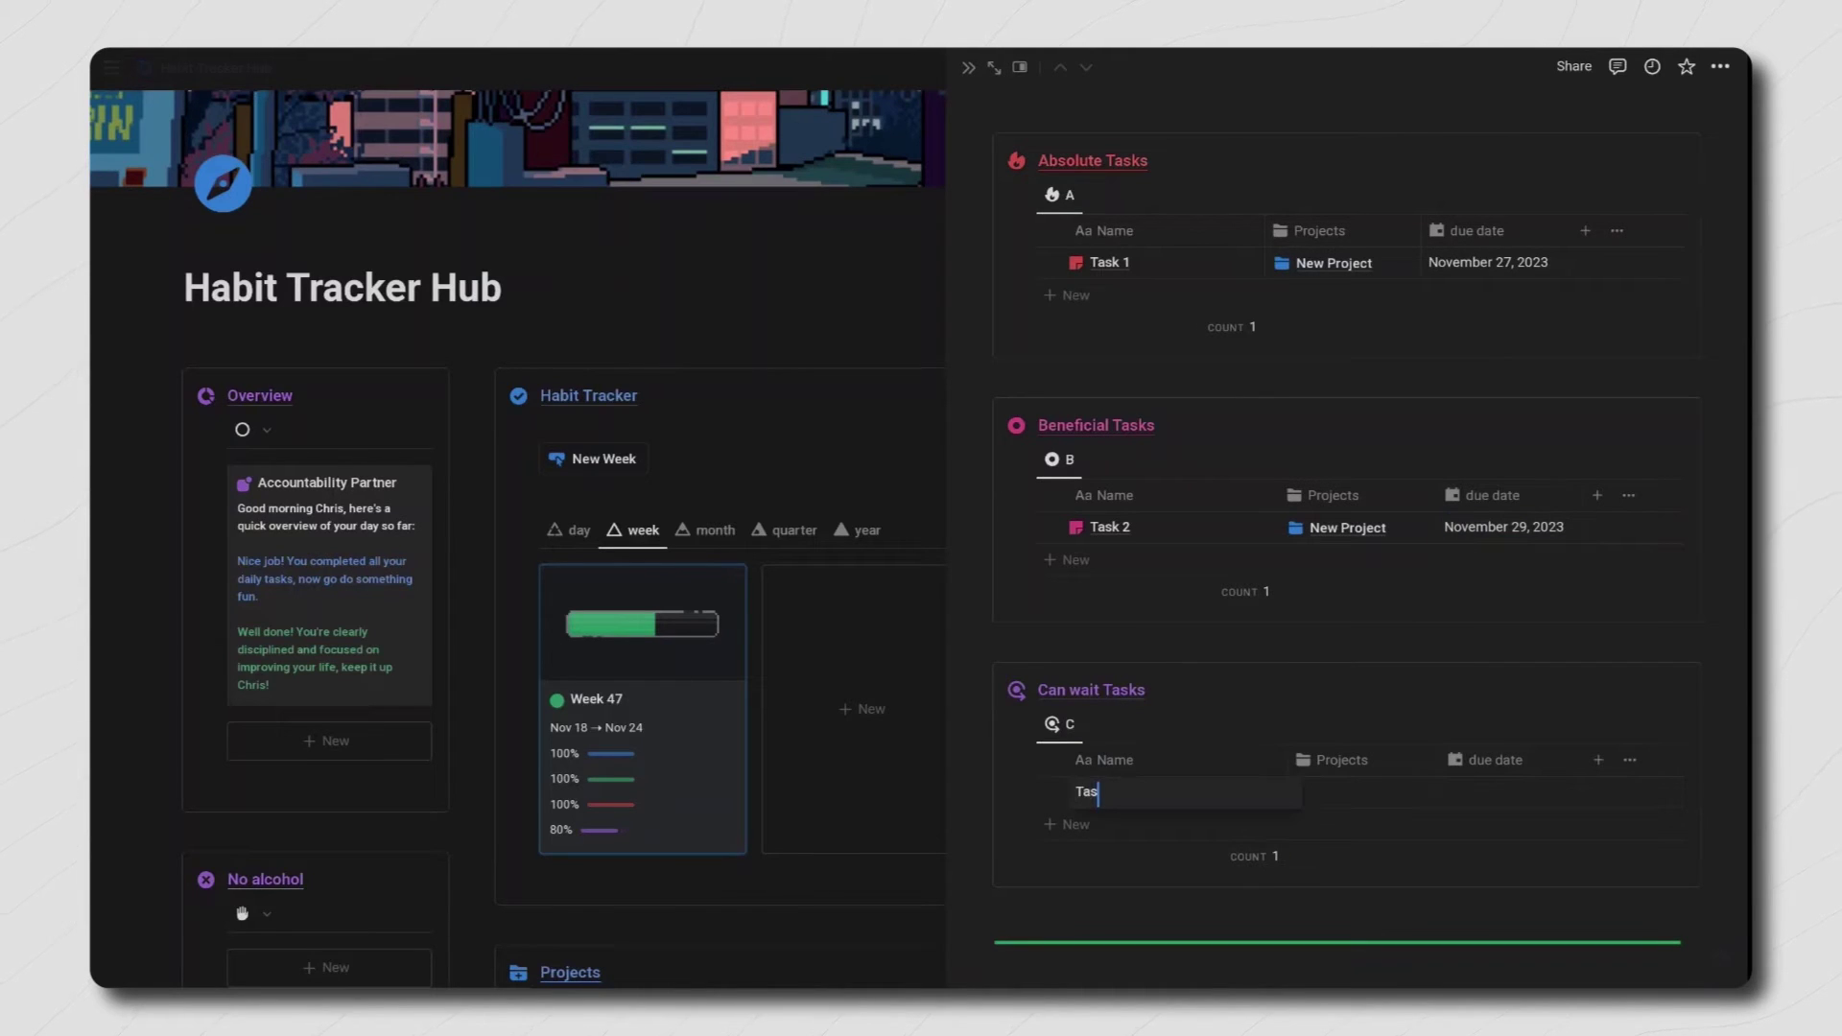
{"action": "left_click", "coordinate": [1373, 793]}
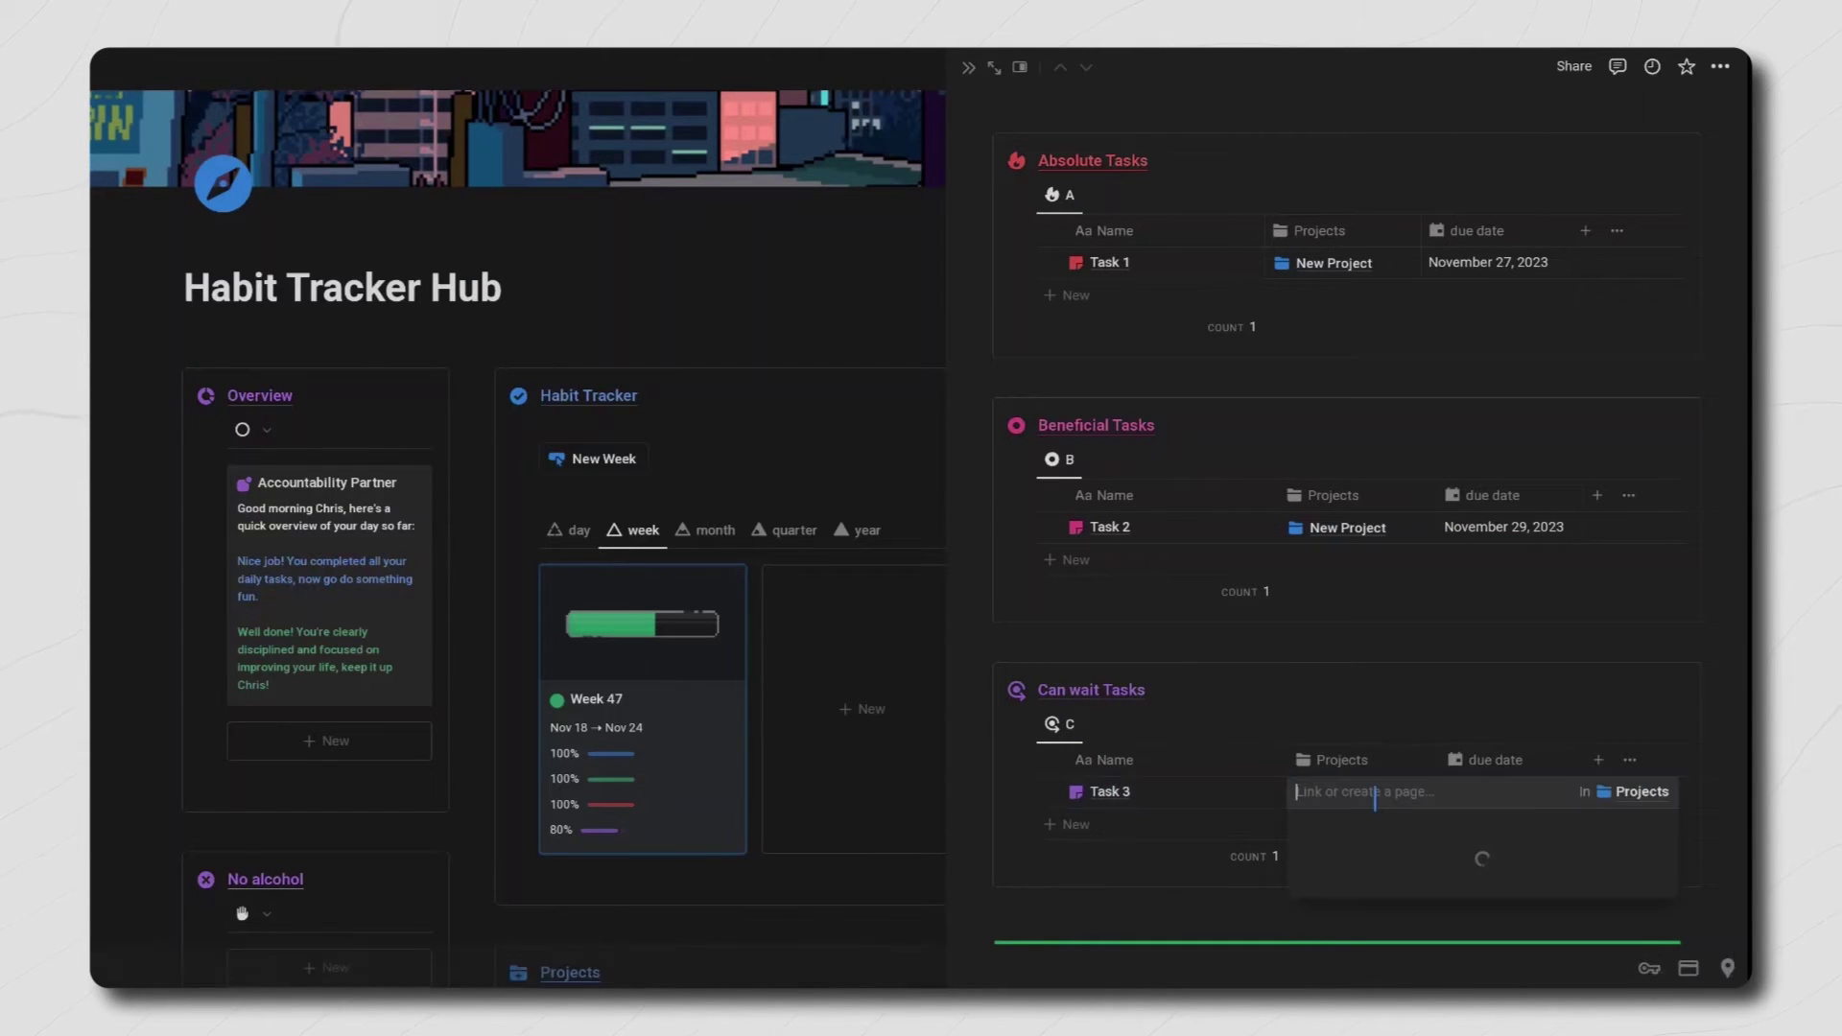
{"action": "left_click", "coordinate": [1363, 860]}
{"action": "key", "text": "Escape"}
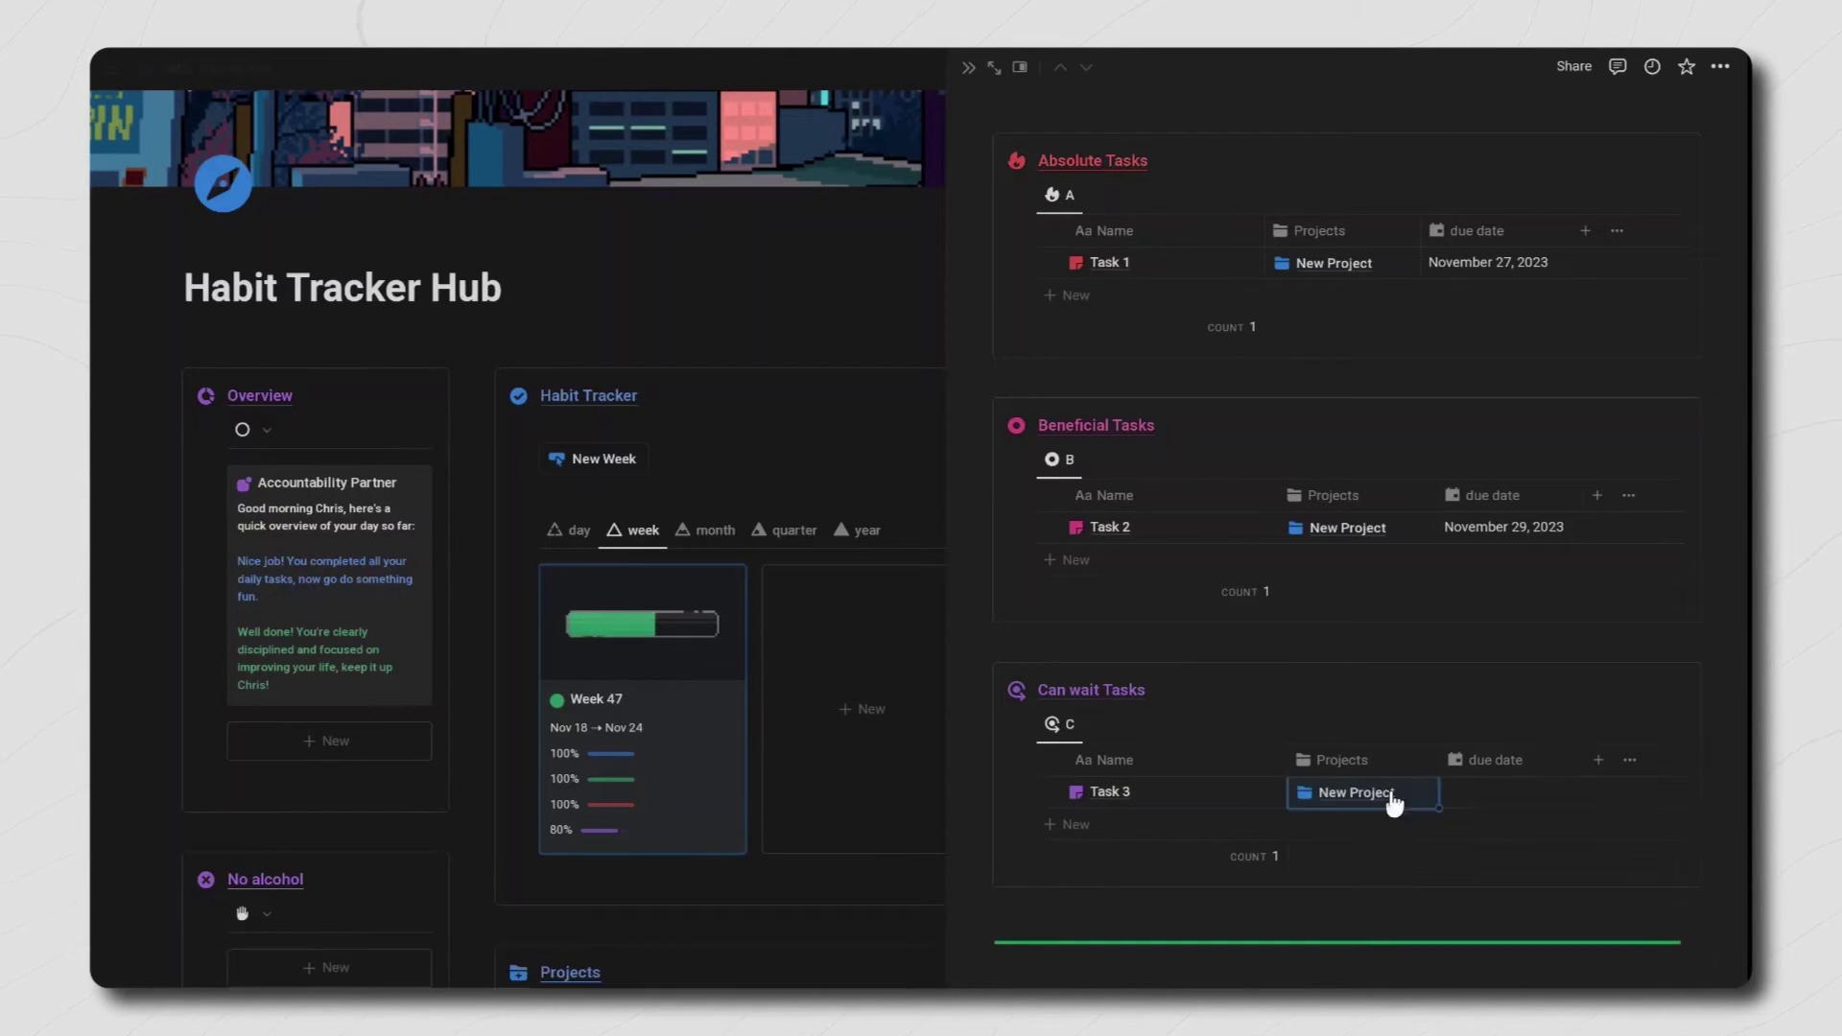
{"action": "left_click", "coordinate": [1478, 794]}
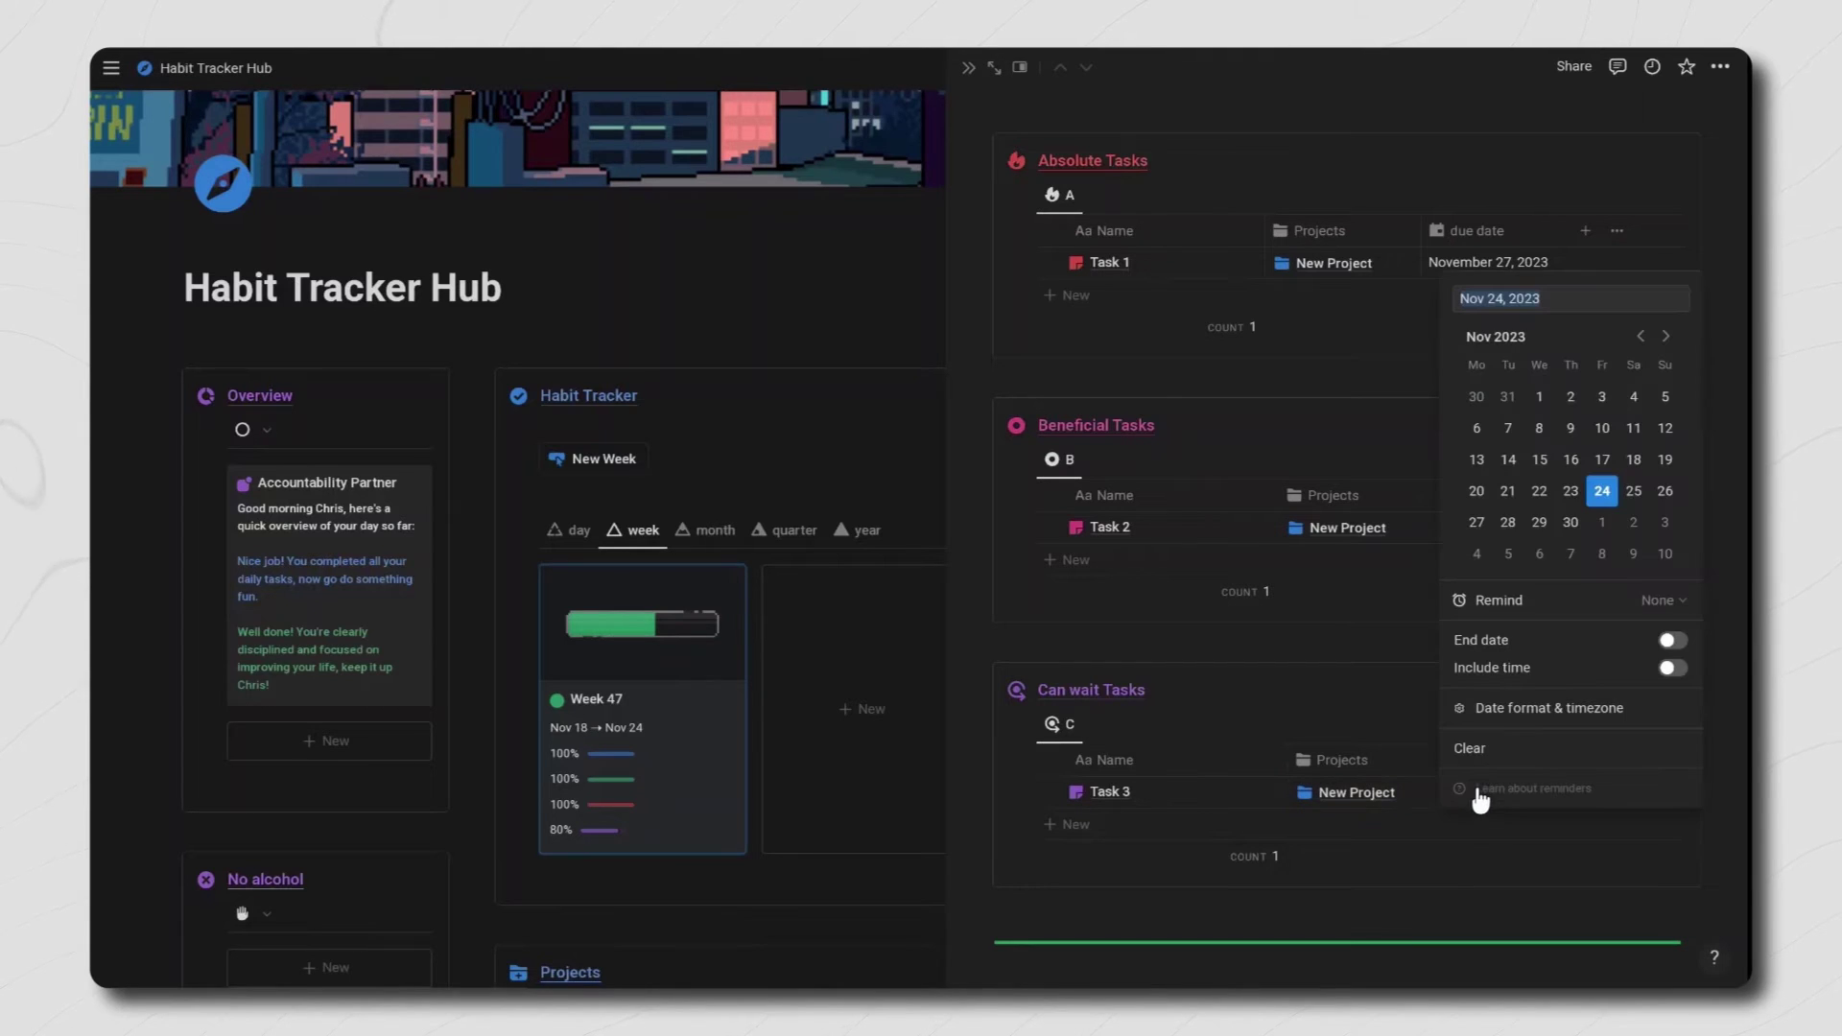
{"action": "left_click", "coordinate": [1570, 523]}
{"action": "key", "text": "Escape"}
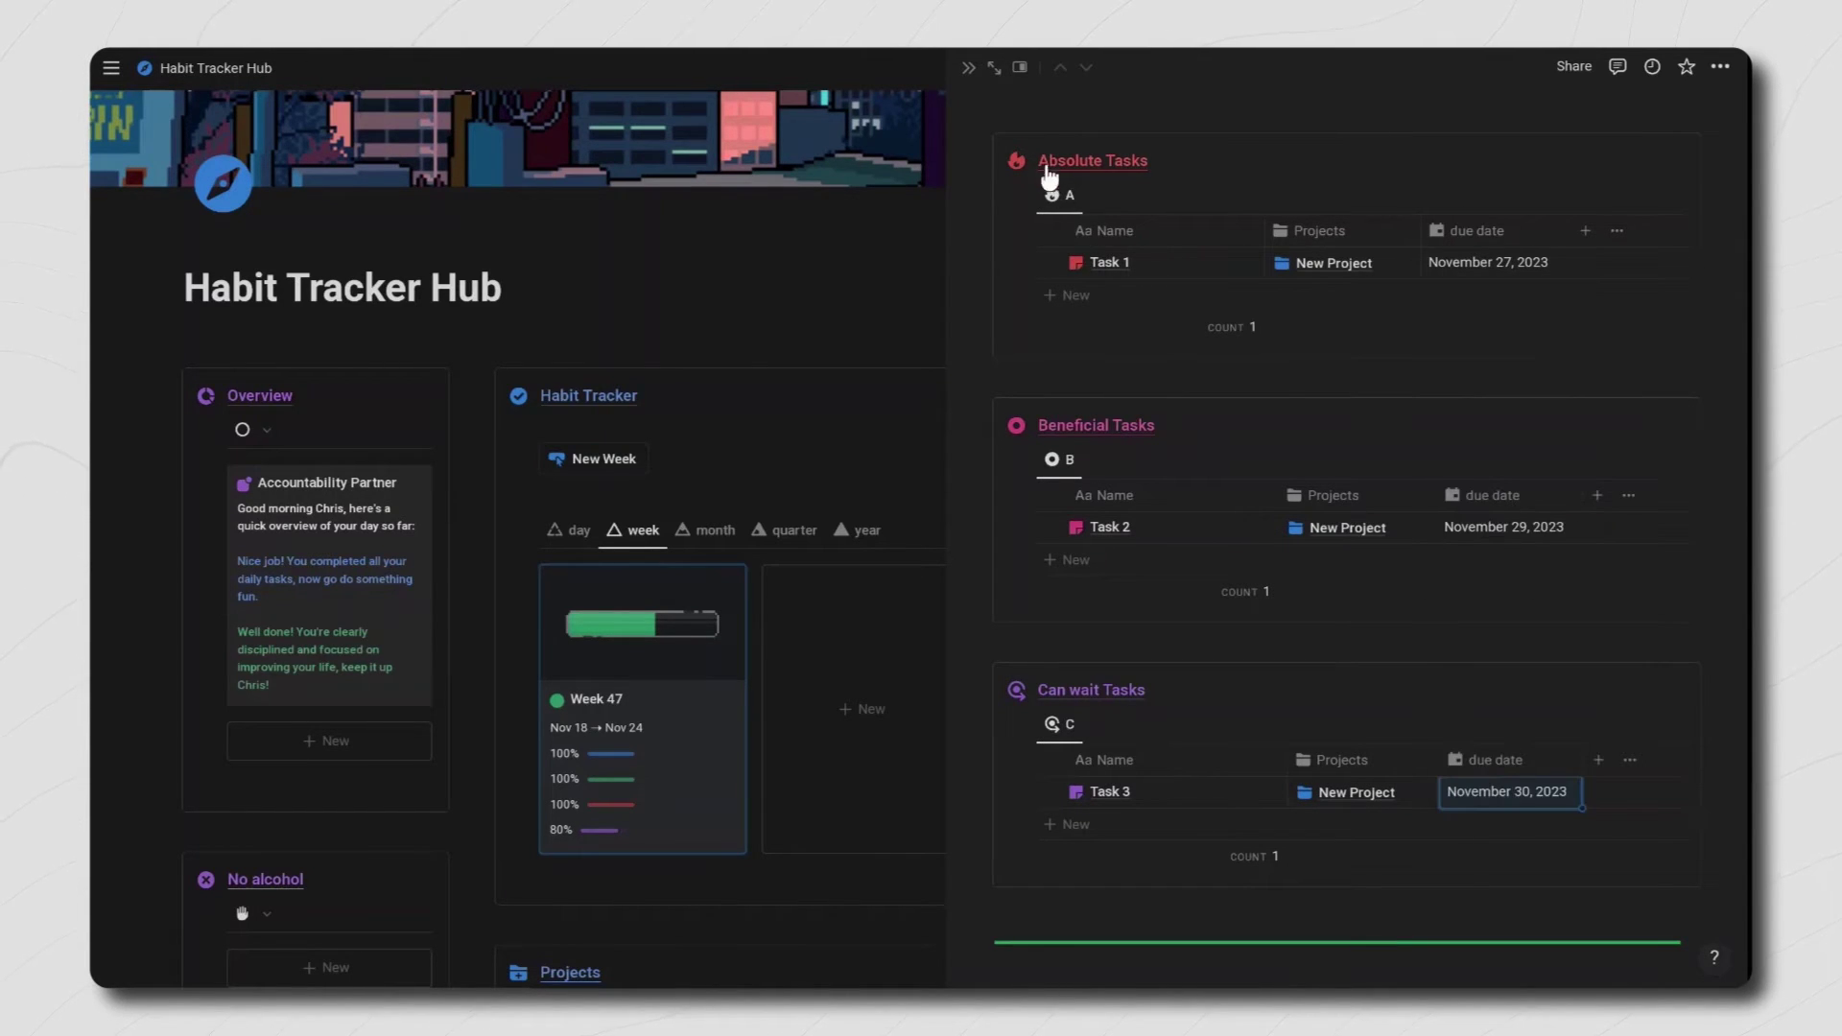
Step: Show tasks on the calendar, stretch Task 1 across November 27–28 and move Task 2 to November 30
{"action": "left_click", "coordinate": [968, 68]}
{"action": "scroll", "coordinate": [791, 551], "scroll_direction": "down", "scroll_amount": 6}
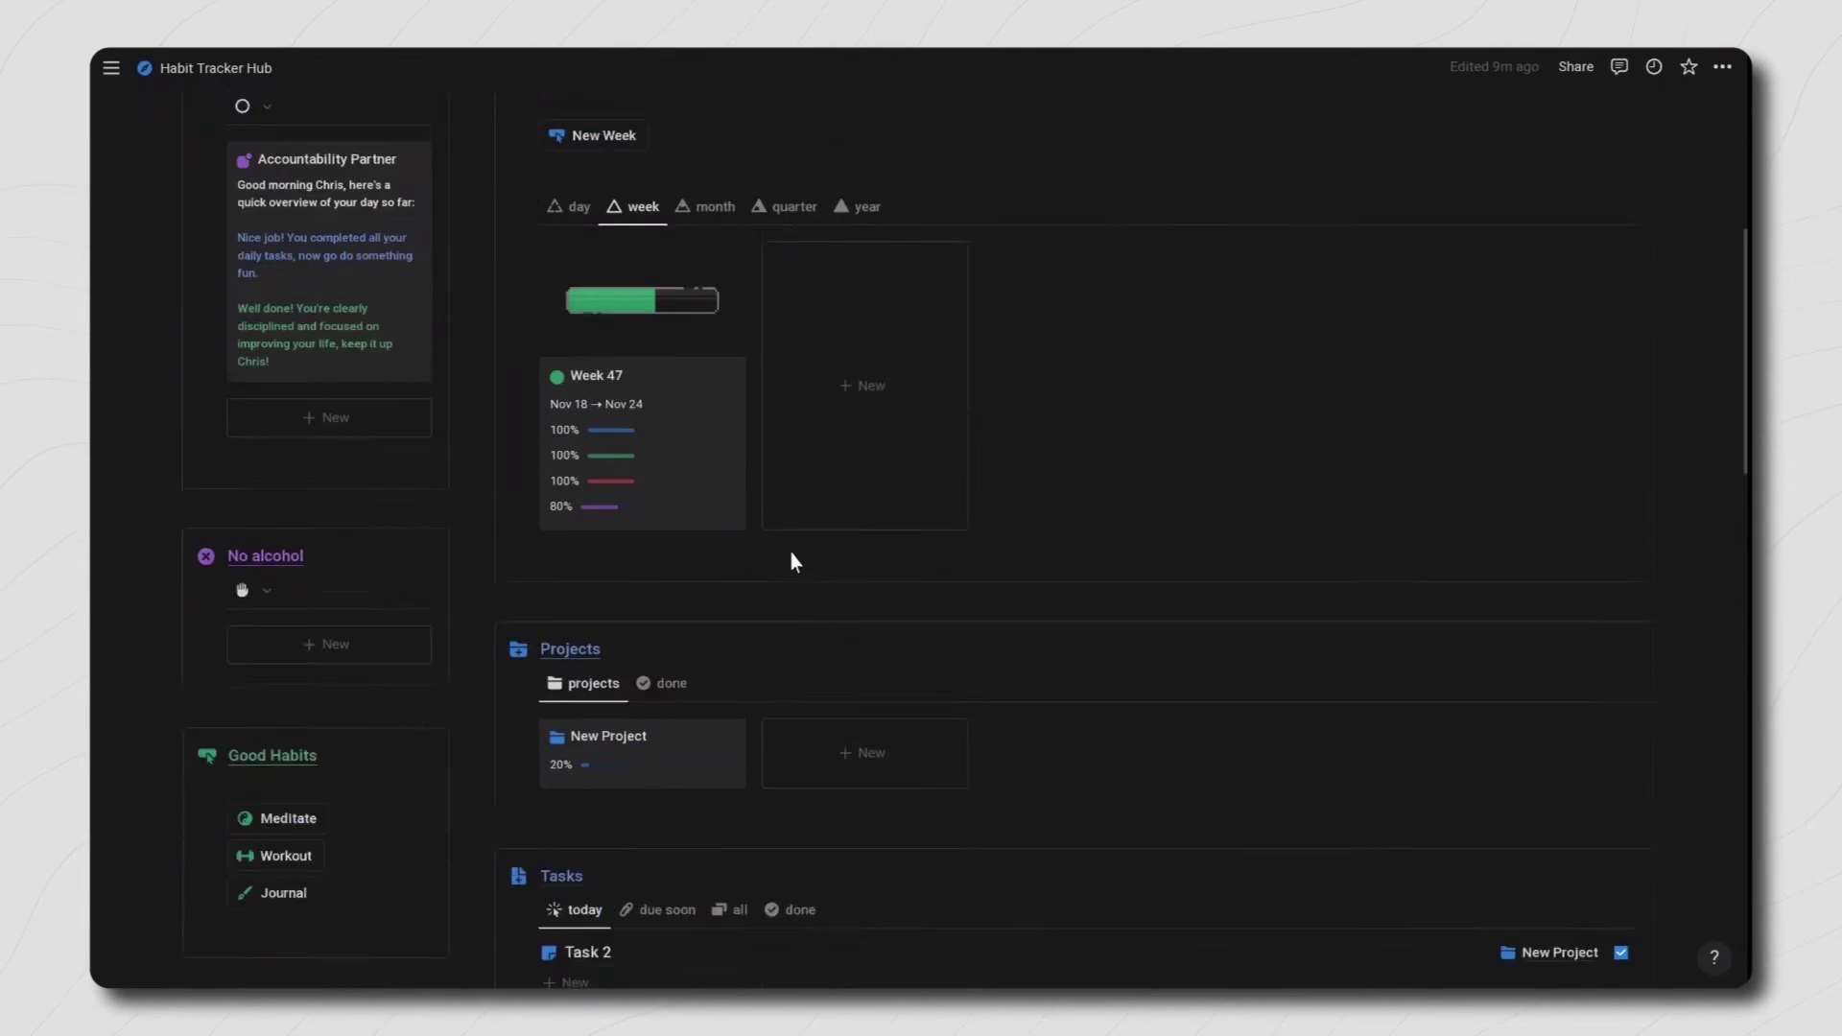
{"action": "scroll", "coordinate": [791, 561], "scroll_direction": "down", "scroll_amount": 5}
{"action": "left_click", "coordinate": [585, 343]}
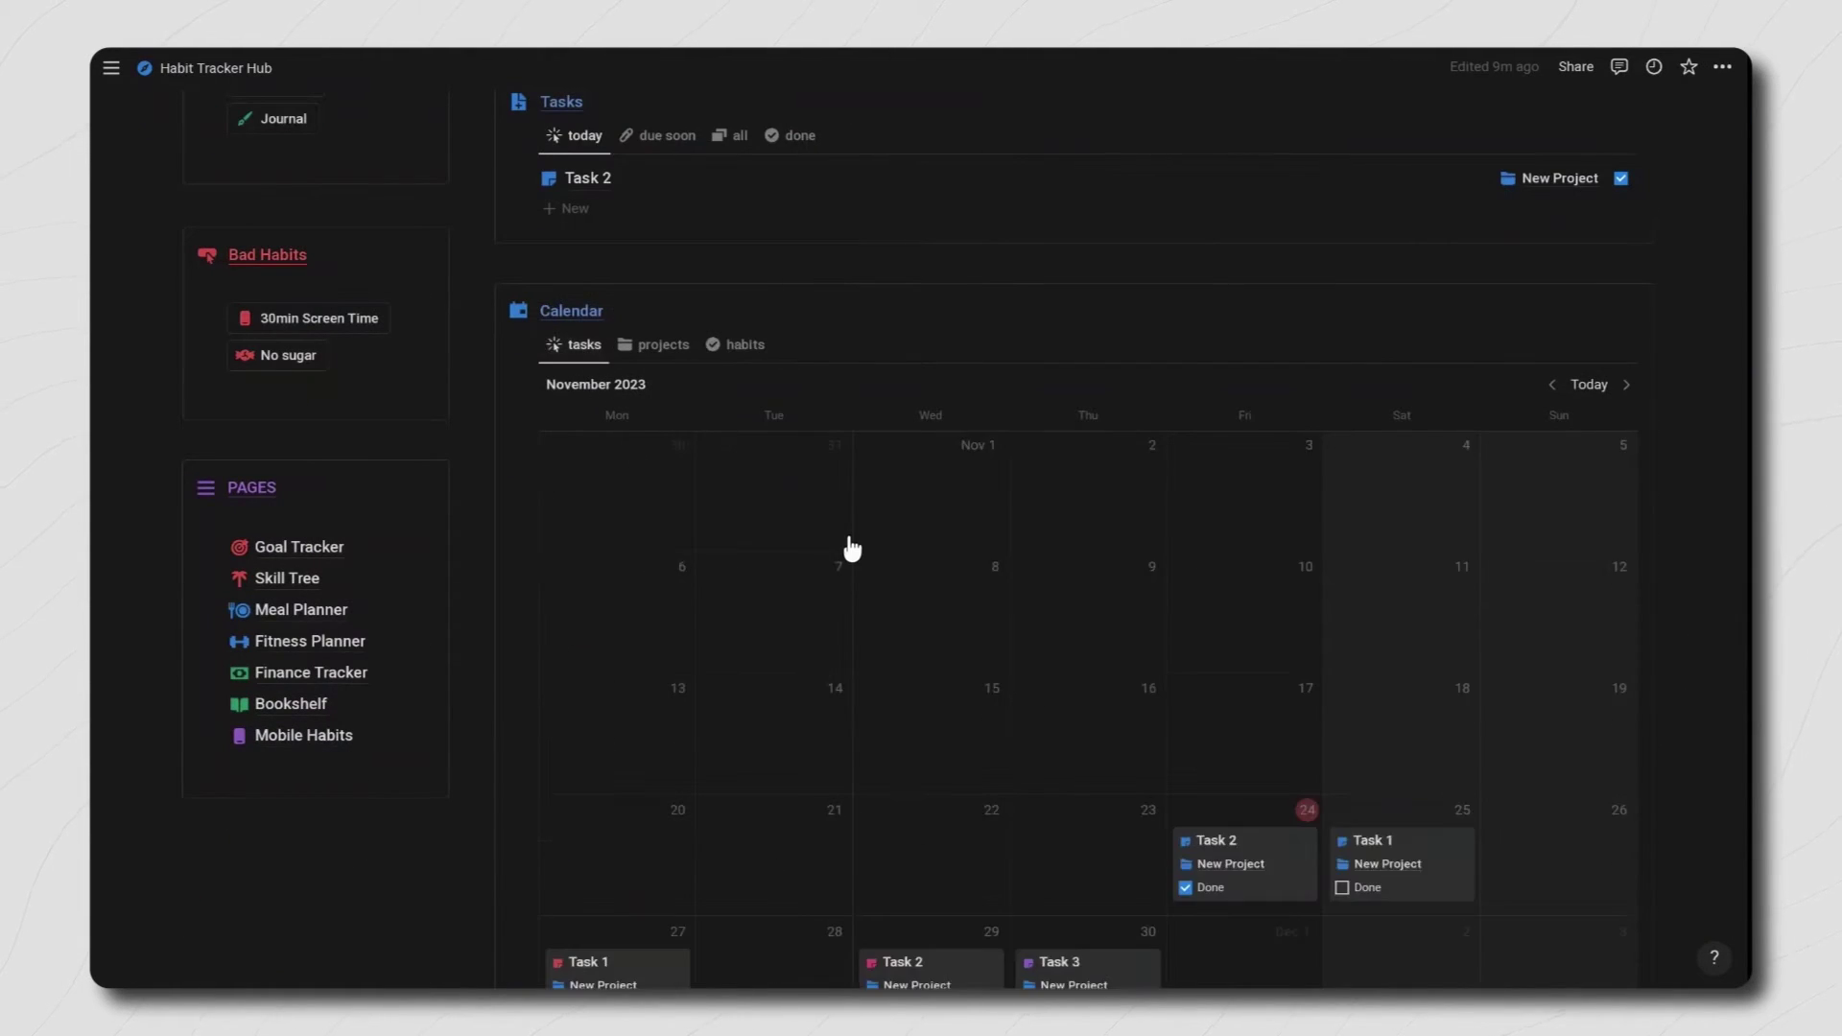
{"action": "scroll", "coordinate": [852, 547], "scroll_direction": "down", "scroll_amount": 3}
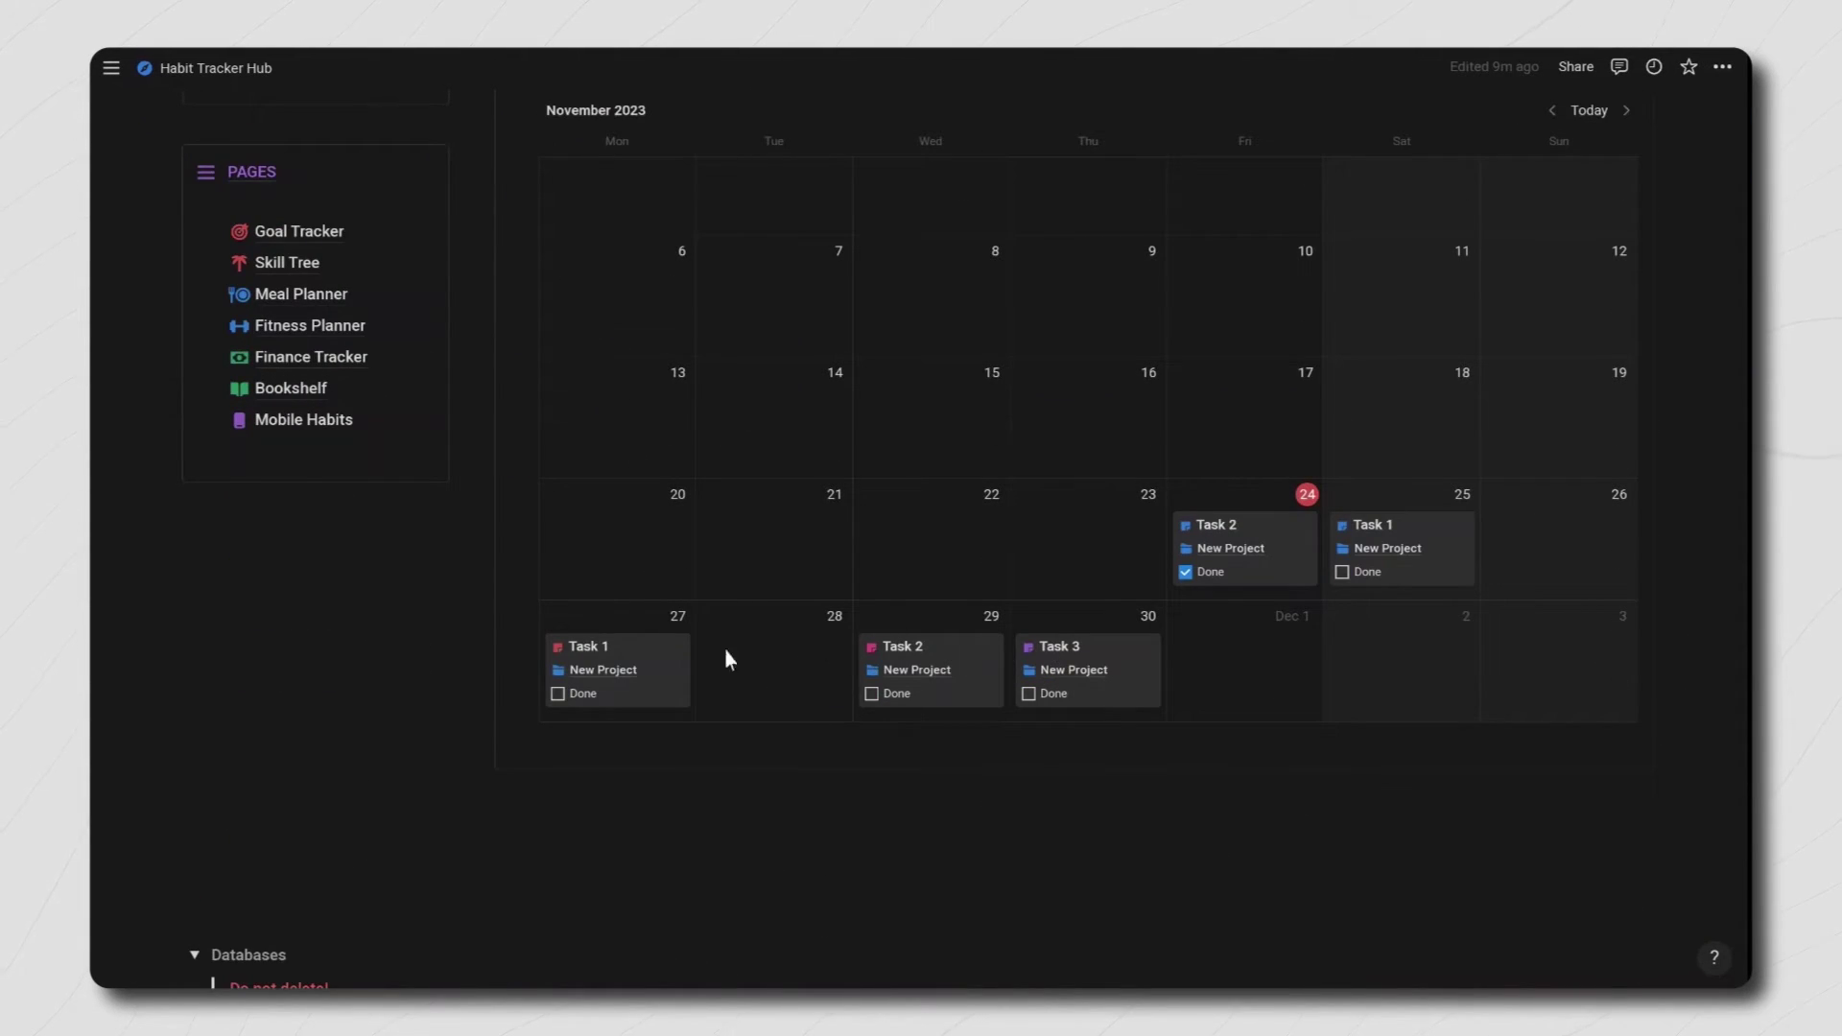
{"action": "left_click_drag", "start_coordinate": [695, 674], "coordinate": [735, 674]}
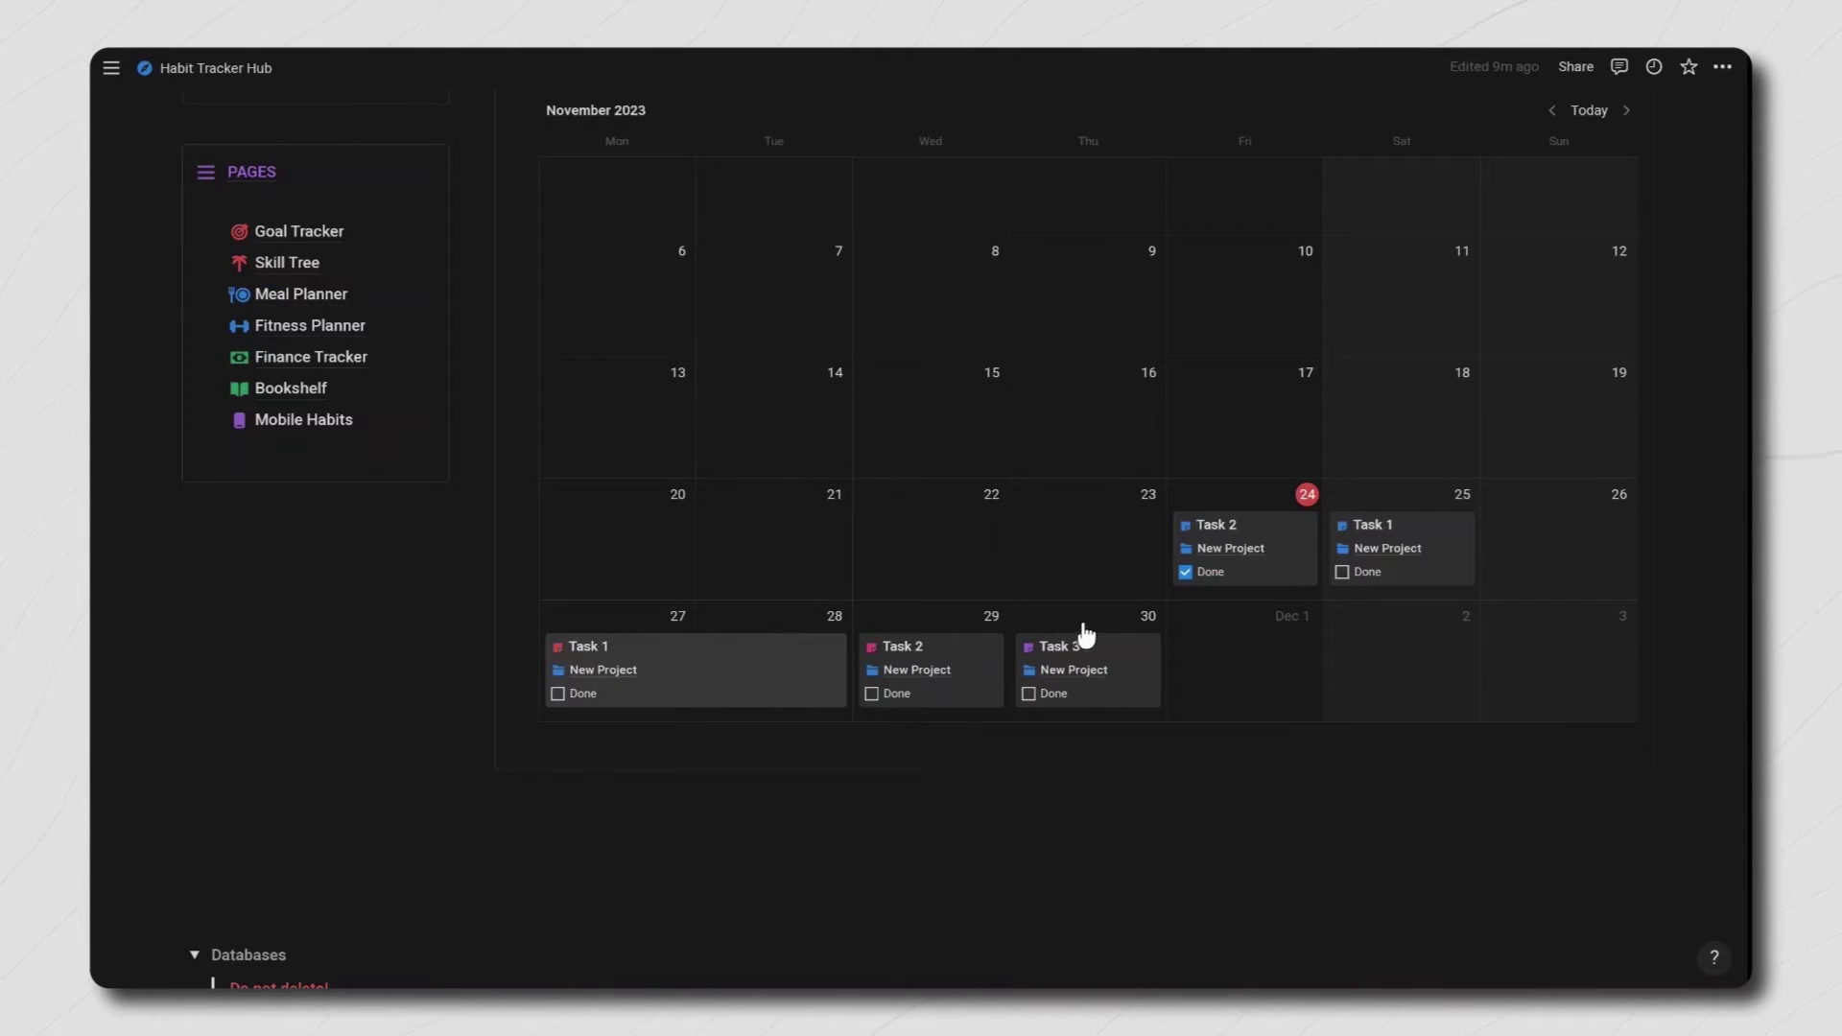
{"action": "left_click_drag", "start_coordinate": [907, 652], "coordinate": [1099, 720]}
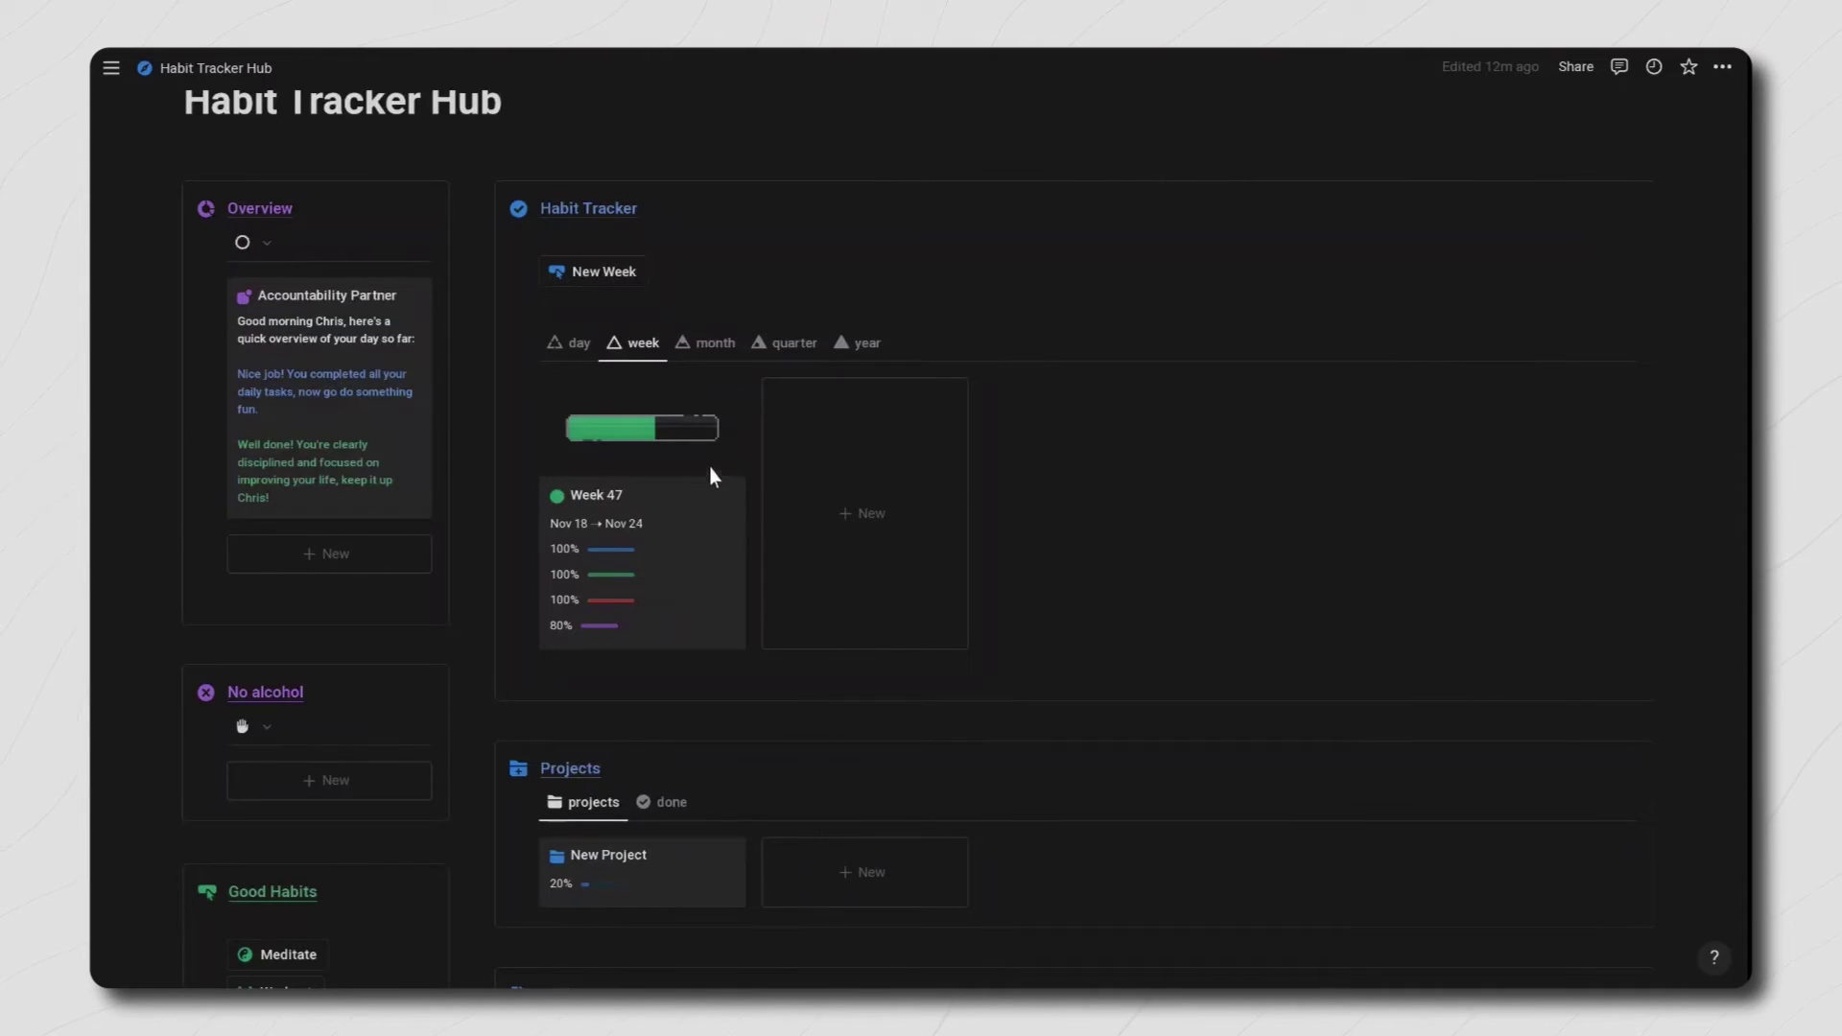
Step: Open Week 47, switch through month, quarter and year views, then open 2023's review questions
{"action": "left_click", "coordinate": [739, 476]}
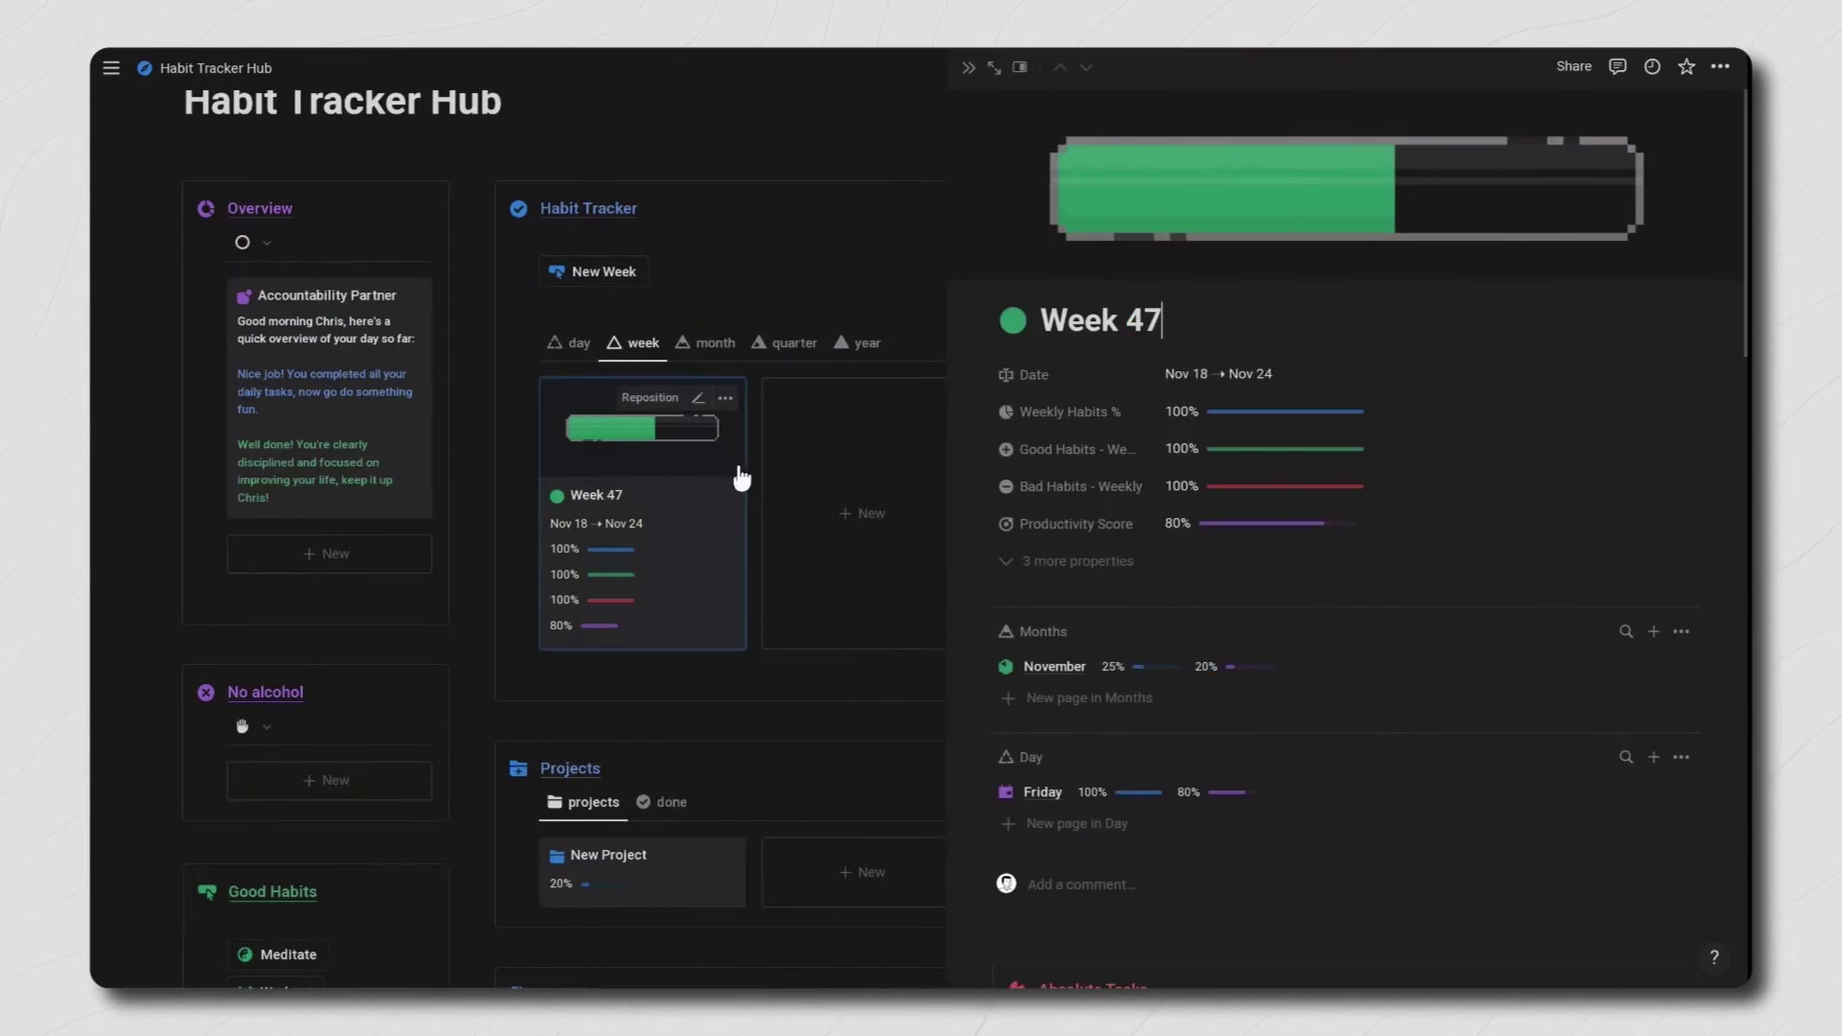
{"action": "scroll", "coordinate": [1361, 619], "scroll_direction": "down", "scroll_amount": 10}
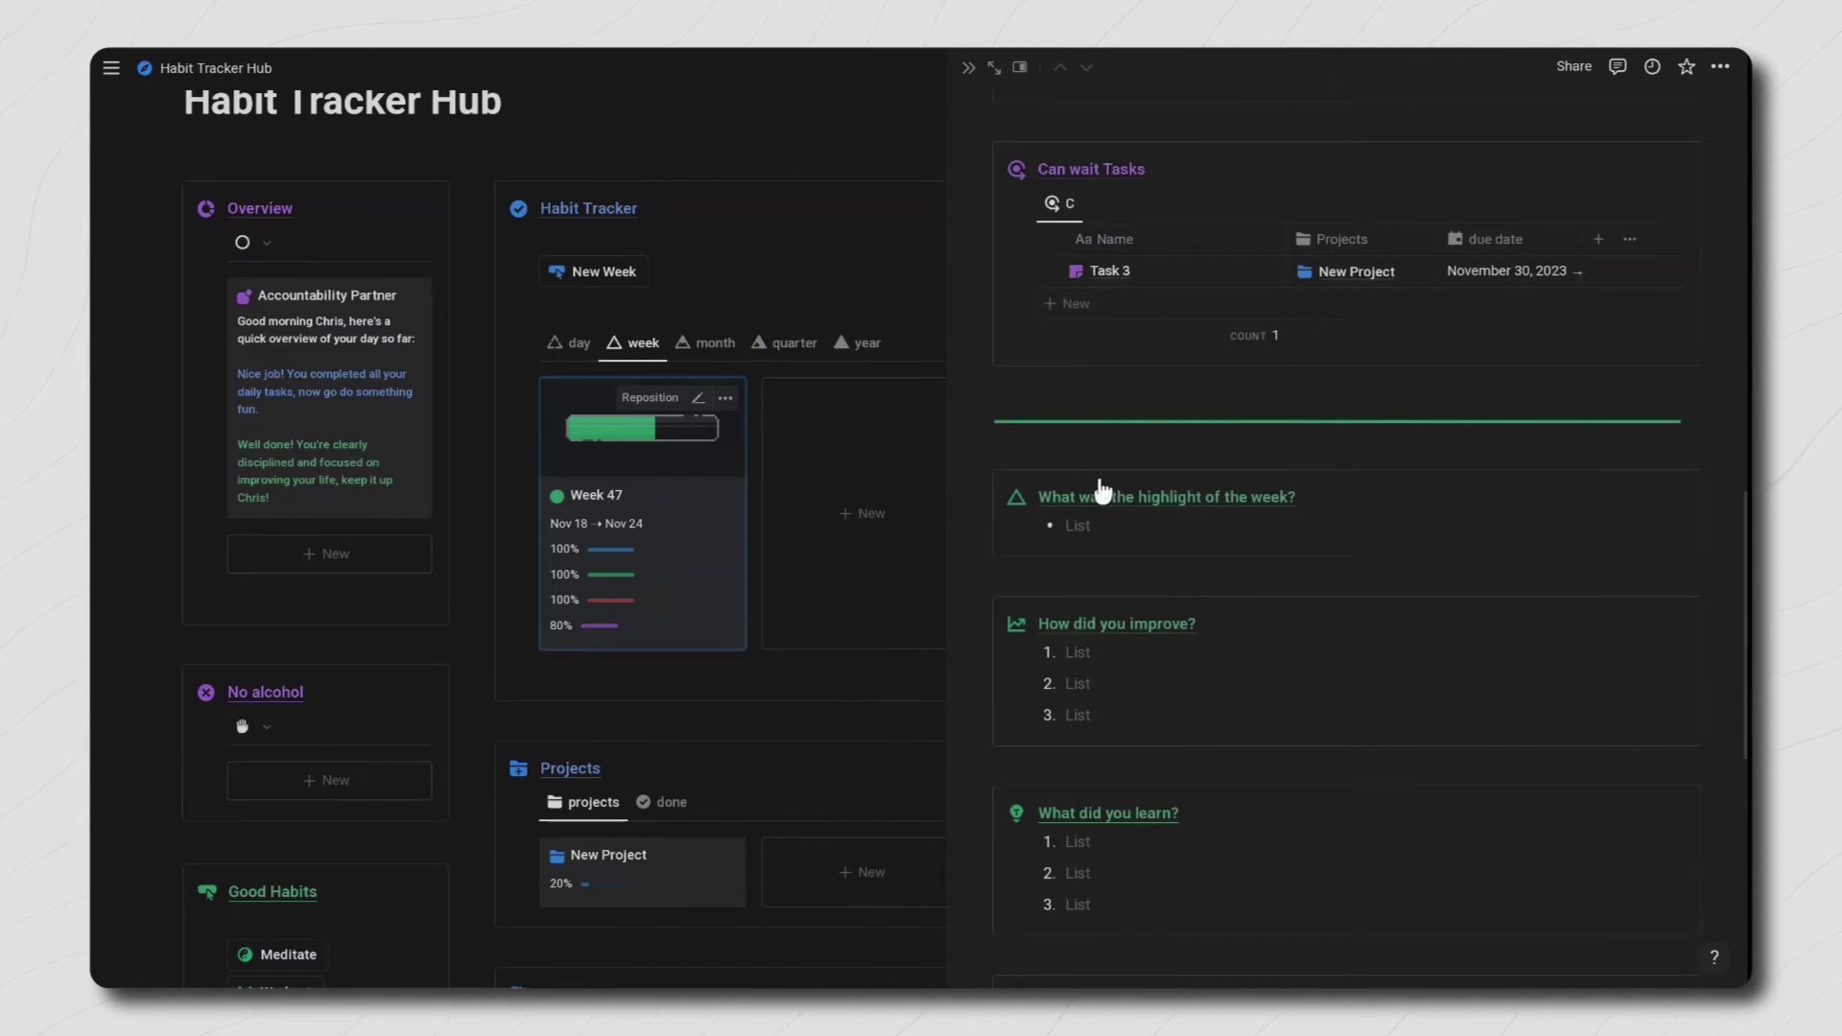
{"action": "scroll", "coordinate": [1103, 491], "scroll_direction": "down", "scroll_amount": 8}
{"action": "left_click", "coordinate": [715, 347]}
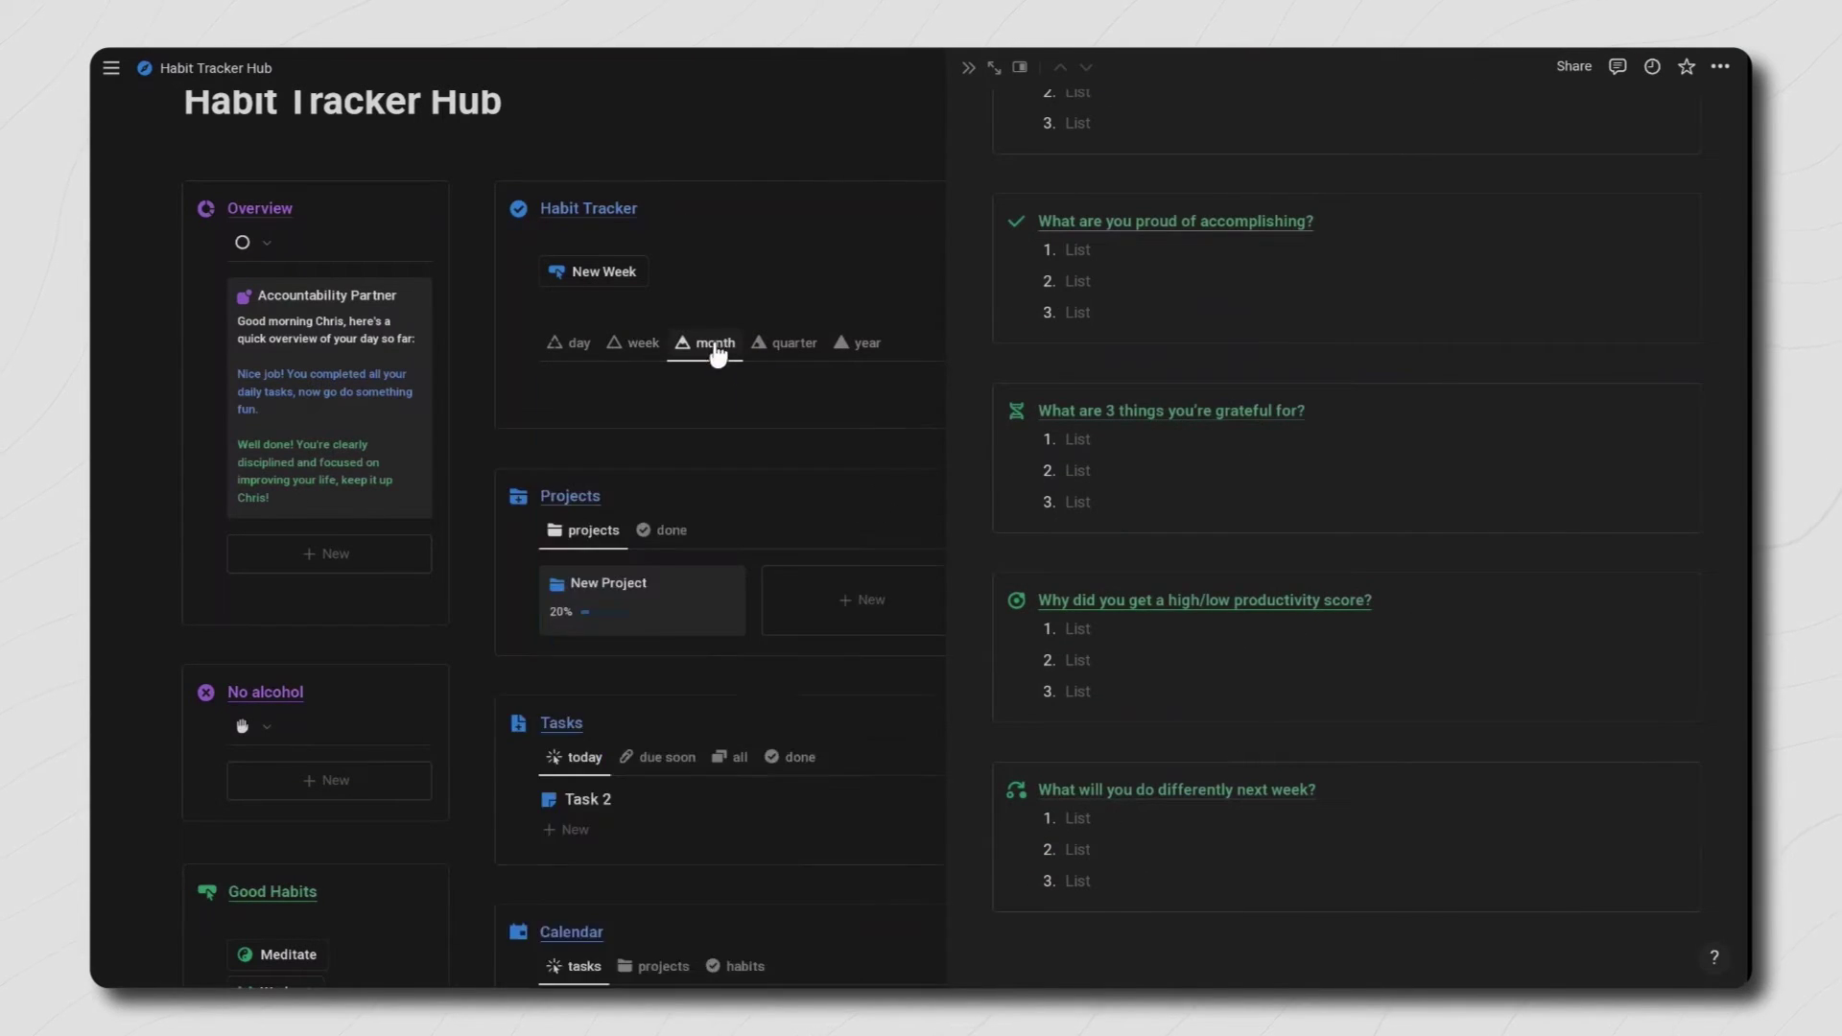
{"action": "scroll", "coordinate": [1369, 617], "scroll_direction": "down", "scroll_amount": 15}
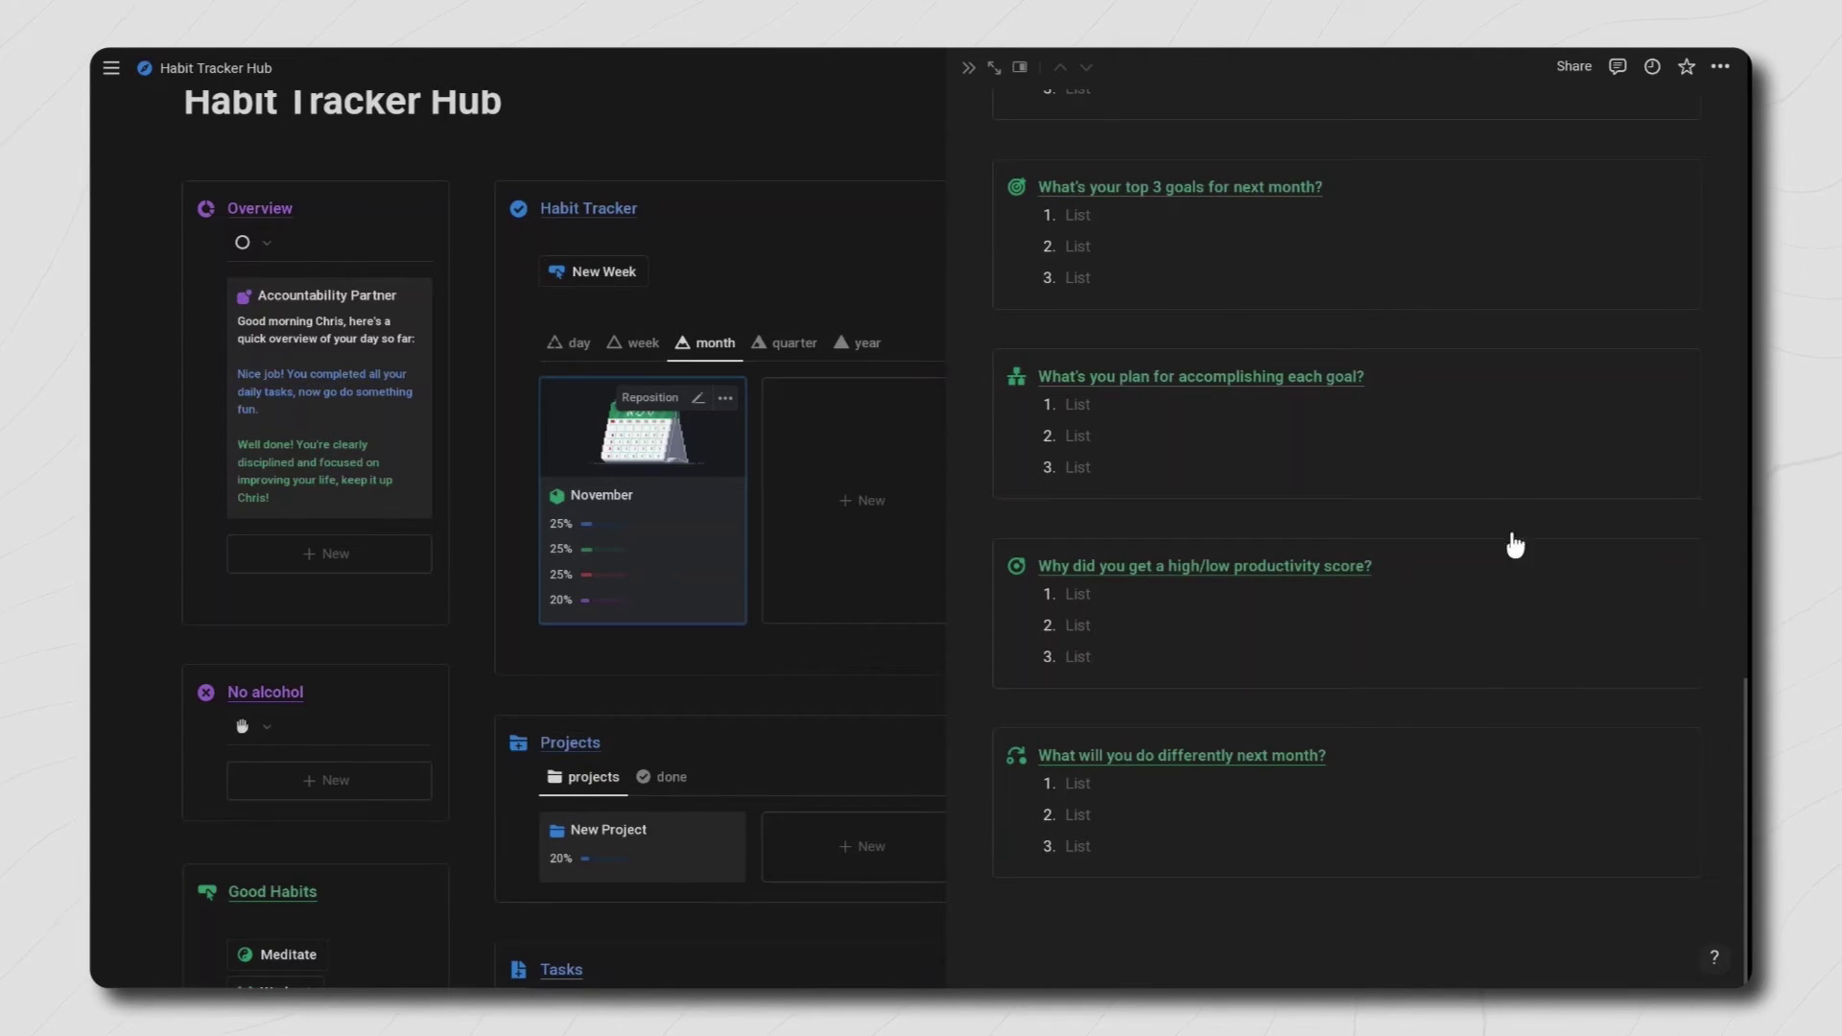
{"action": "left_click", "coordinate": [795, 343]}
{"action": "scroll", "coordinate": [1408, 547], "scroll_direction": "down", "scroll_amount": 15}
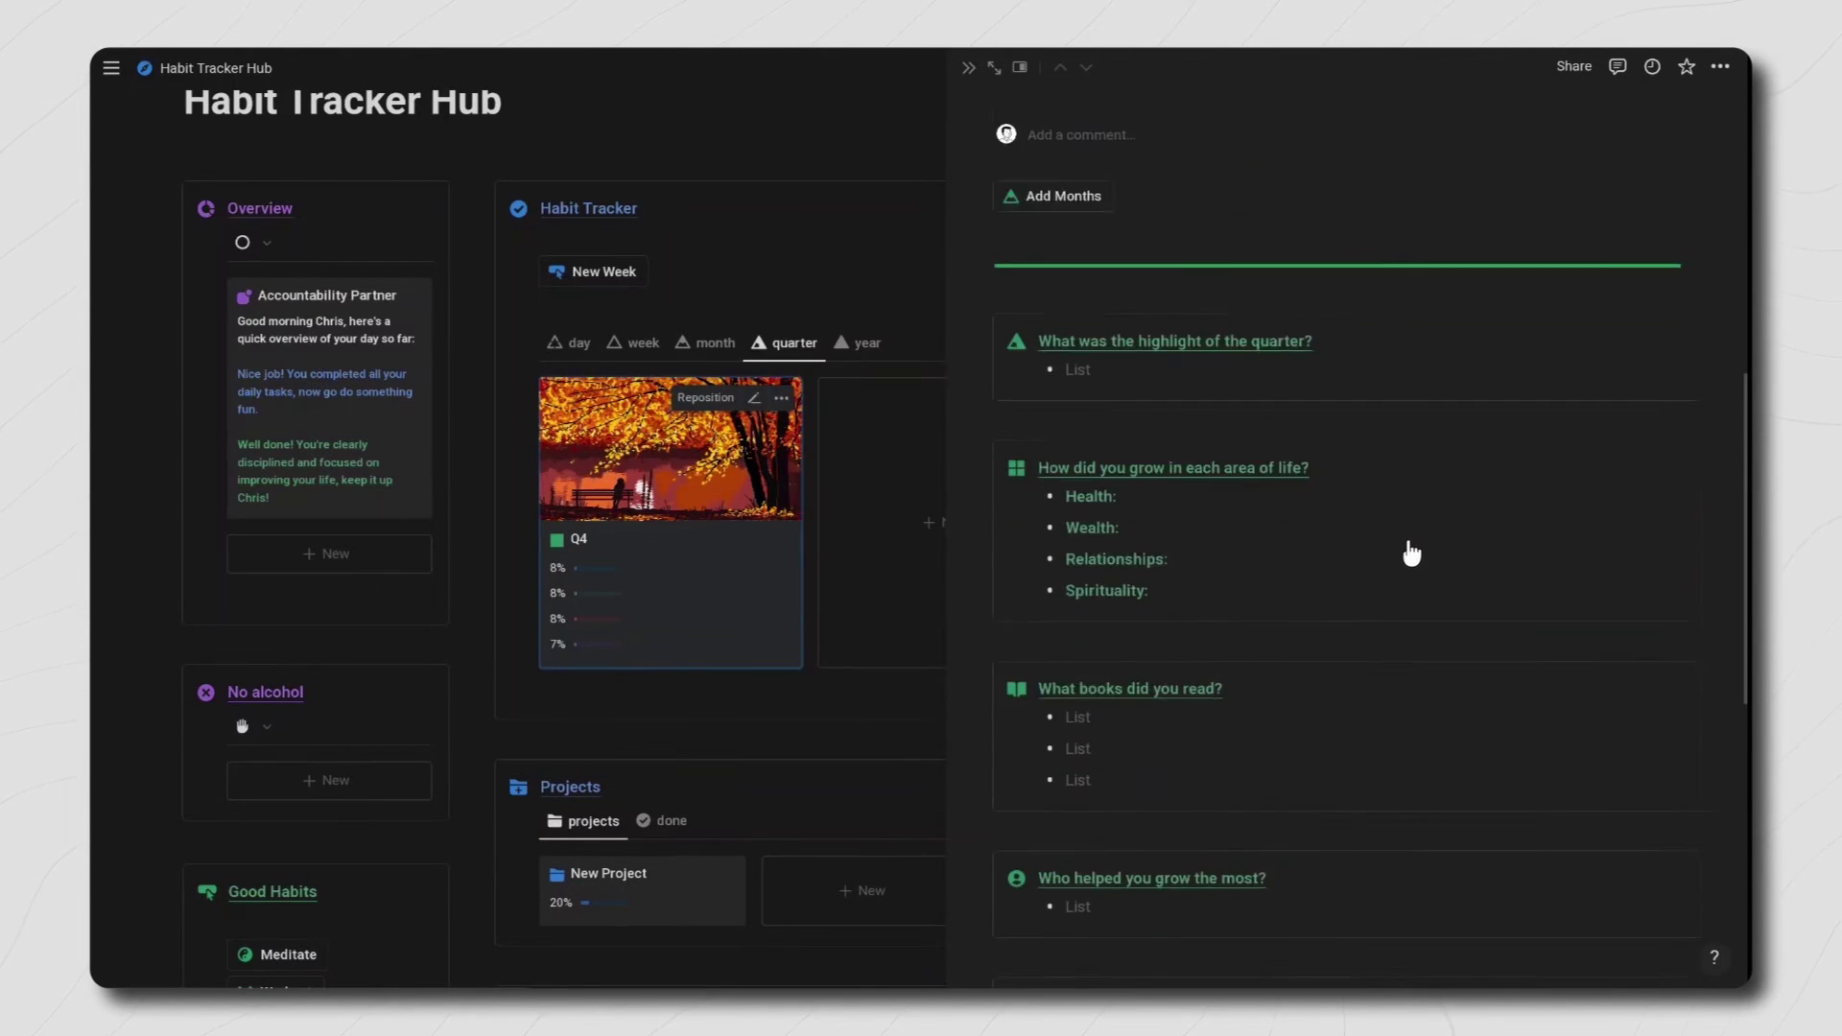
{"action": "left_click", "coordinate": [853, 345]}
{"action": "left_click", "coordinate": [708, 473]}
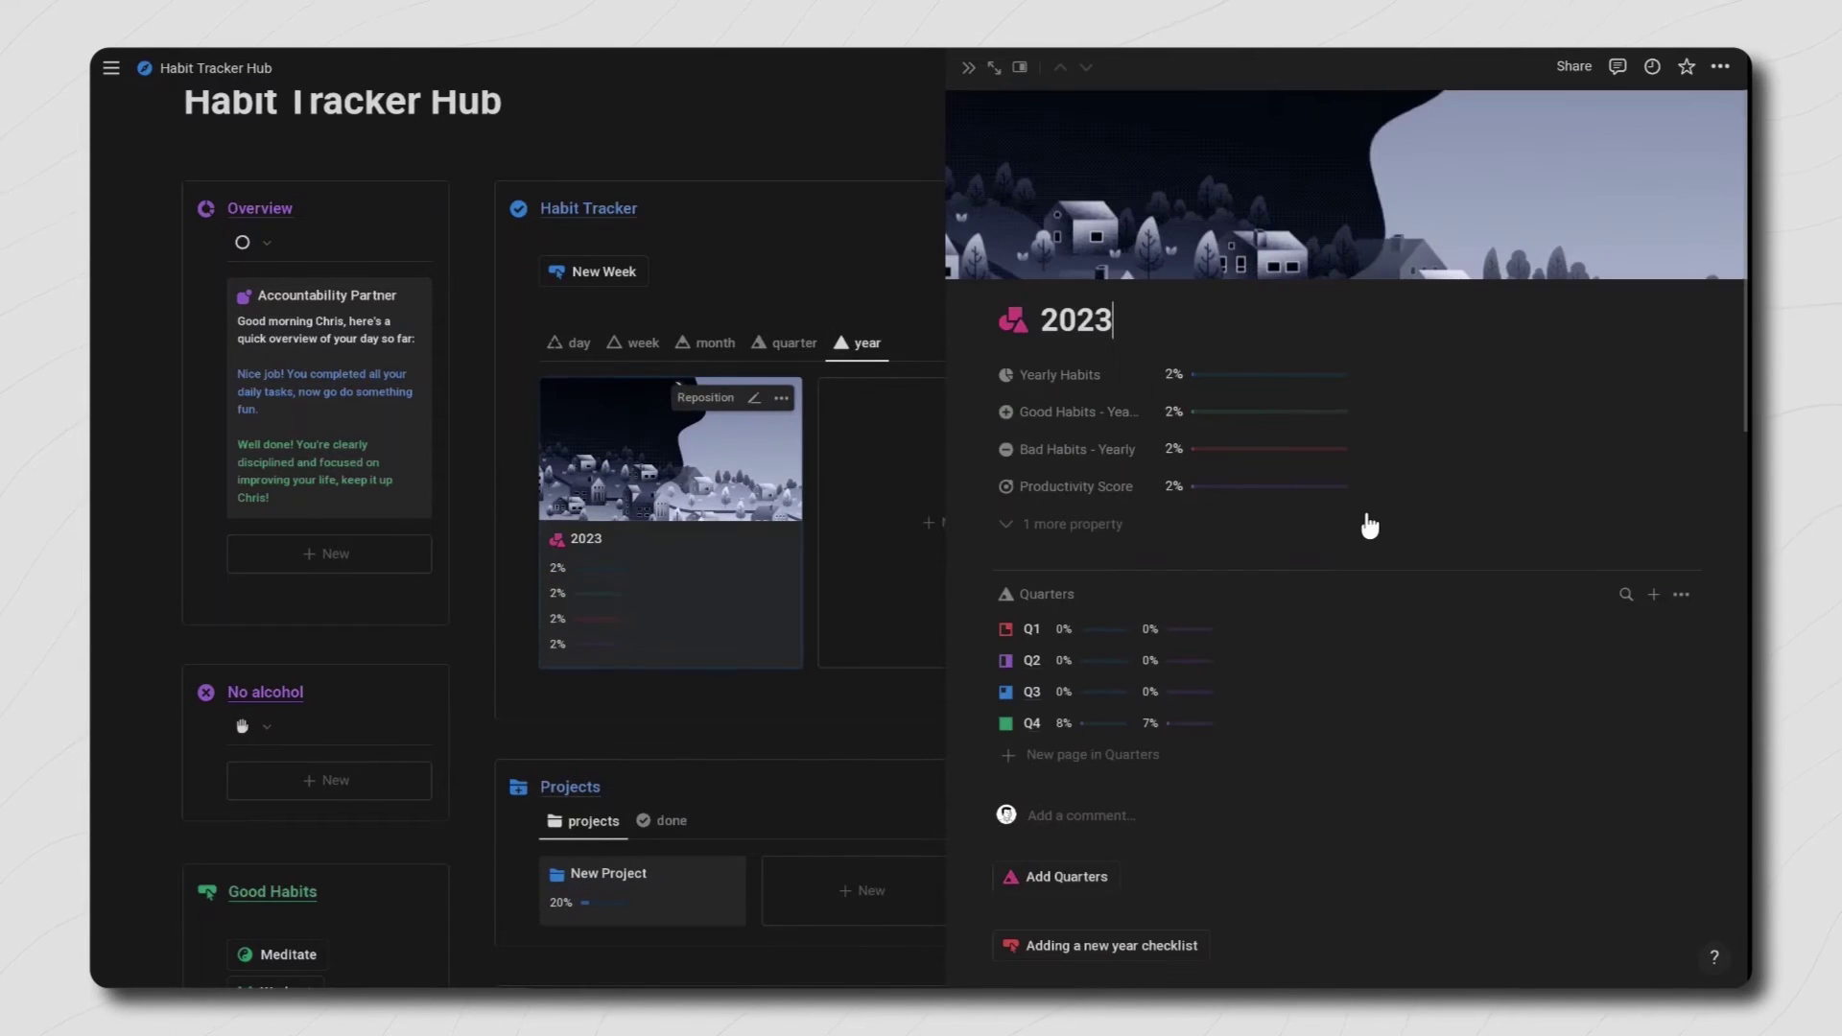
{"action": "scroll", "coordinate": [1366, 523], "scroll_direction": "down", "scroll_amount": 7}
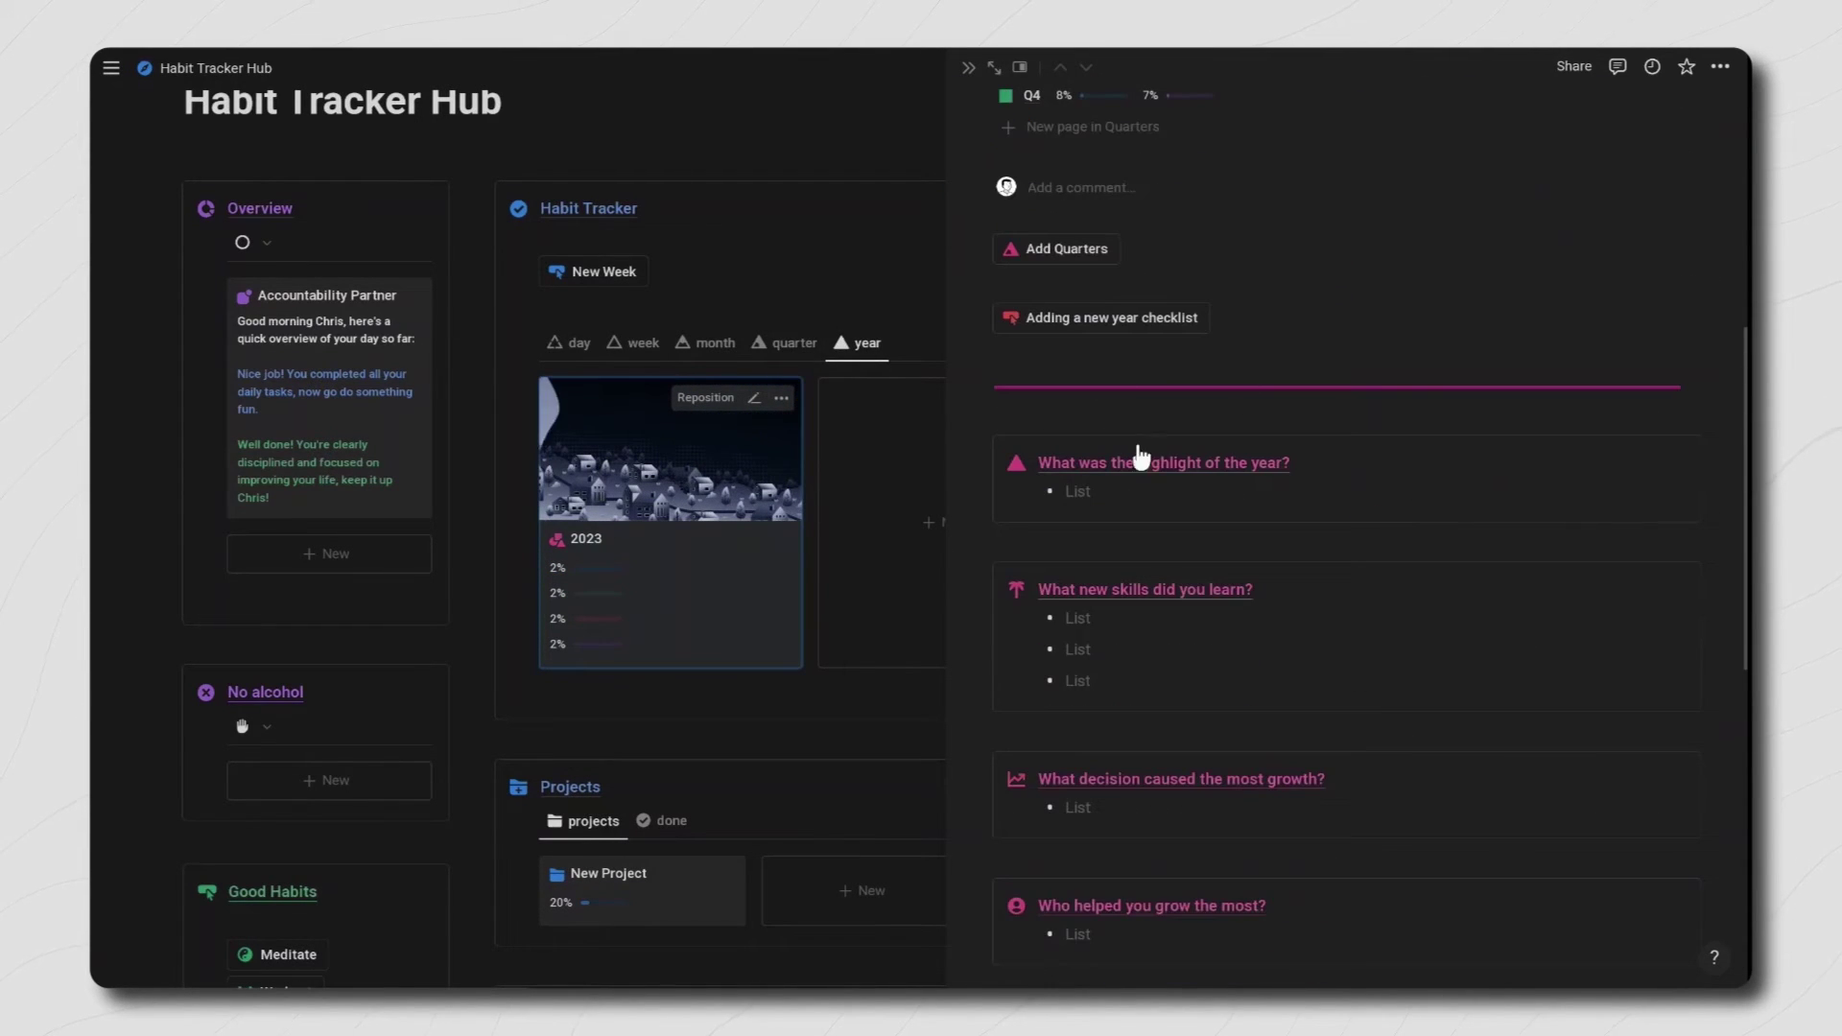
{"action": "scroll", "coordinate": [1234, 572], "scroll_direction": "down", "scroll_amount": 9}
Step: Add a new year entry to the year board and title it 2024
{"action": "key", "text": "Escape"}
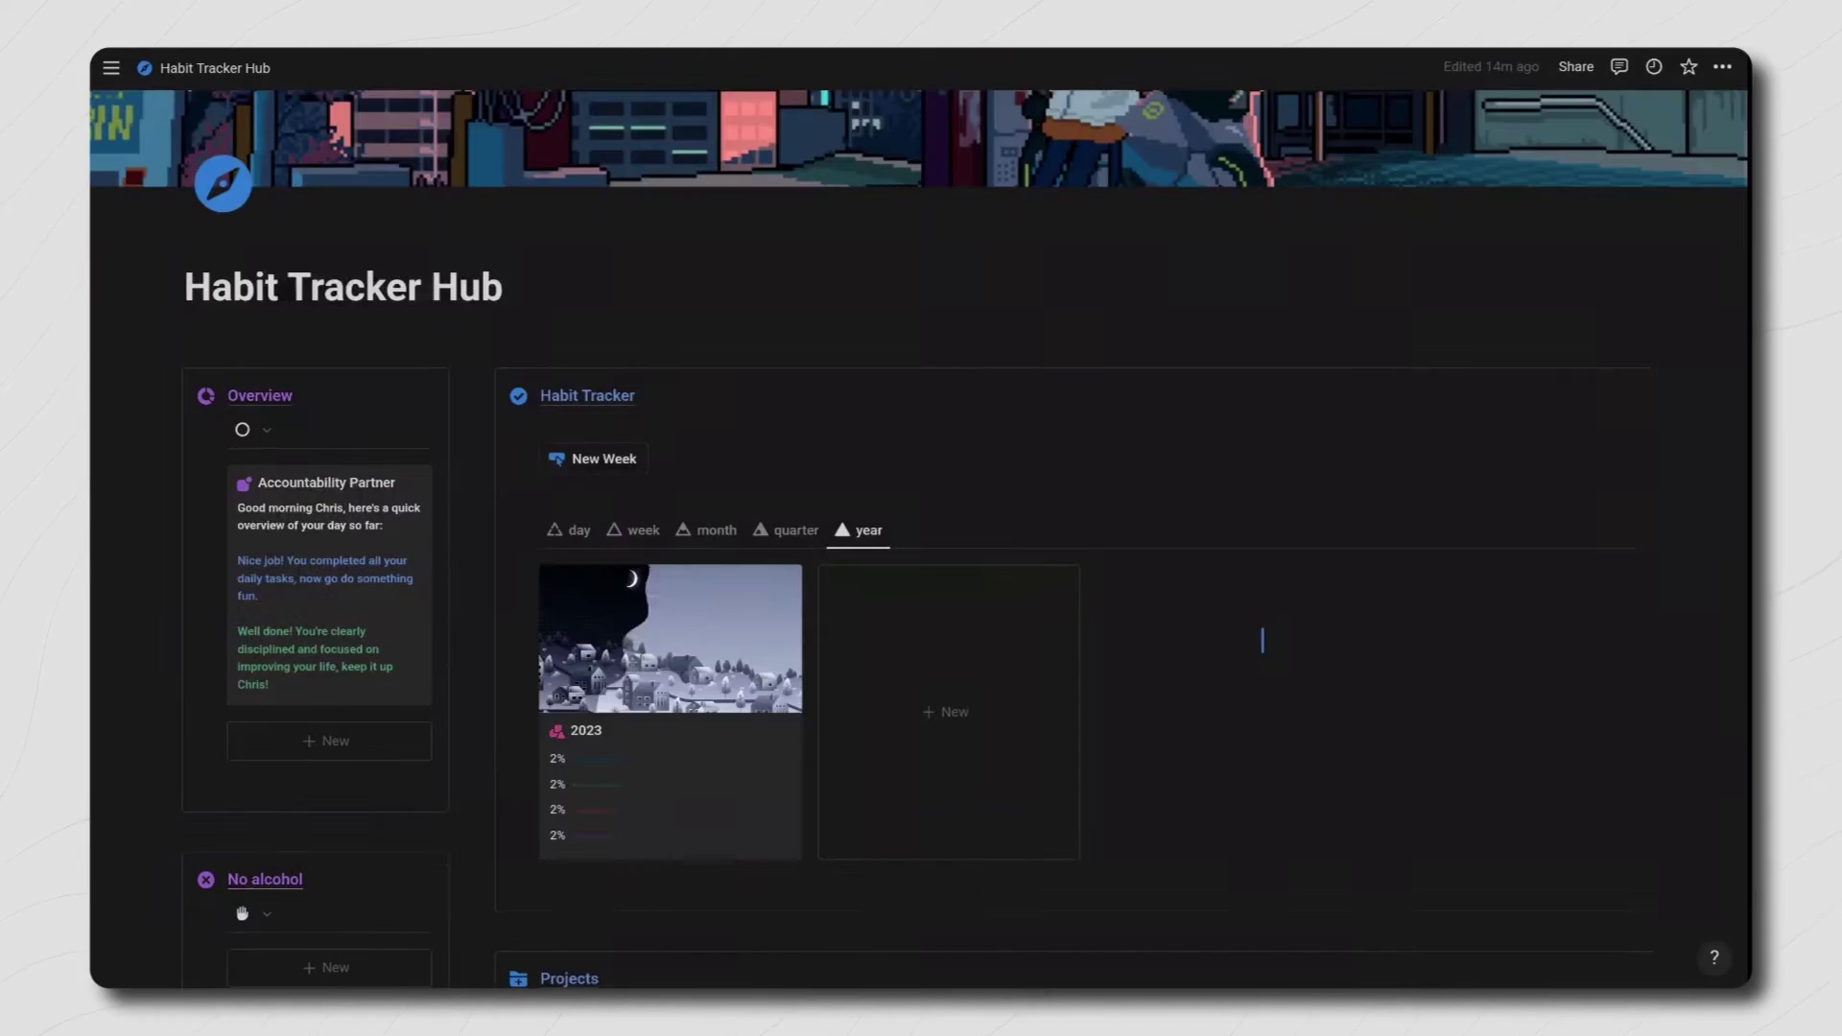
{"action": "left_click", "coordinate": [945, 711]}
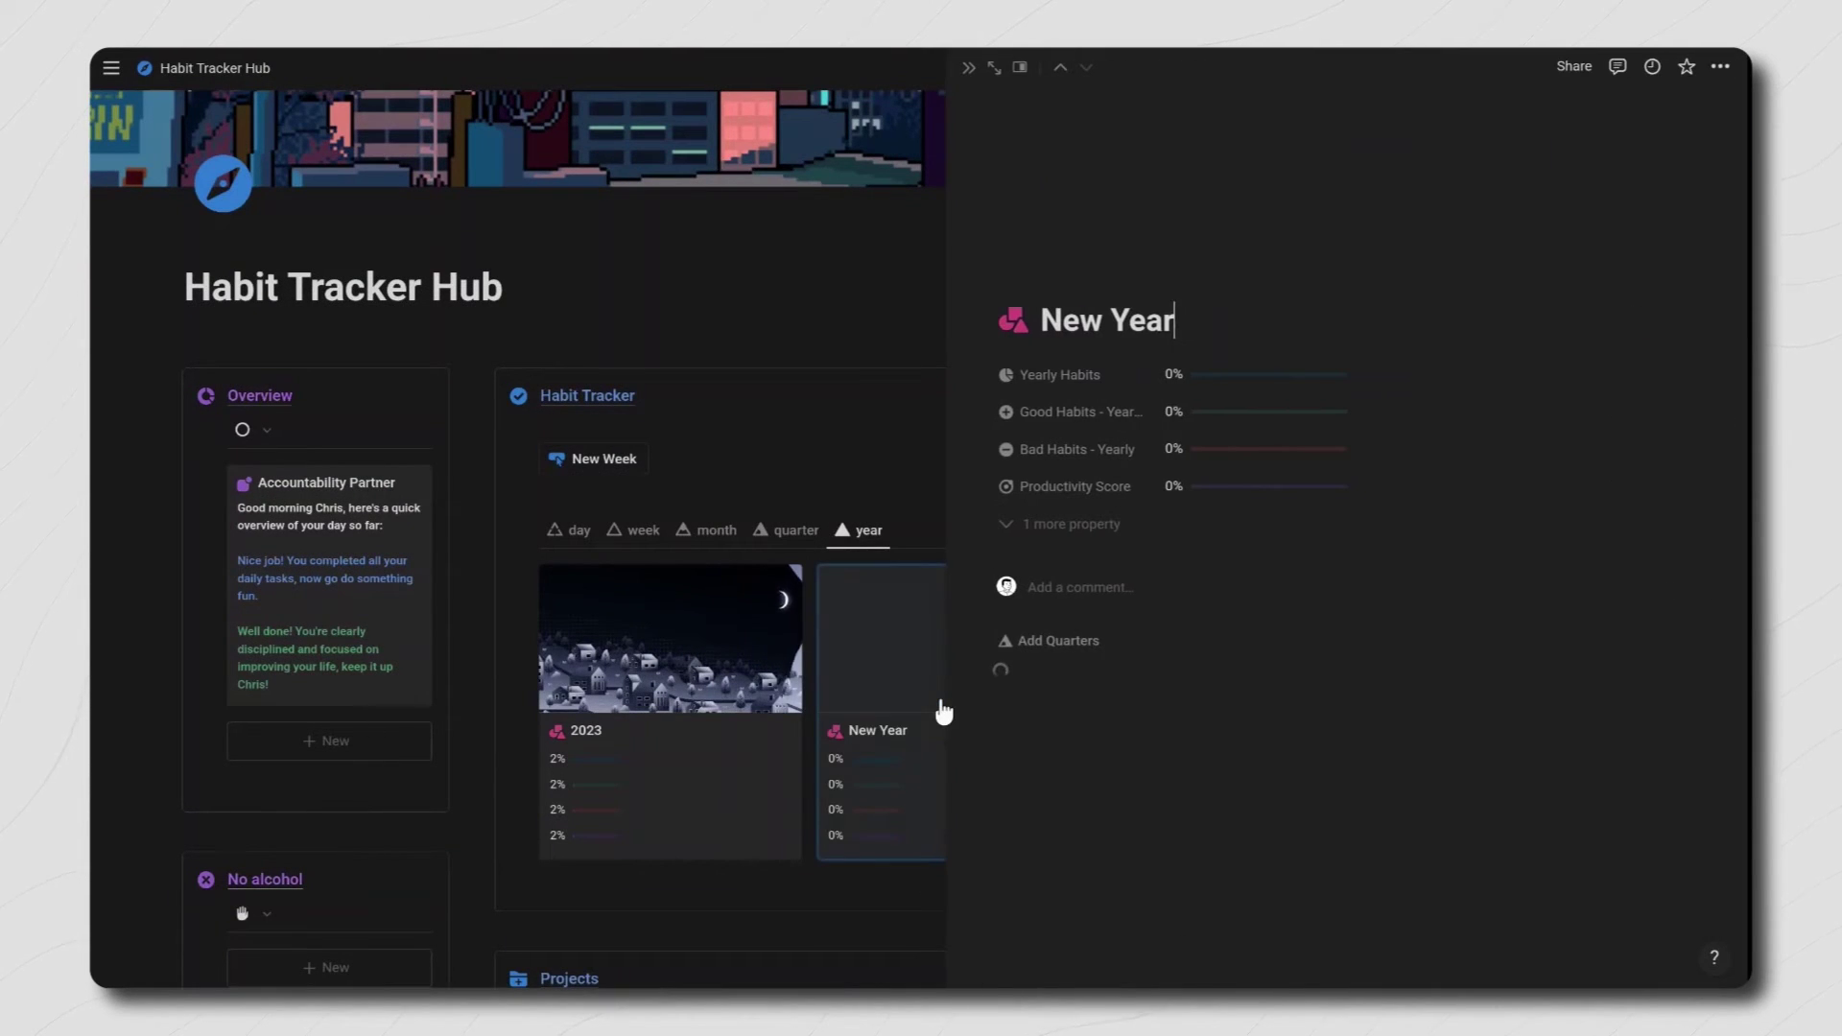
{"action": "key", "text": "BackSpace"}
{"action": "key", "text": "BackSpace"}
{"action": "key", "text": "BackSpace"}
{"action": "key", "text": "BackSpace"}
{"action": "key", "text": "BackSpace"}
{"action": "key", "text": "BackSpace"}
{"action": "key", "text": "BackSpace"}
{"action": "key", "text": "BackSpace"}
{"action": "type", "text": "2024"}
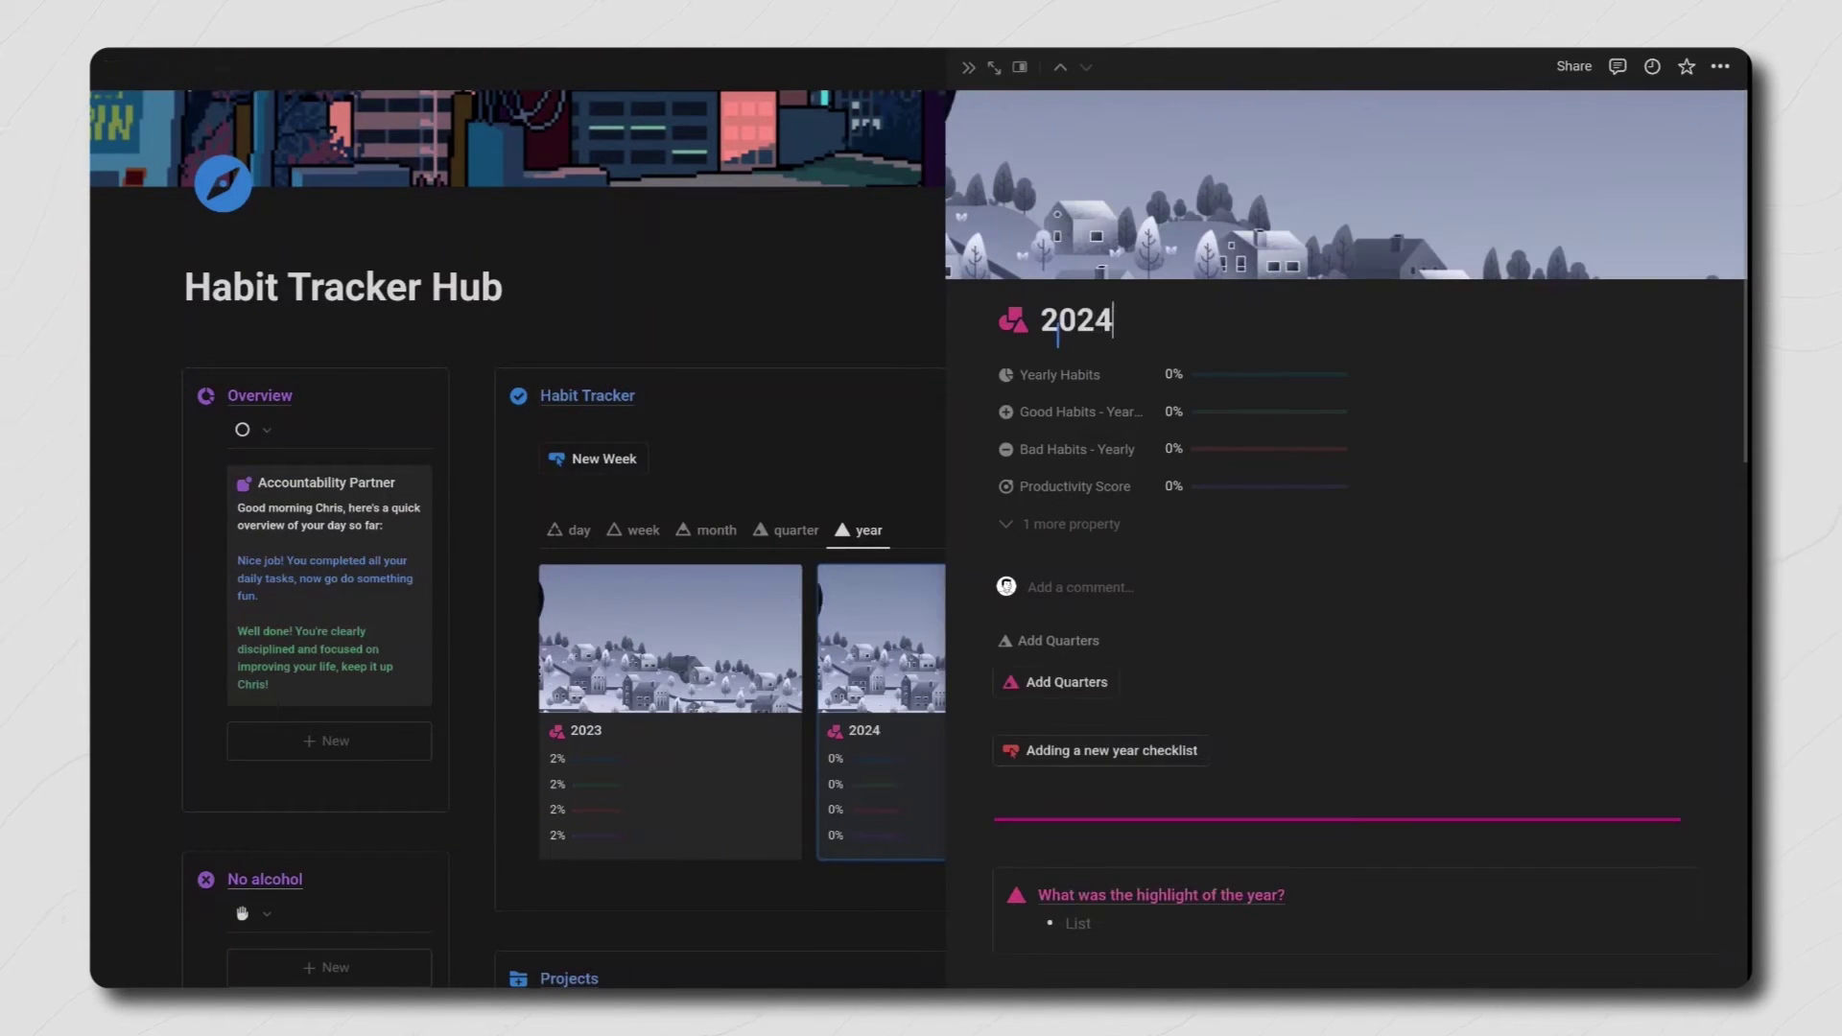
{"action": "scroll", "coordinate": [1234, 683], "scroll_direction": "down", "scroll_amount": 7}
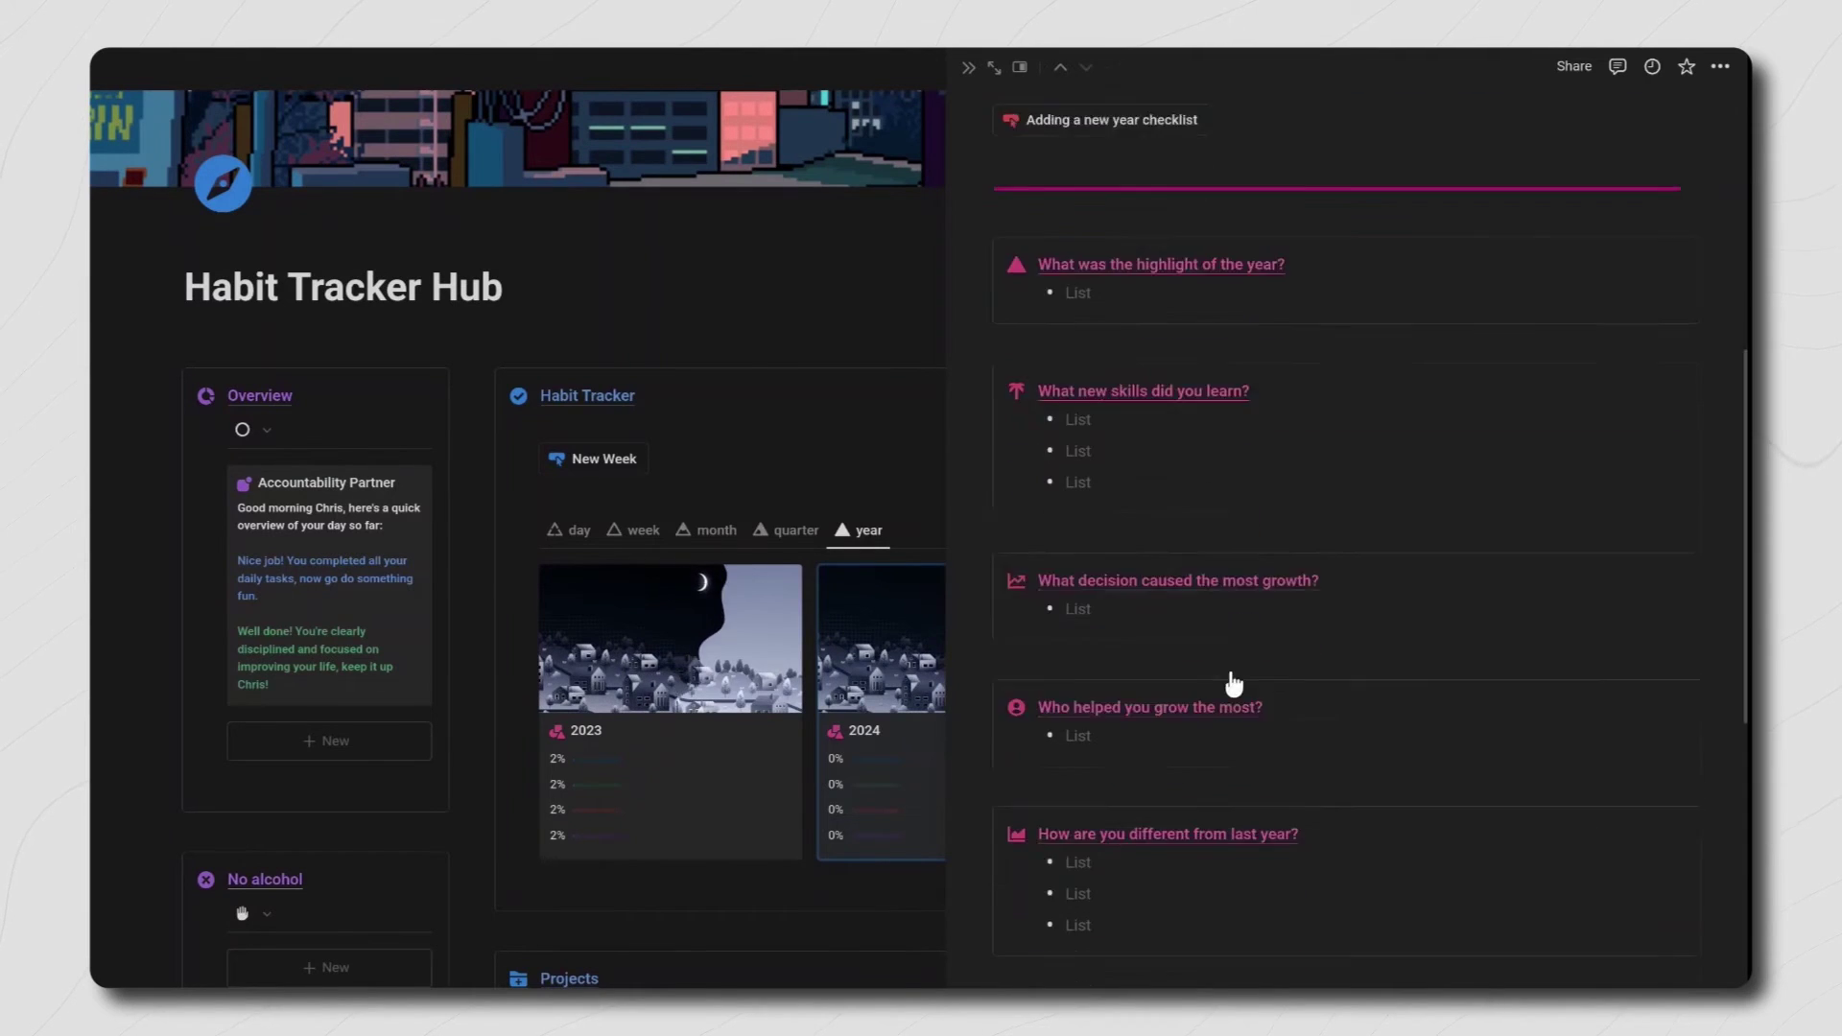
{"action": "scroll", "coordinate": [1234, 683], "scroll_direction": "up", "scroll_amount": 6}
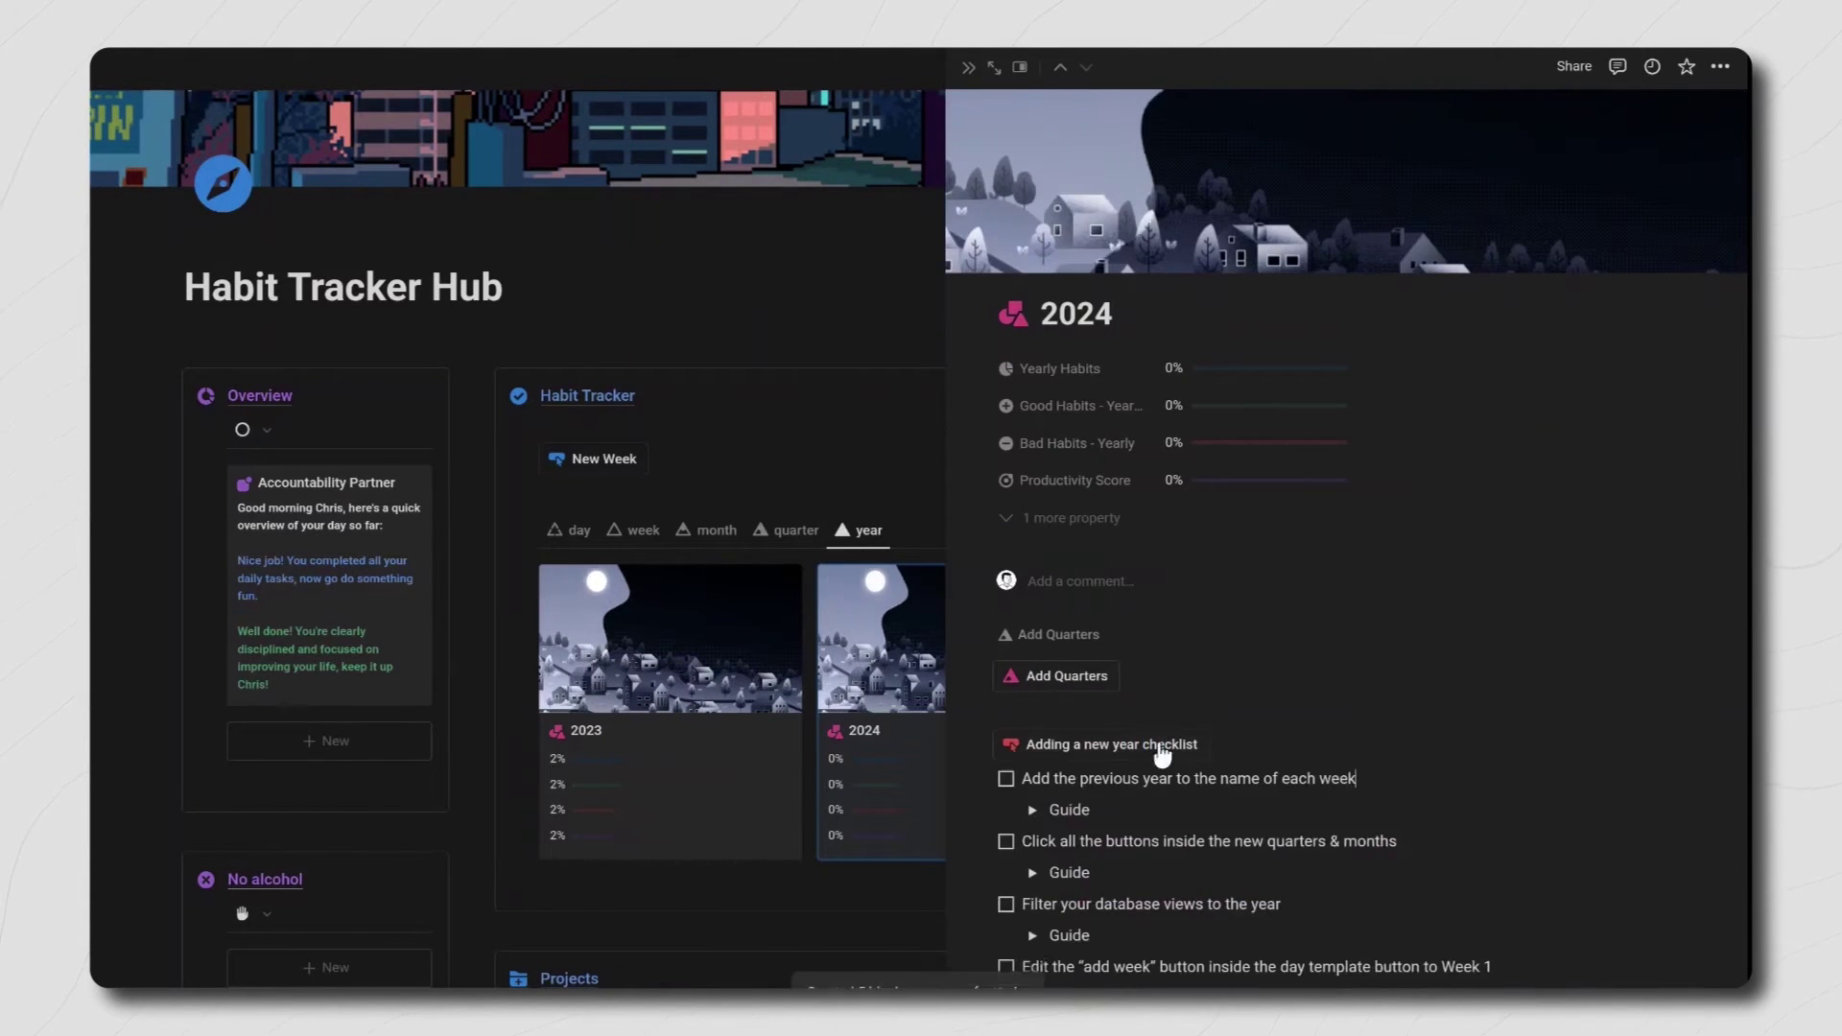
{"action": "scroll", "coordinate": [1163, 756], "scroll_direction": "down", "scroll_amount": 3}
Step: Tick all five items of the 2024 new-year checklist and close the page
{"action": "left_click", "coordinate": [1033, 561]}
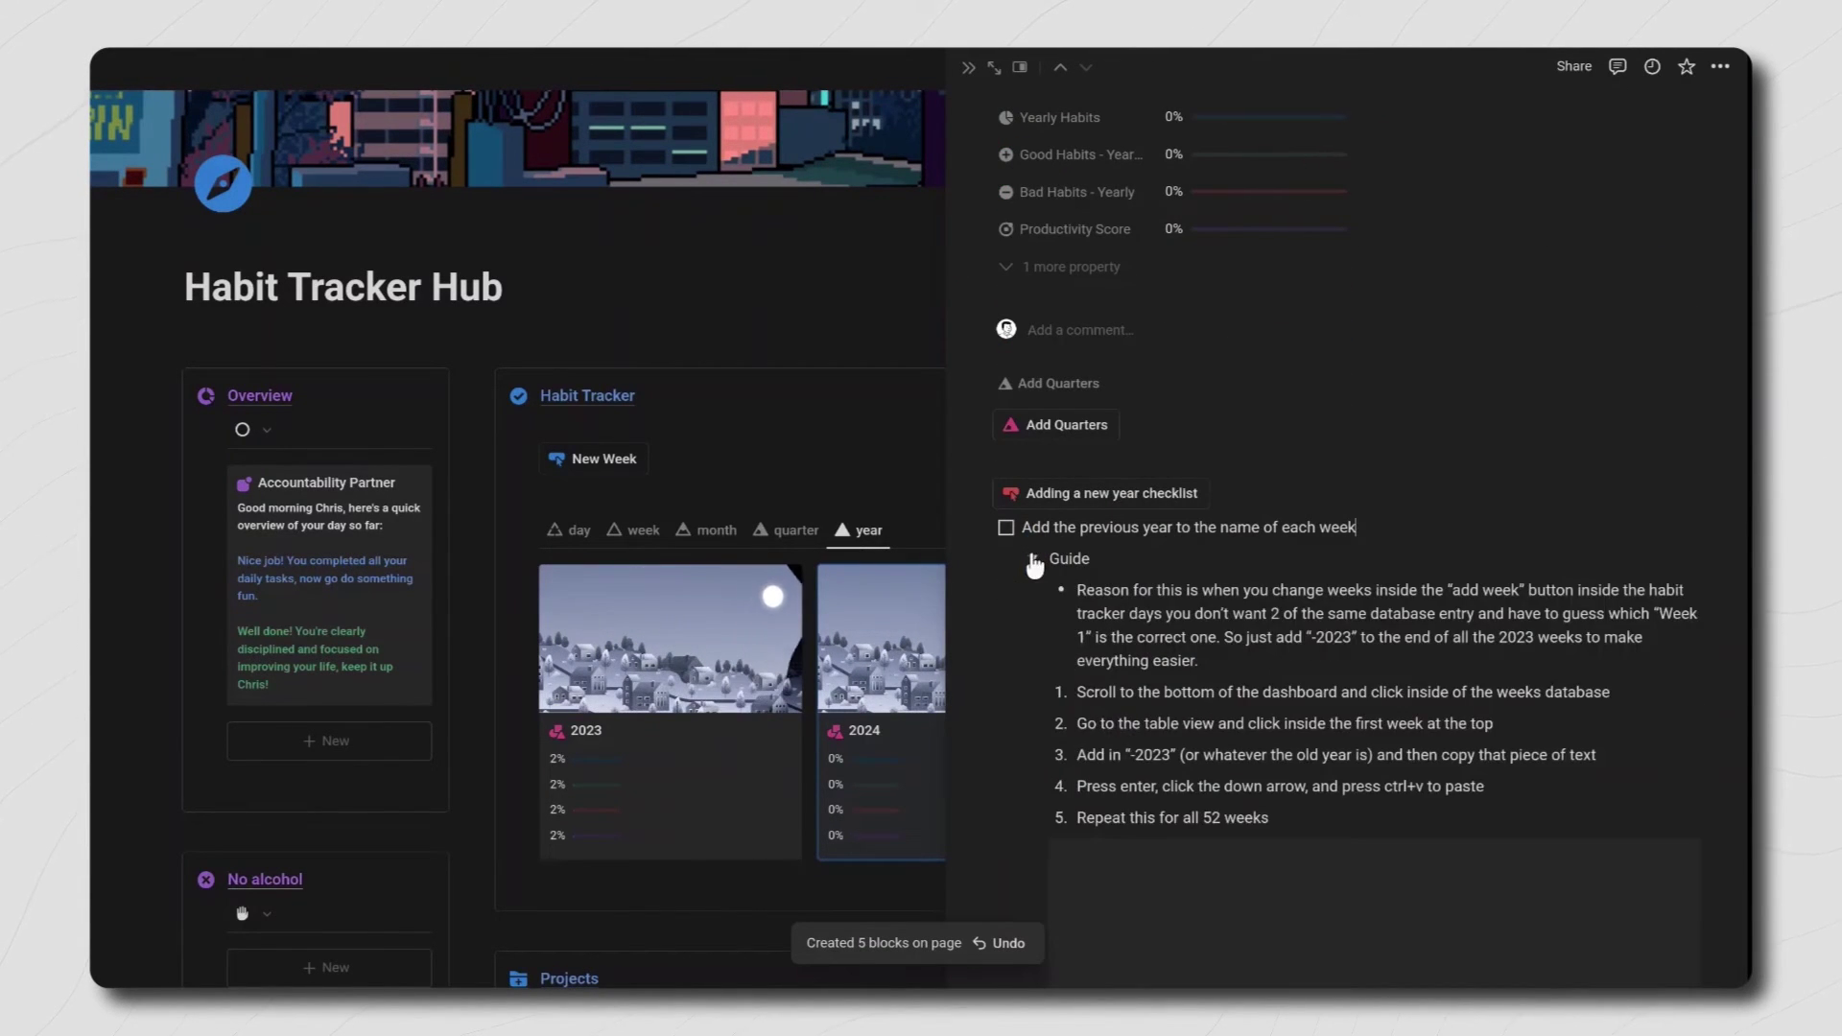
{"action": "left_click", "coordinate": [1033, 560]}
{"action": "left_click", "coordinate": [1005, 527]}
{"action": "left_click", "coordinate": [1006, 591]}
{"action": "left_click", "coordinate": [1005, 653]}
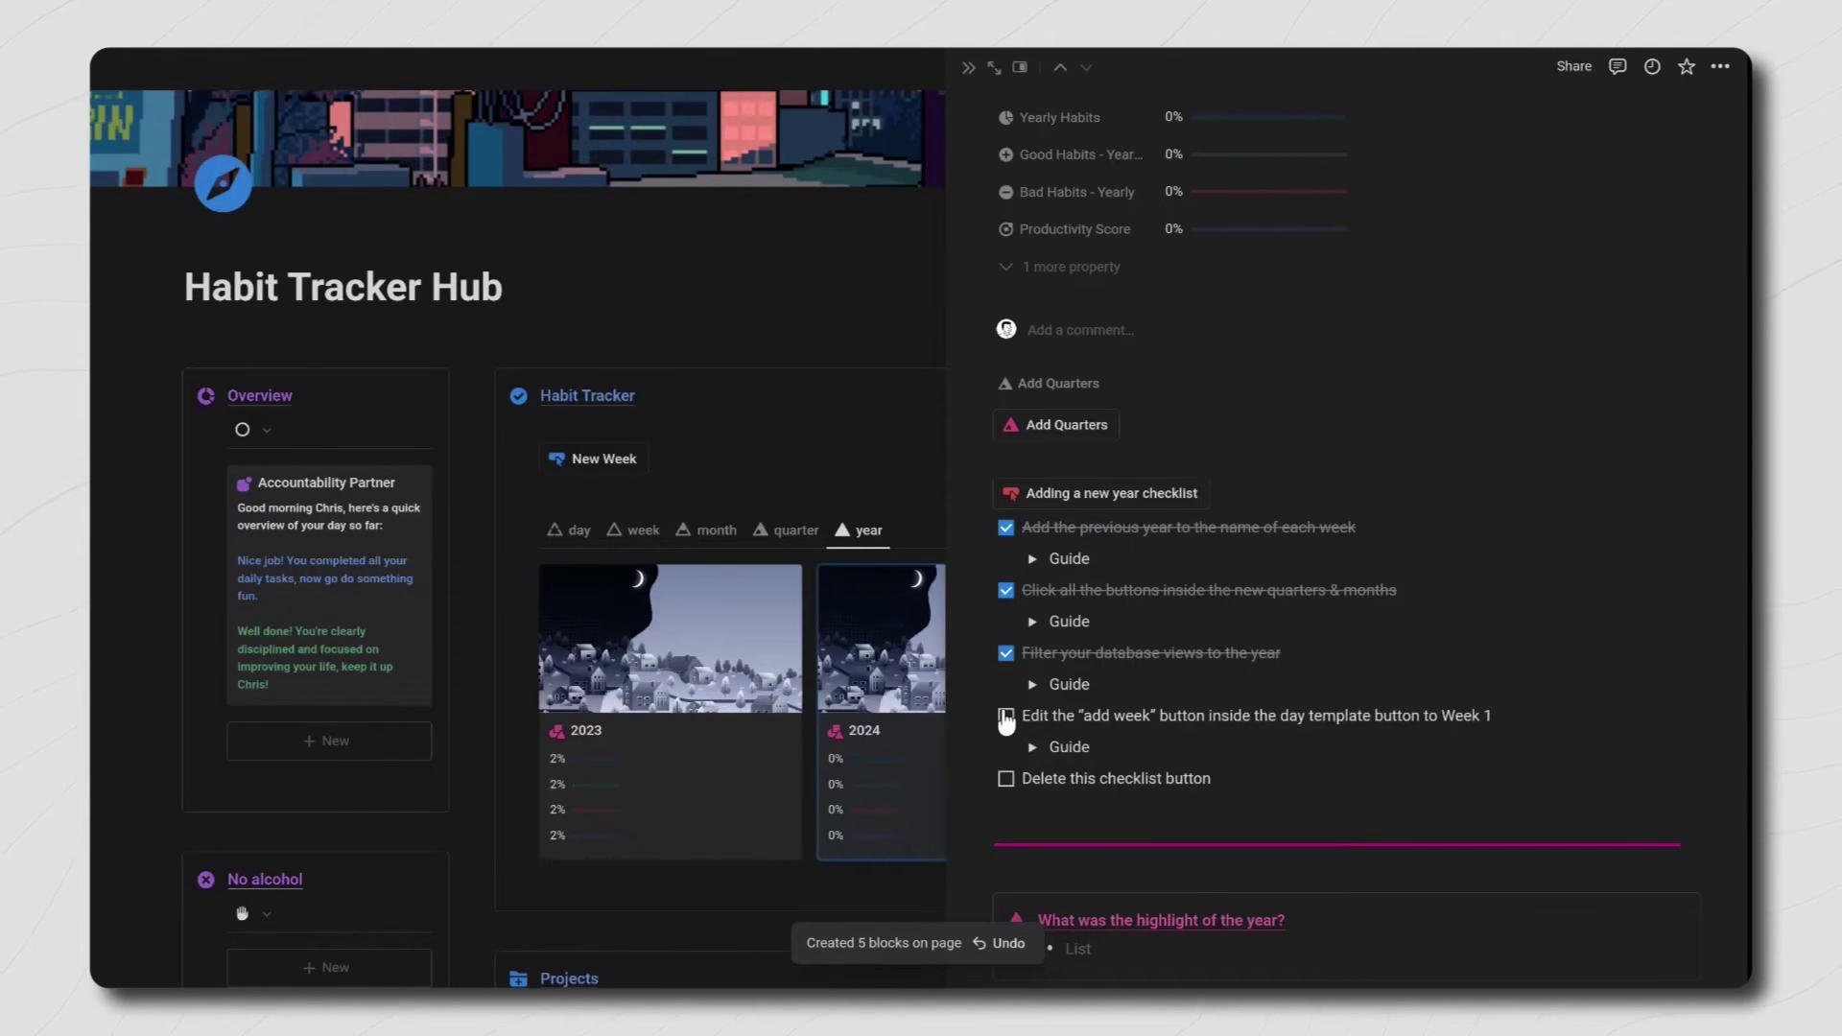
{"action": "left_click", "coordinate": [1006, 715]}
{"action": "left_click", "coordinate": [1006, 778]}
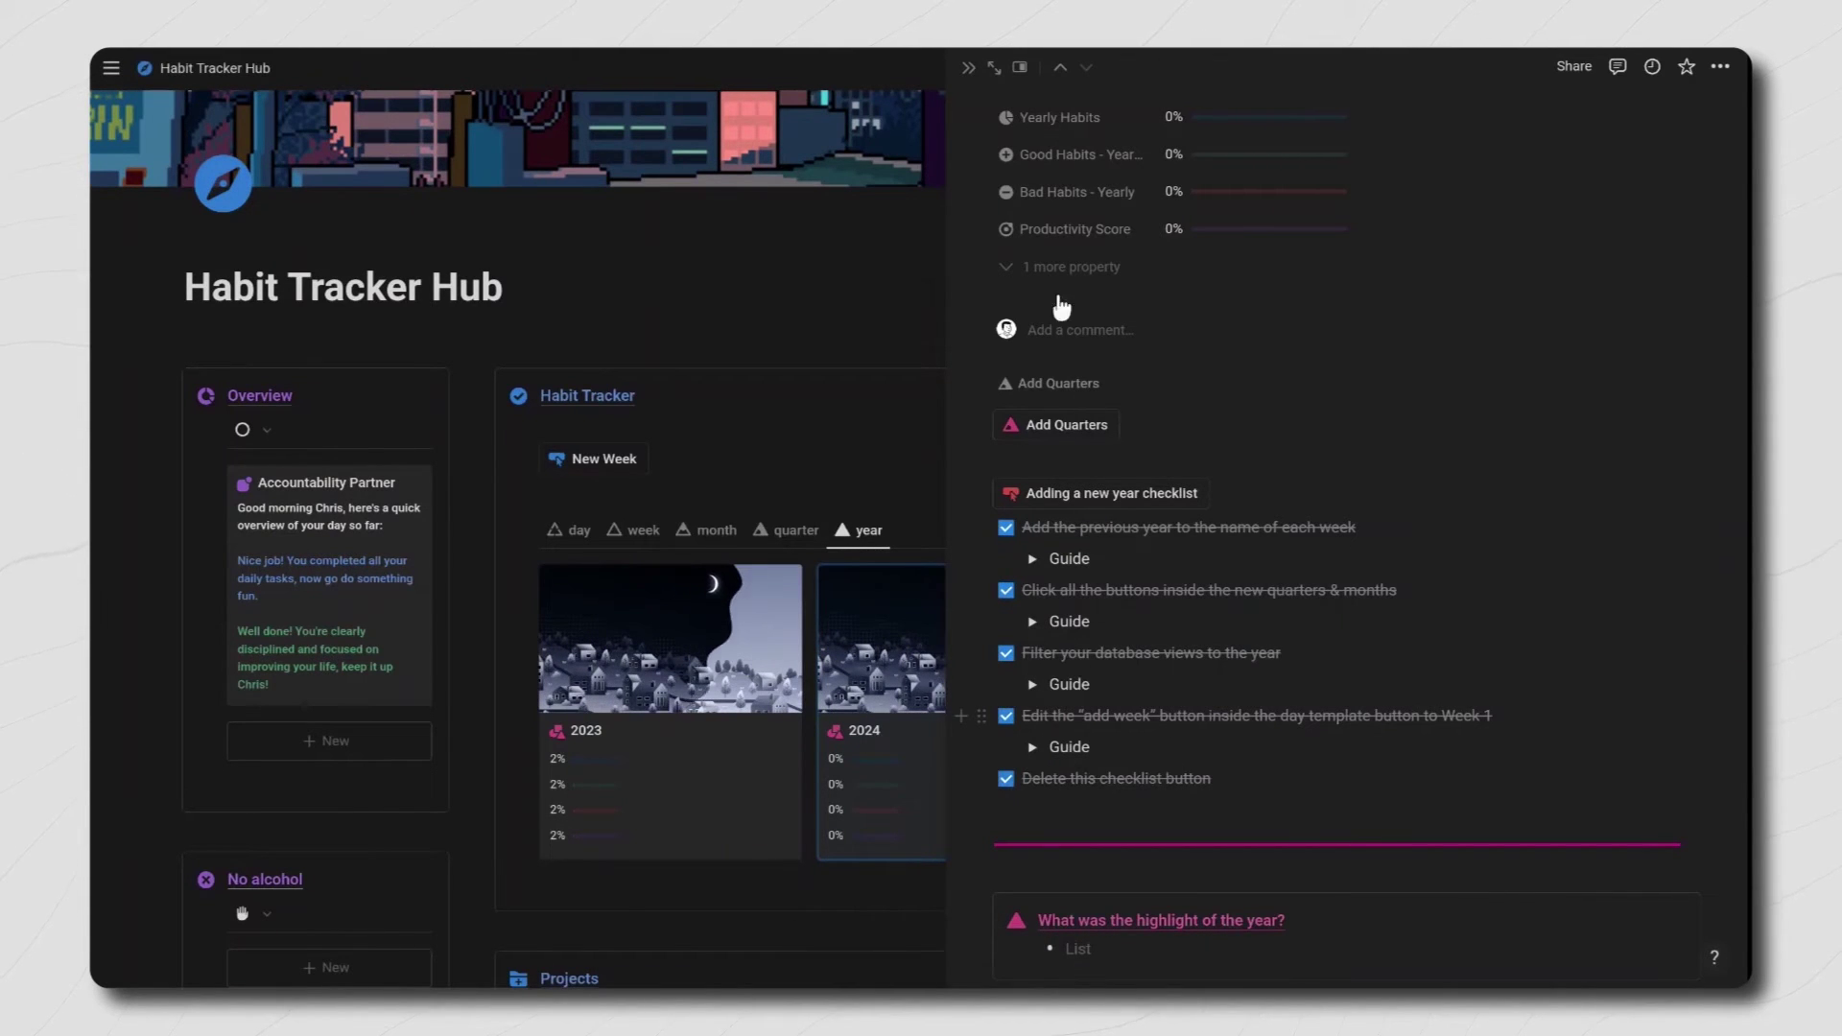
{"action": "left_click", "coordinate": [968, 67]}
Step: Expand Databases and open the Habit Tracker Weeks database
{"action": "scroll", "coordinate": [691, 658], "scroll_direction": "down", "scroll_amount": 13}
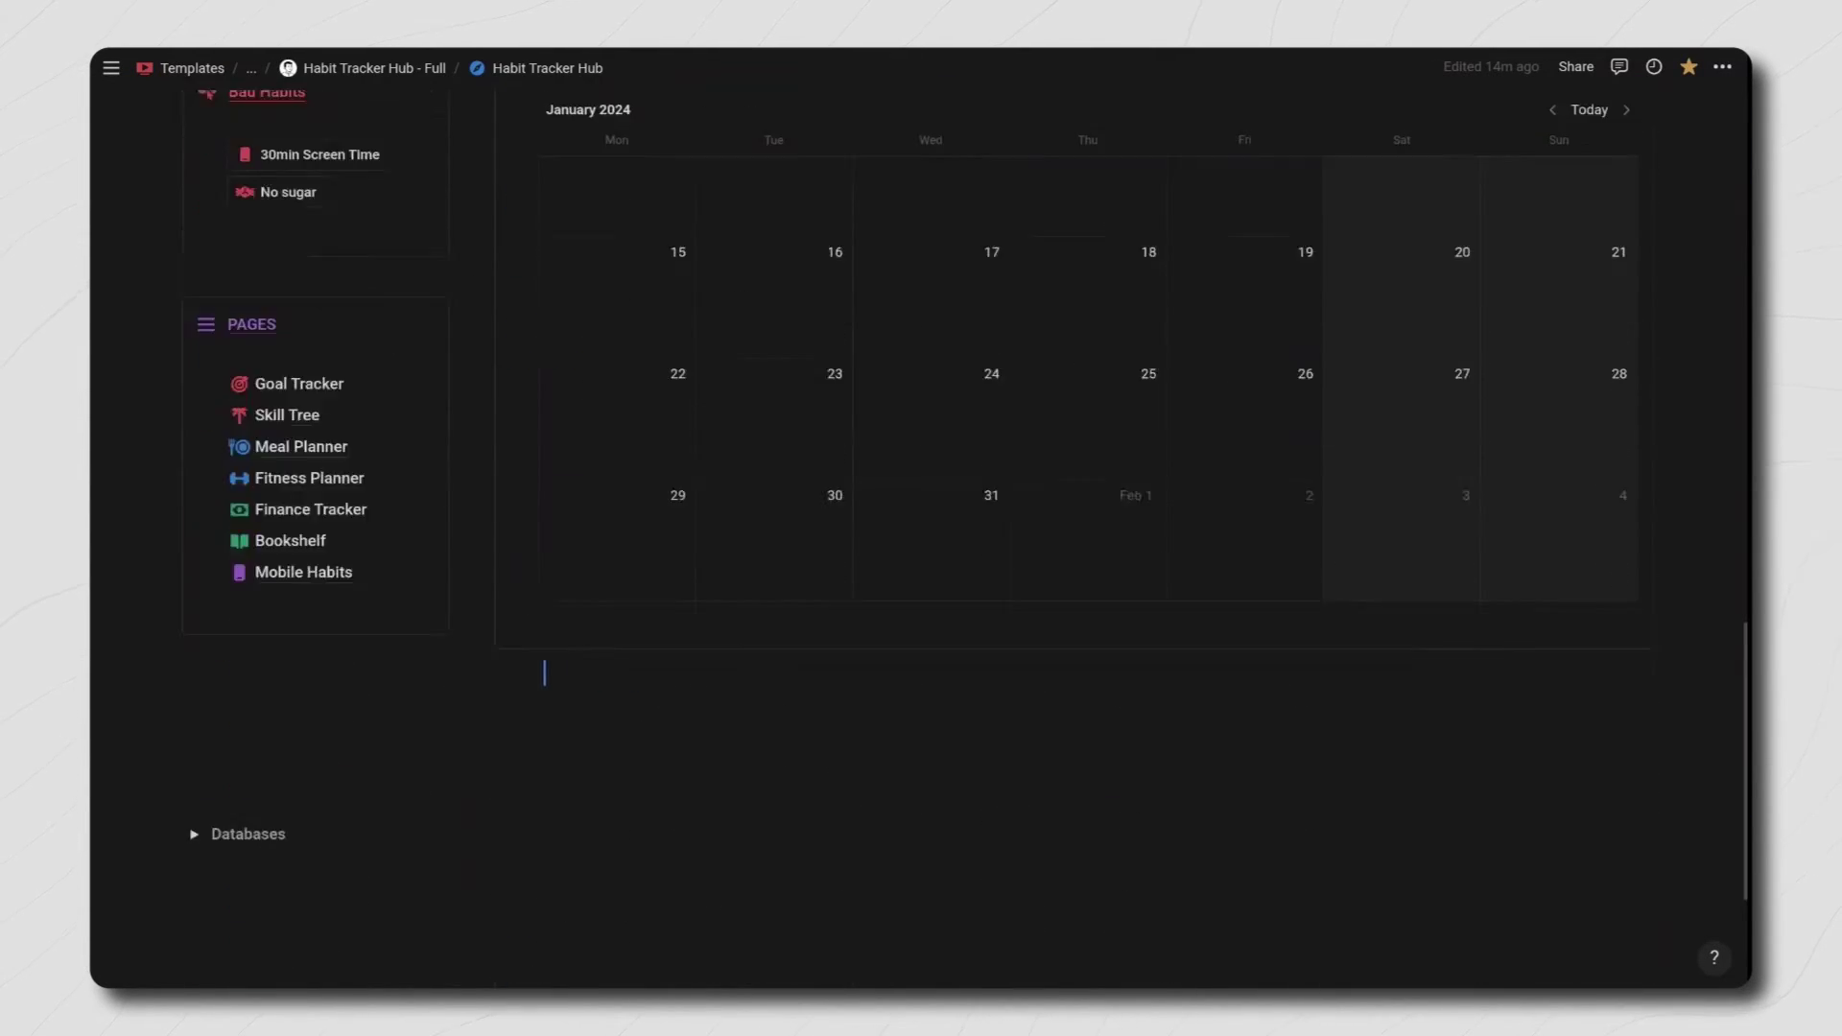
{"action": "scroll", "coordinate": [544, 672], "scroll_direction": "down", "scroll_amount": 3}
{"action": "left_click", "coordinate": [196, 535]}
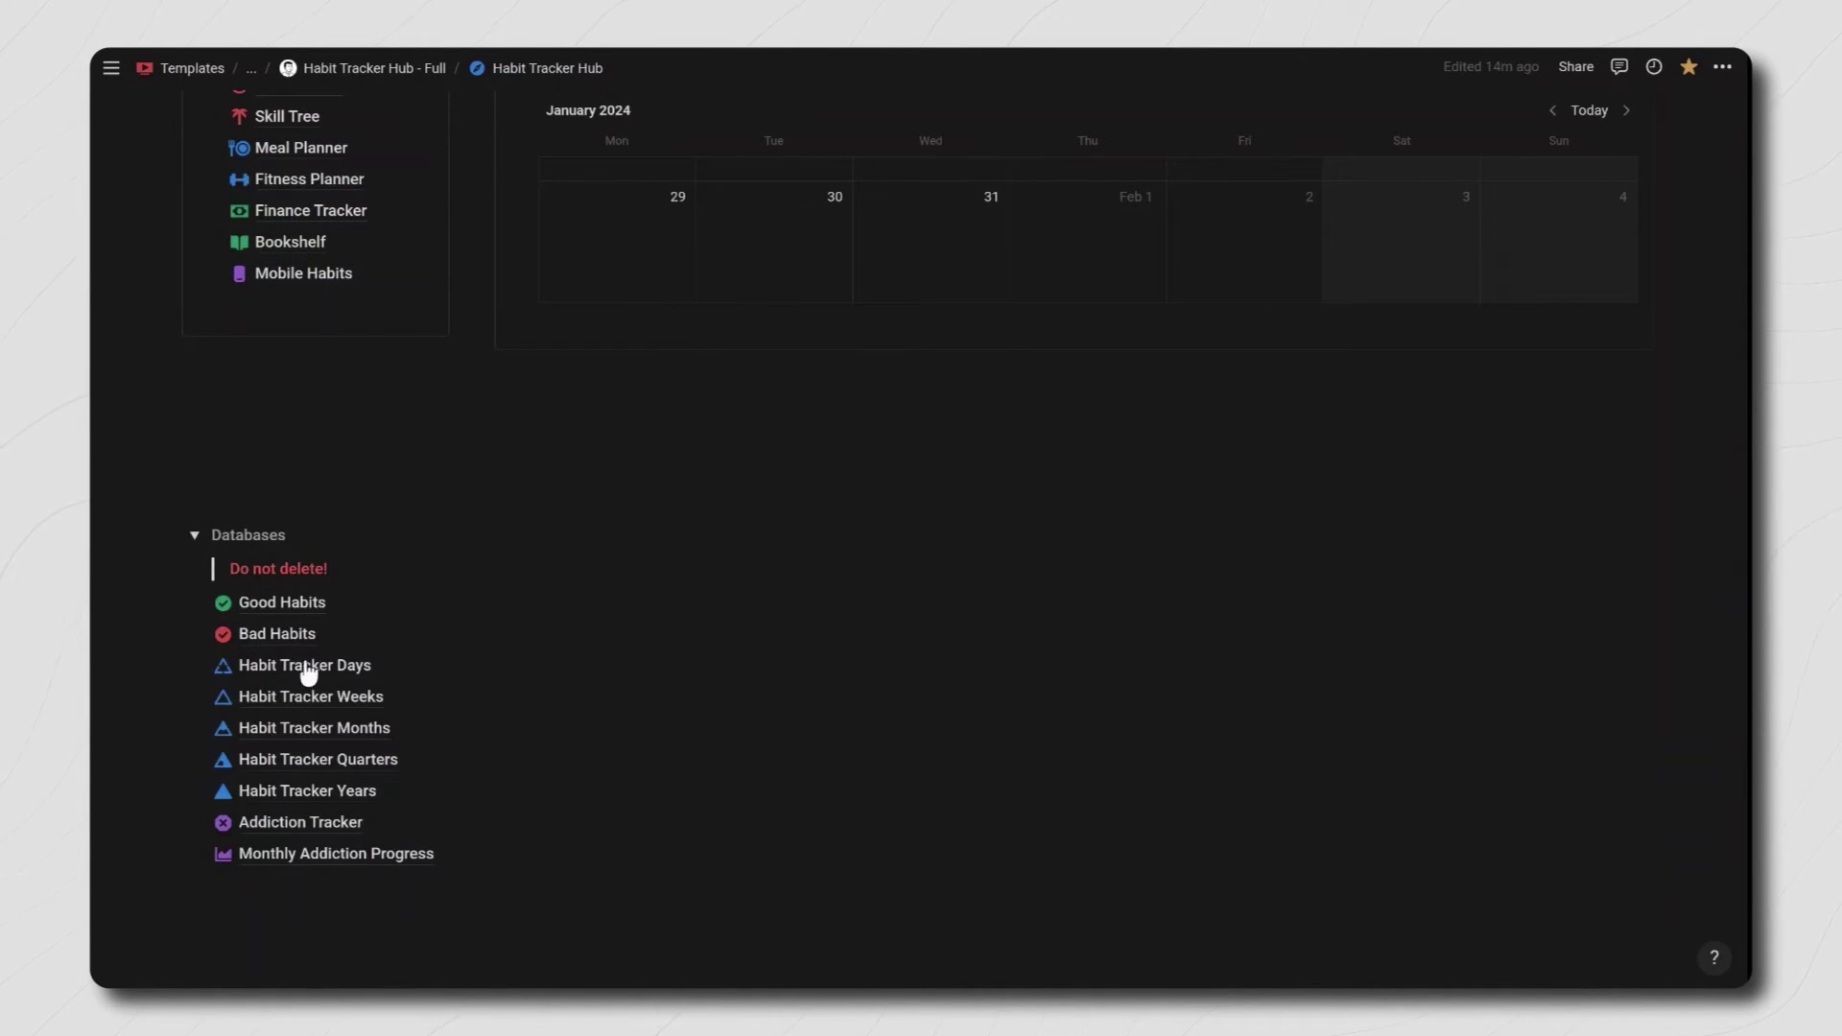
{"action": "left_click", "coordinate": [330, 703]}
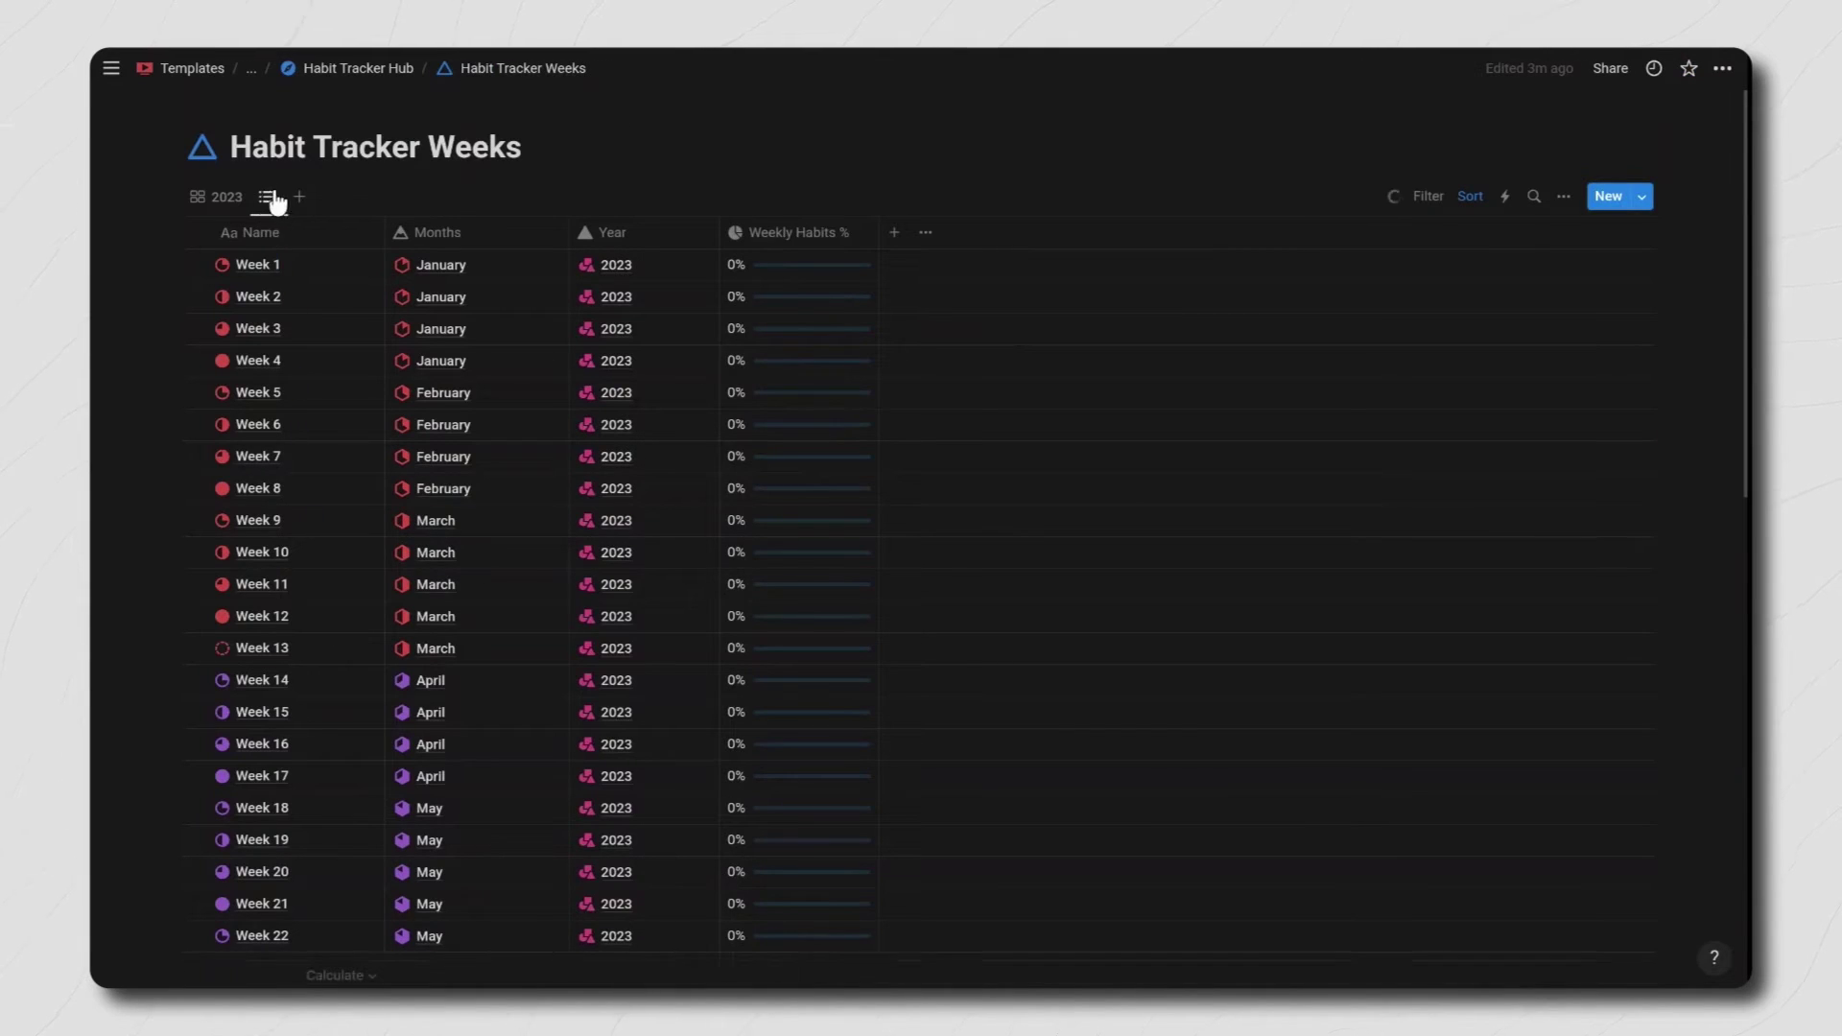
Step: Append ' - 2023' to the Week 1, Week 2 and Week 3 names, then return to the hub
{"action": "left_click", "coordinate": [307, 274]}
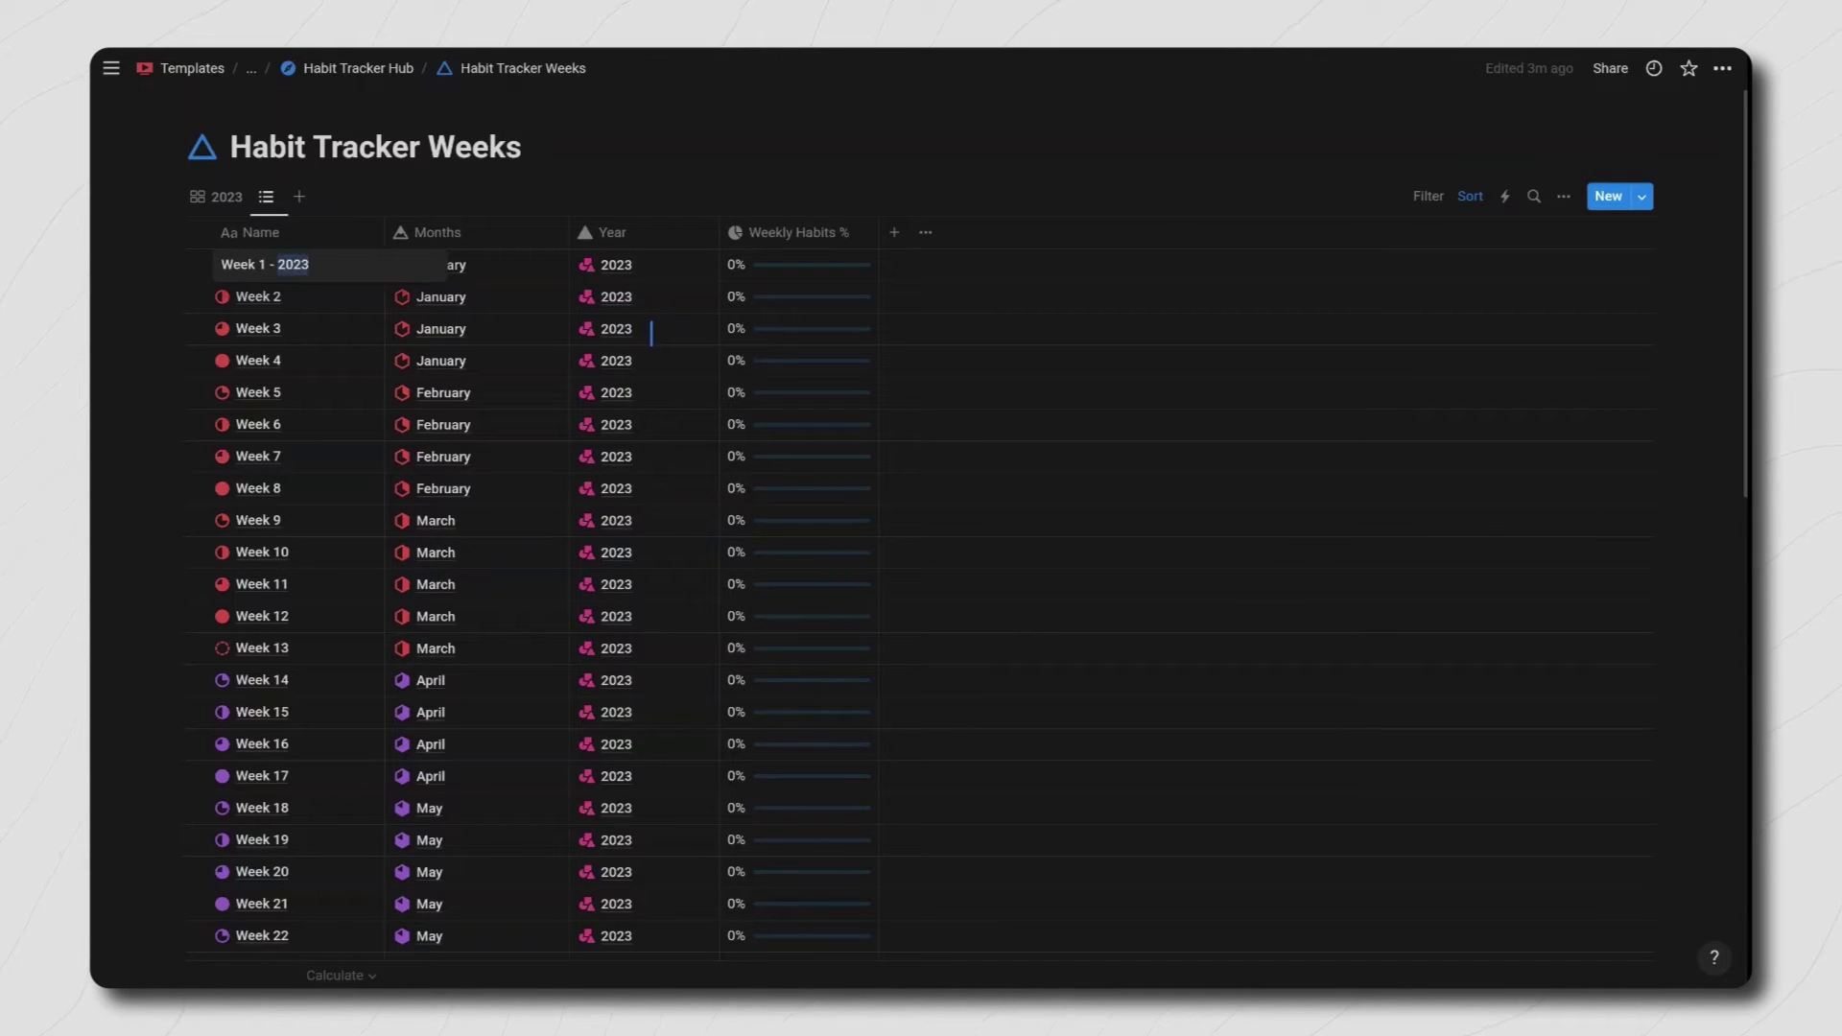
{"action": "key", "text": "Return"}
{"action": "key", "text": "Down"}
{"action": "key", "text": "Return"}
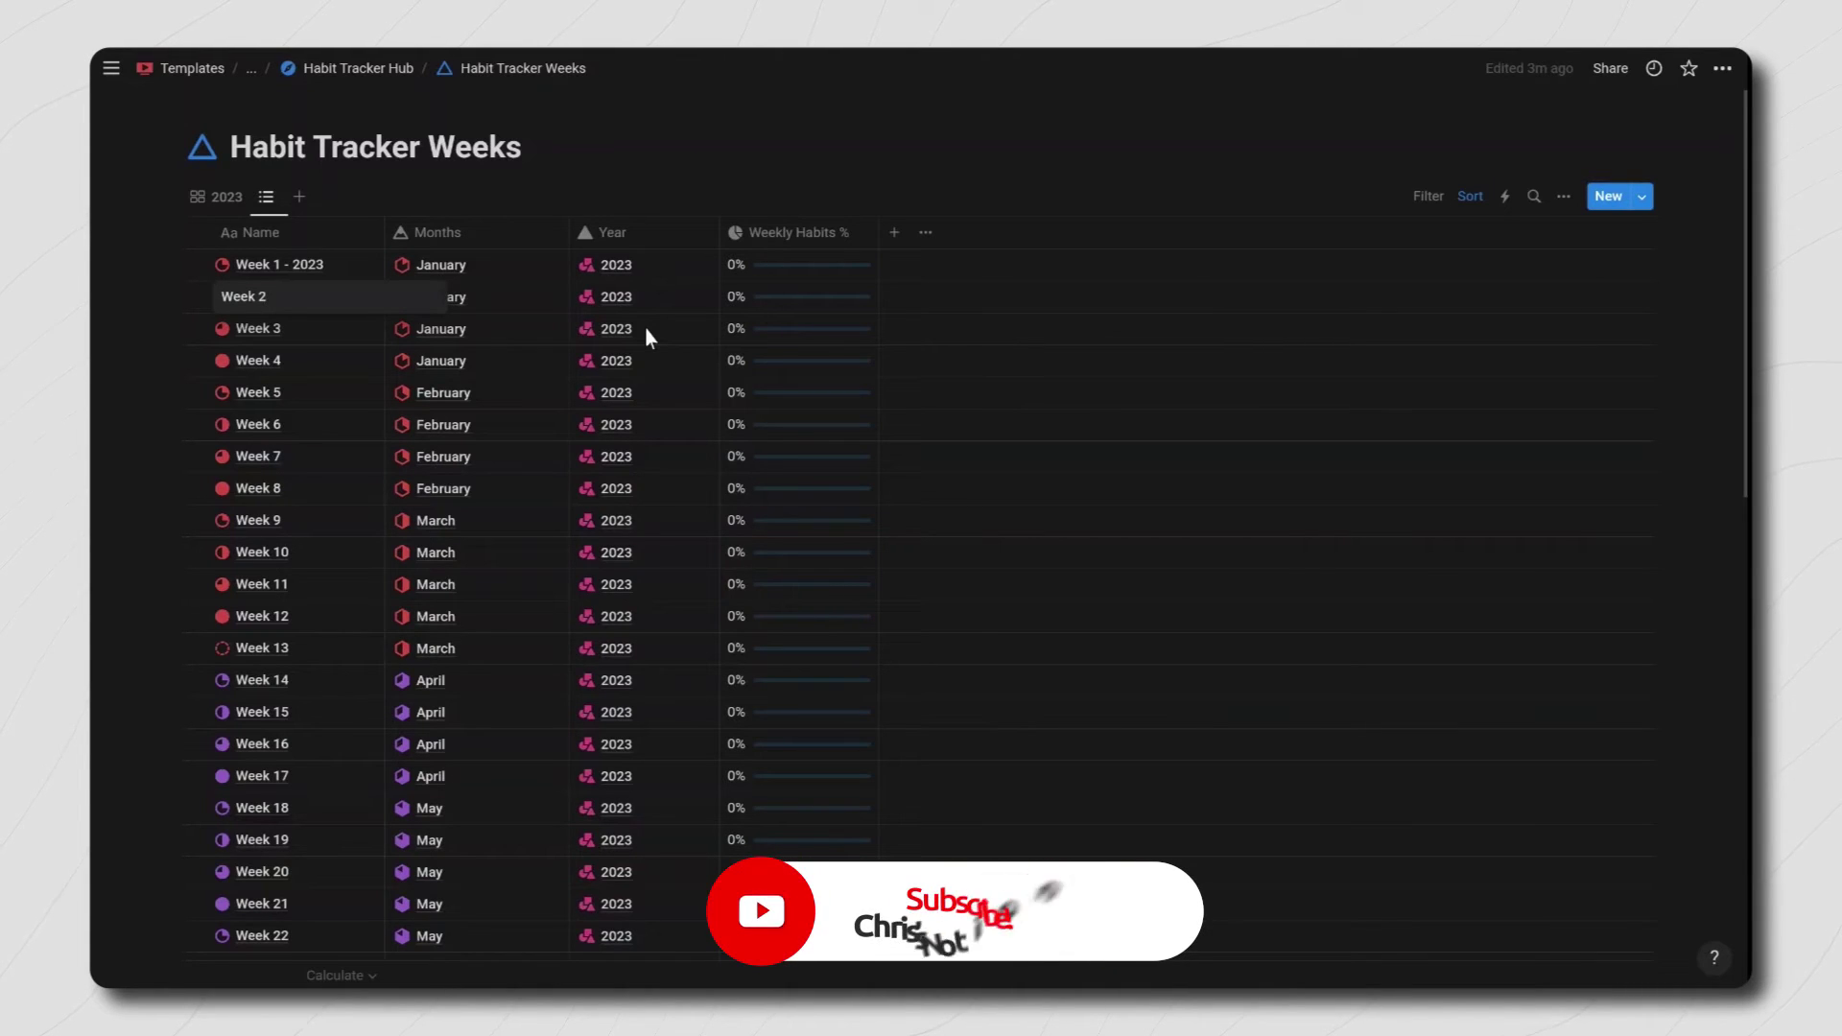
{"action": "type", "text": "- 2023"}
{"action": "key", "text": "Return"}
{"action": "key", "text": "Down"}
{"action": "key", "text": "Return"}
{"action": "type", "text": "- 2023"}
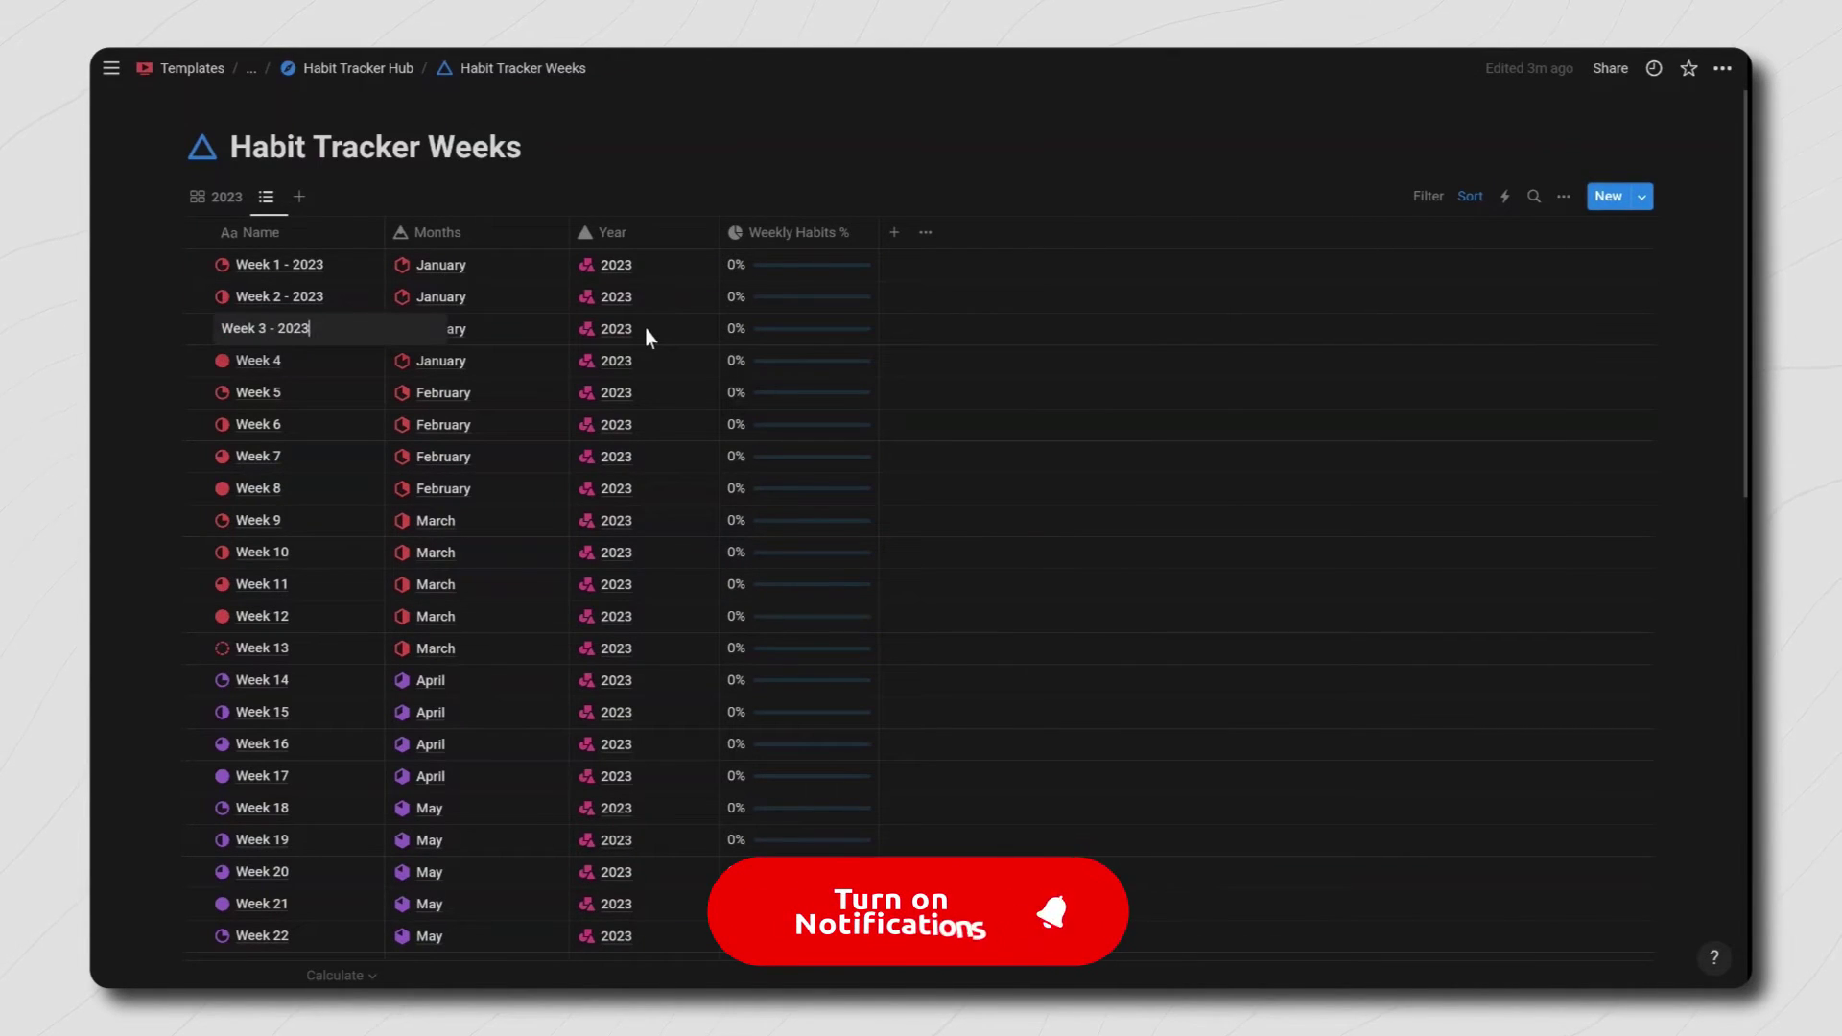
{"action": "key", "text": "Return"}
{"action": "key", "text": "Down"}
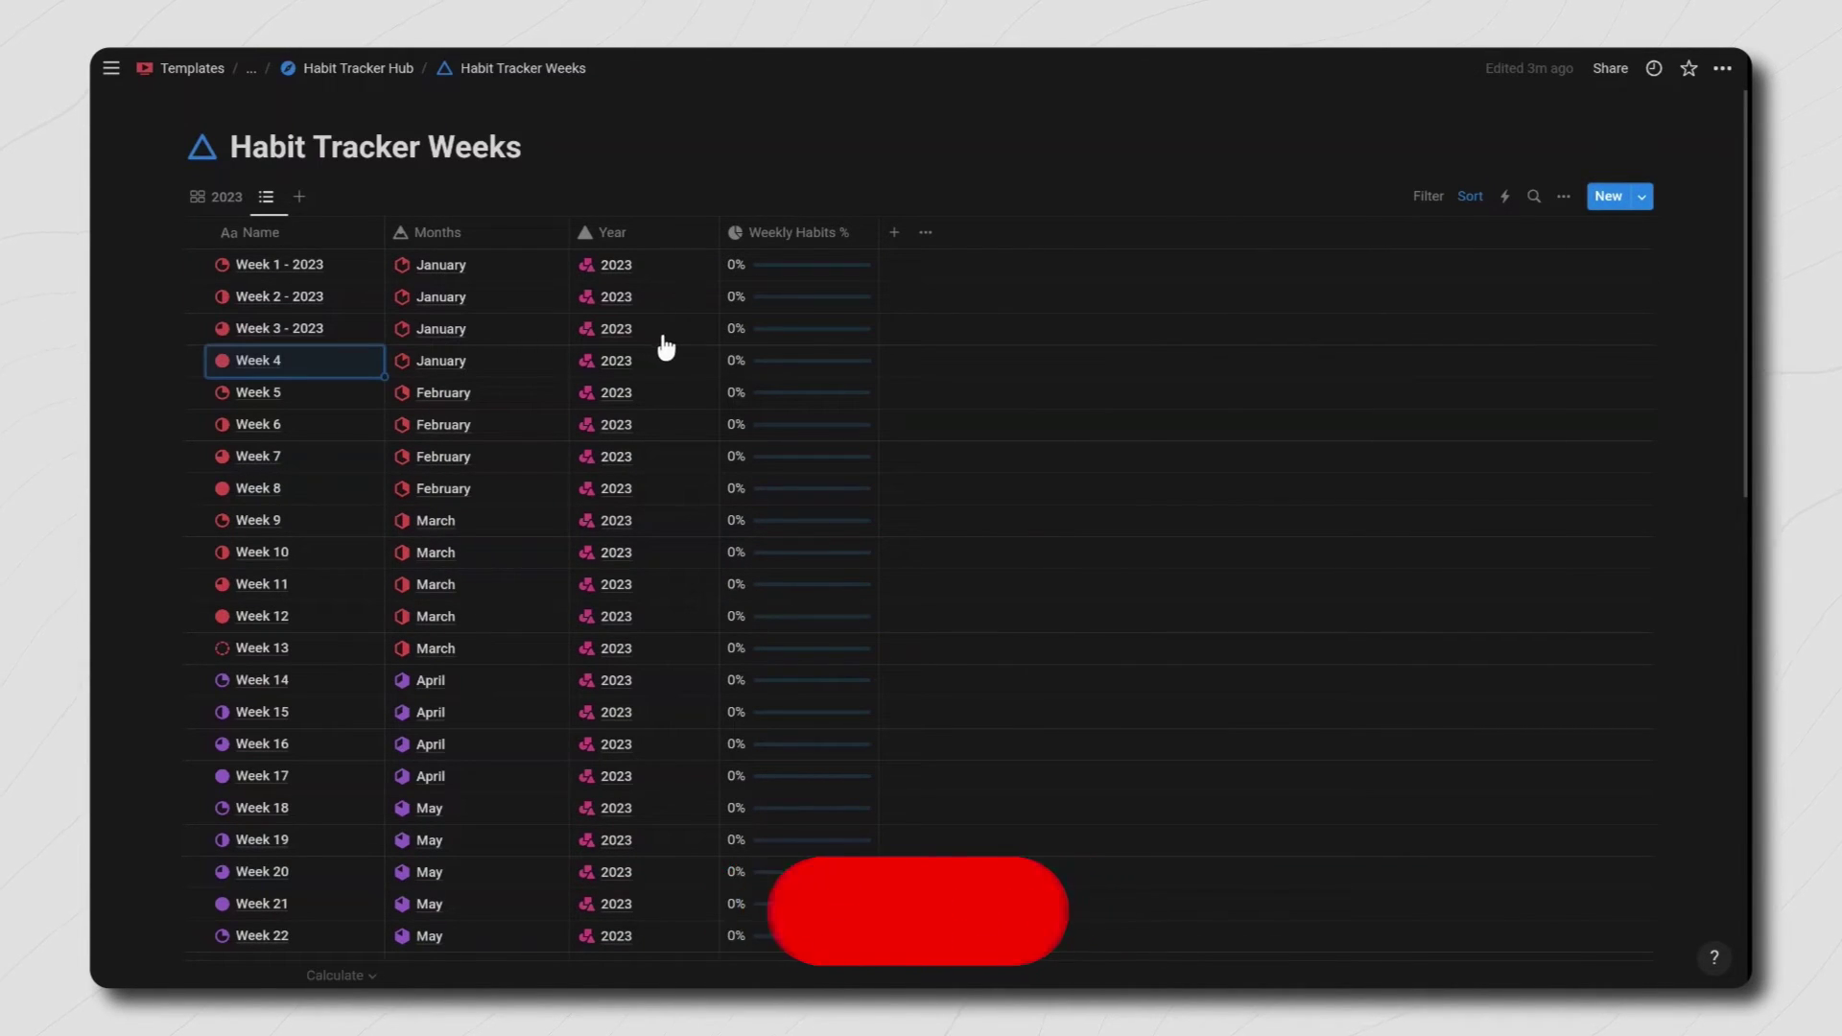
{"action": "key", "text": "ctrl+bracketleft"}
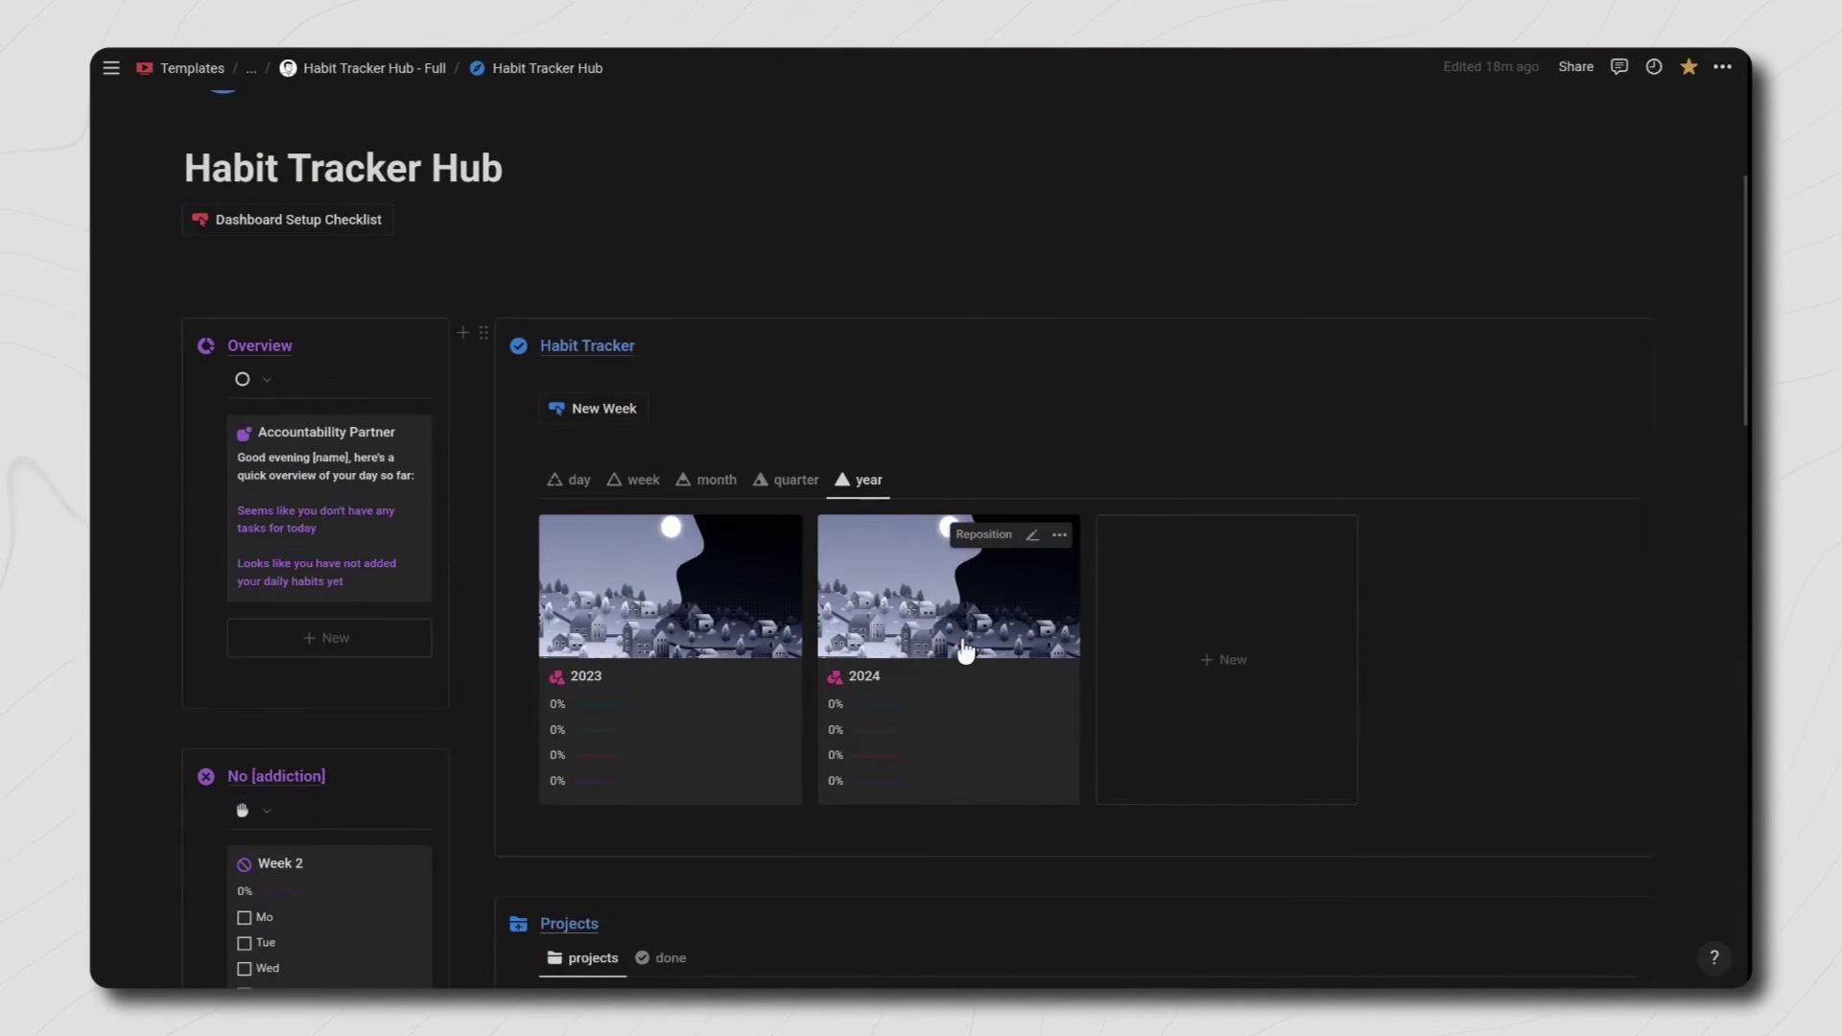
Step: Add quarters Q1–Q4 to 2024 and months January, February and March to Q1, opening January
{"action": "left_click", "coordinate": [964, 643]}
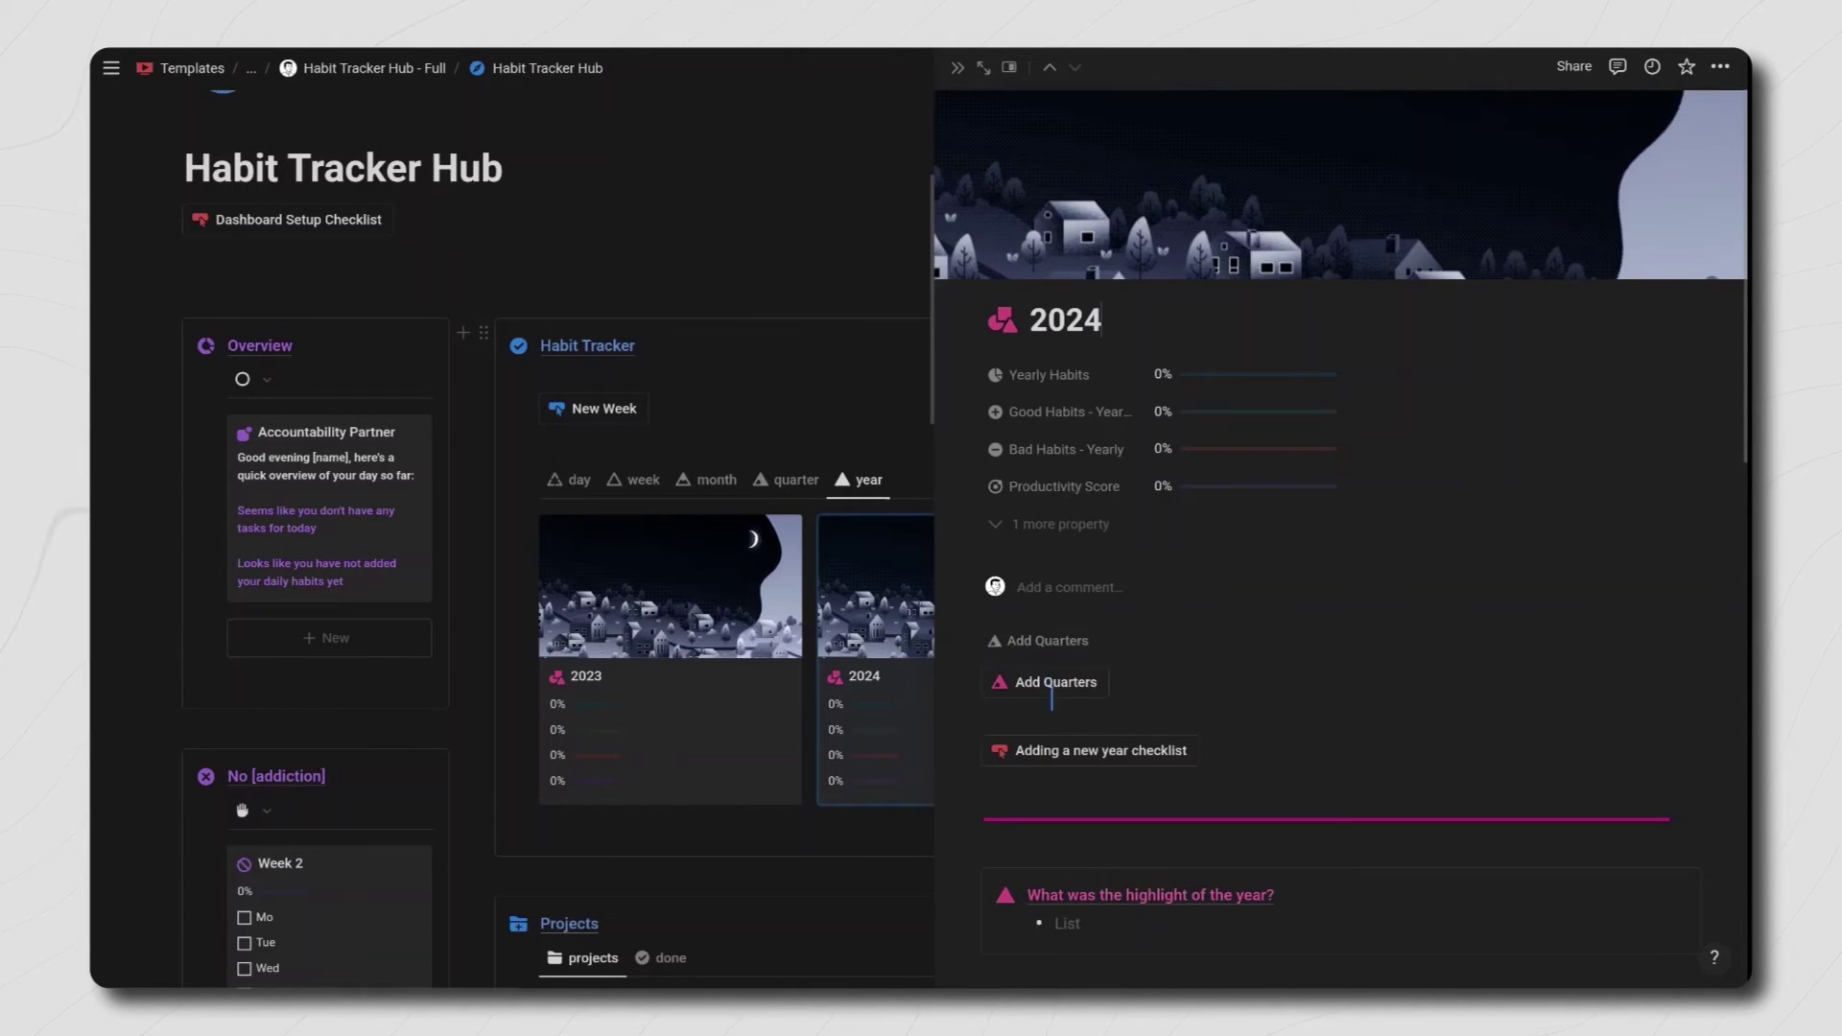
{"action": "left_click", "coordinate": [1070, 684]}
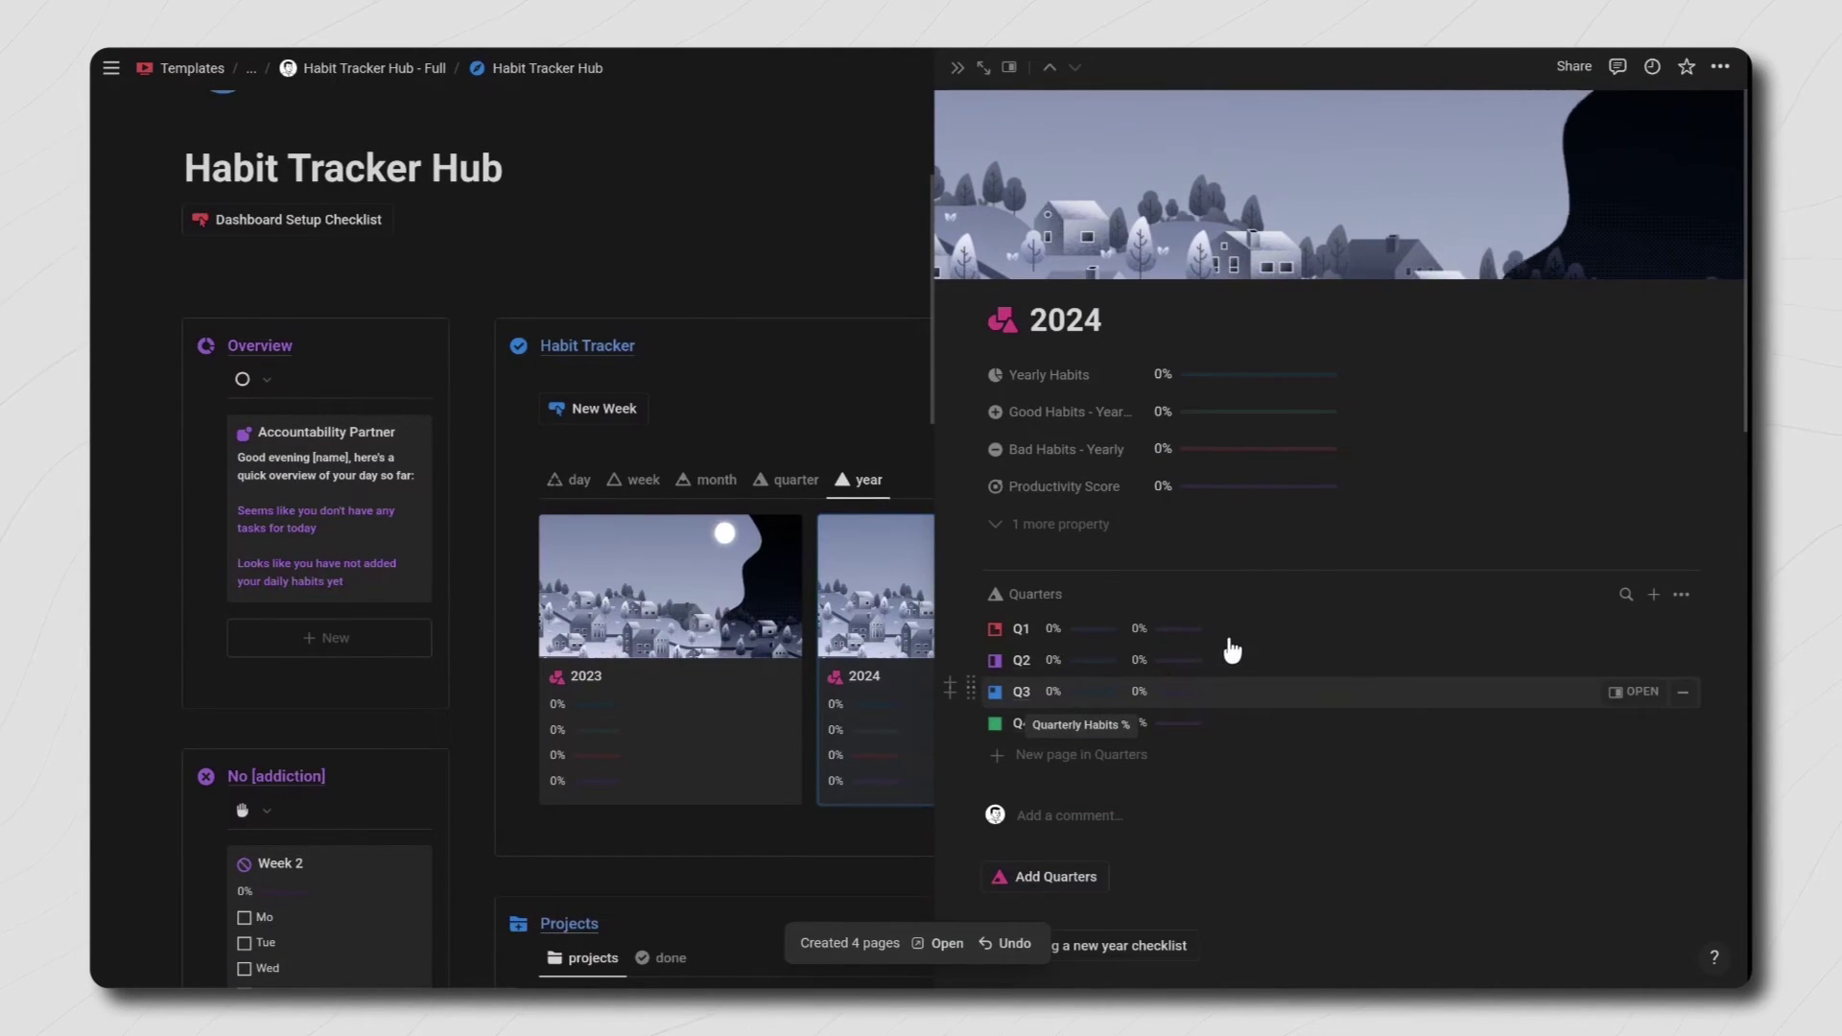
{"action": "left_click", "coordinate": [1238, 635]}
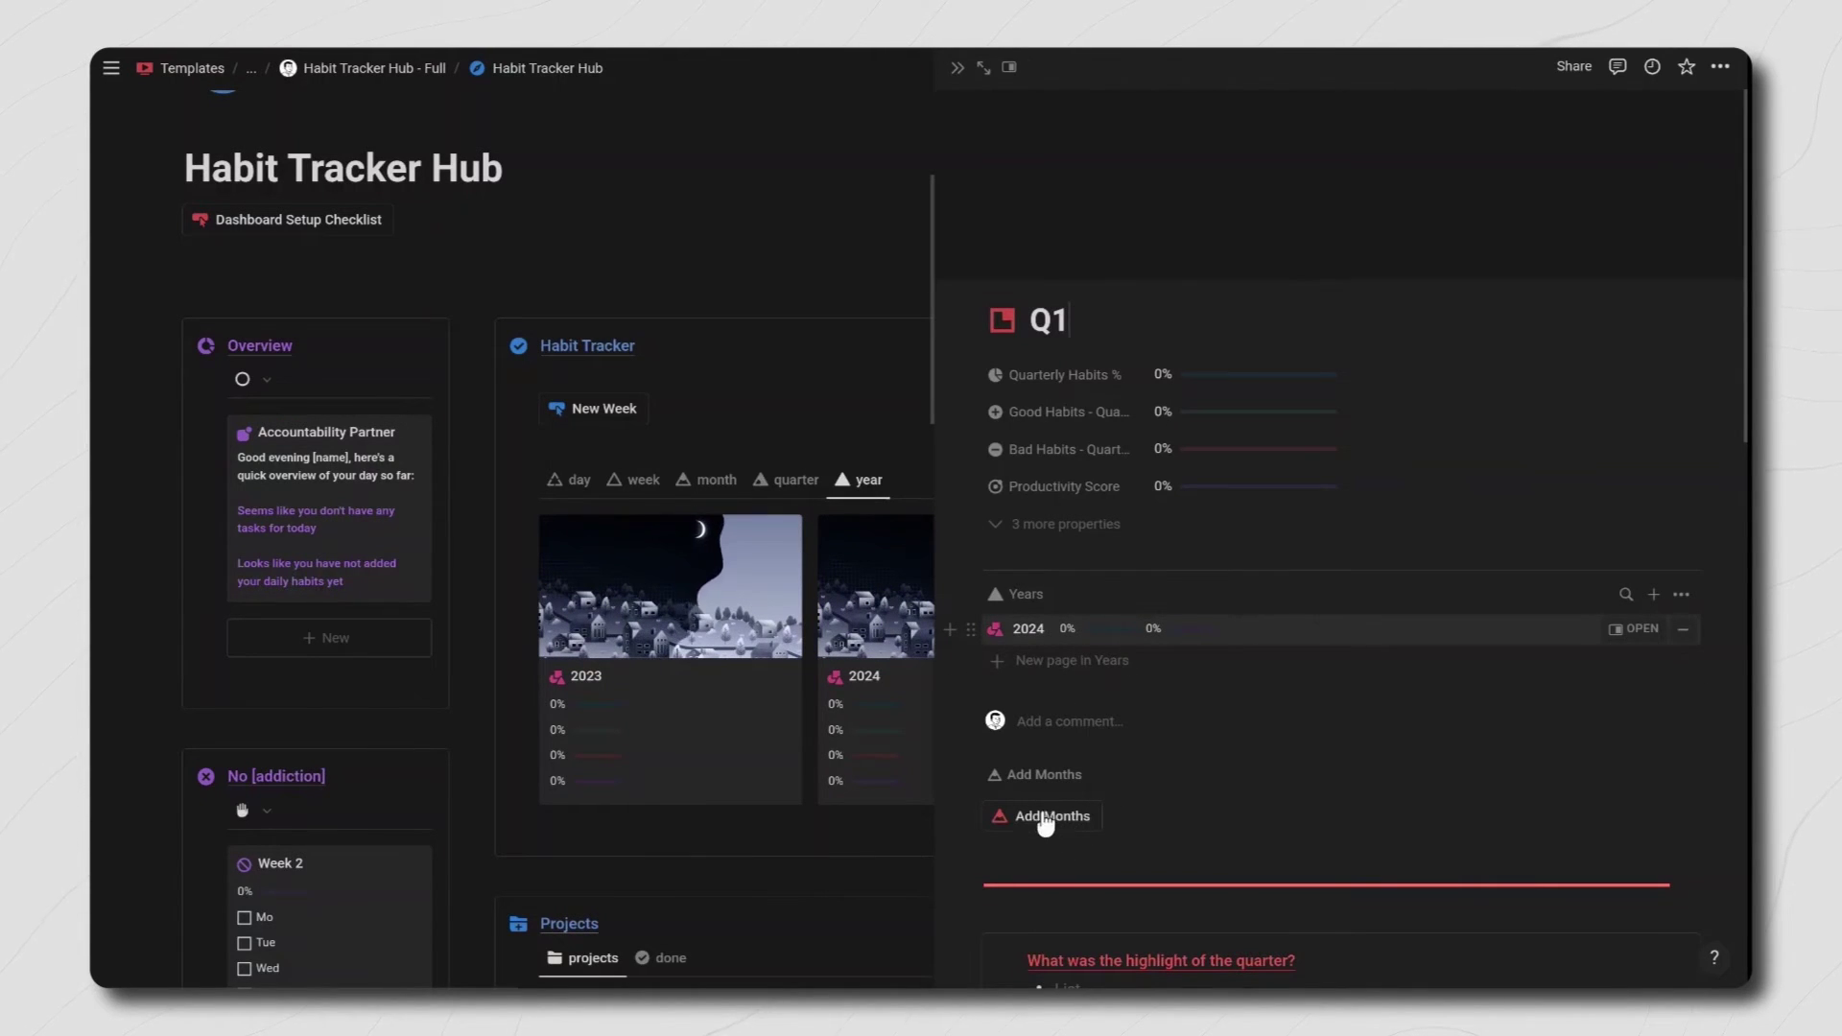
{"action": "left_click", "coordinate": [1066, 819]}
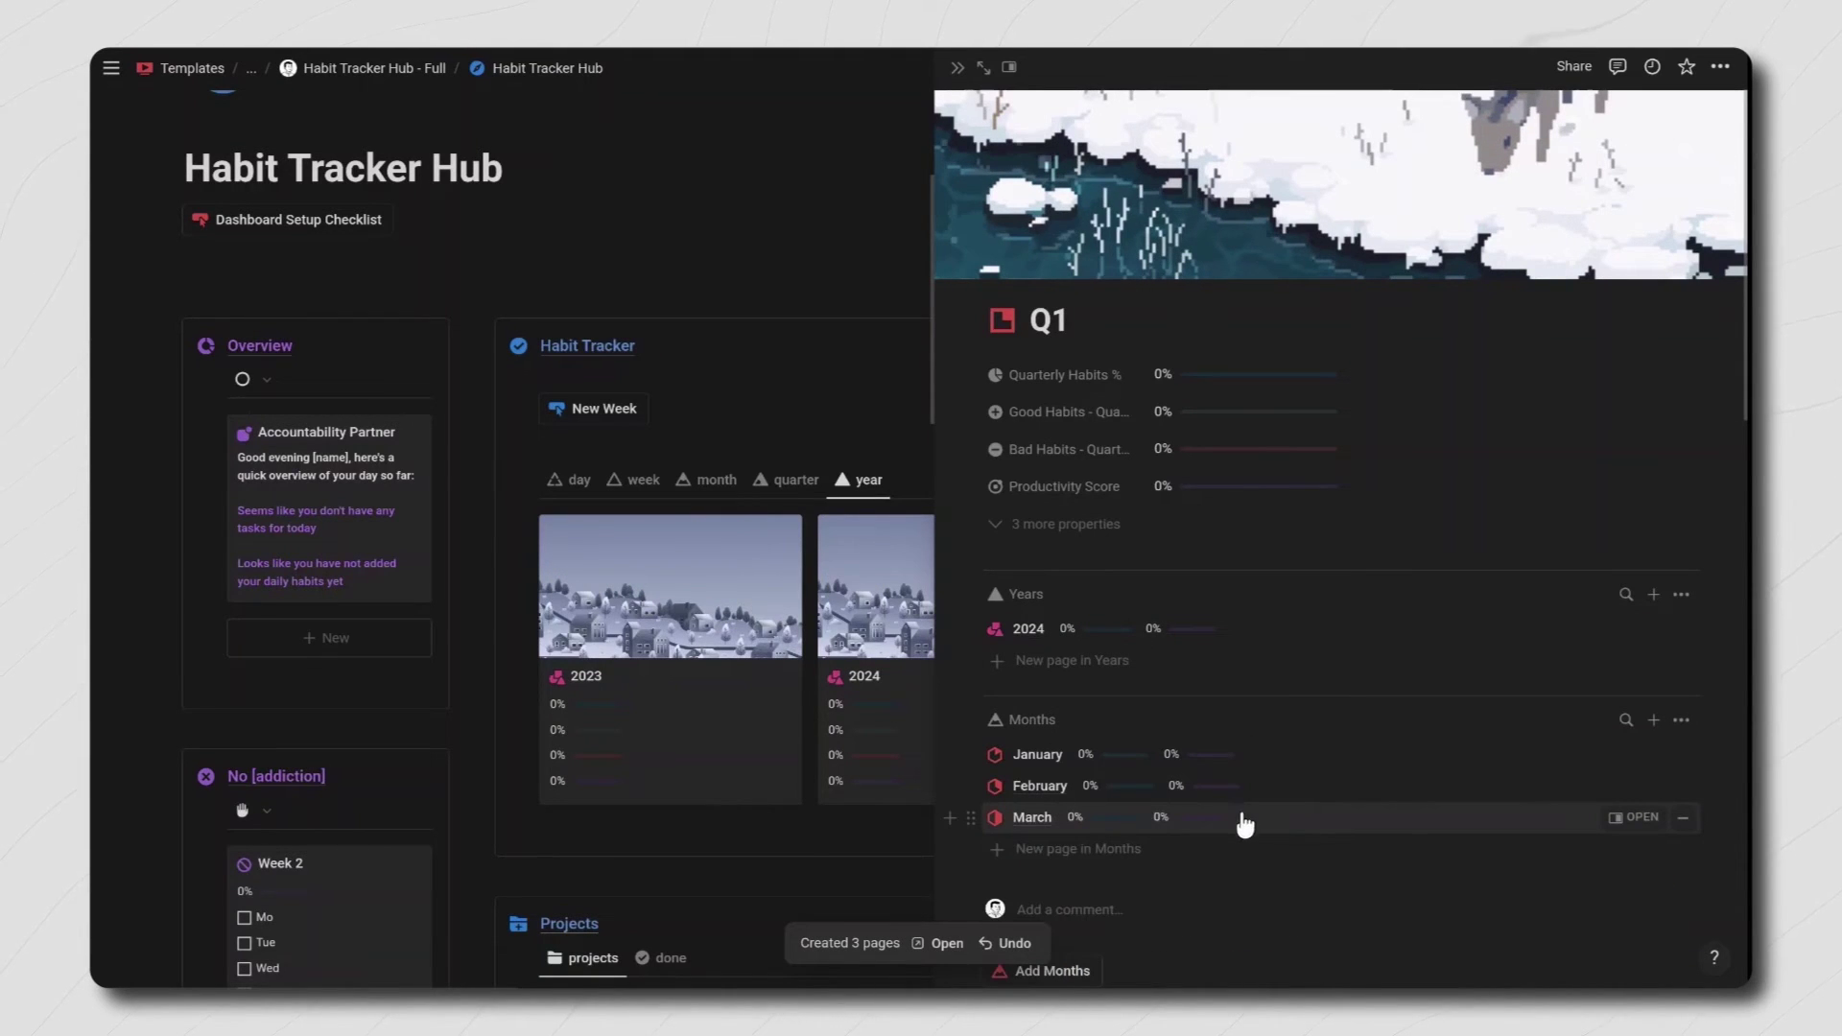
{"action": "left_click", "coordinate": [1269, 766]}
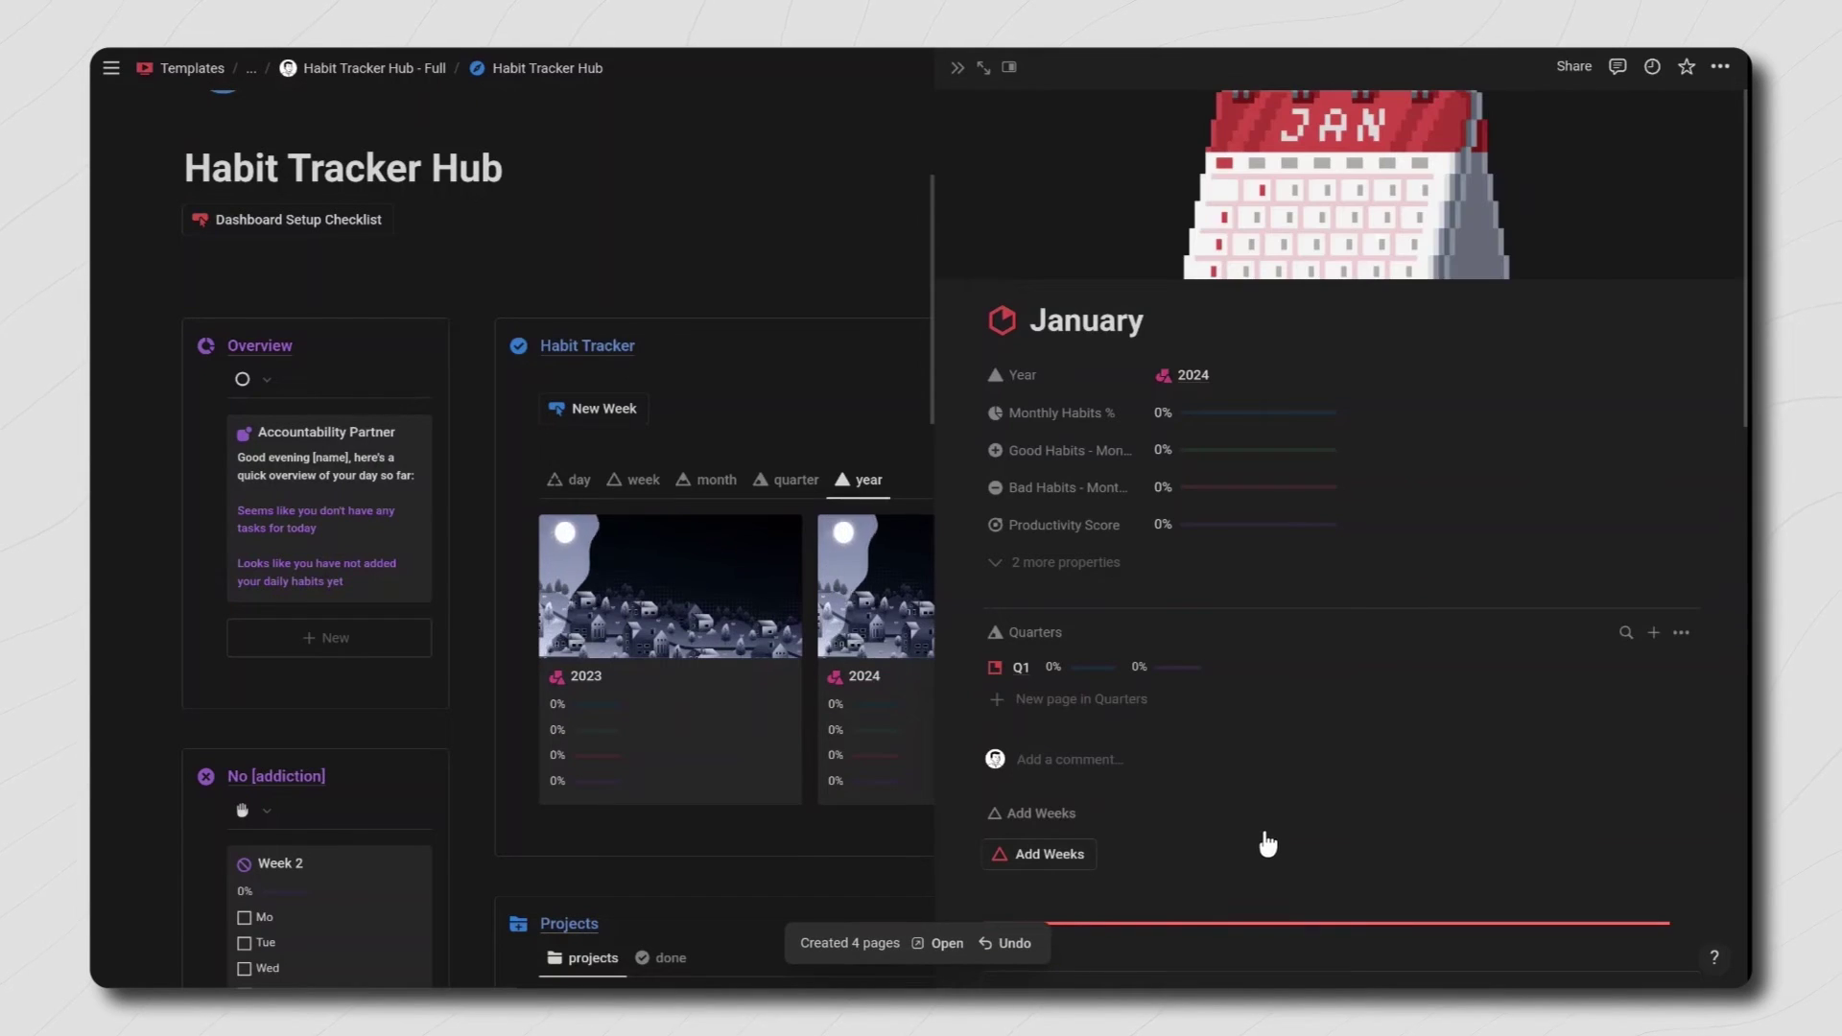
Step: Make Monday's Add week action set the Weeks relation to Week 1
{"action": "key", "text": "Escape"}
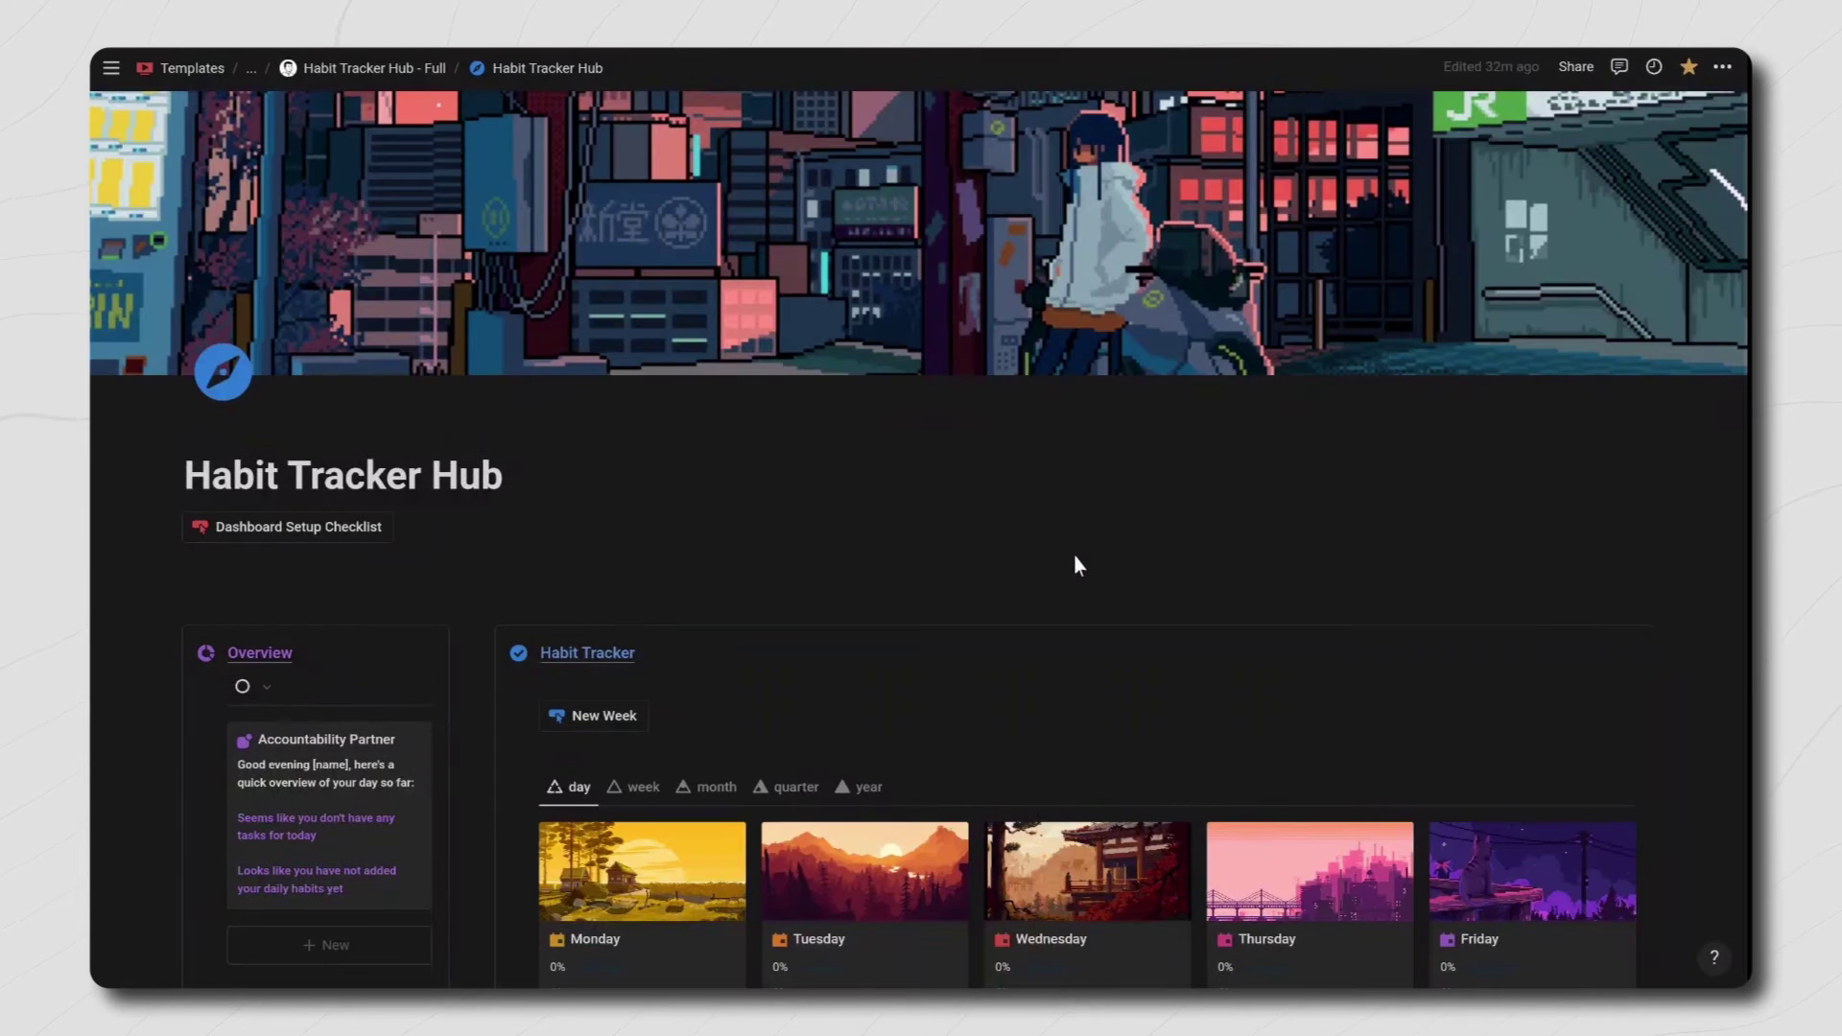
{"action": "scroll", "coordinate": [973, 585], "scroll_direction": "down", "scroll_amount": 5}
{"action": "left_click", "coordinate": [707, 626]}
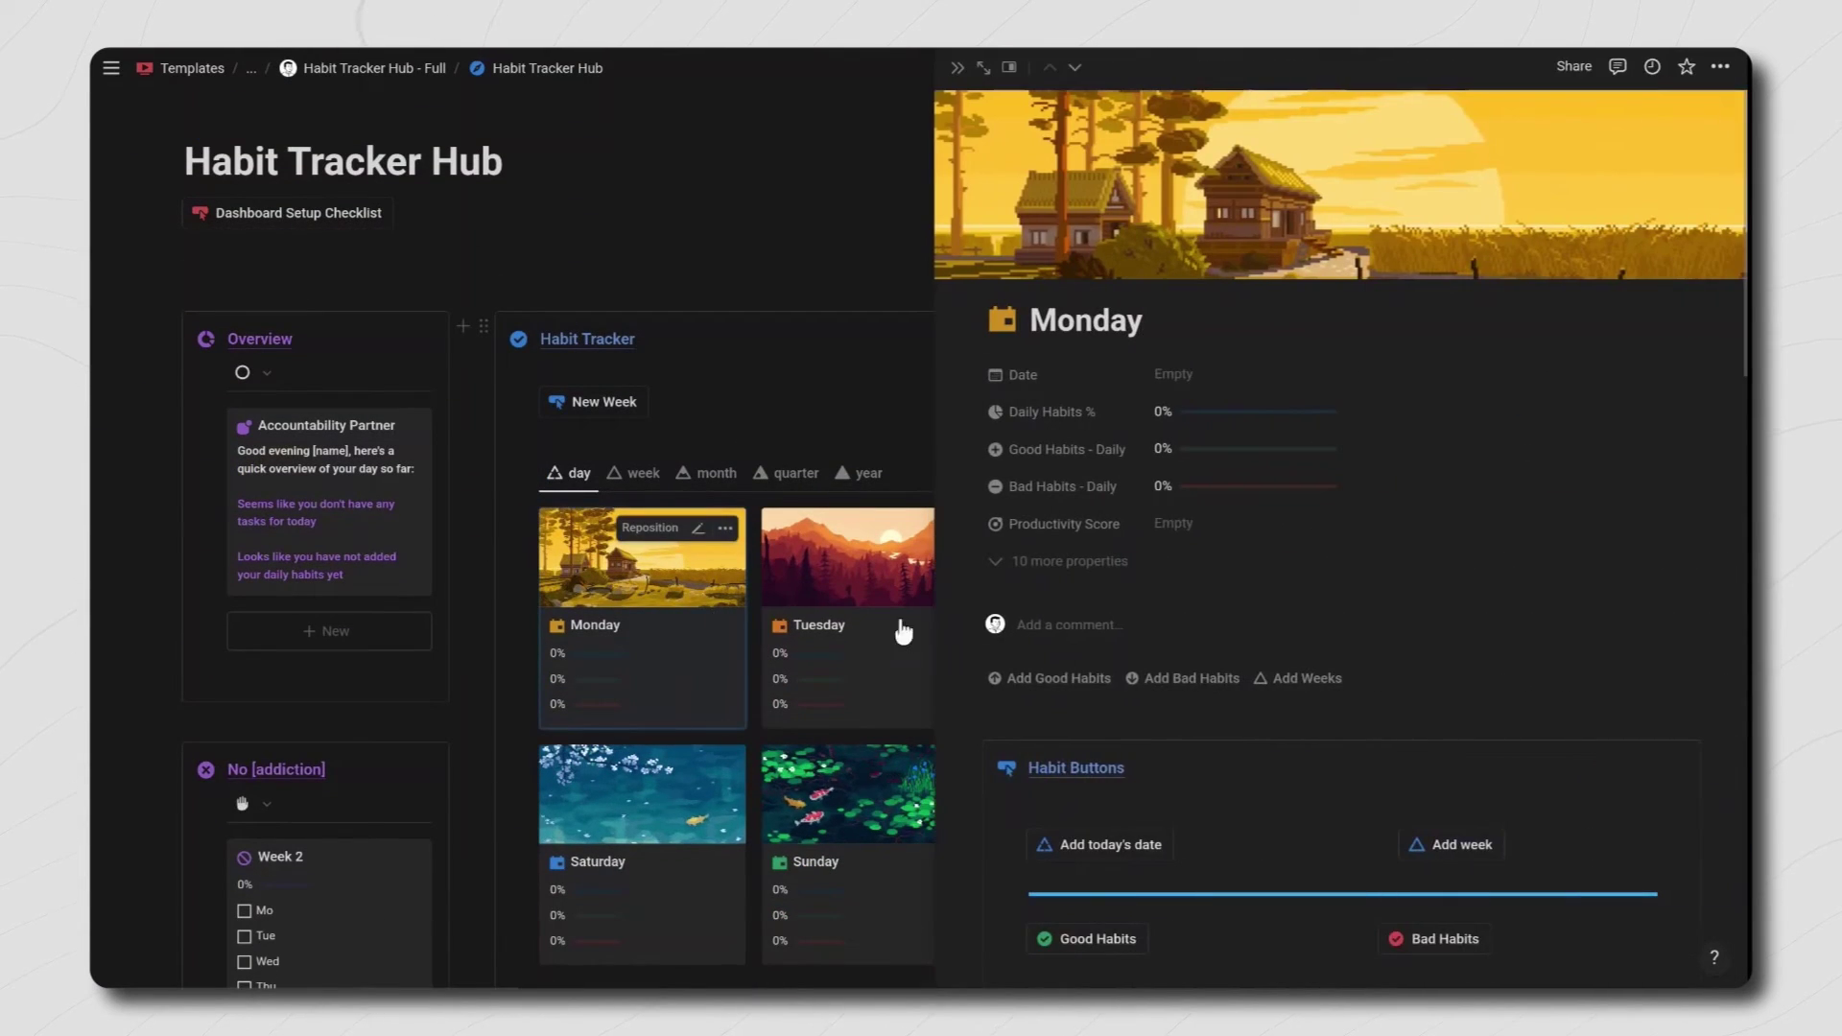
{"action": "scroll", "coordinate": [1334, 652], "scroll_direction": "down", "scroll_amount": 2}
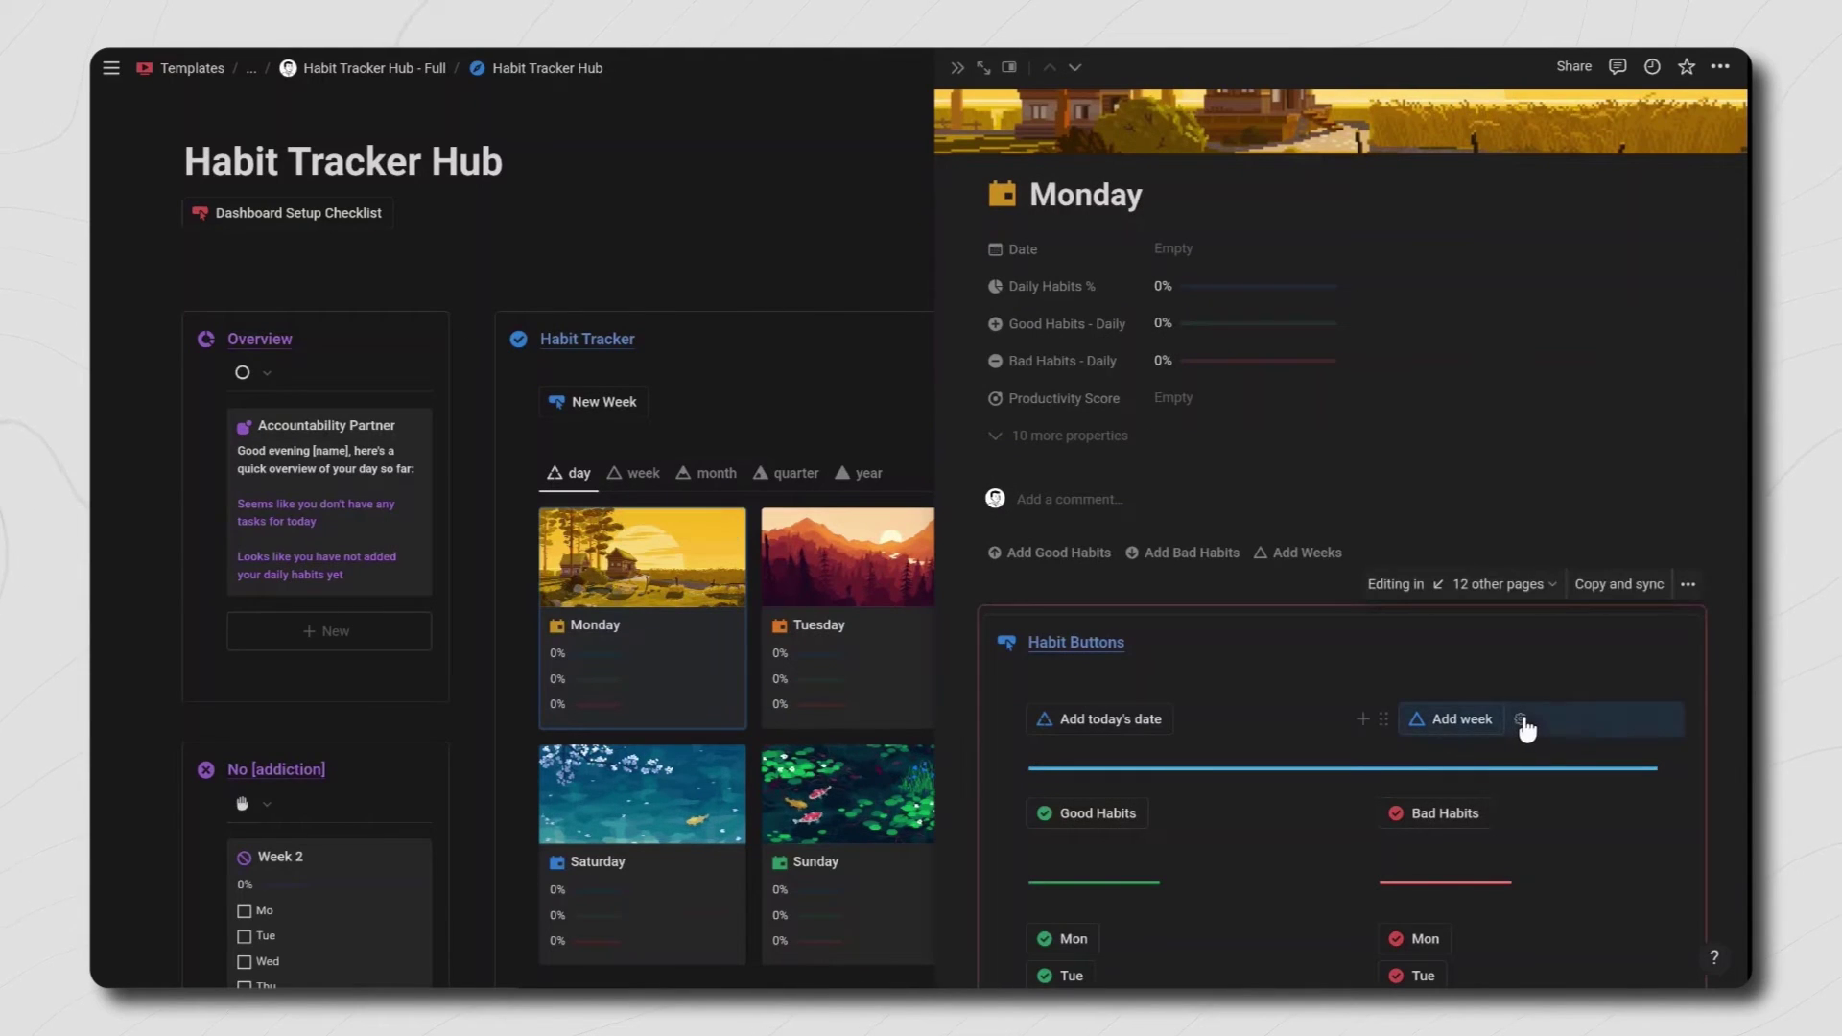
{"action": "left_click", "coordinate": [1518, 721]}
{"action": "left_click", "coordinate": [1436, 606]}
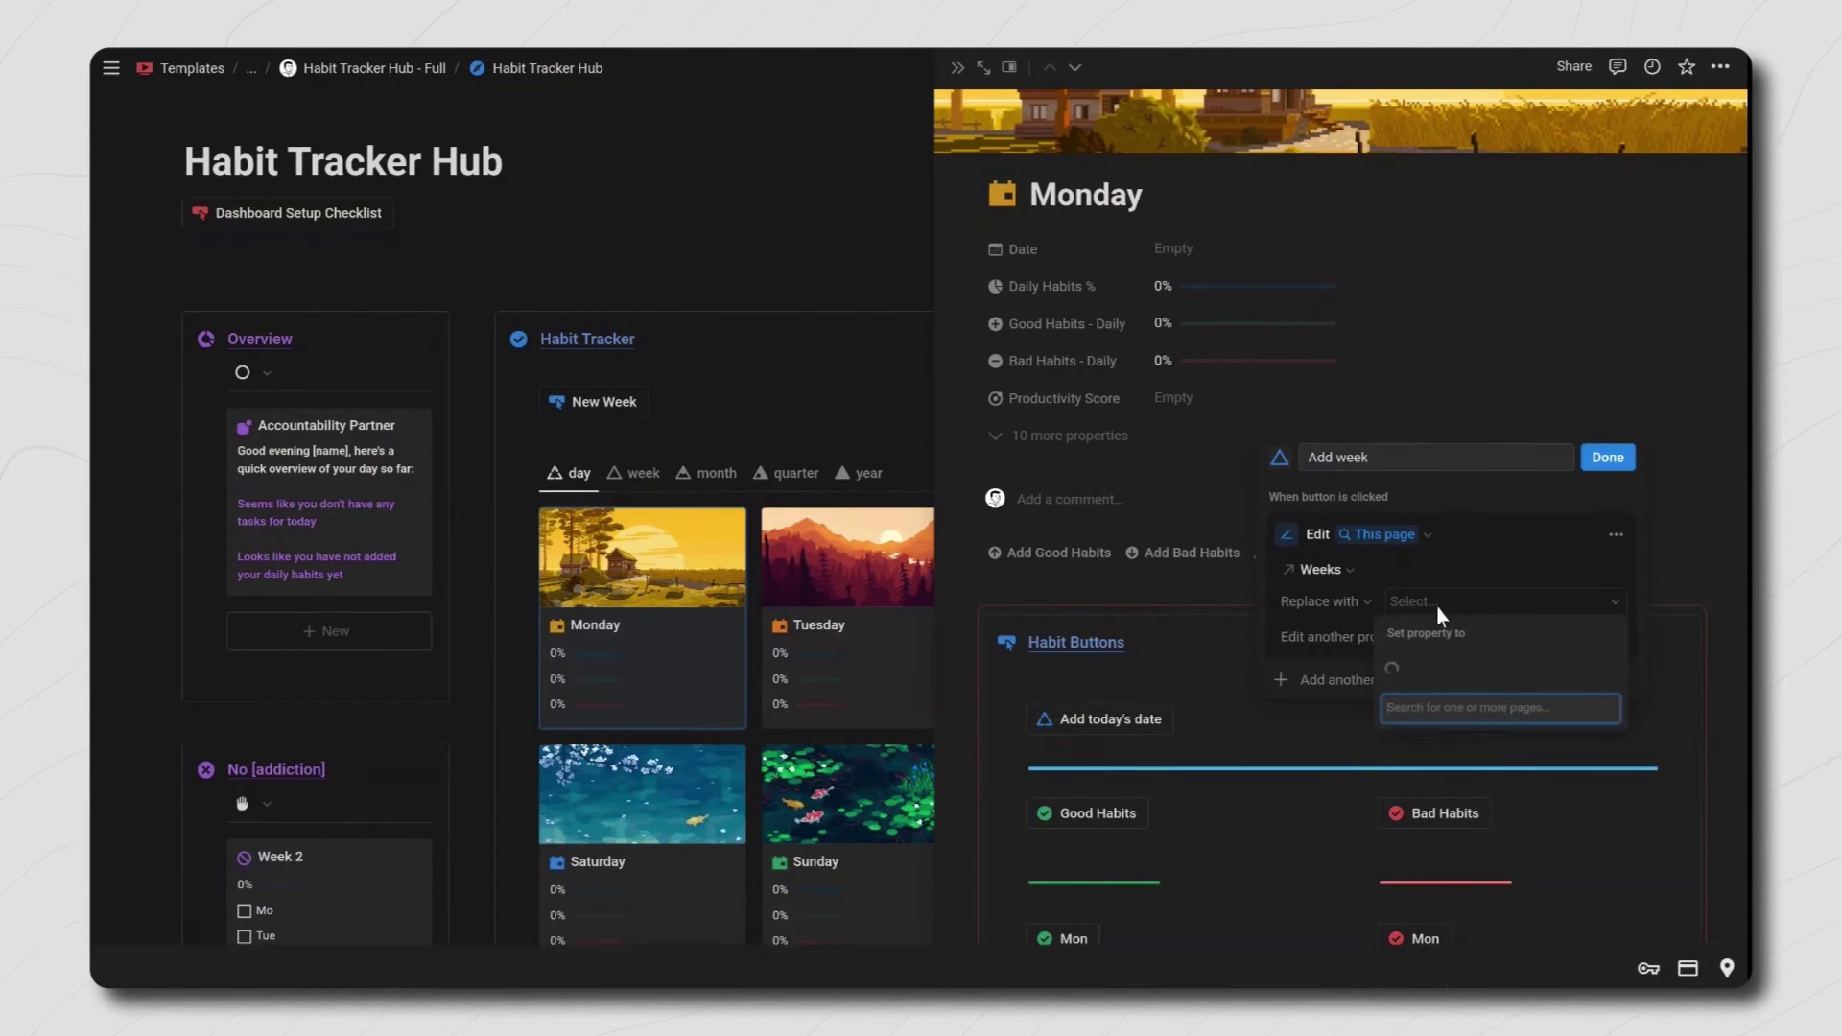
{"action": "type", "text": "week 1"}
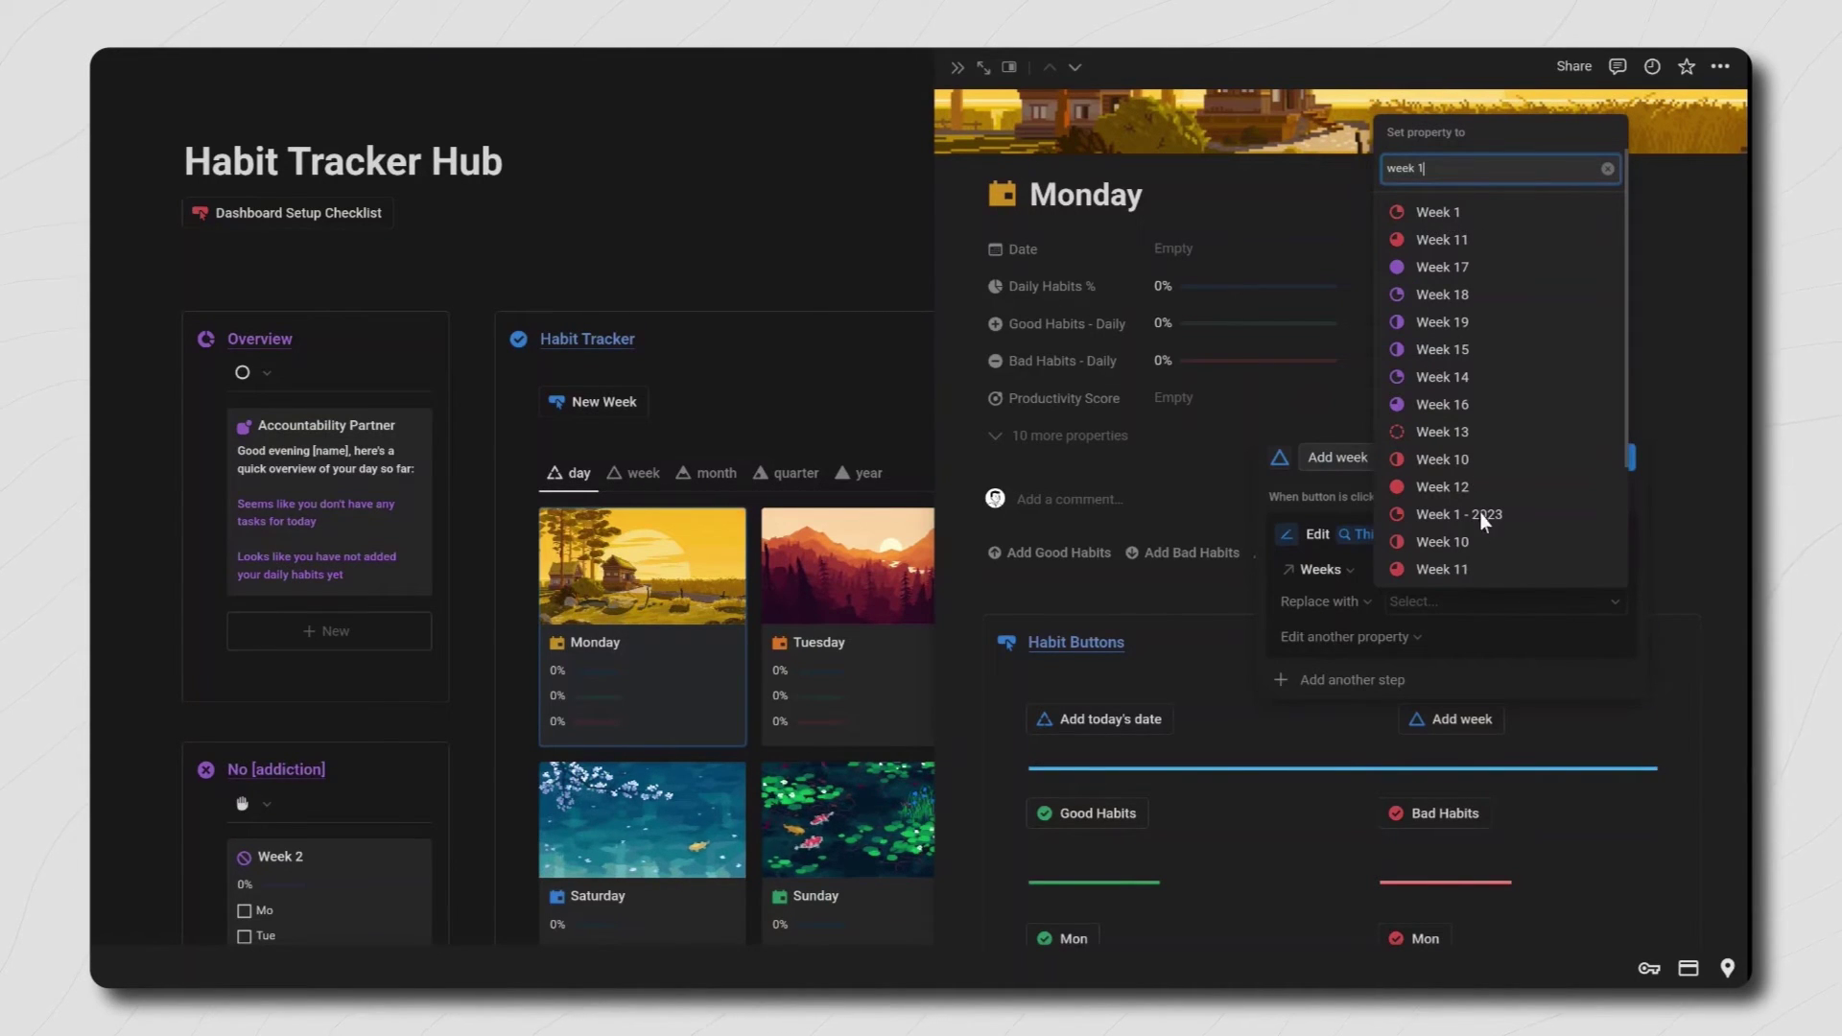
{"action": "left_click", "coordinate": [1457, 214]}
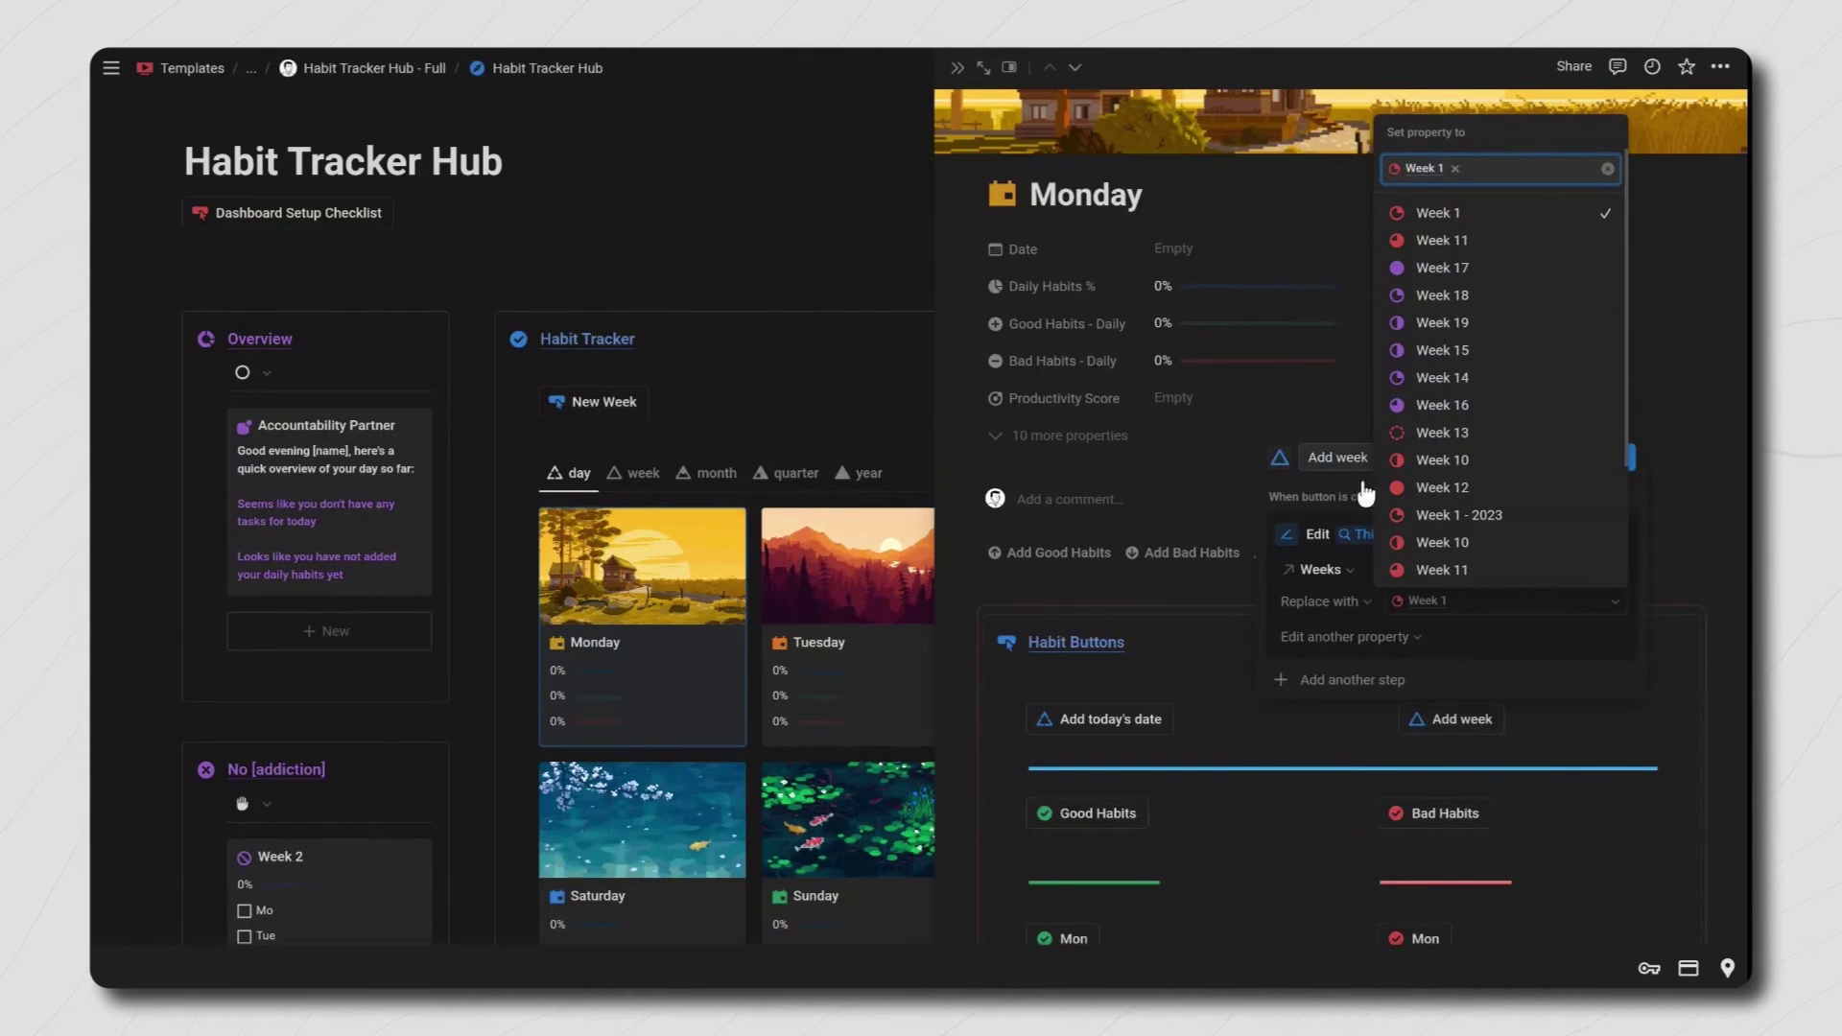
{"action": "left_click", "coordinate": [1363, 568]}
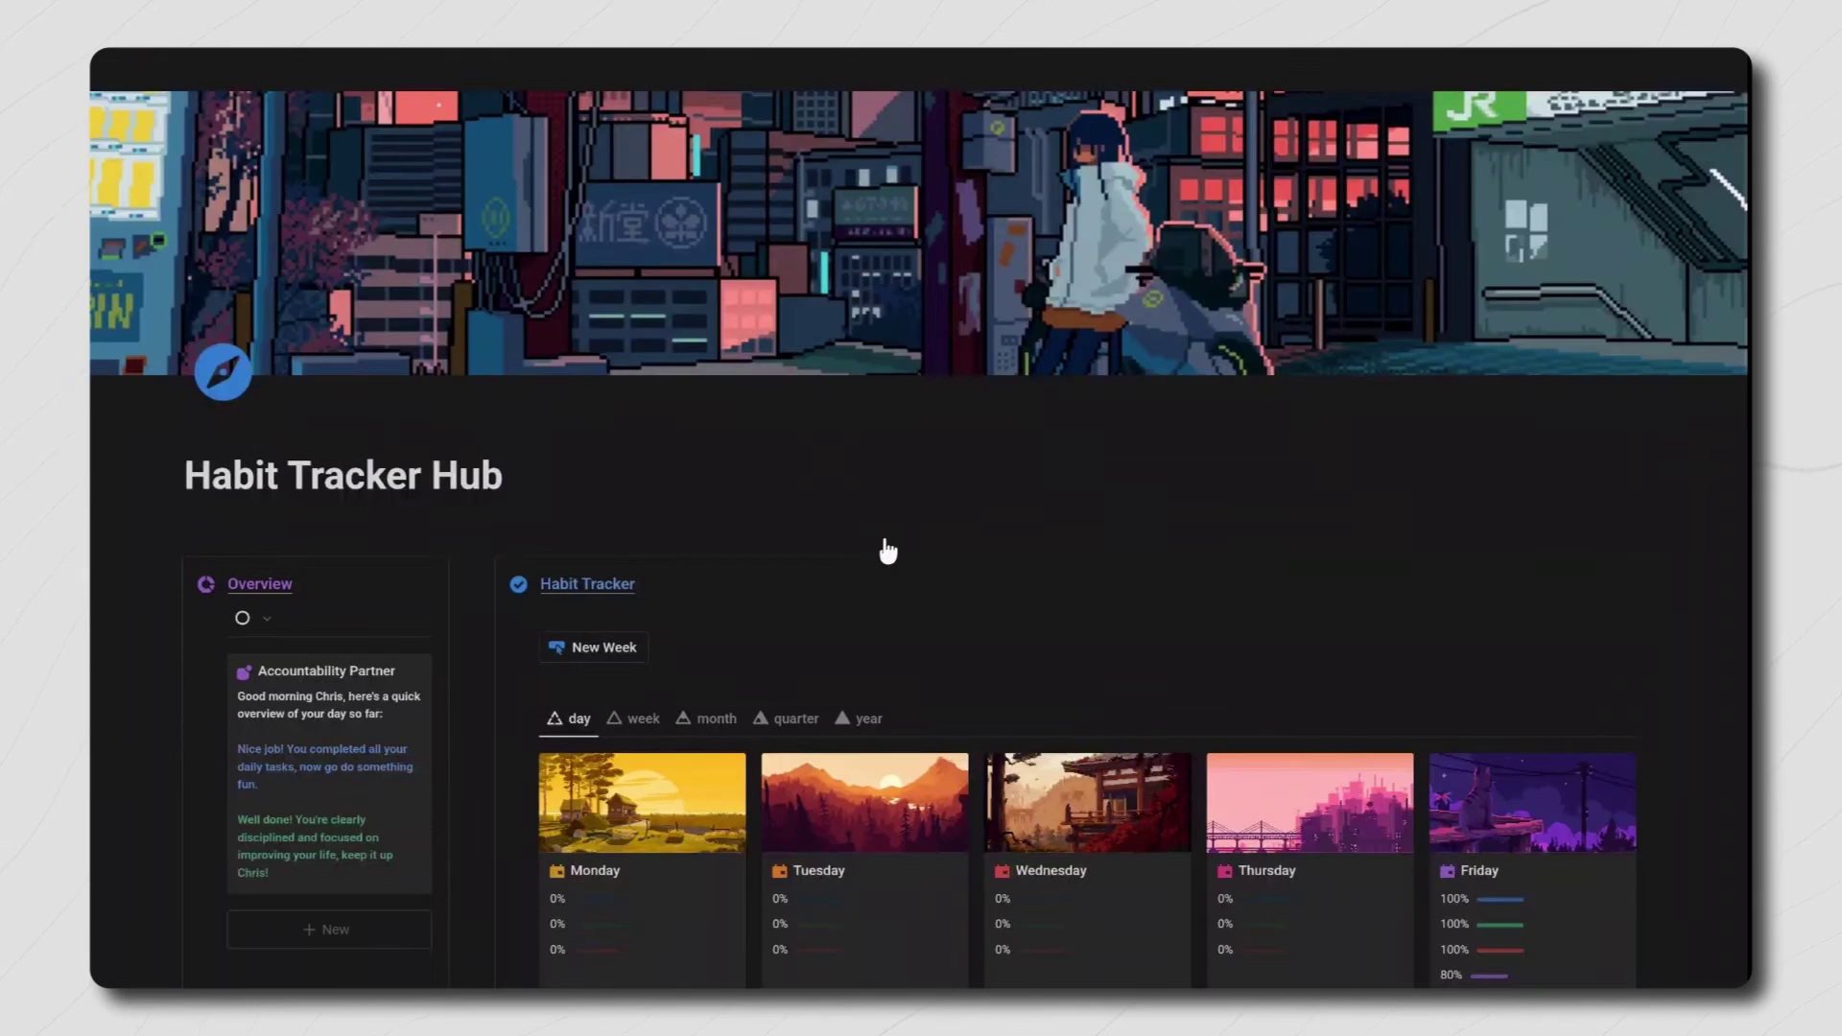
{"action": "scroll", "coordinate": [852, 567], "scroll_direction": "down", "scroll_amount": 5}
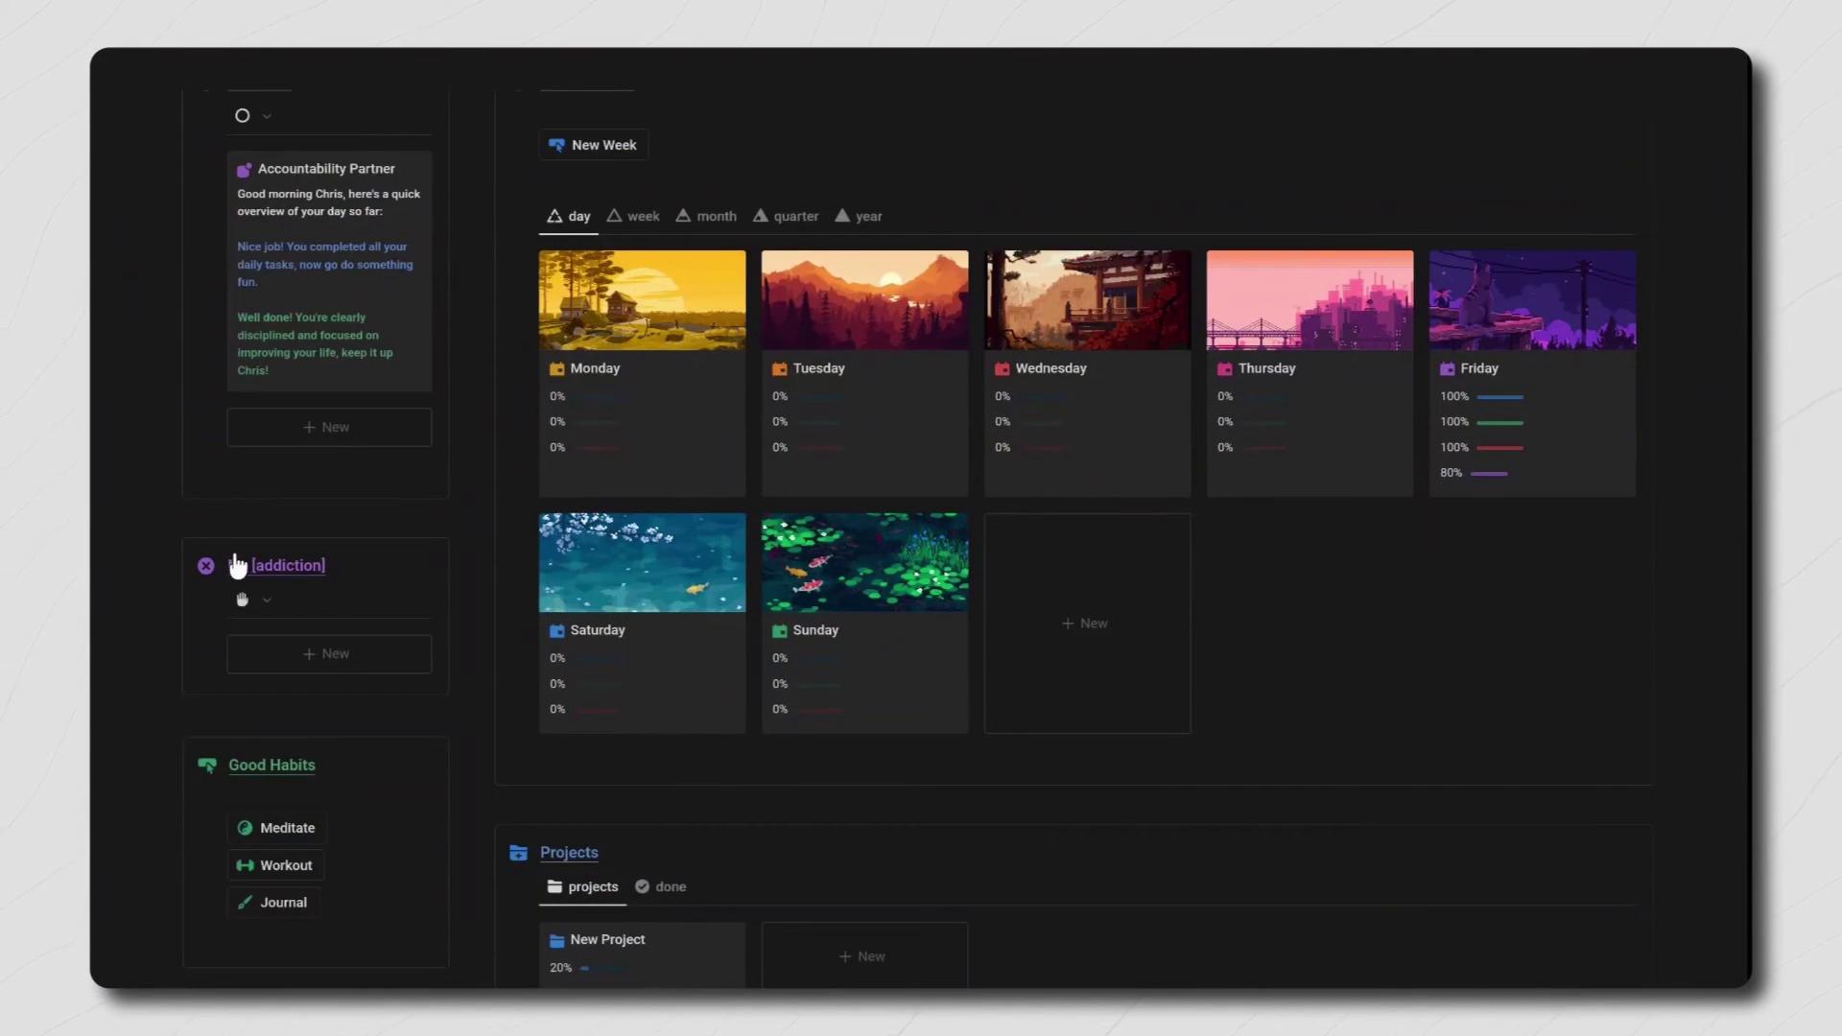
Step: Rename the [addiction] placeholder to No alcohol and show the tracker as a list
{"action": "left_click_drag", "start_coordinate": [252, 566], "coordinate": [346, 567]}
{"action": "type", "text": "alcohol"}
{"action": "left_click", "coordinate": [246, 601]}
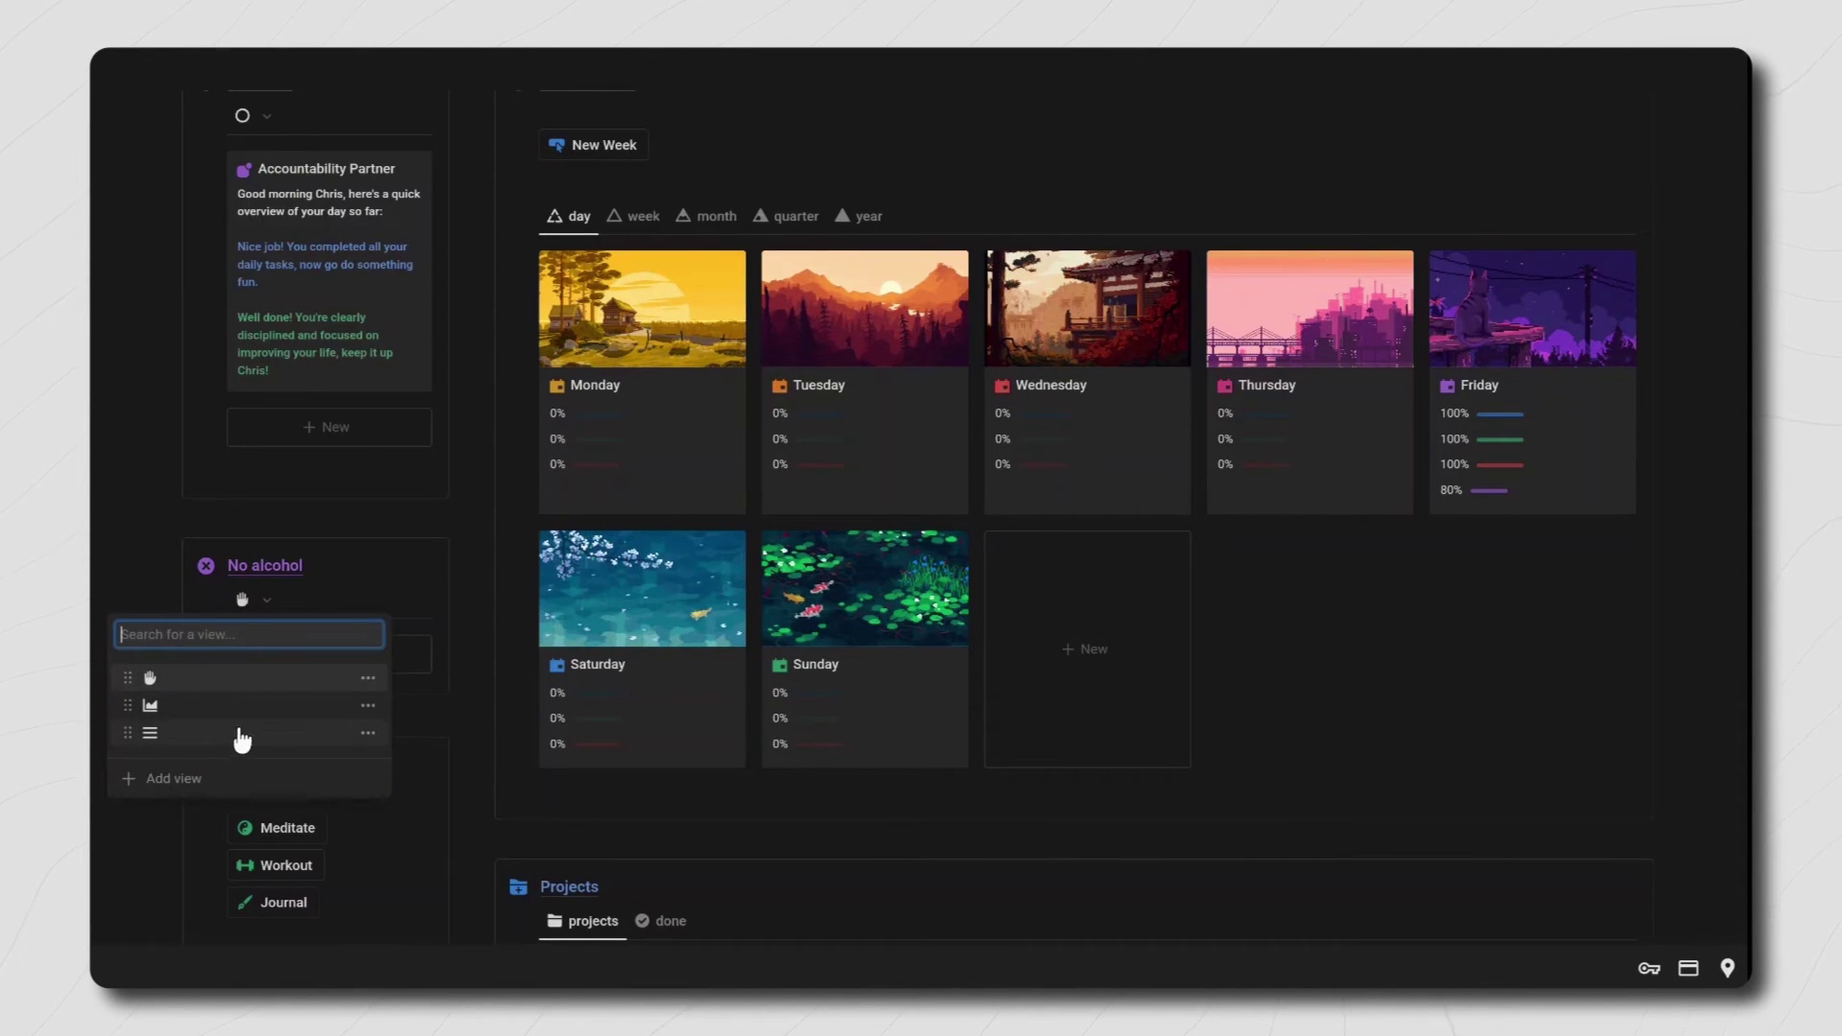
{"action": "left_click", "coordinate": [239, 737]}
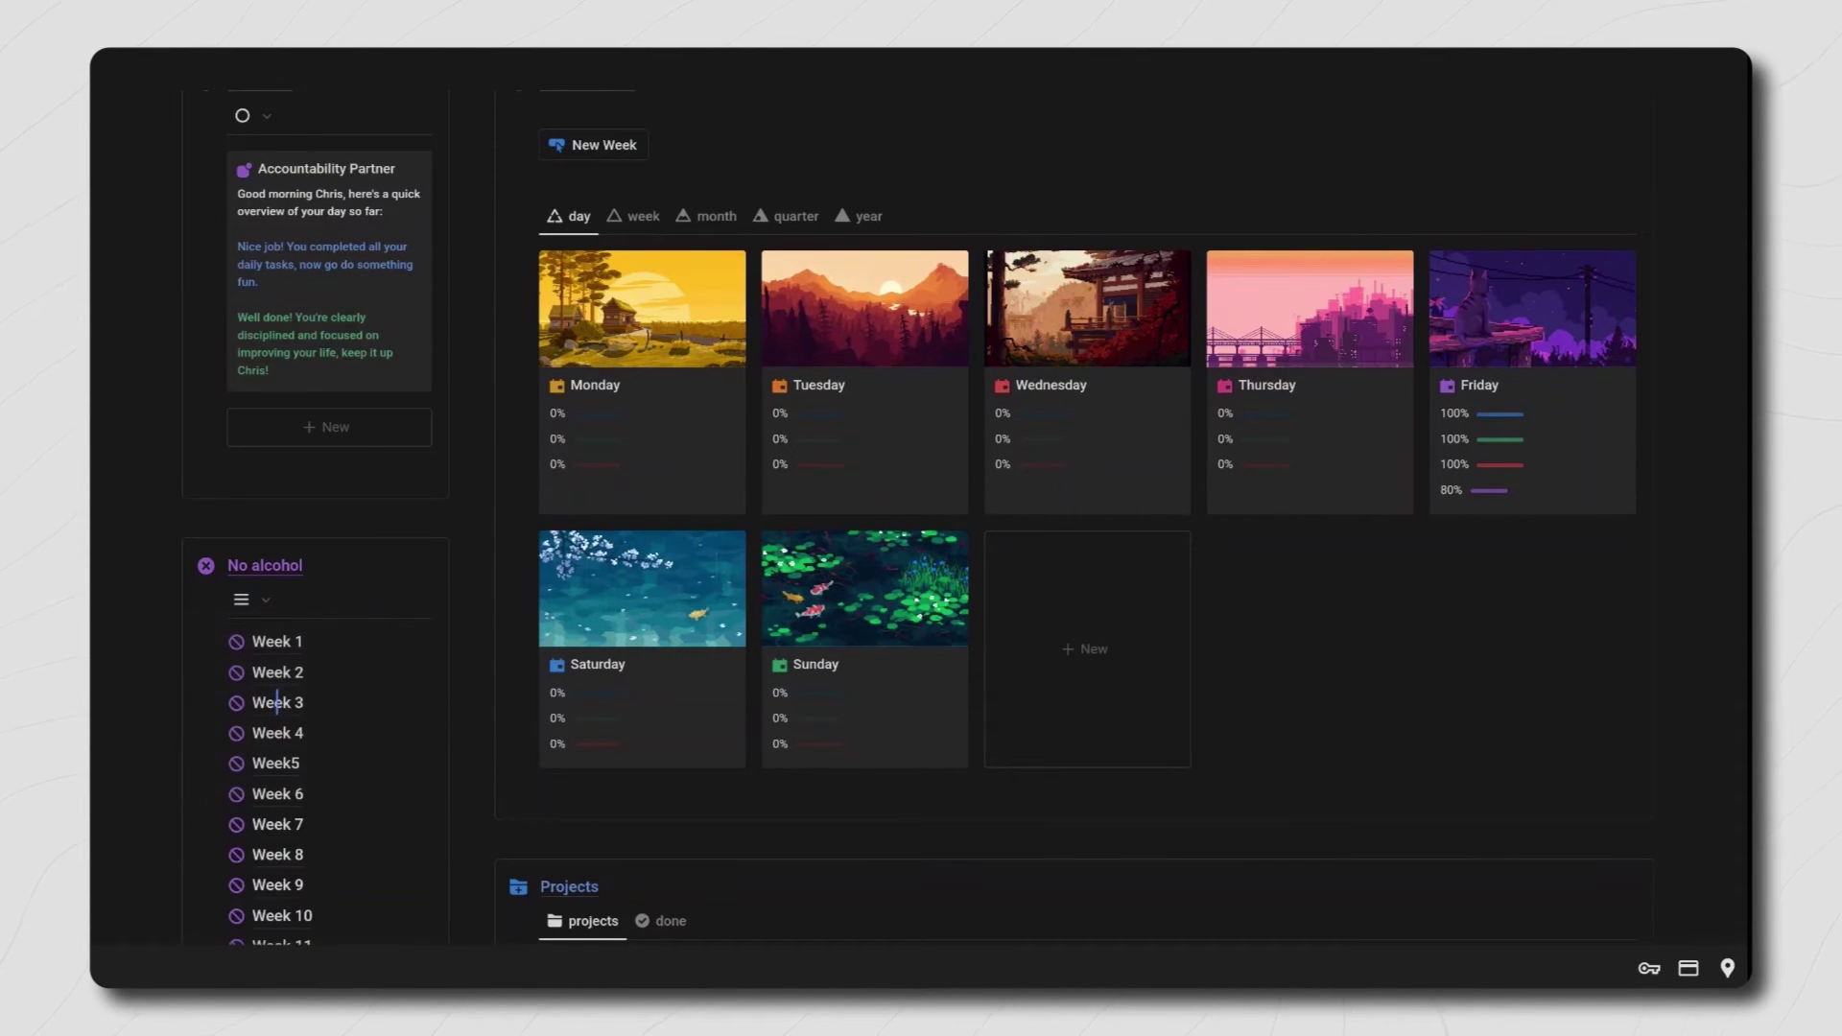
Step: Date Week 1 from November 20 to November 26, 2023
{"action": "left_click", "coordinate": [273, 643]}
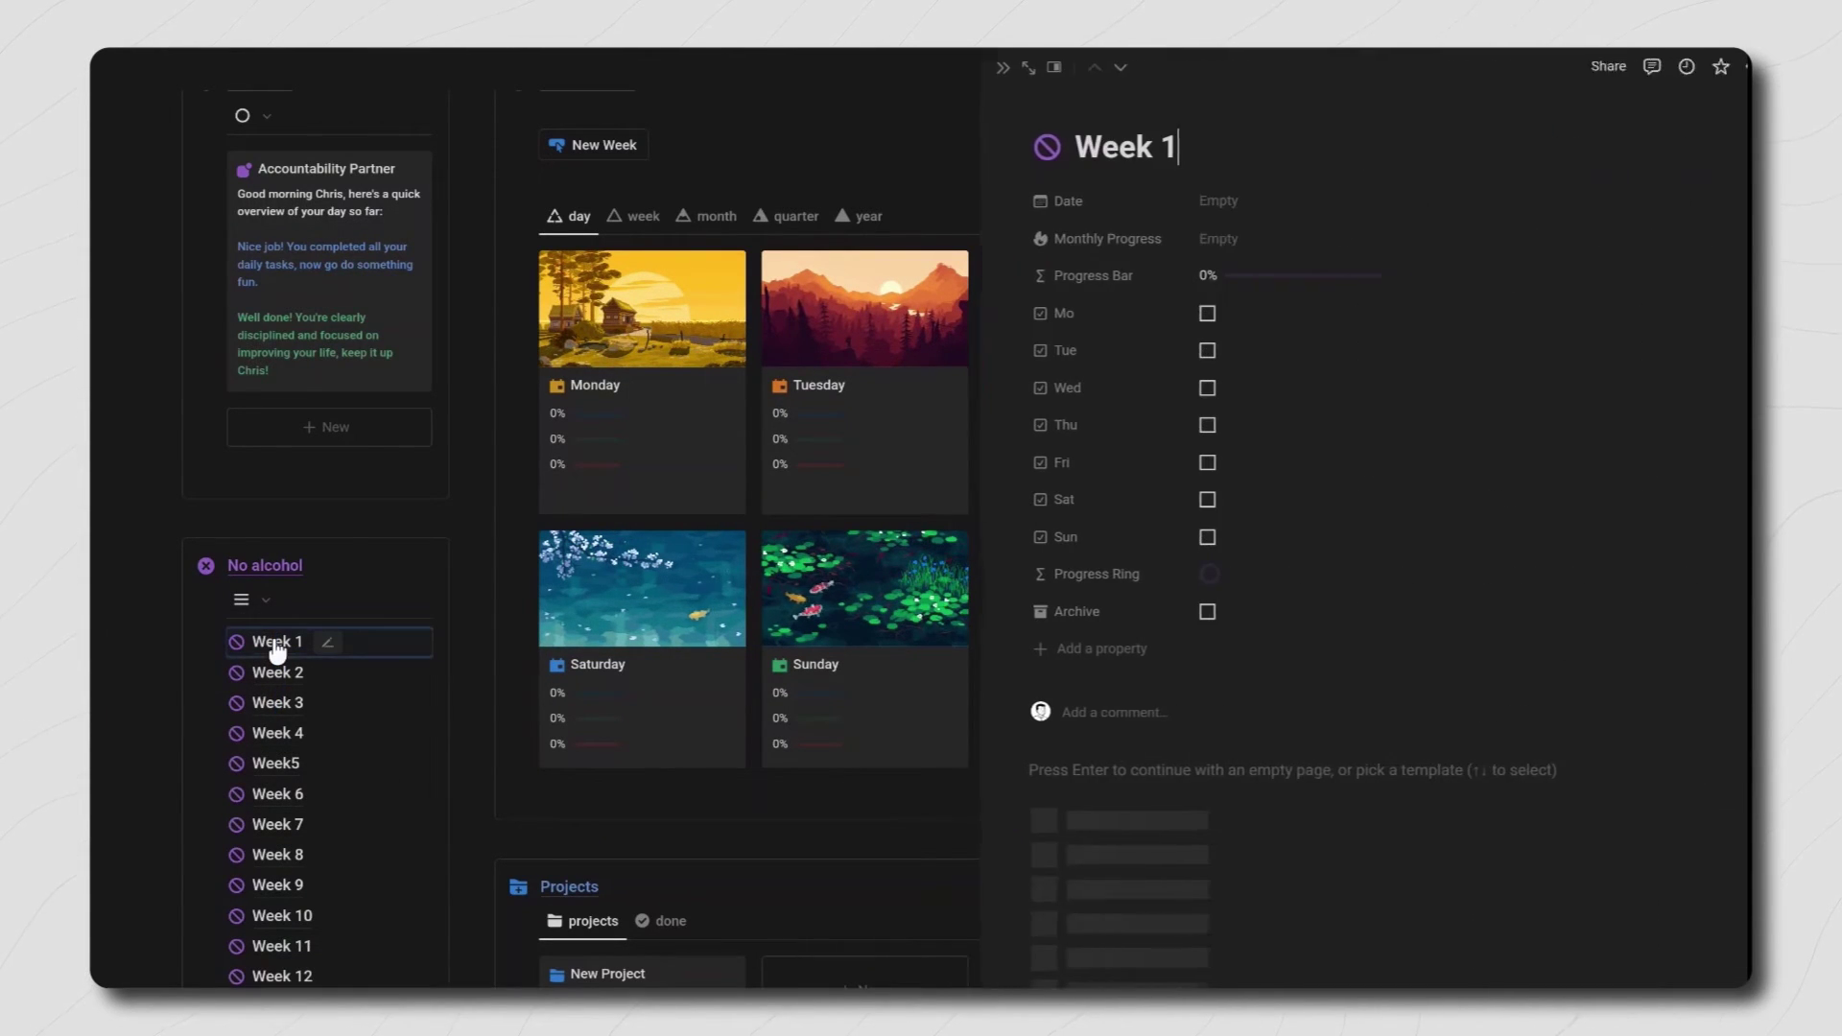
{"action": "left_click", "coordinate": [1183, 204]}
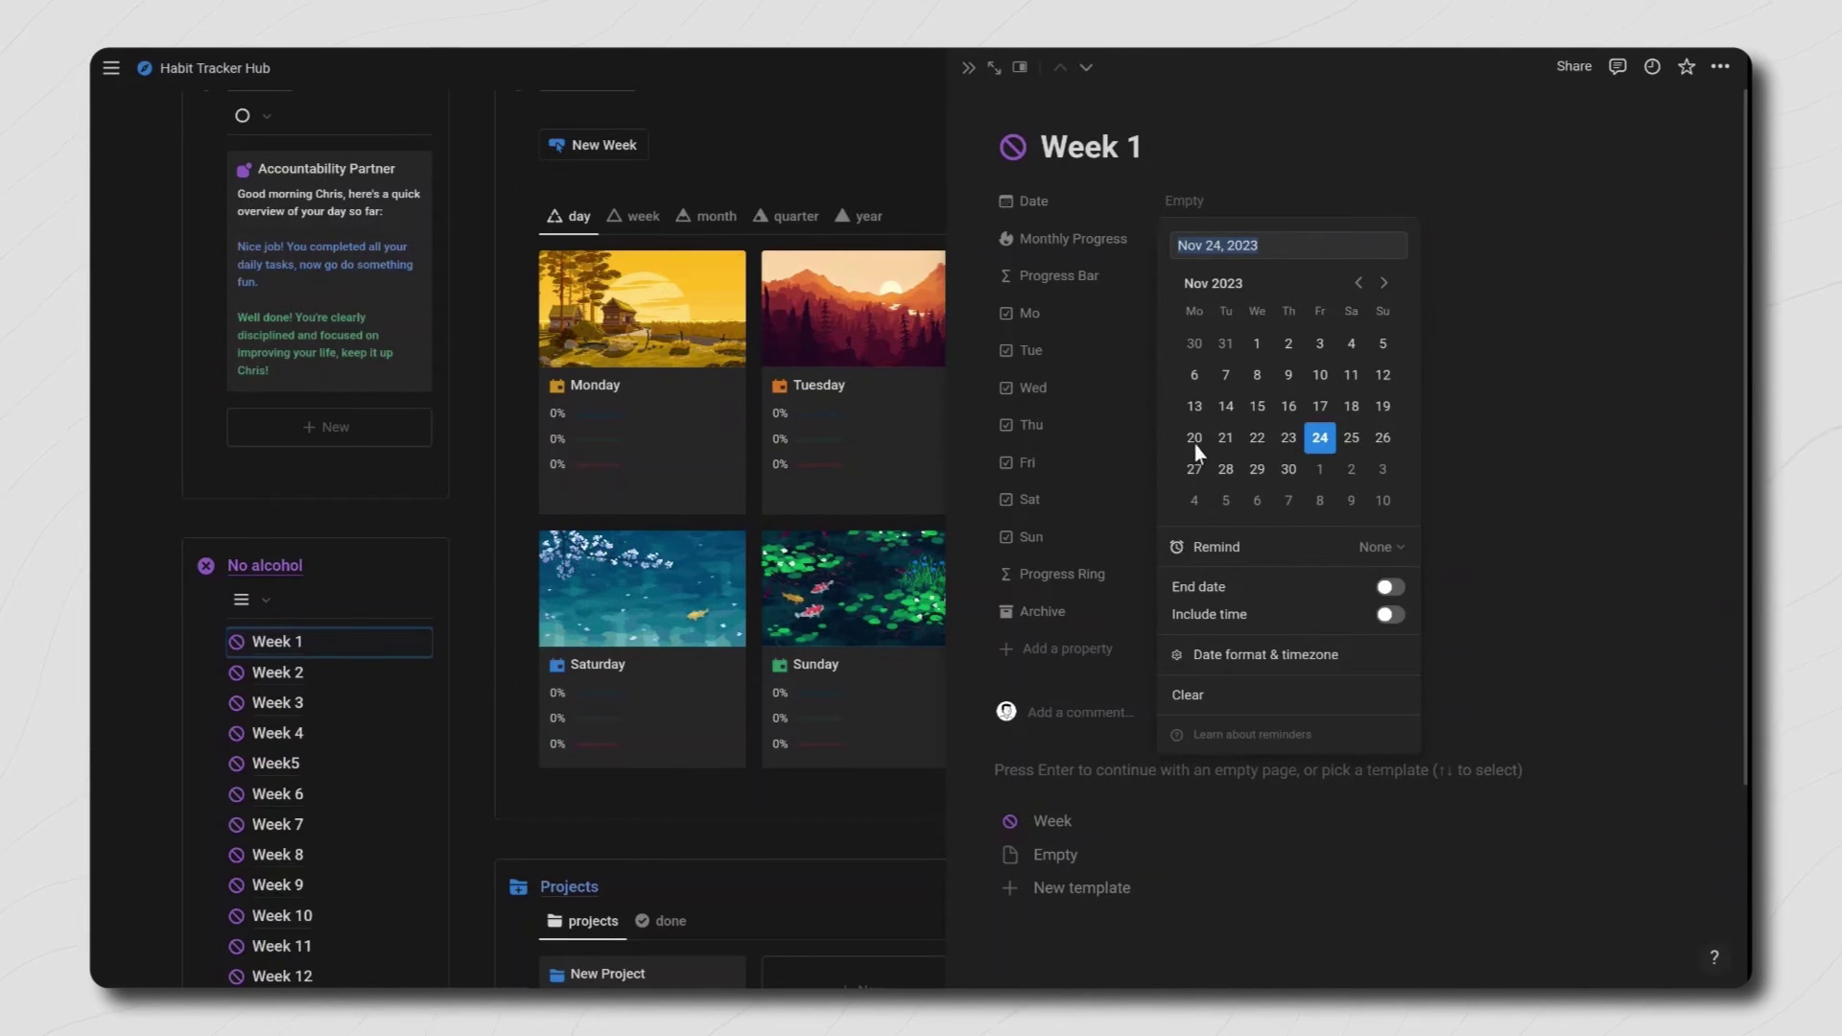
{"action": "left_click", "coordinate": [1195, 441]}
{"action": "left_click", "coordinate": [1227, 594]}
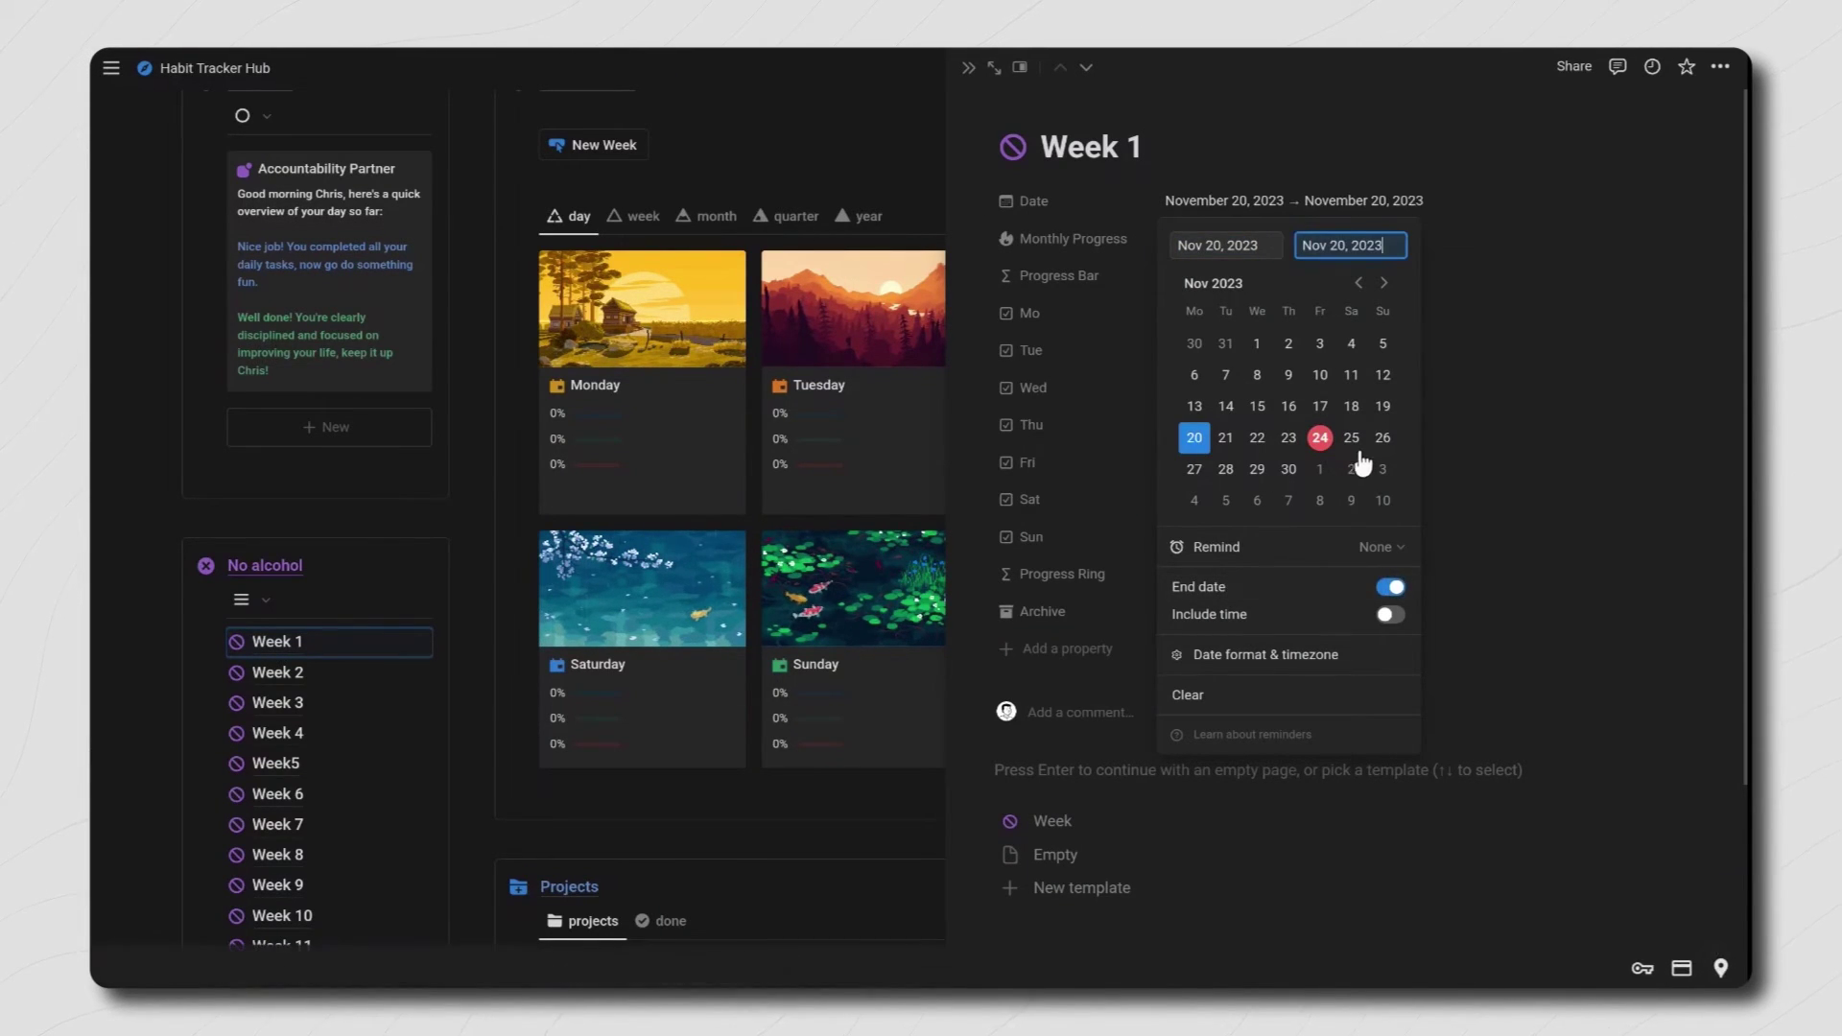
{"action": "left_click", "coordinate": [1383, 439]}
{"action": "left_click", "coordinate": [1119, 244]}
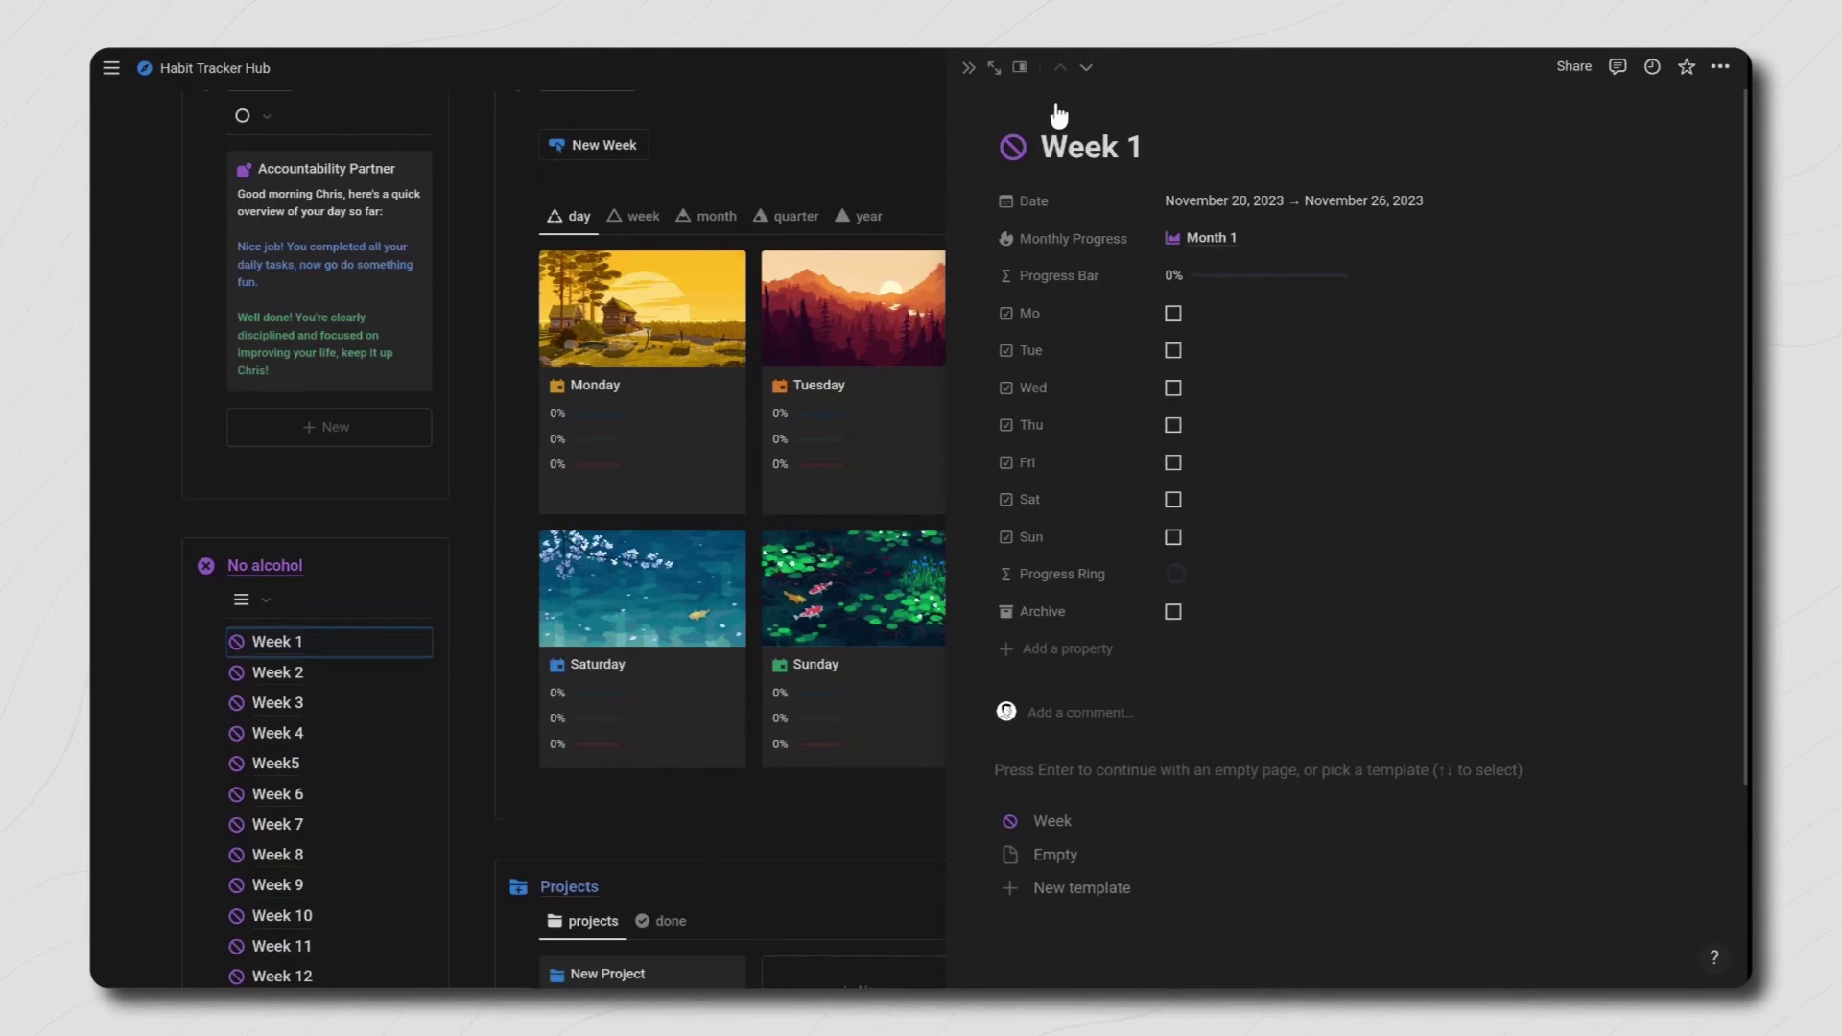
Step: Date Week 2 from November 27 to December 3, 2023
{"action": "left_click", "coordinate": [1087, 69]}
{"action": "left_click", "coordinate": [1184, 202]}
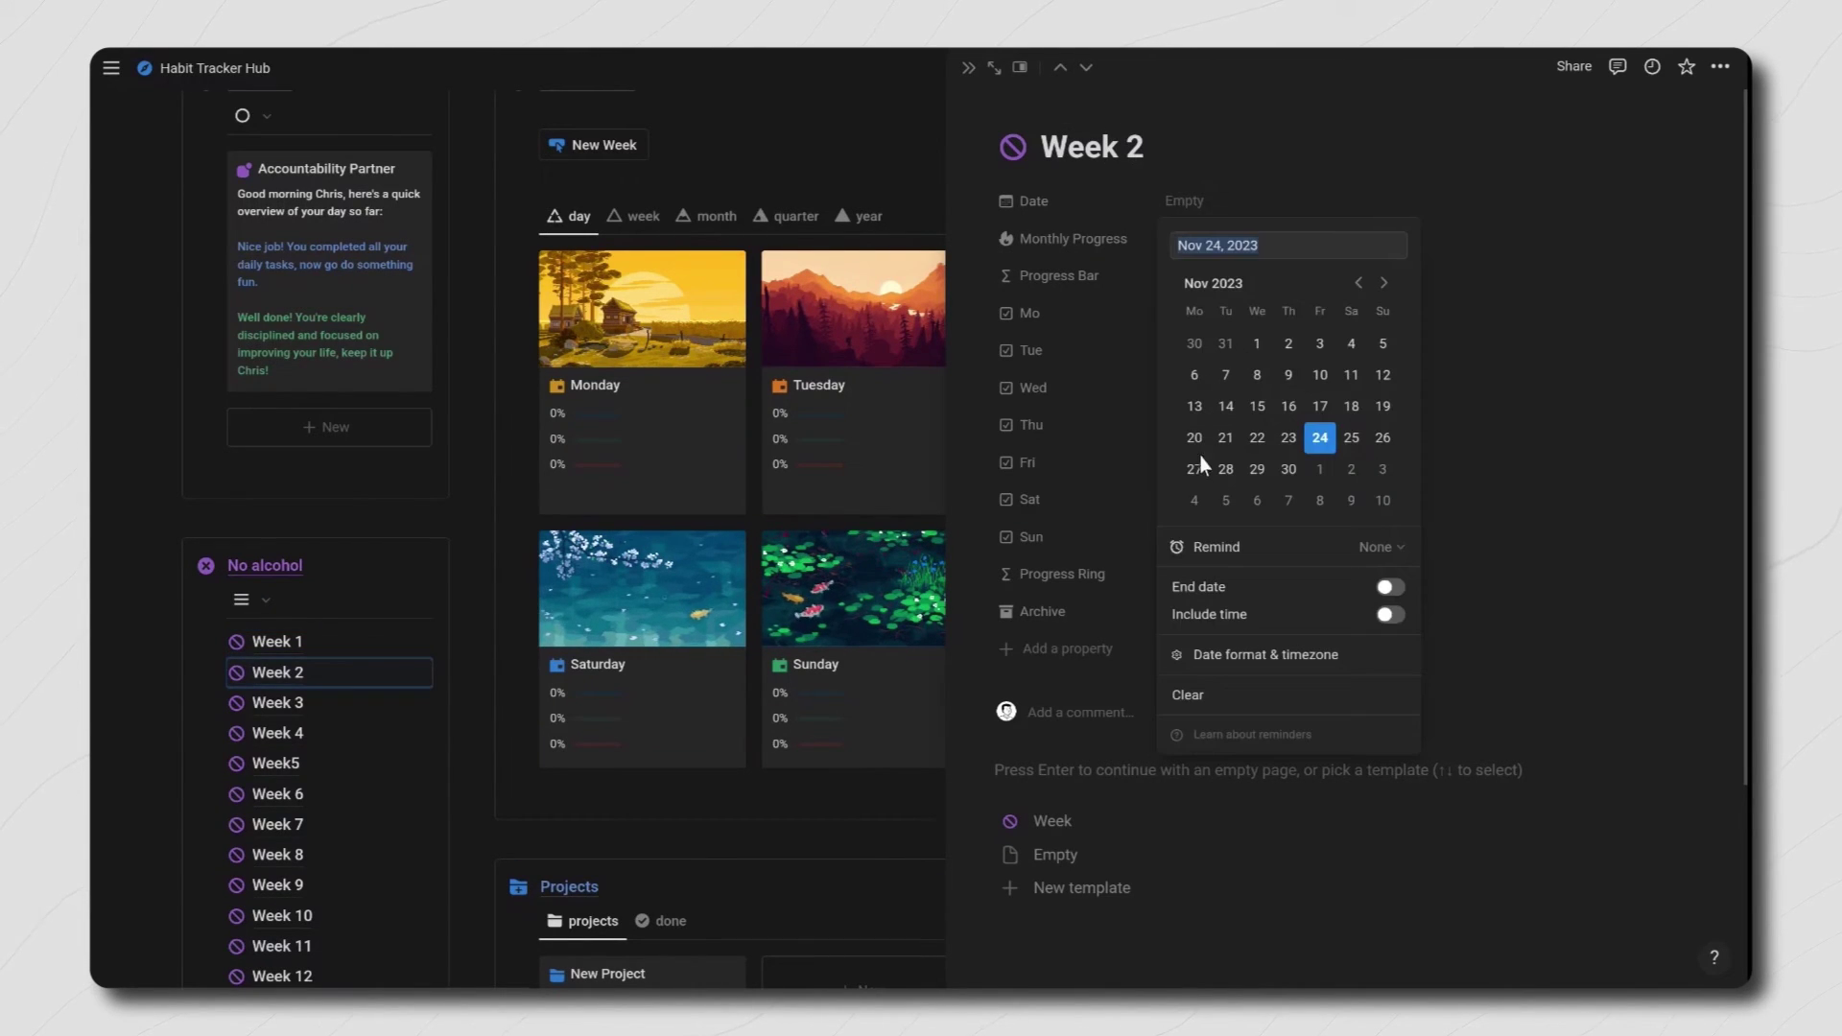
{"action": "left_click", "coordinate": [1195, 470]}
{"action": "left_click", "coordinate": [1353, 587]}
{"action": "left_click", "coordinate": [1383, 469]}
{"action": "left_click", "coordinate": [1086, 167]}
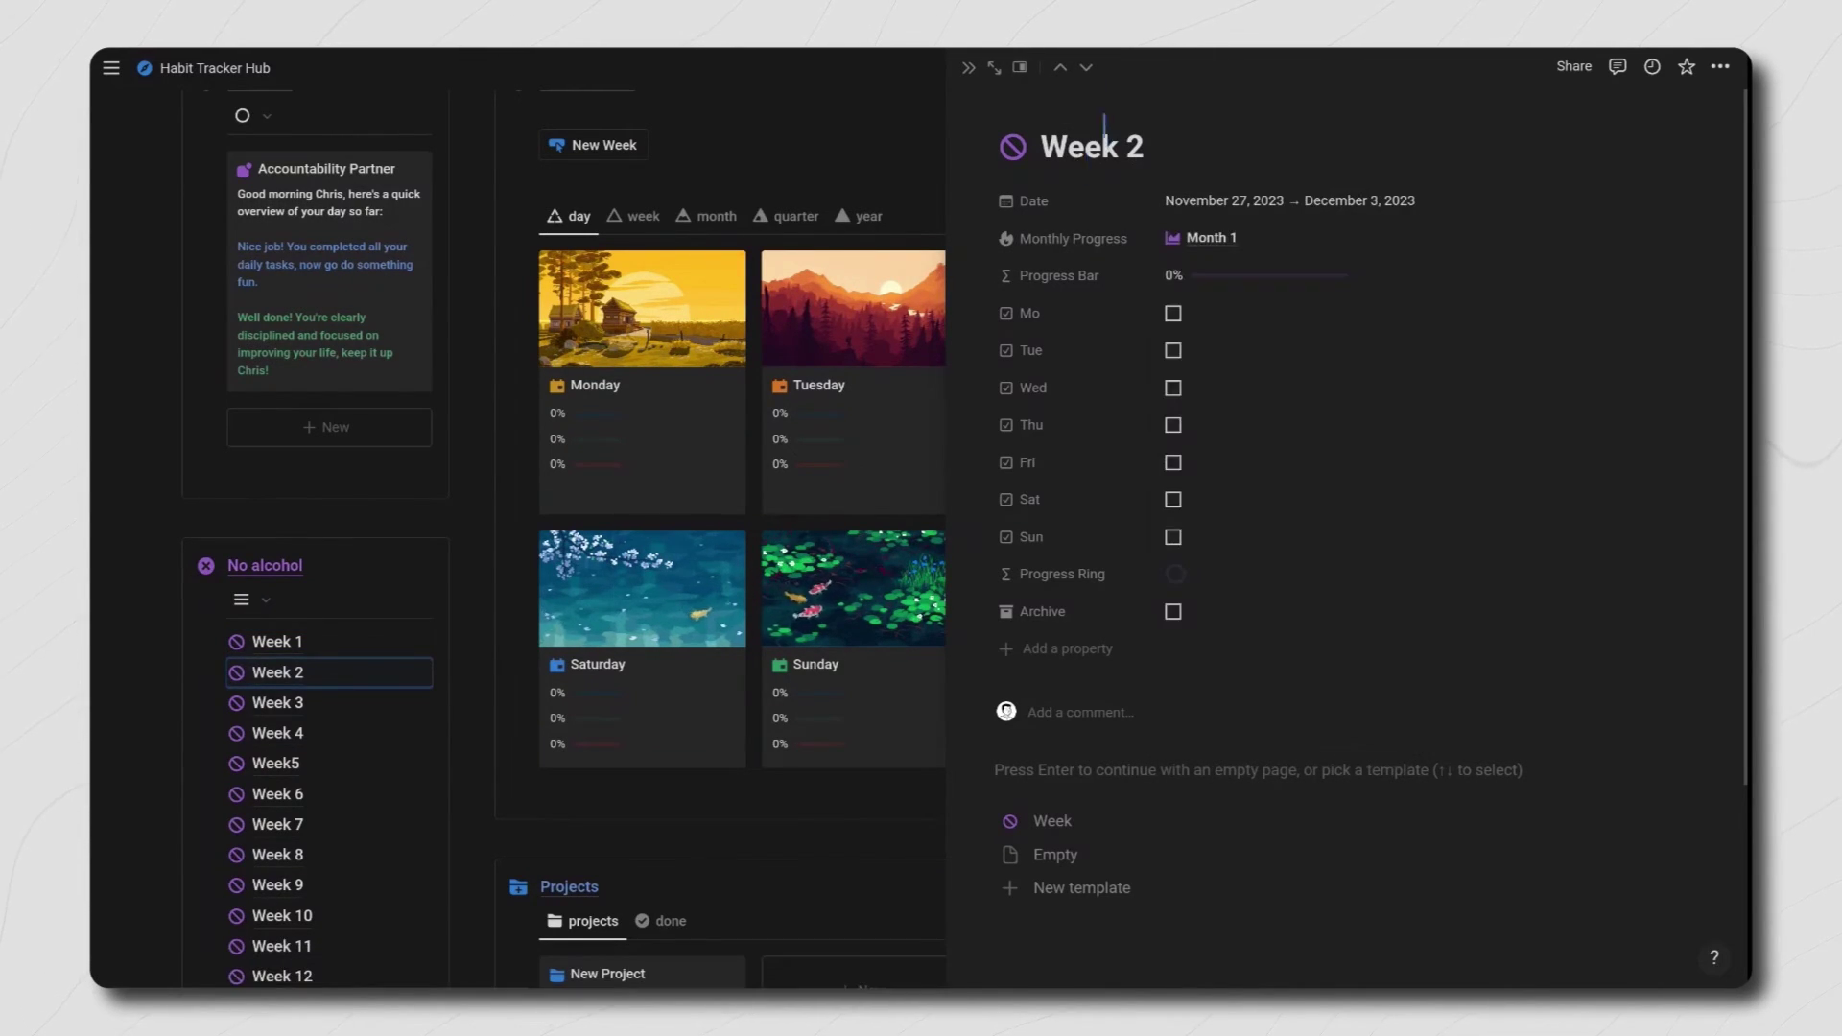
{"action": "left_click", "coordinate": [286, 595]}
{"action": "left_click", "coordinate": [255, 597]}
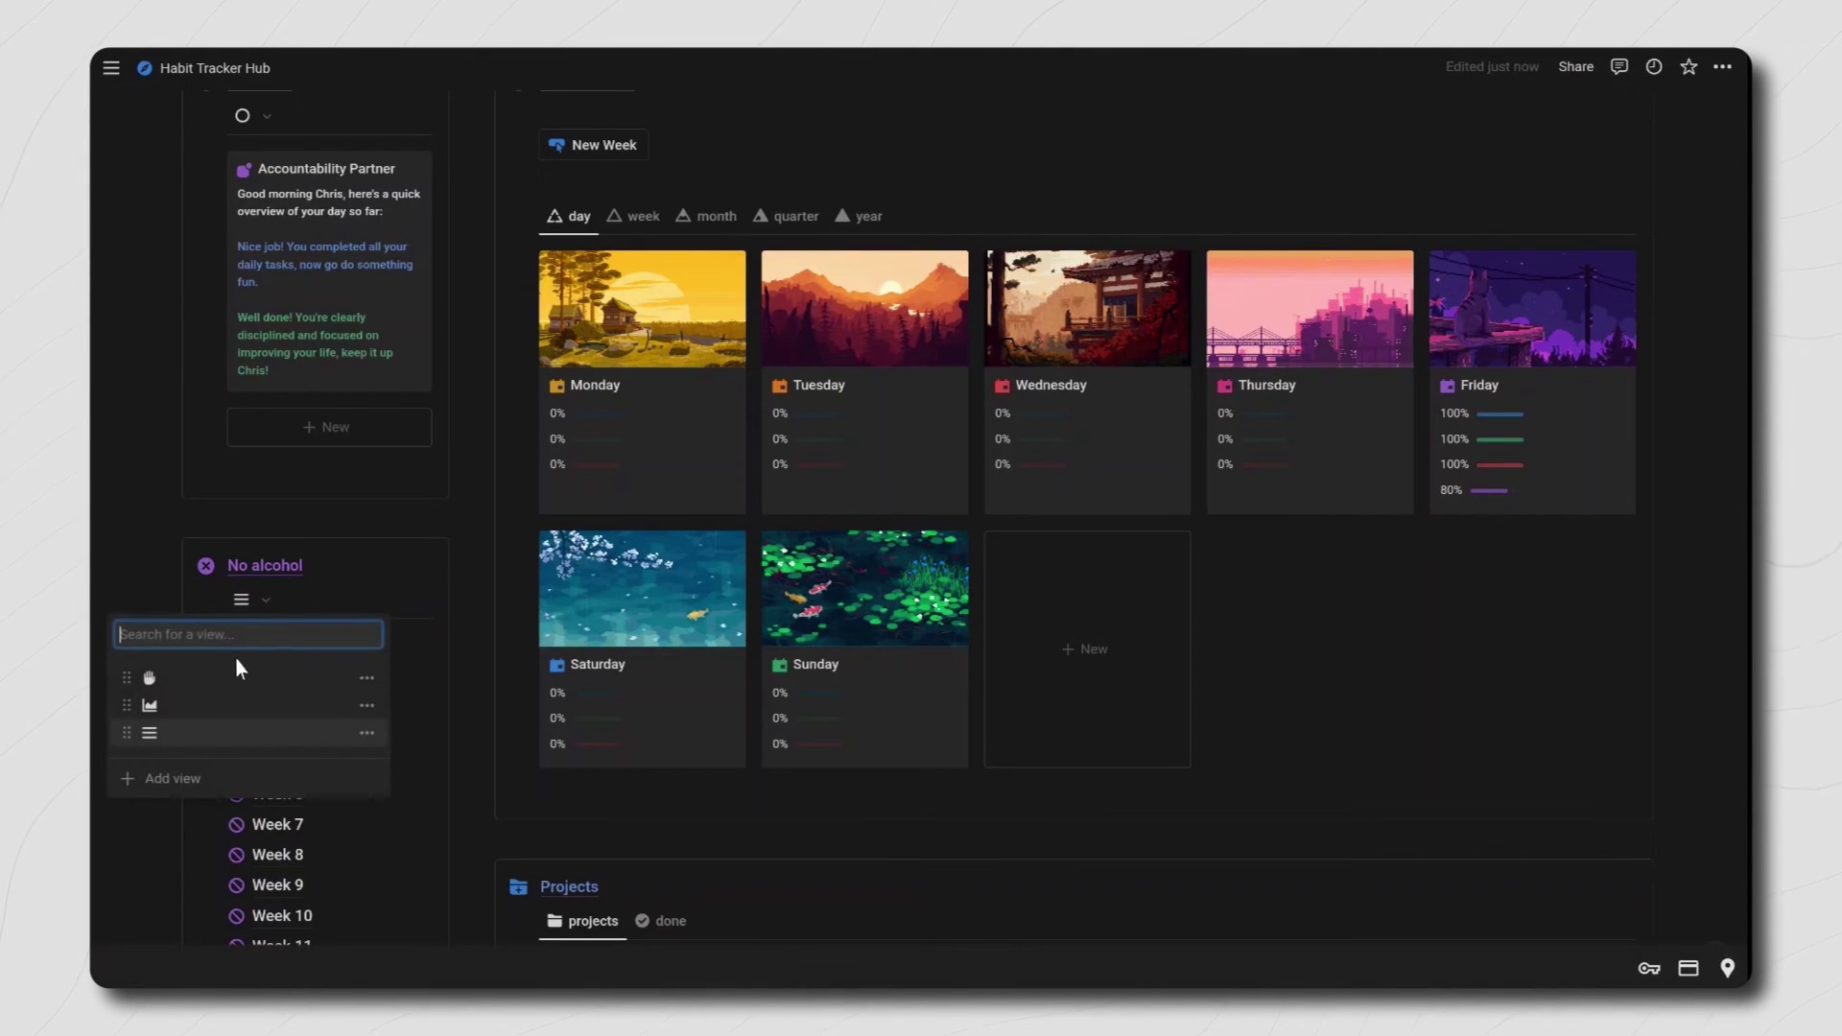
Step: Show No alcohol as weekly checkbox cards and tick Monday, Tuesday and Friday in Week 1
{"action": "left_click", "coordinate": [252, 681]}
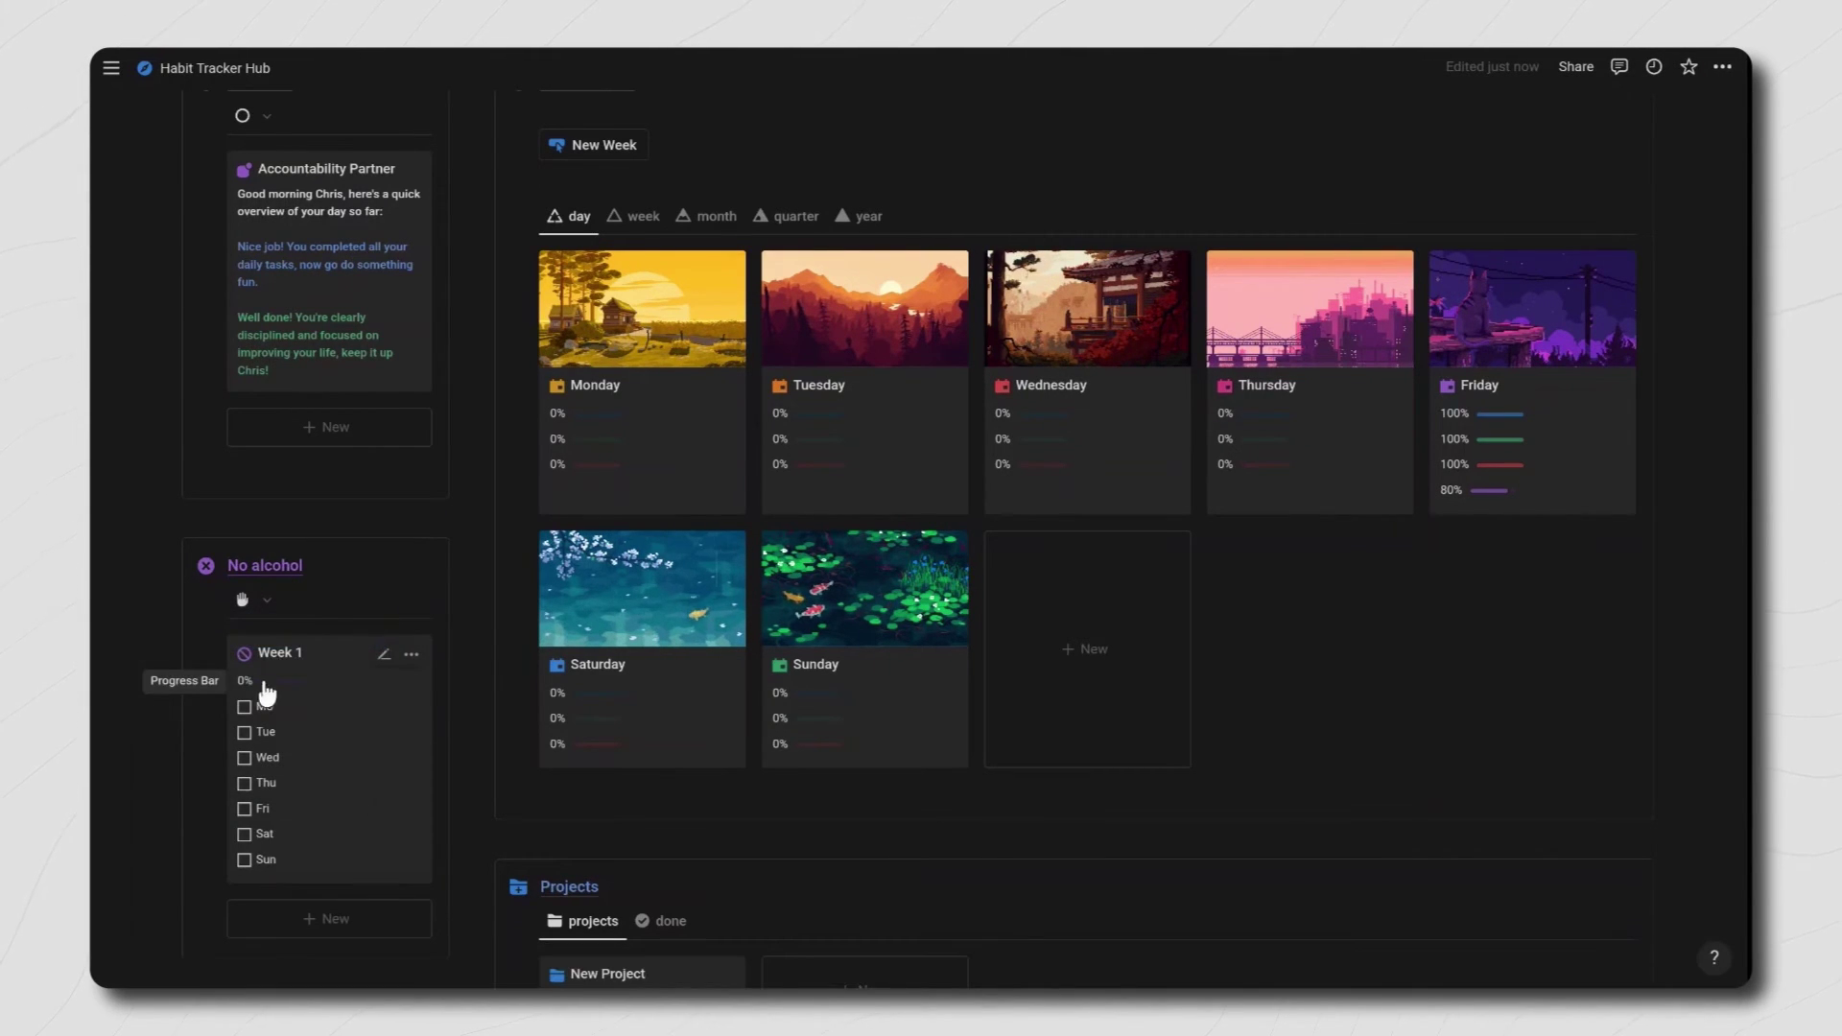
{"action": "left_click", "coordinate": [245, 707]}
{"action": "left_click", "coordinate": [246, 732]}
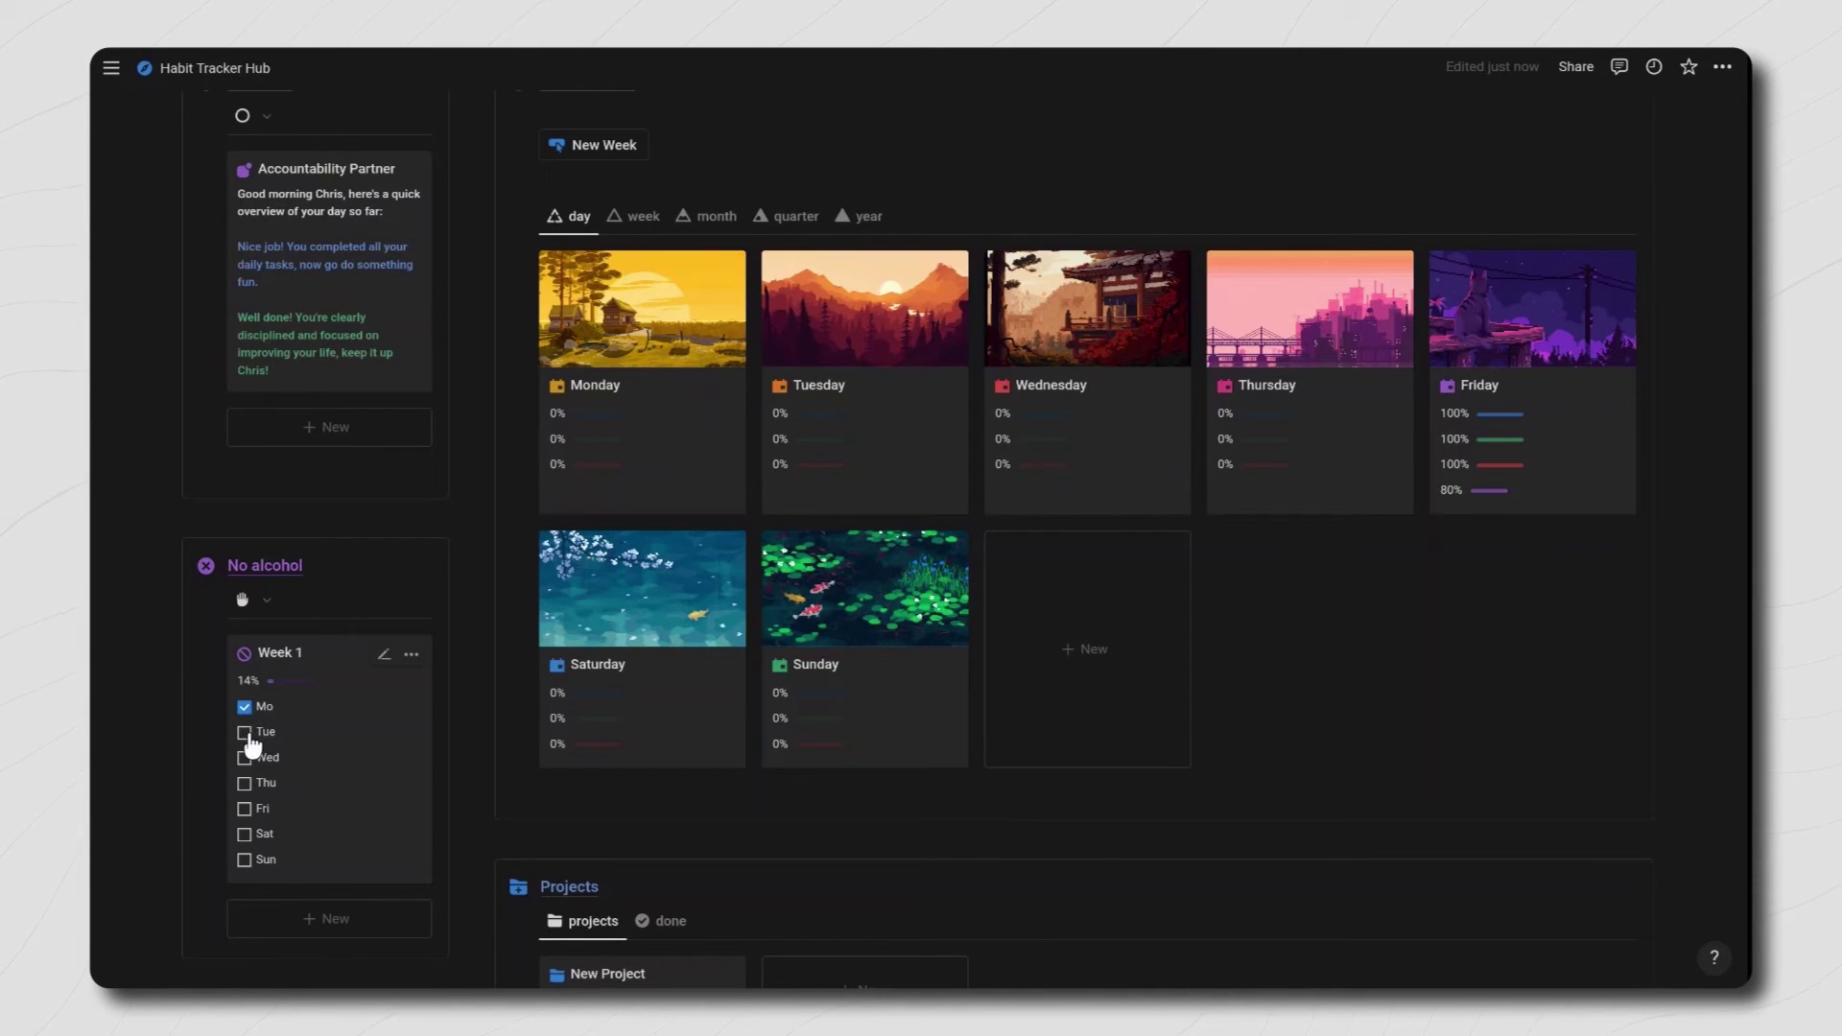
{"action": "left_click", "coordinate": [245, 809]}
Step: Switch No alcohol to the monthly progress view showing Month 1 at 18%
{"action": "left_click", "coordinate": [251, 602]}
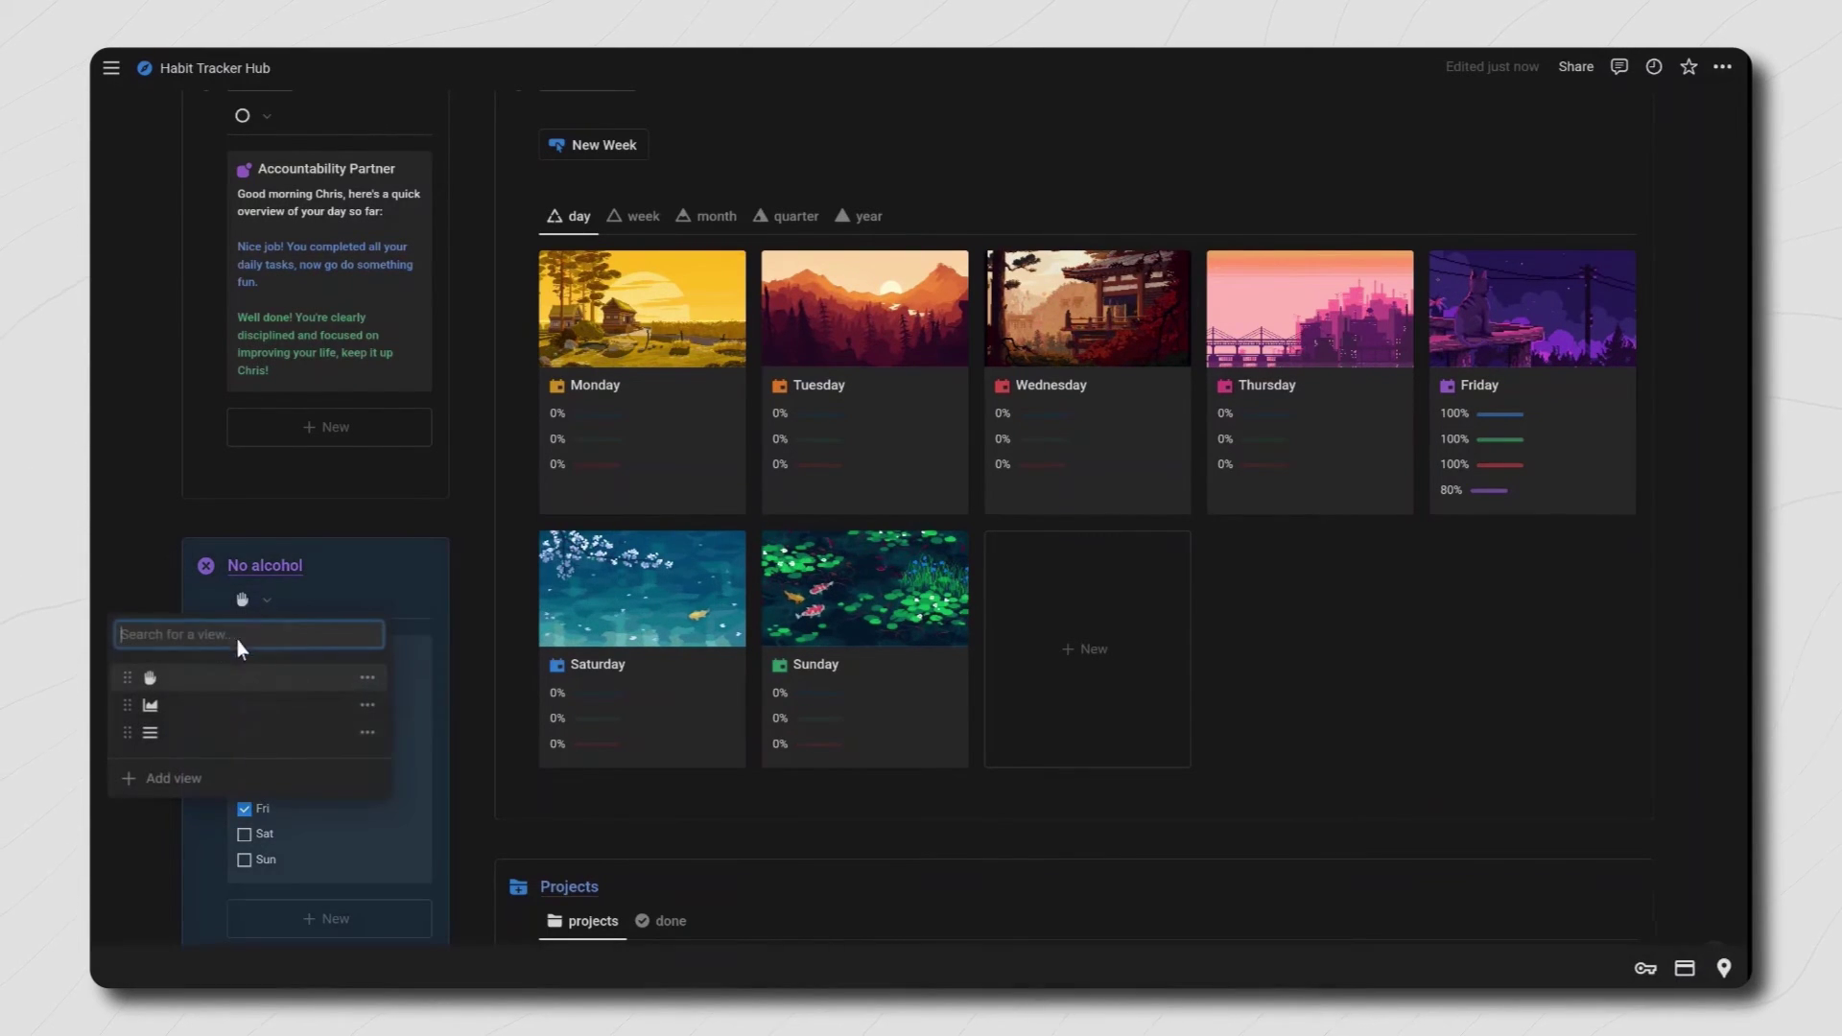
{"action": "left_click", "coordinate": [221, 713]}
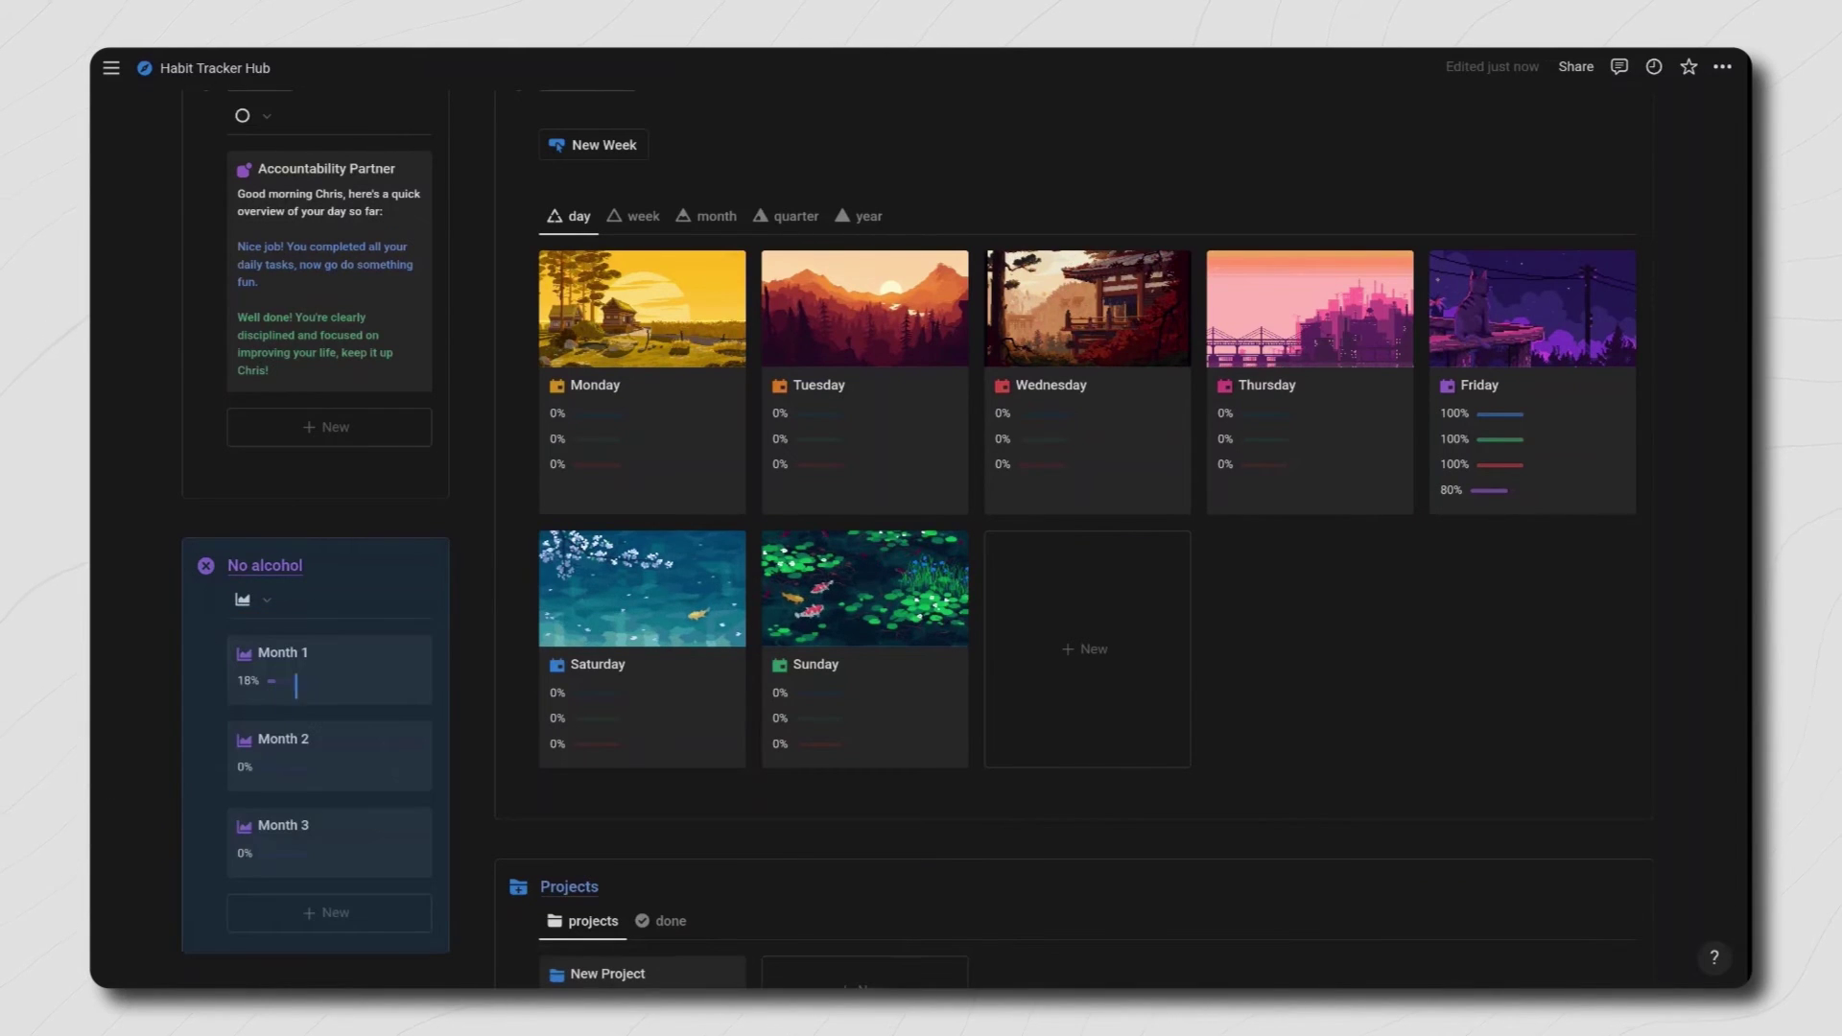
{"action": "left_click", "coordinate": [168, 667]}
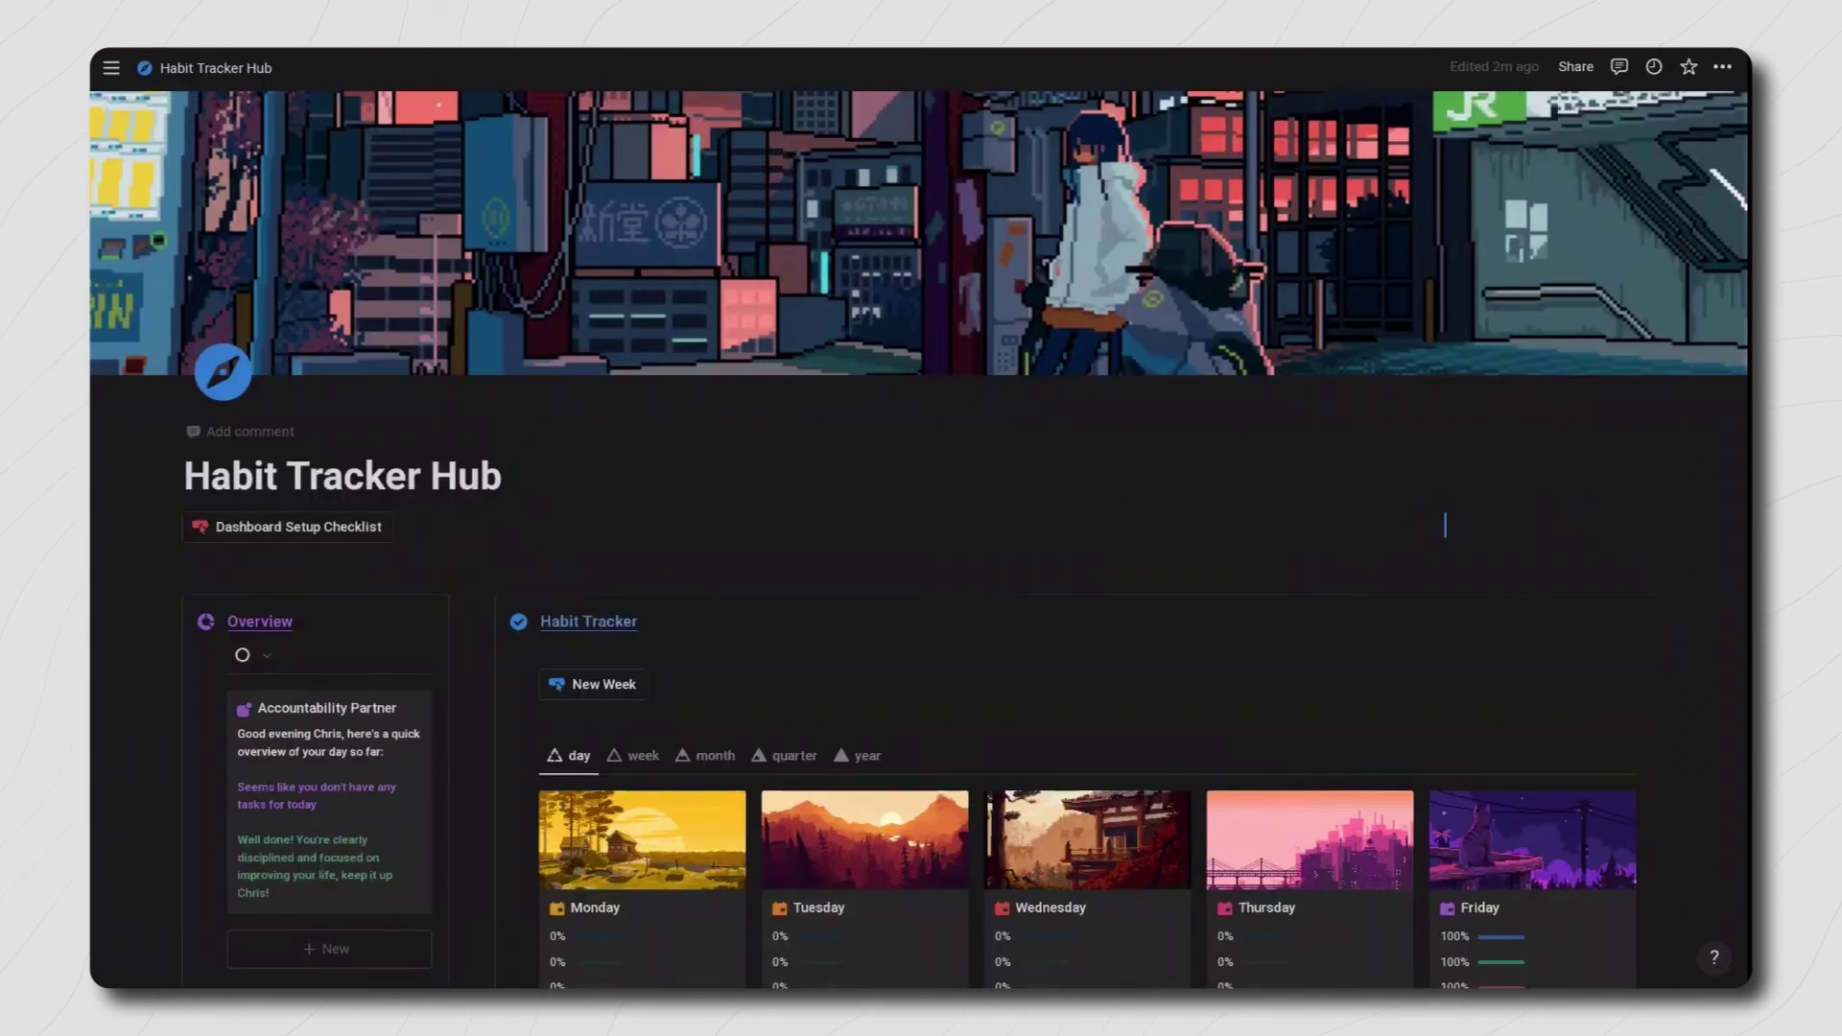
Step: In Goal Tracker, rate the Wealth pillar 8 and Relationships 7 out of 10
{"action": "scroll", "coordinate": [384, 537], "scroll_direction": "down", "scroll_amount": 12}
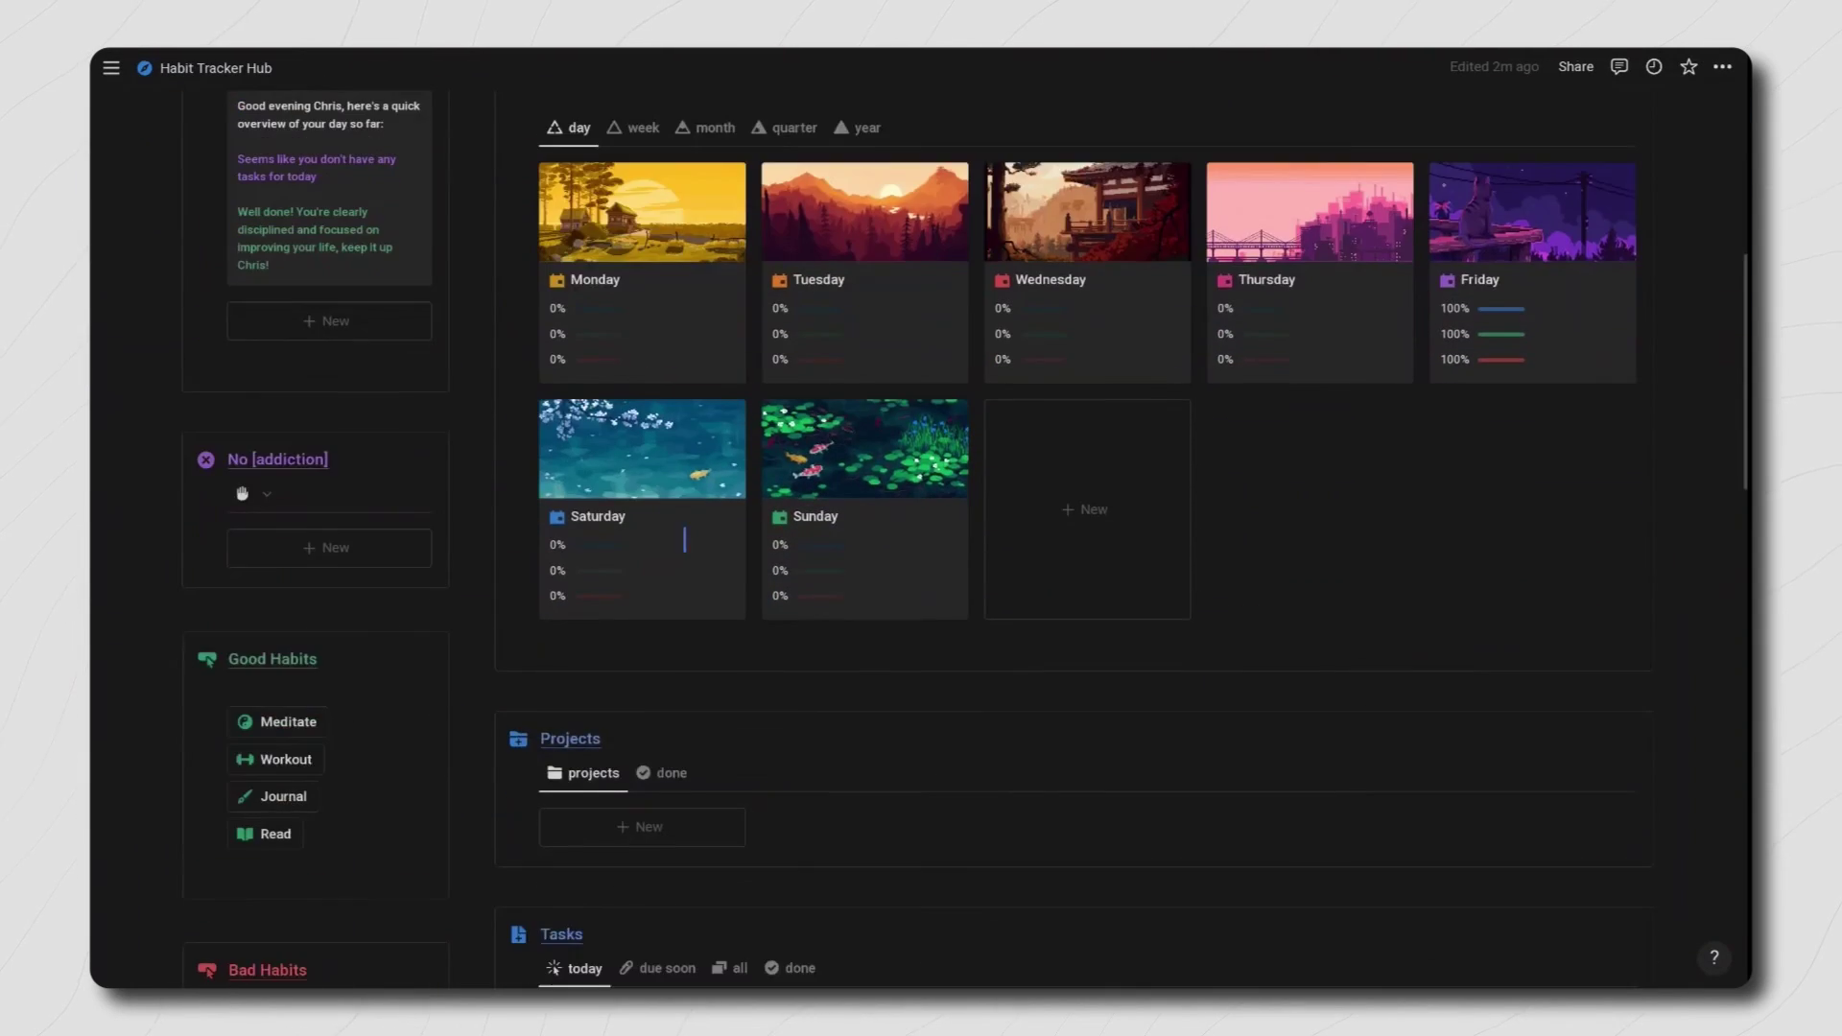
{"action": "scroll", "coordinate": [514, 585], "scroll_direction": "down", "scroll_amount": 5}
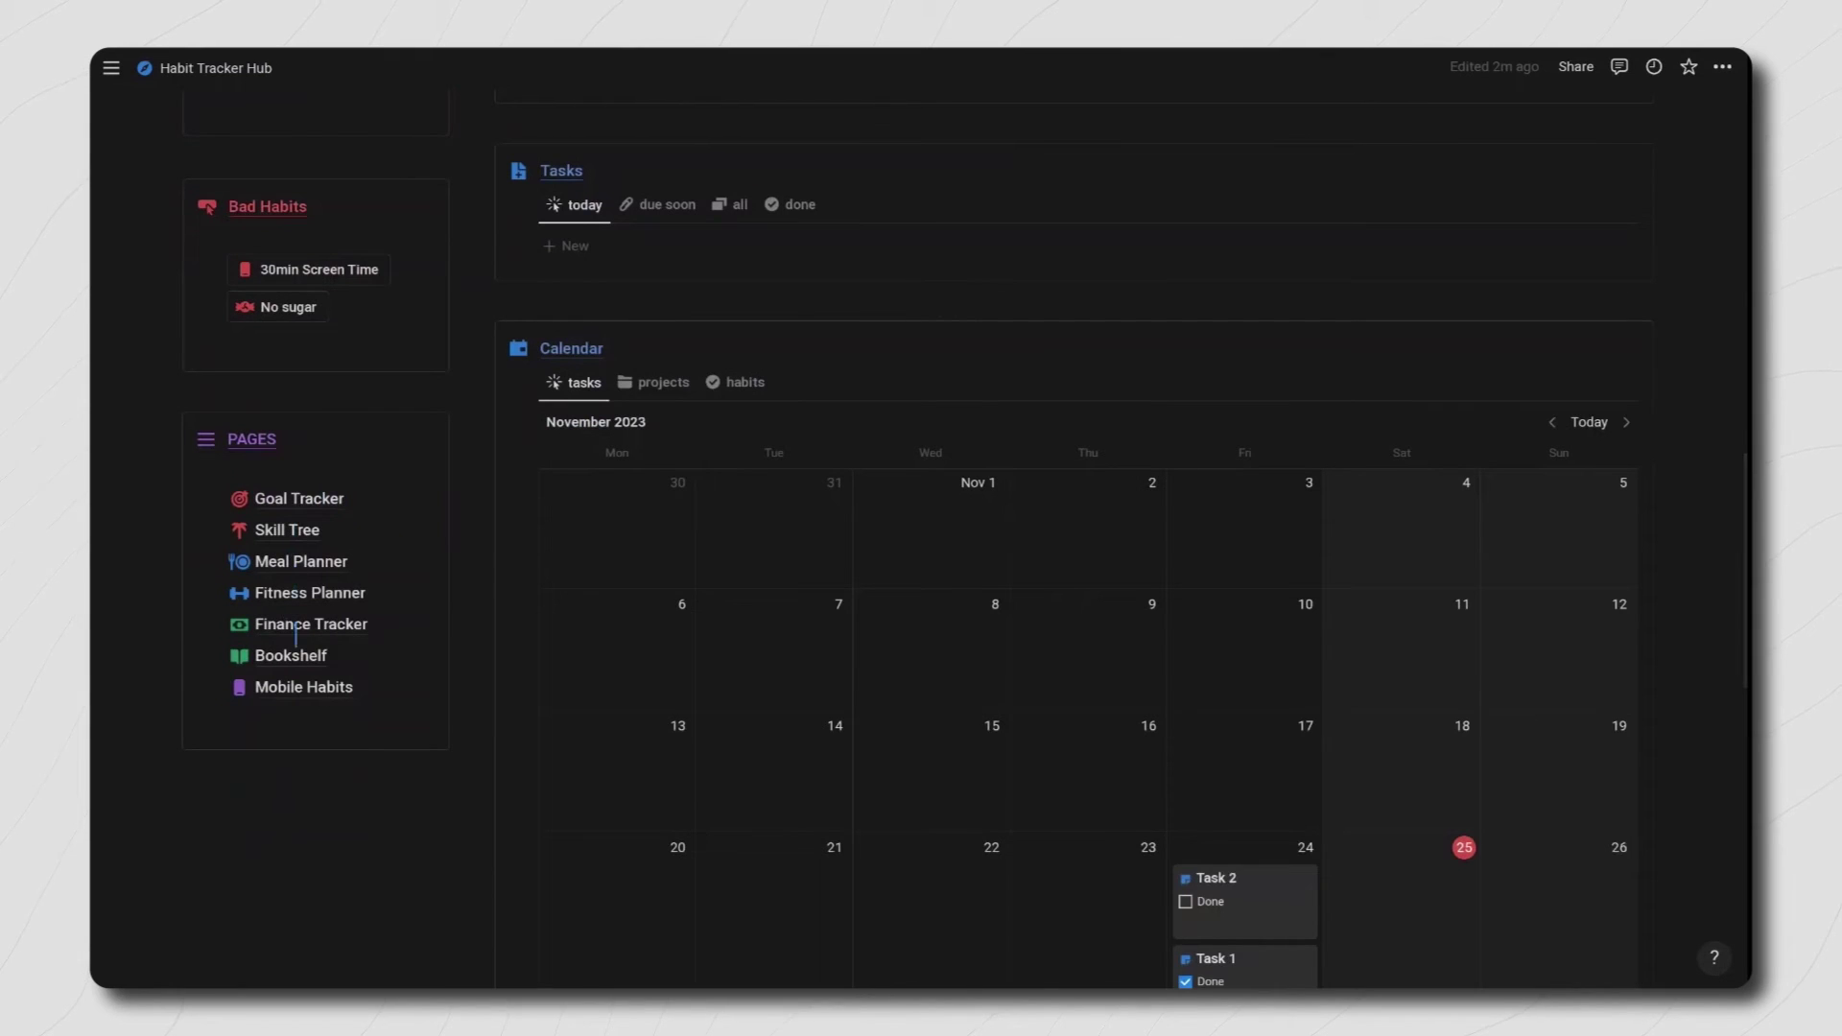
{"action": "left_click", "coordinate": [309, 498]}
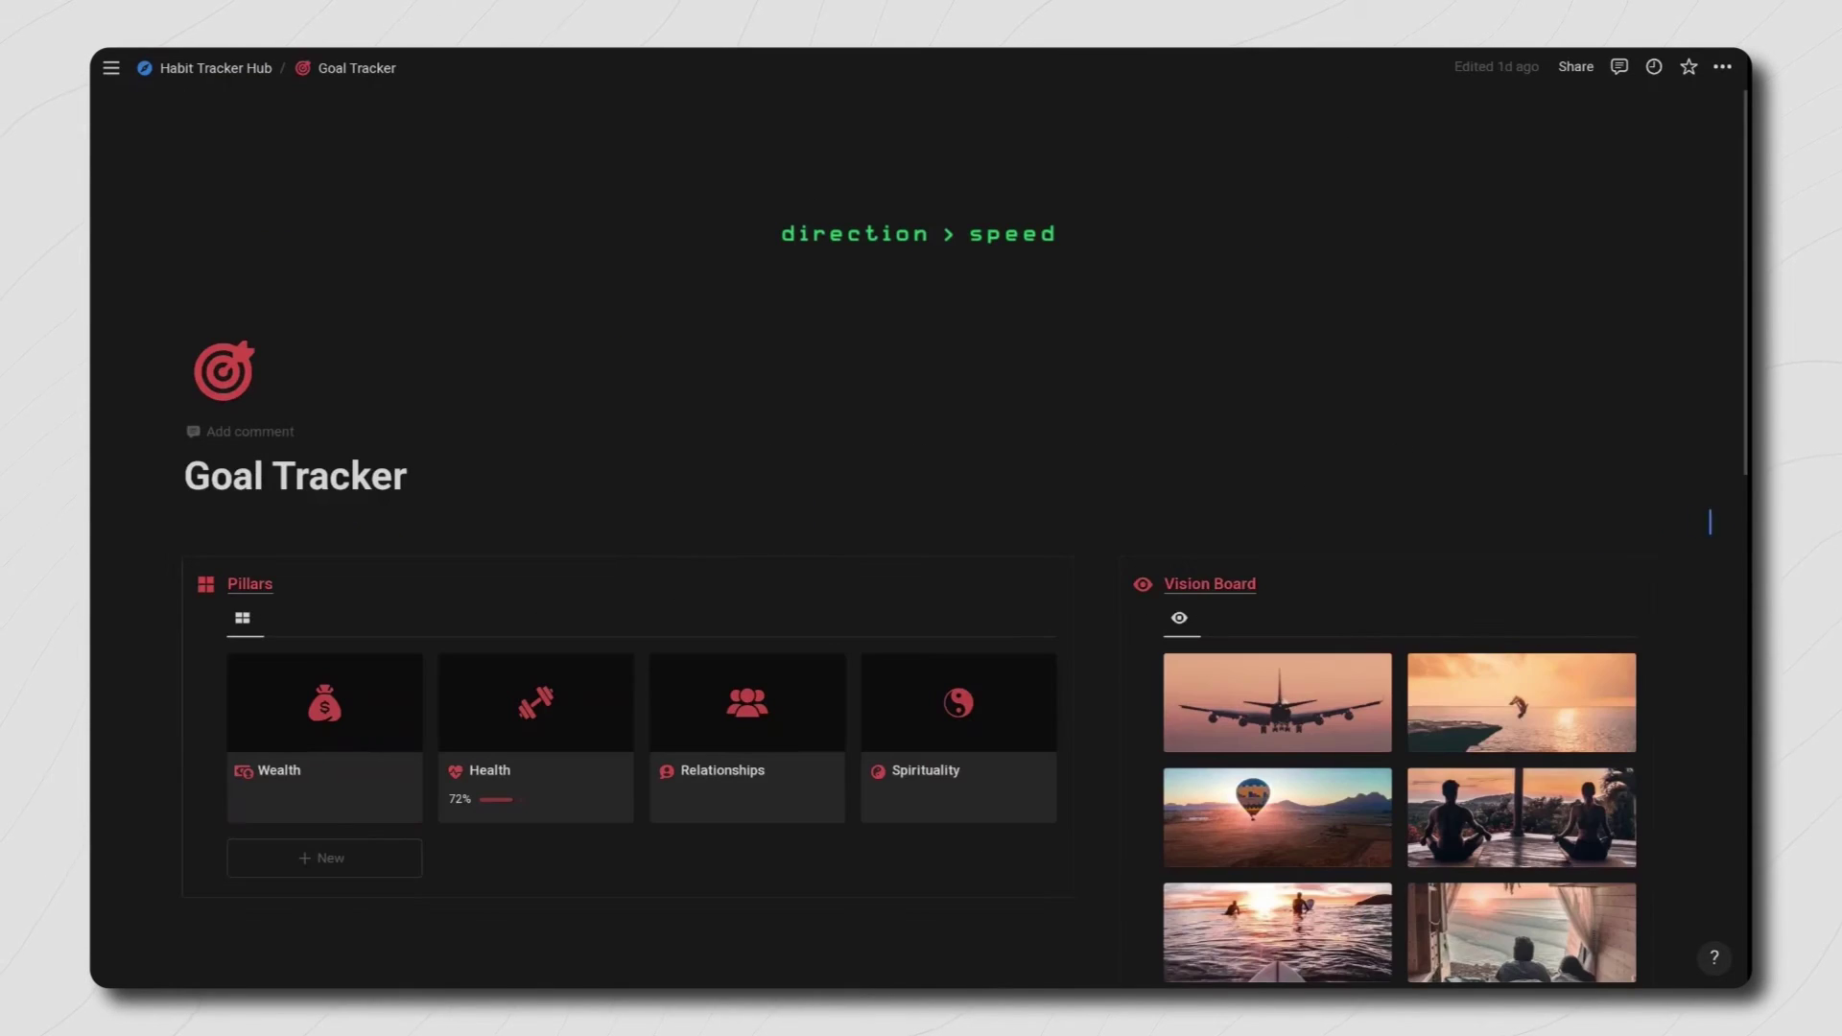
{"action": "scroll", "coordinate": [455, 499], "scroll_direction": "down", "scroll_amount": 1}
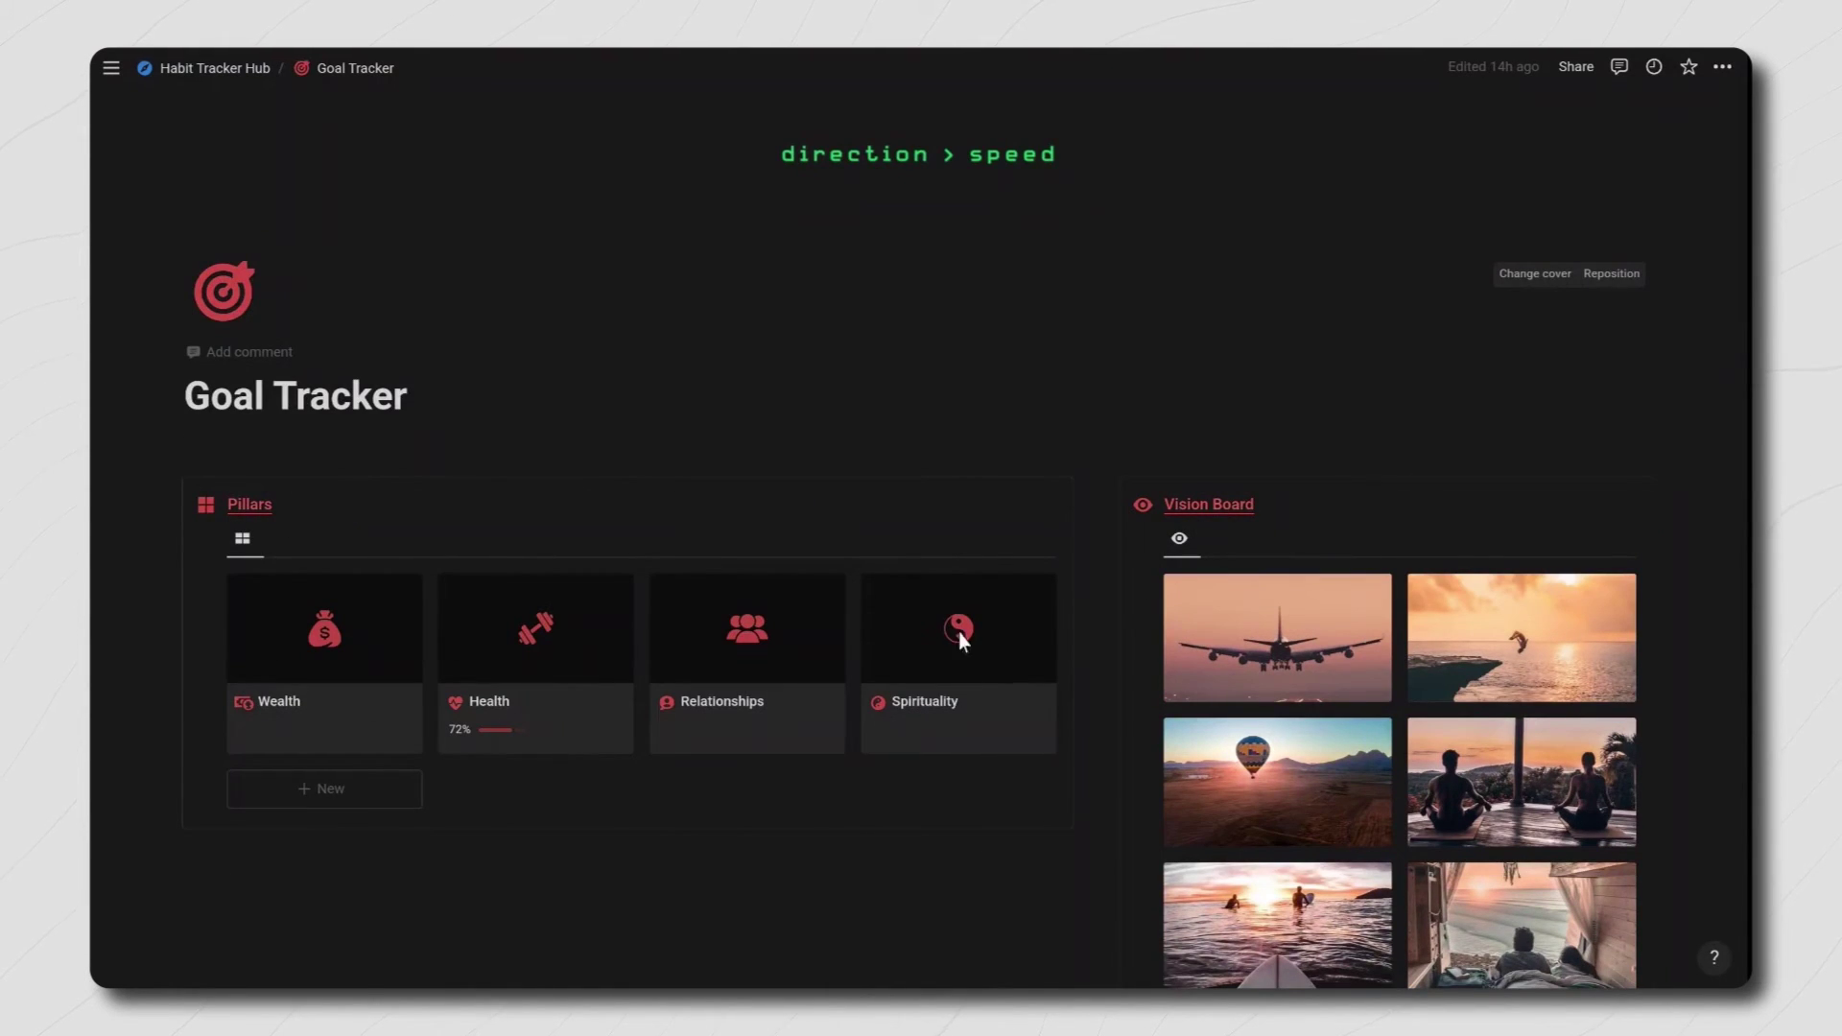
{"action": "left_click", "coordinate": [409, 652]}
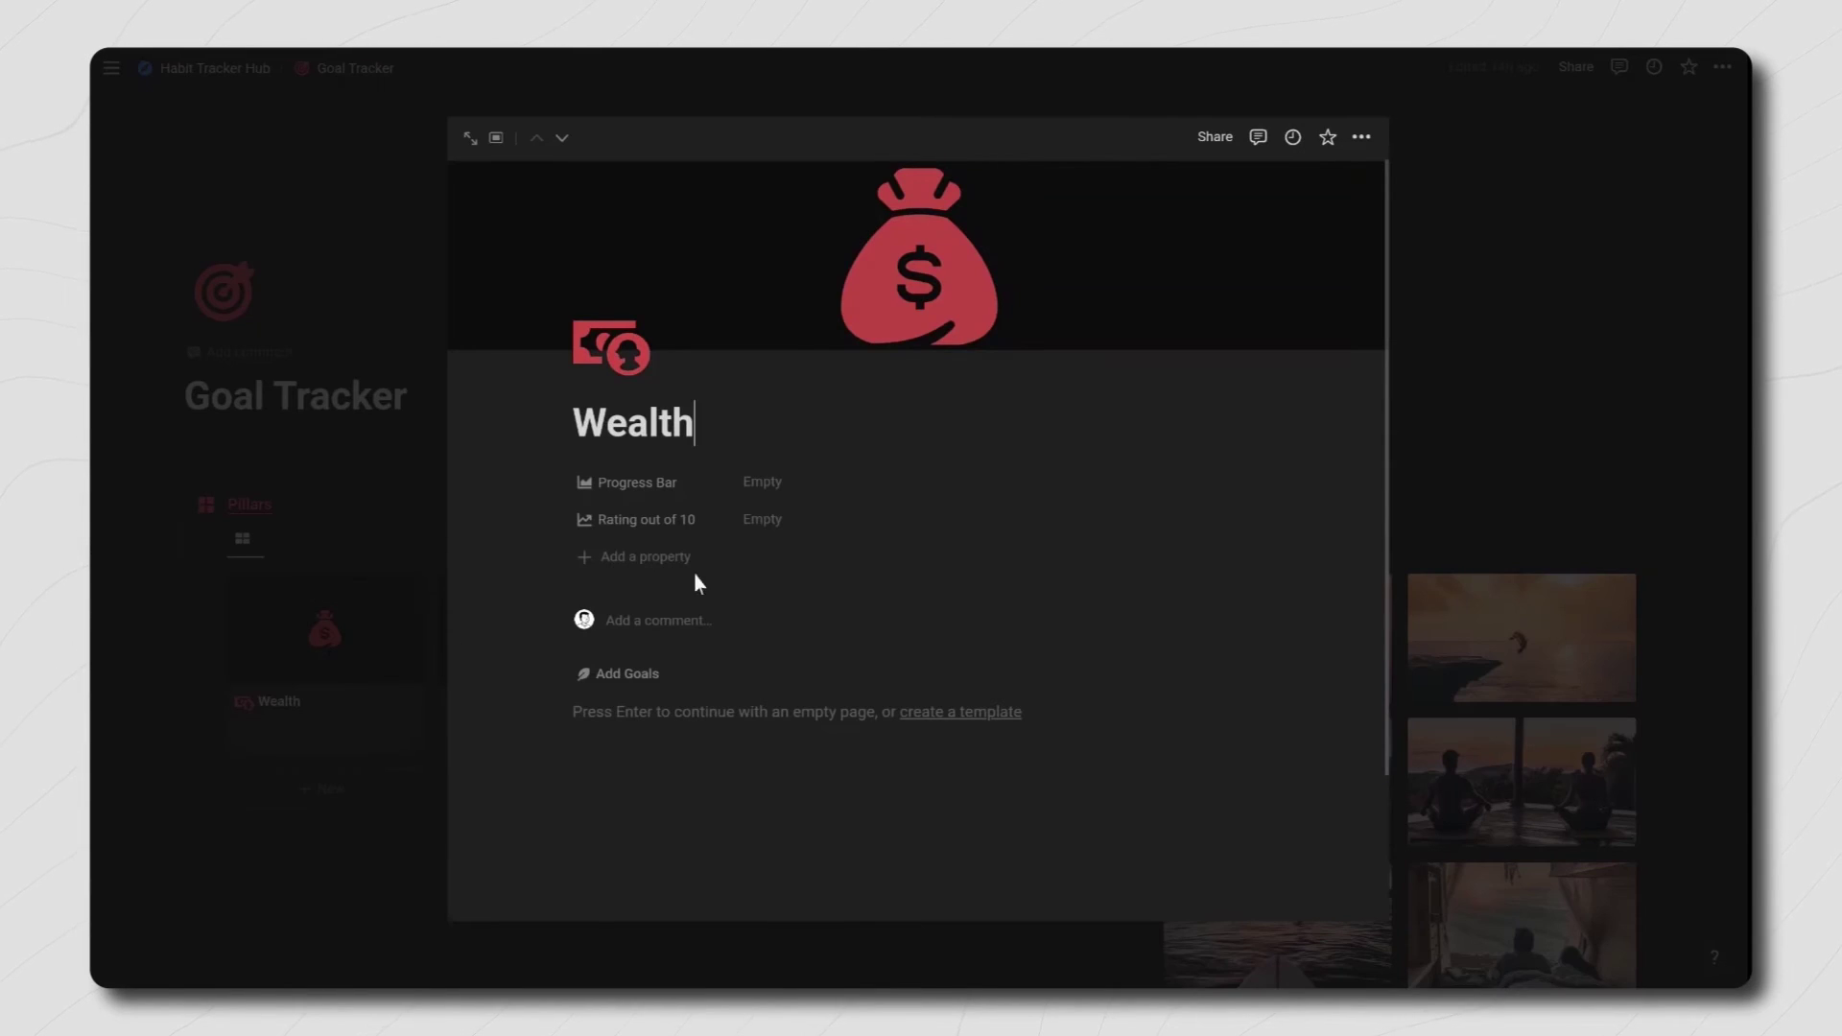
{"action": "left_click", "coordinate": [776, 522]}
{"action": "type", "text": "8"}
{"action": "key", "text": "Return"}
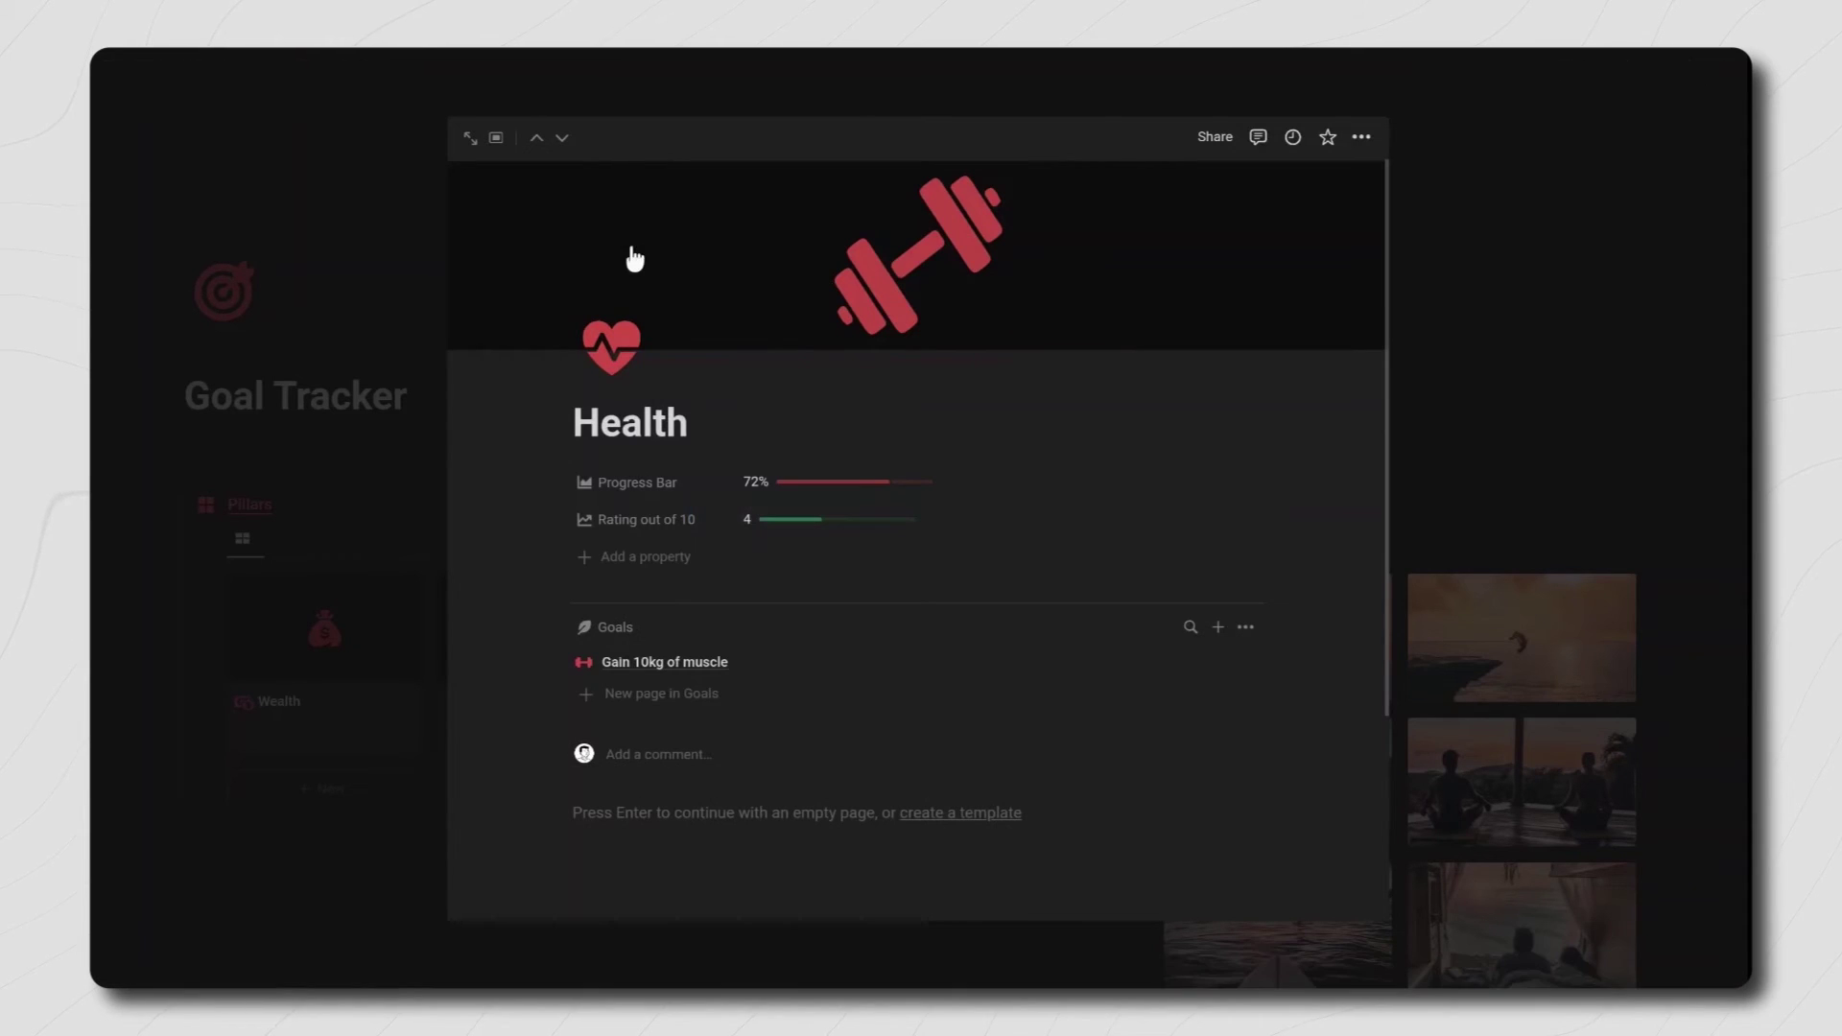
{"action": "left_click", "coordinate": [562, 137]}
{"action": "left_click", "coordinate": [758, 519]}
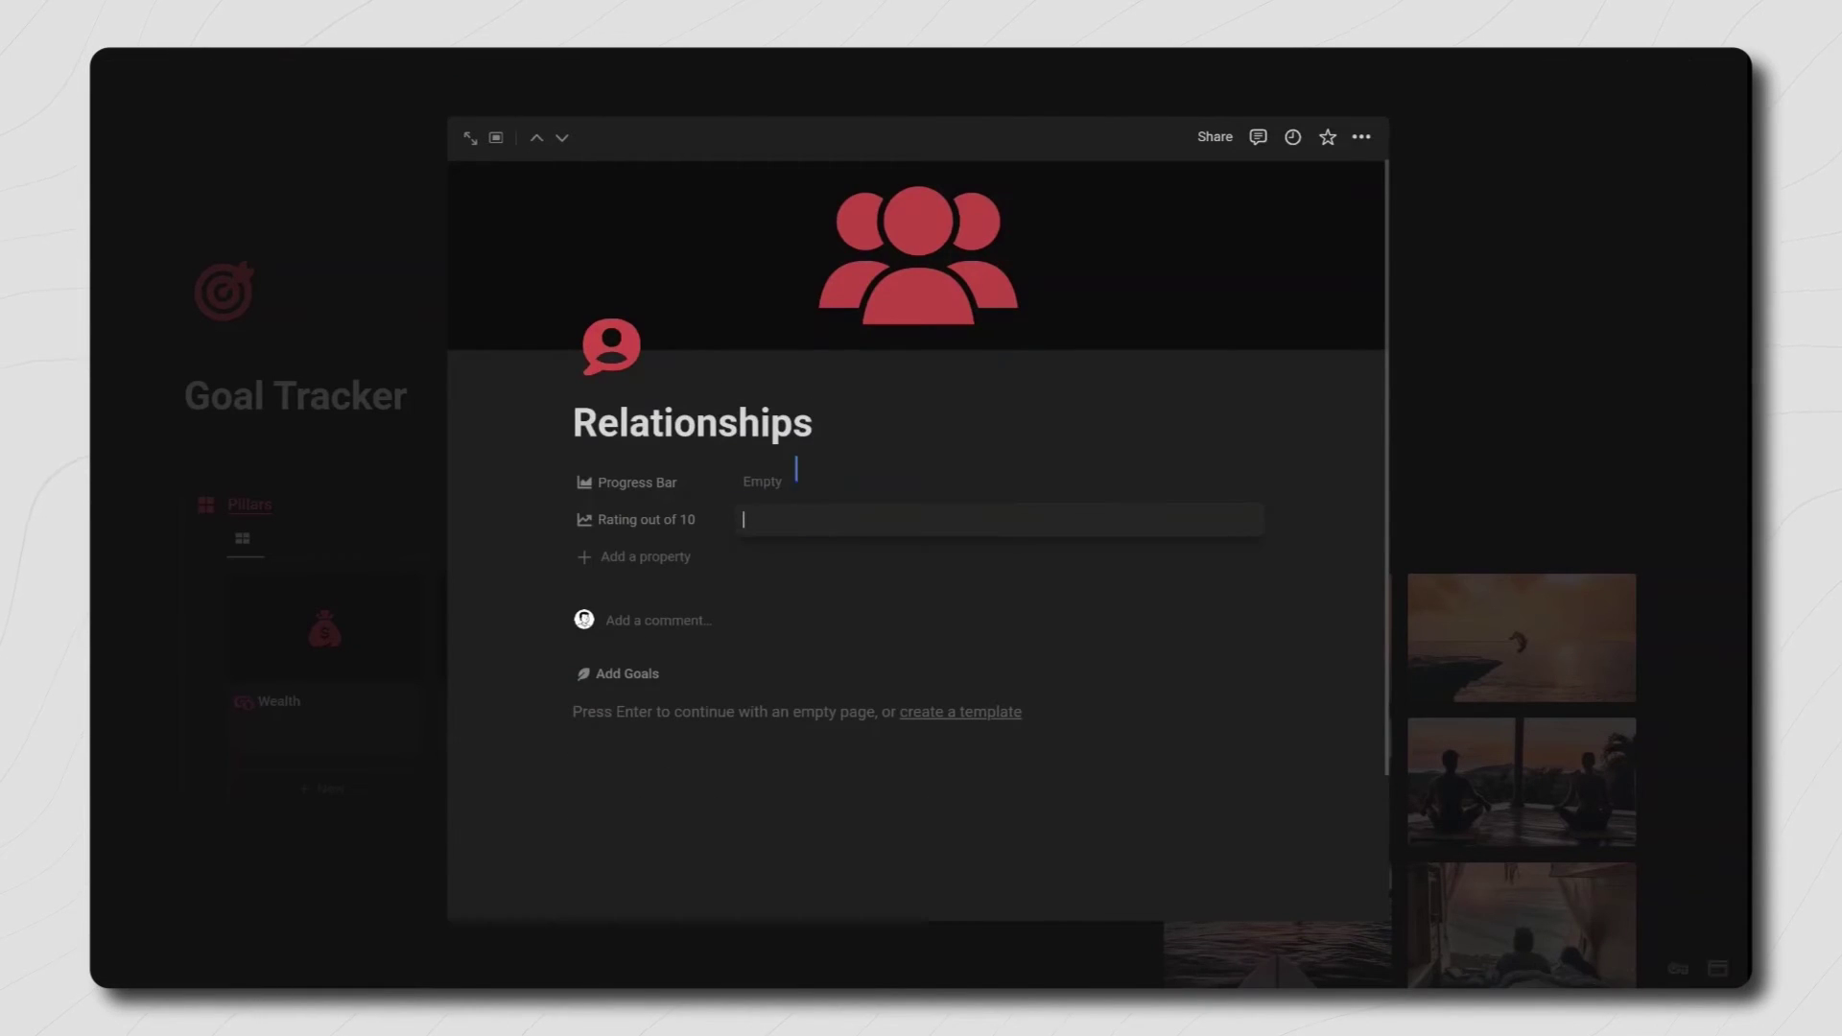
{"action": "type", "text": "7"}
{"action": "key", "text": "Return"}
{"action": "key", "text": "Escape"}
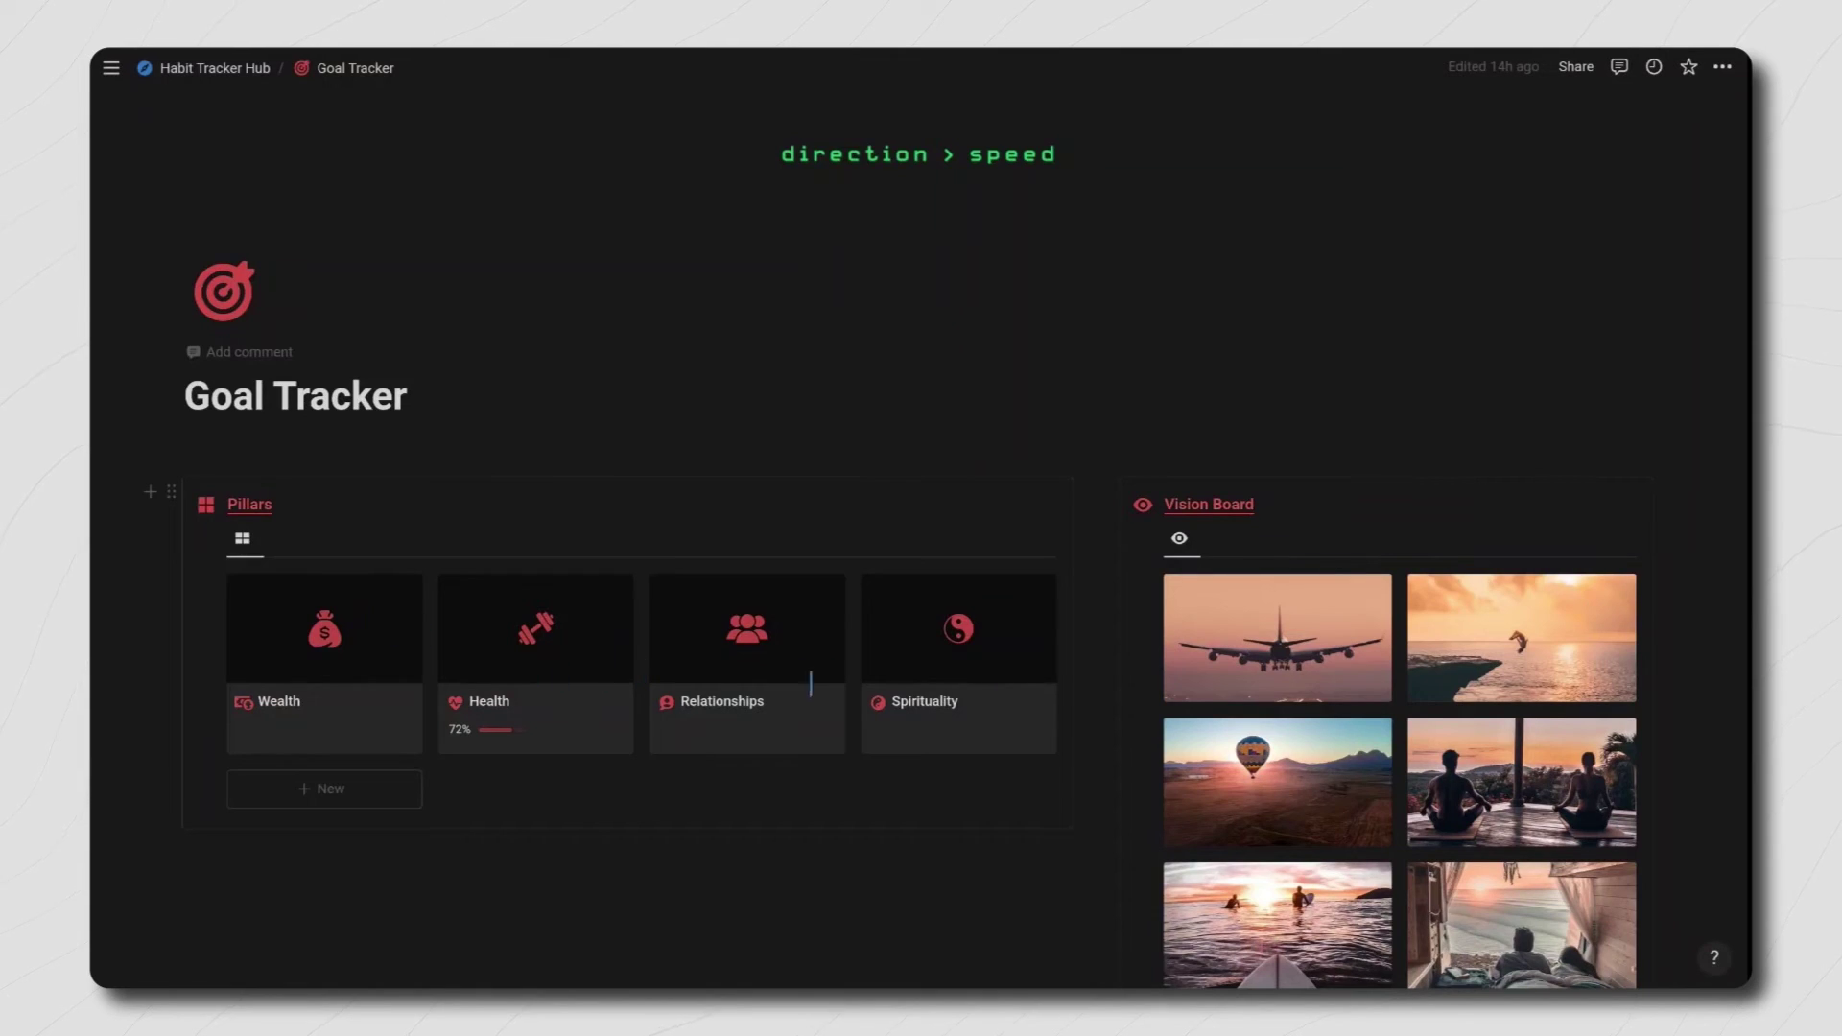
Step: Add the goal 'Get in the ring' under Health
{"action": "scroll", "coordinate": [896, 641], "scroll_direction": "down", "scroll_amount": 8}
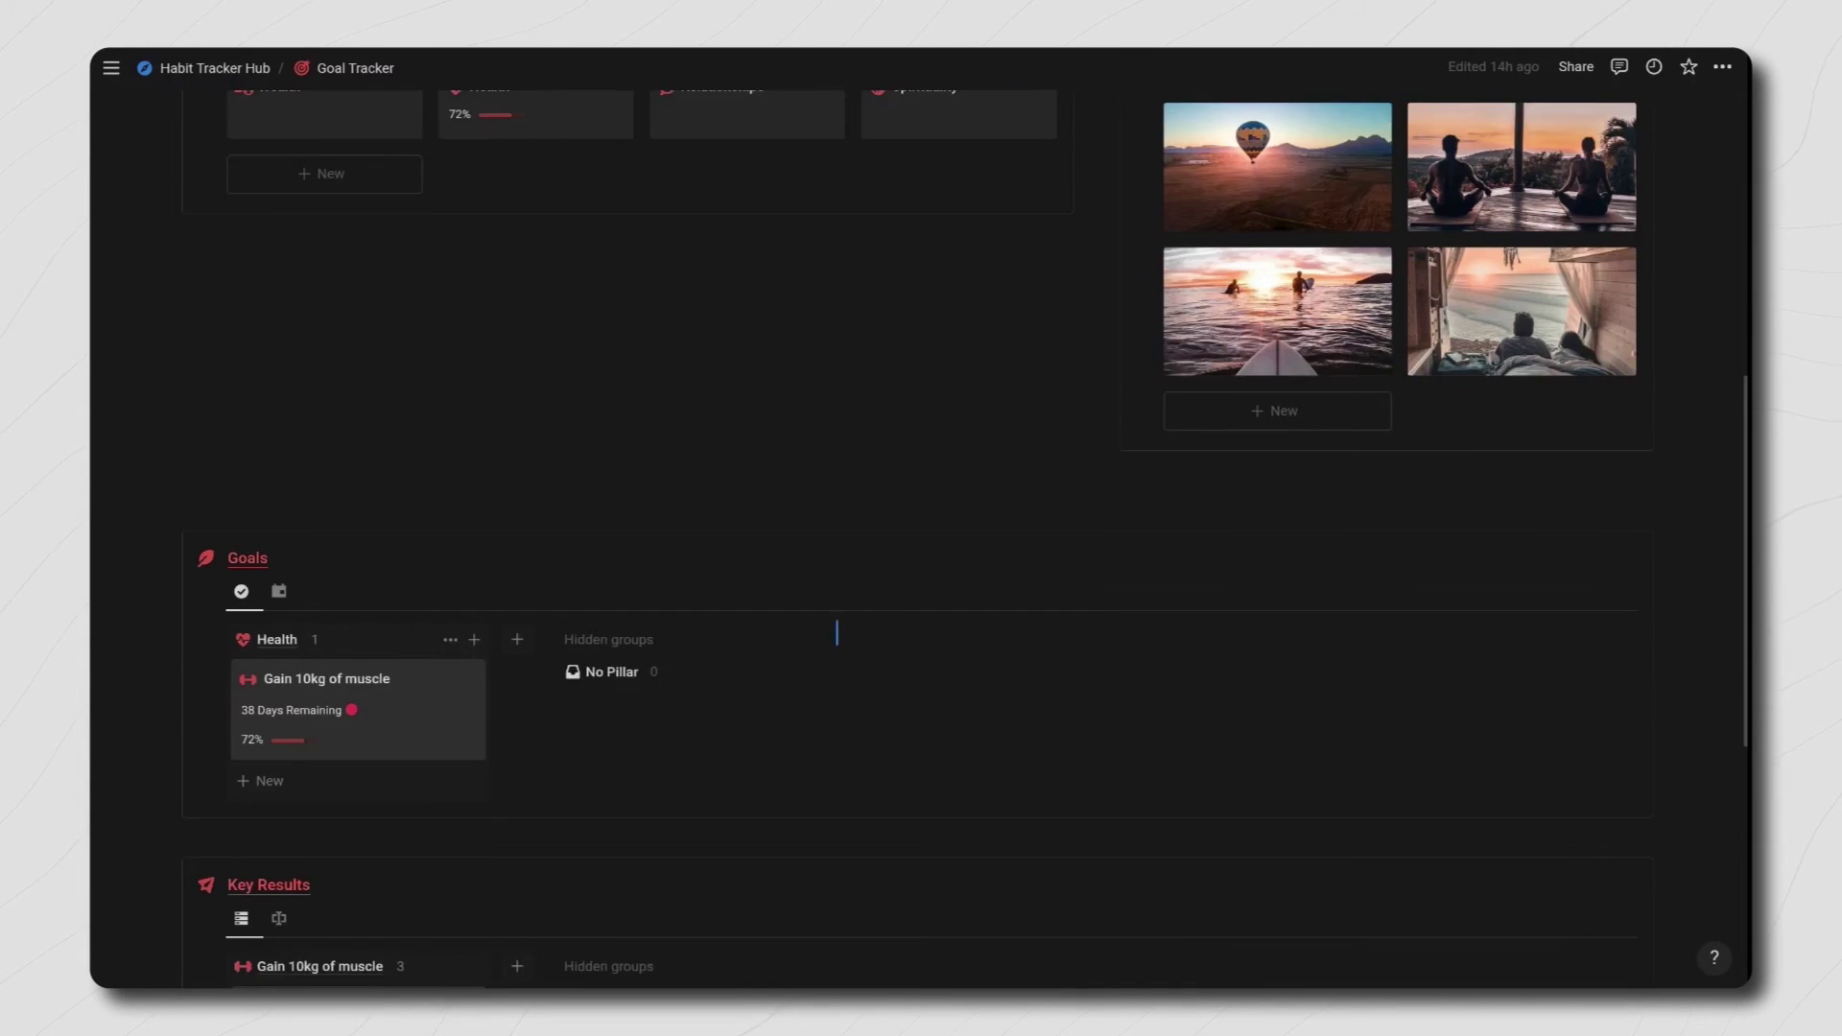
{"action": "left_click", "coordinate": [283, 650]}
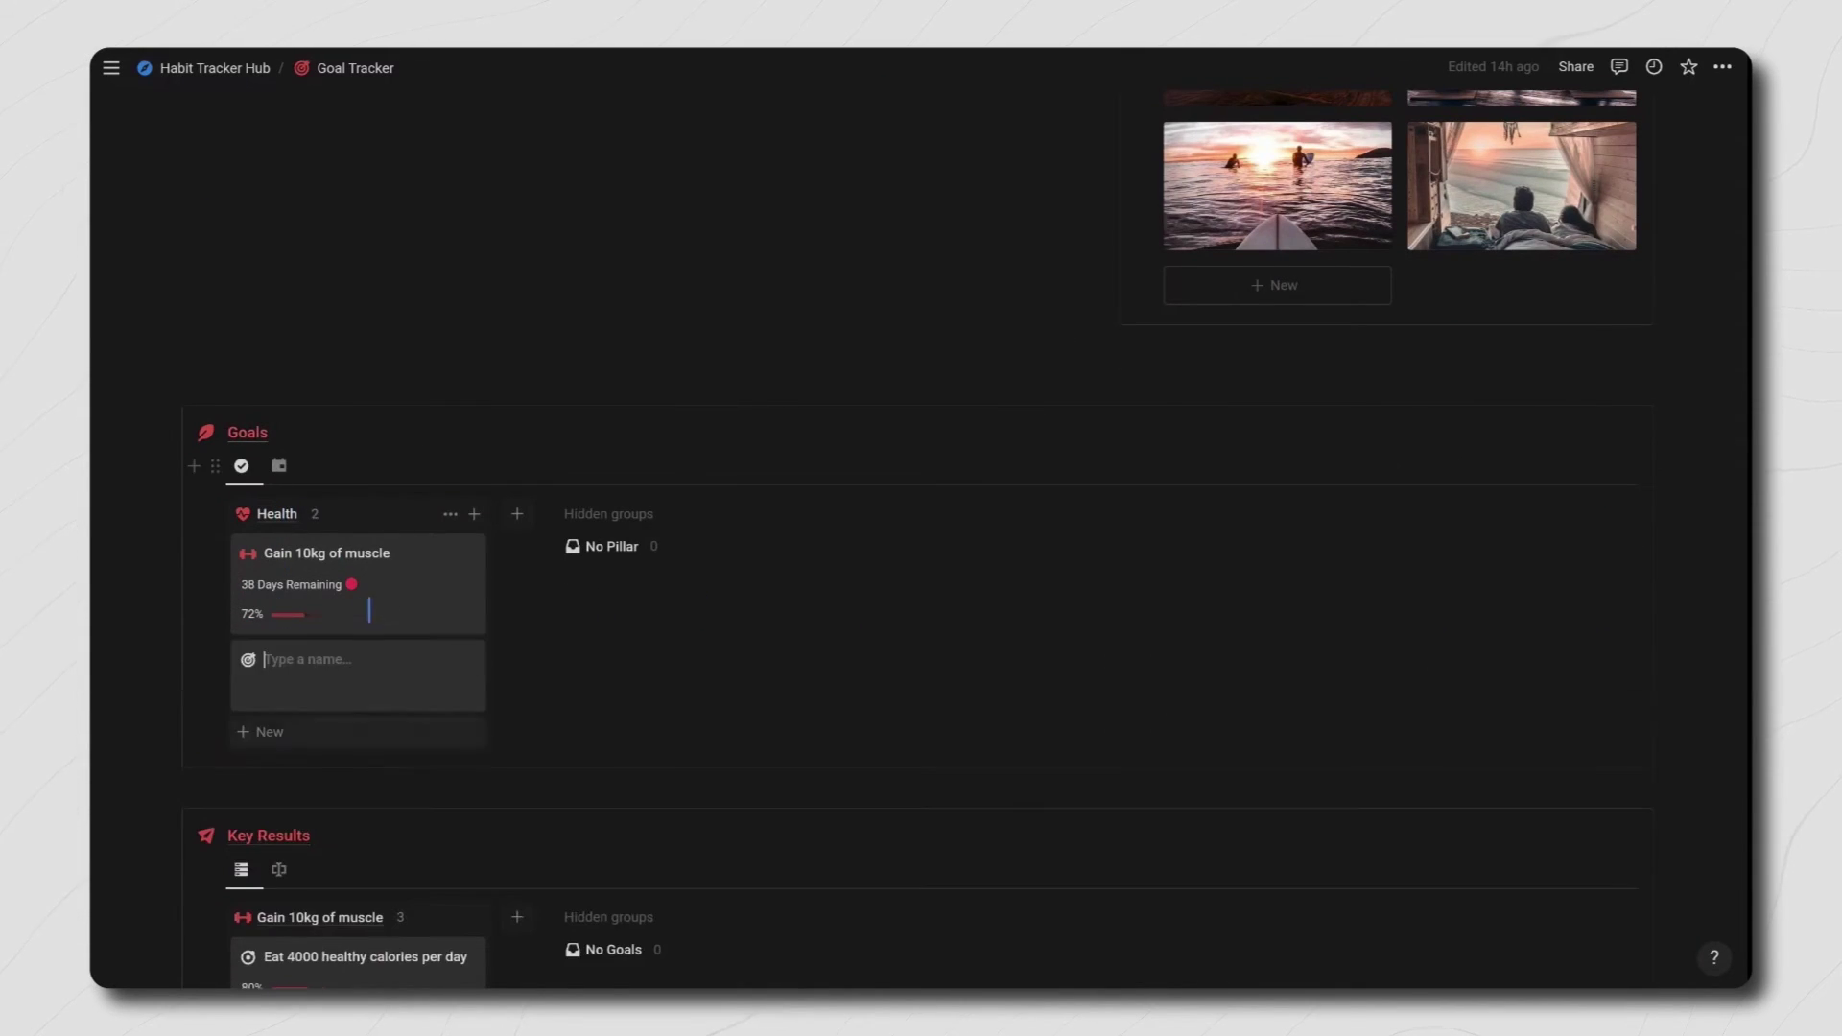
{"action": "type", "text": "Get in the ring"}
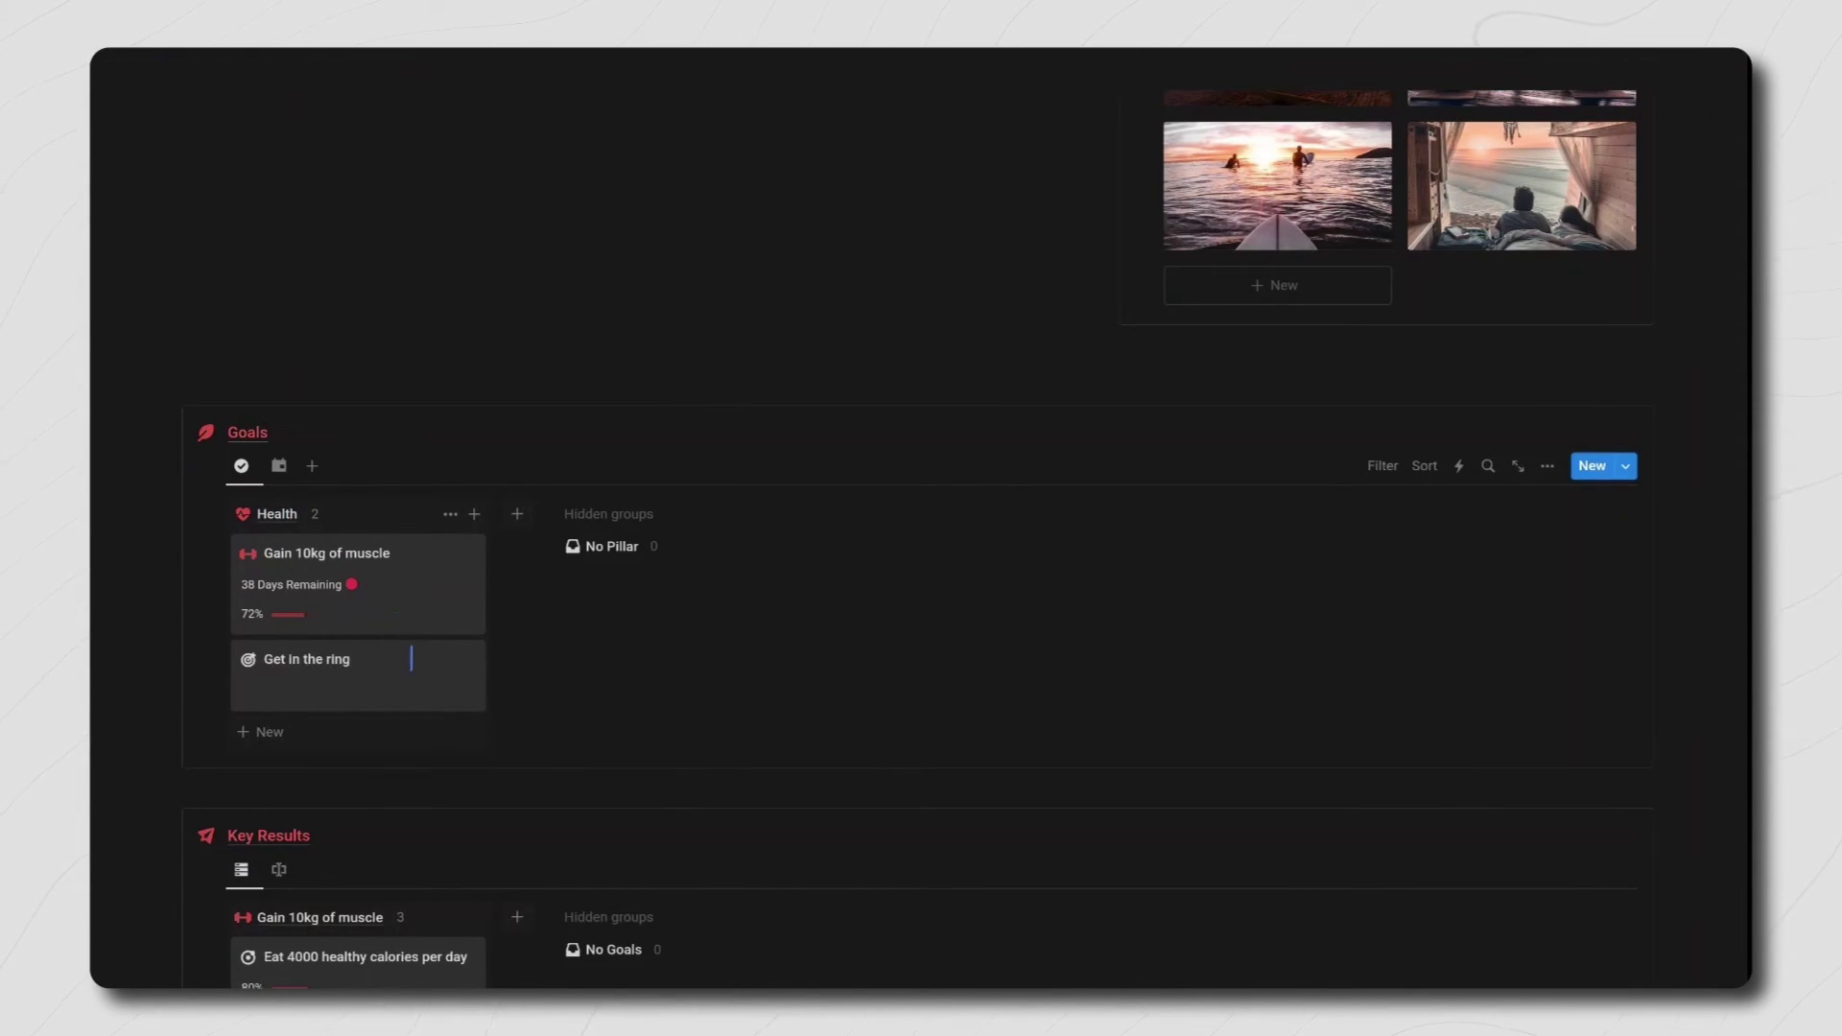
{"action": "key", "text": "Return"}
Step: Create a Get in the ring key-results group with a boxing gym sign-up result and another result
{"action": "scroll", "coordinate": [439, 672], "scroll_direction": "down", "scroll_amount": 3}
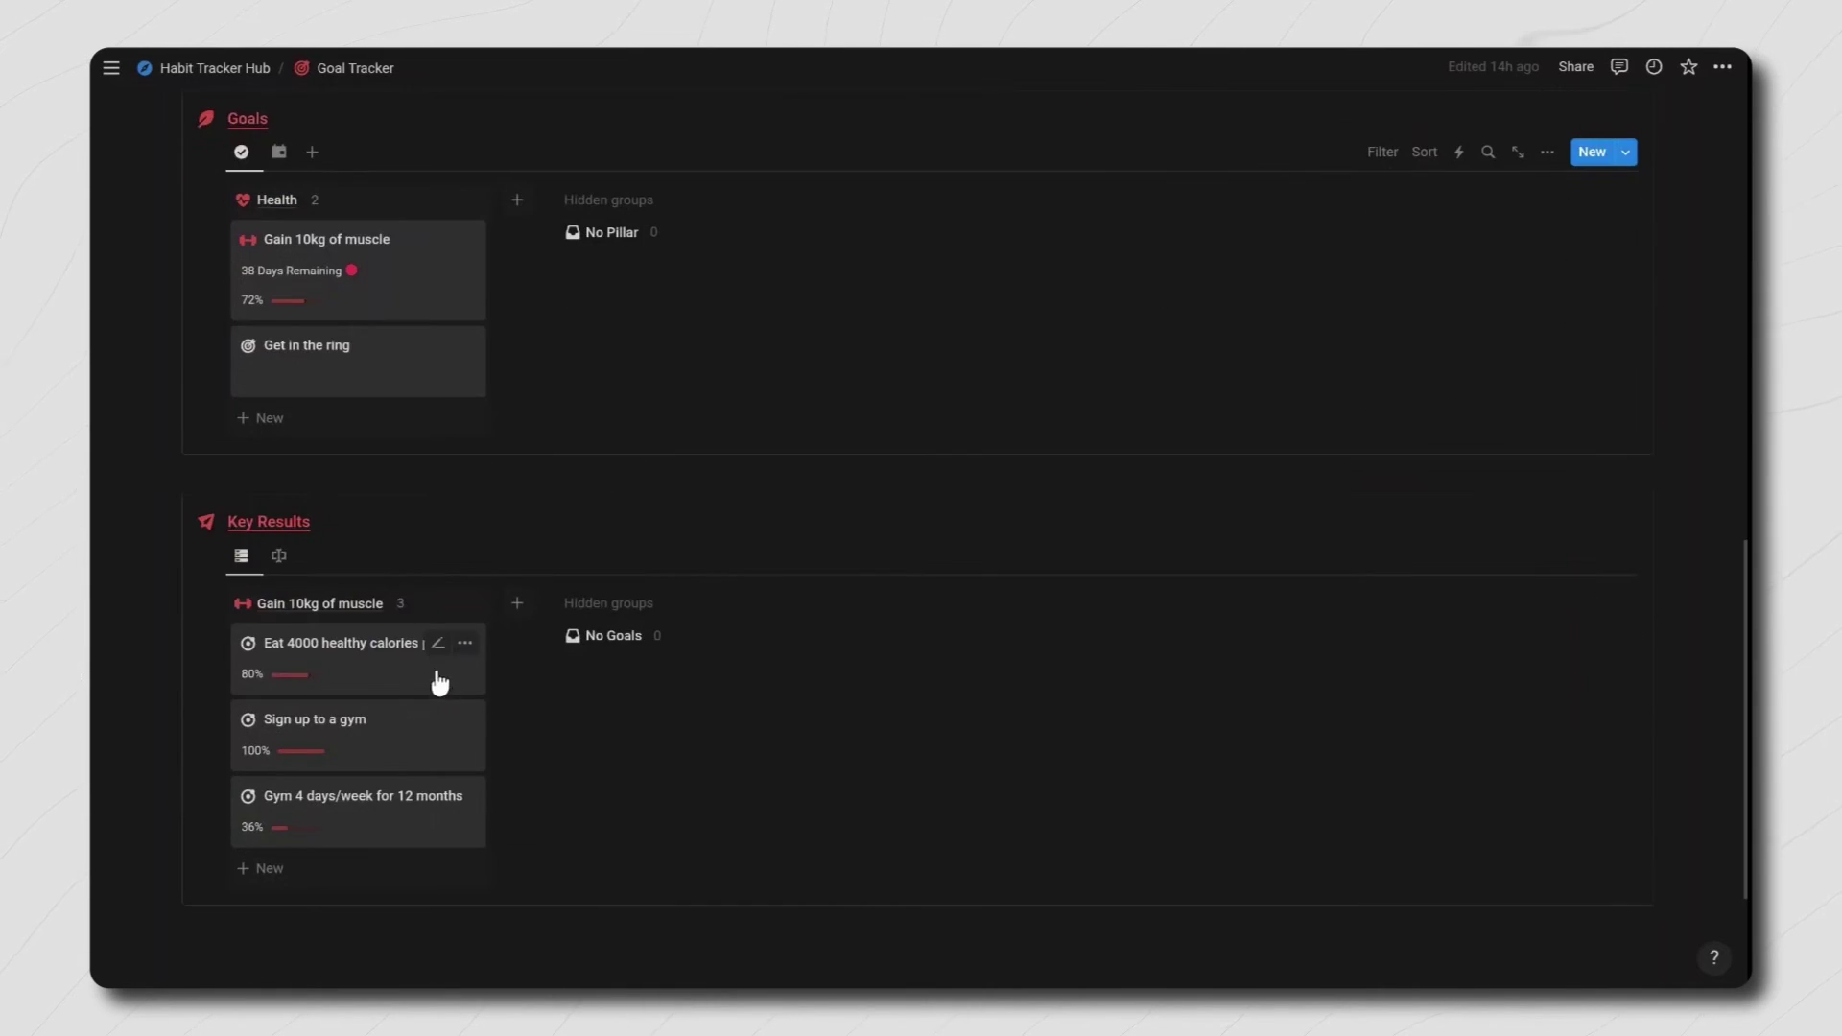
{"action": "left_click", "coordinate": [511, 607]}
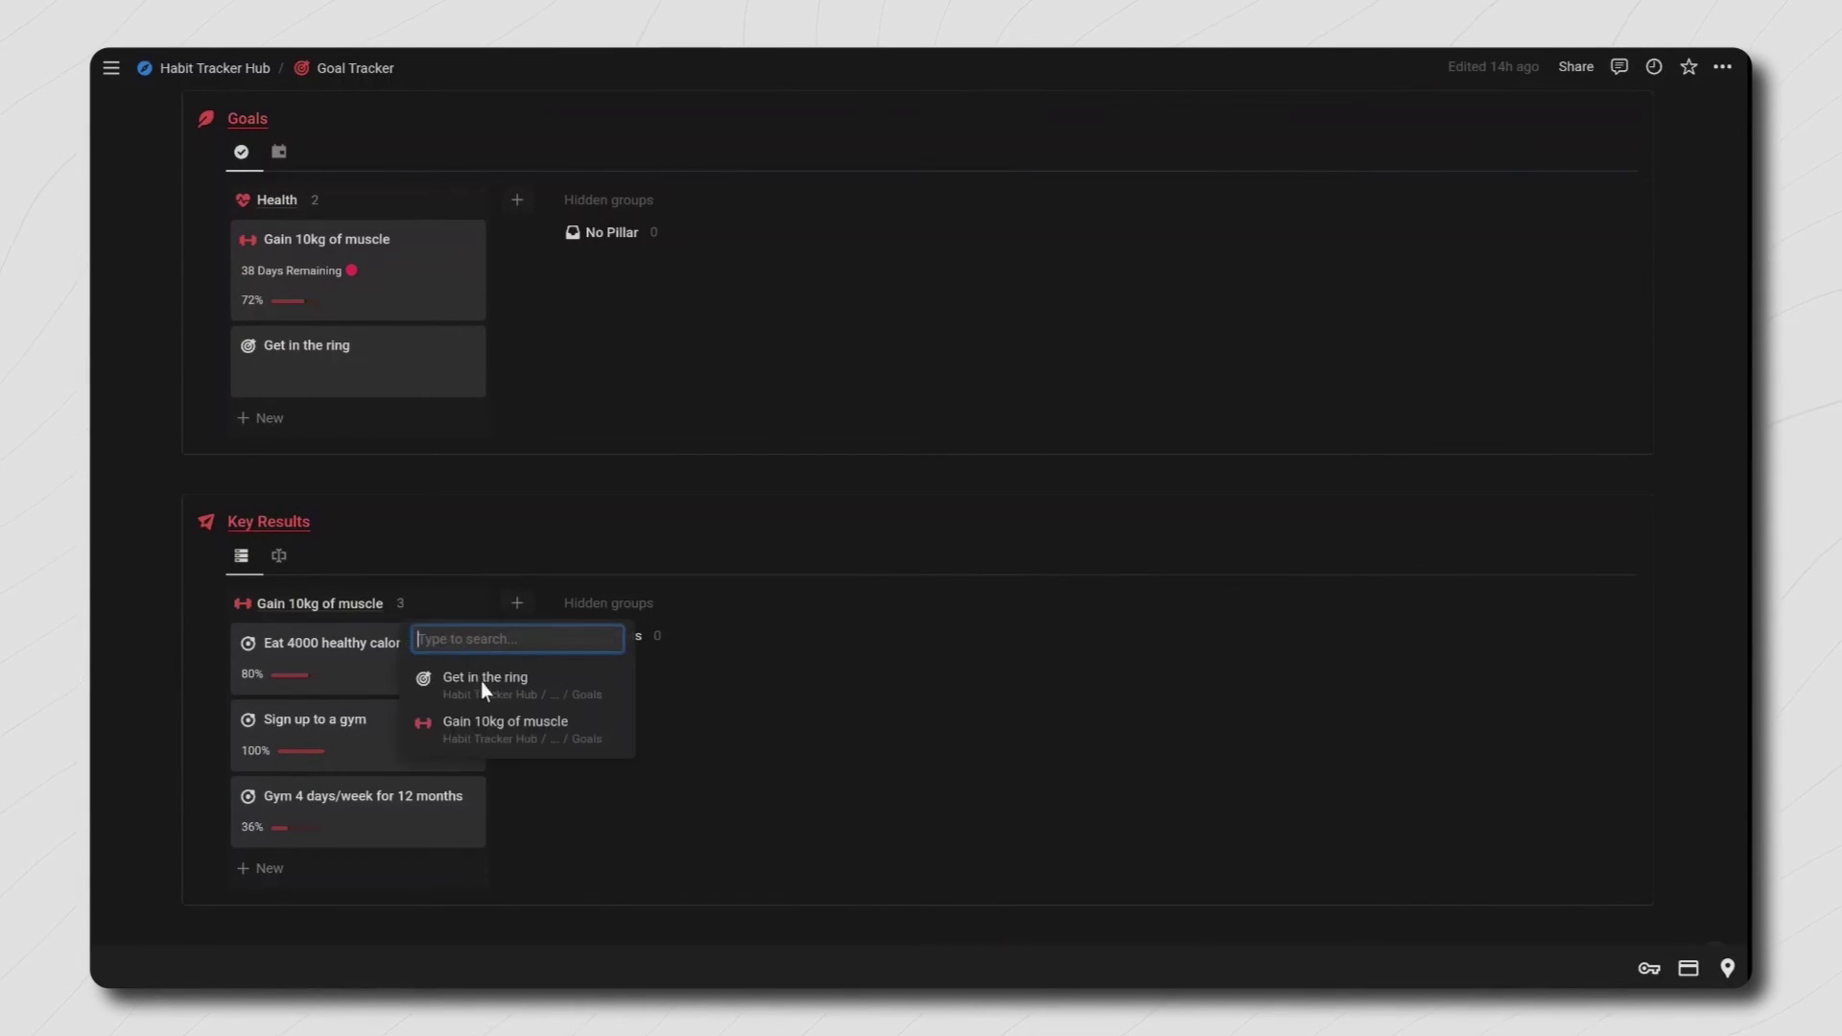
{"action": "left_click", "coordinate": [483, 674]}
{"action": "left_click", "coordinate": [532, 636]}
{"action": "type", "text": "Sign up to a boxing gym"}
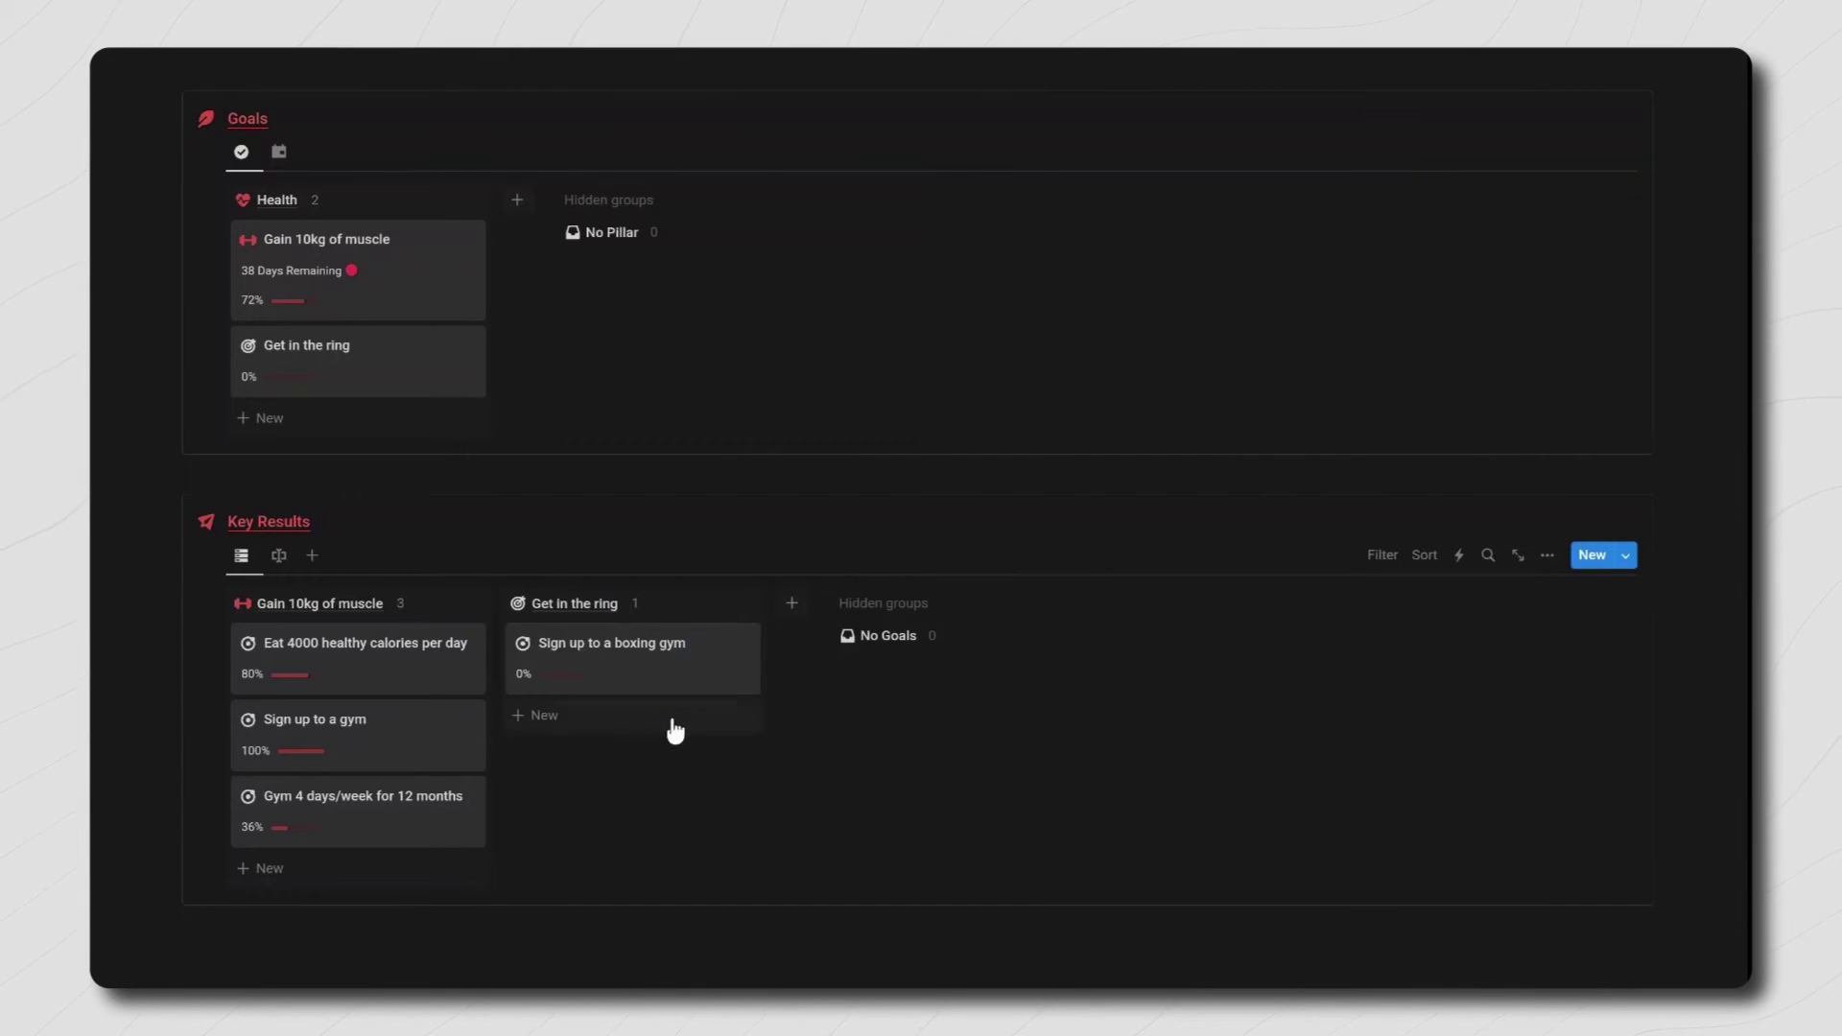
{"action": "left_click", "coordinate": [675, 731]}
Step: Name the second key result 'Fight 4 days per week for 6 months' and show Key Results as a table
{"action": "type", "text": "Fight 4 days per week for 6 months"}
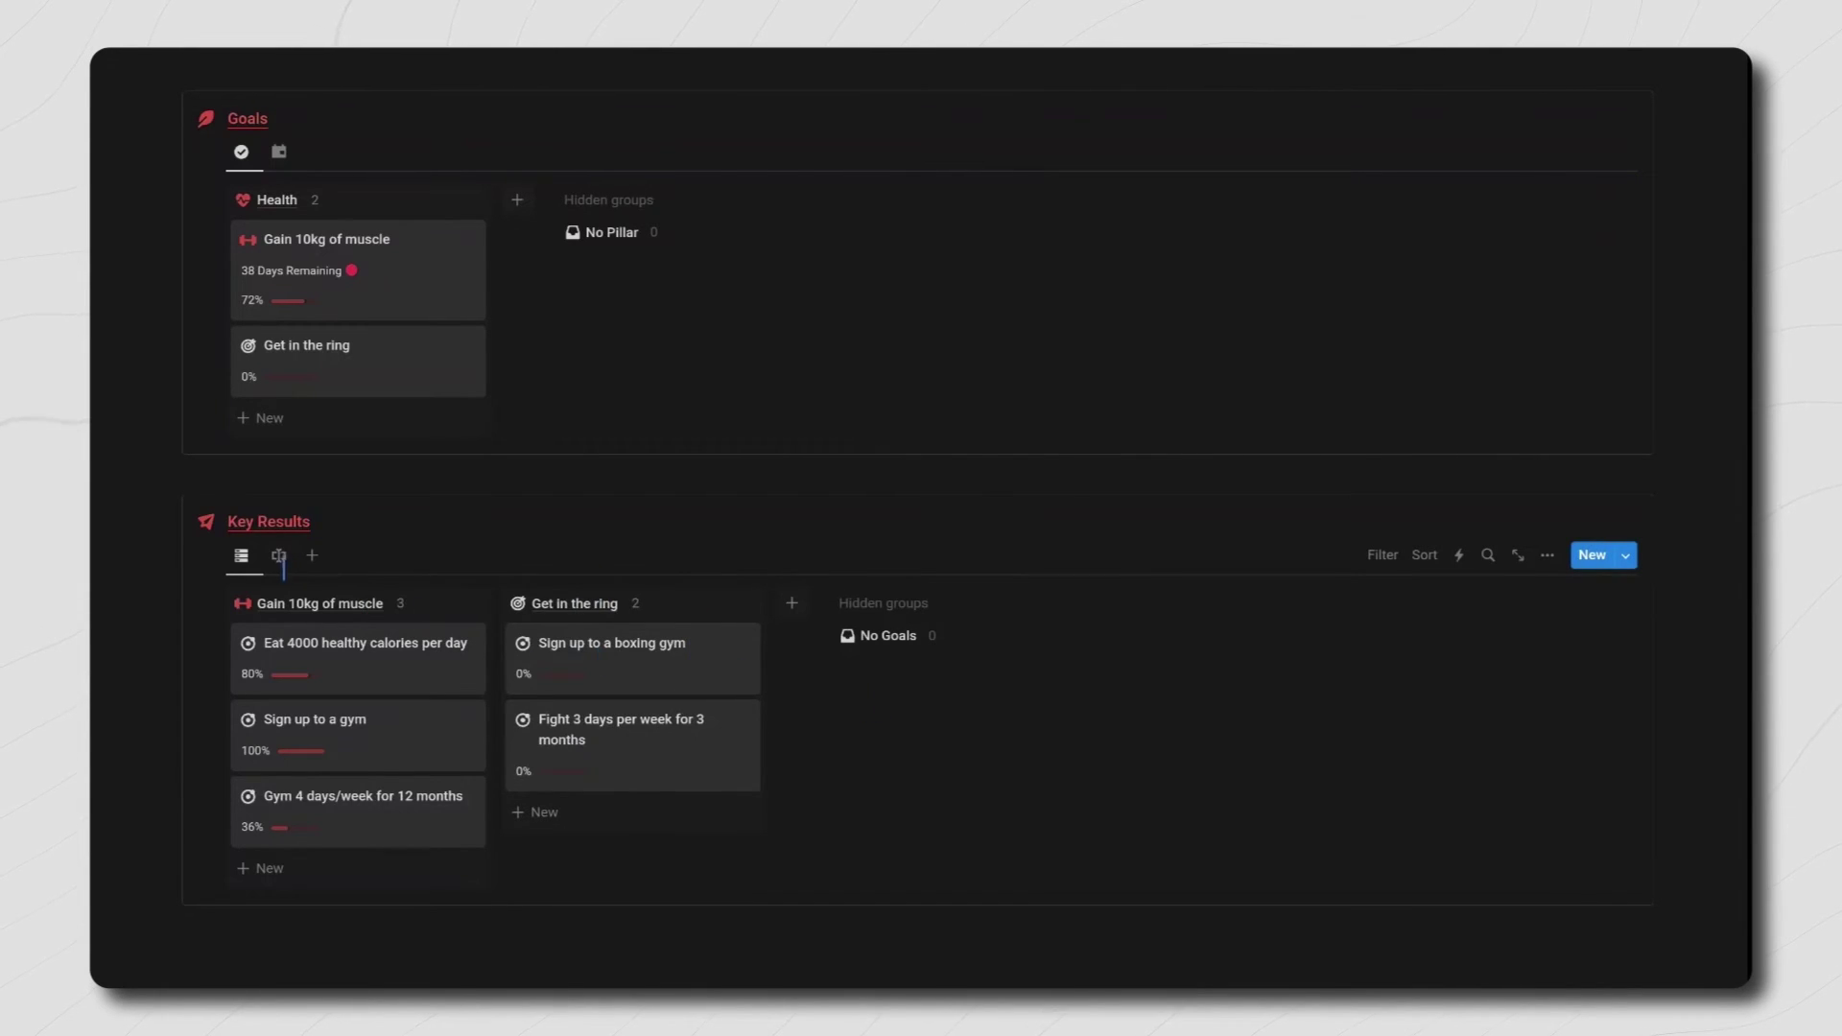
{"action": "left_click", "coordinate": [282, 558]}
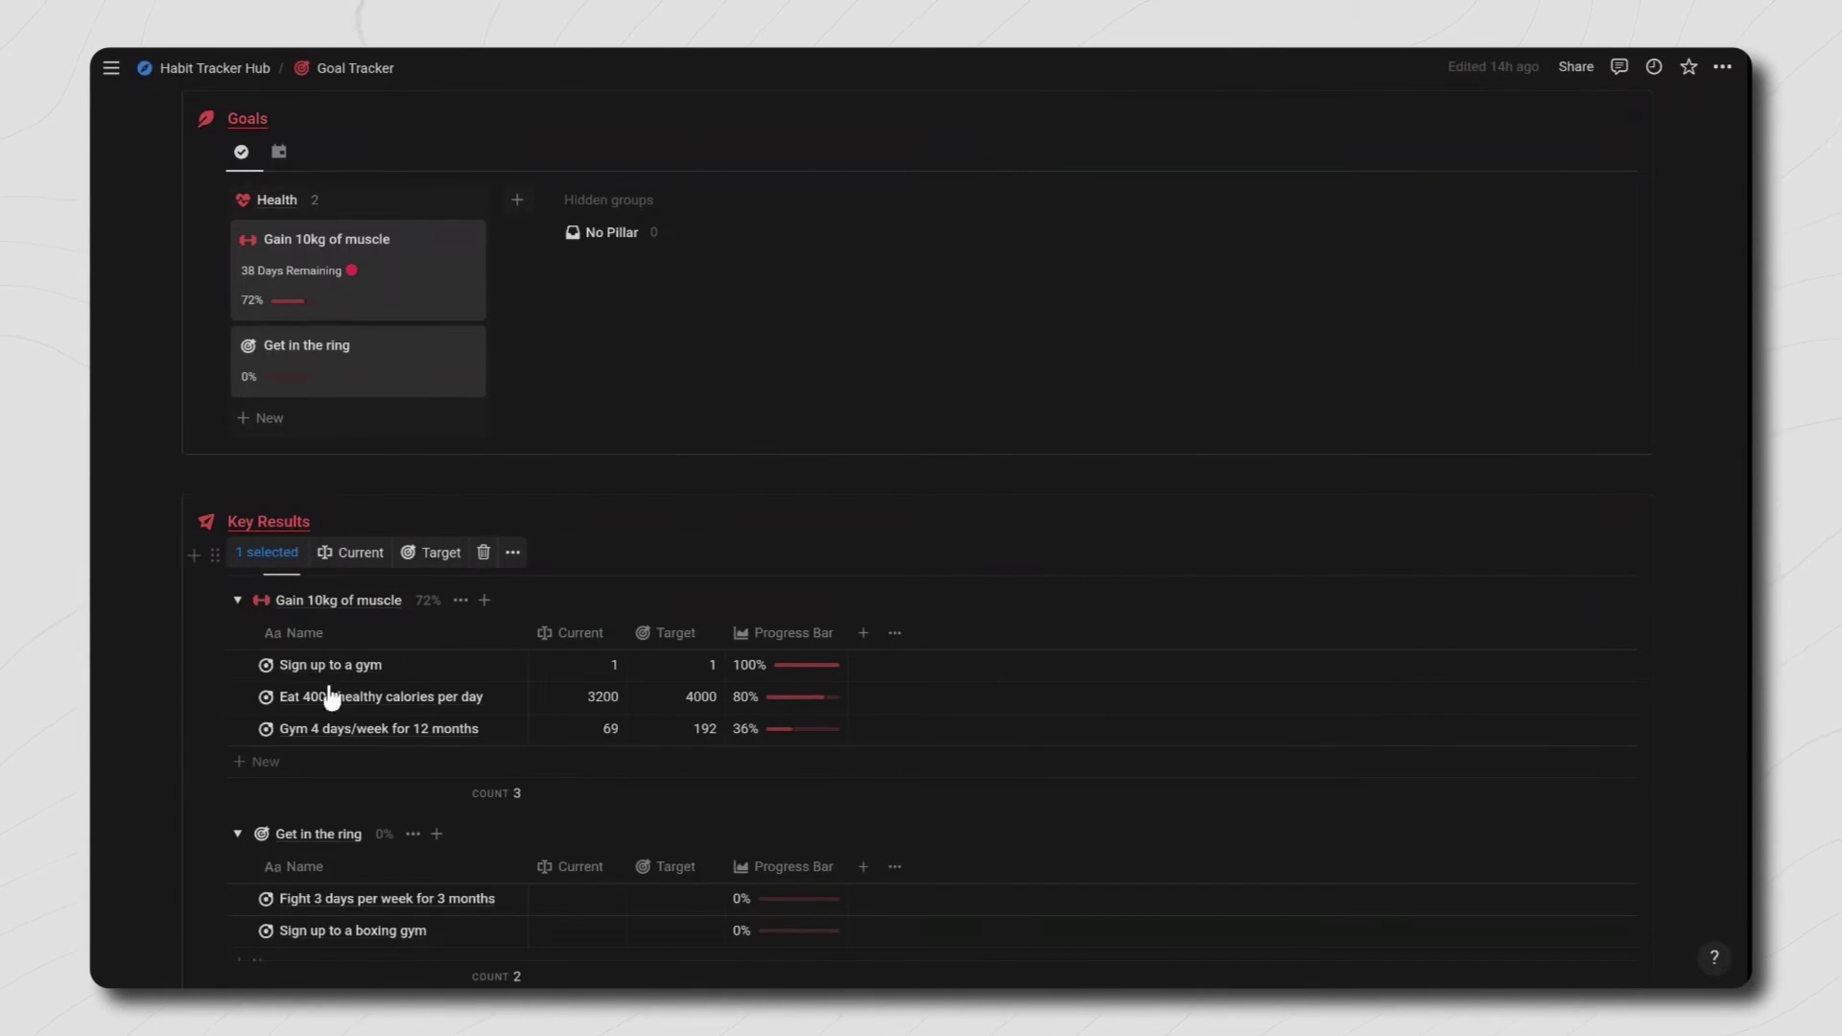
{"action": "scroll", "coordinate": [331, 697], "scroll_direction": "down", "scroll_amount": 1}
Step: Set the boxing gym result to 1 of 1 and the fight result to 14 of 36
{"action": "left_click", "coordinate": [576, 743]}
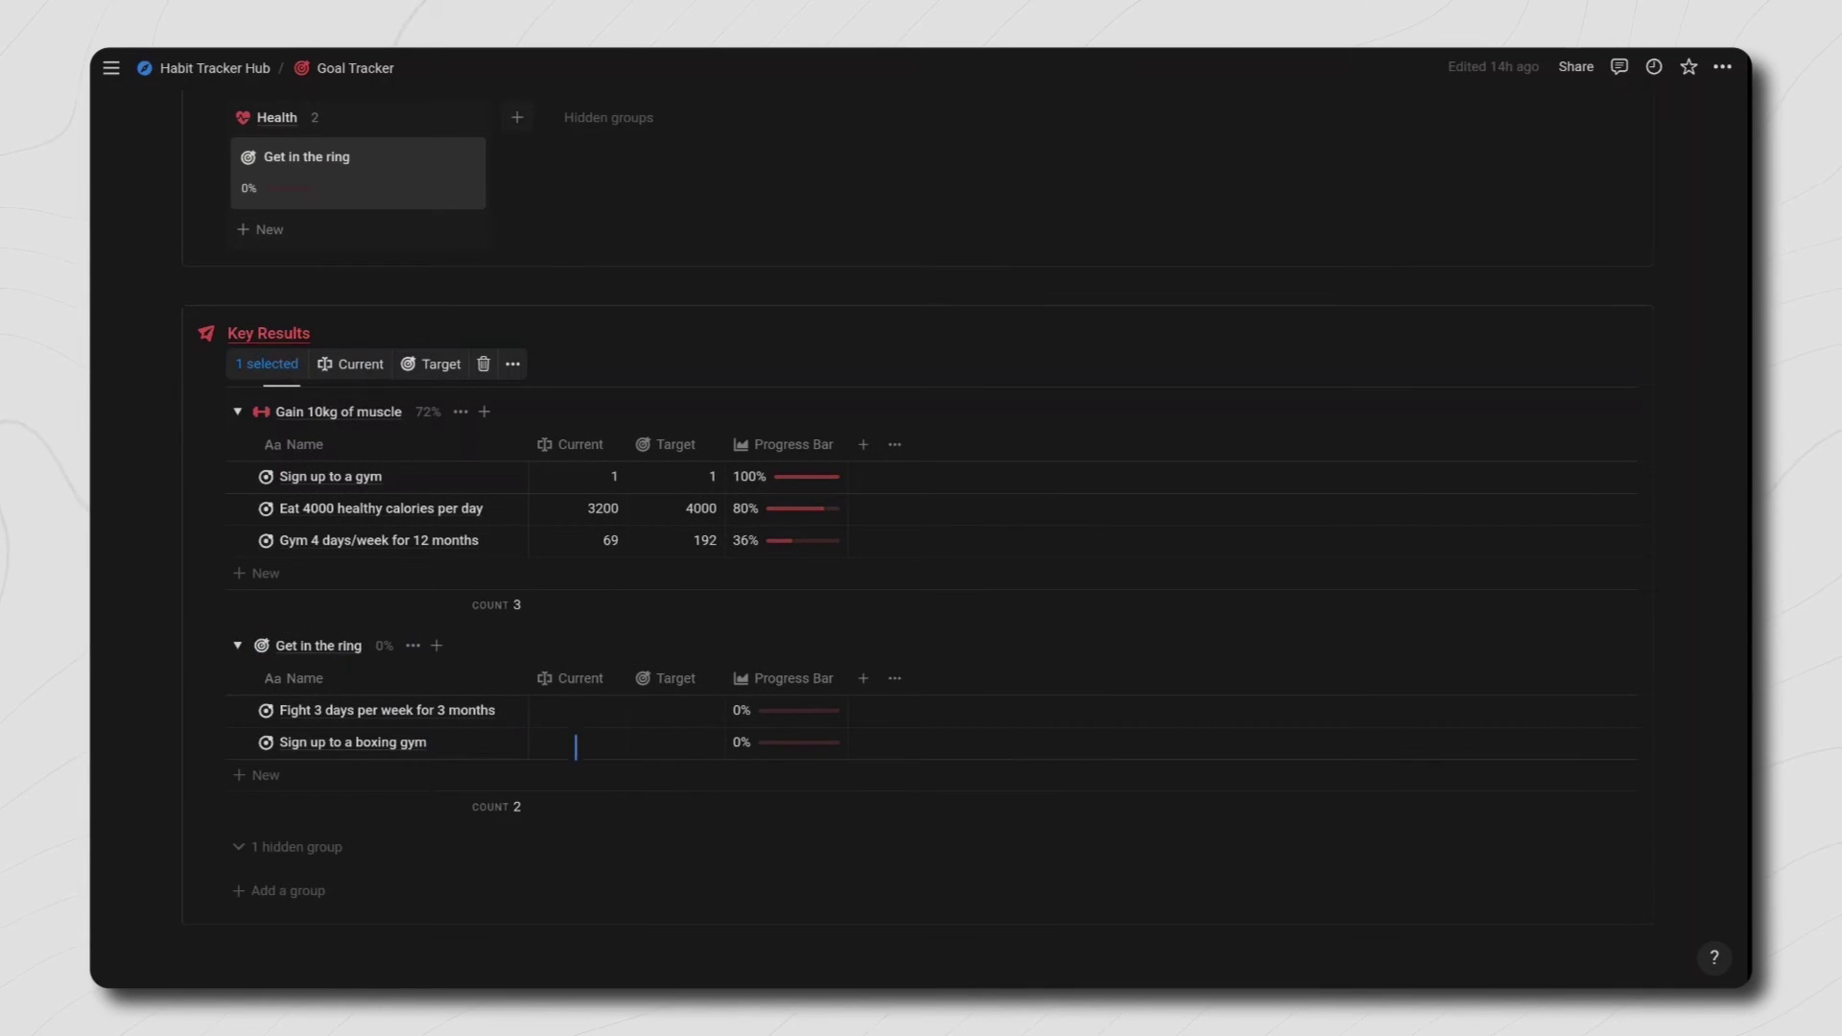
{"action": "left_click", "coordinate": [576, 743]}
{"action": "type", "text": "1"}
{"action": "key", "text": "Tab"}
{"action": "type", "text": "1"}
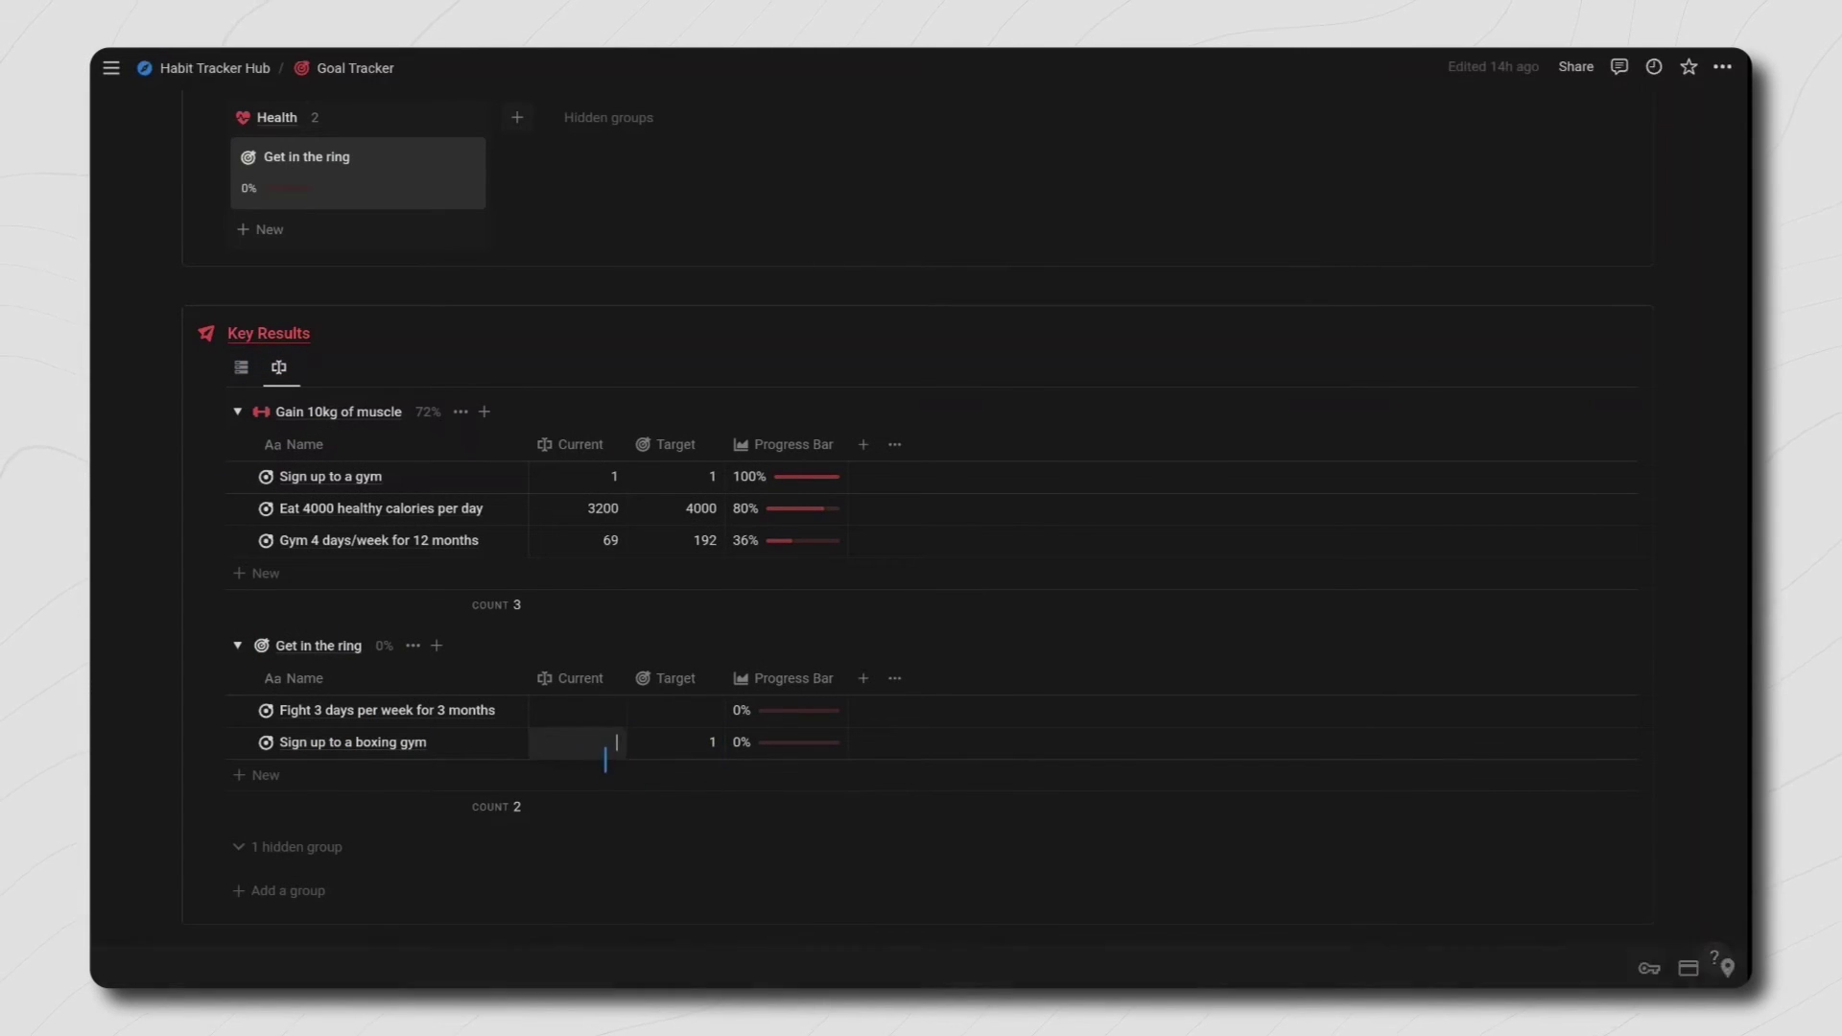
{"action": "left_click", "coordinate": [672, 711]}
{"action": "type", "text": "36"}
{"action": "left_click", "coordinate": [597, 710]}
{"action": "type", "text": "14"}
{"action": "key", "text": "Return"}
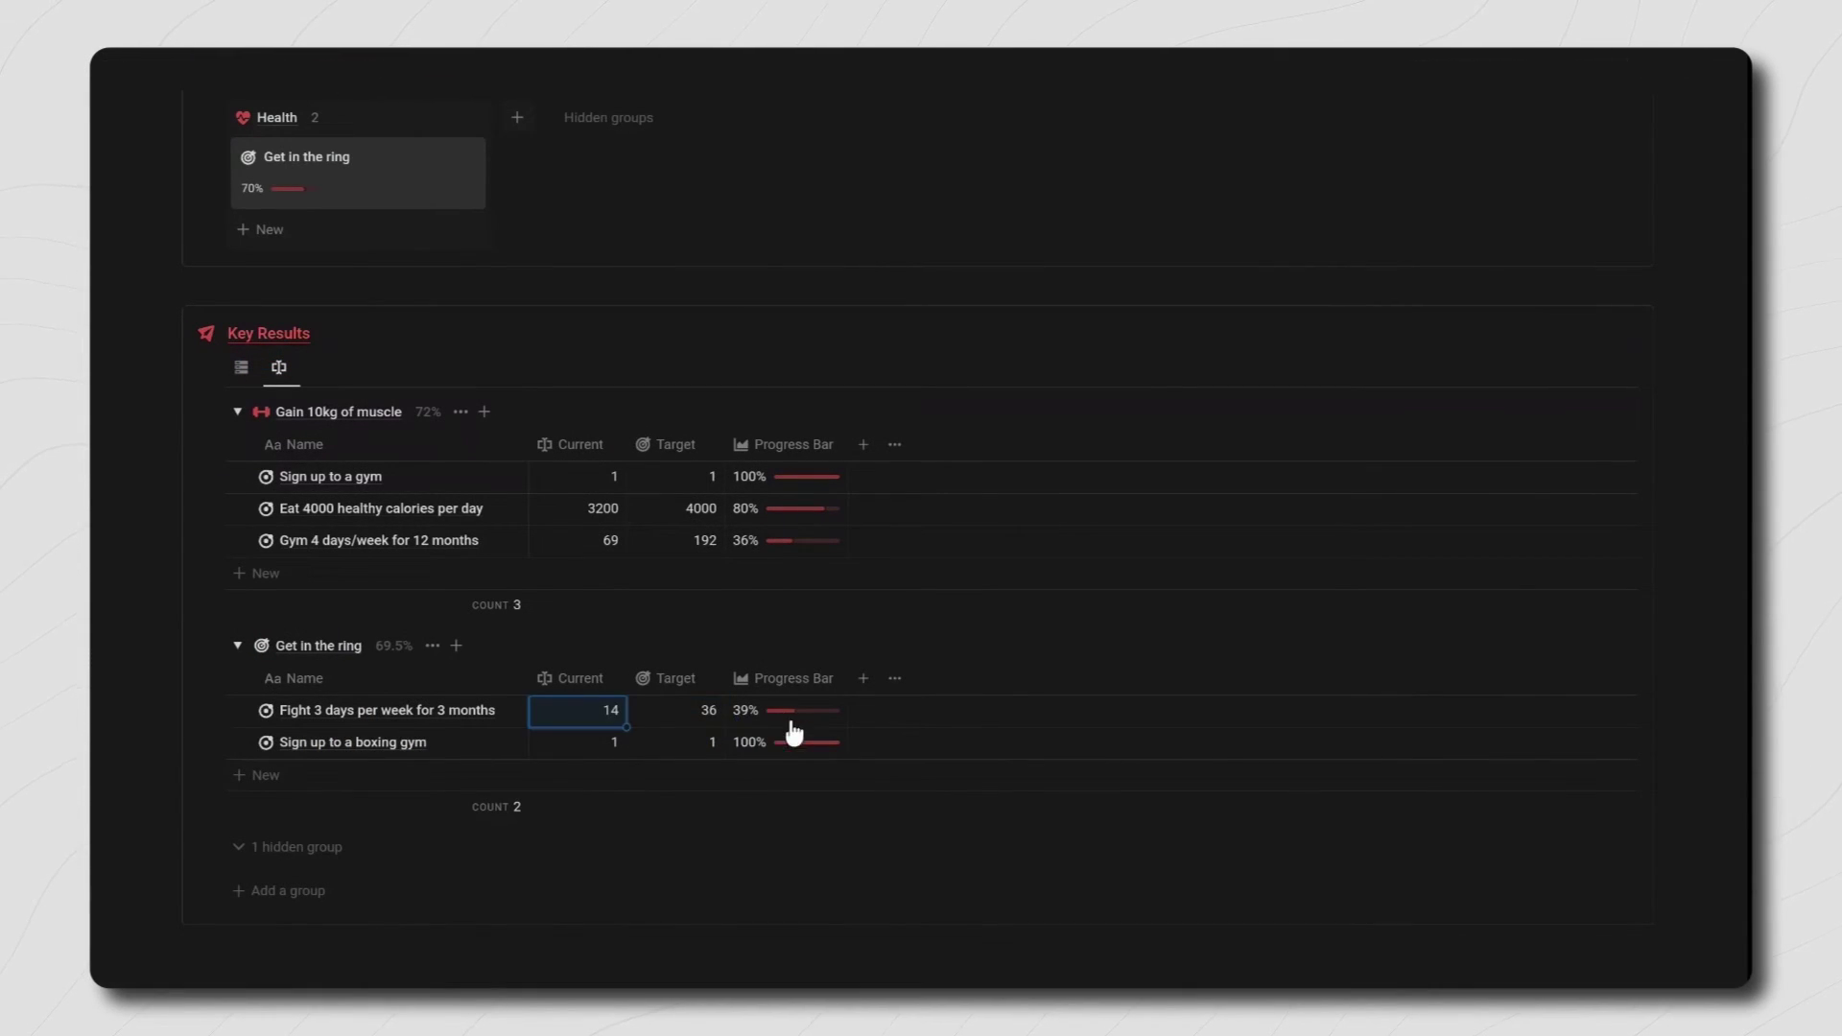
{"action": "scroll", "coordinate": [411, 637], "scroll_direction": "up", "scroll_amount": 3}
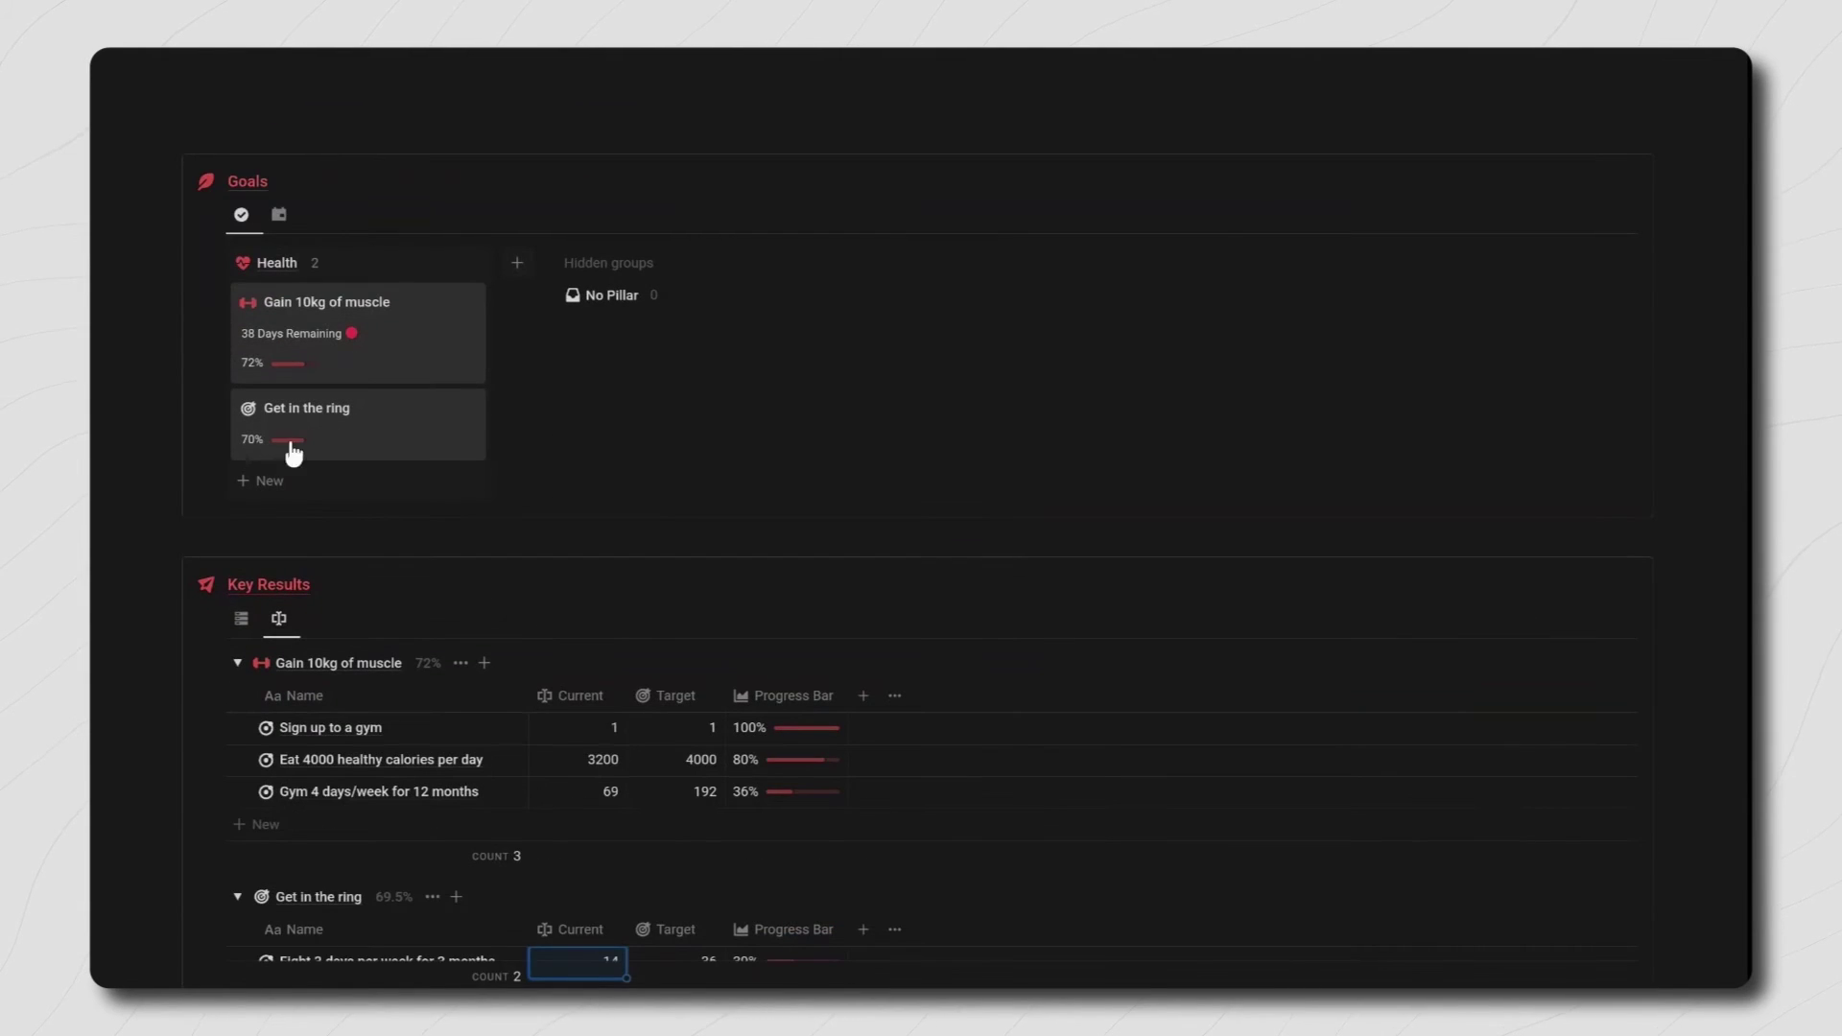
{"action": "scroll", "coordinate": [352, 644], "scroll_direction": "up", "scroll_amount": 6}
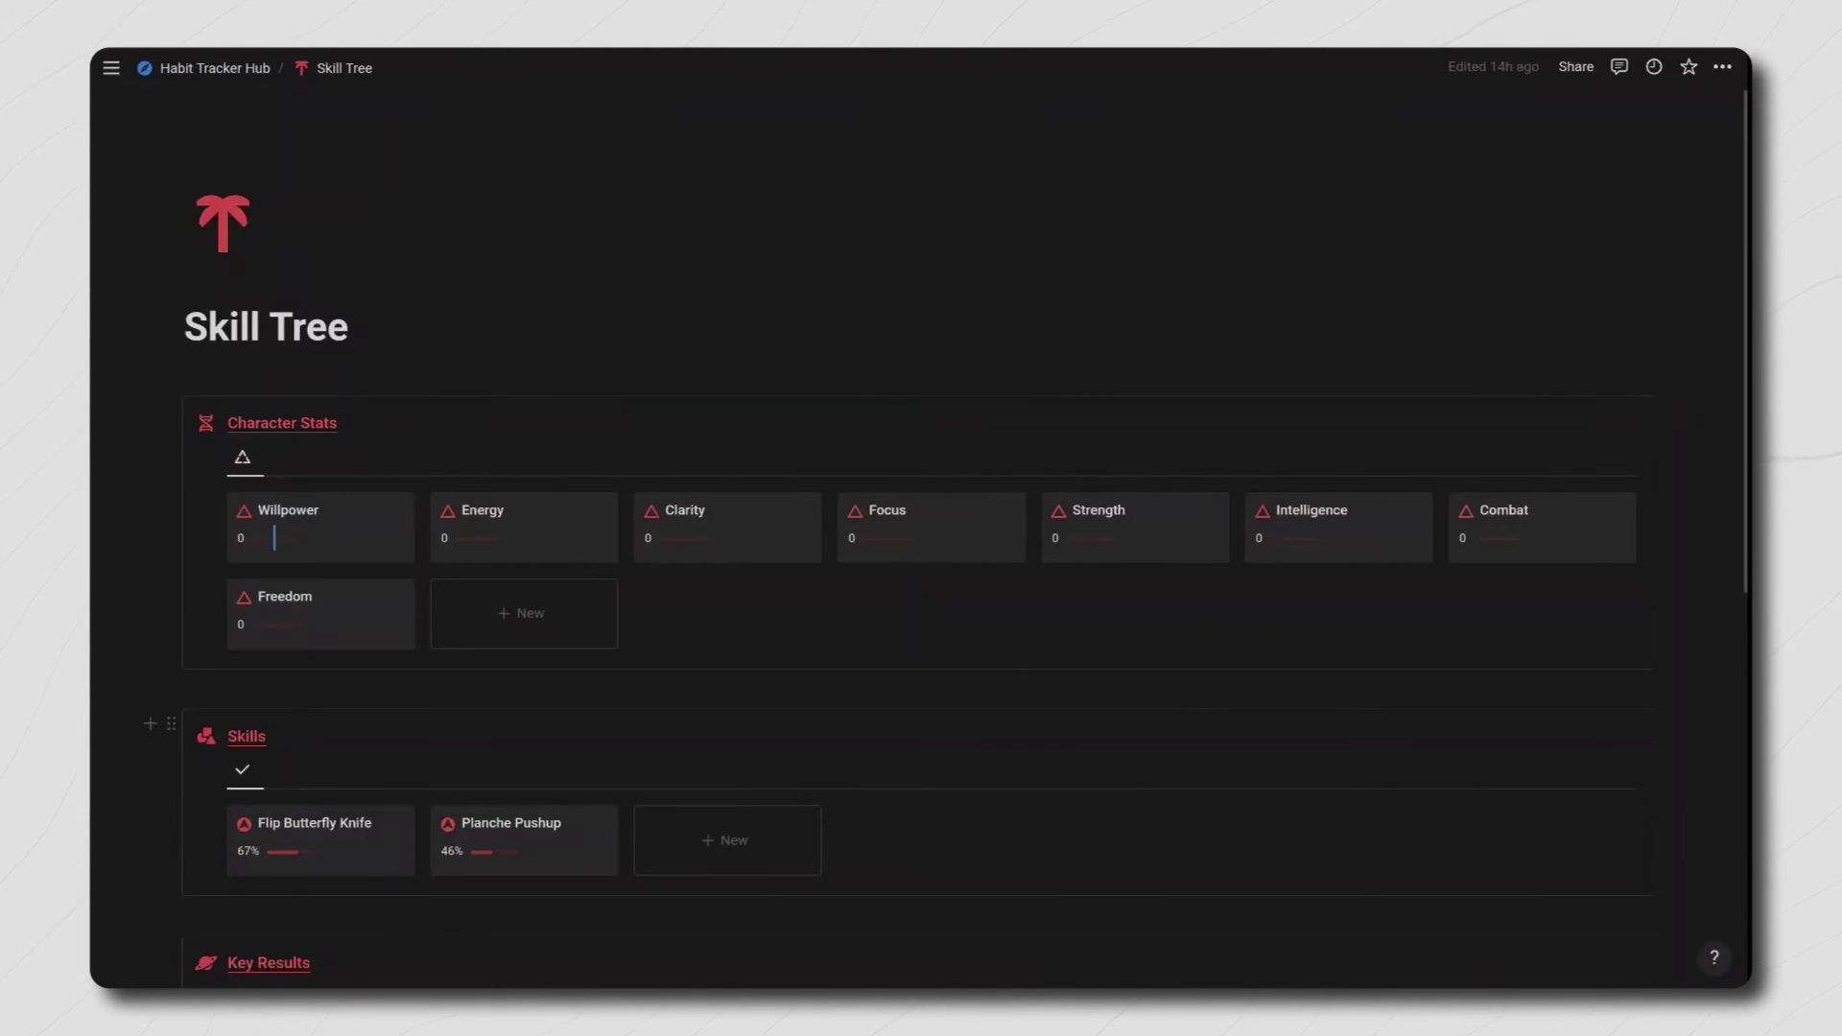
Step: Set the Skill Tree stats to Clarity 7, Focus 5 and Strength 3
{"action": "key", "text": "BackSpace"}
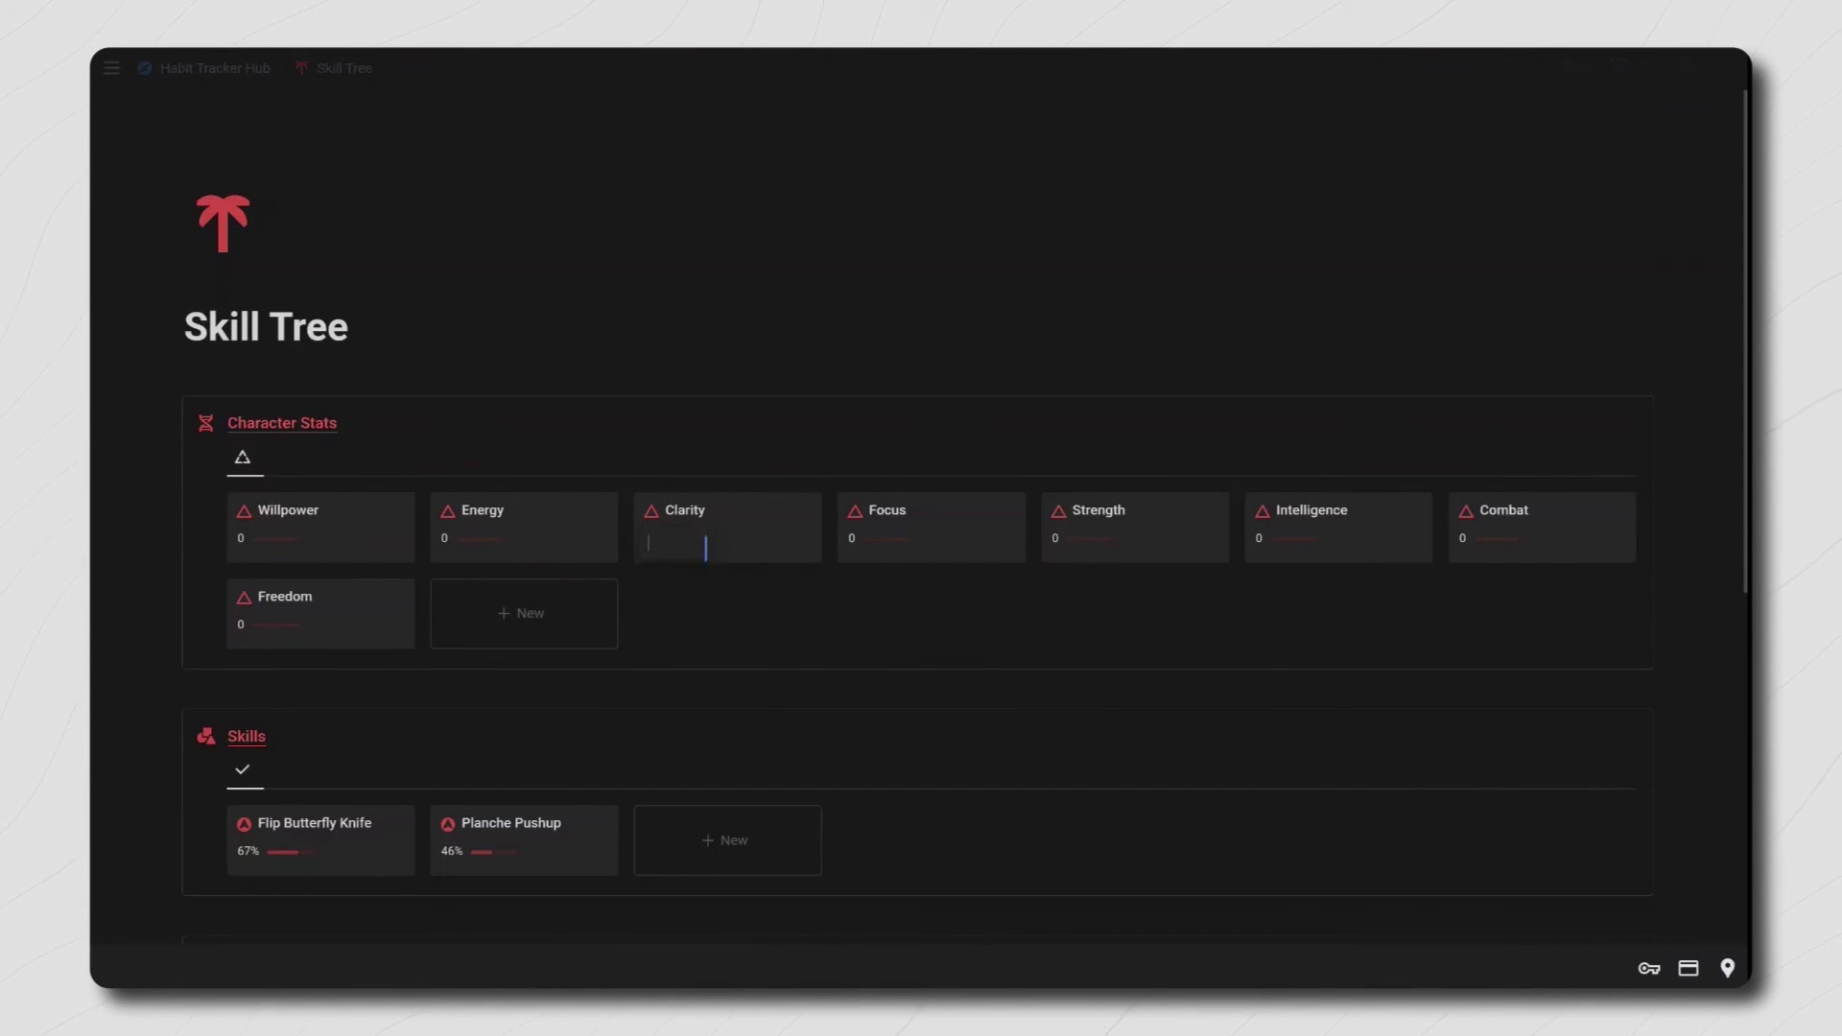
{"action": "key", "text": "Escape"}
{"action": "left_click", "coordinate": [876, 542]}
{"action": "key", "text": "BackSpace"}
{"action": "type", "text": "5"}
{"action": "key", "text": "Escape"}
{"action": "left_click", "coordinate": [1094, 545]}
{"action": "key", "text": "BackSpace"}
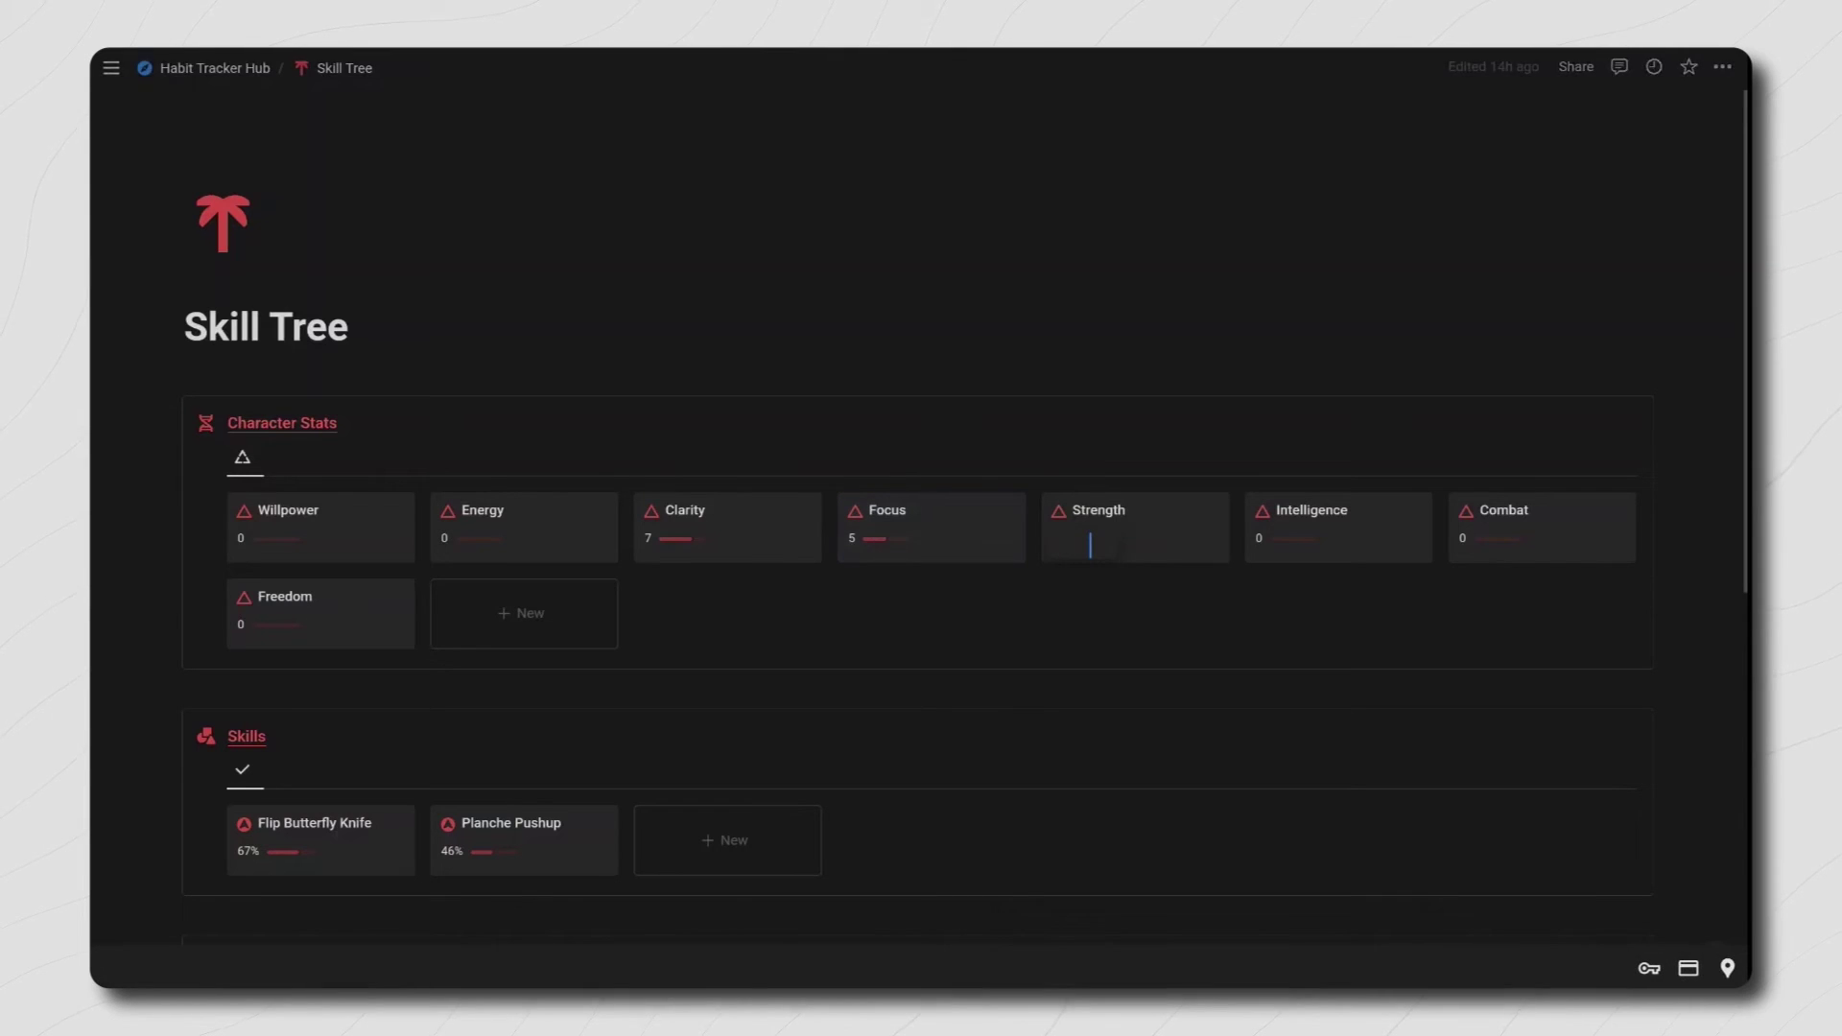
{"action": "type", "text": "3"}
{"action": "key", "text": "Escape"}
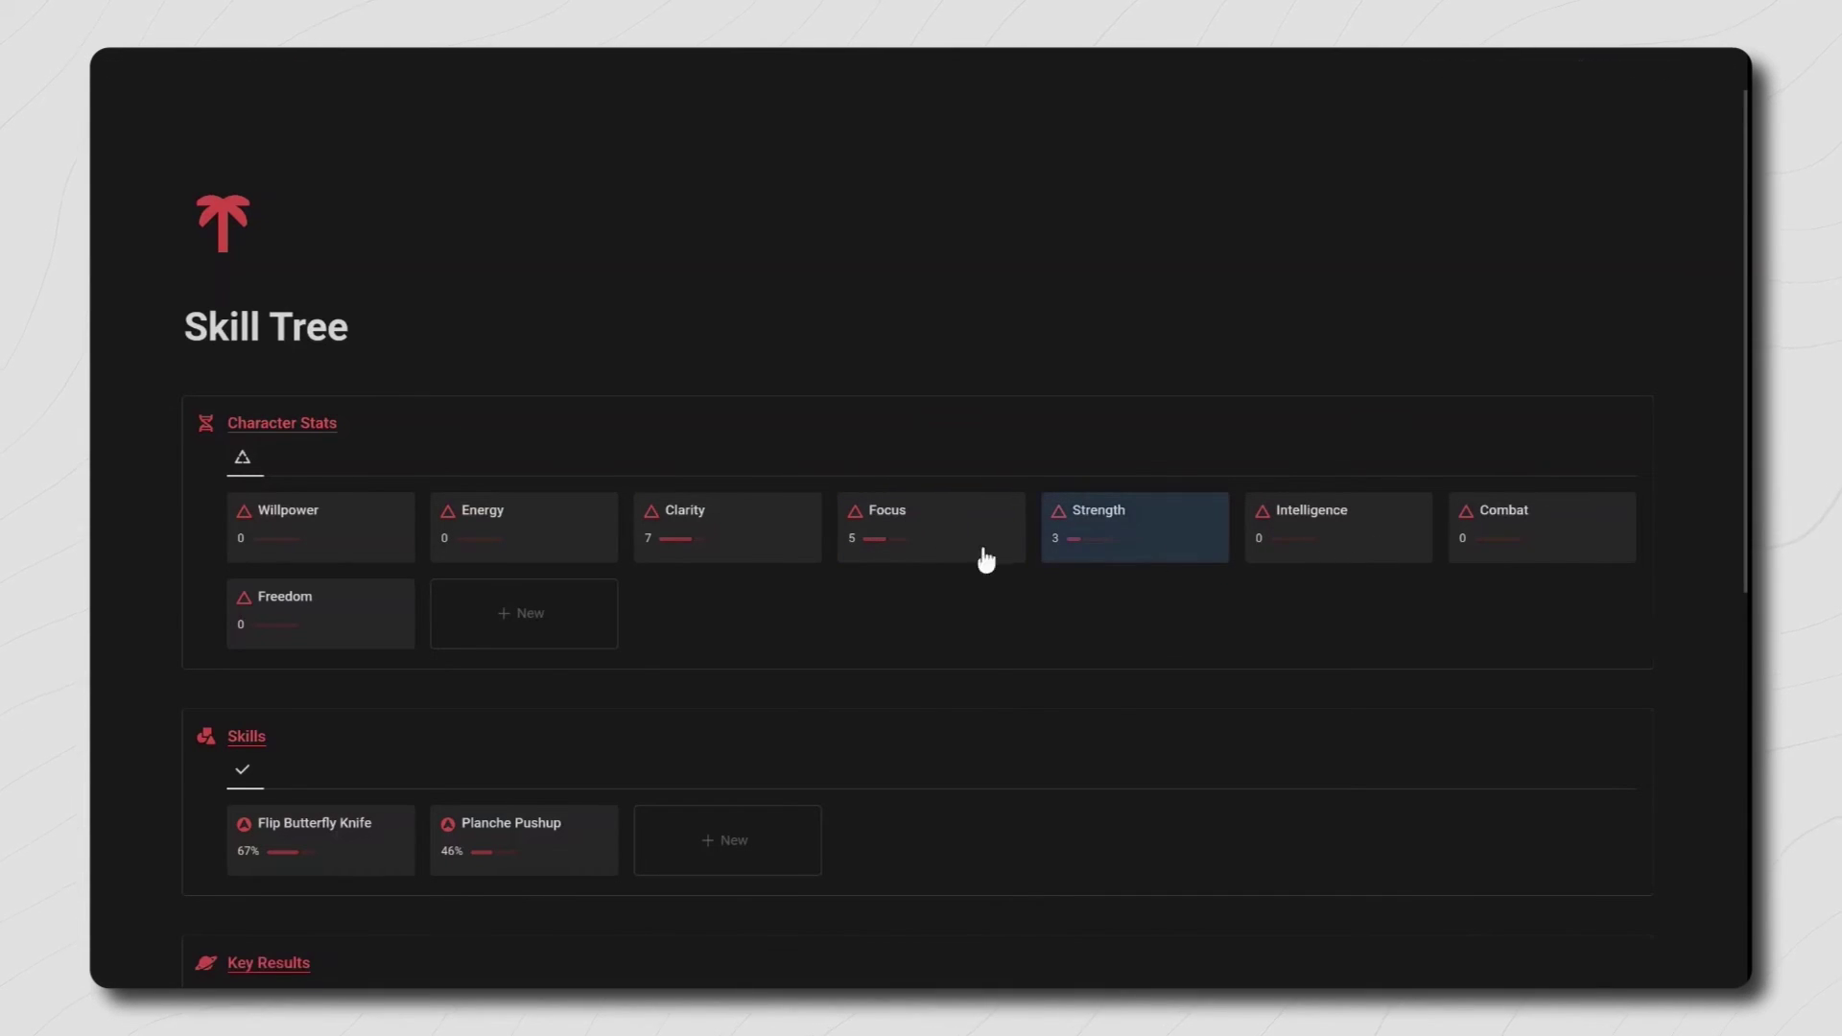
Step: Switch Key Results to the table view
{"action": "scroll", "coordinate": [463, 611], "scroll_direction": "down", "scroll_amount": 5}
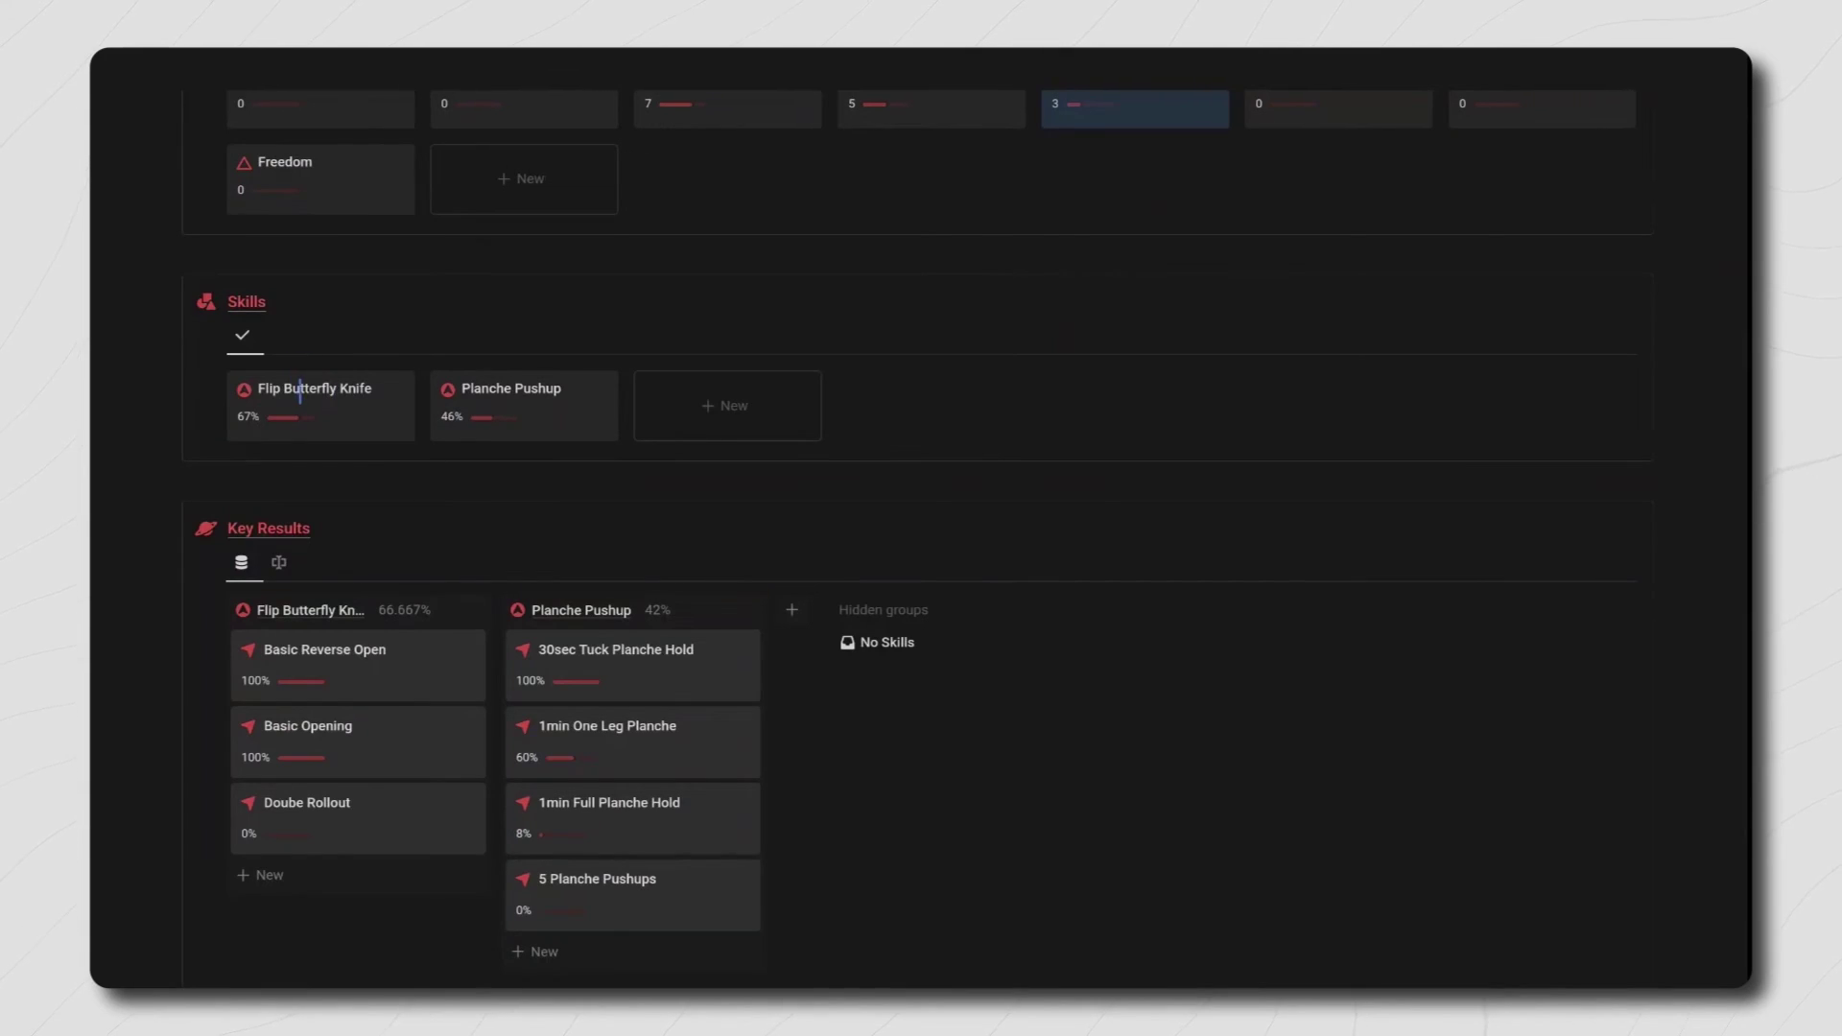
{"action": "scroll", "coordinate": [498, 389], "scroll_direction": "down", "scroll_amount": 3}
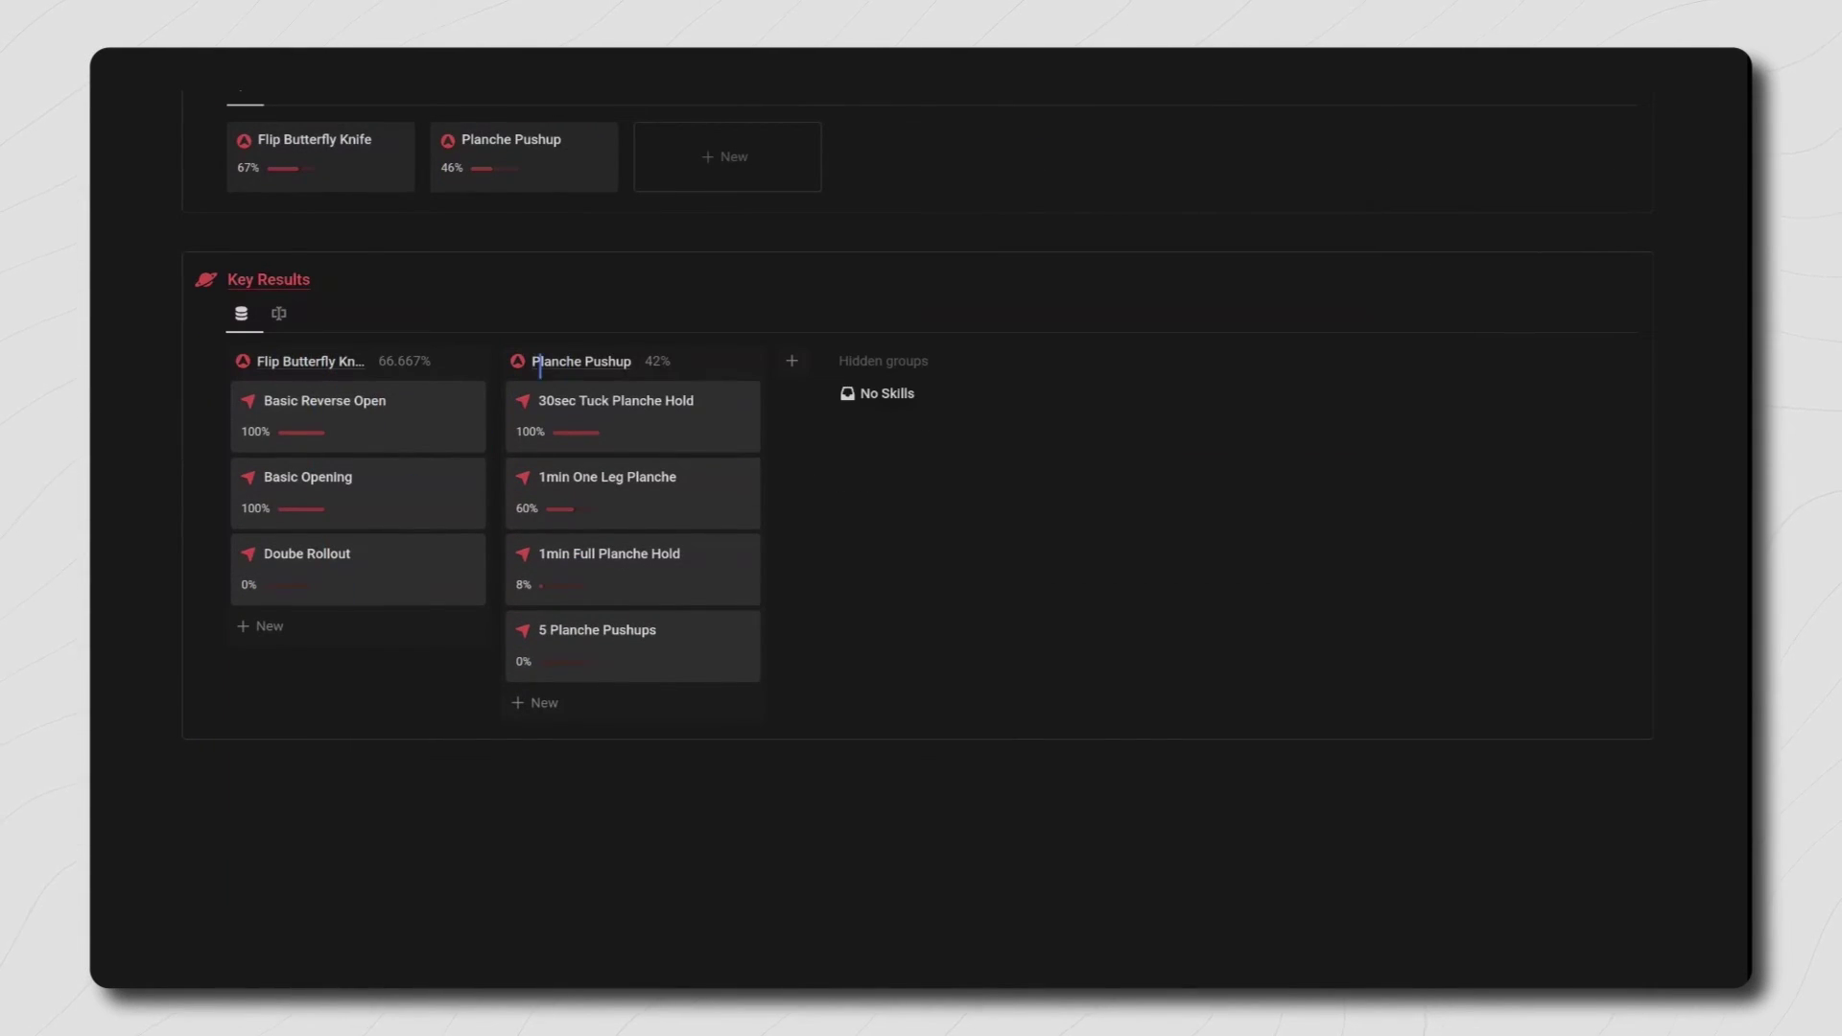
{"action": "left_click", "coordinate": [278, 313]}
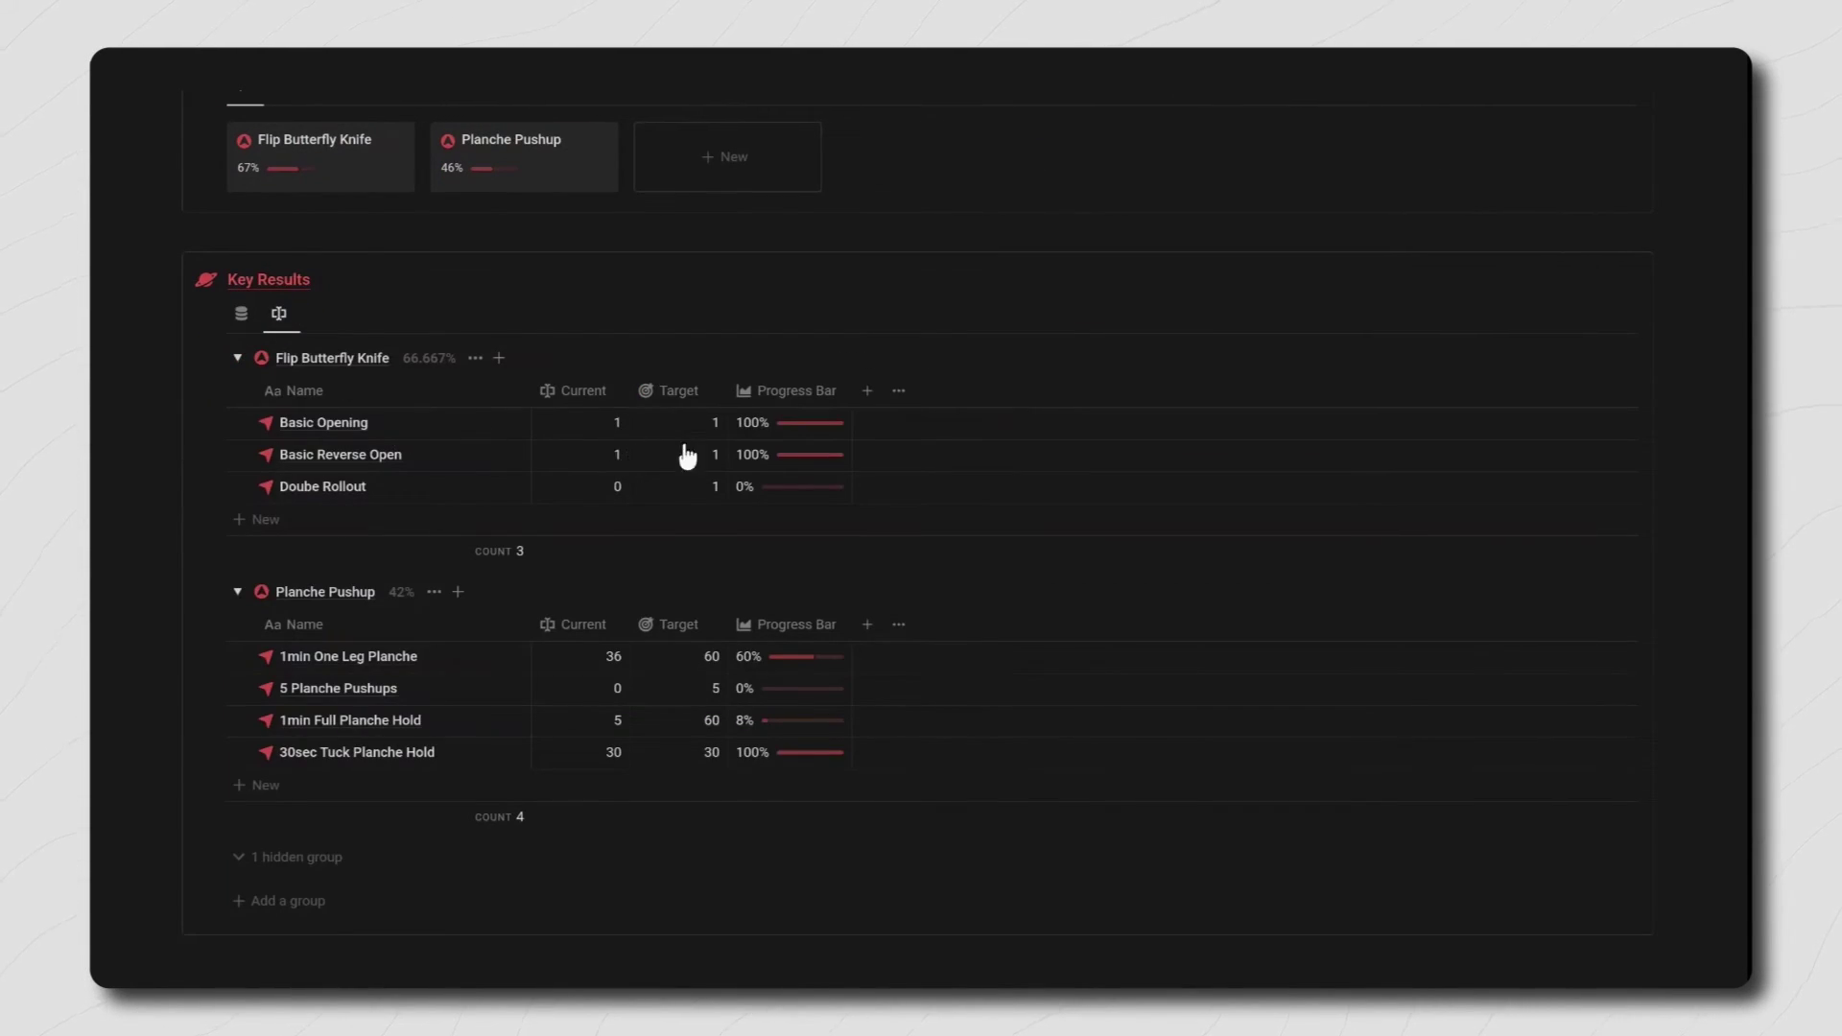
{"action": "scroll", "coordinate": [660, 731], "scroll_direction": "up", "scroll_amount": 8}
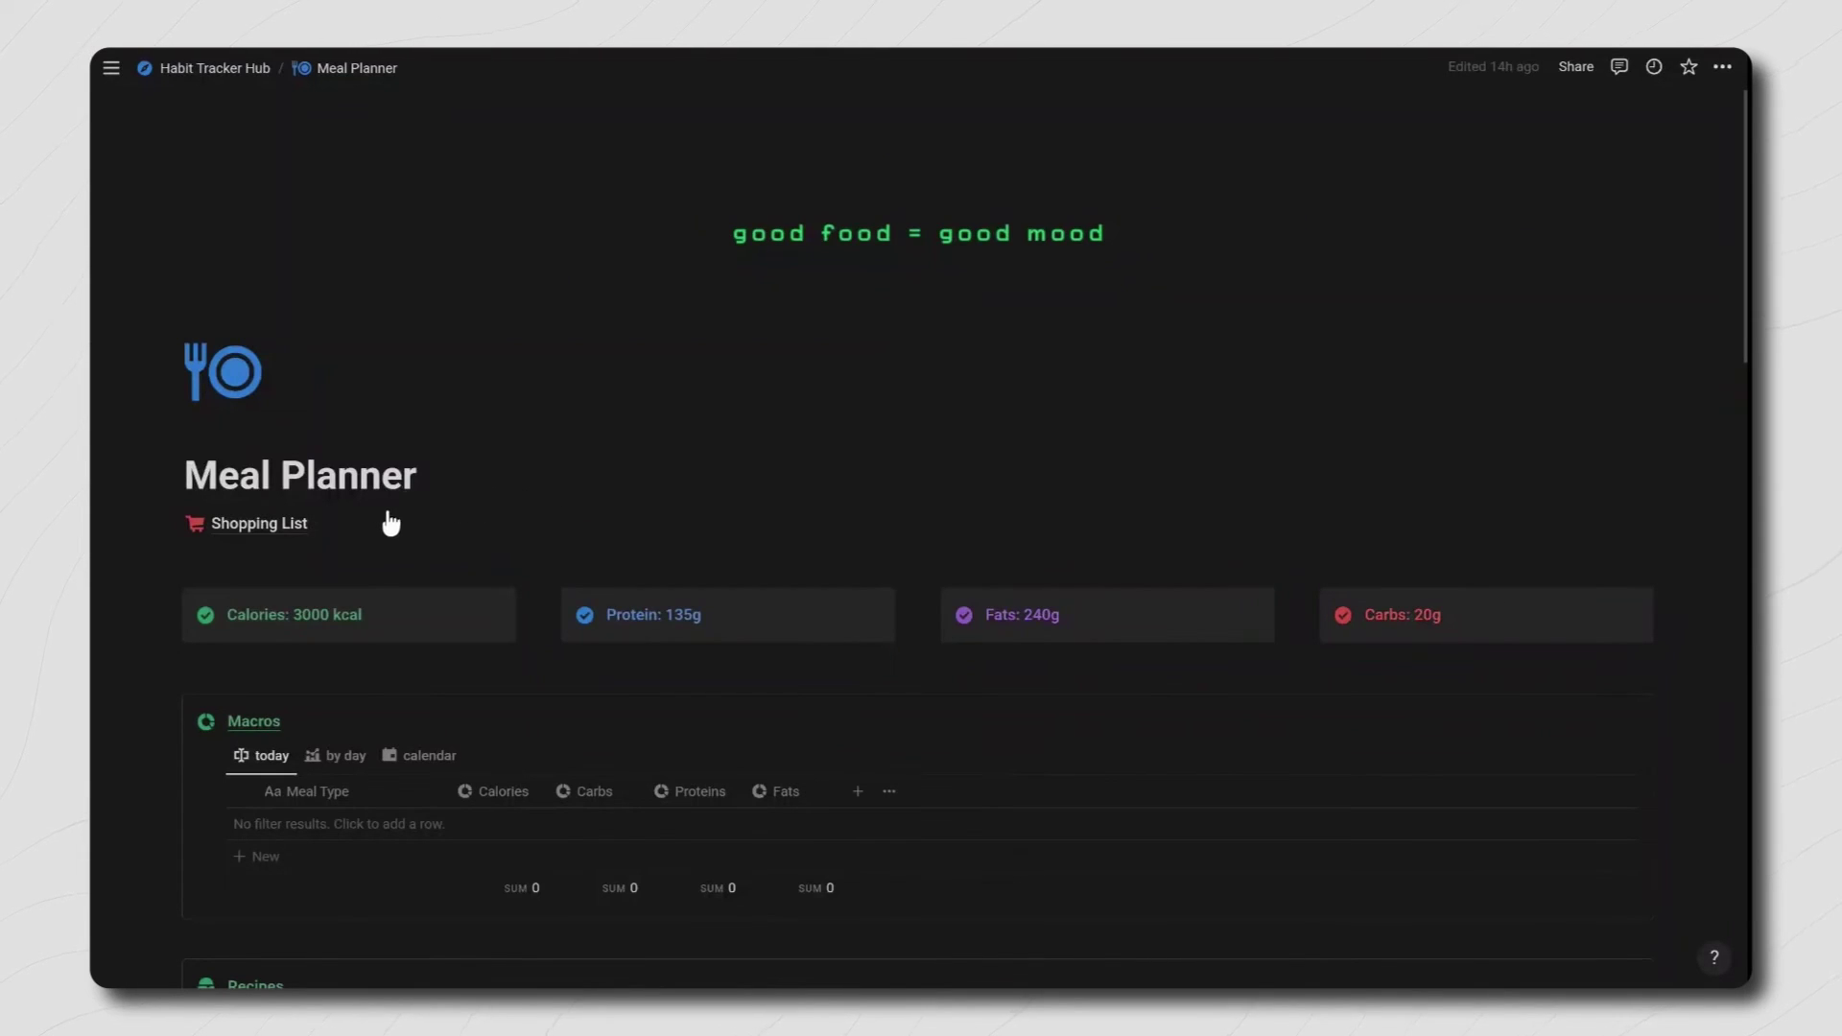
Step: Add two items to the Shopping List, tick the first one, and return to Meal Planner
{"action": "left_click", "coordinate": [391, 523]}
{"action": "left_click", "coordinate": [637, 378]}
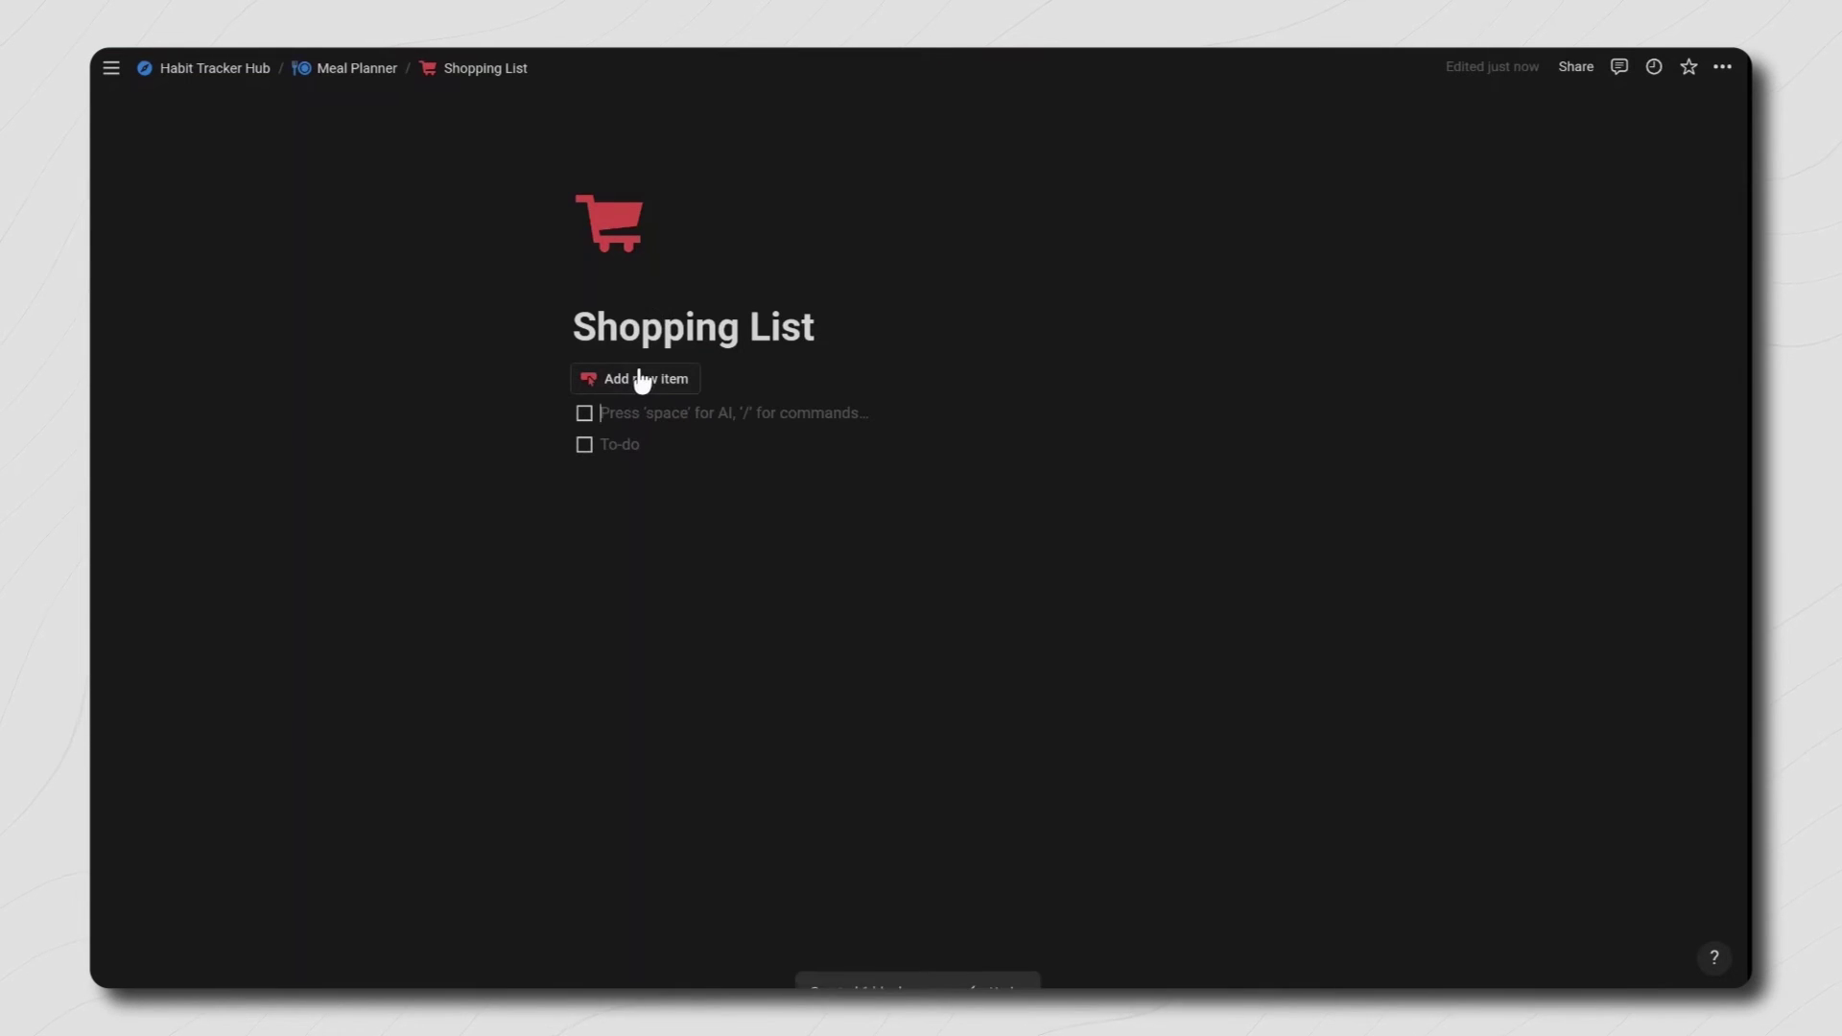
{"action": "left_click", "coordinate": [637, 378]}
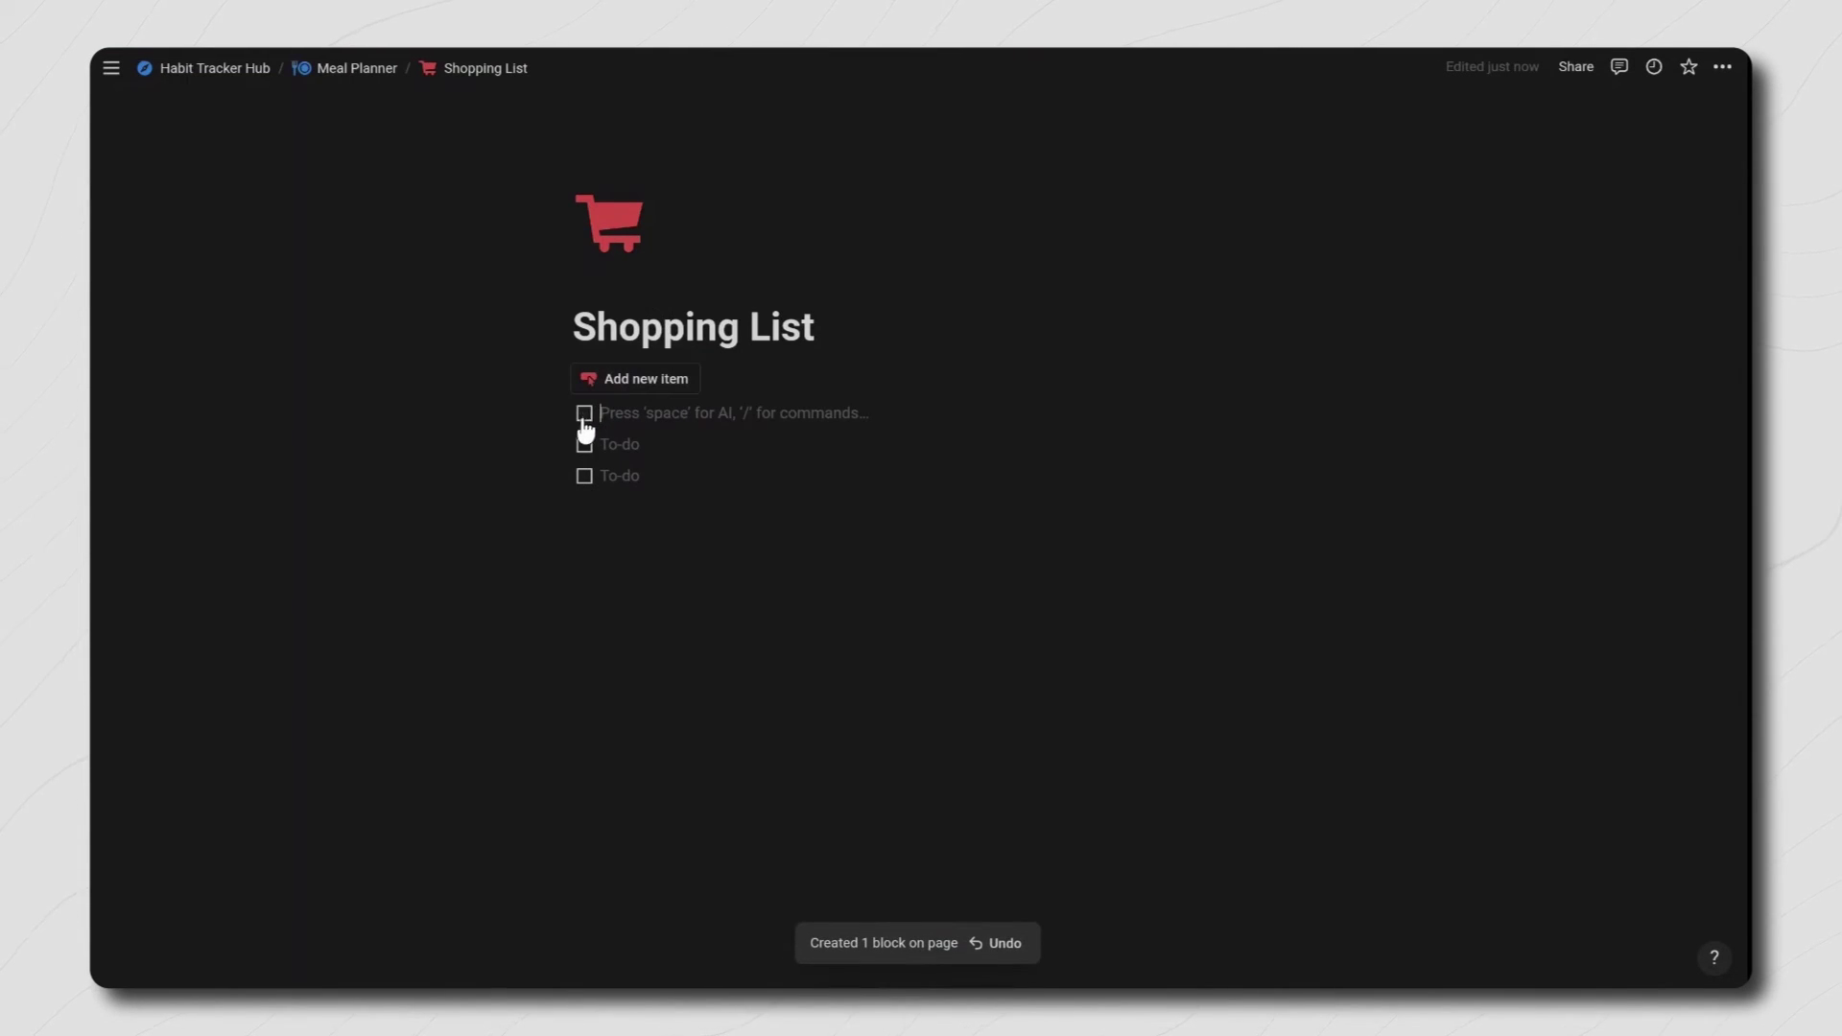
{"action": "left_click", "coordinate": [583, 413]}
{"action": "left_click", "coordinate": [370, 67]}
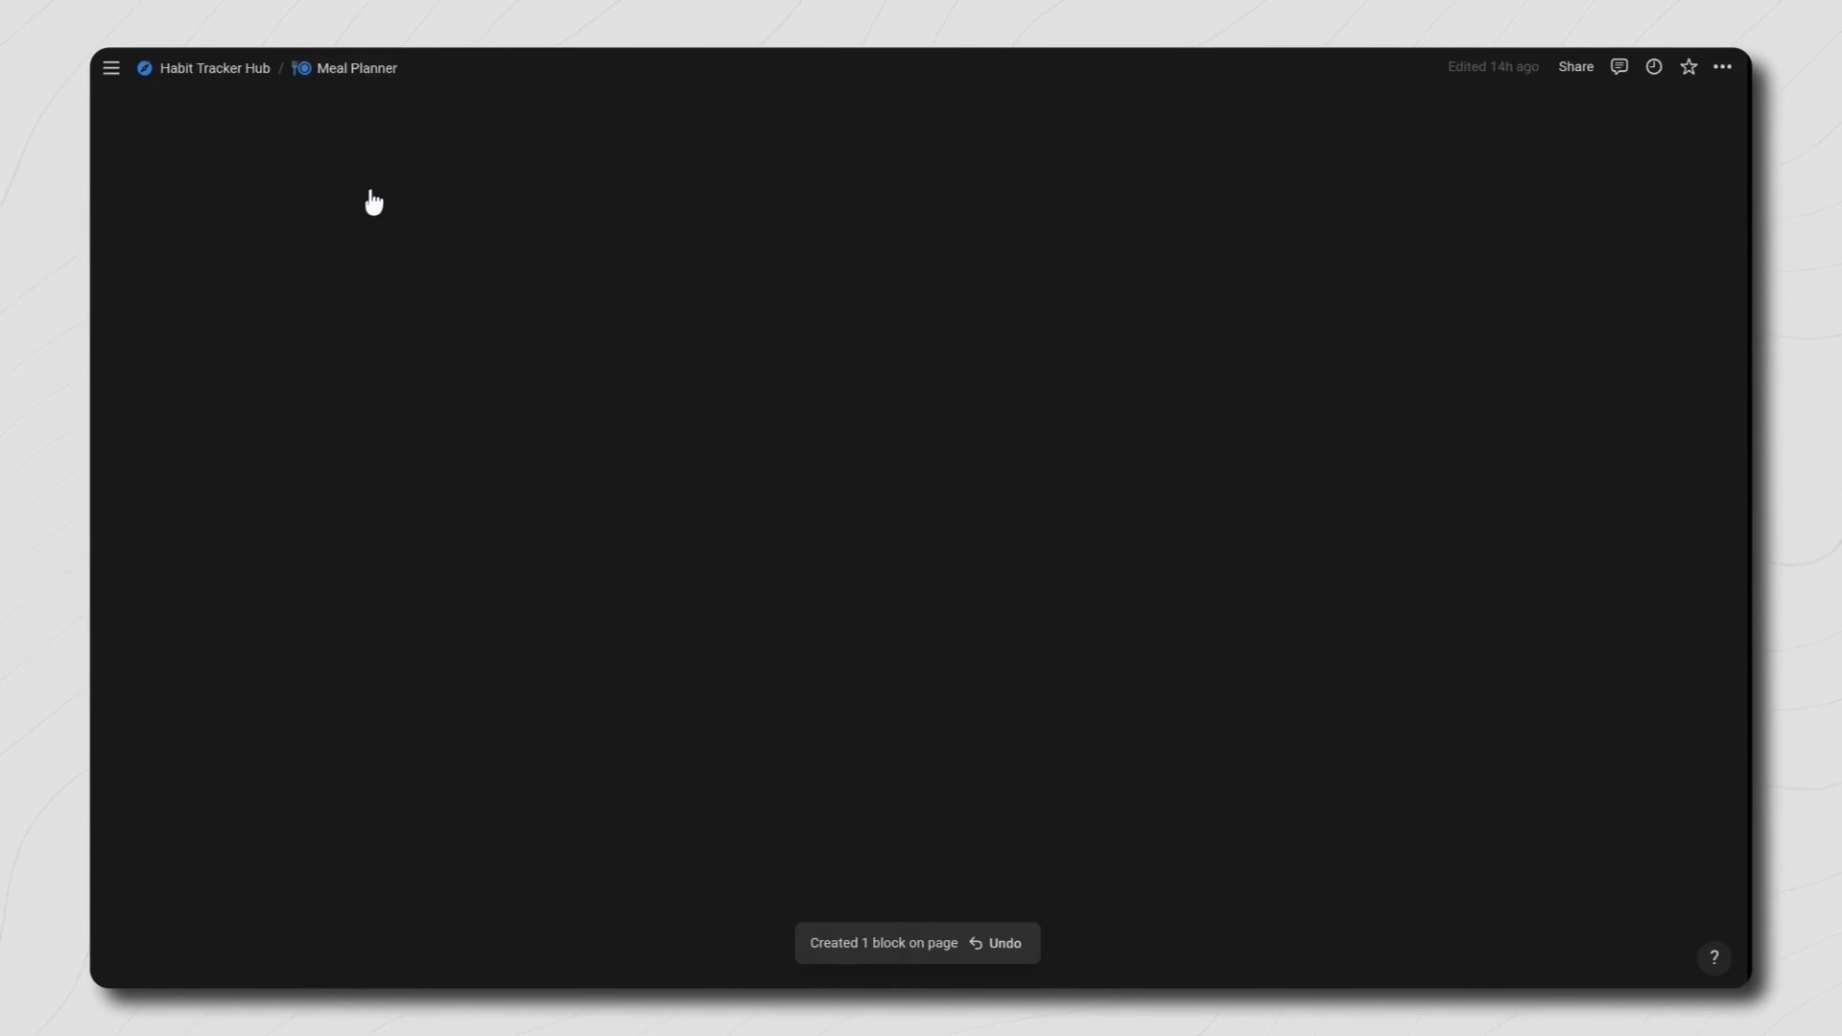
Step: Add a Breakfast row to today's Macros table
{"action": "scroll", "coordinate": [480, 601], "scroll_direction": "down", "scroll_amount": 2}
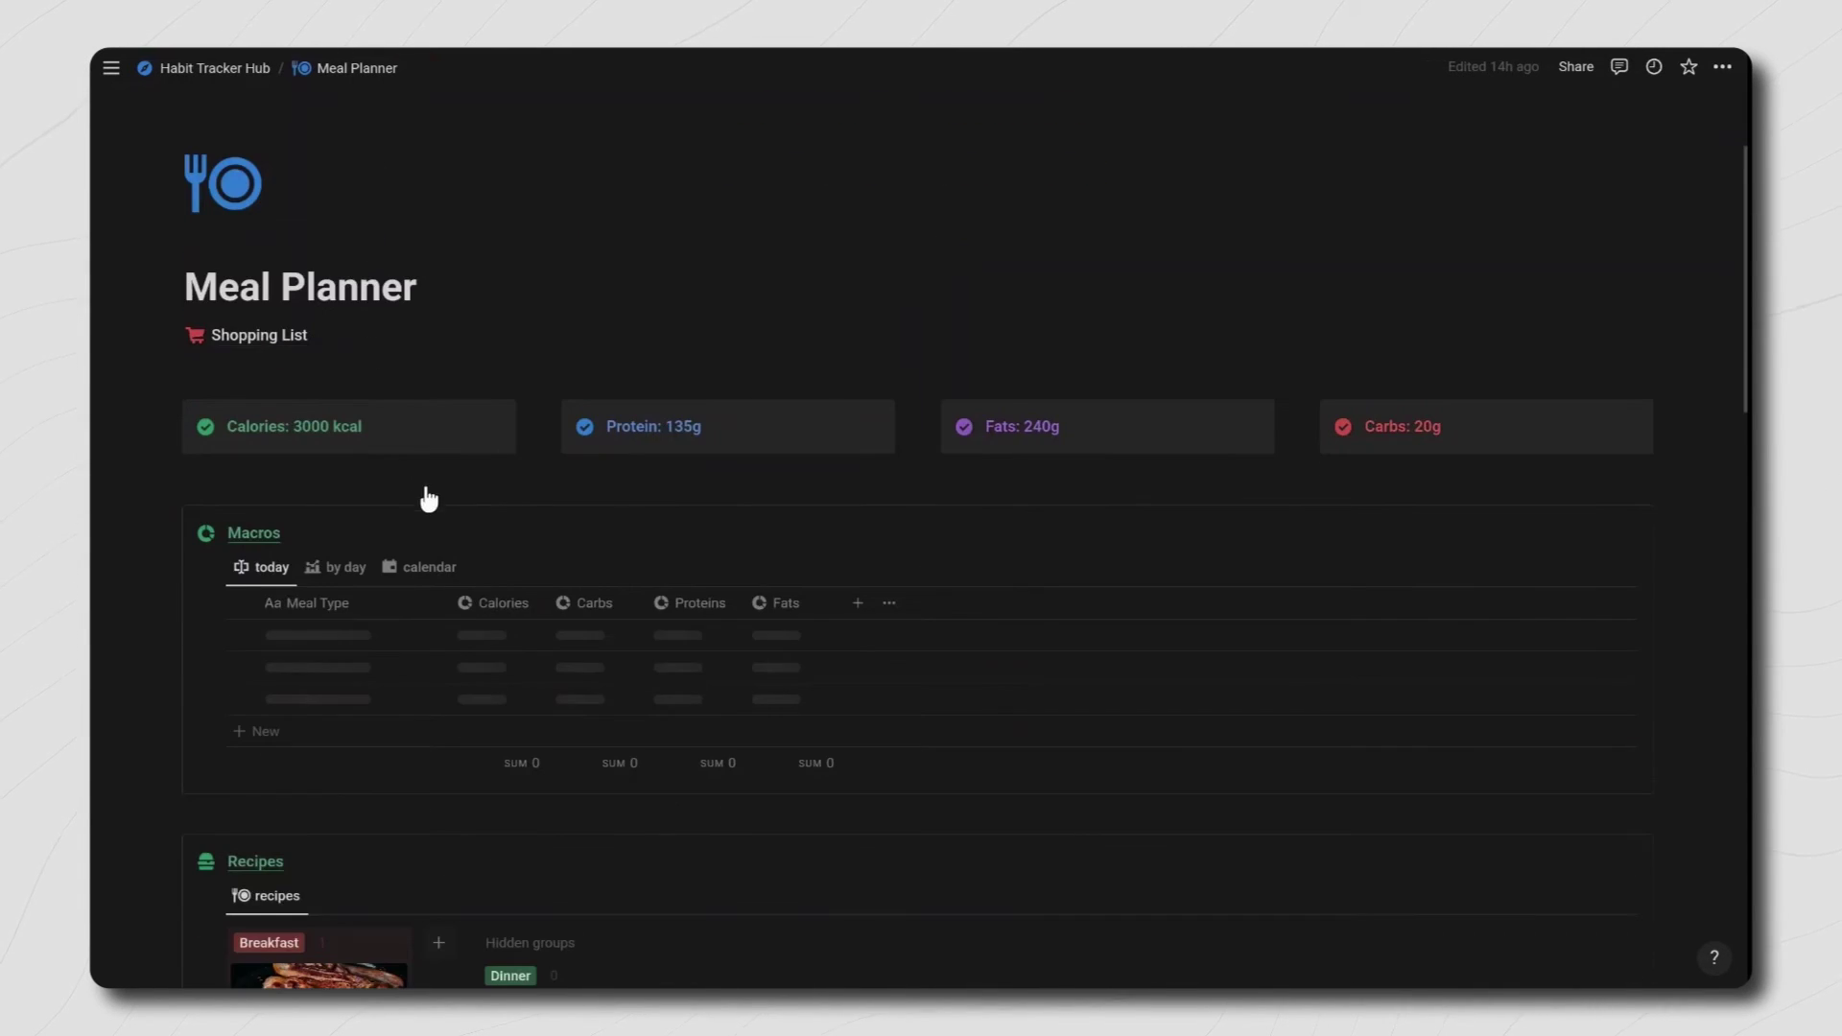
{"action": "double_click", "coordinate": [313, 433]}
{"action": "left_click", "coordinate": [1028, 426]}
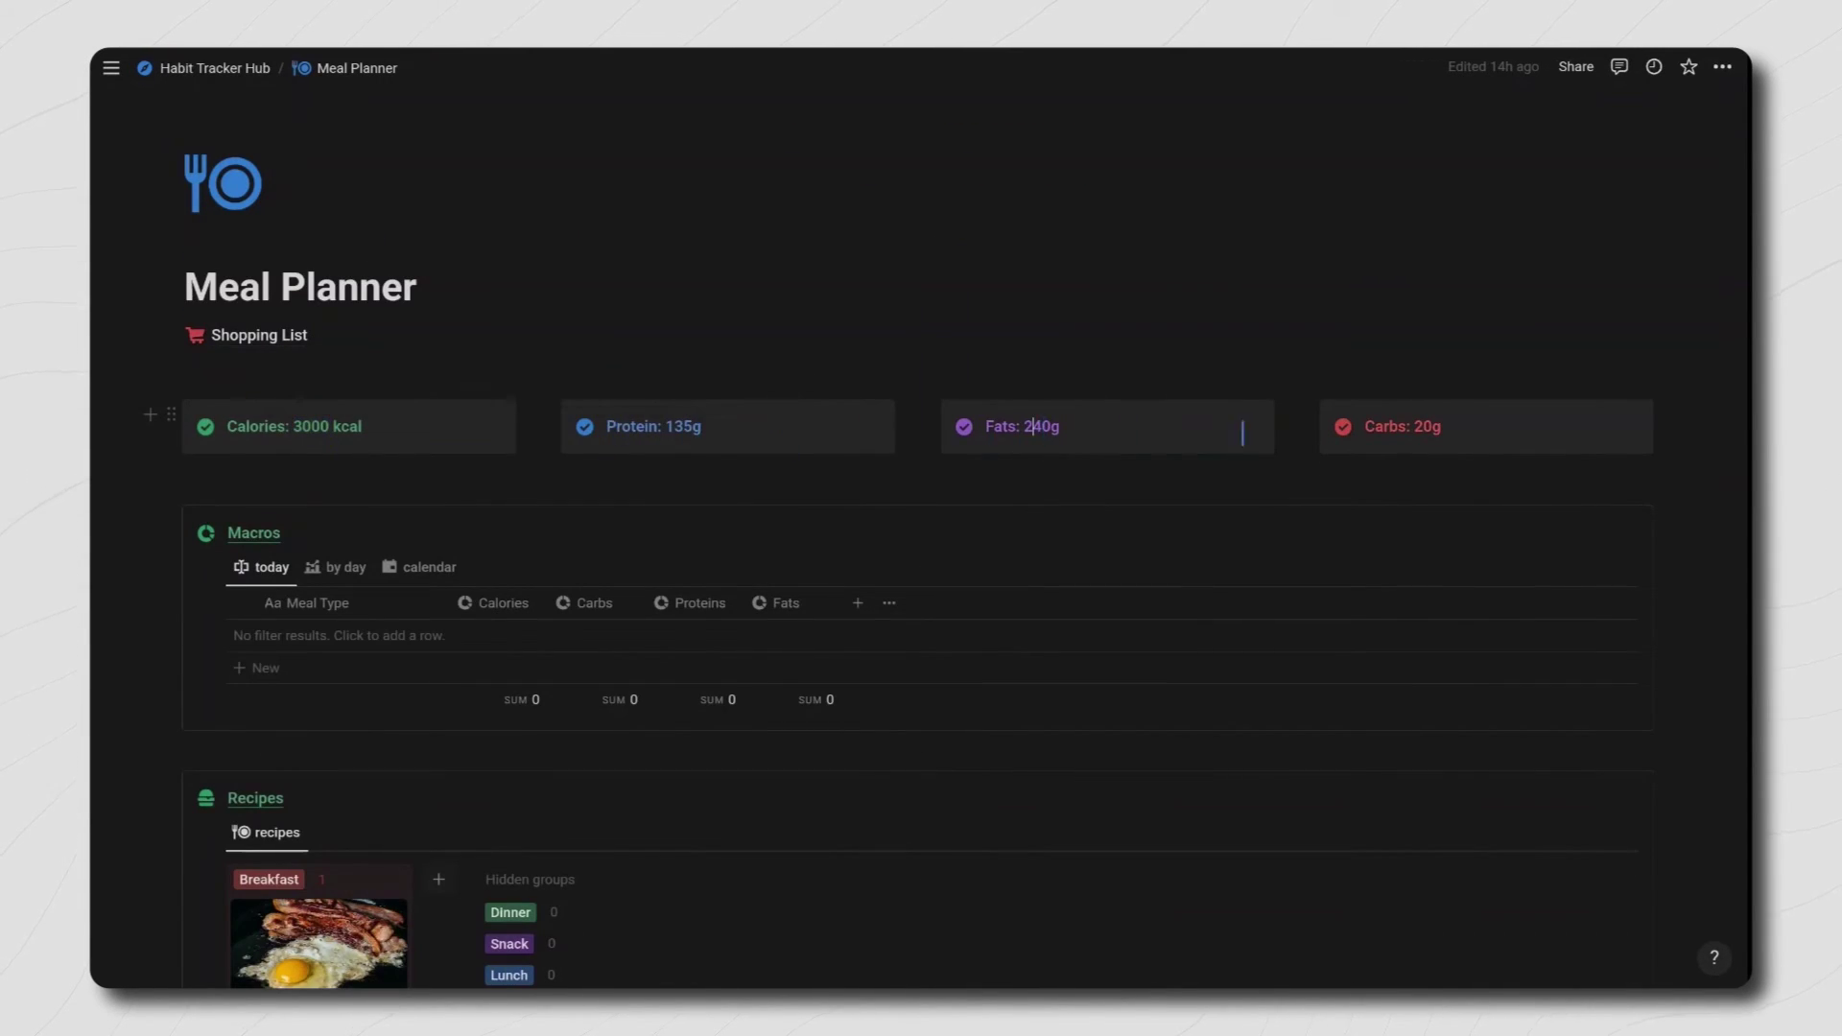
{"action": "scroll", "coordinate": [412, 654], "scroll_direction": "down", "scroll_amount": 1}
{"action": "left_click", "coordinate": [350, 526]}
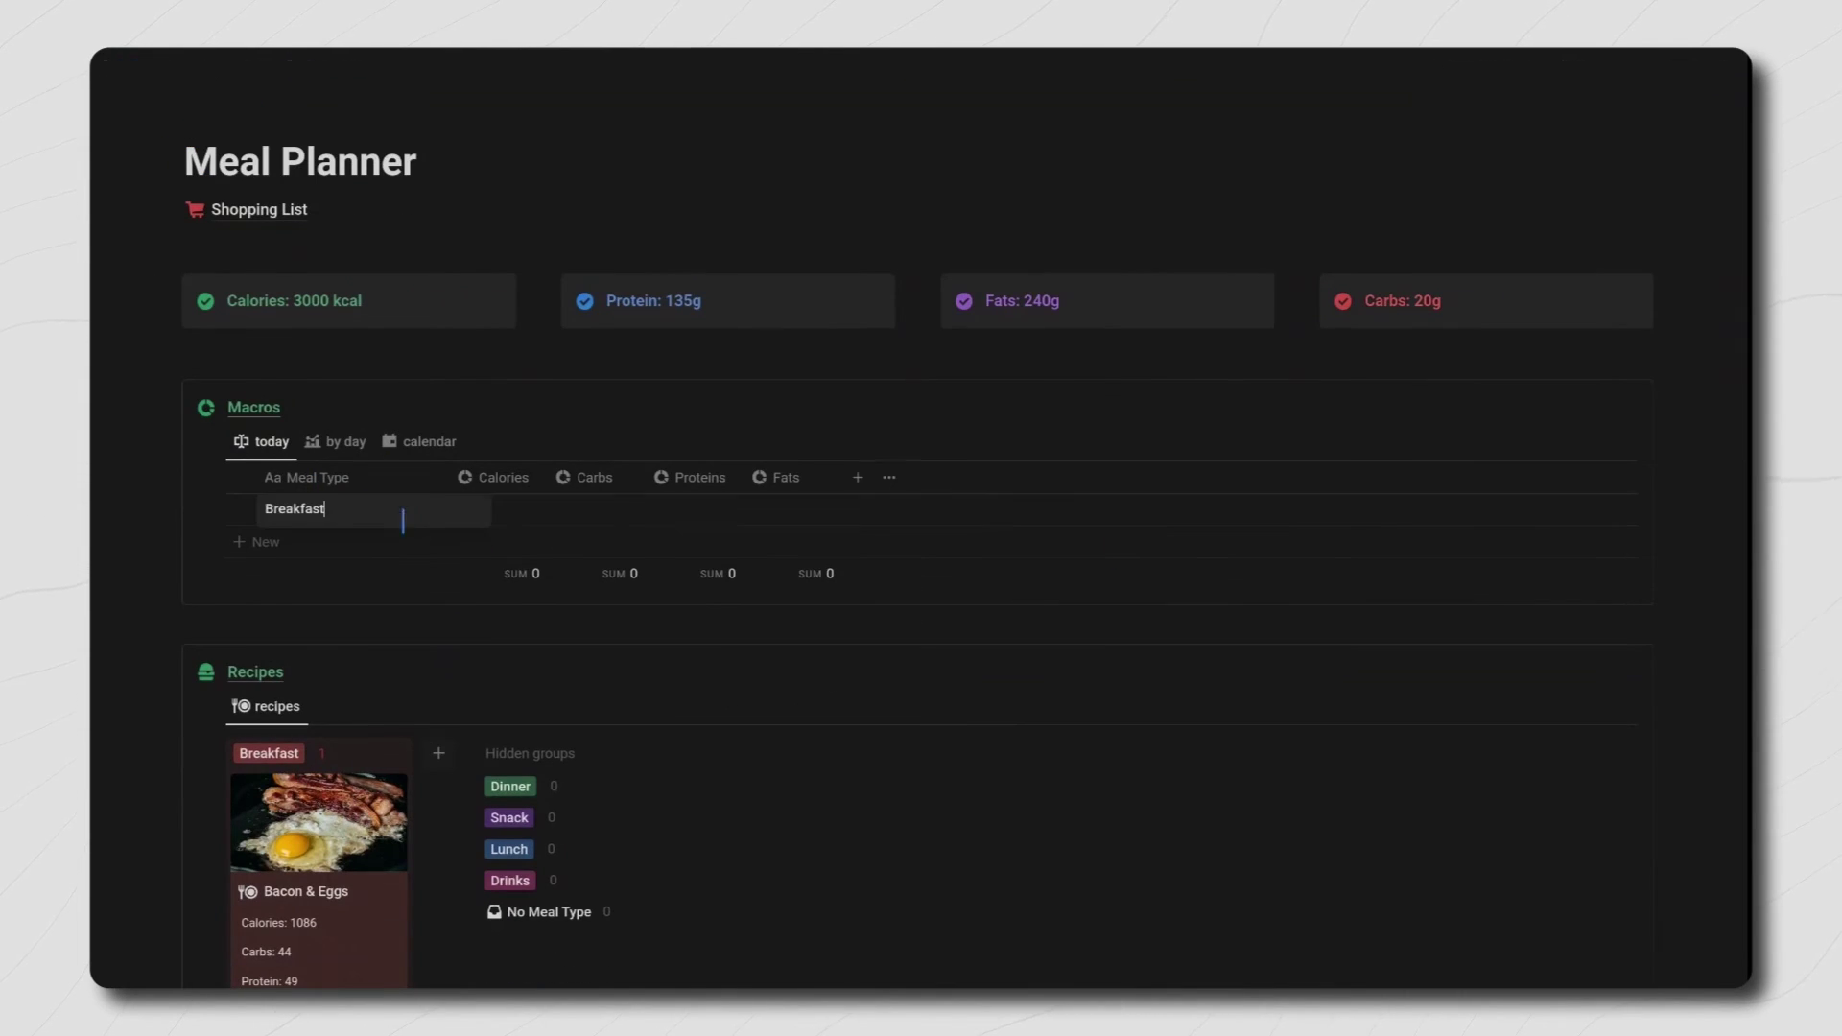
{"action": "key", "text": "Escape"}
Step: Collapse the Meat, Fruit and Dairy groups in the Ingredients gallery
{"action": "scroll", "coordinate": [487, 619], "scroll_direction": "down", "scroll_amount": 2}
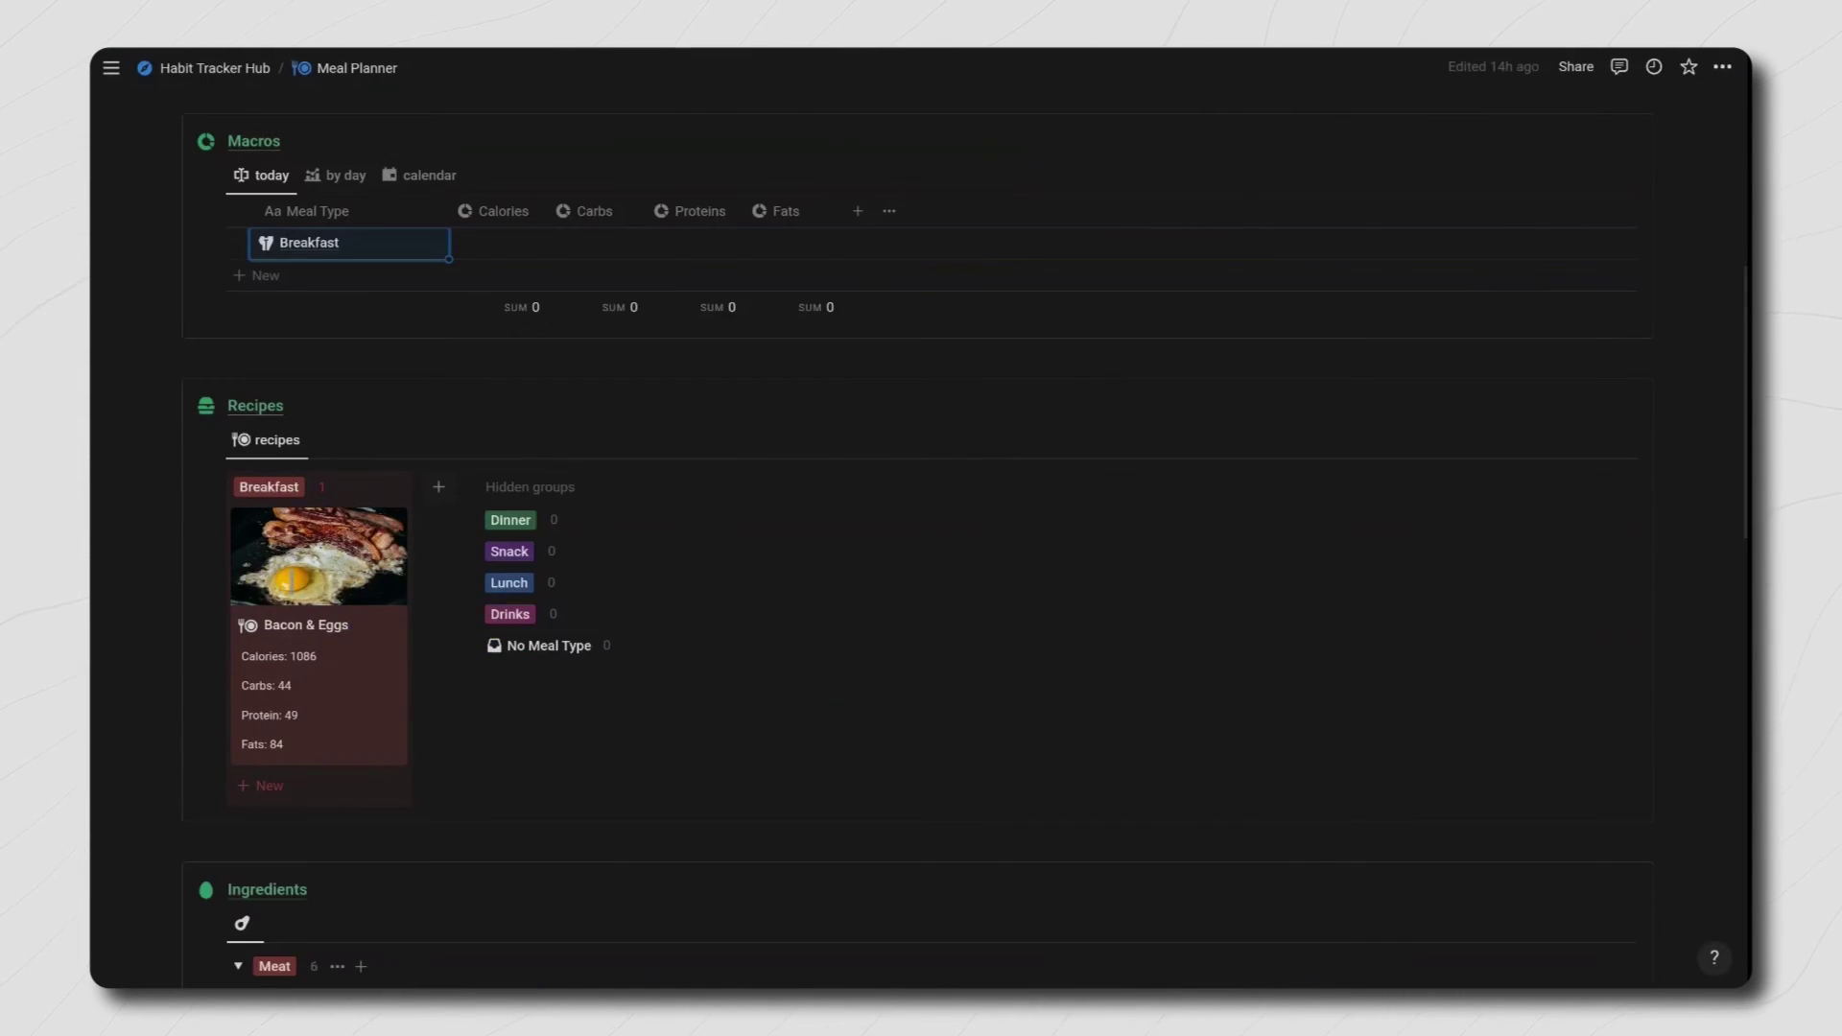
{"action": "scroll", "coordinate": [417, 323], "scroll_direction": "down", "scroll_amount": 5}
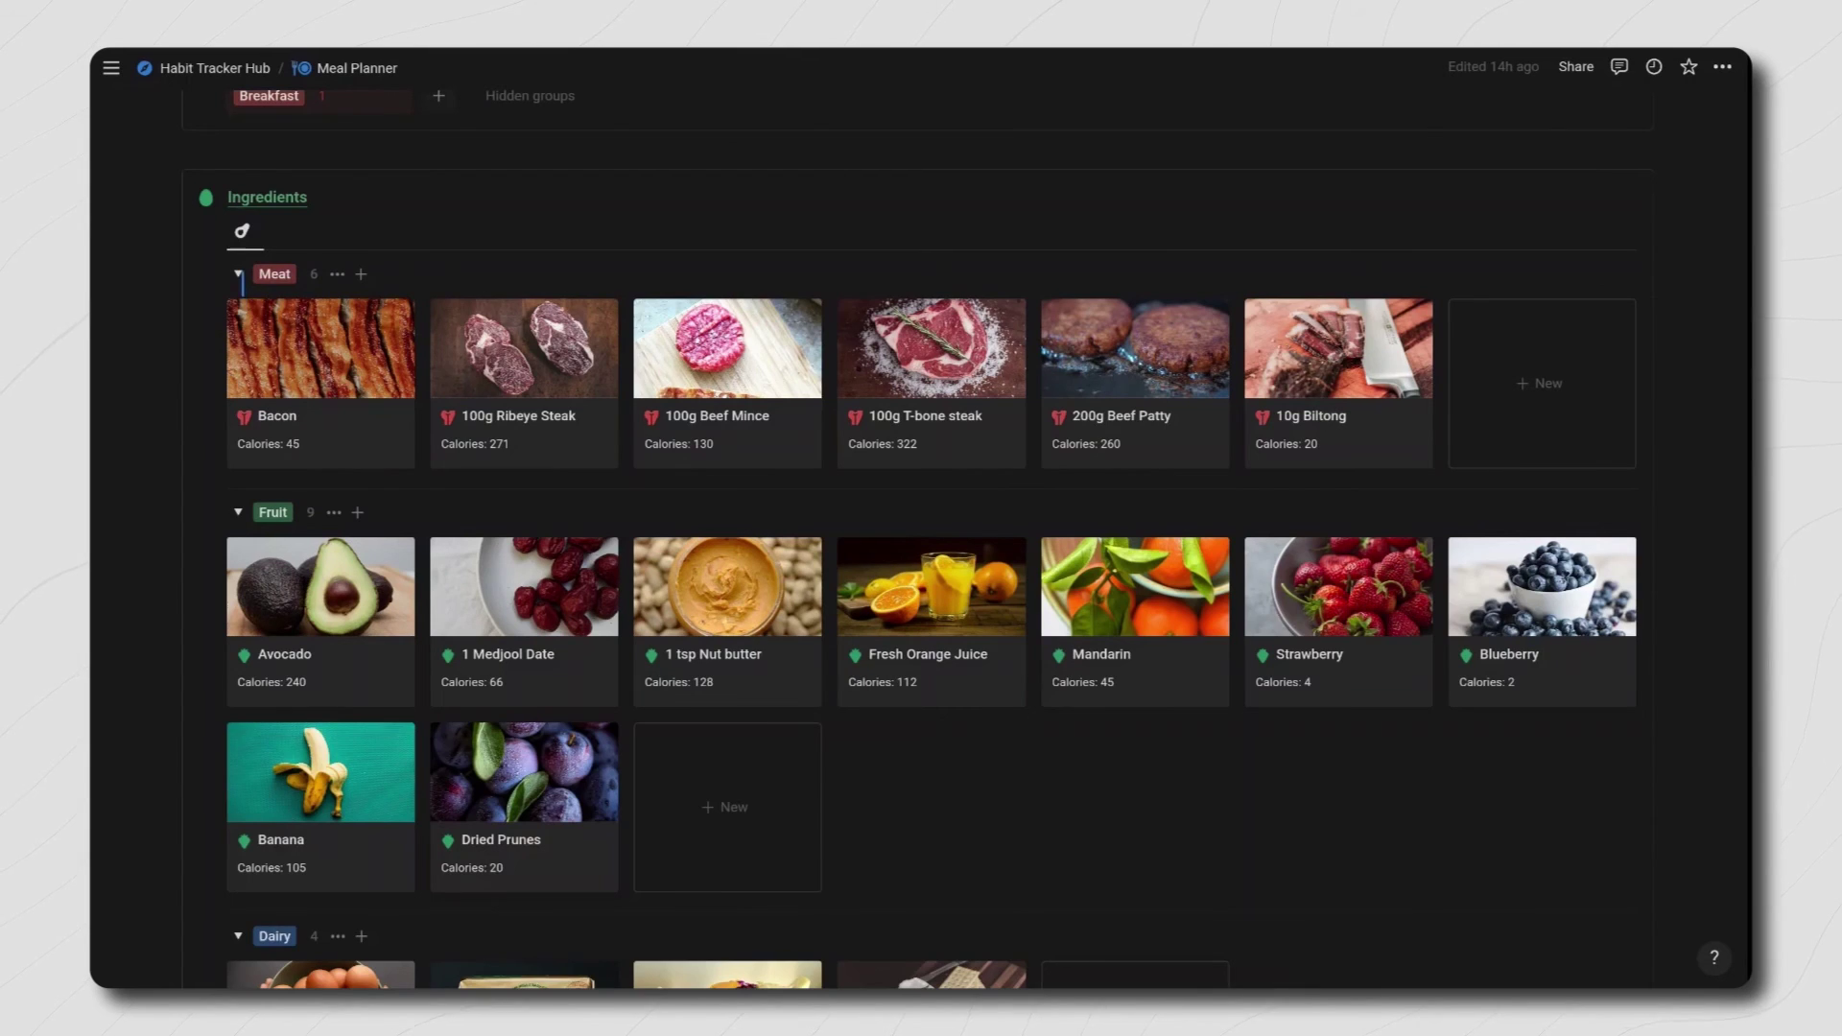
{"action": "left_click", "coordinate": [238, 275]}
{"action": "left_click", "coordinate": [238, 318]}
{"action": "left_click", "coordinate": [238, 371]}
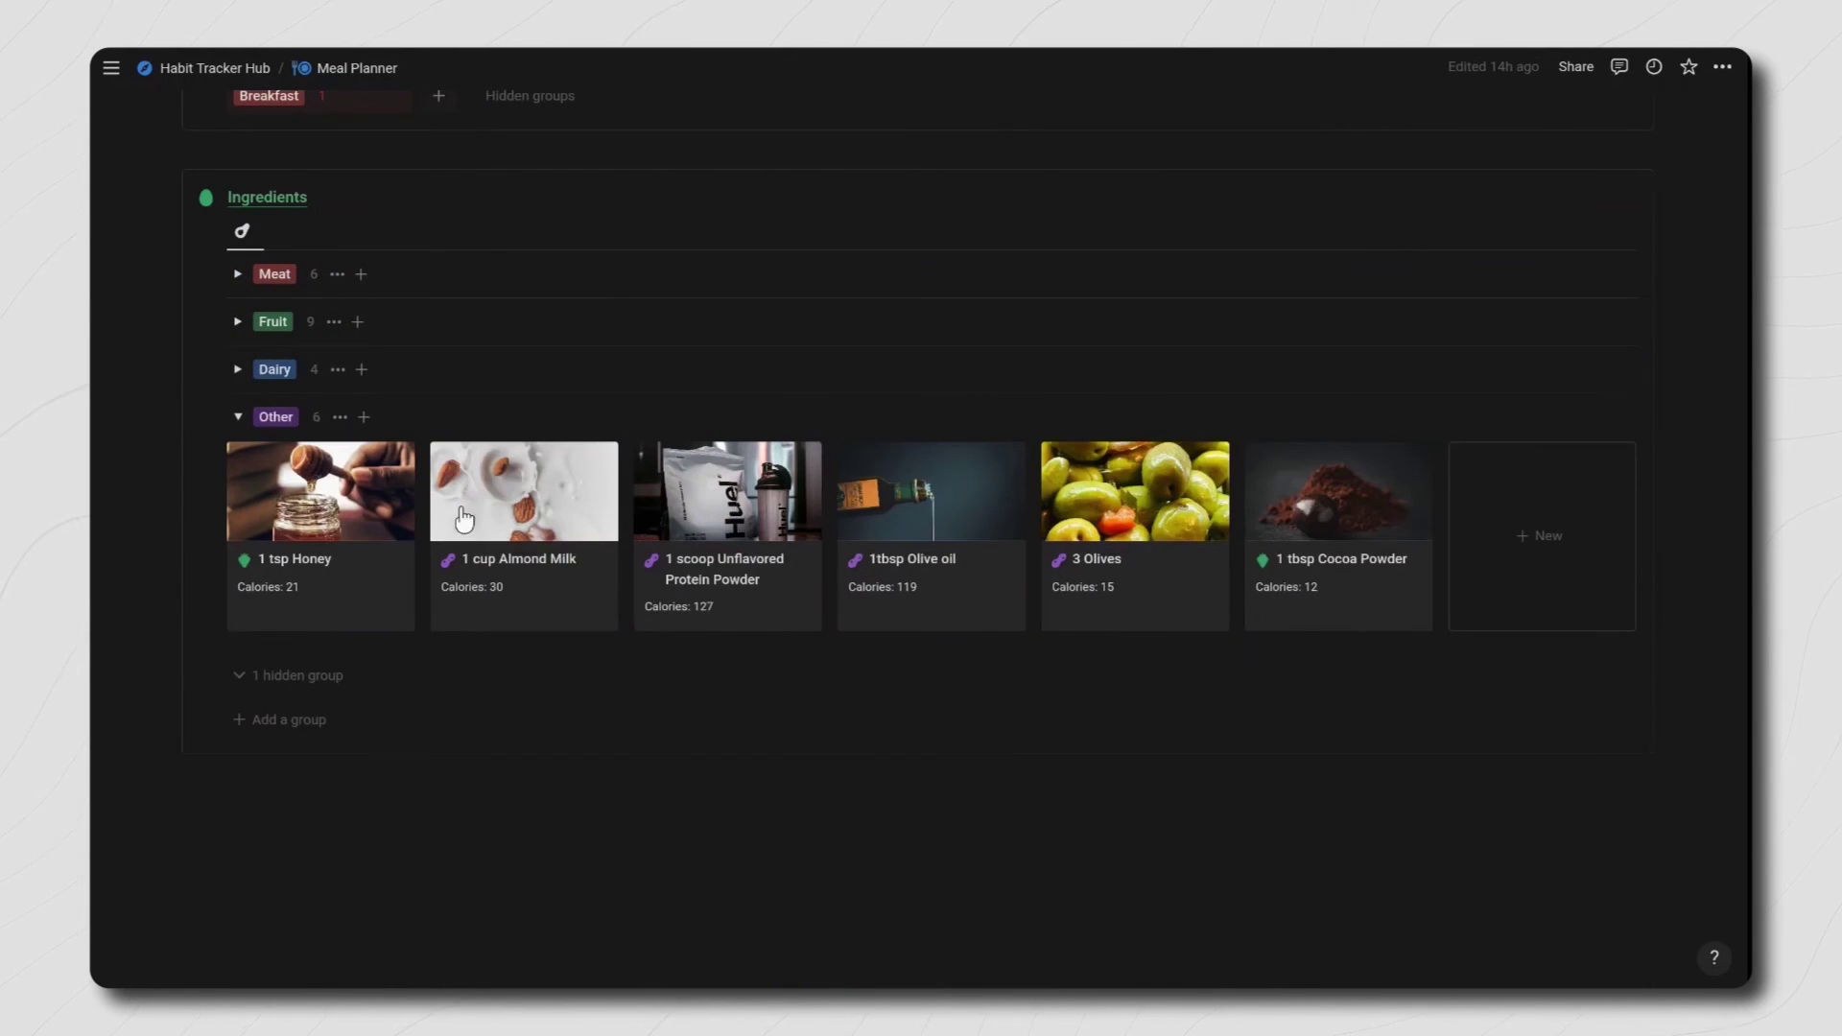
Step: Preview the 1 tsp Honey ingredient and the Bacon & Eggs recipe, then close both
{"action": "left_click", "coordinate": [365, 570]}
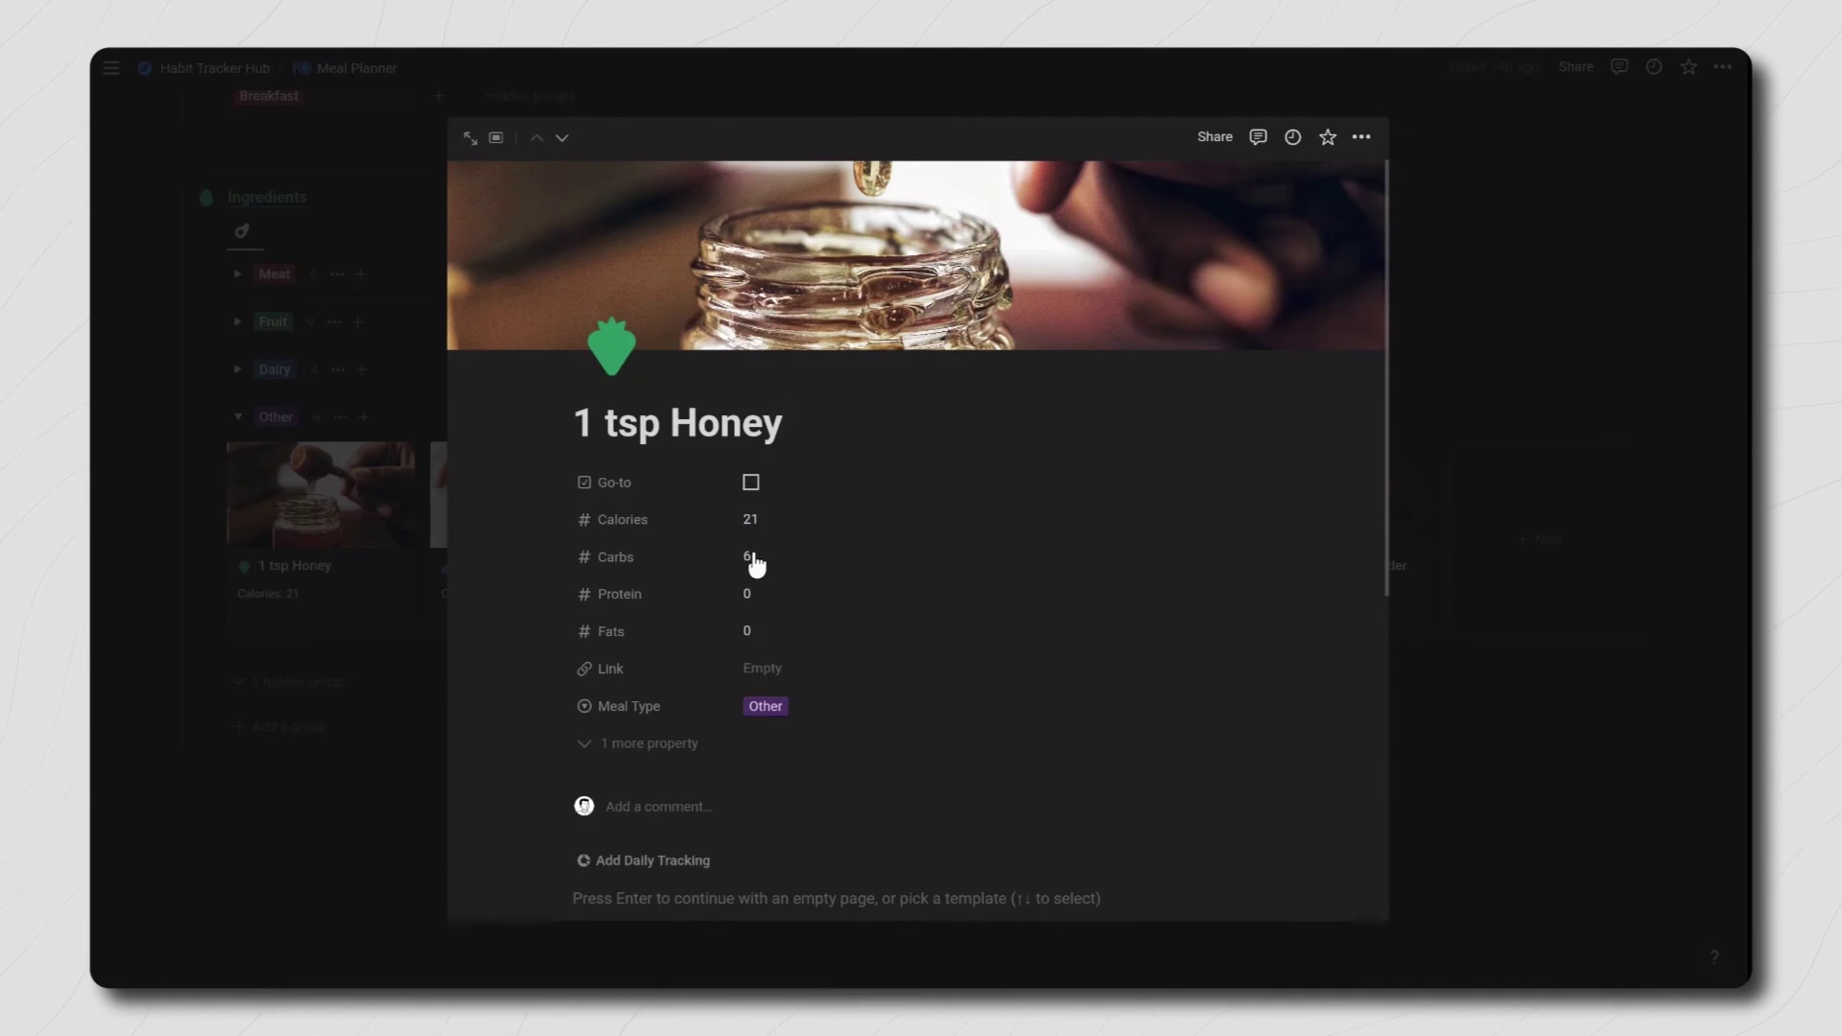
{"action": "left_click", "coordinate": [441, 518]}
{"action": "scroll", "coordinate": [242, 427], "scroll_direction": "up", "scroll_amount": 5}
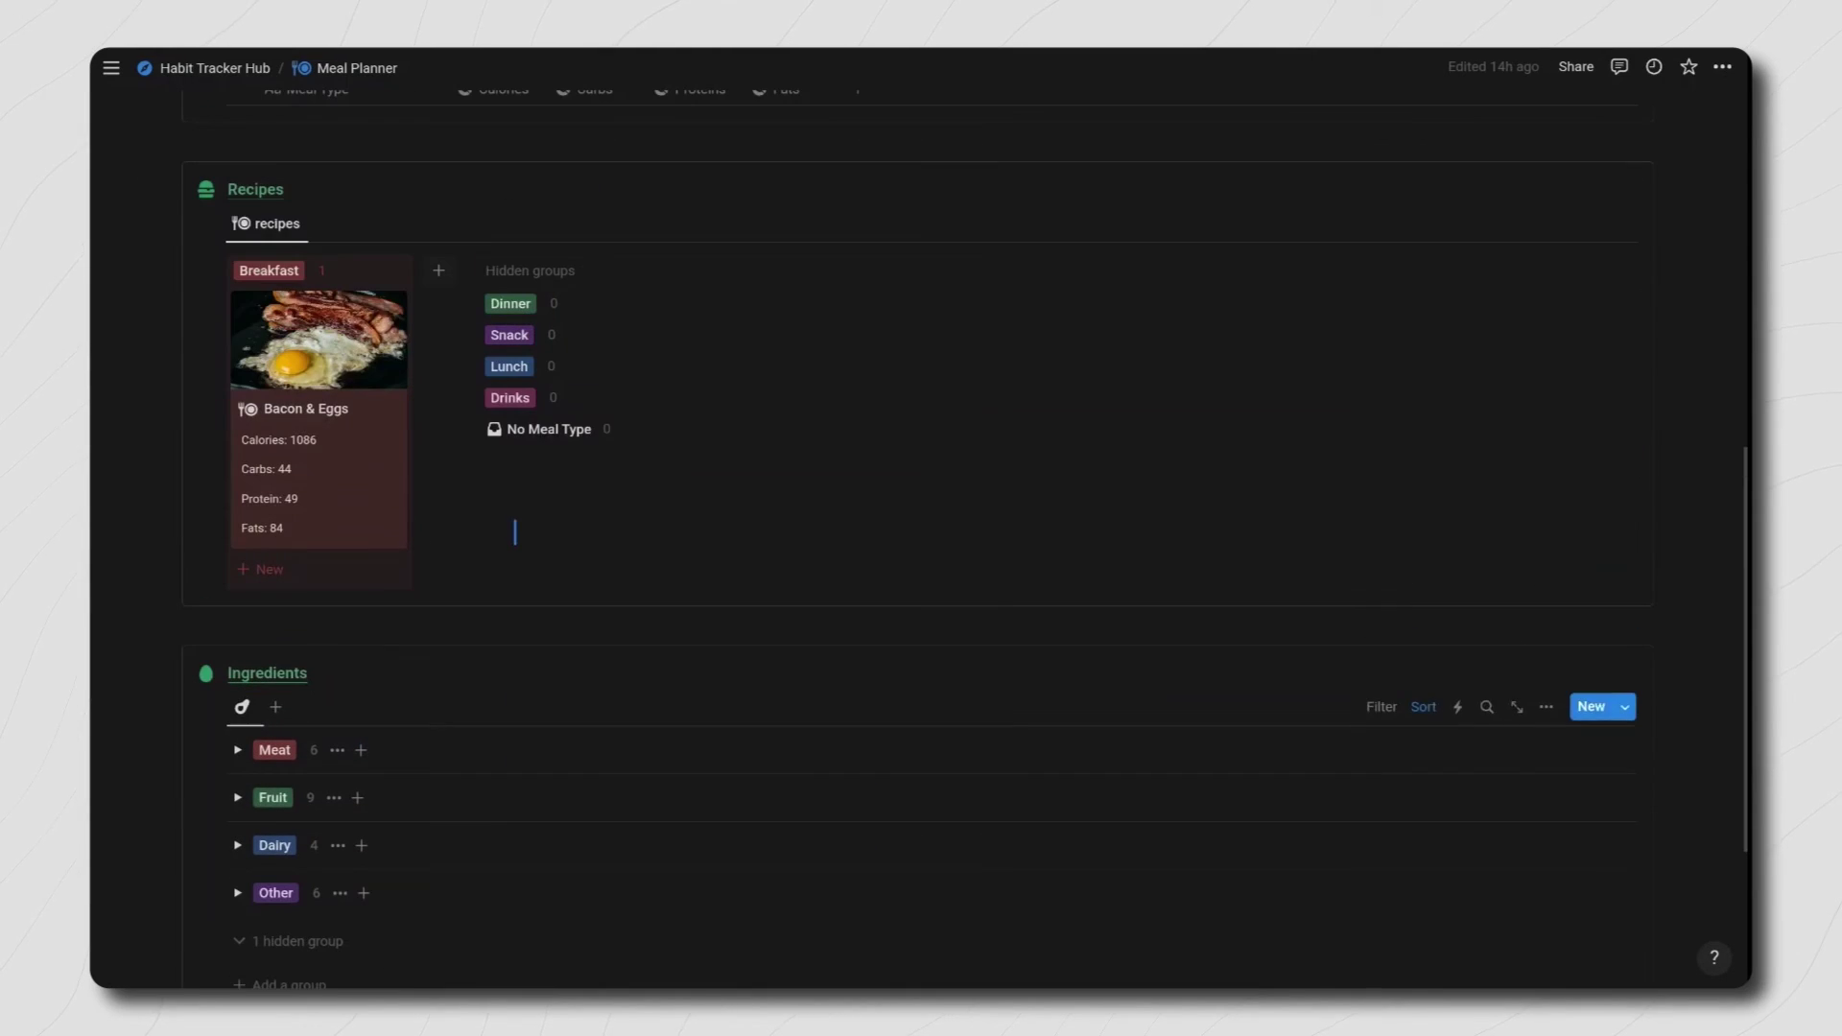
{"action": "left_click", "coordinate": [355, 388]}
{"action": "scroll", "coordinate": [1199, 537], "scroll_direction": "down", "scroll_amount": 3}
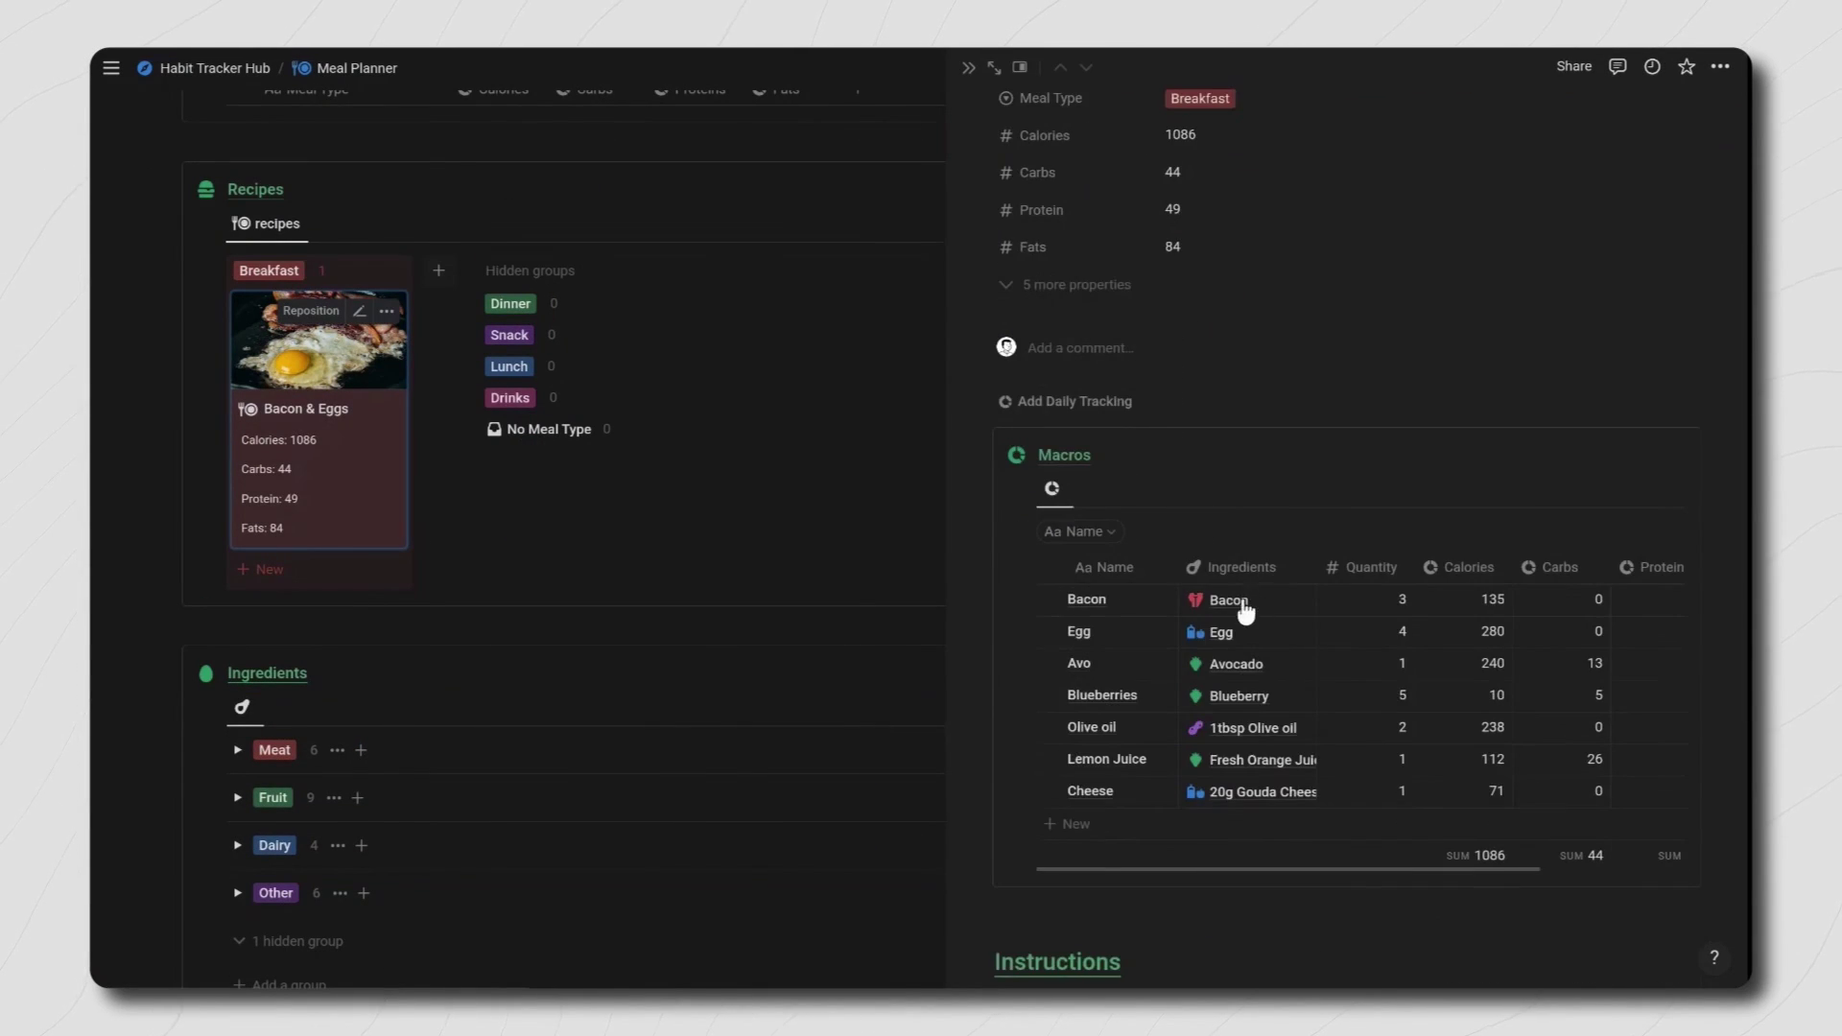
{"action": "scroll", "coordinate": [1537, 793], "scroll_direction": "right", "scroll_amount": 3}
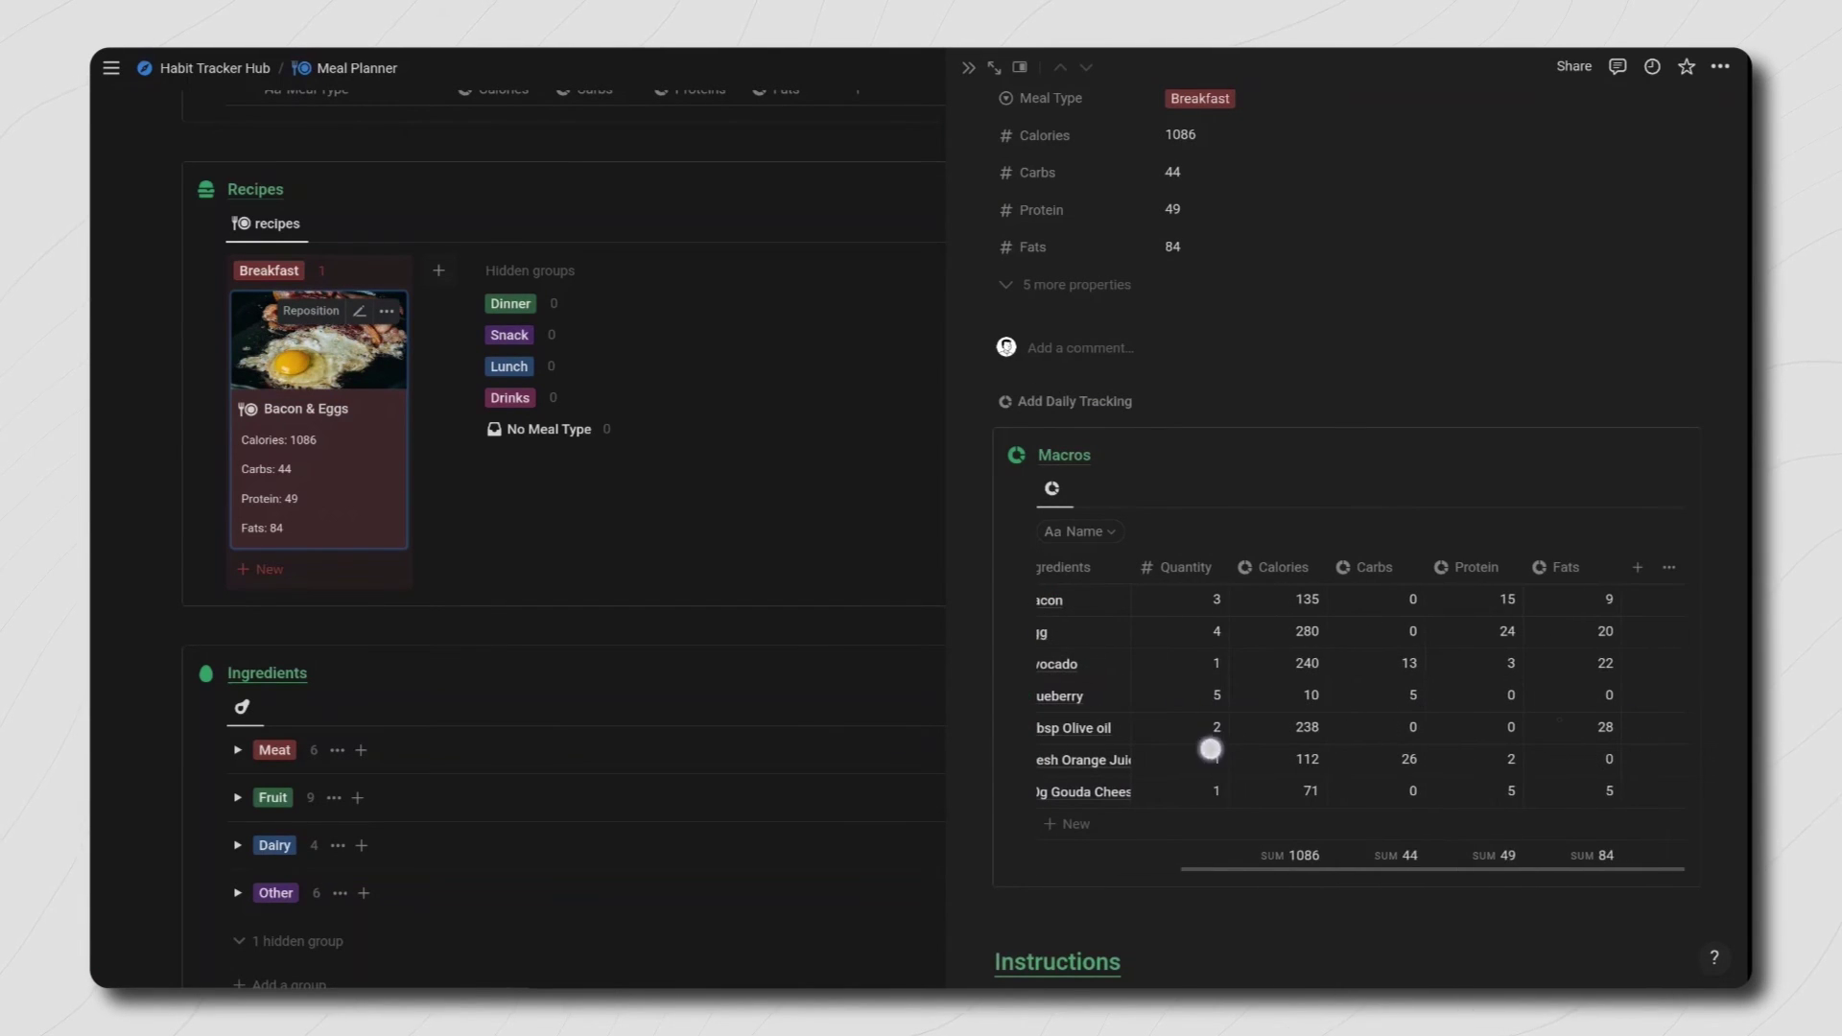
{"action": "scroll", "coordinate": [1205, 279], "scroll_direction": "up", "scroll_amount": 1}
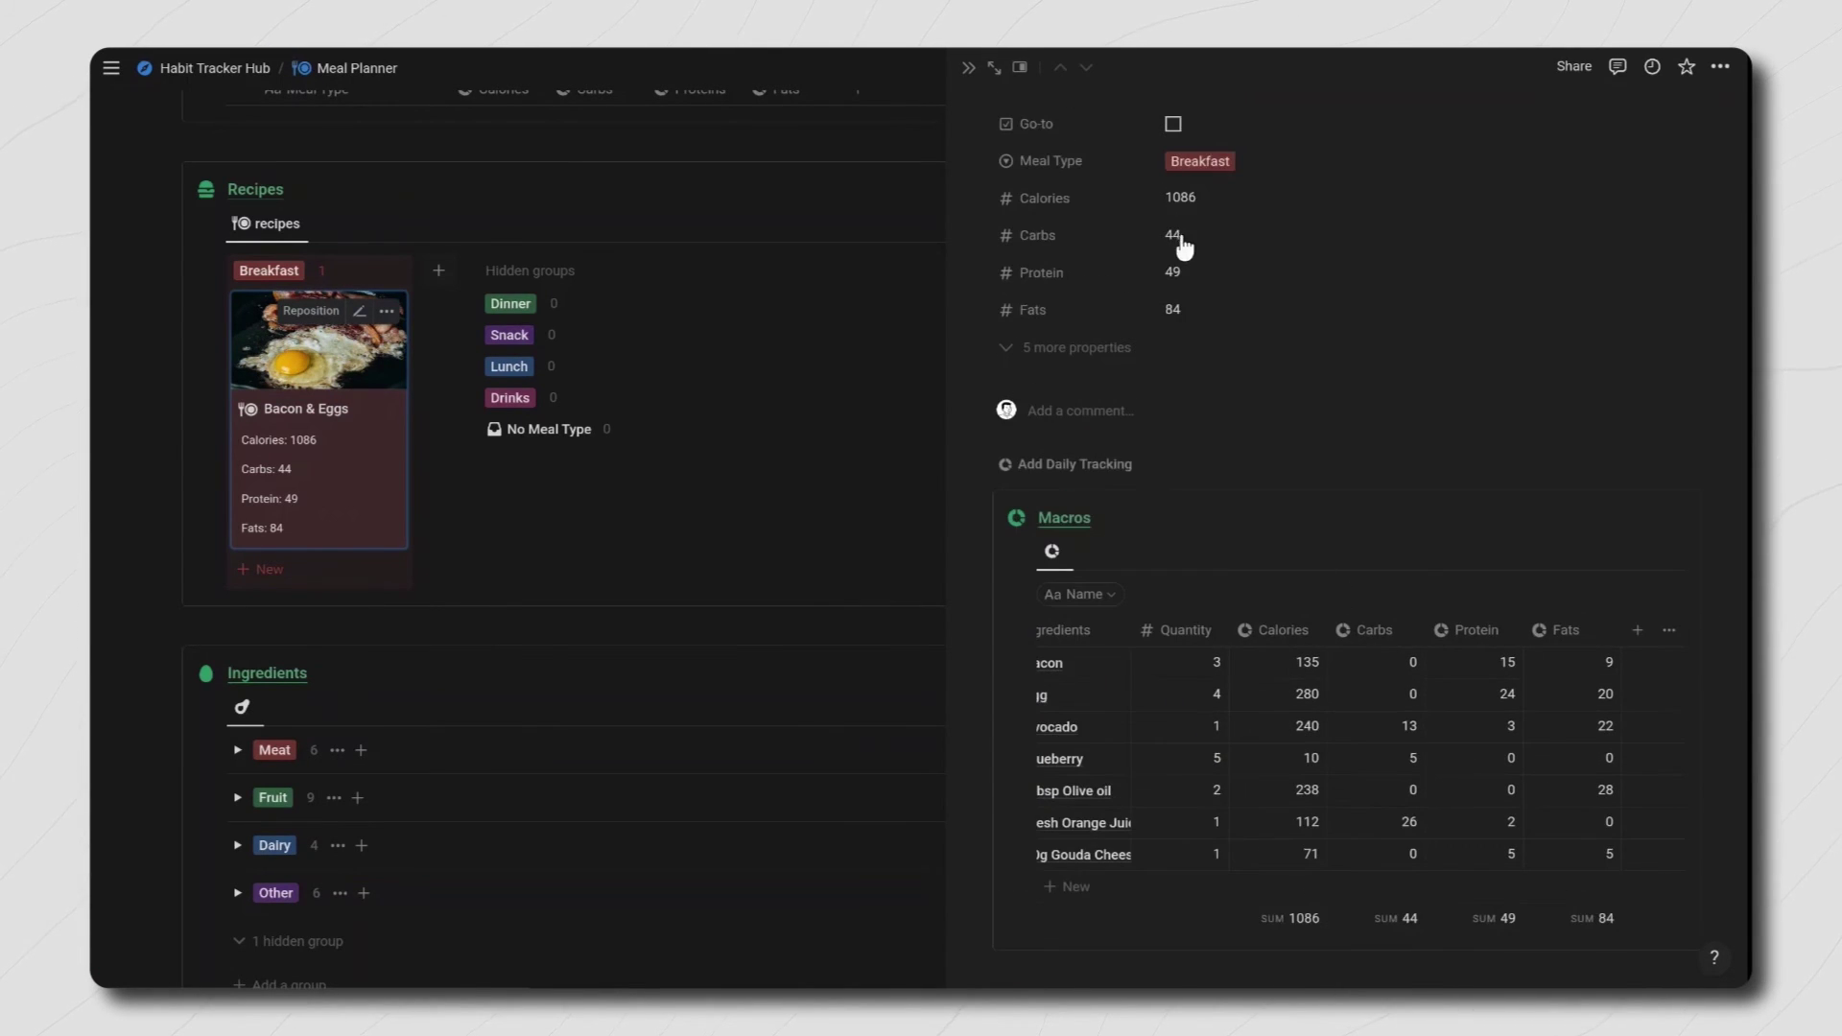
{"action": "scroll", "coordinate": [1105, 724], "scroll_direction": "down", "scroll_amount": 5}
{"action": "left_click", "coordinate": [950, 101]}
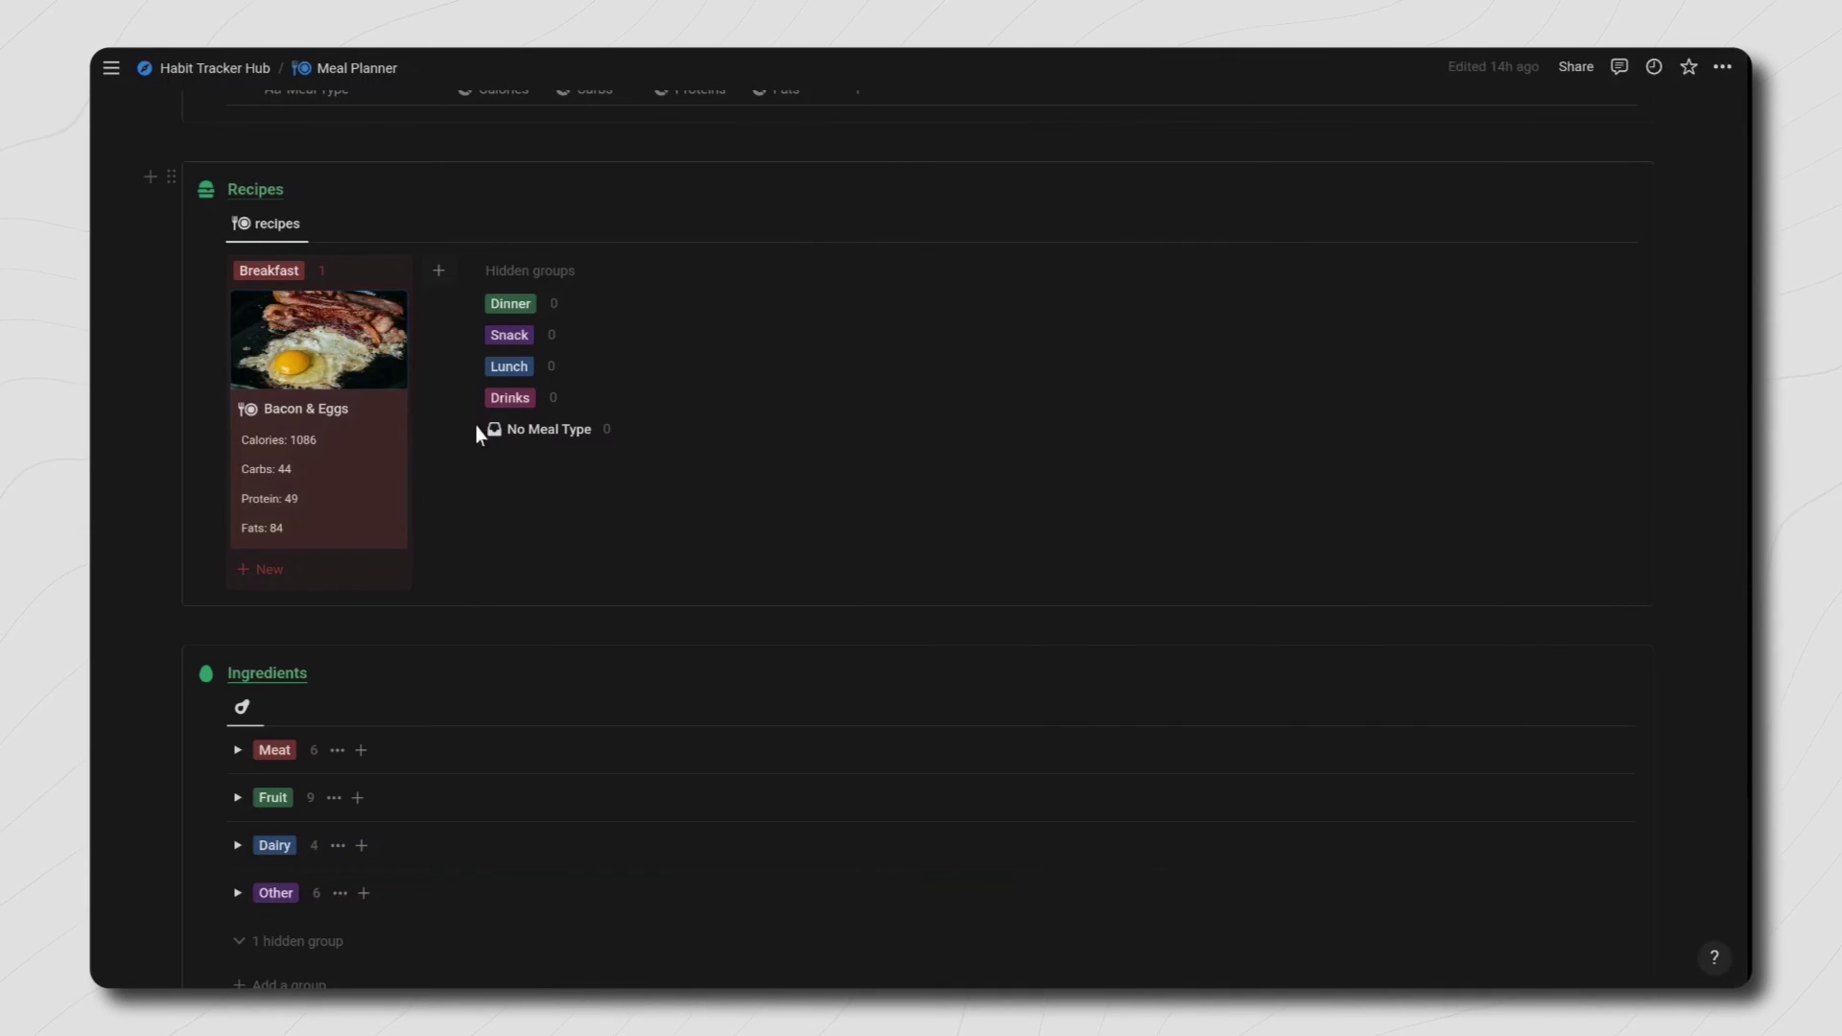
{"action": "scroll", "coordinate": [475, 426], "scroll_direction": "up", "scroll_amount": 5}
Step: In the Breakfast entry, link Bacon as the first ingredient with quantity 135
{"action": "left_click", "coordinate": [420, 540]}
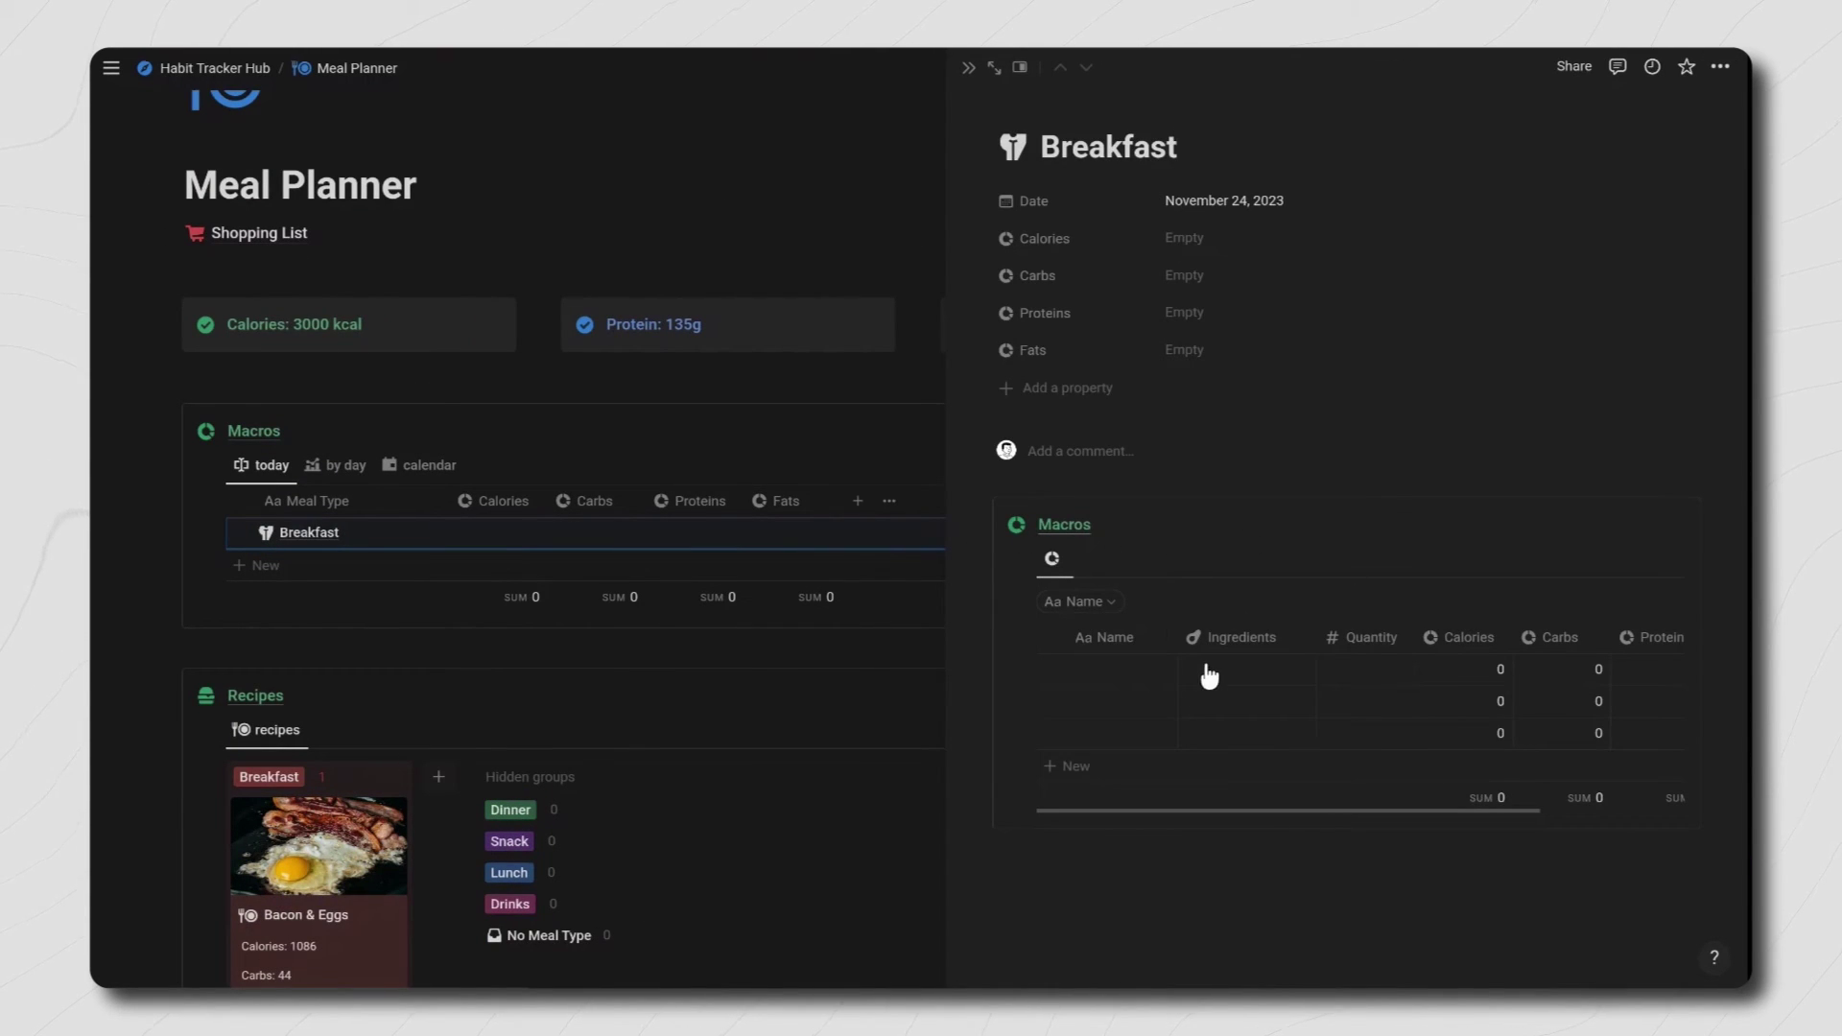
{"action": "left_click", "coordinate": [1209, 676]}
{"action": "type", "text": "baco"}
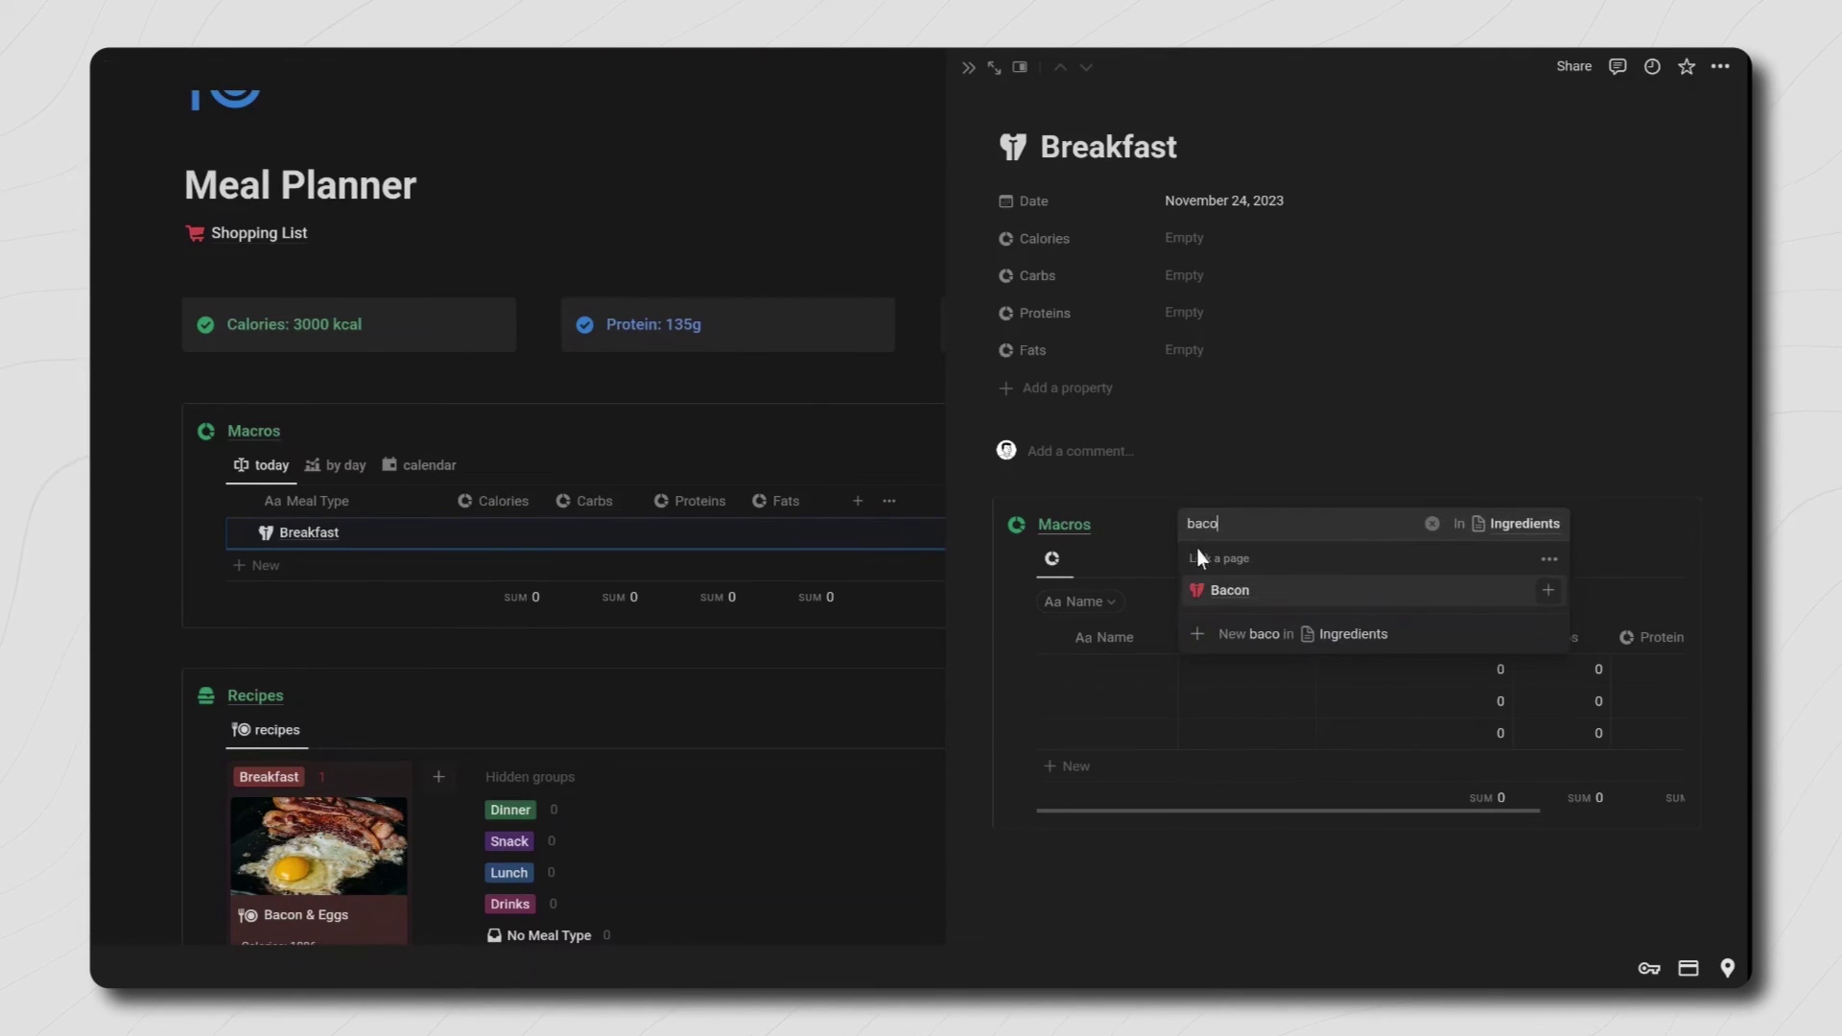
{"action": "left_click", "coordinate": [1219, 590]}
{"action": "key", "text": "Escape"}
{"action": "left_click", "coordinate": [1362, 672]}
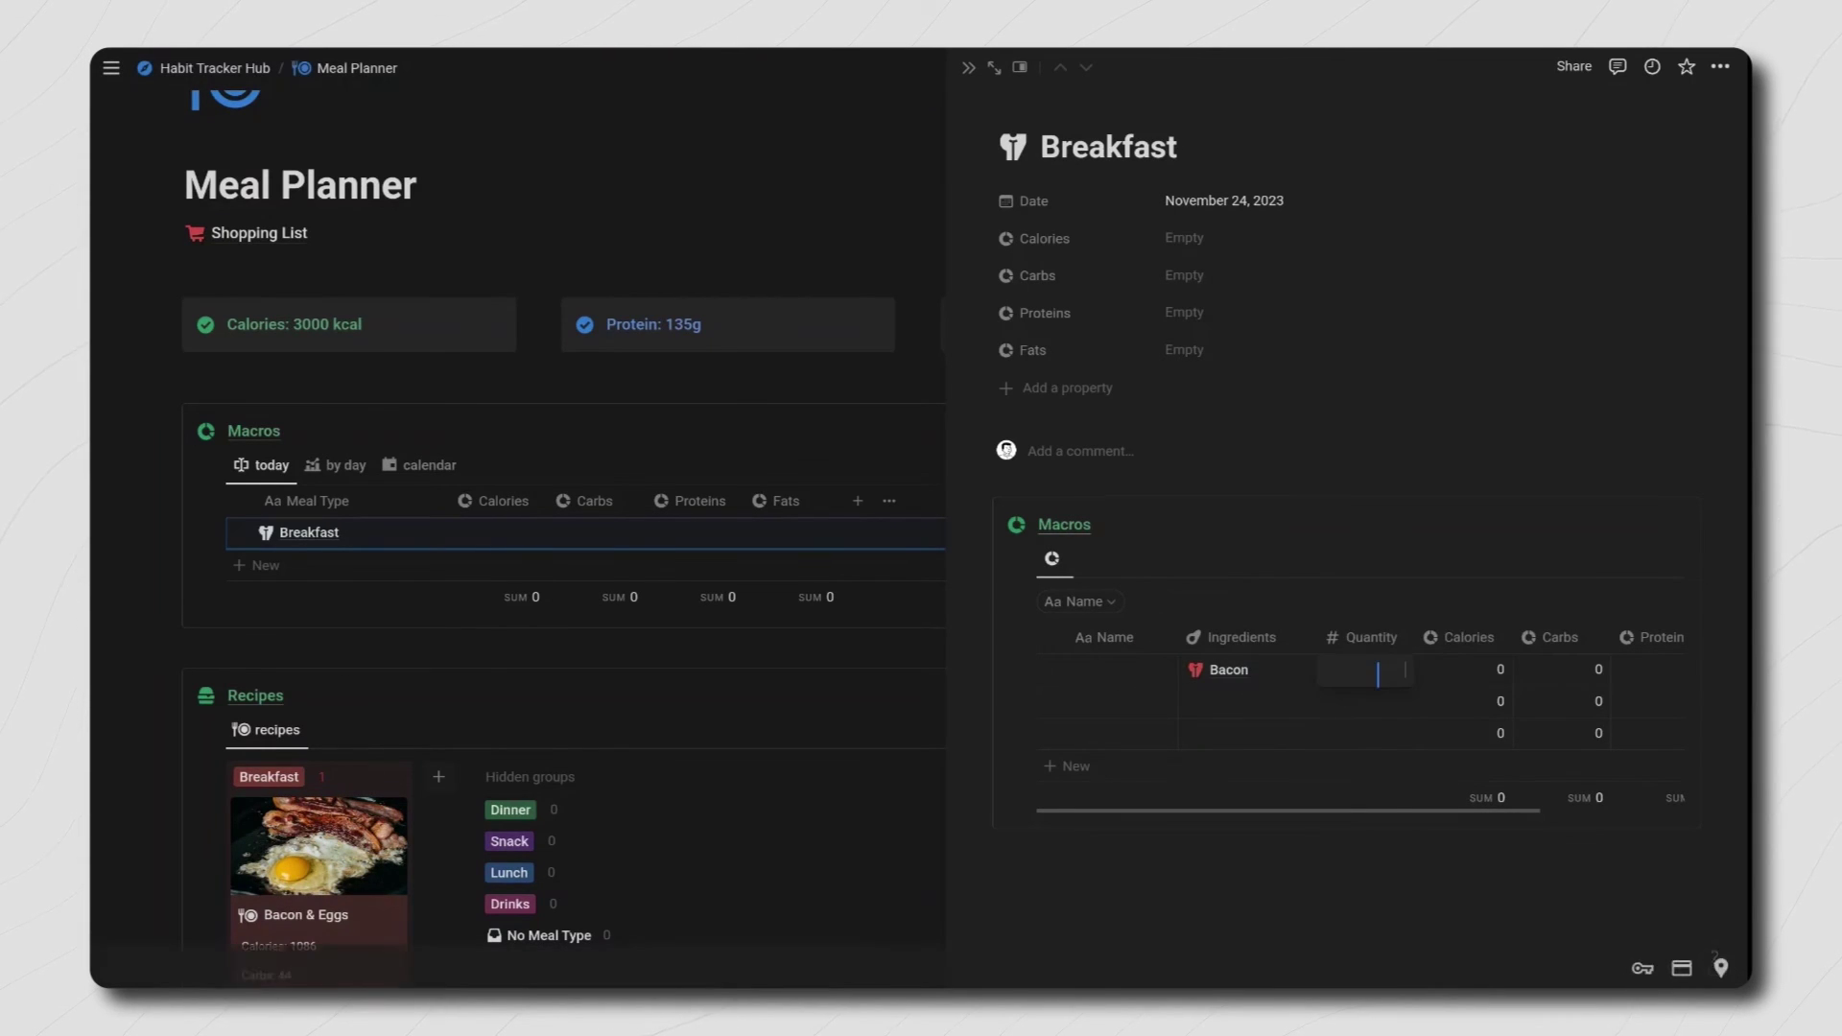
{"action": "type", "text": "135"}
{"action": "key", "text": "Return"}
Step: Link Egg as the second ingredient with quantity 280
{"action": "left_click", "coordinate": [1238, 701]}
{"action": "type", "text": "egg"}
{"action": "left_click", "coordinate": [1246, 625]}
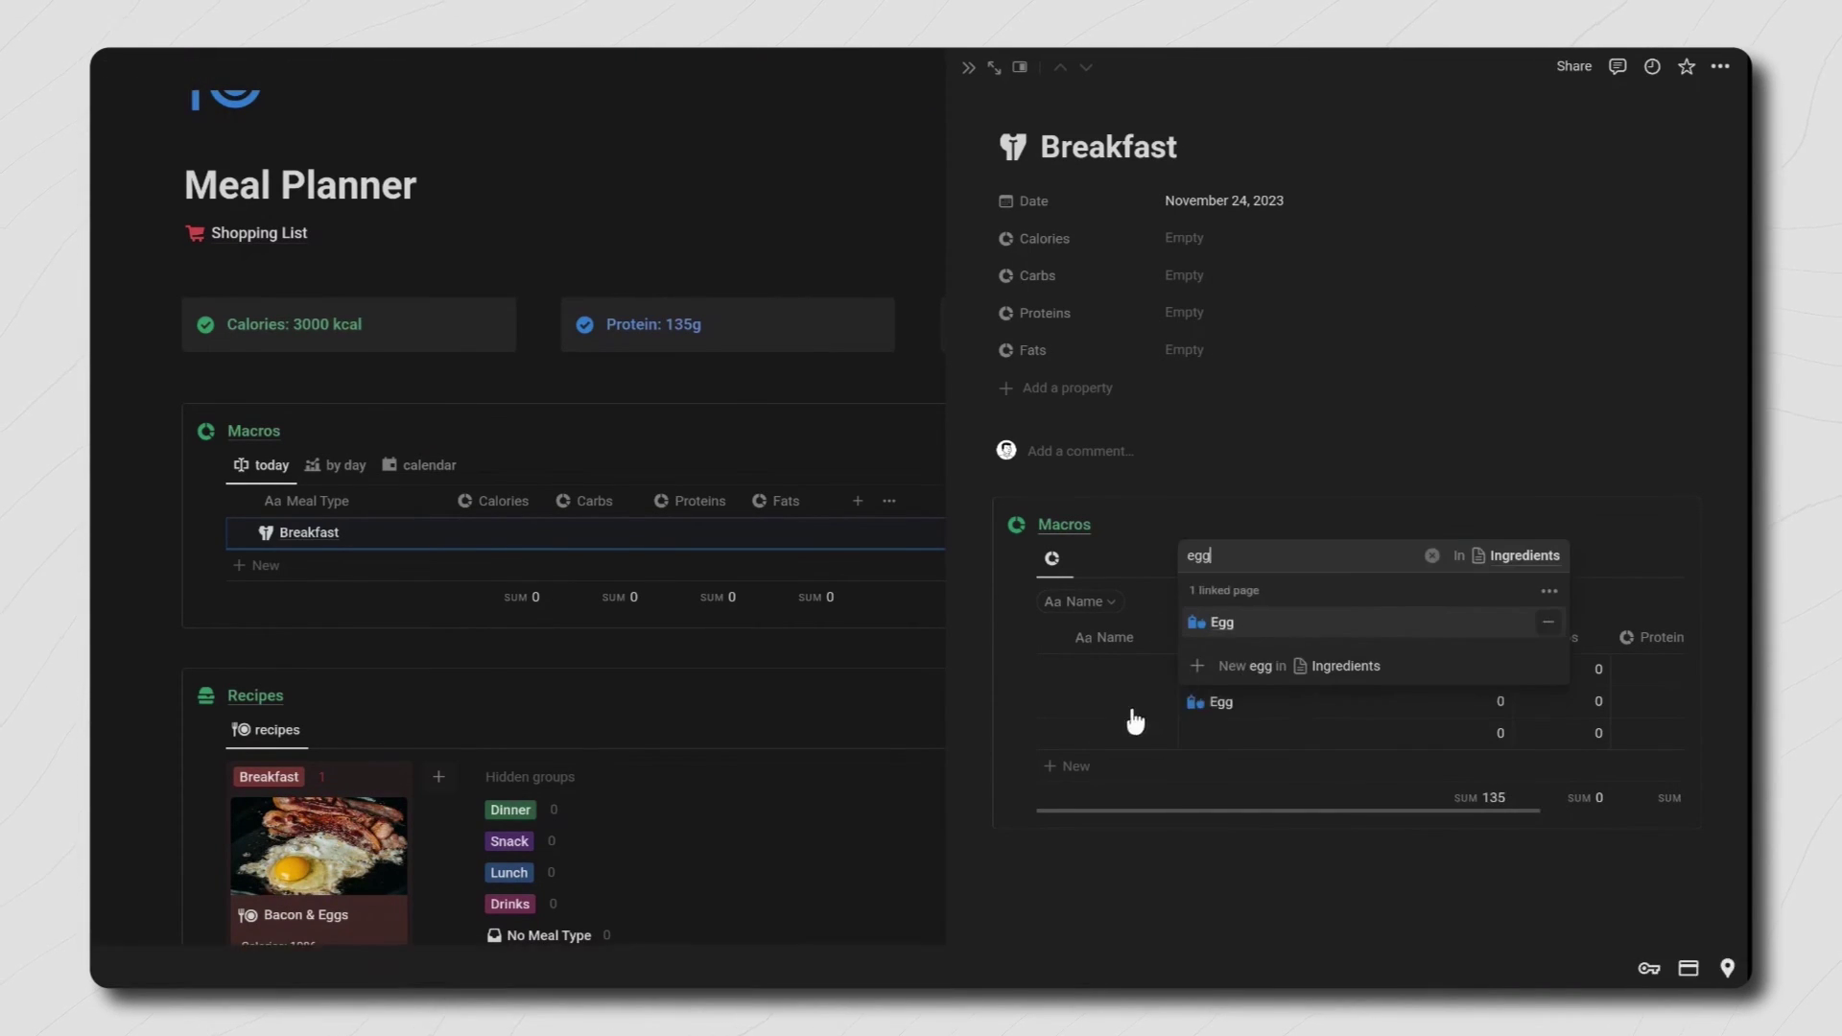
{"action": "key", "text": "Escape"}
{"action": "left_click", "coordinate": [1369, 701]}
{"action": "type", "text": "280"}
{"action": "key", "text": "Return"}
Step: Link Avocado as the third ingredient with quantity 1
{"action": "left_click", "coordinate": [1209, 733]}
{"action": "type", "text": "a"}
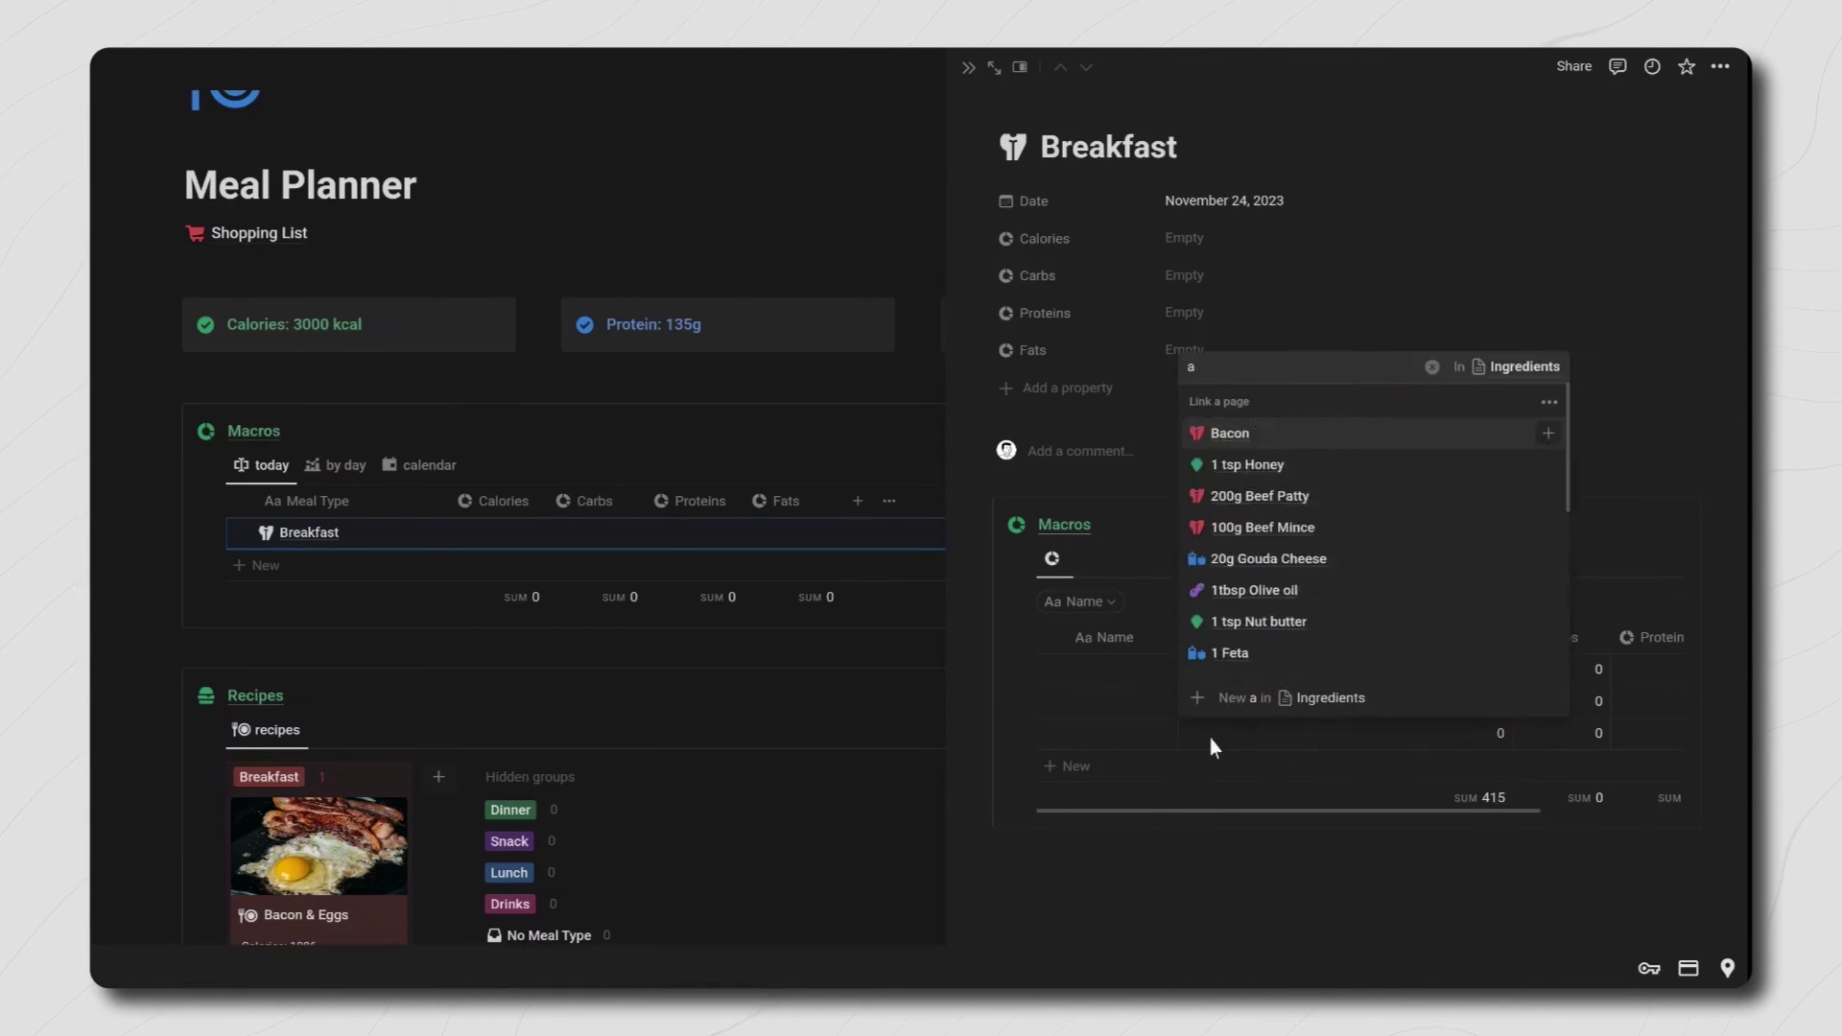
{"action": "type", "text": "v"}
{"action": "left_click", "coordinate": [1234, 653]}
{"action": "key", "text": "Escape"}
{"action": "left_click", "coordinate": [1363, 733]}
{"action": "type", "text": "1"}
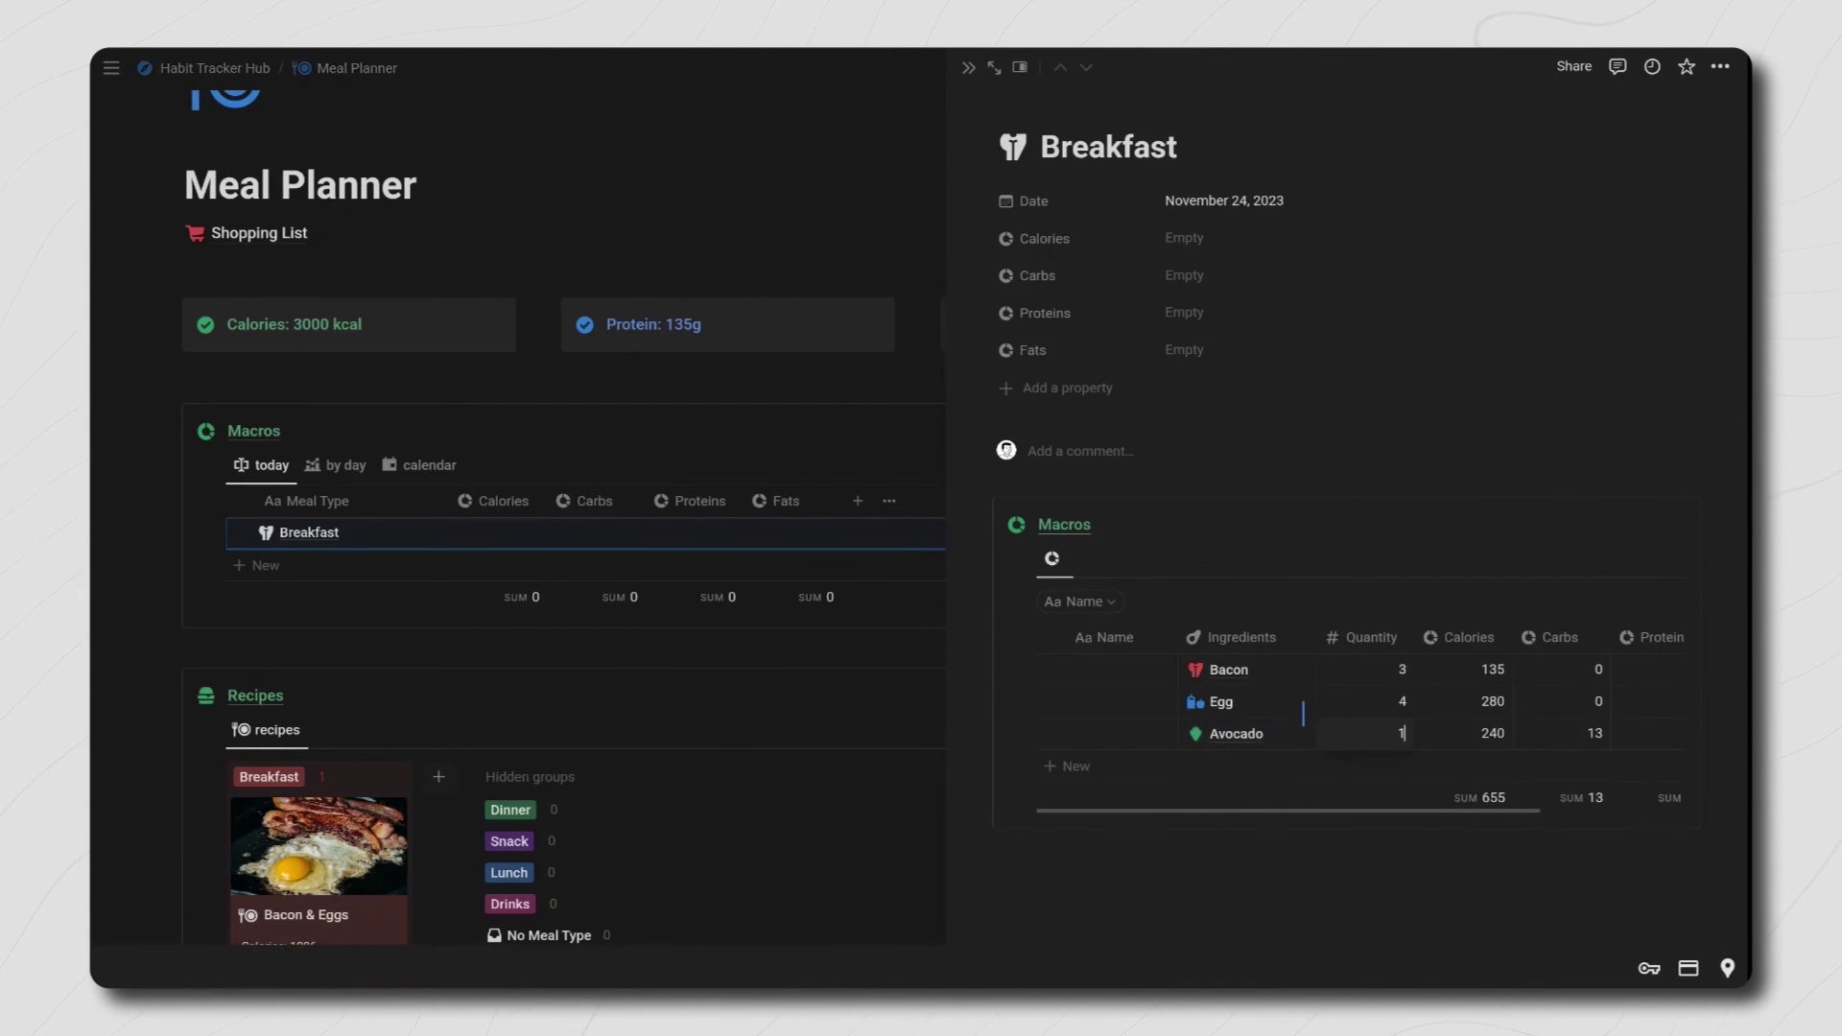
{"action": "key", "text": "Return"}
Step: Fill Breakfast's macros with Carbs 13, Proteins 42 and Fats 51, then close the page
{"action": "scroll", "coordinate": [1505, 749], "scroll_direction": "right", "scroll_amount": 4}
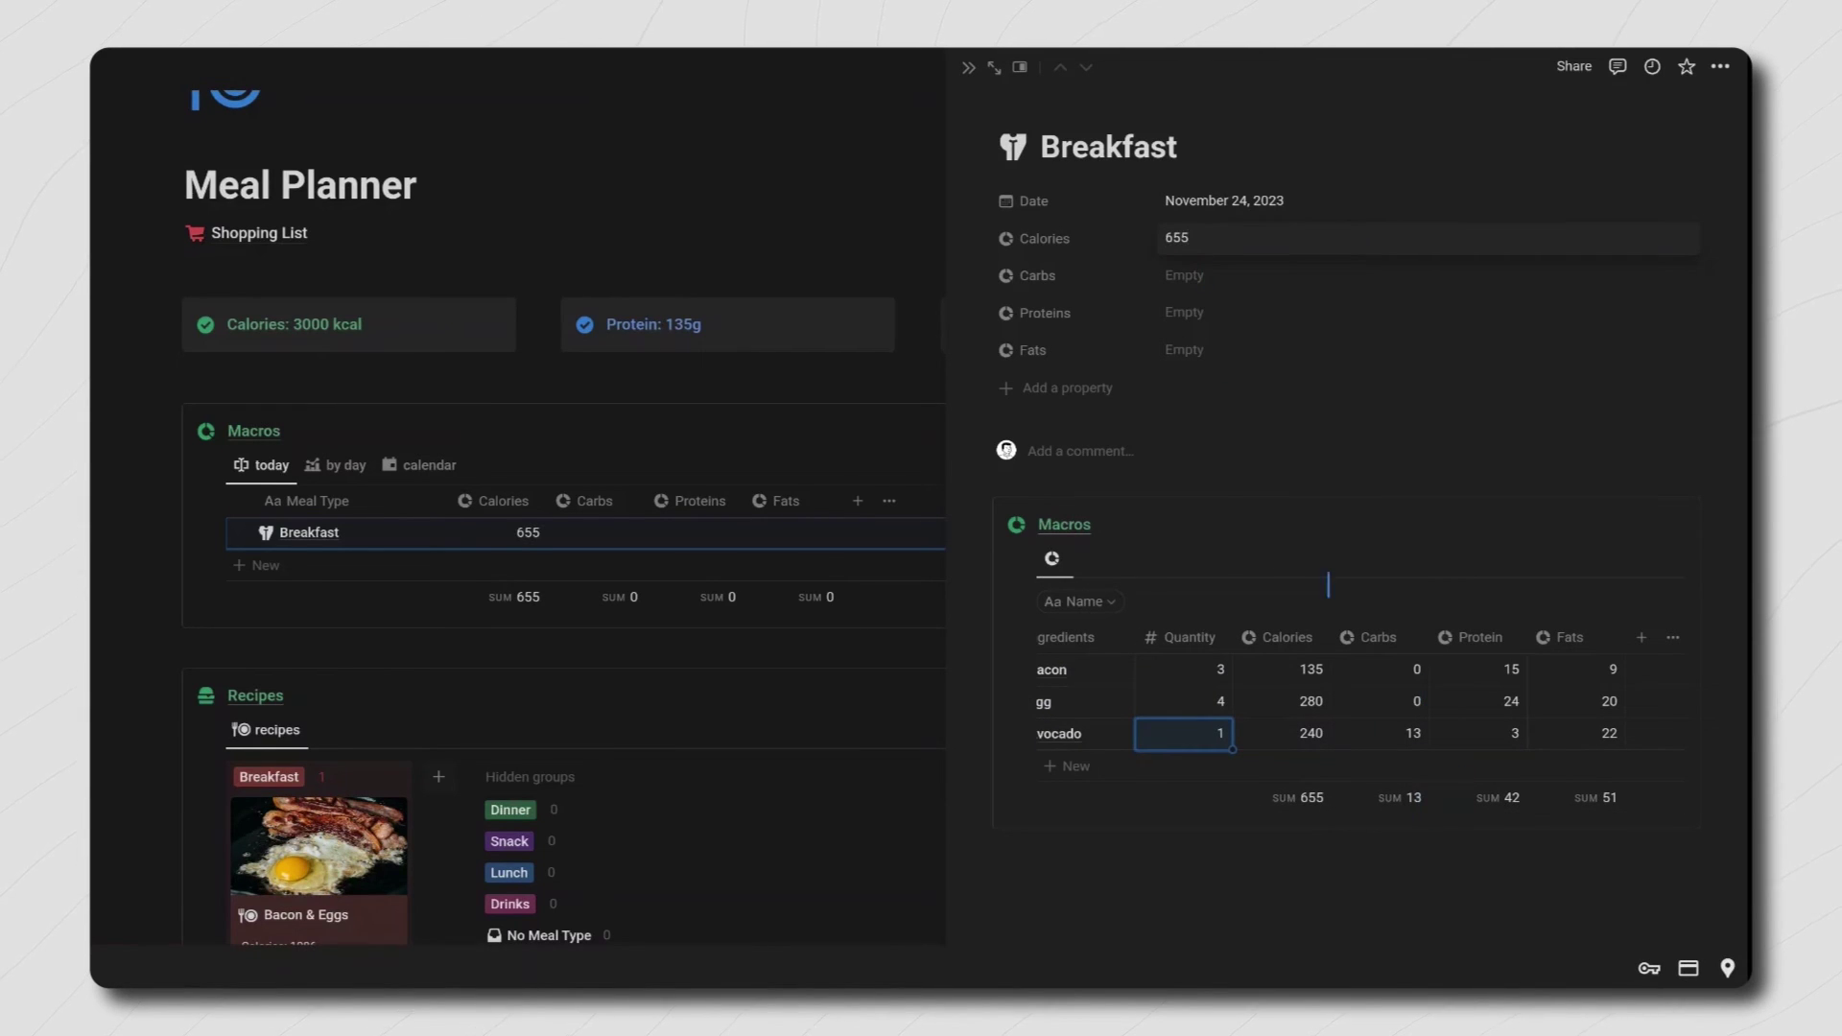
{"action": "left_click", "coordinate": [1203, 279]}
{"action": "type", "text": "13"}
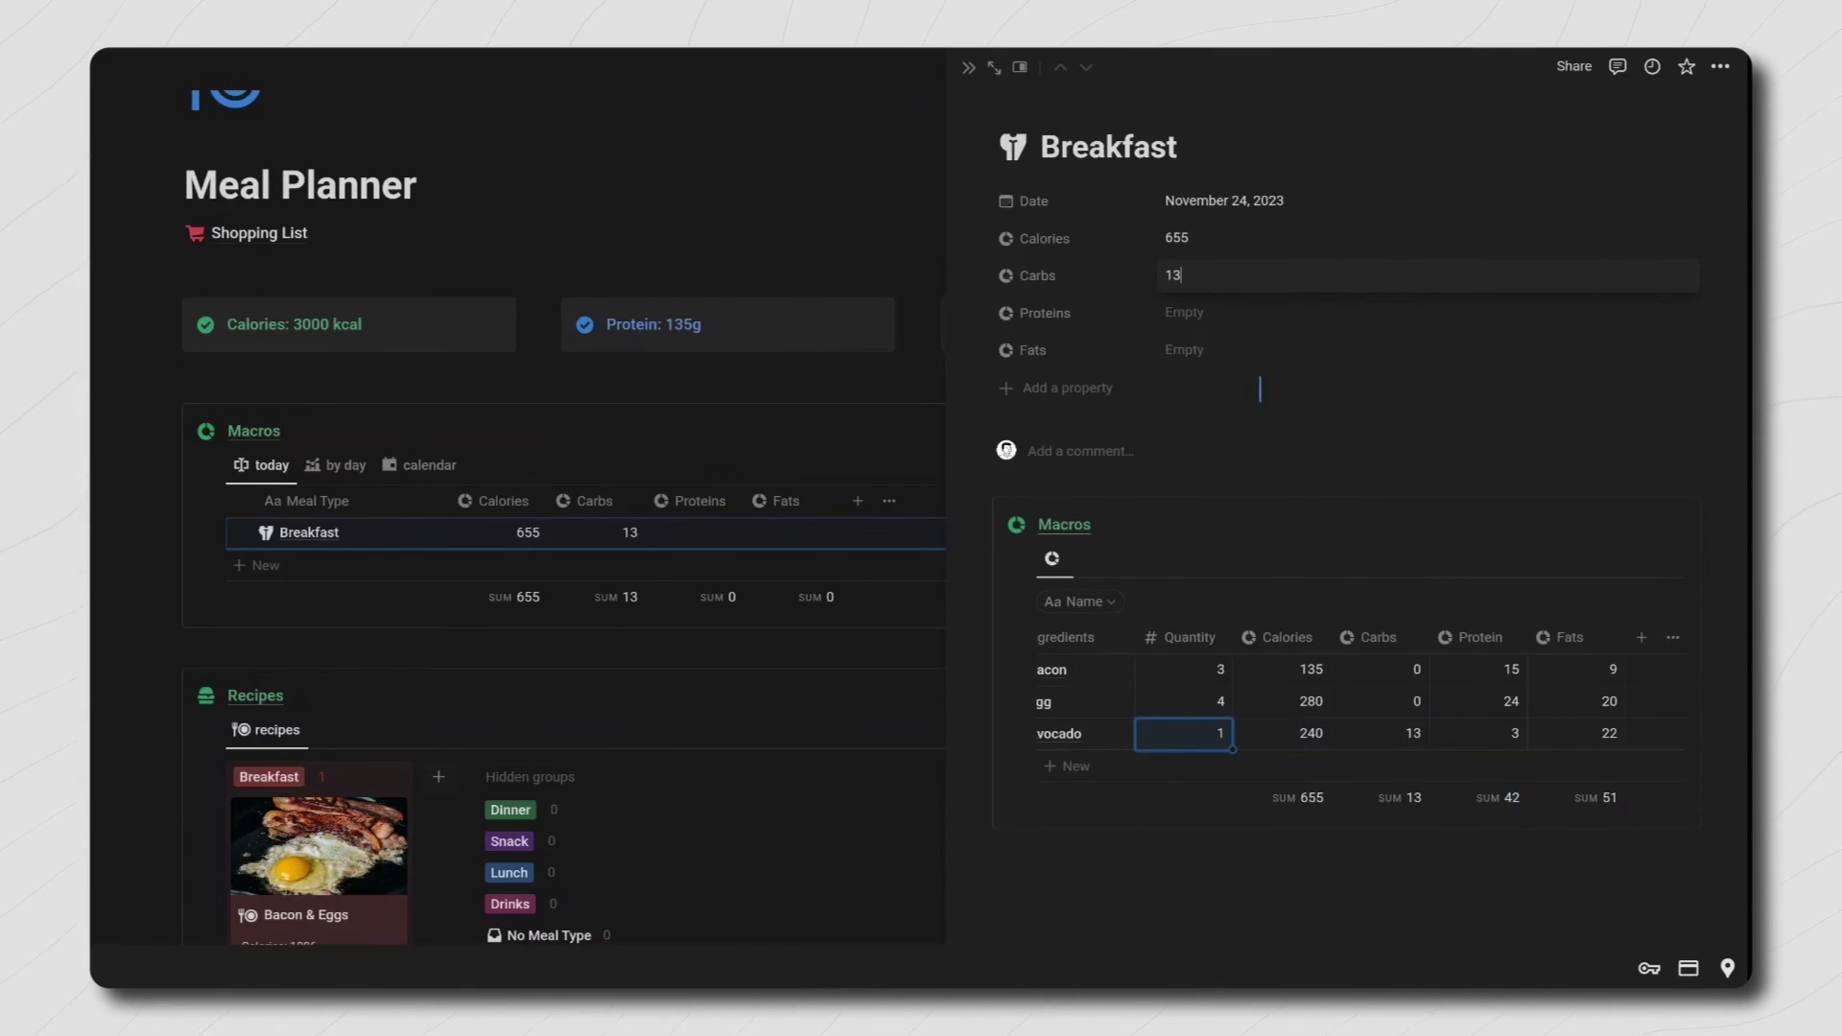
{"action": "left_click", "coordinate": [1206, 315]}
{"action": "type", "text": "42"}
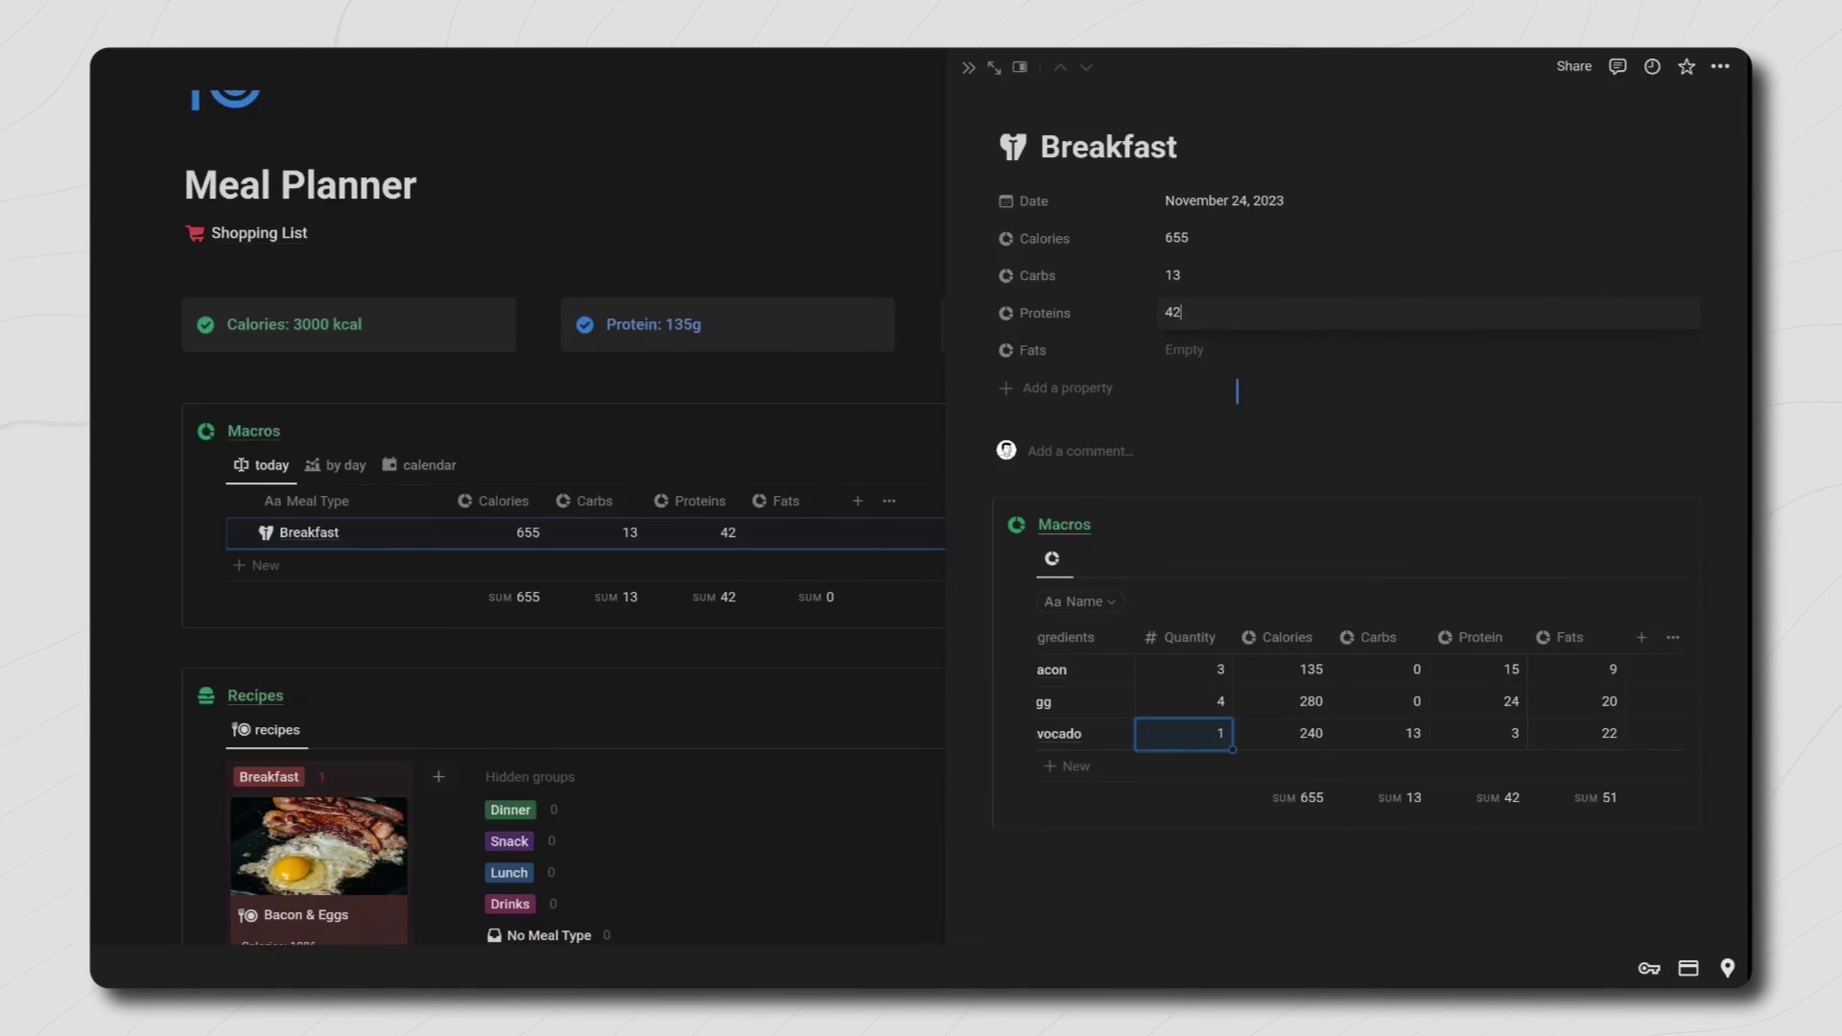
{"action": "left_click", "coordinate": [1211, 351]}
{"action": "type", "text": "51"}
{"action": "left_click", "coordinate": [969, 67]}
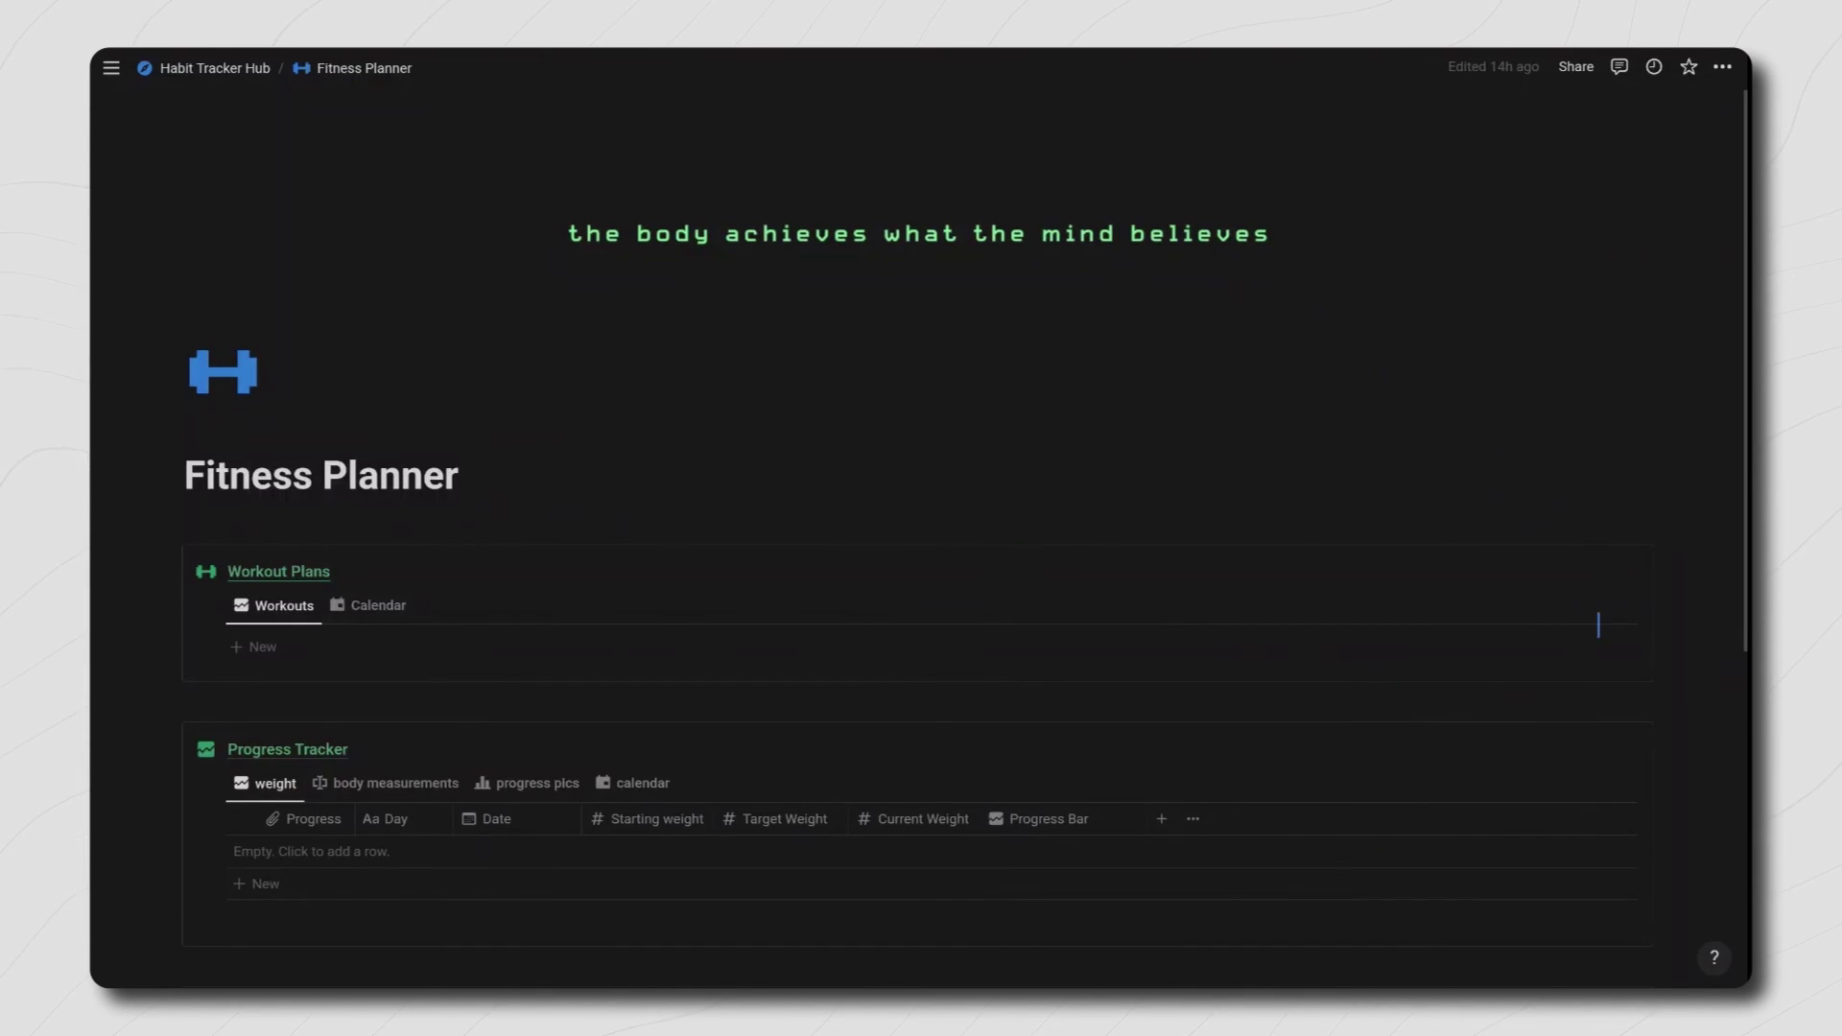
Step: Duplicate the default Workout Plans template and name the copy Back Focus
{"action": "left_click", "coordinate": [1621, 603]}
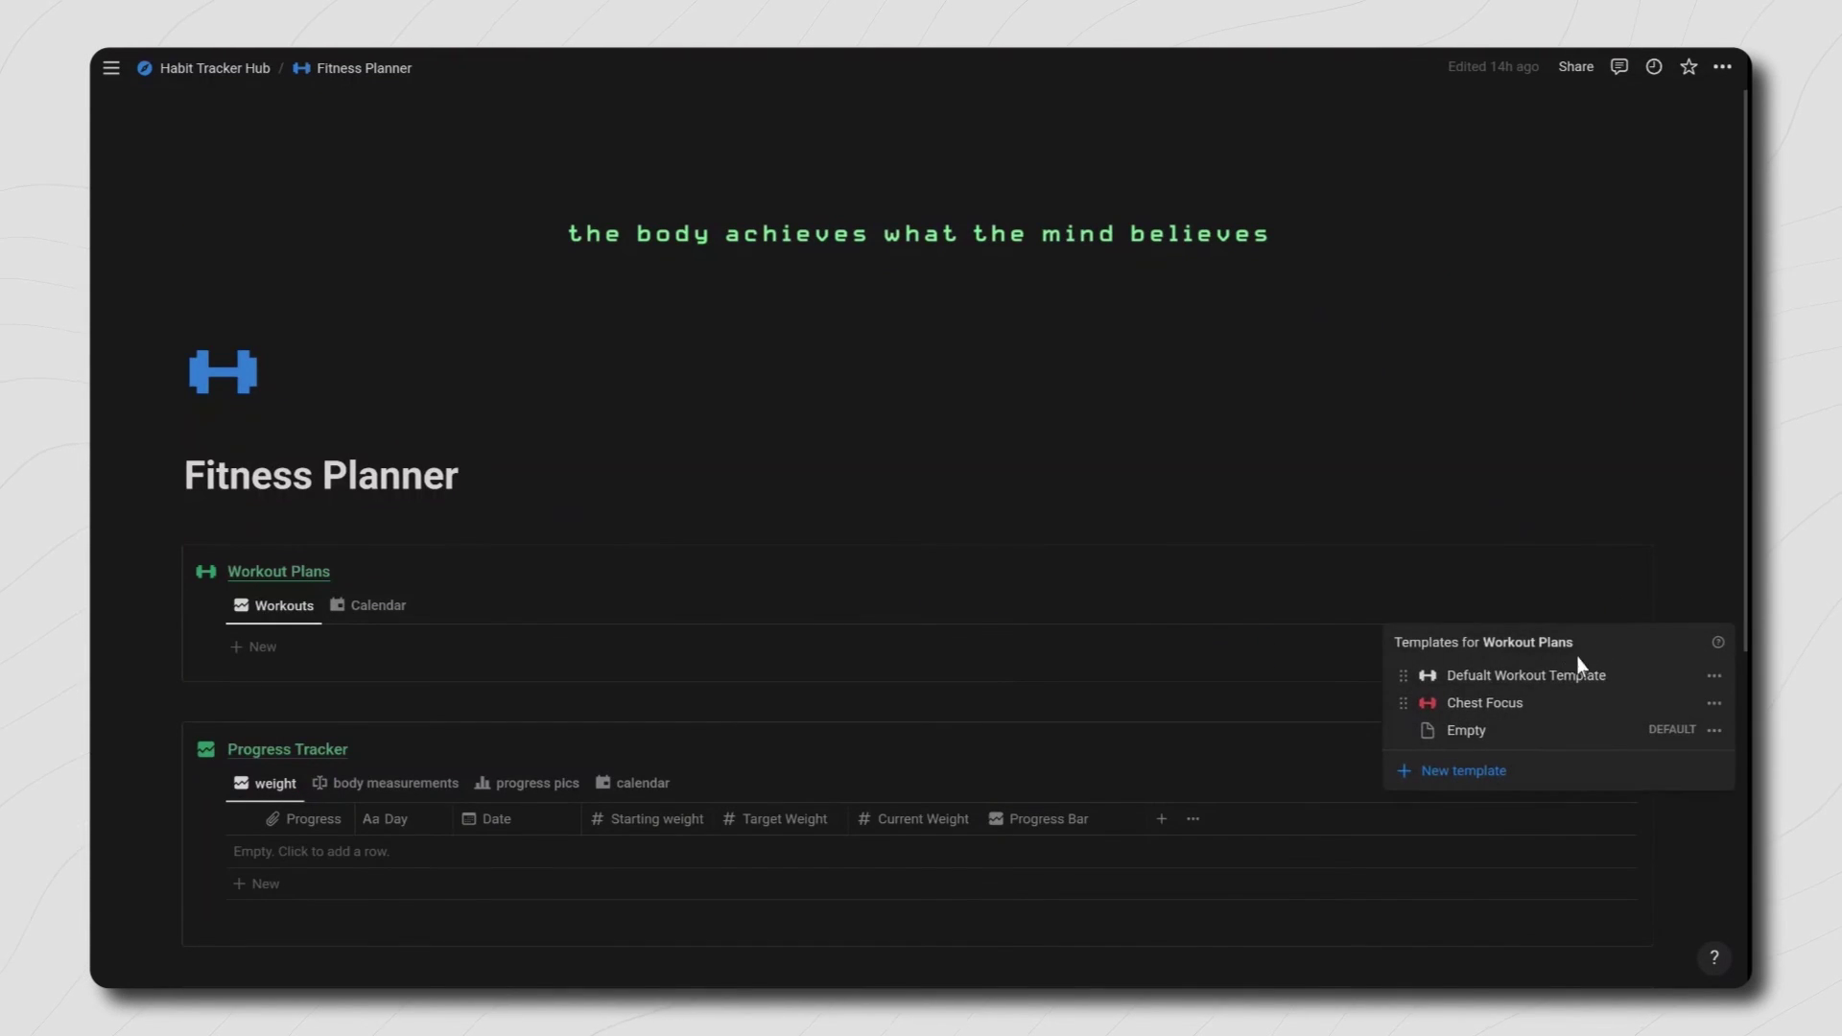
{"action": "left_click", "coordinate": [1714, 676]}
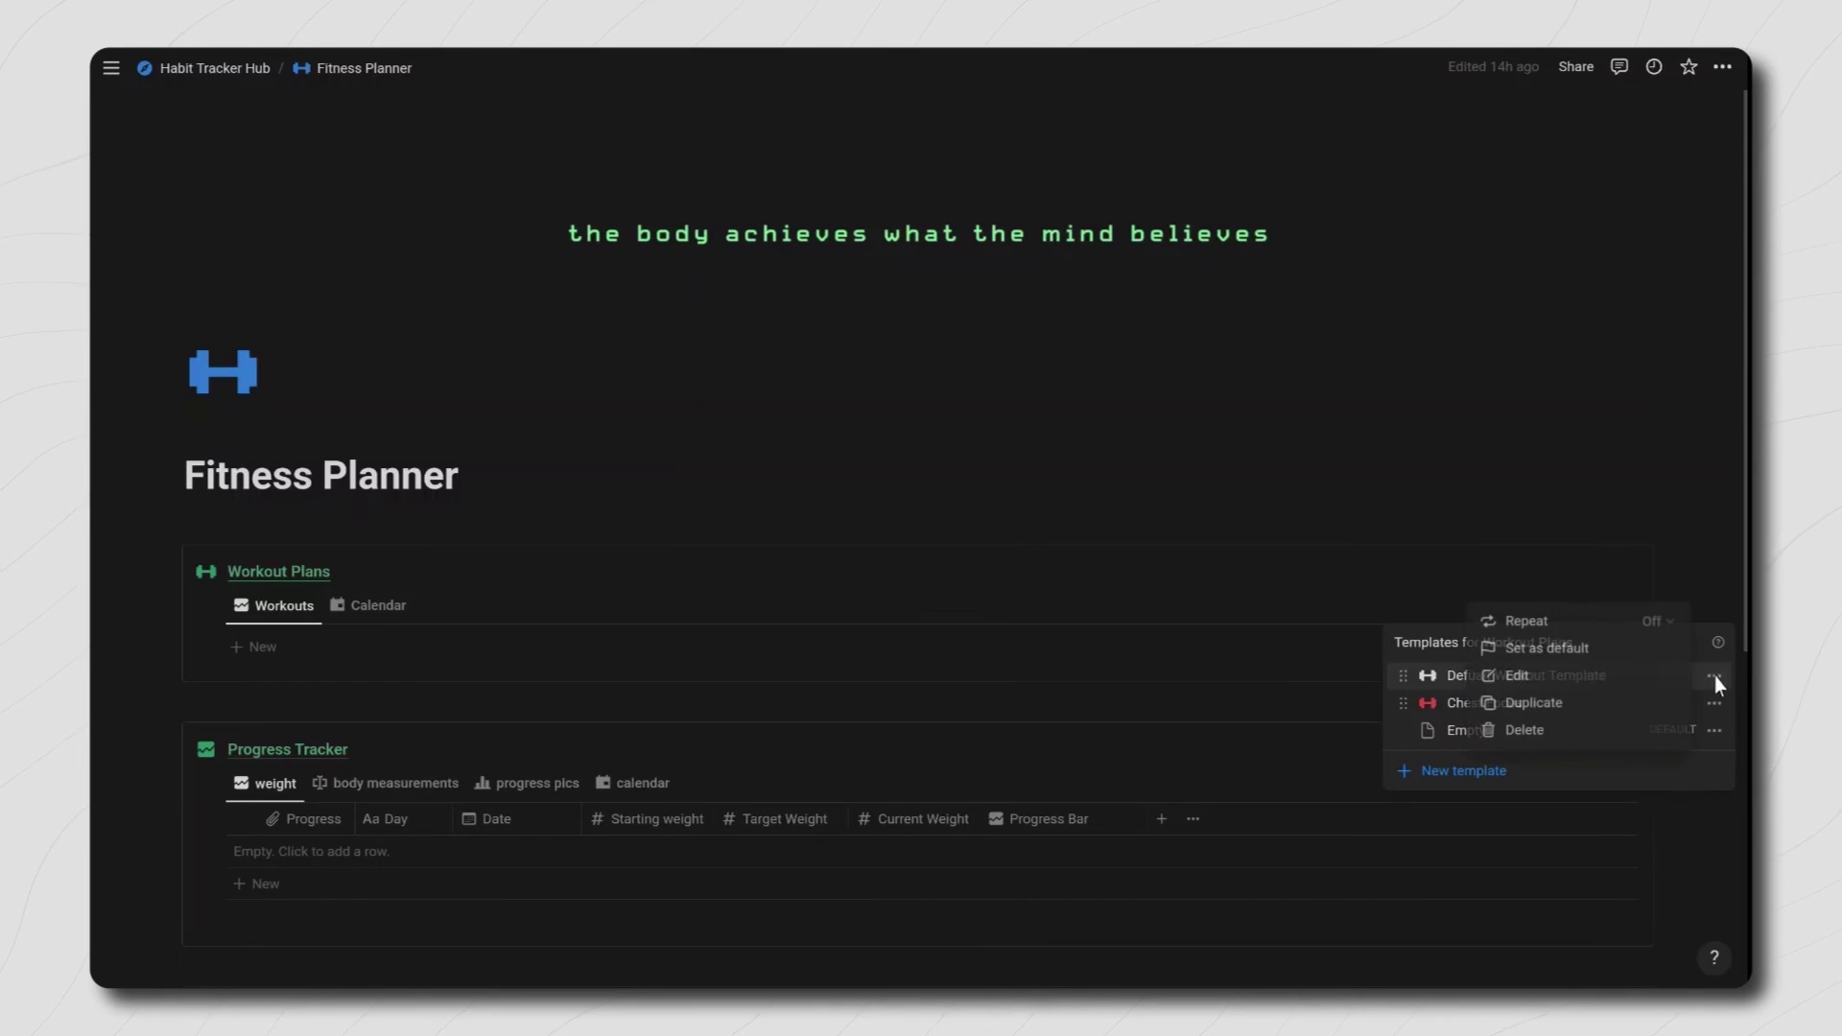
{"action": "left_click", "coordinate": [1554, 704]}
{"action": "left_click_drag", "start_coordinate": [1124, 472], "coordinate": [545, 459]}
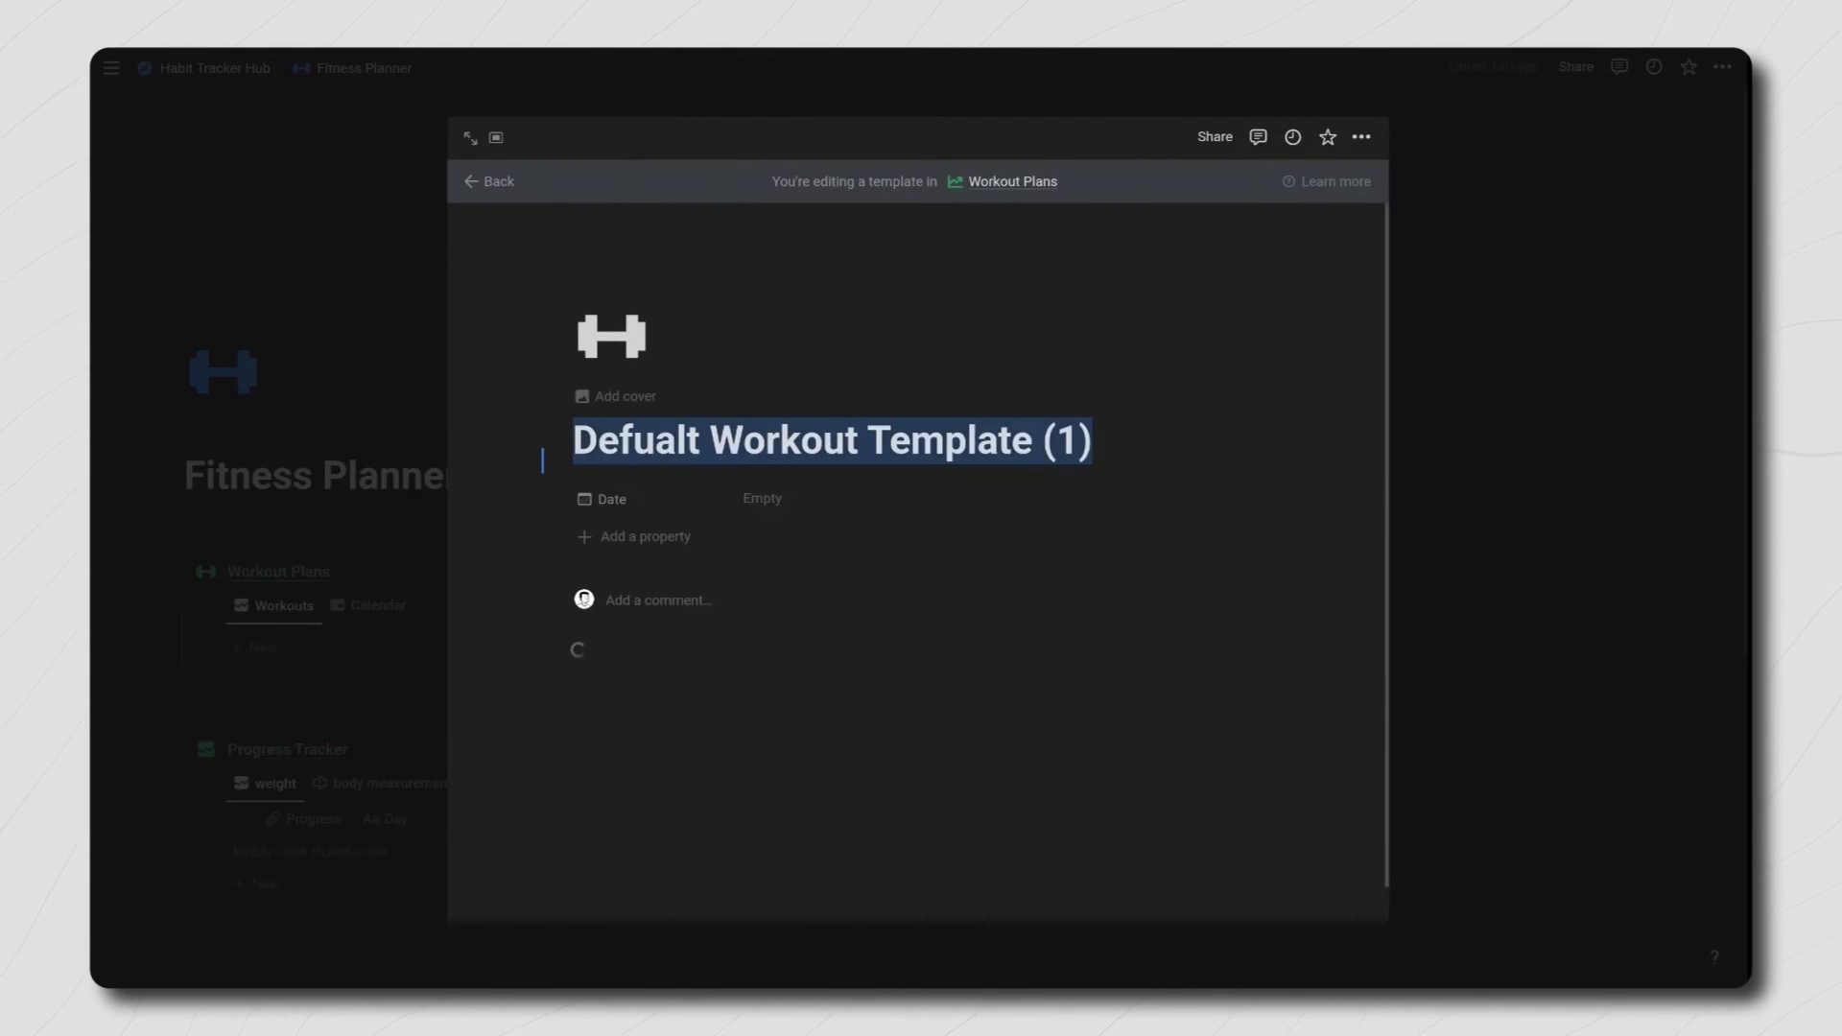
{"action": "type", "text": "Back Focus"}
Step: Rename the Tue workout group to Tue - Pull
{"action": "scroll", "coordinate": [811, 638], "scroll_direction": "down", "scroll_amount": 4}
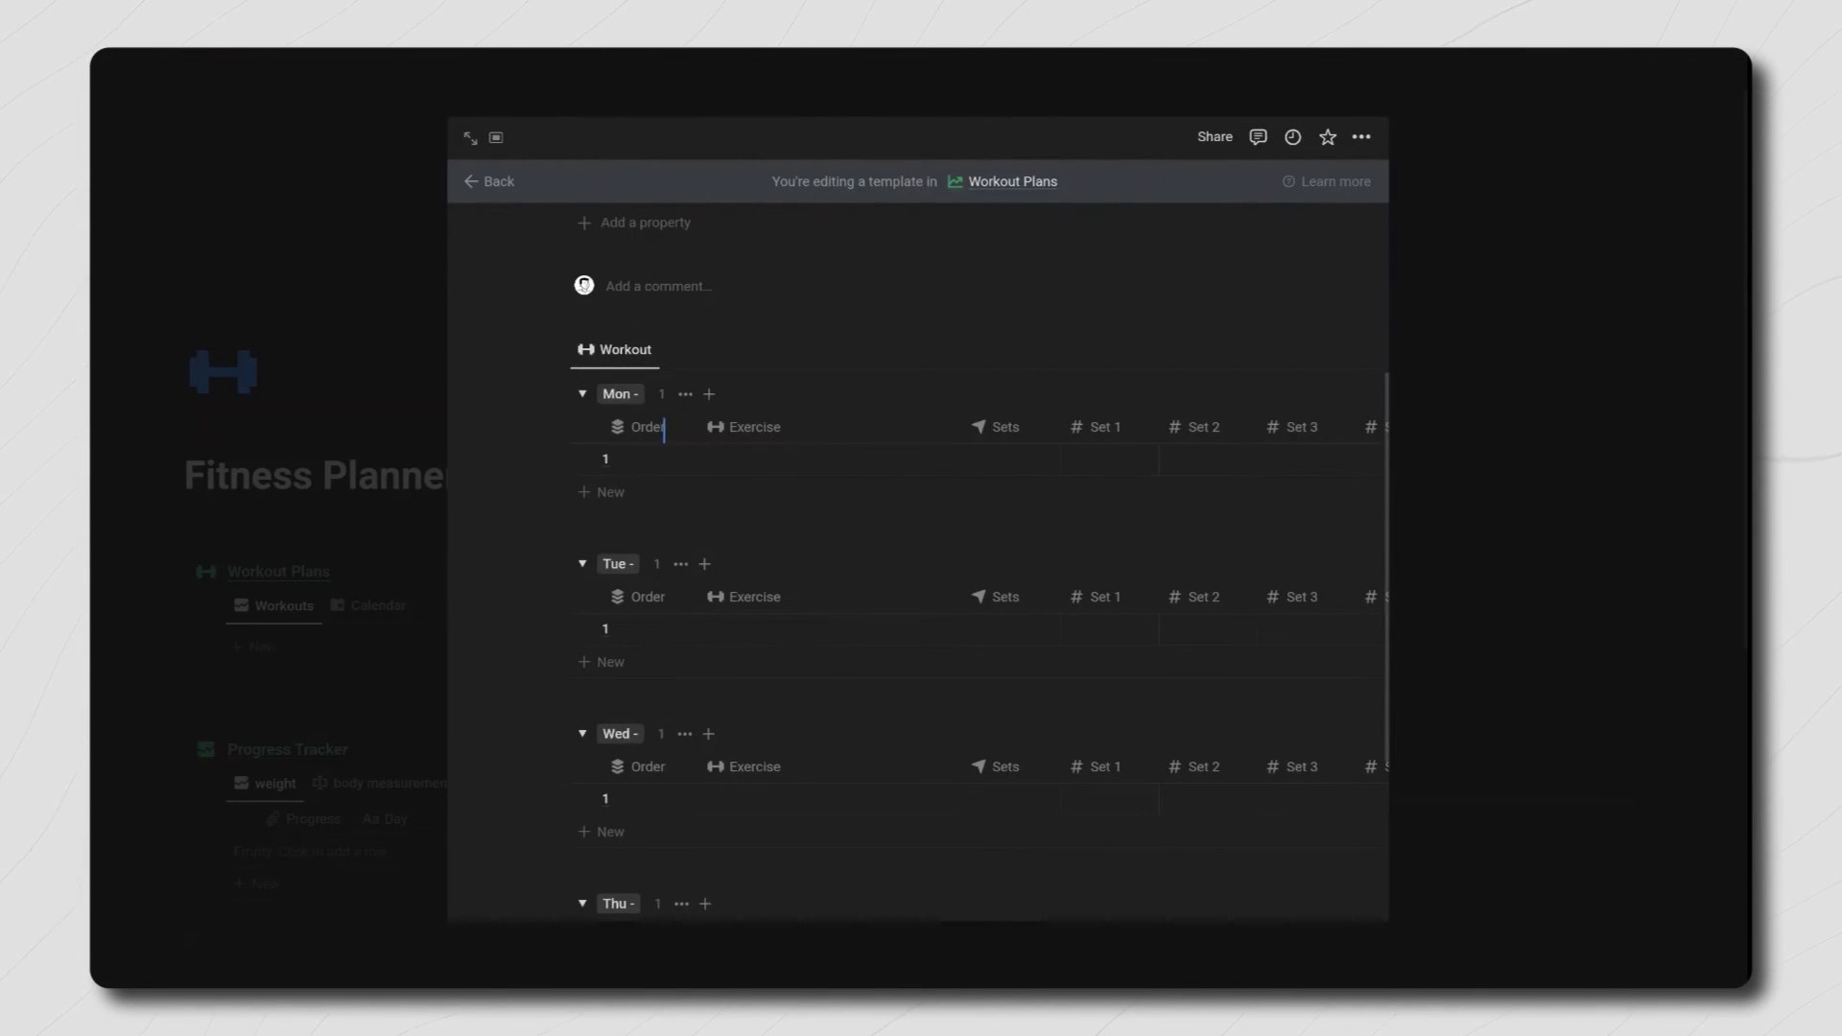
{"action": "left_click", "coordinate": [624, 566]}
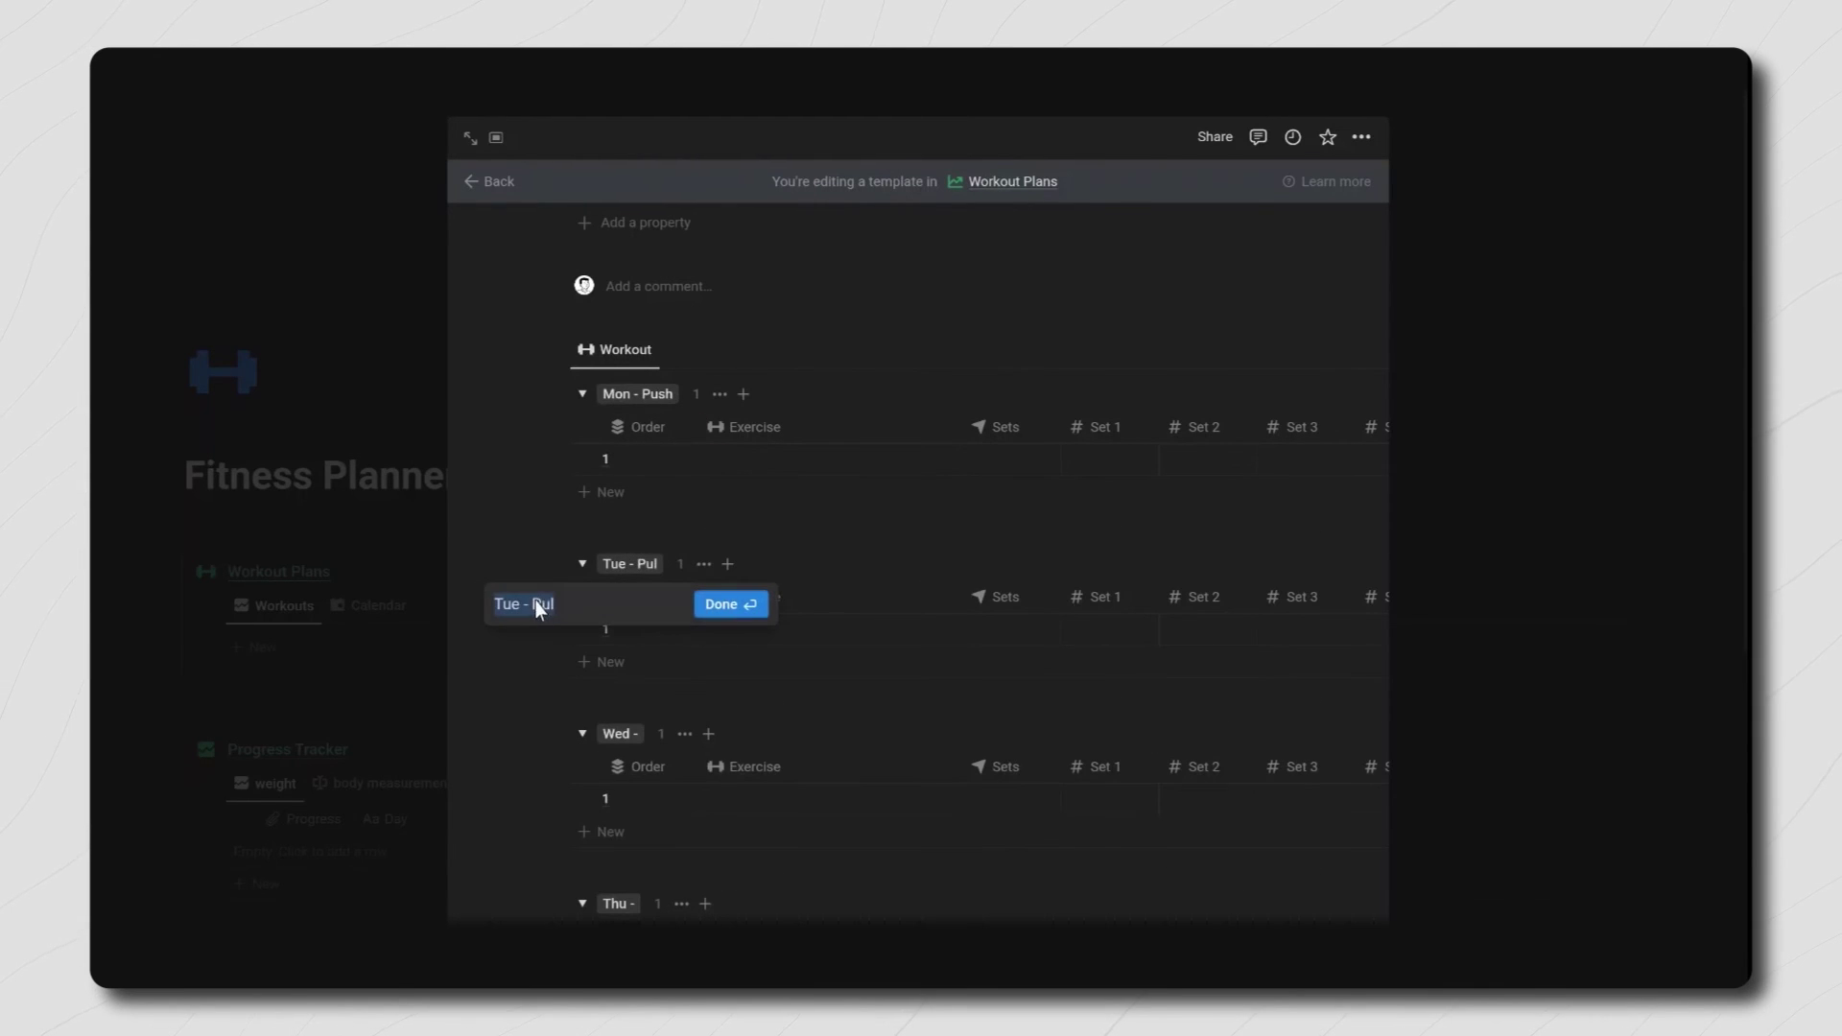
{"action": "type", "text": "Pull"}
{"action": "left_click", "coordinate": [731, 572]}
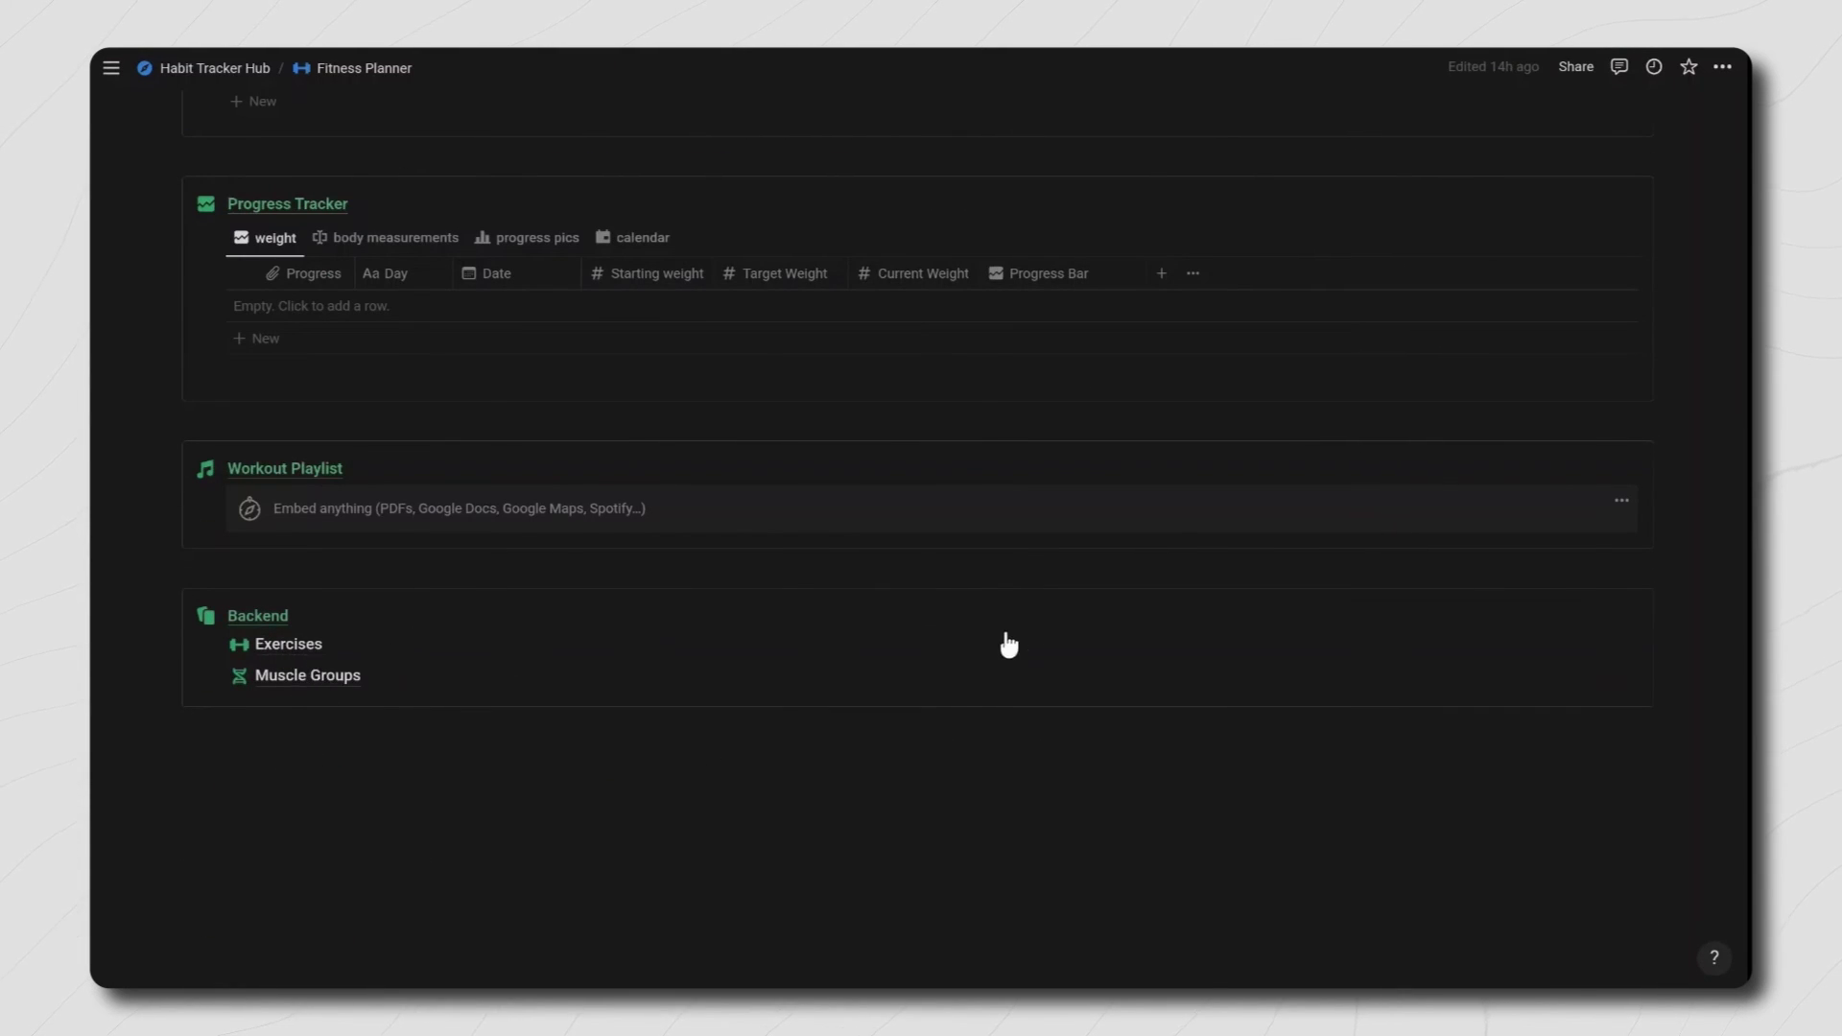
Step: Add a new workout plan entry and apply the Chest Focus template to it
{"action": "scroll", "coordinate": [1008, 644], "scroll_direction": "up", "scroll_amount": 5}
{"action": "left_click", "coordinate": [1624, 465]}
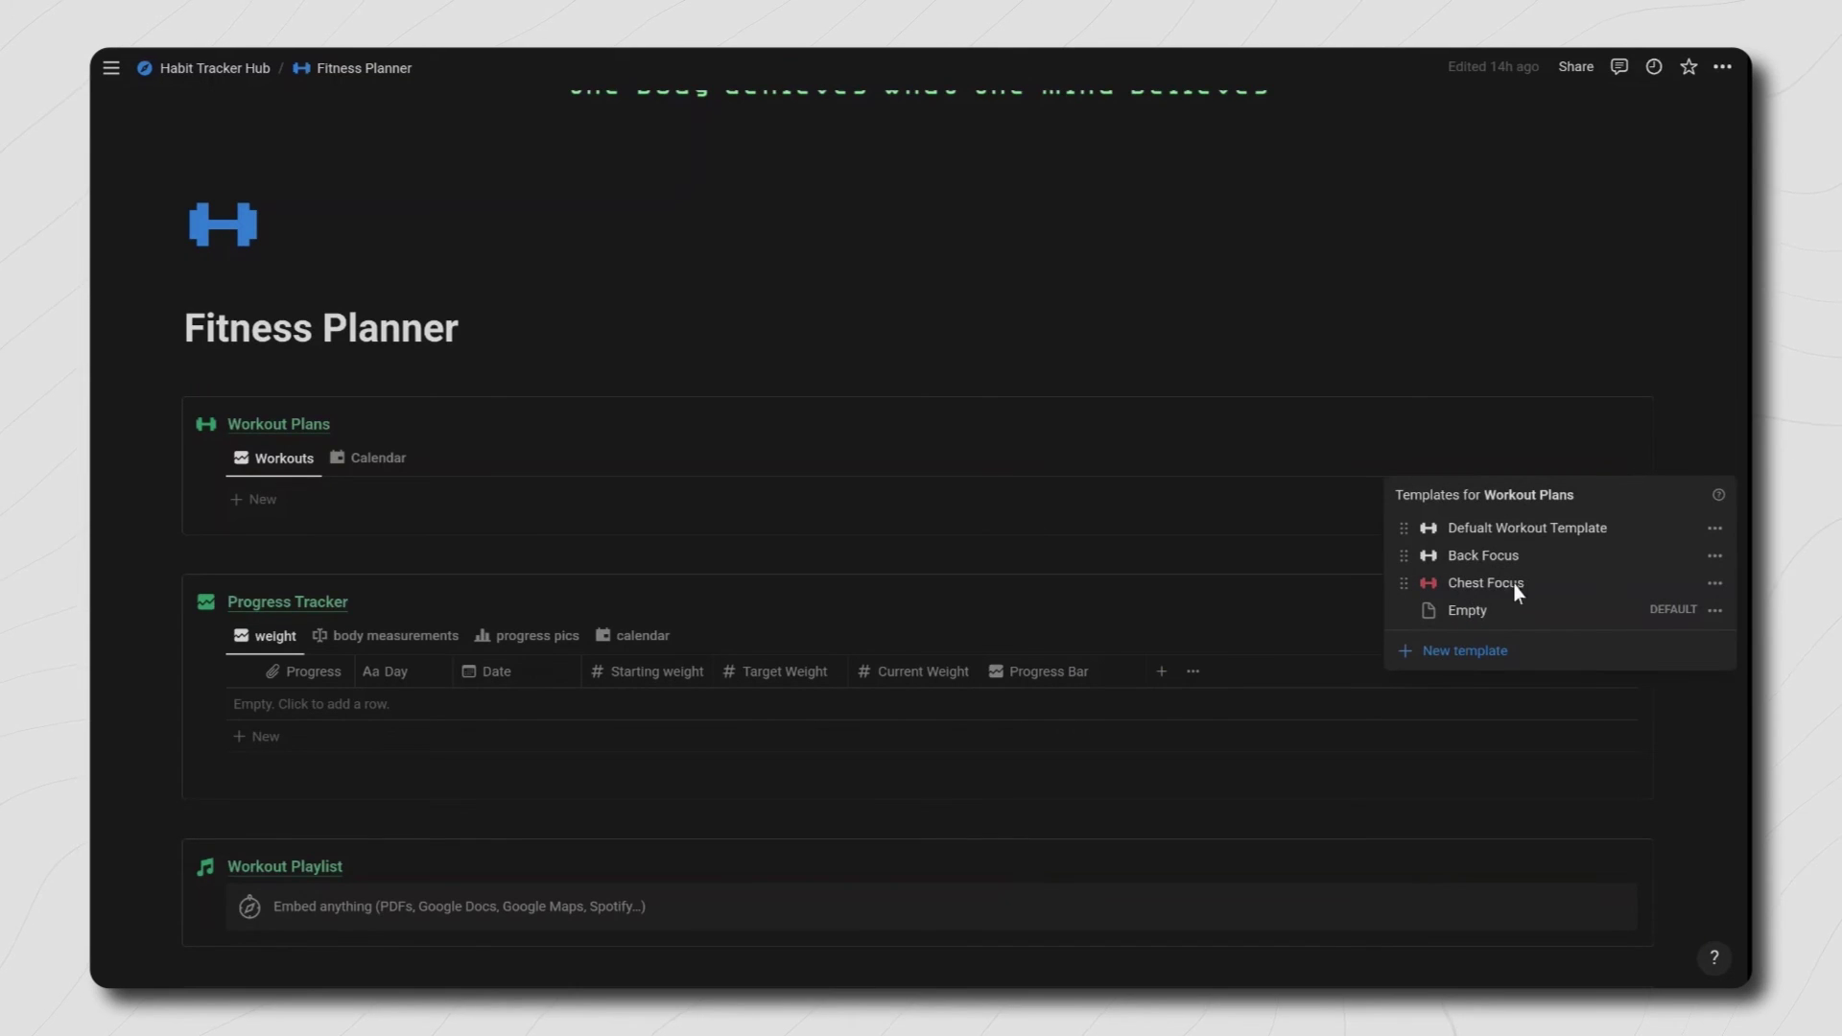
{"action": "left_click", "coordinate": [565, 519]}
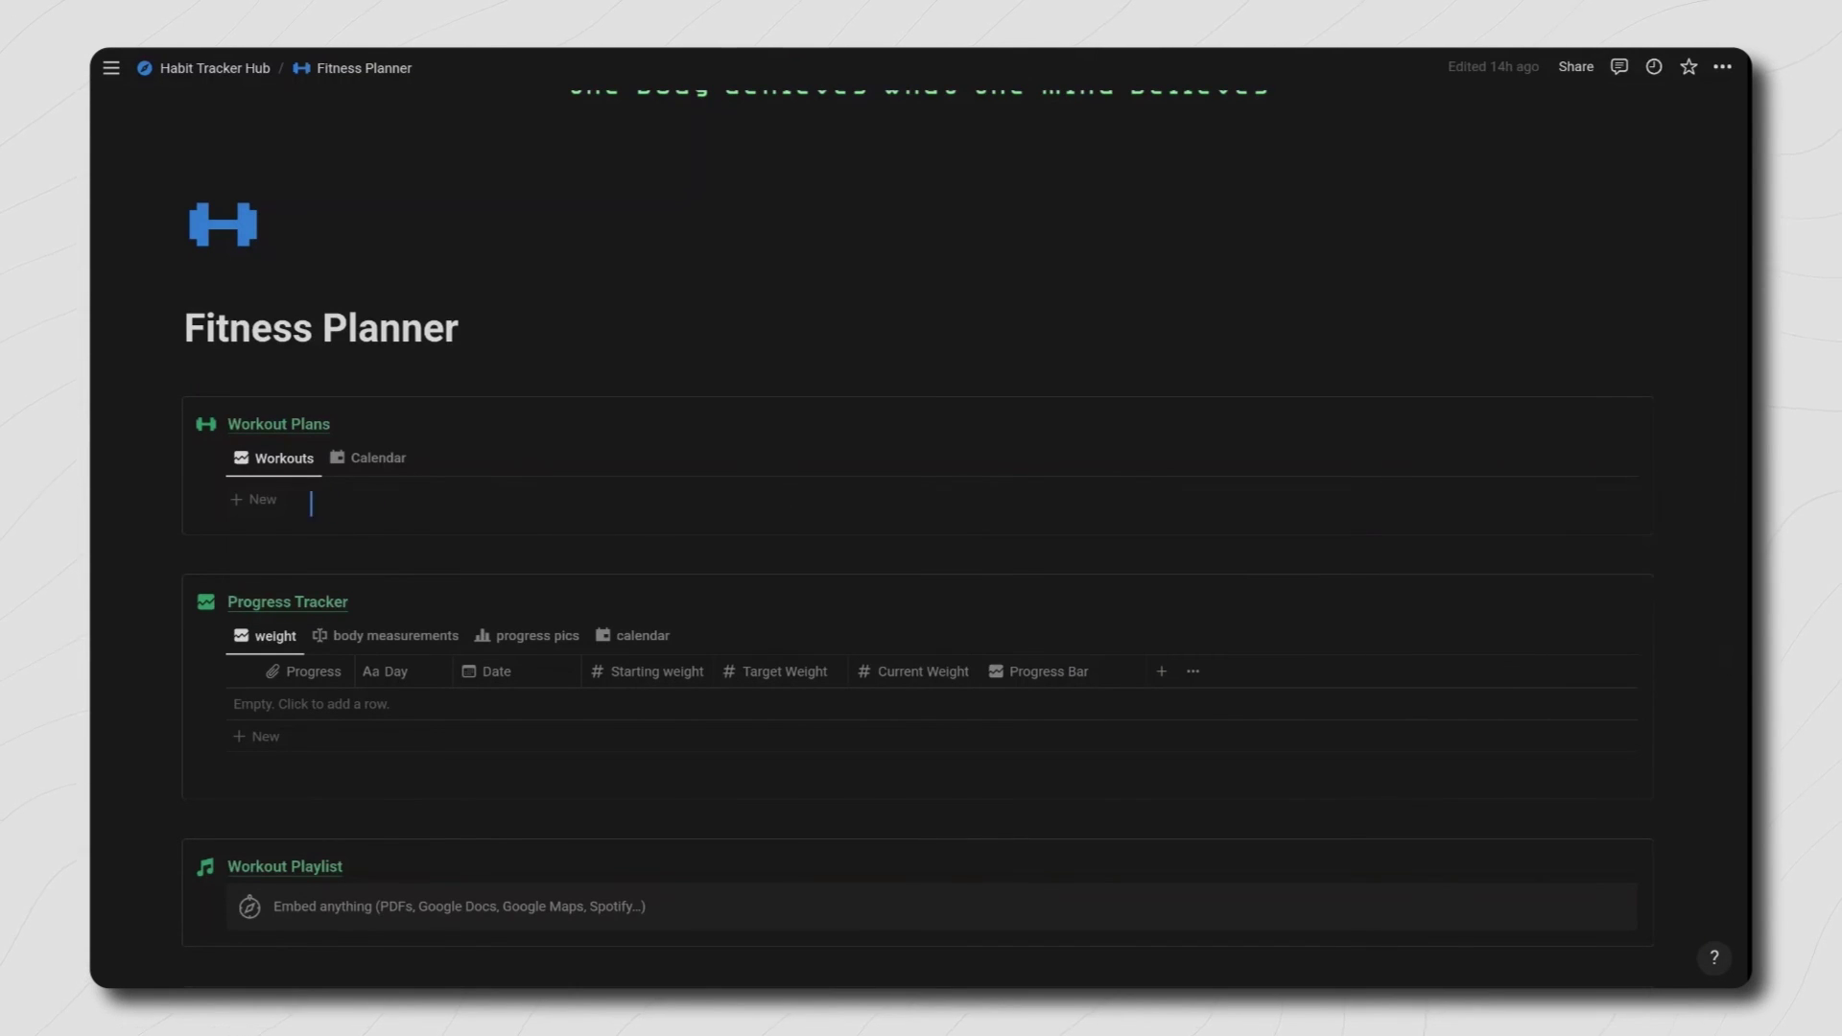
{"action": "left_click", "coordinate": [311, 501]}
{"action": "left_click", "coordinate": [378, 501]}
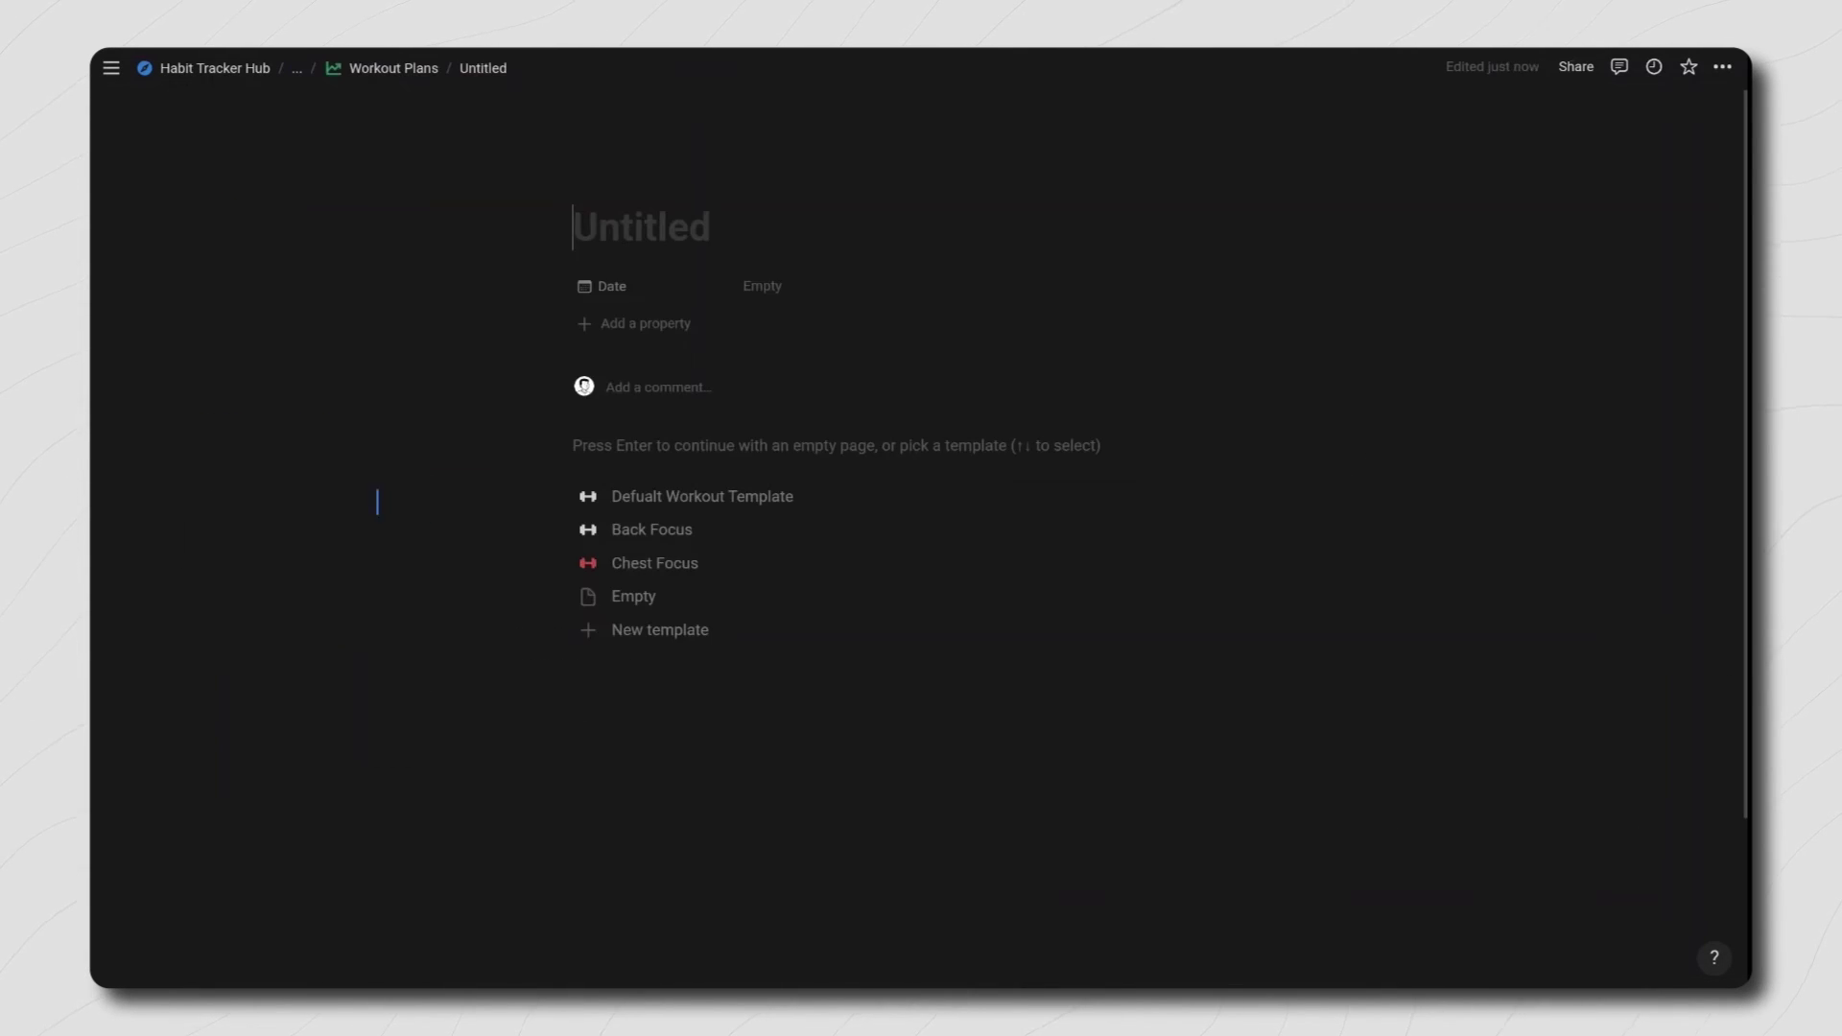
{"action": "left_click", "coordinate": [641, 564]}
Step: Log Incline BB Bench Press sets 1–4 as 50, 60, 70 and 80
{"action": "scroll", "coordinate": [645, 565], "scroll_direction": "down", "scroll_amount": 3}
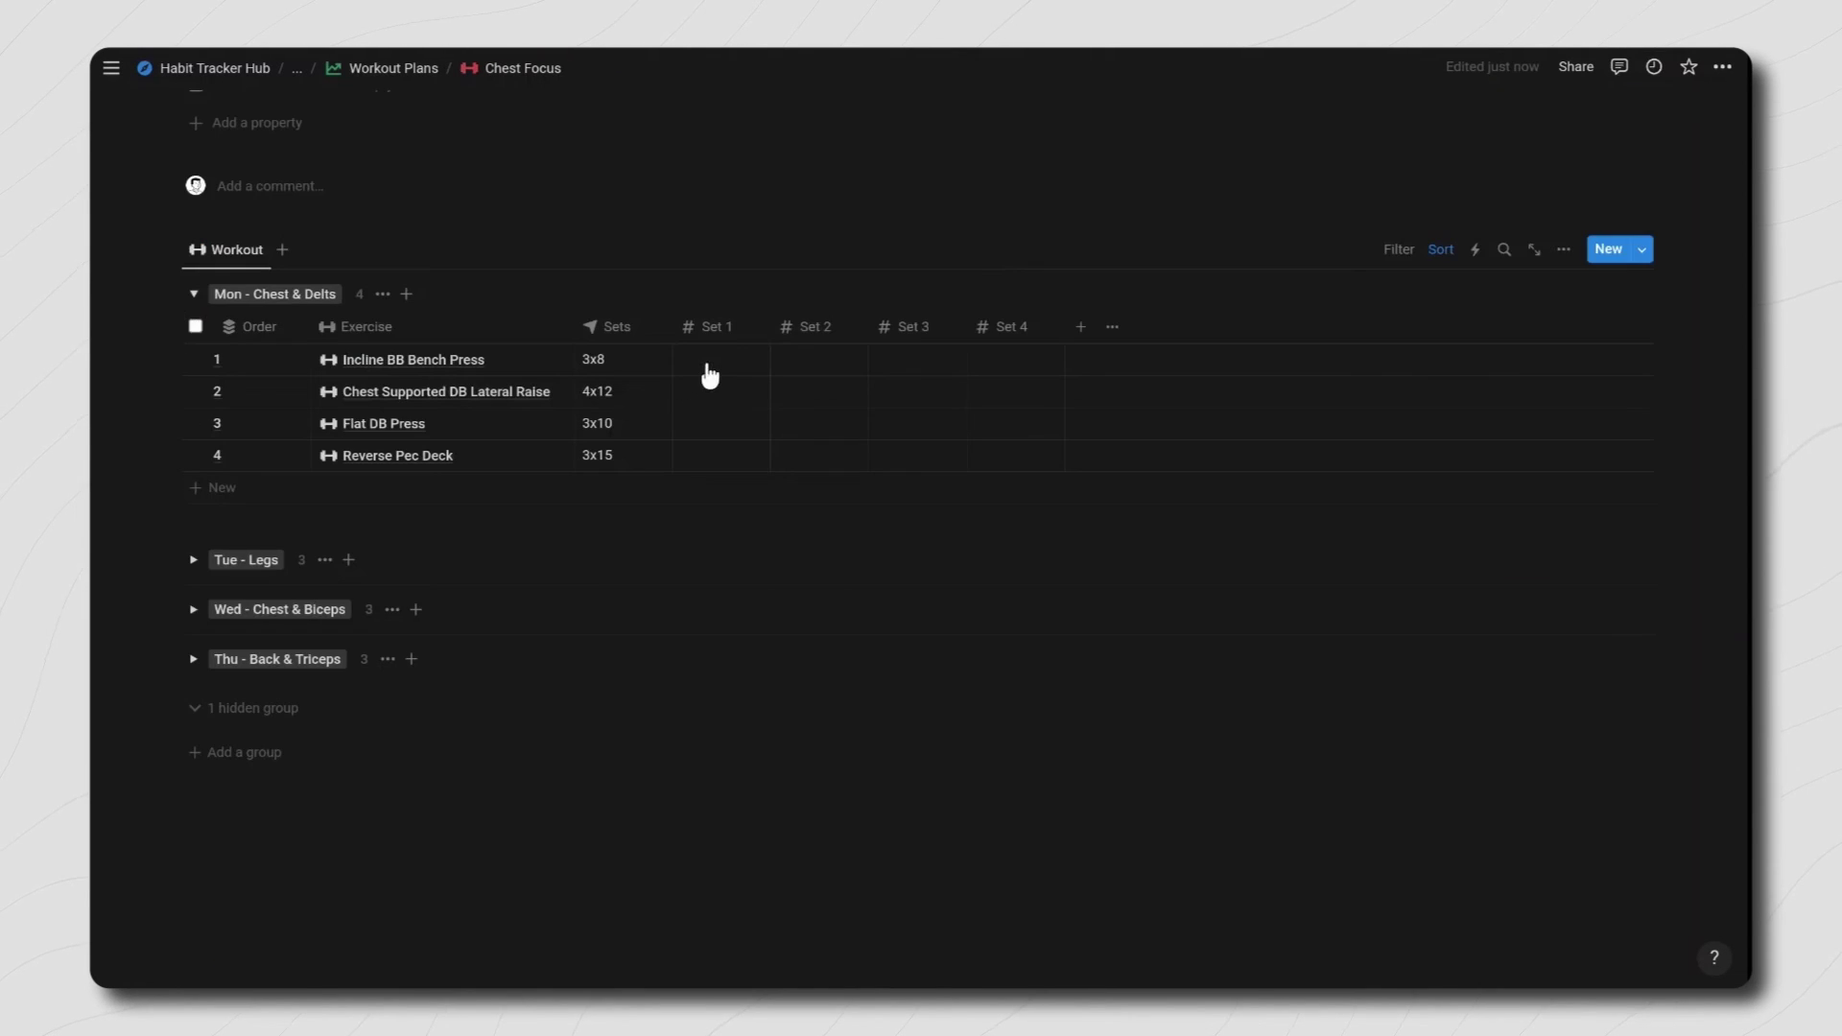
{"action": "left_click", "coordinate": [700, 368]}
{"action": "type", "text": "50"}
{"action": "left_click", "coordinate": [825, 361]}
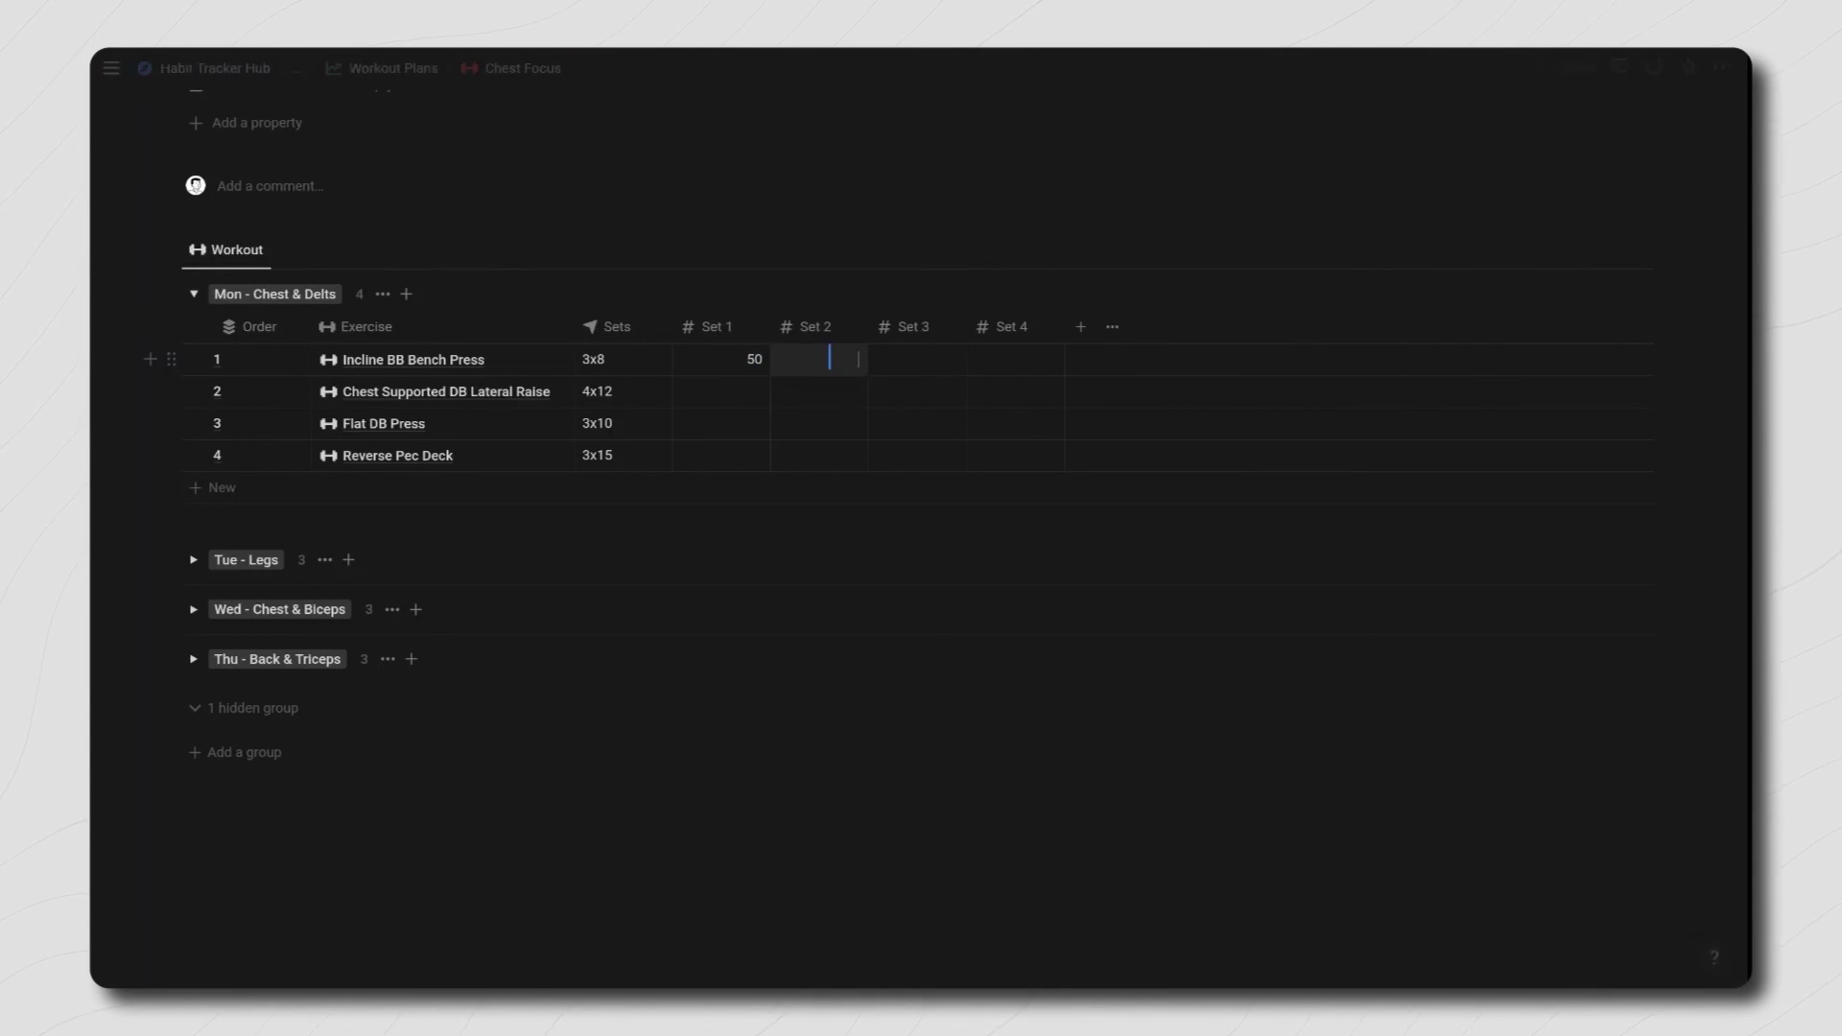
{"action": "type", "text": "60"}
{"action": "key", "text": "Return"}
{"action": "left_click", "coordinate": [915, 365]}
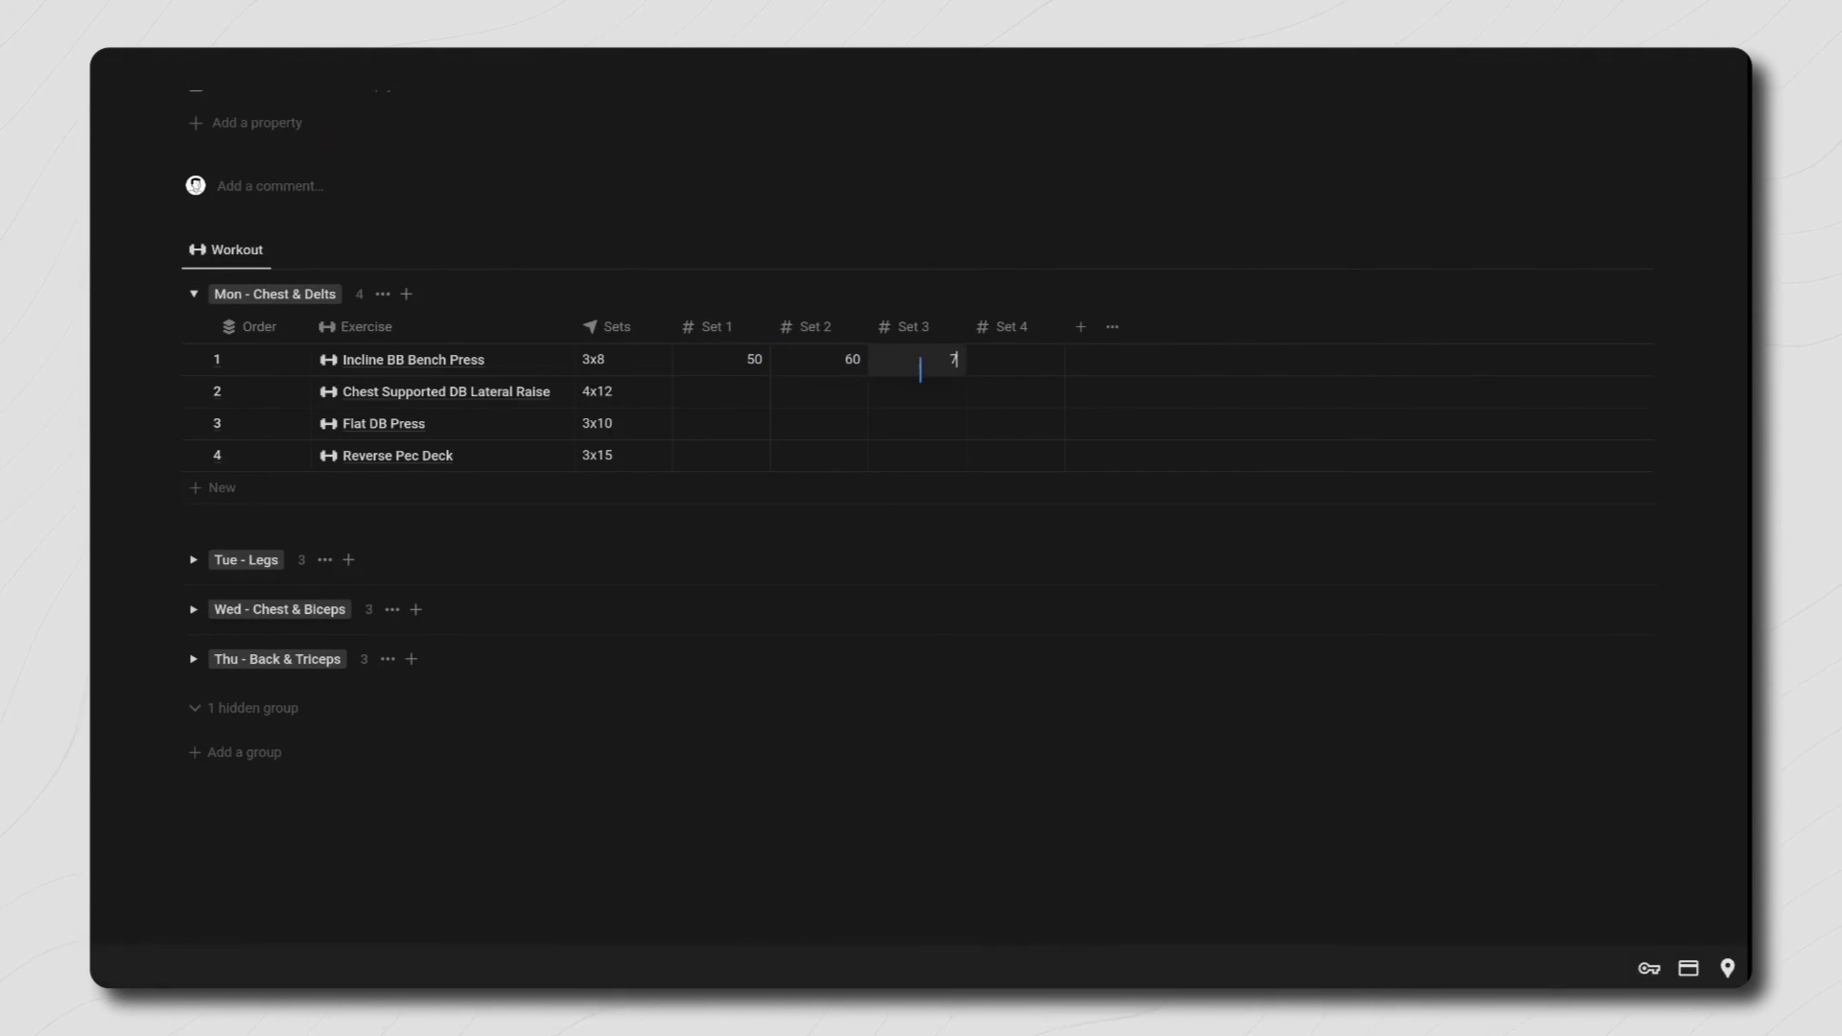
{"action": "type", "text": "70"}
{"action": "left_click", "coordinate": [1028, 359]}
{"action": "type", "text": "80"}
{"action": "key", "text": "Return"}
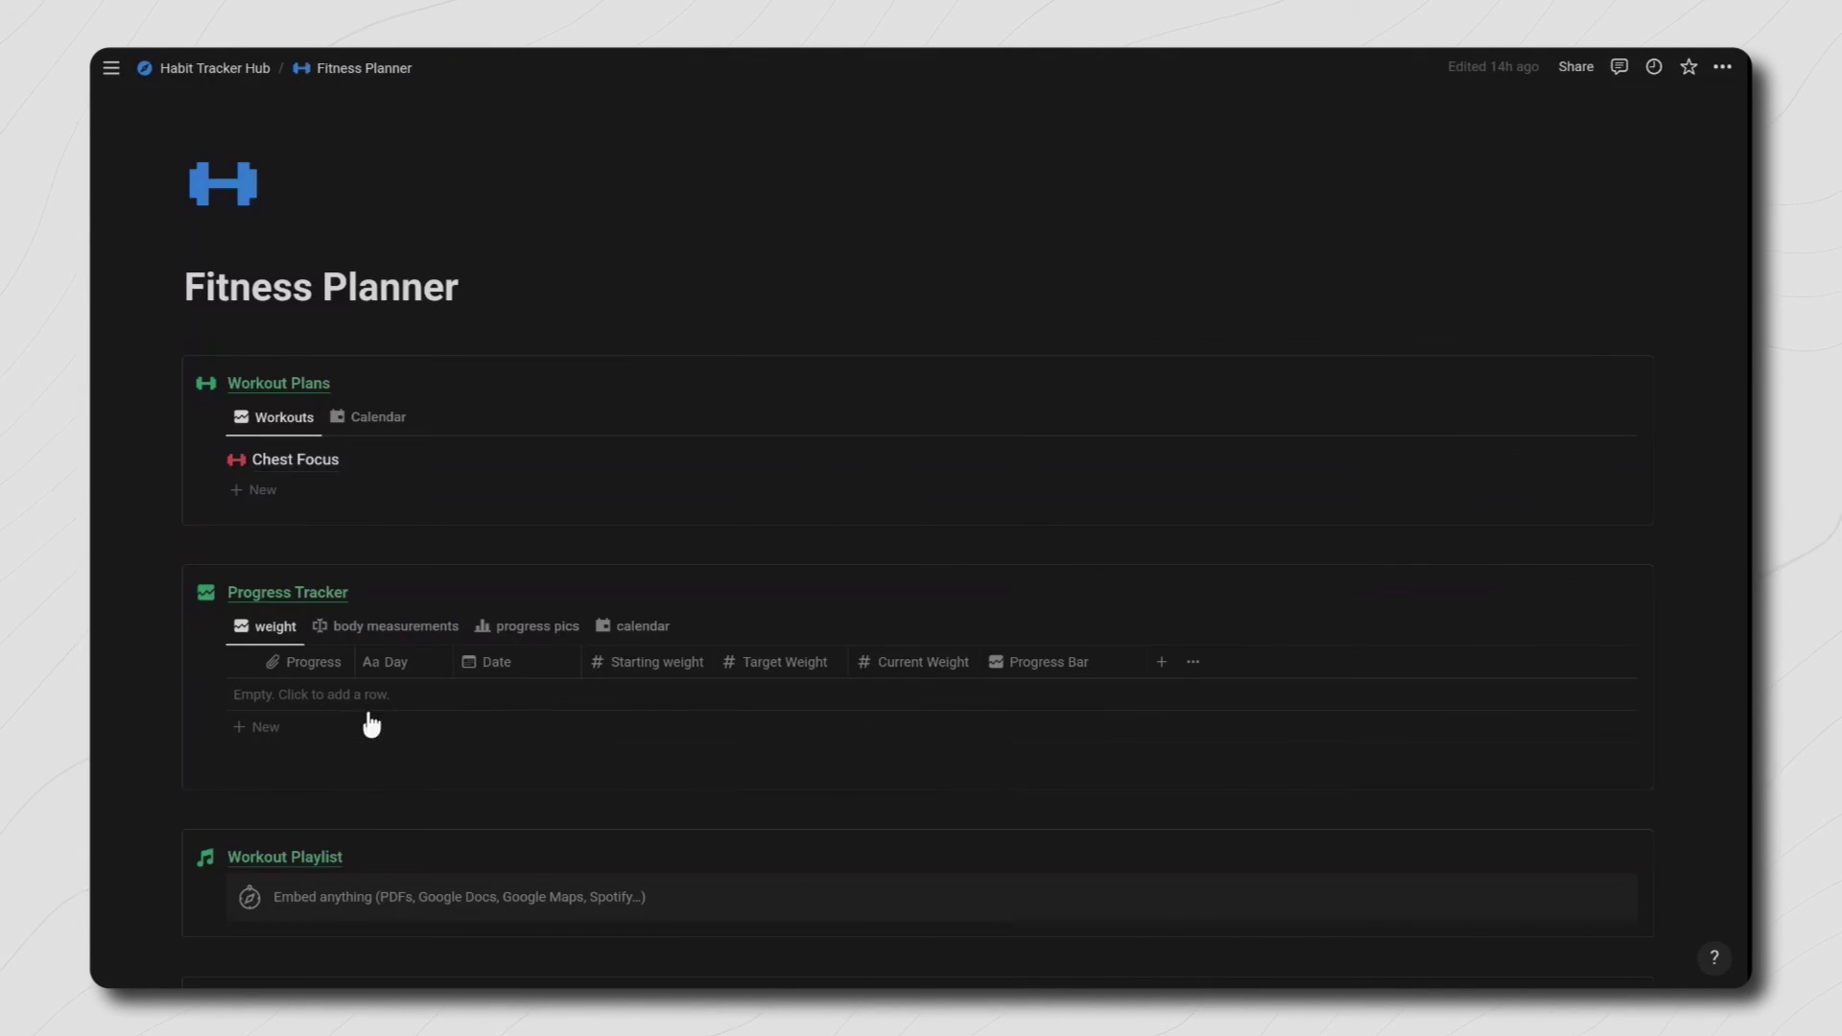
Step: Add a weight row for Day 24/11 dated November 24, 2023
{"action": "left_click", "coordinate": [343, 694]}
{"action": "type", "text": "2"}
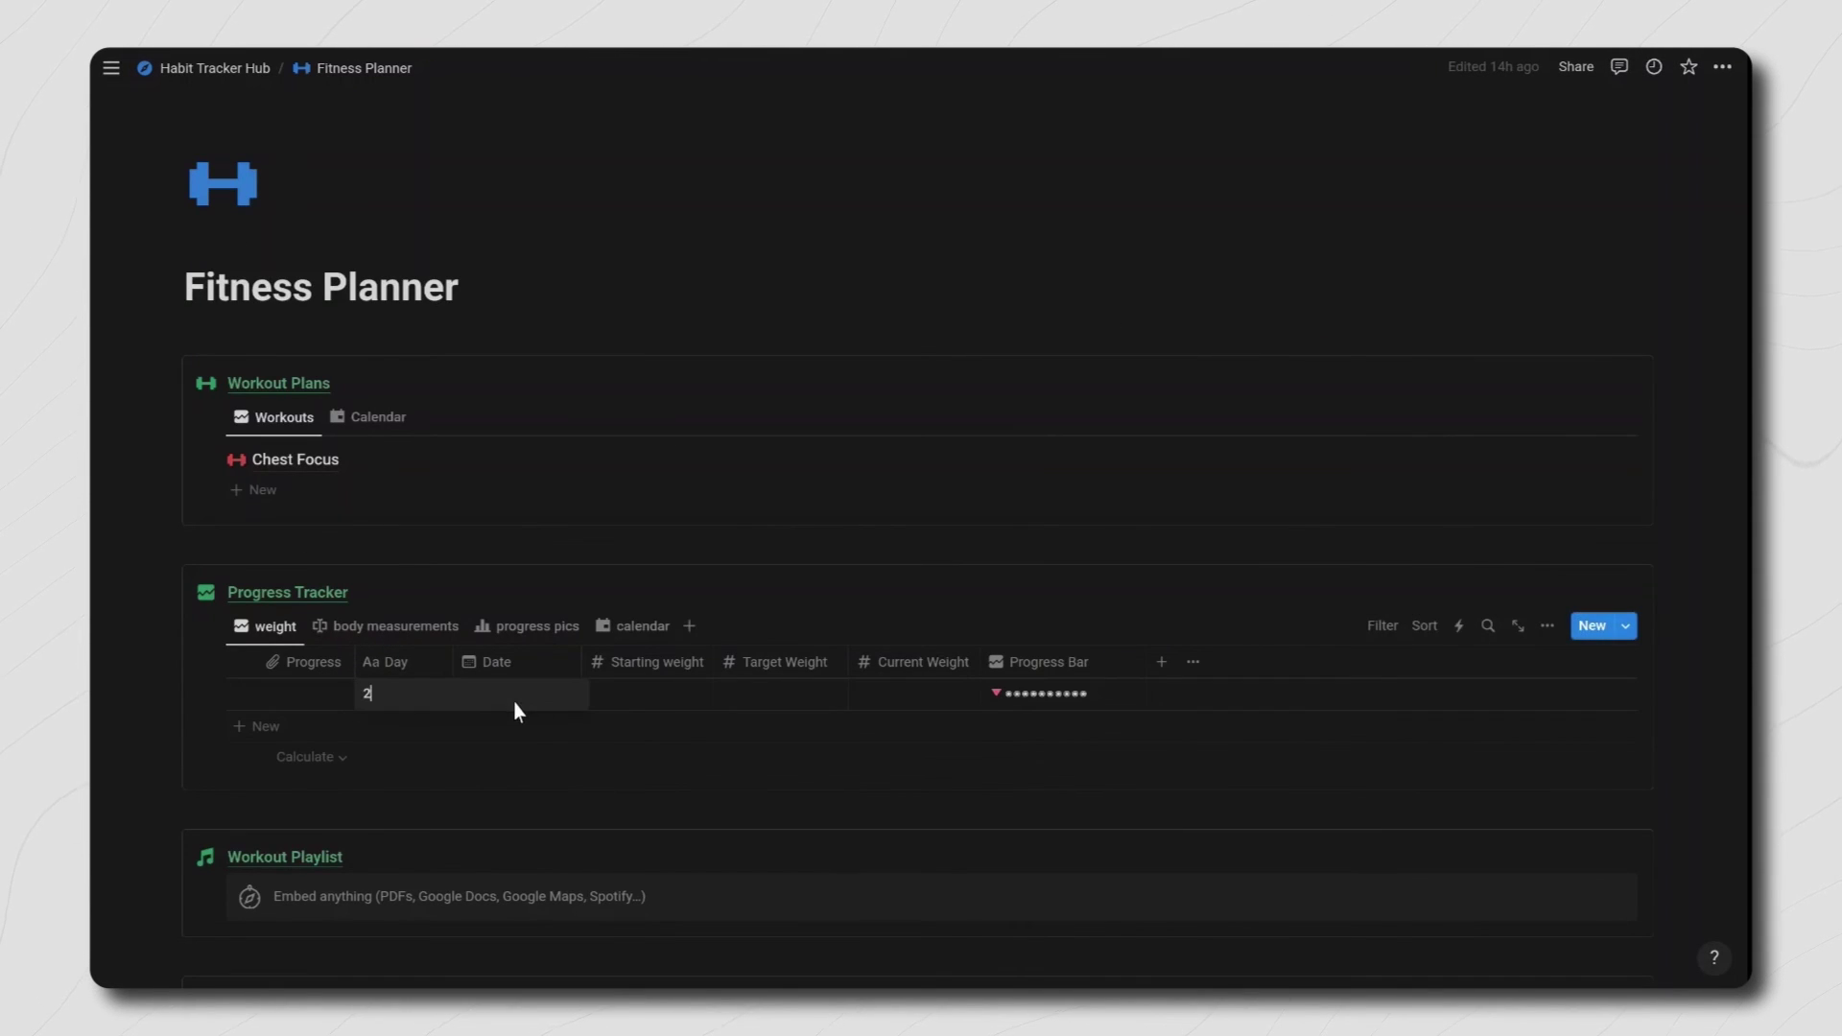
{"action": "type", "text": "4/11"}
{"action": "left_click", "coordinate": [518, 696]}
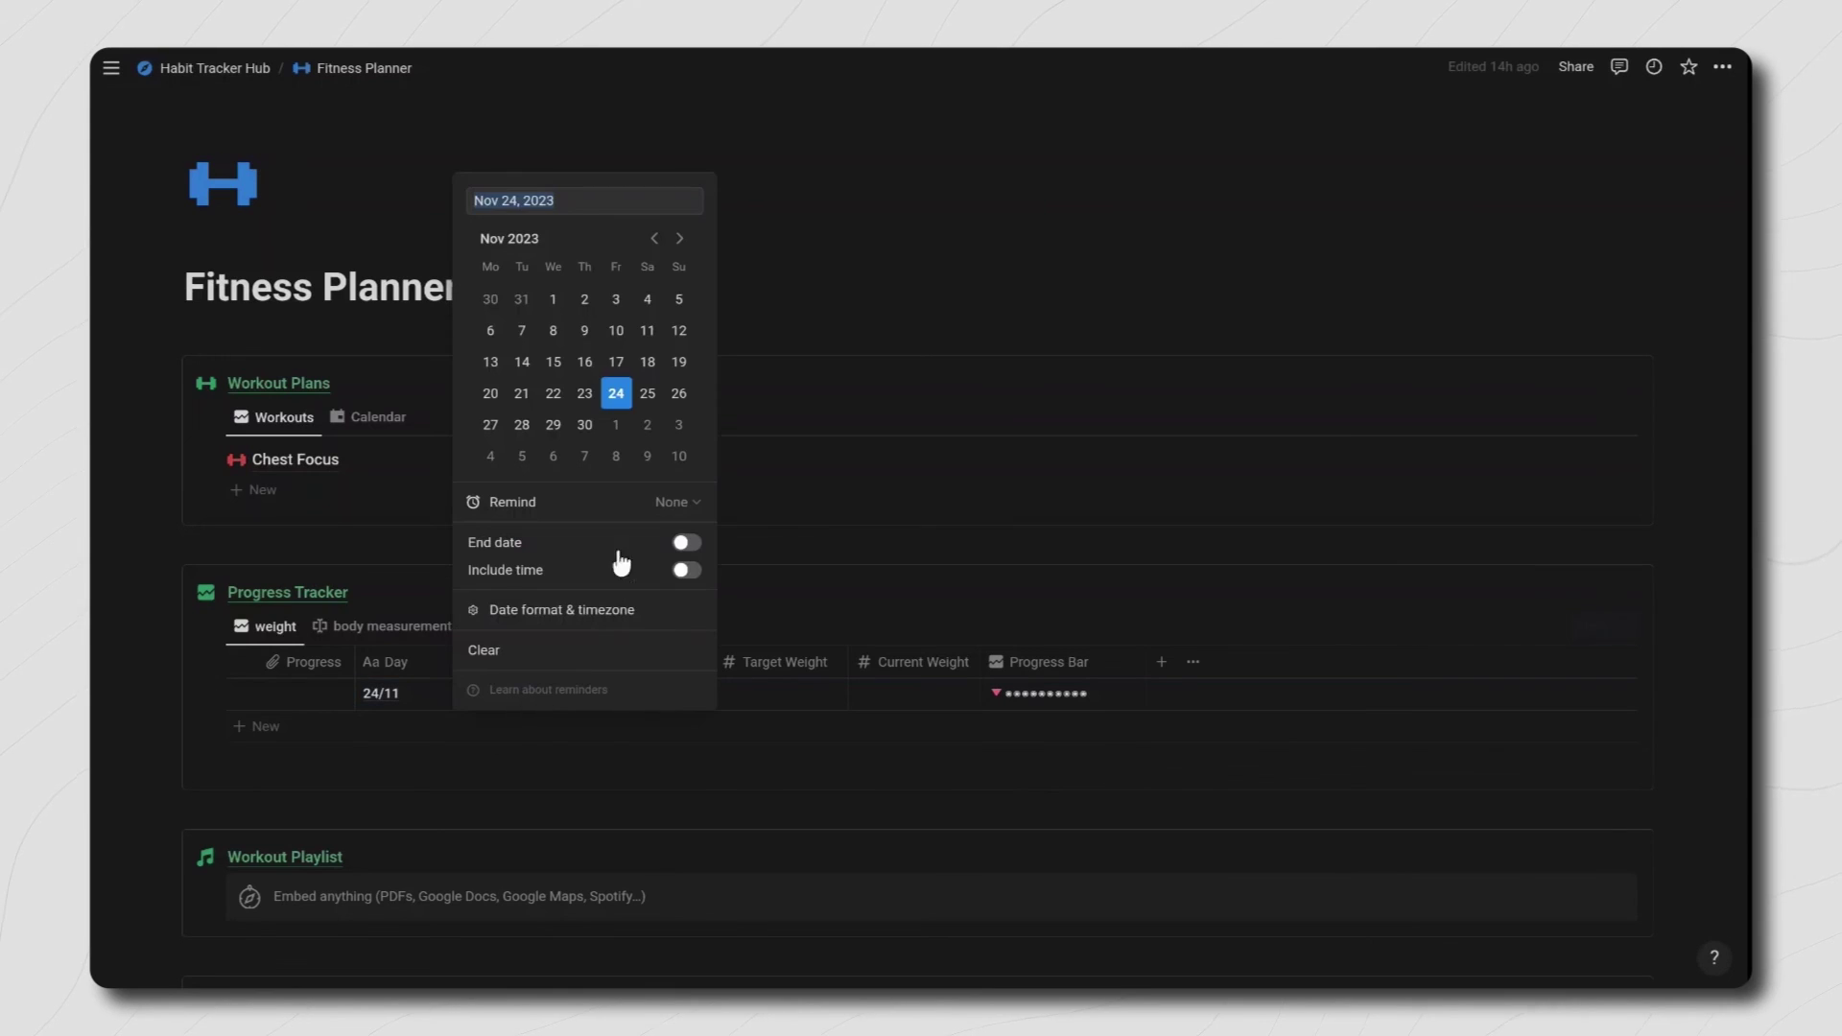
{"action": "left_click", "coordinate": [793, 687]}
Step: Set the row's Starting weight 60, Target Weight 80 and Current Weight 80
{"action": "left_click", "coordinate": [675, 695]}
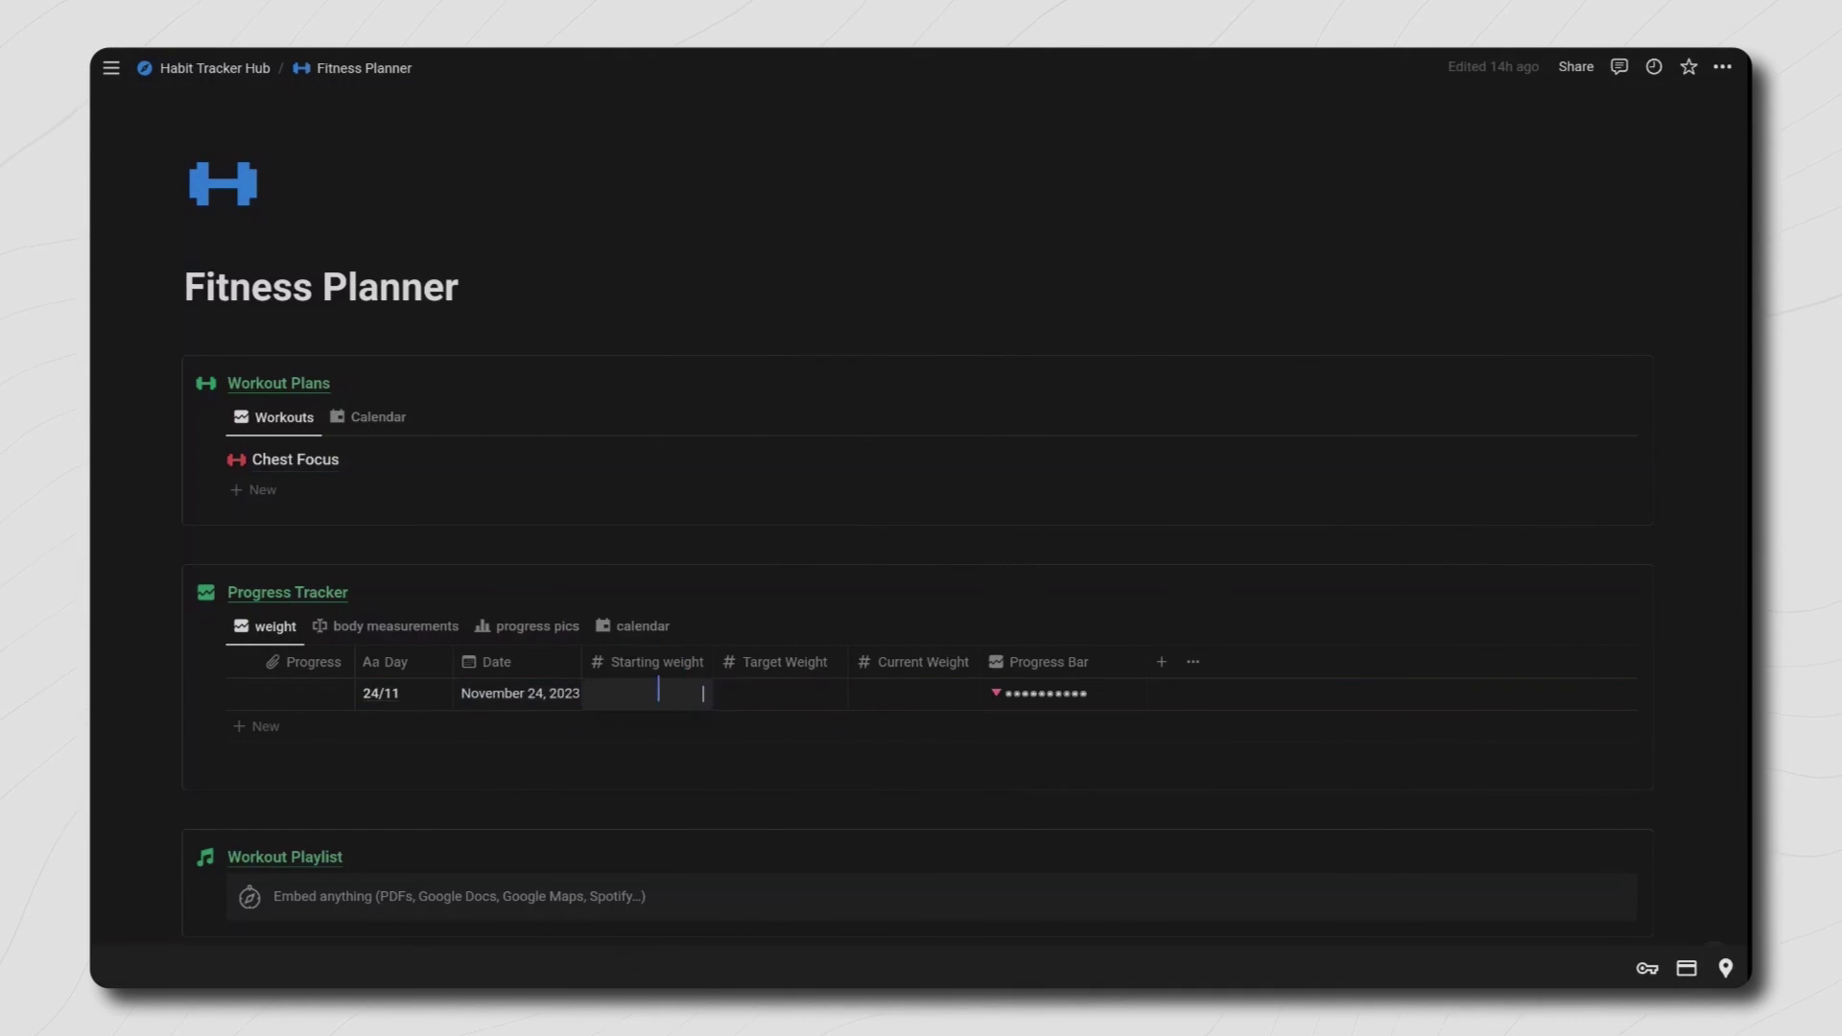
{"action": "type", "text": "60"}
{"action": "left_click", "coordinate": [796, 691]}
{"action": "type", "text": "80"}
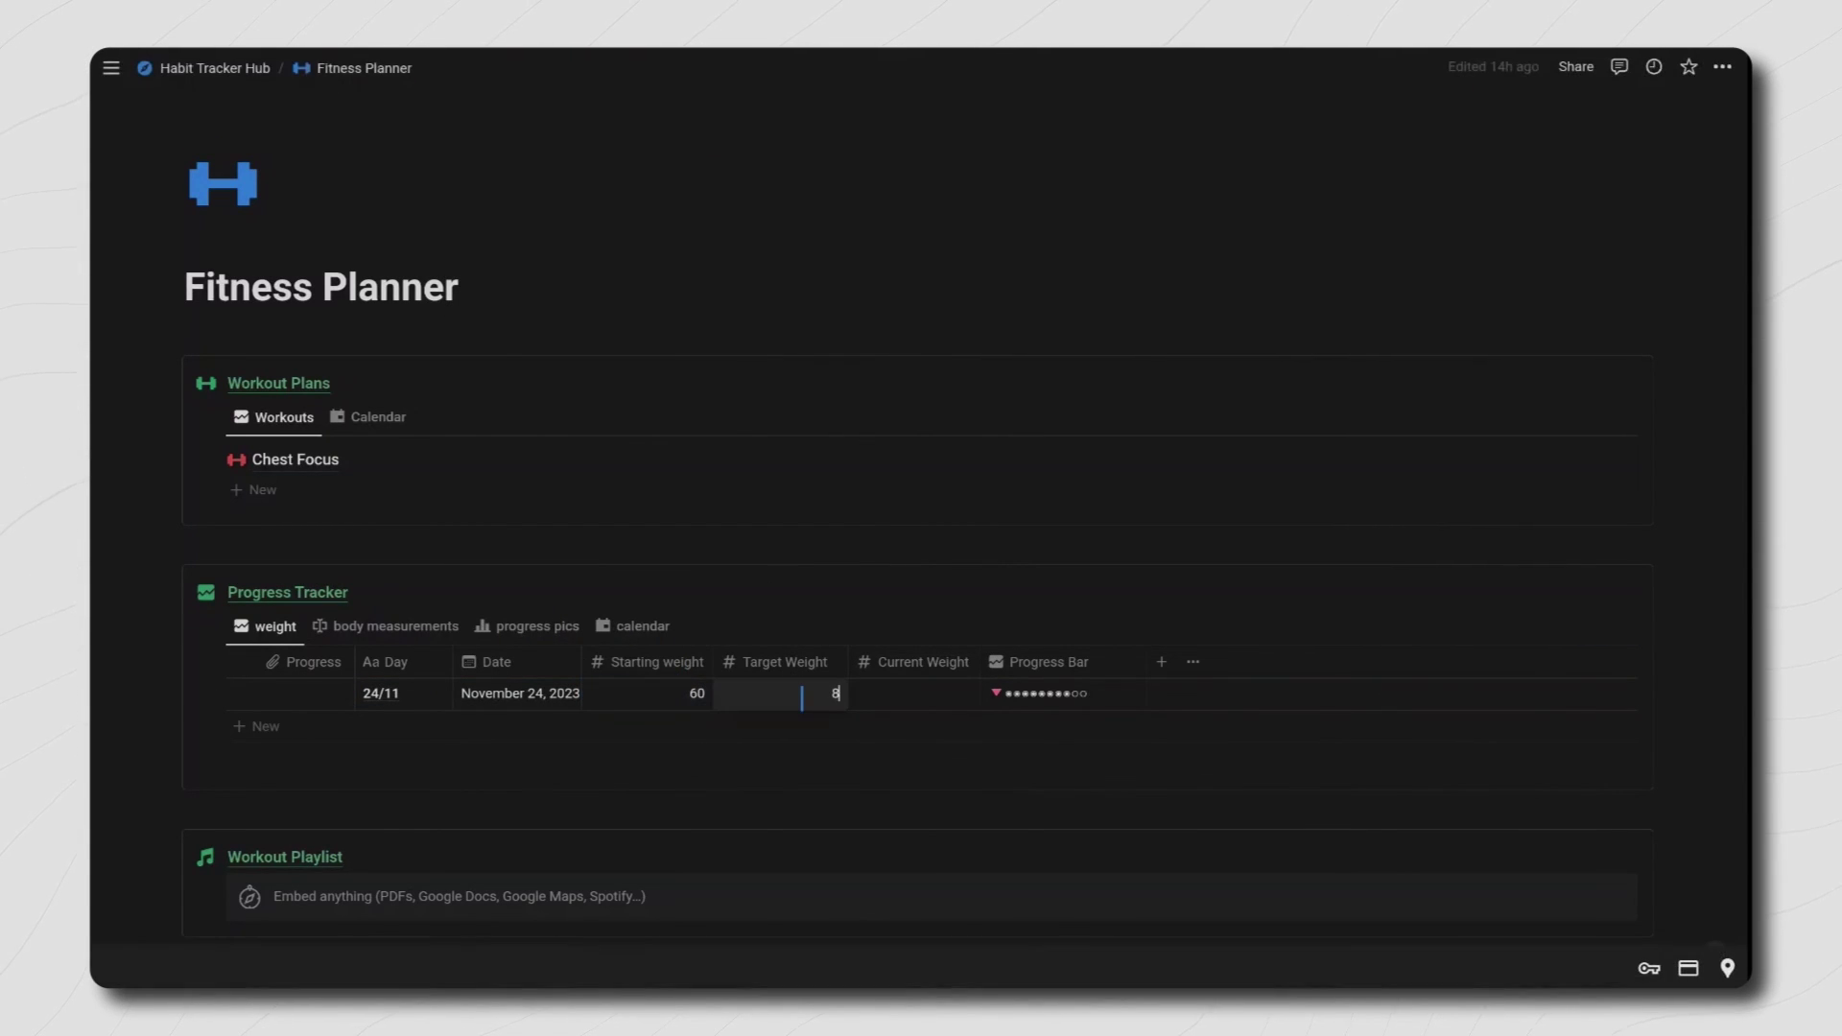
{"action": "left_click", "coordinate": [907, 696]}
{"action": "type", "text": "70"}
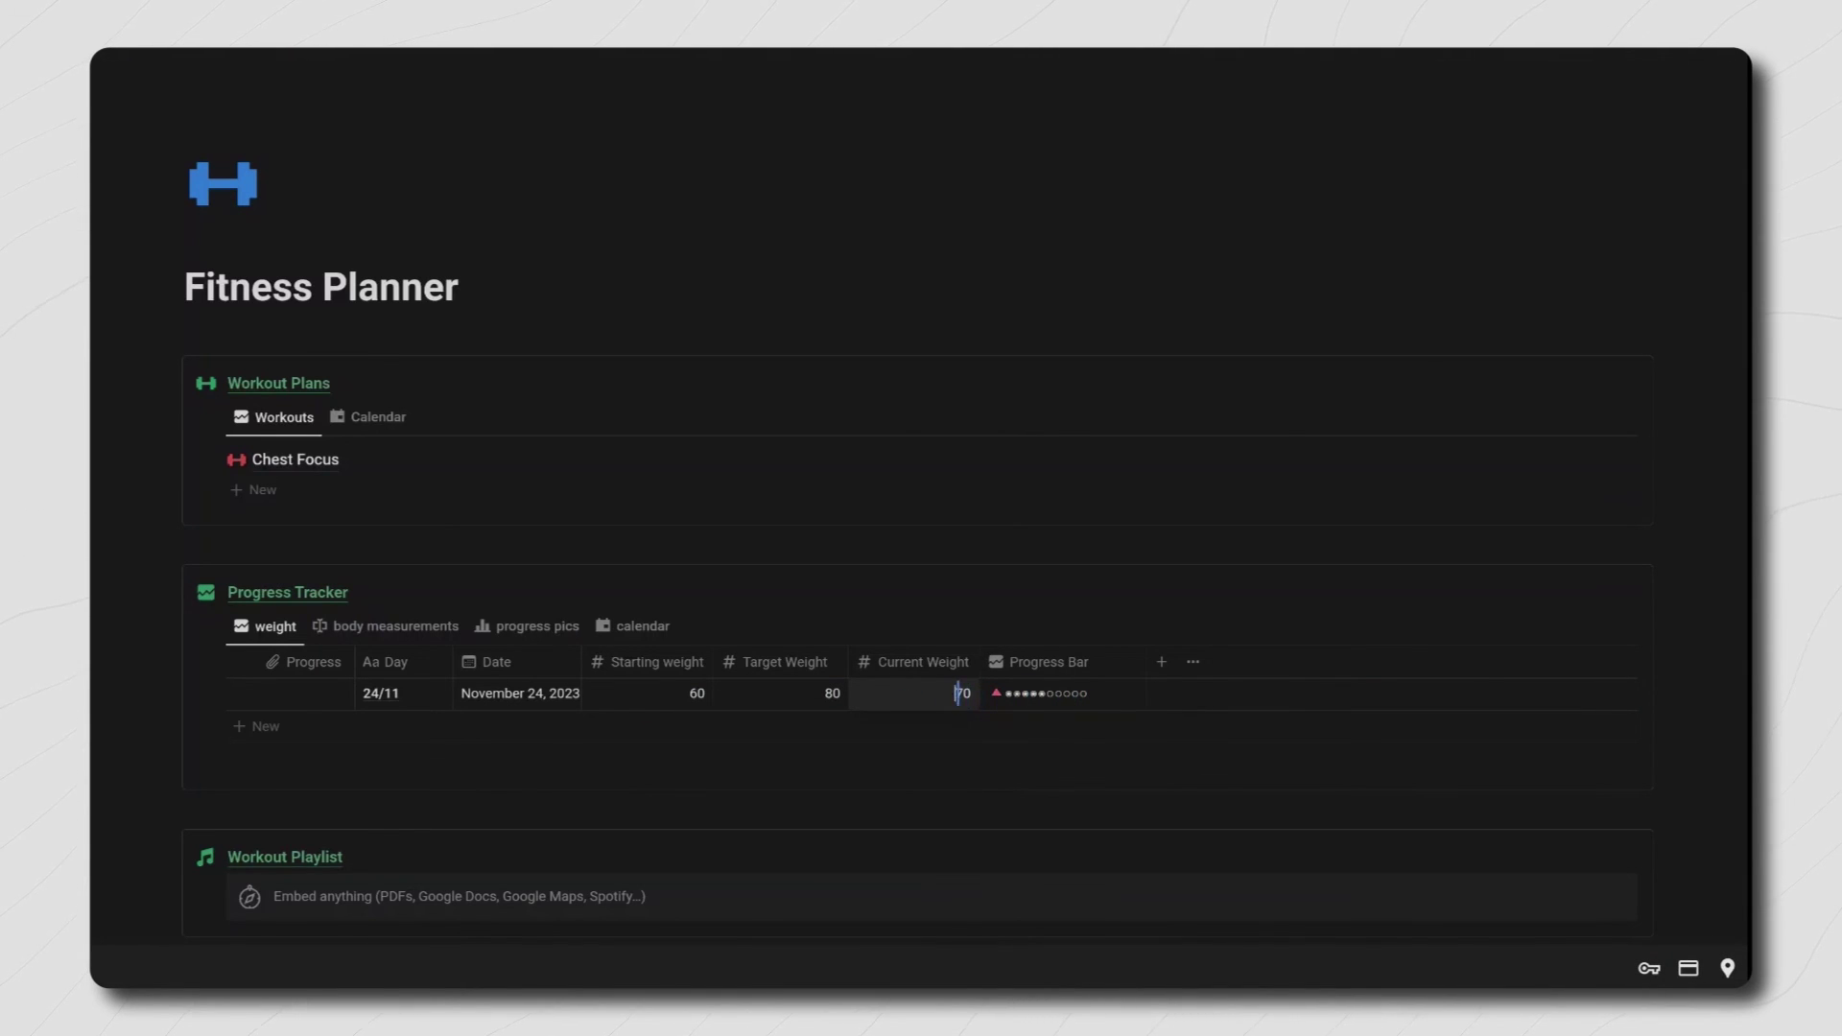
{"action": "key", "text": "BackSpace"}
{"action": "type", "text": "580"}
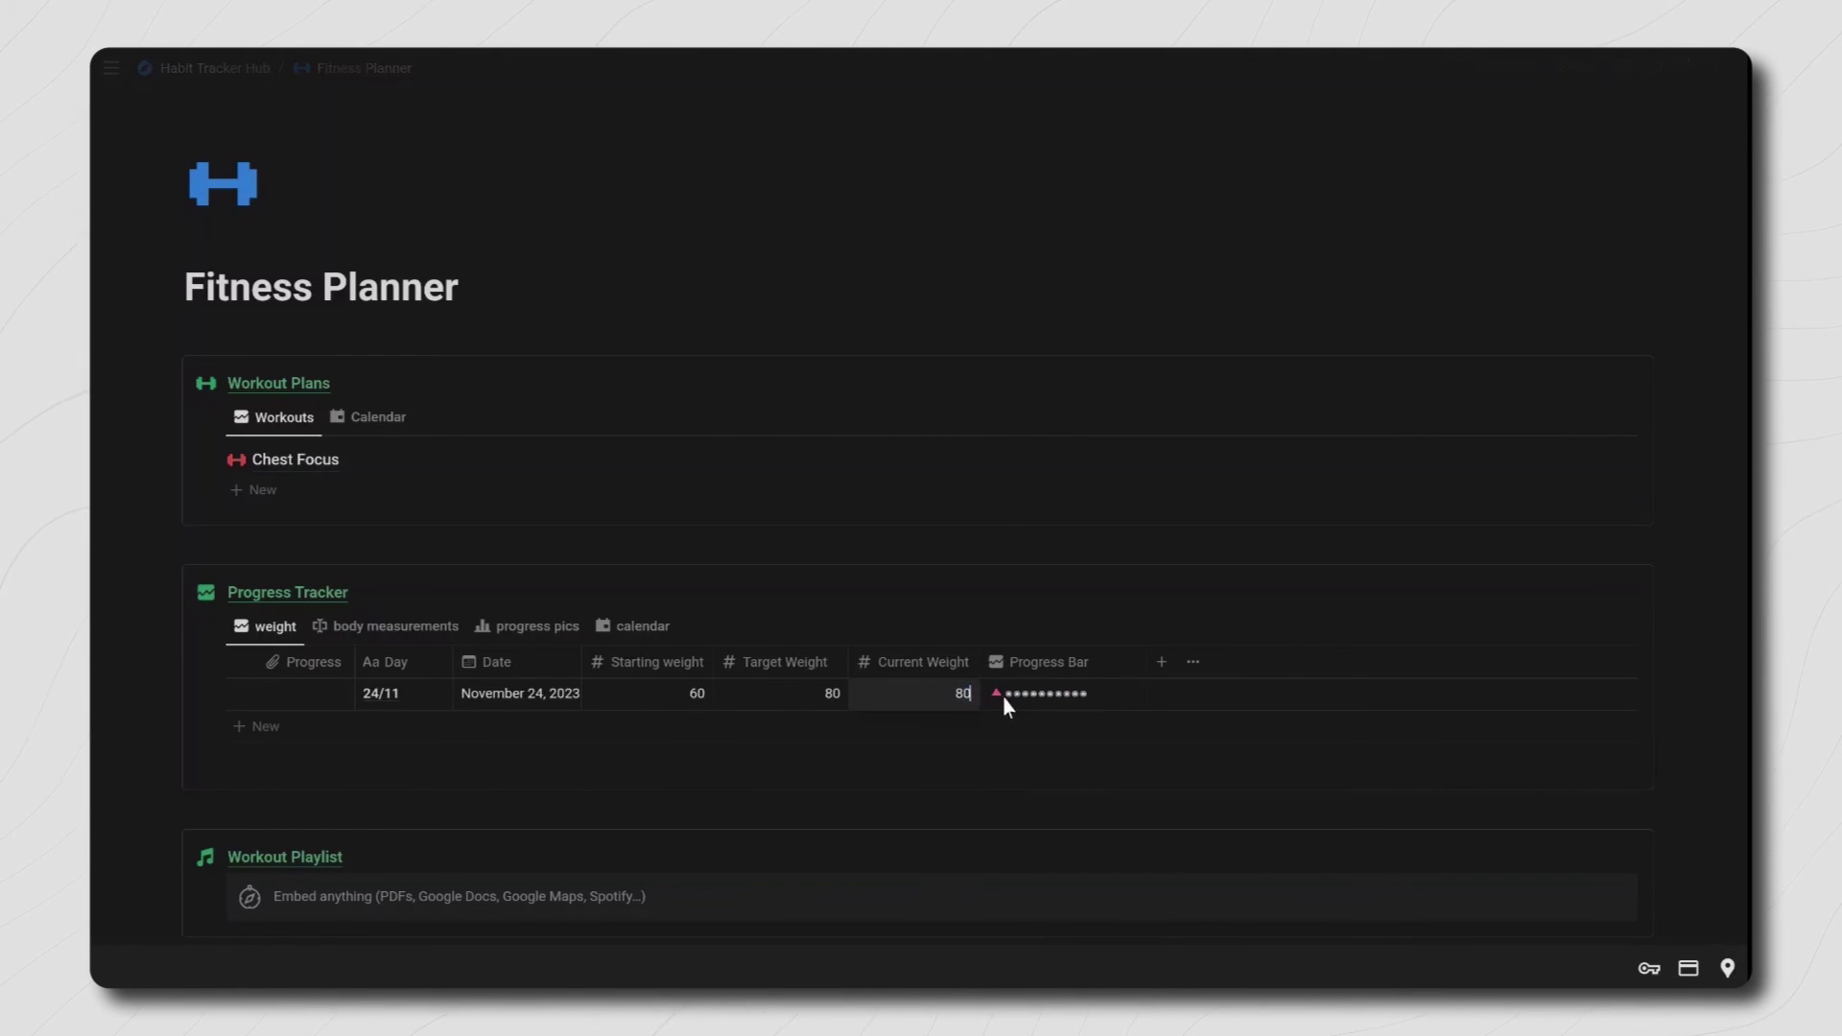
{"action": "key", "text": "Return"}
Step: Browse the body measurements, progress pics and calendar views, then return to the weight table
{"action": "left_click", "coordinate": [424, 631]}
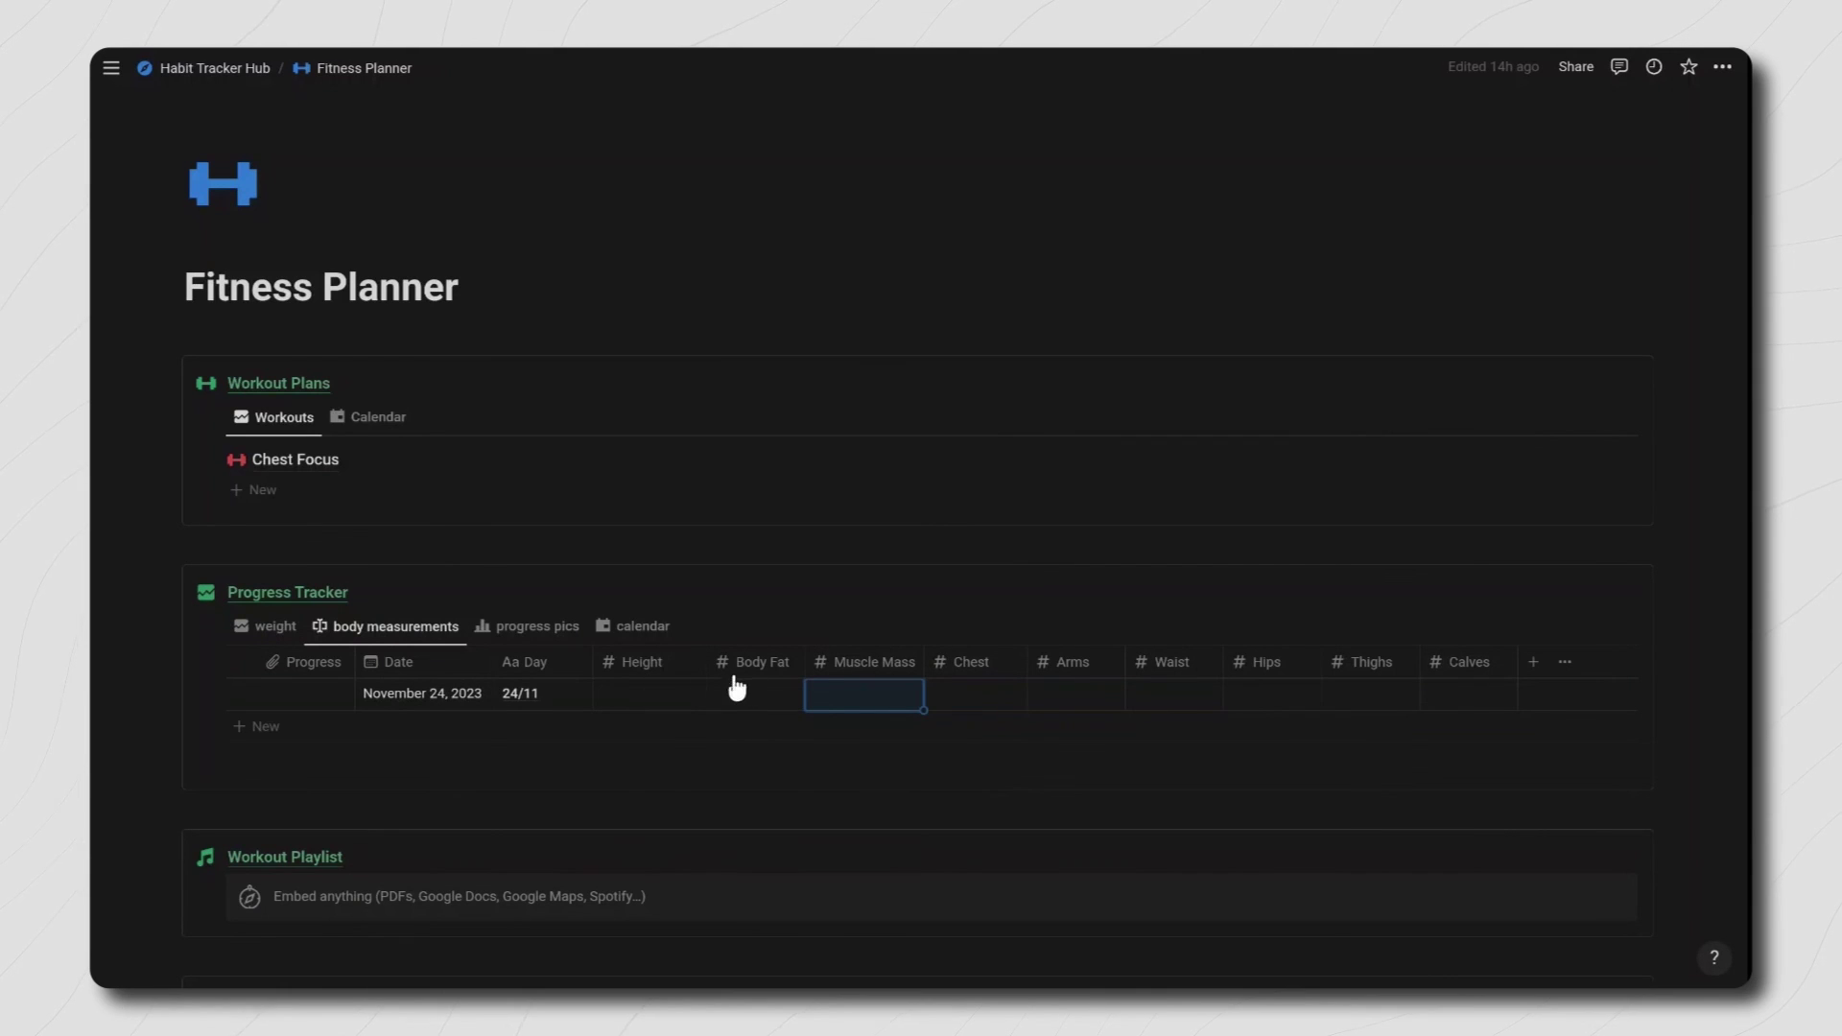
{"action": "left_click", "coordinate": [494, 628]}
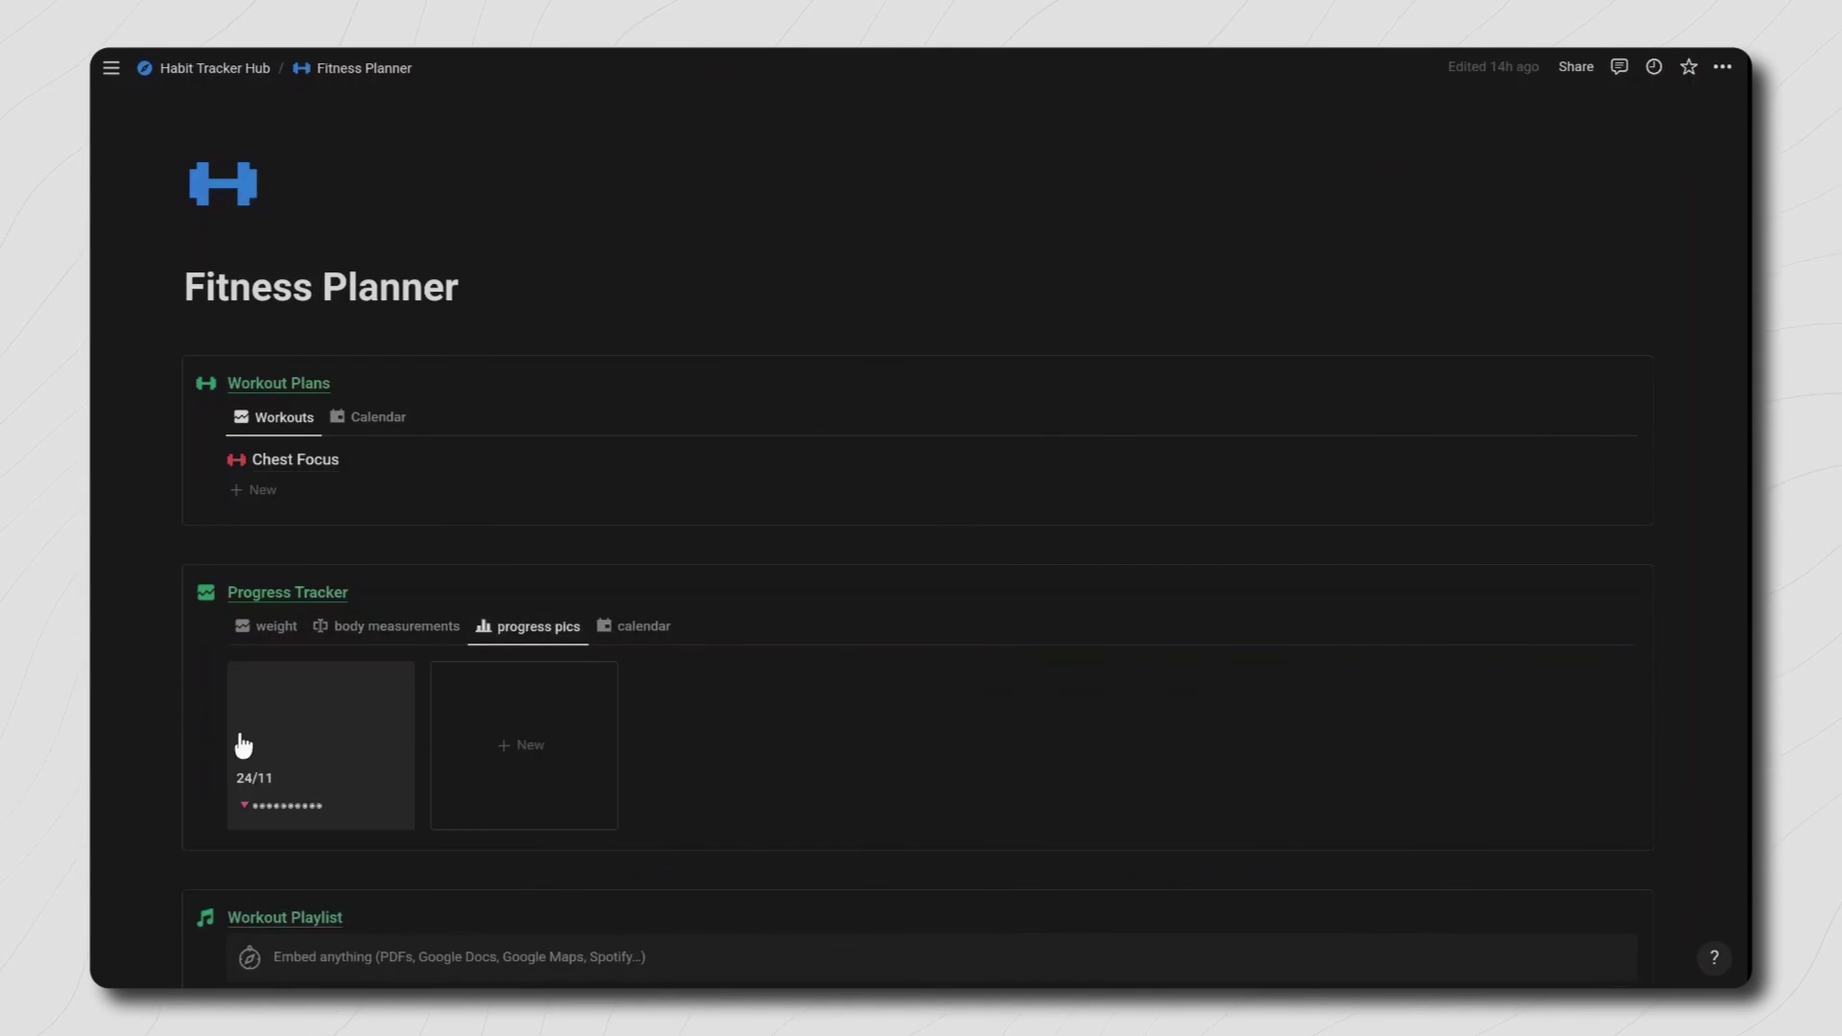
{"action": "left_click", "coordinate": [628, 633]}
{"action": "scroll", "coordinate": [643, 667], "scroll_direction": "down", "scroll_amount": 3}
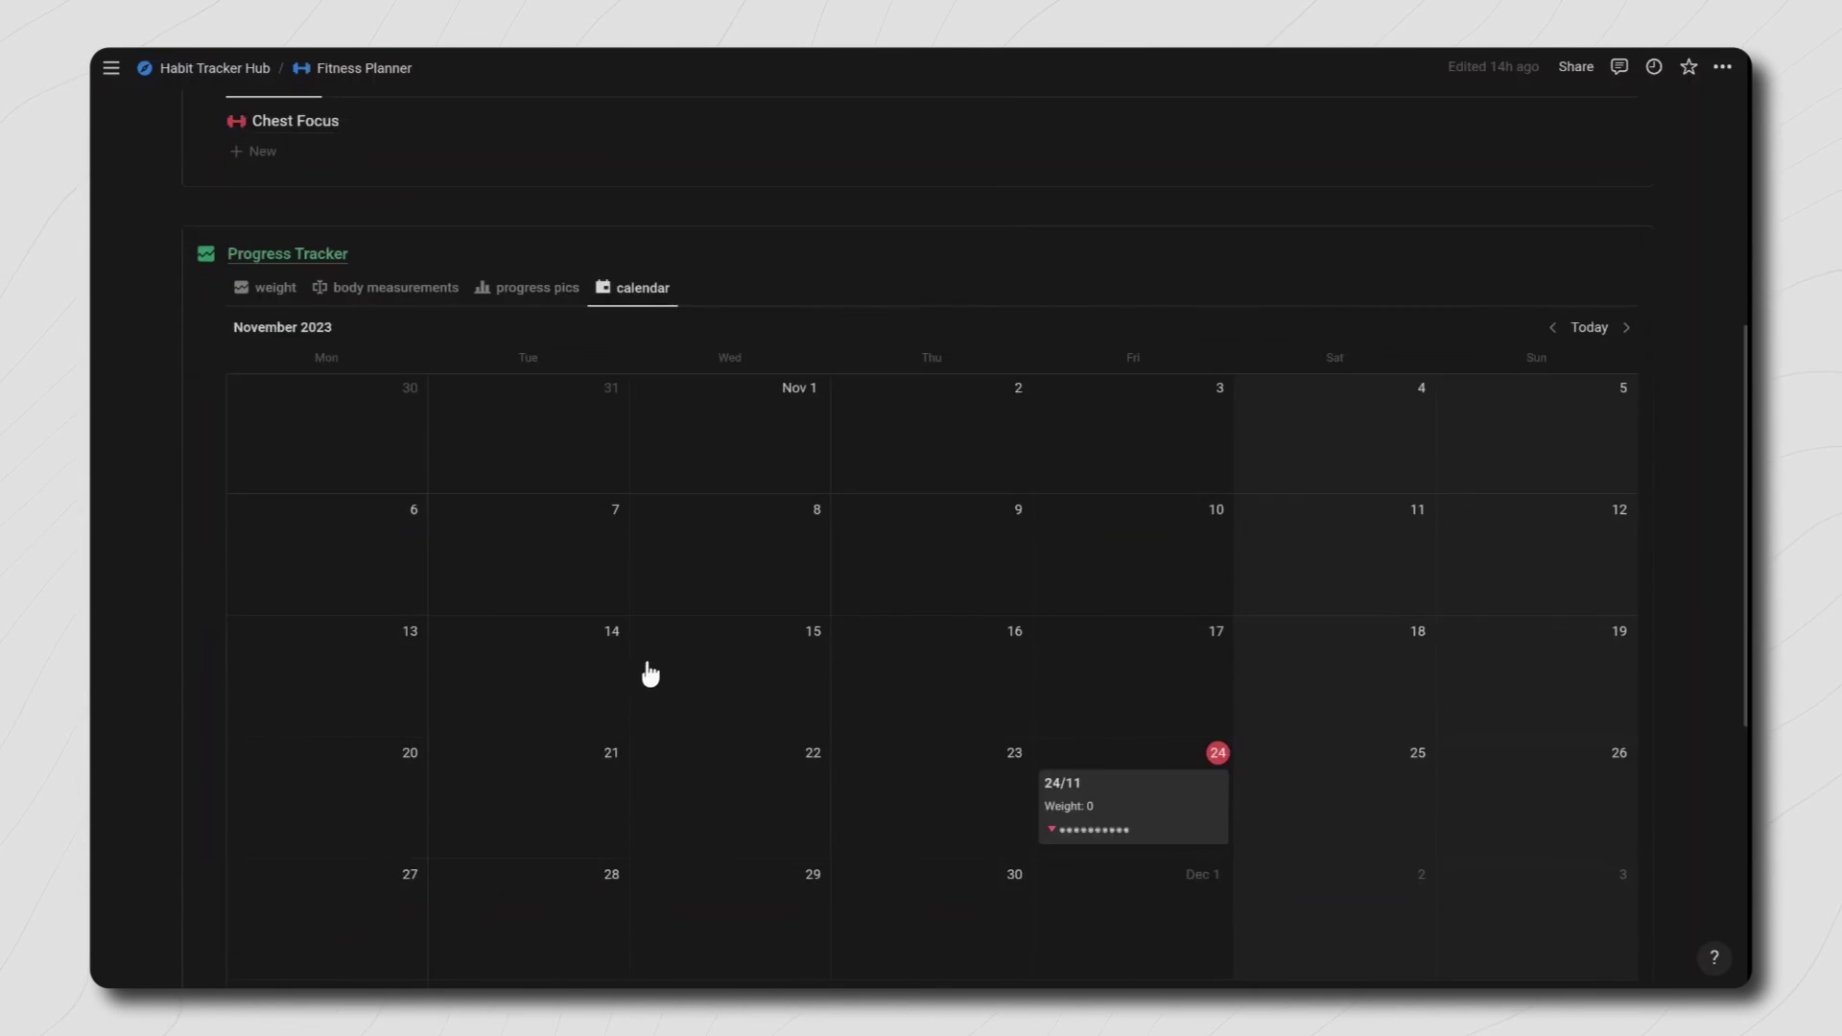
{"action": "scroll", "coordinate": [516, 601], "scroll_direction": "up", "scroll_amount": 3}
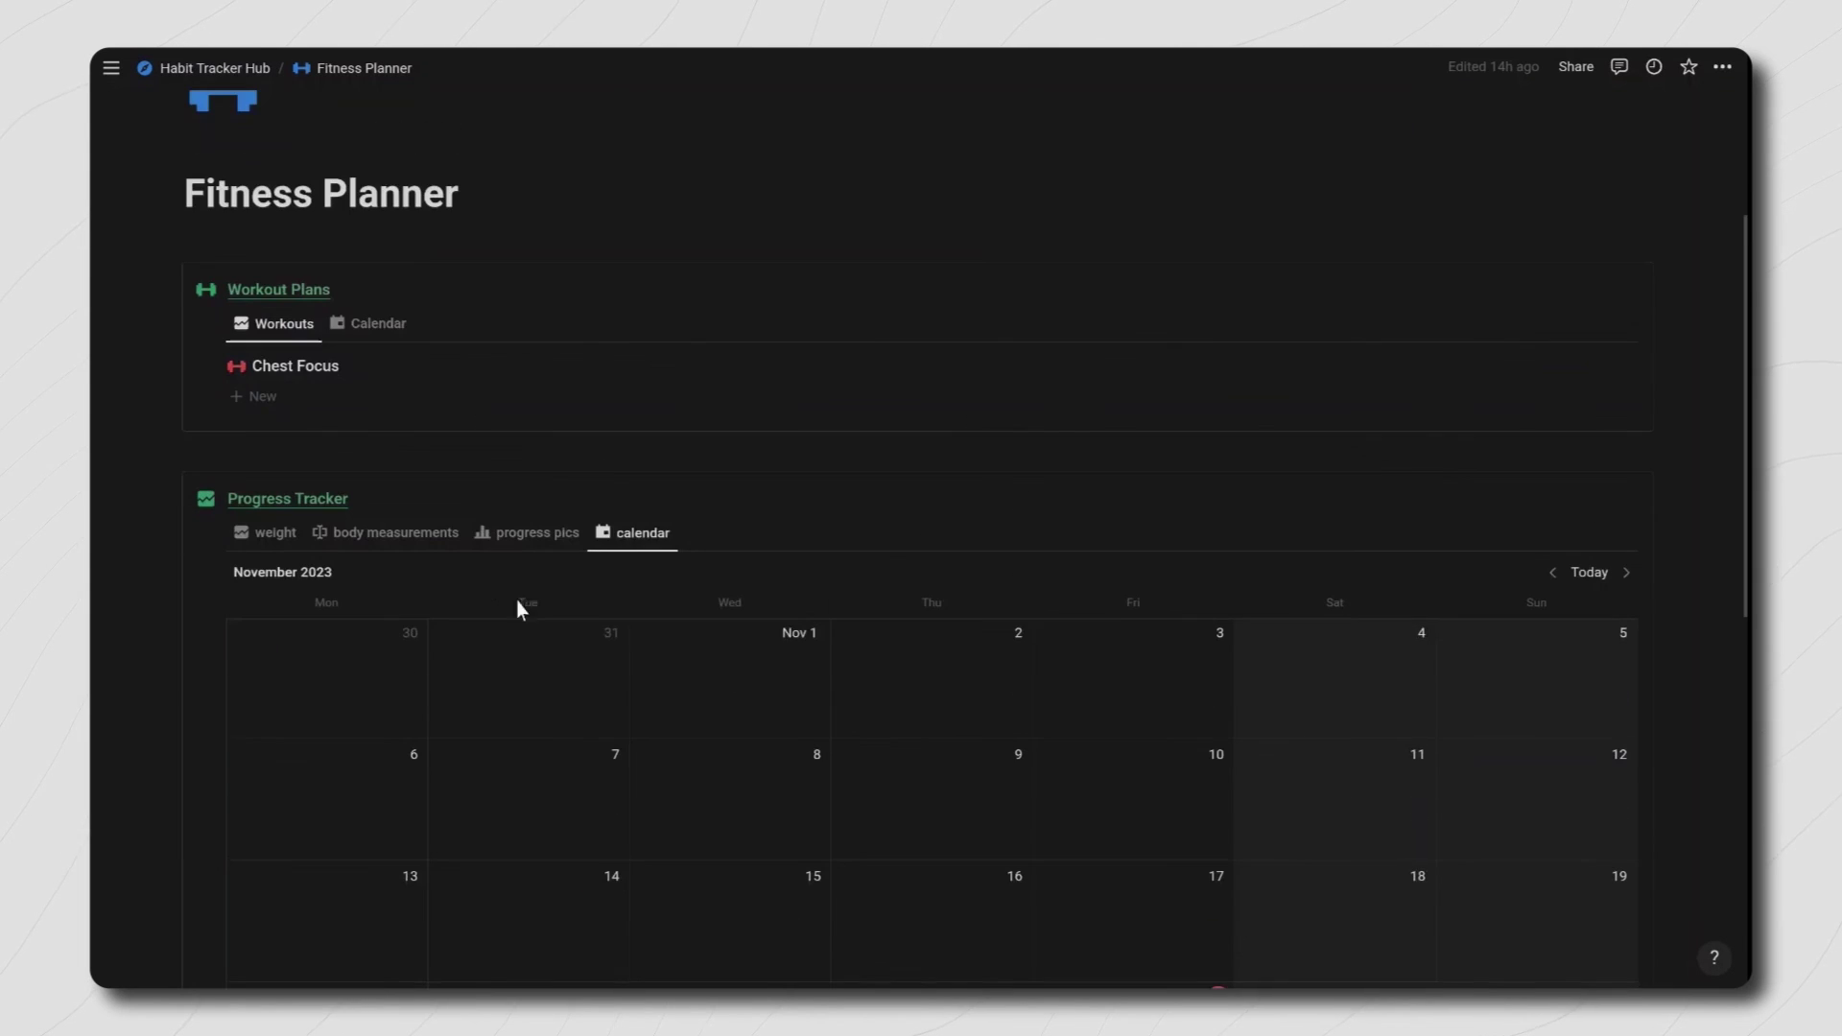
{"action": "left_click", "coordinate": [278, 534]}
{"action": "scroll", "coordinate": [576, 614], "scroll_direction": "down", "scroll_amount": 3}
Step: Generate the Finance Tracker set-up checklist, then select and delete all seven items
{"action": "scroll", "coordinate": [592, 659], "scroll_direction": "down", "scroll_amount": 1}
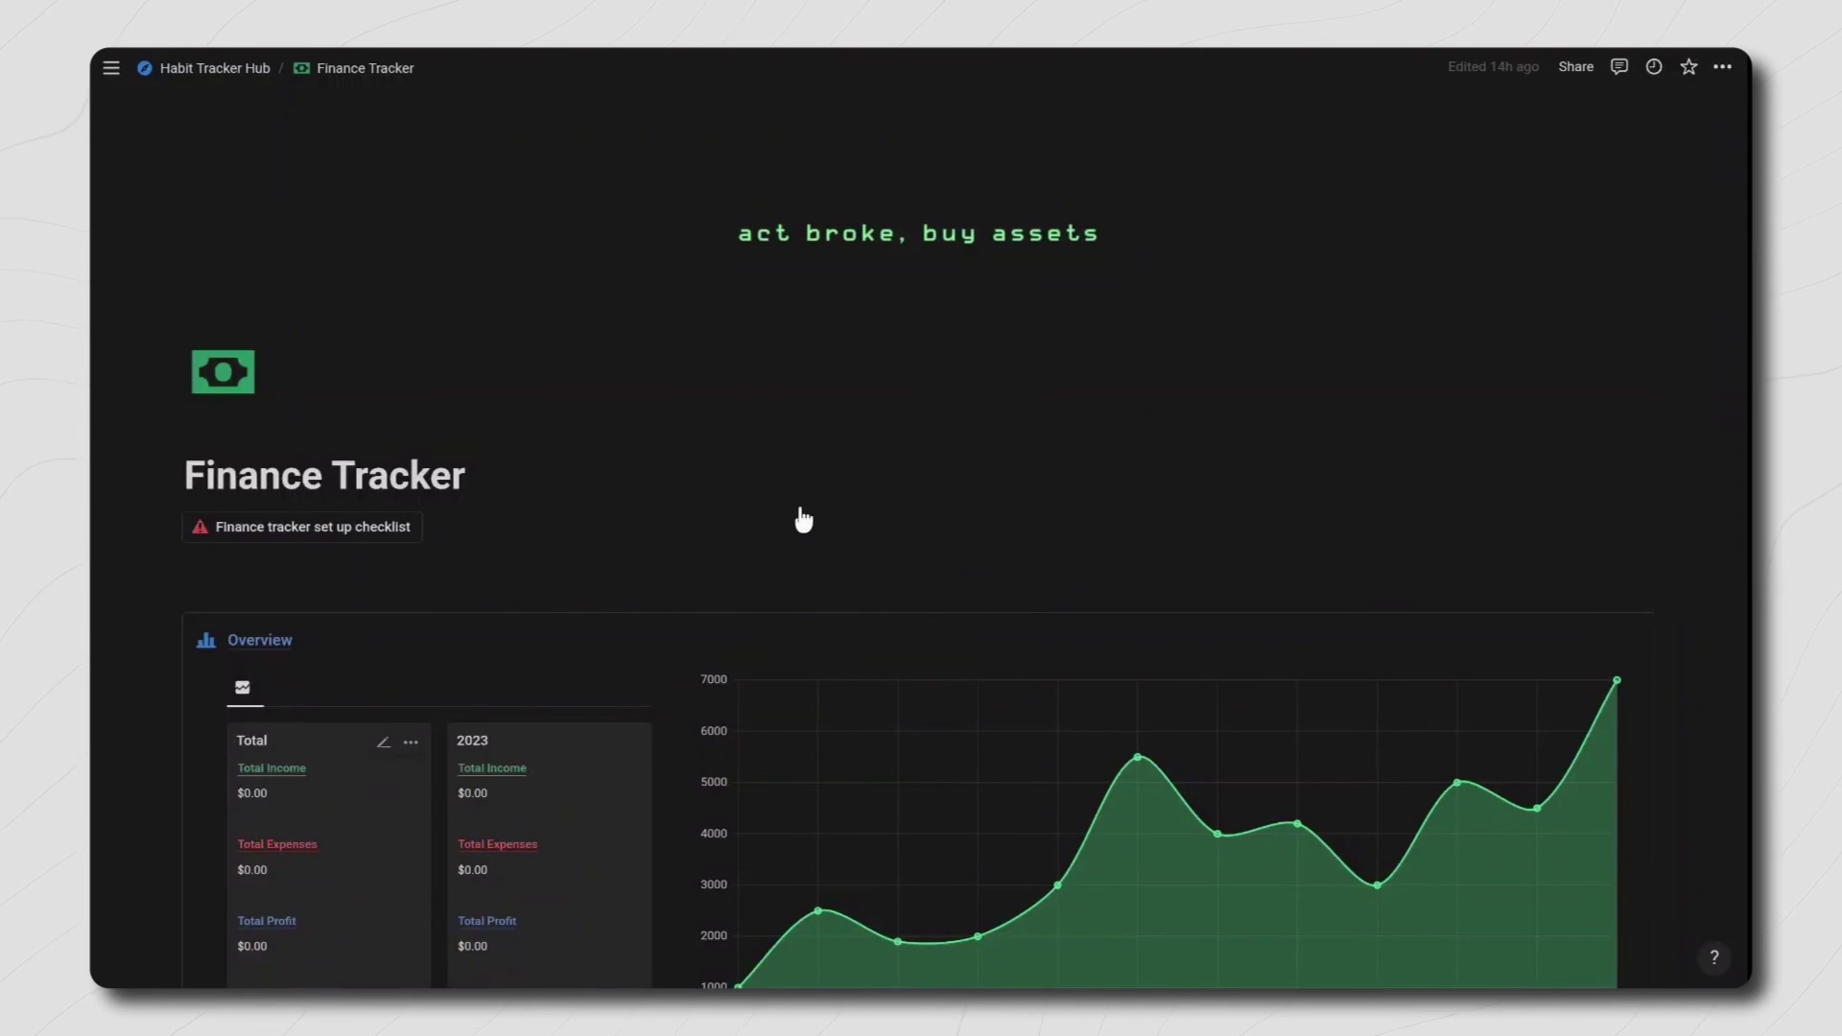
{"action": "left_click", "coordinate": [341, 526]}
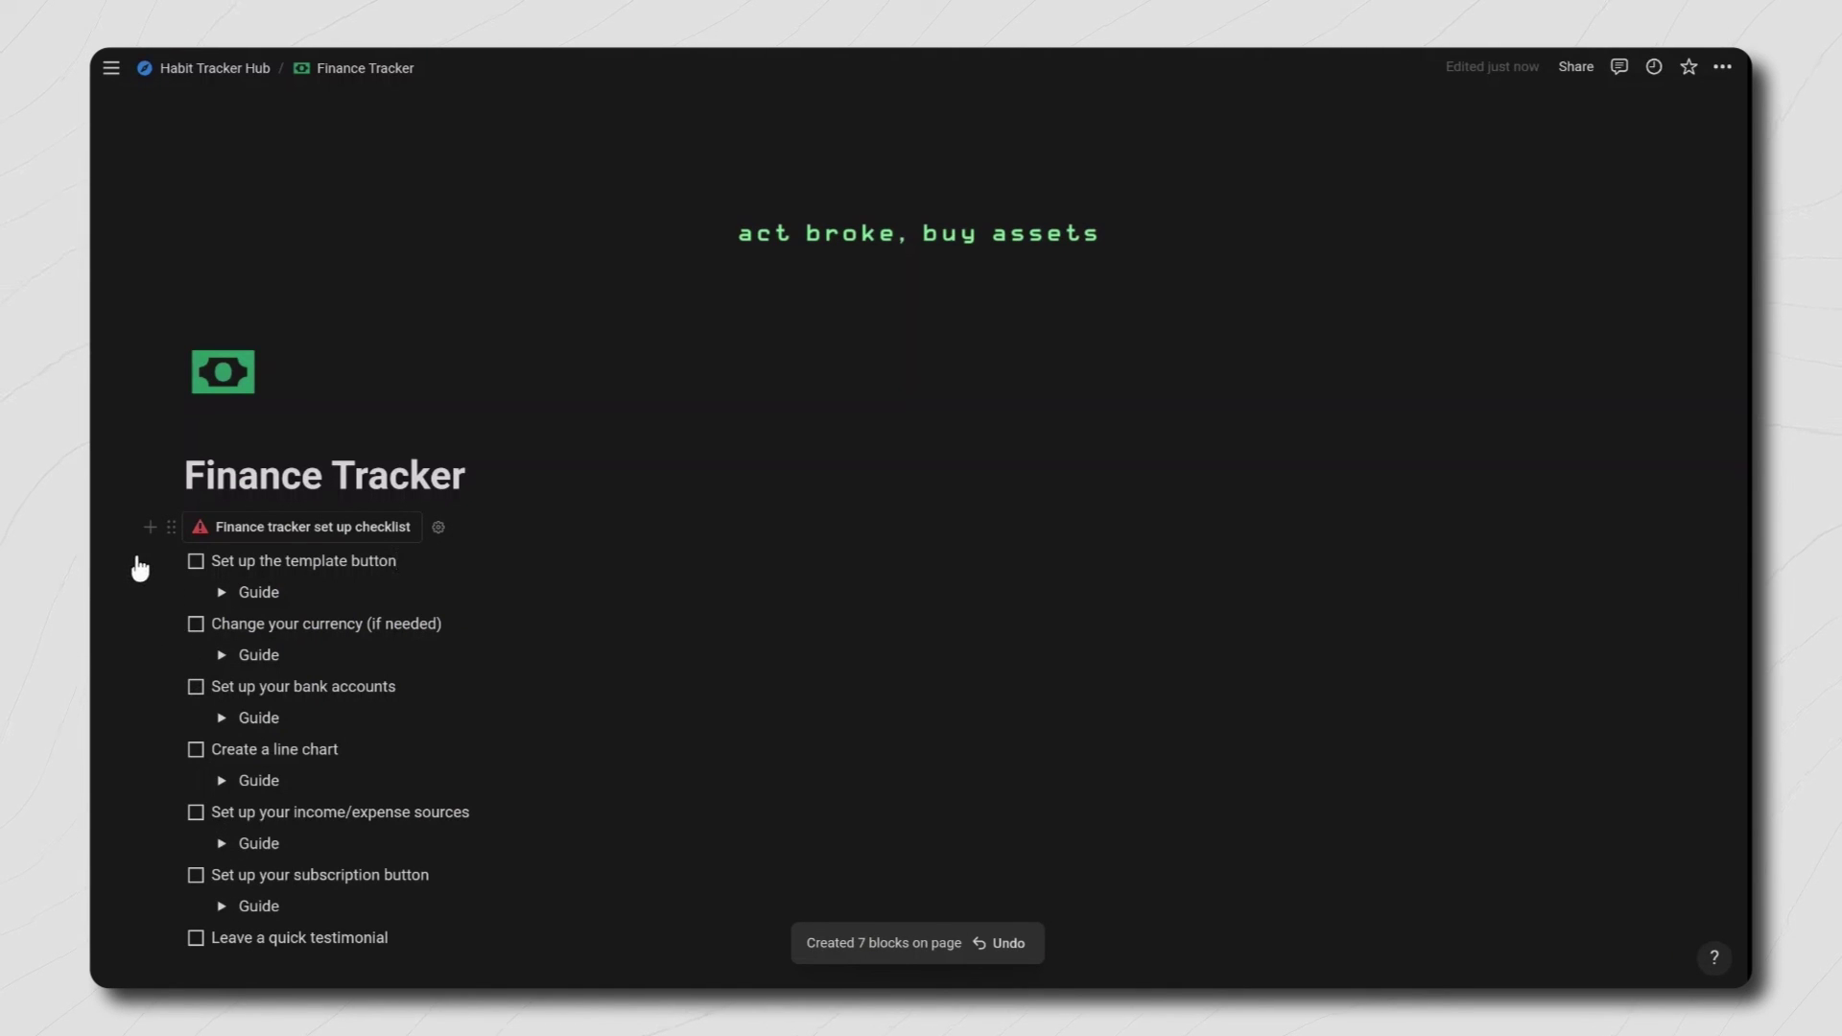
{"action": "left_click_drag", "start_coordinate": [139, 569], "coordinate": [423, 638]}
{"action": "key", "text": "Delete"}
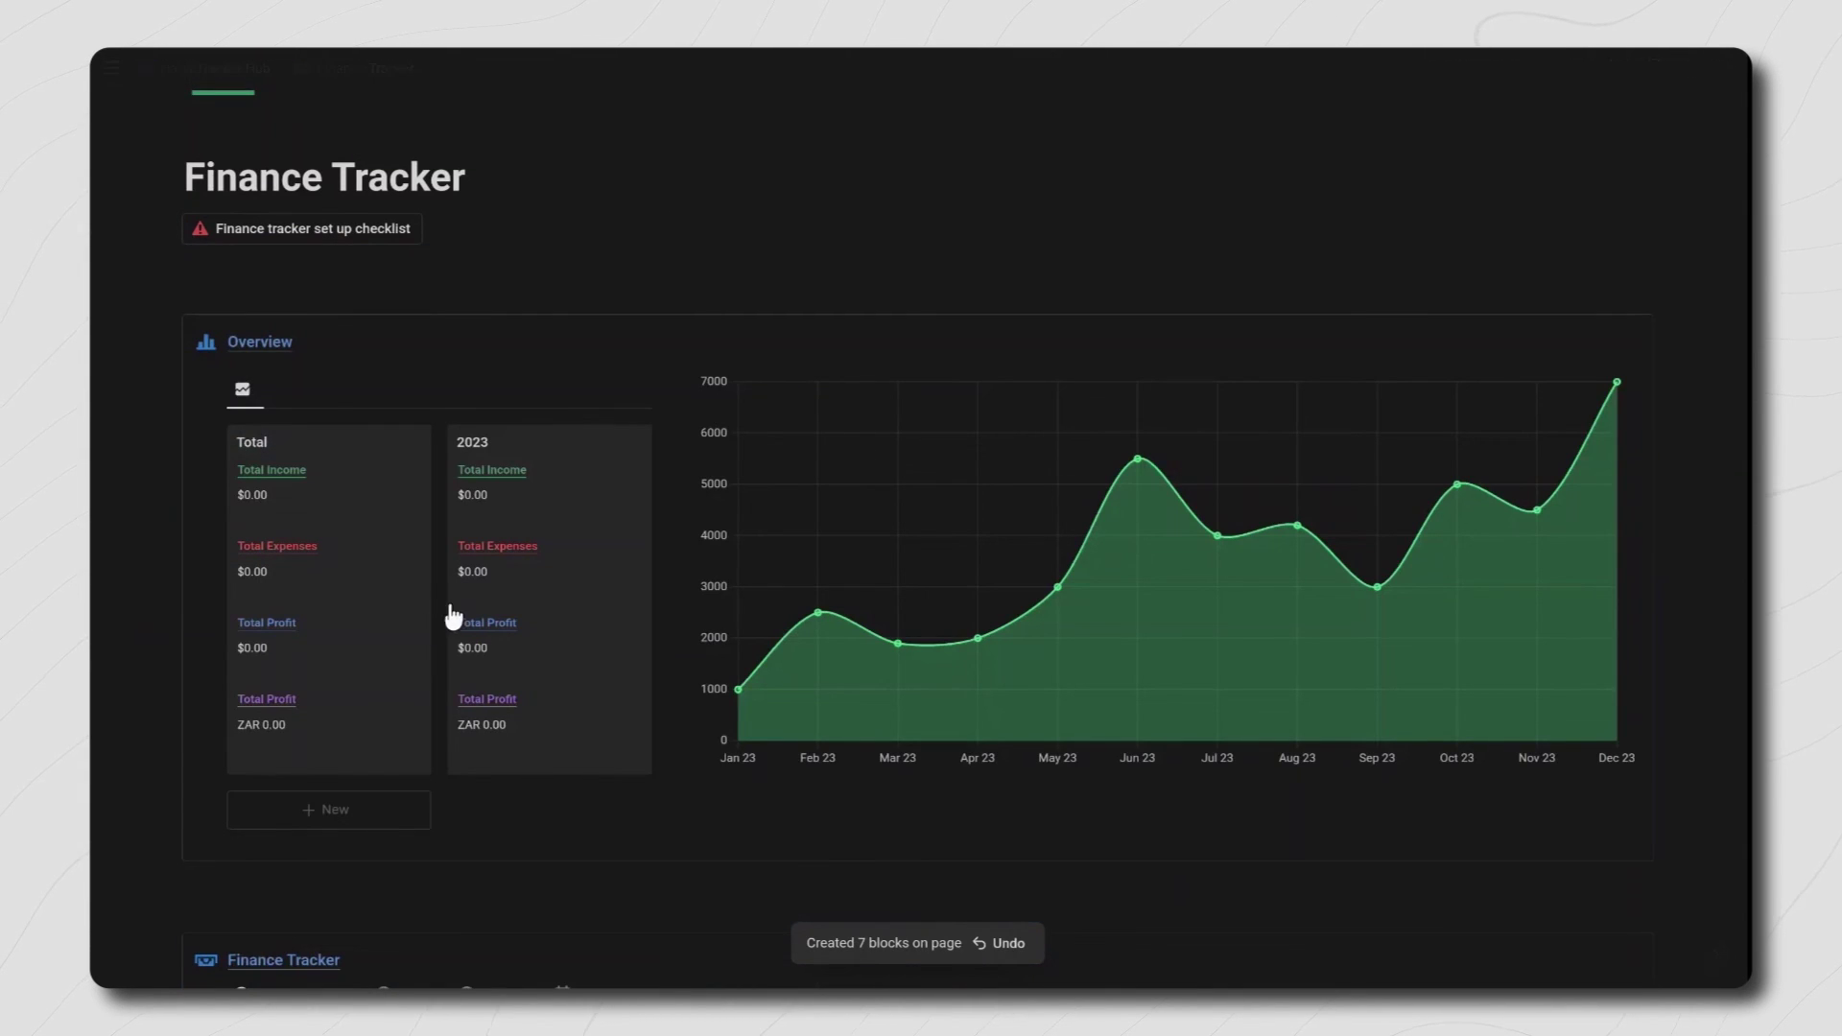
{"action": "scroll", "coordinate": [580, 619], "scroll_direction": "down", "scroll_amount": 5}
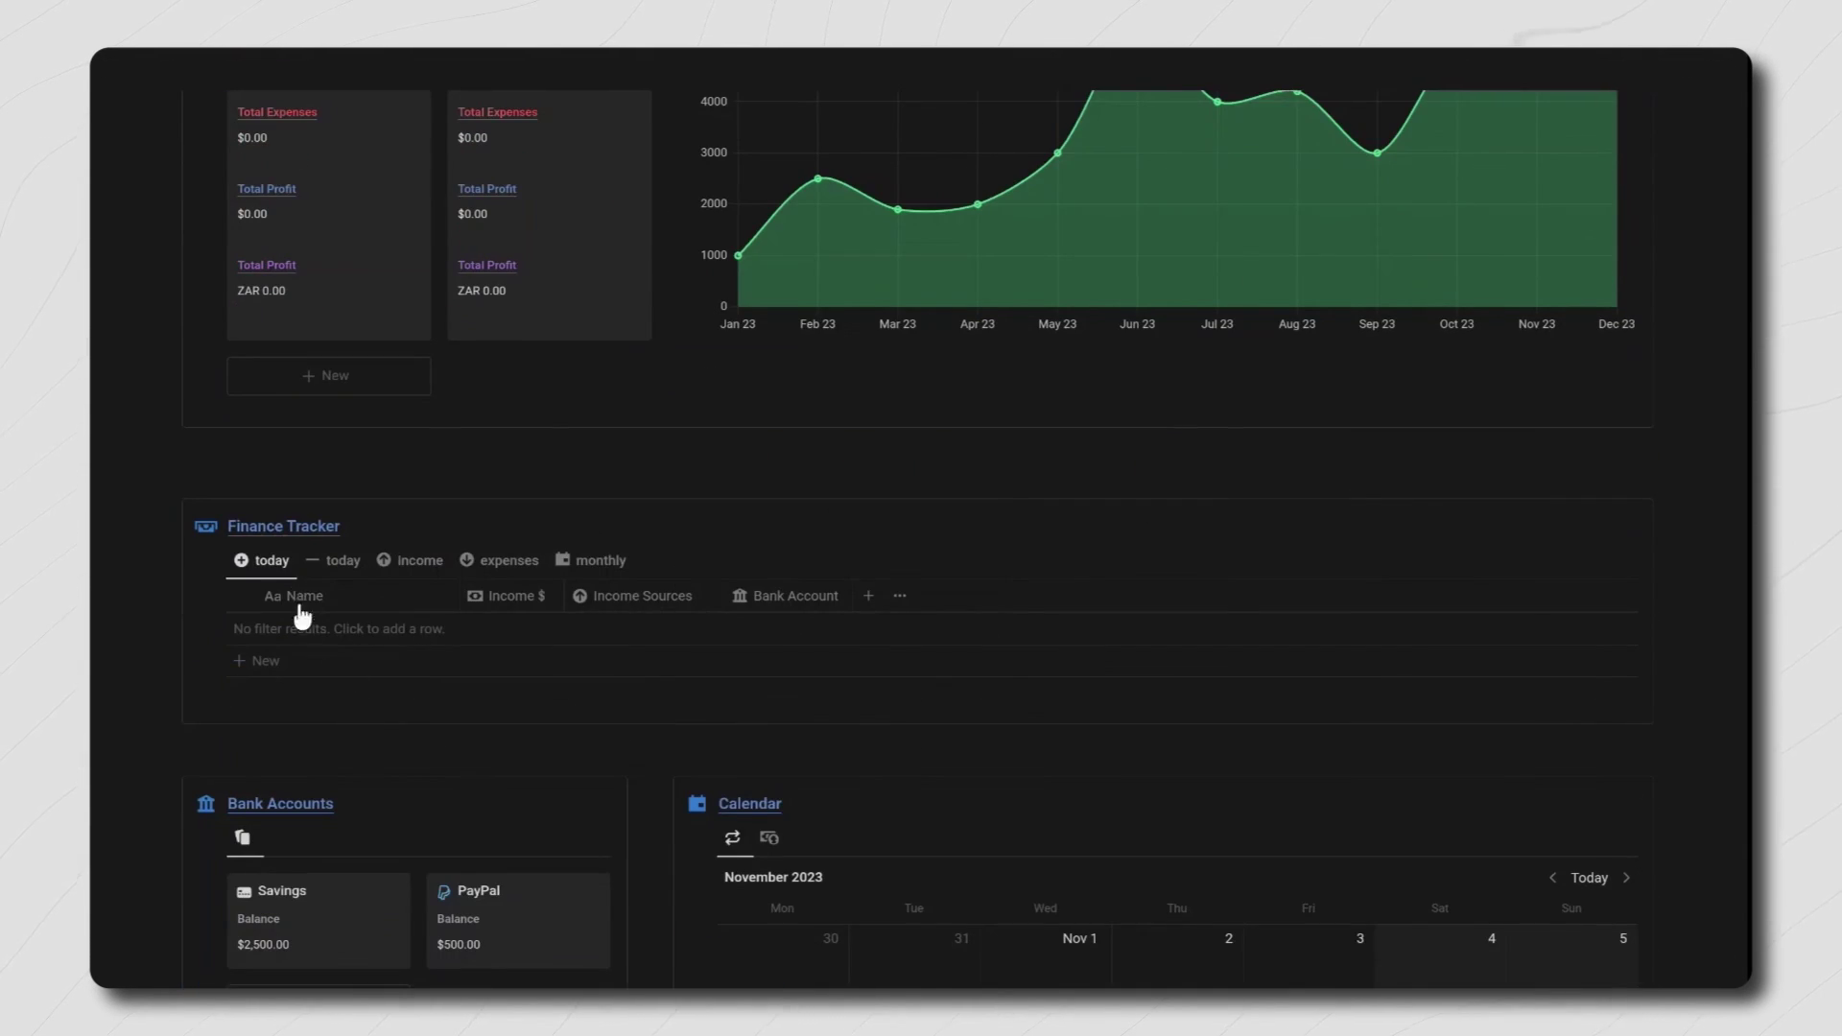
Step: Add a $50.00 Income row sourced from Gumroad into the PayPal account
{"action": "left_click", "coordinate": [395, 641]}
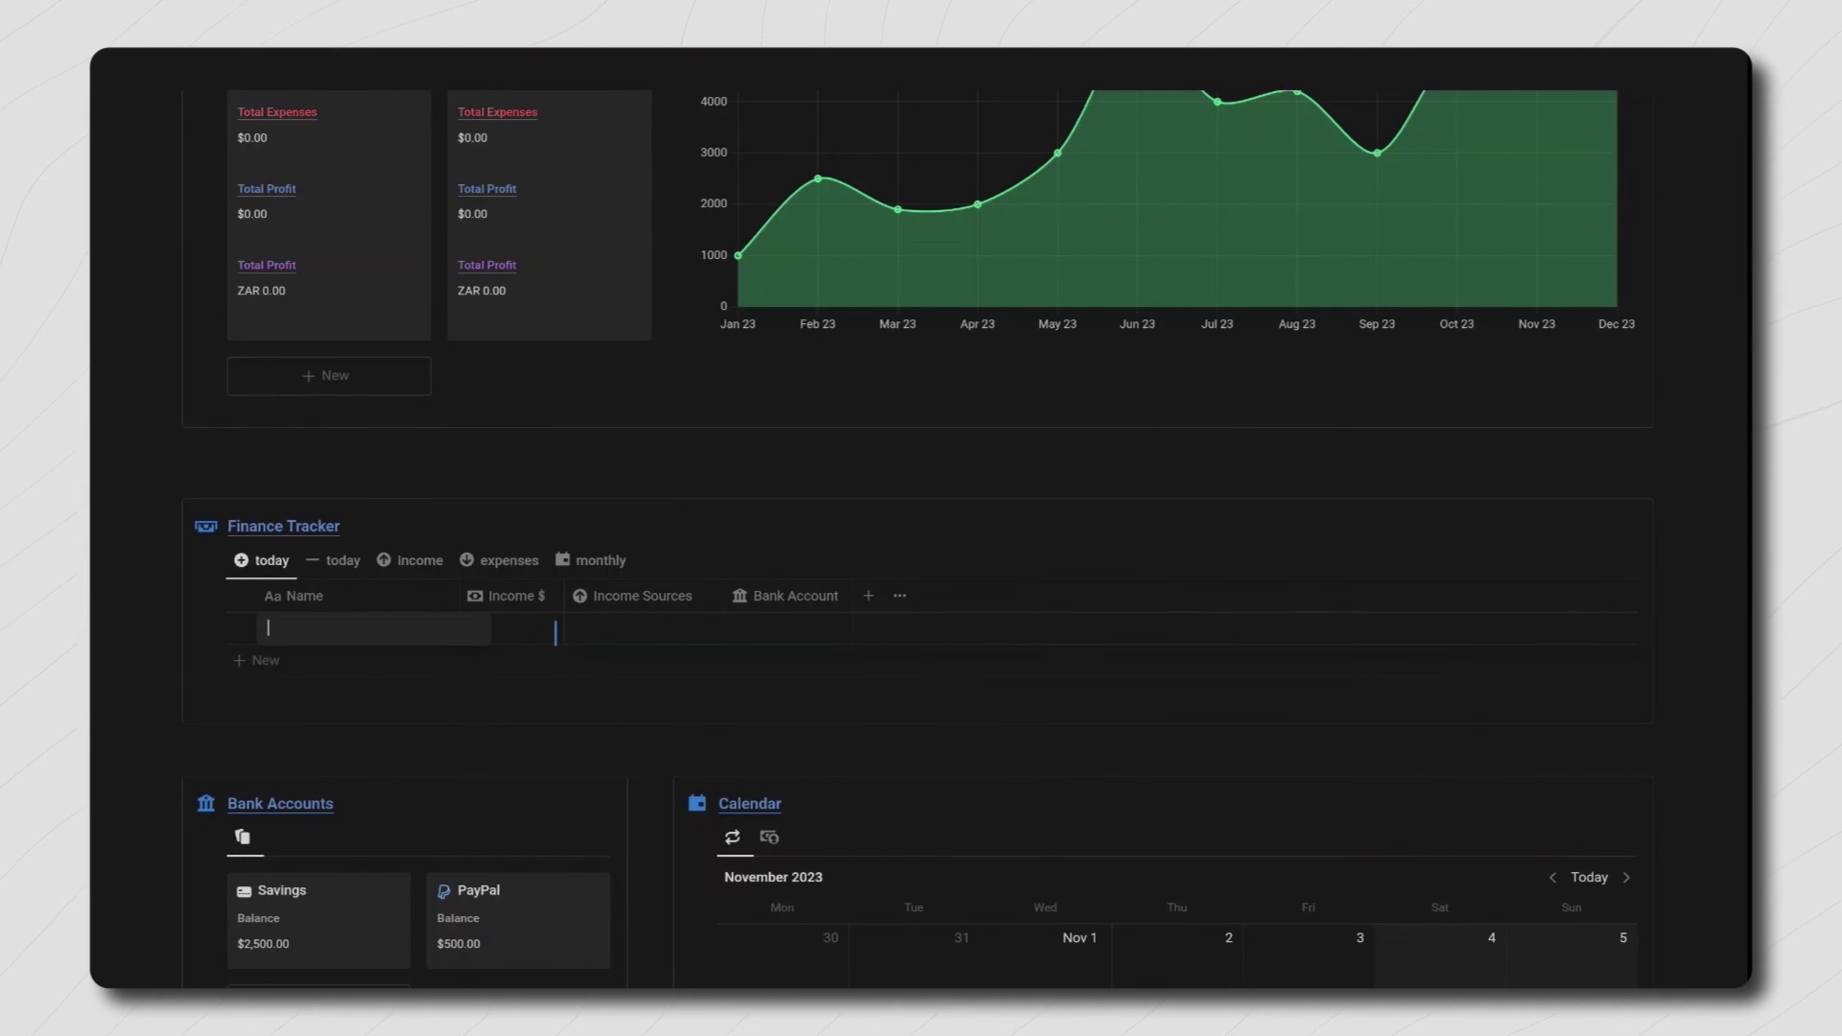
{"action": "type", "text": "0"}
{"action": "left_click", "coordinate": [580, 638]}
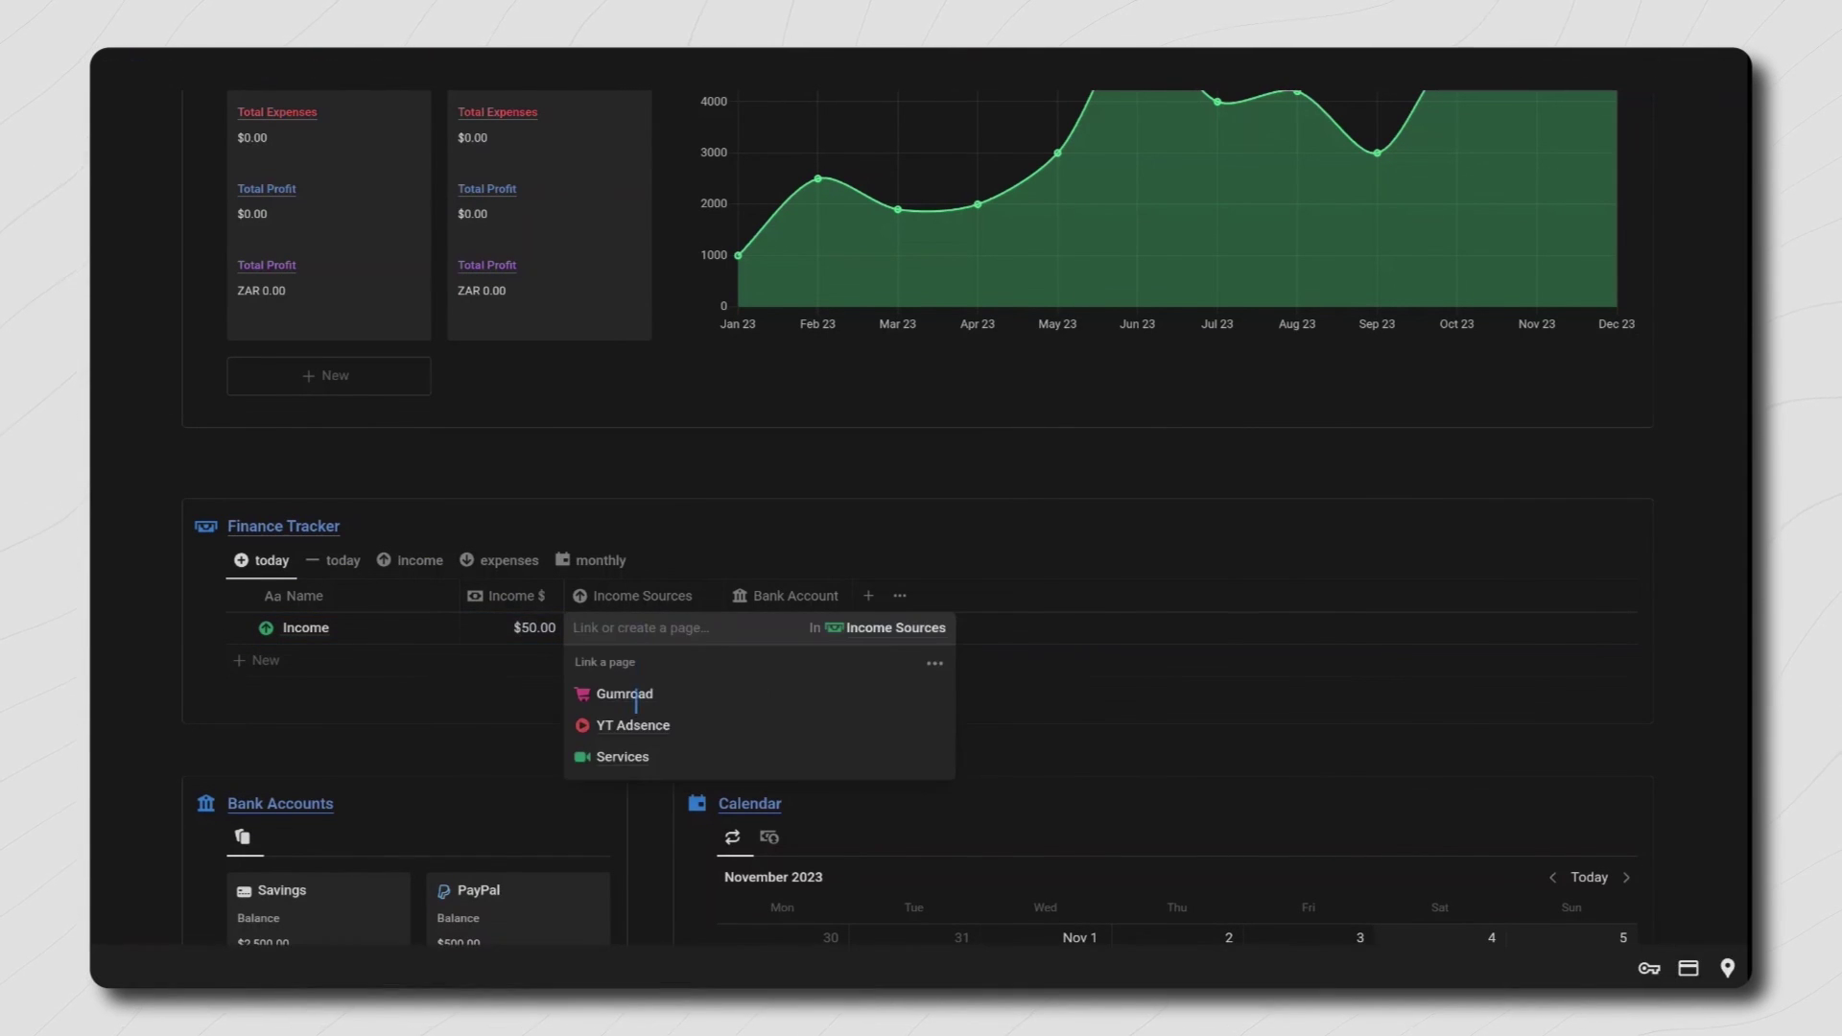
{"action": "left_click", "coordinate": [790, 627]}
{"action": "left_click", "coordinate": [790, 627]}
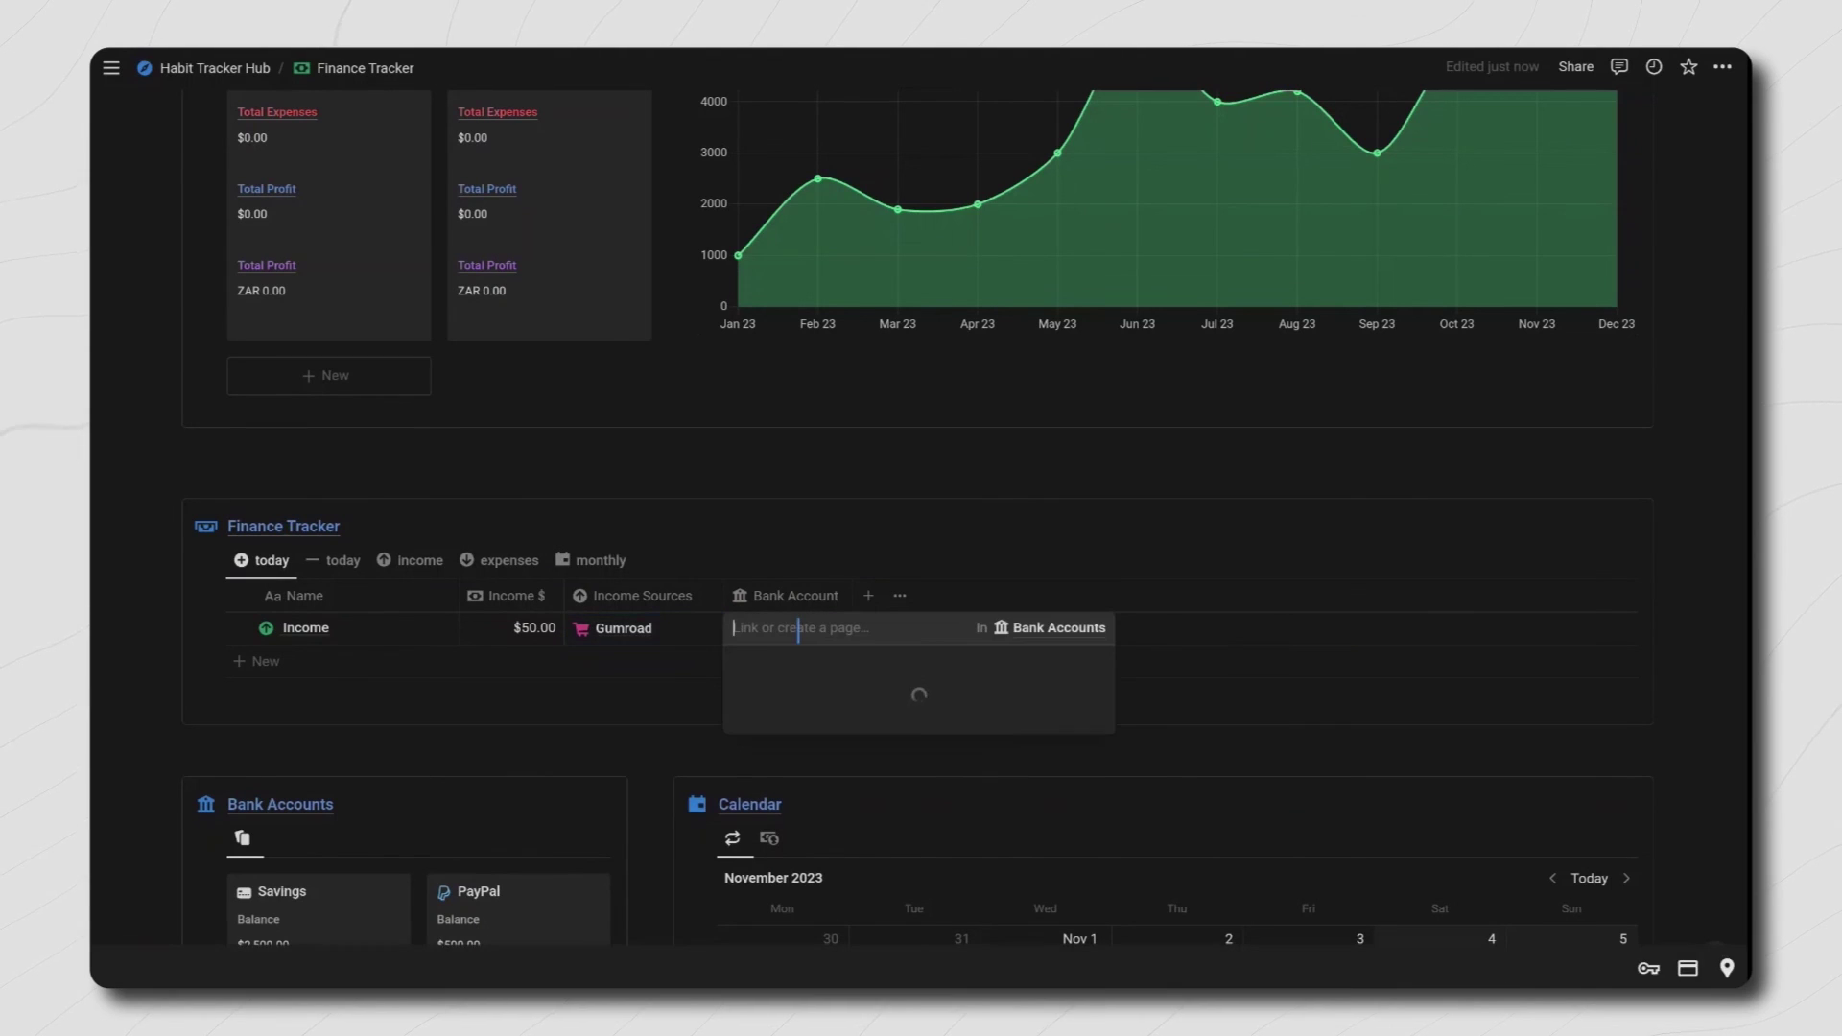
{"action": "key", "text": "Escape"}
{"action": "scroll", "coordinate": [660, 644], "scroll_direction": "down", "scroll_amount": 3}
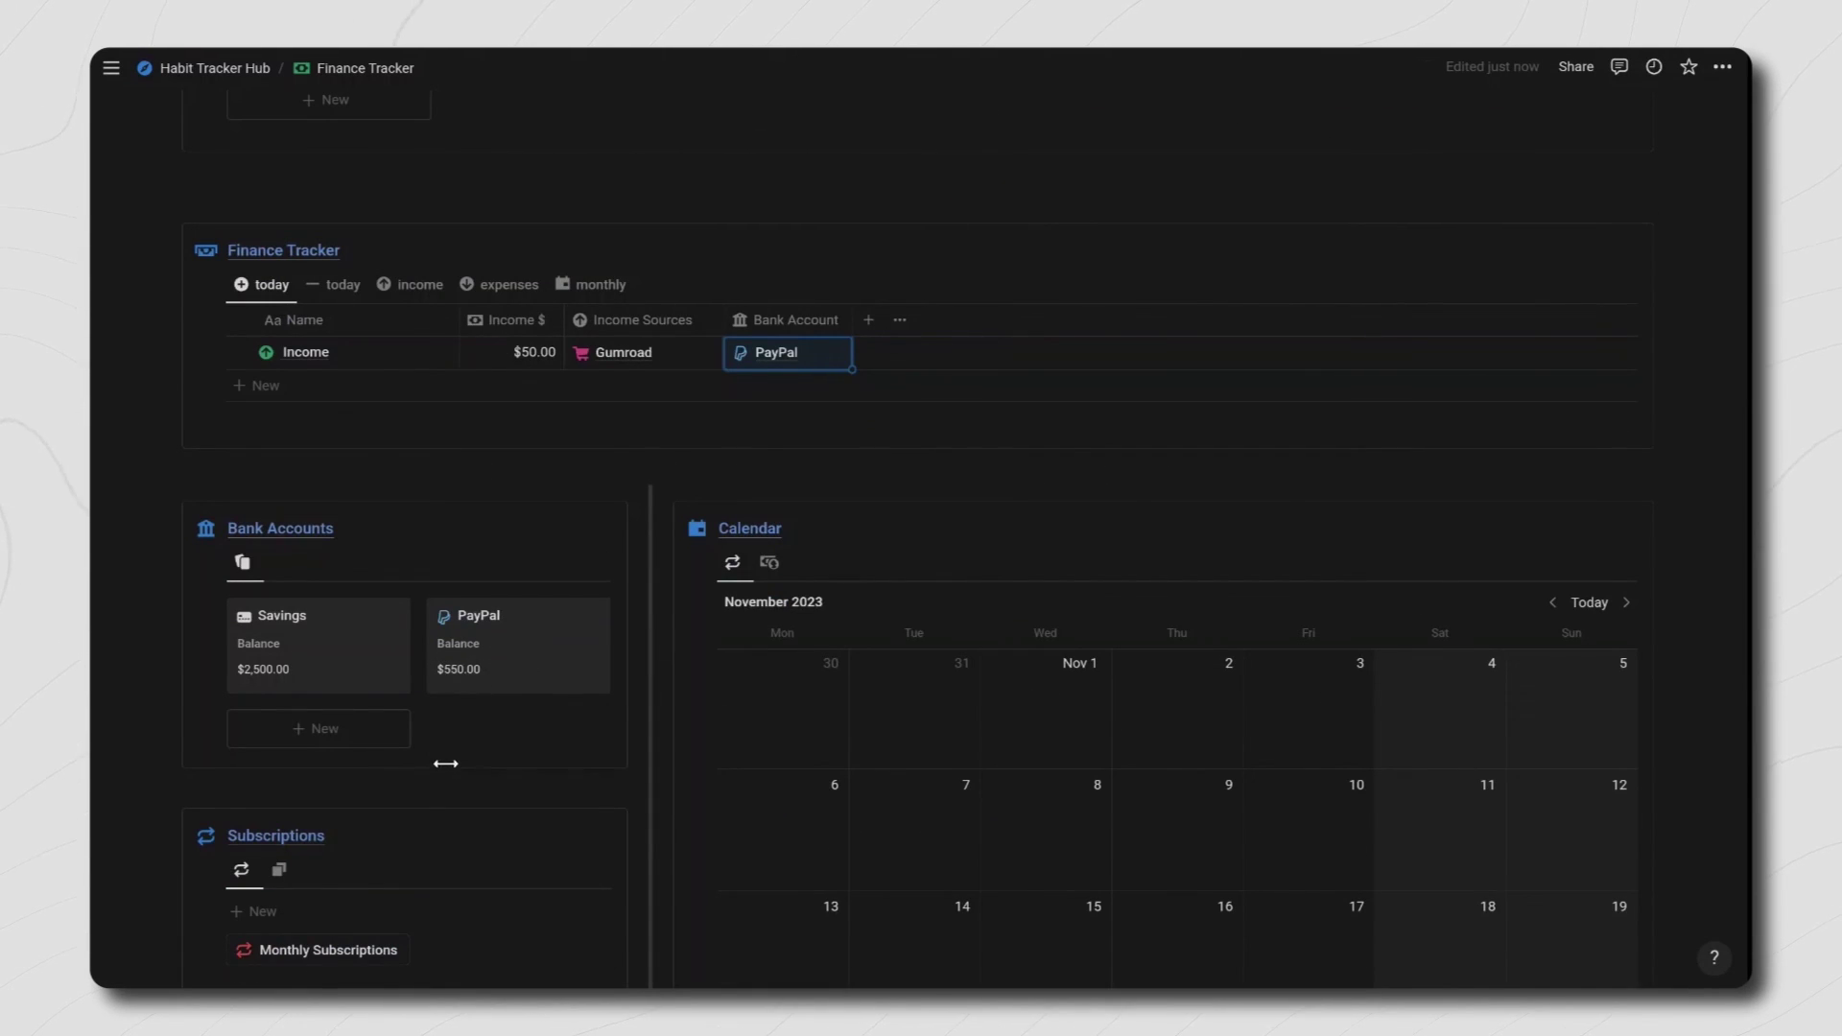
{"action": "scroll", "coordinate": [434, 738], "scroll_direction": "down", "scroll_amount": 3}
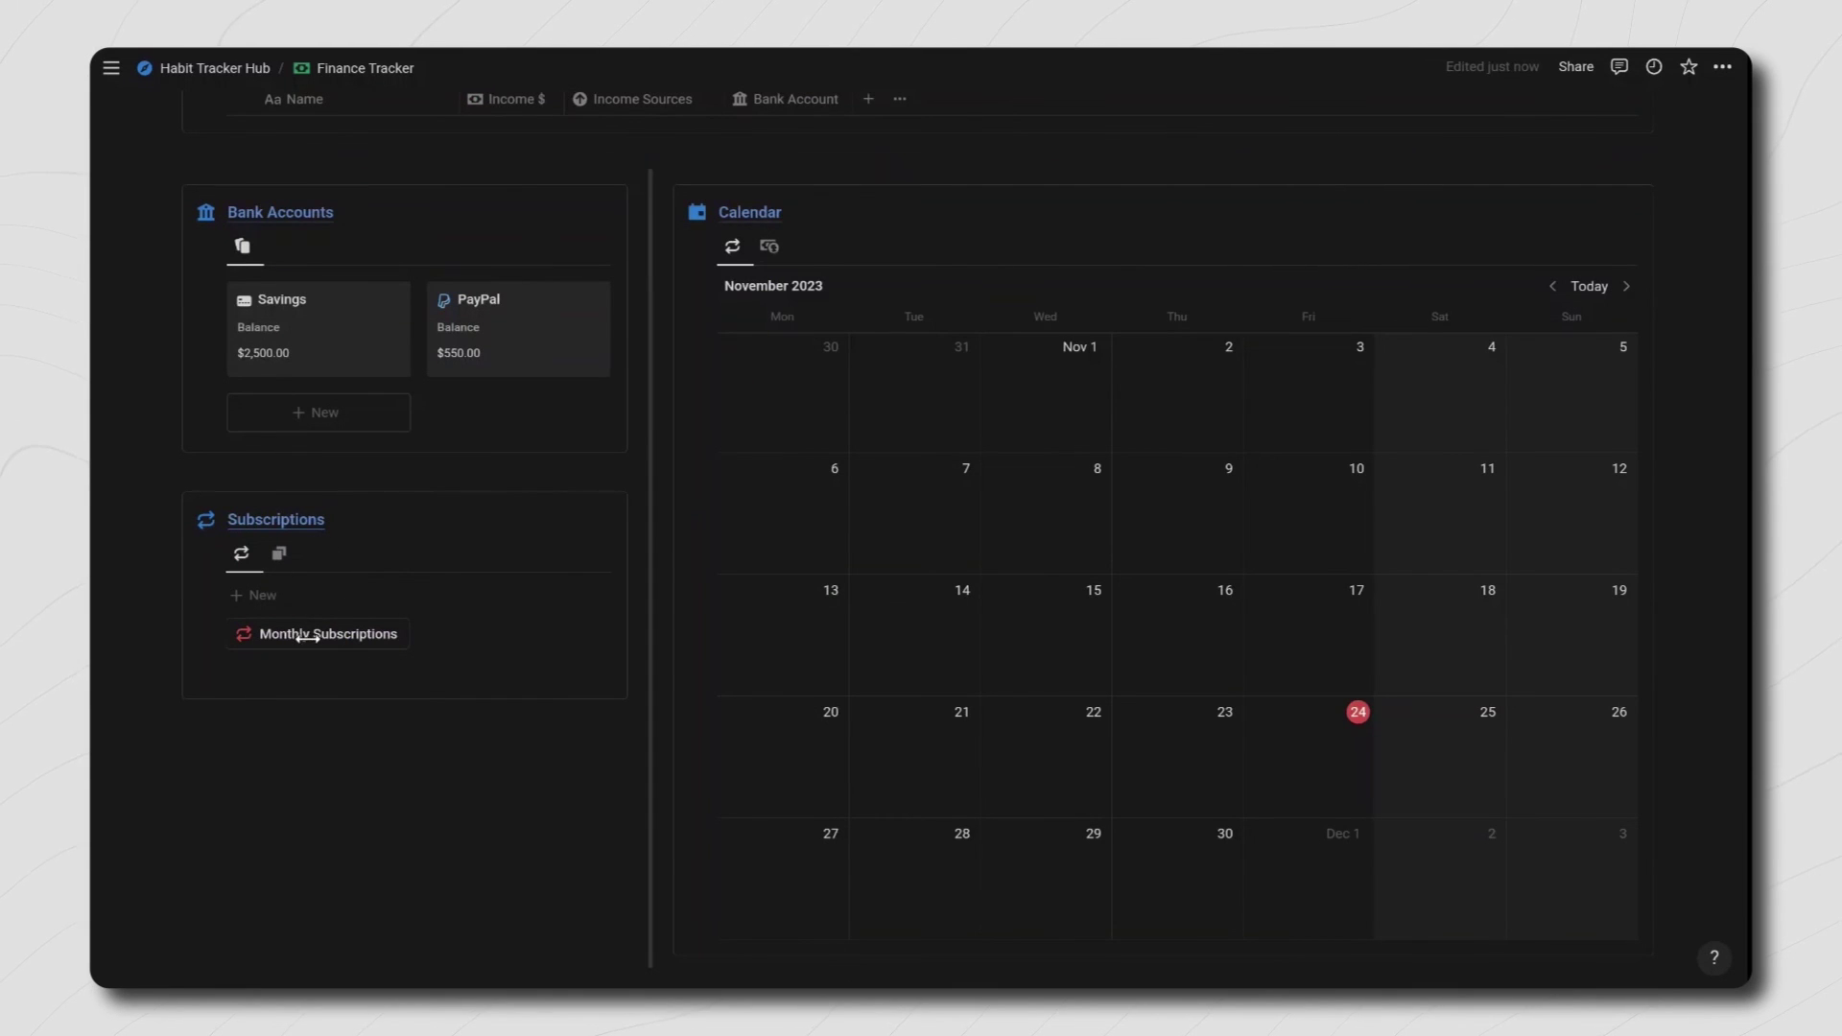
Step: Add Sub 1 and use the Monthly Subscriptions button to log the $50.00 Subscription 1 expense
{"action": "left_click", "coordinate": [261, 597]}
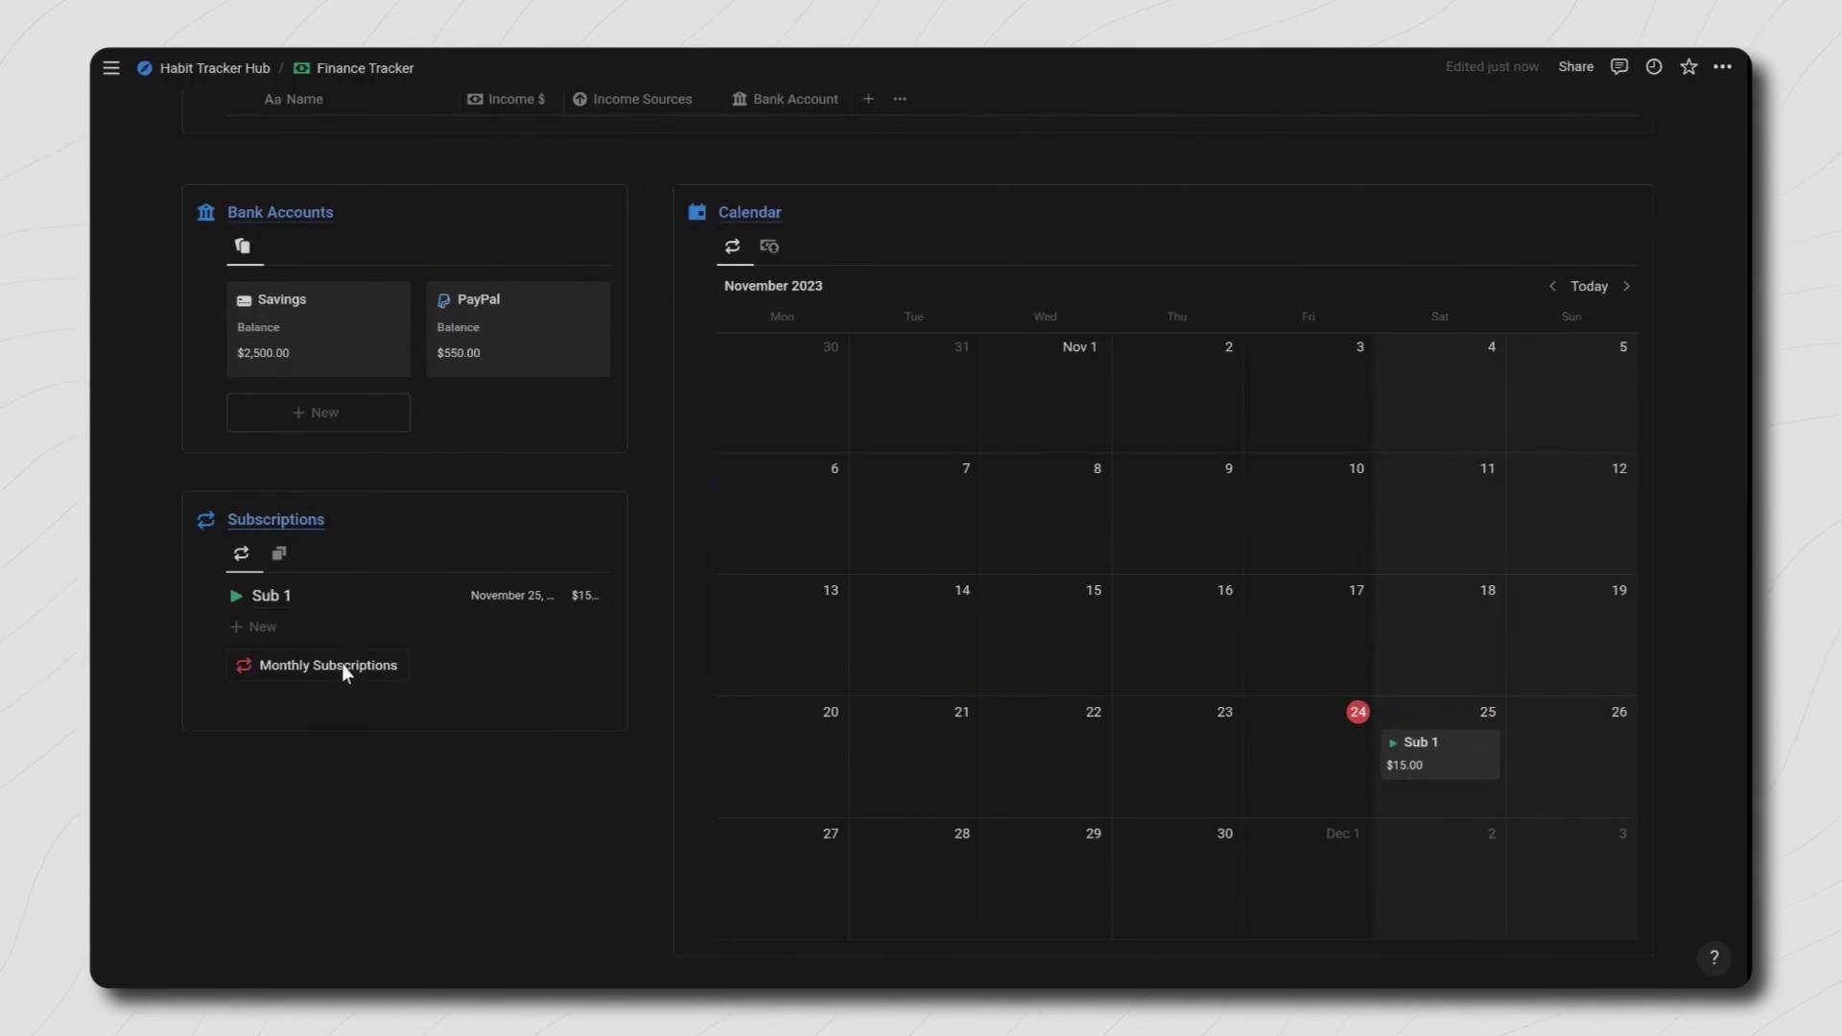
{"action": "left_click", "coordinate": [427, 665]}
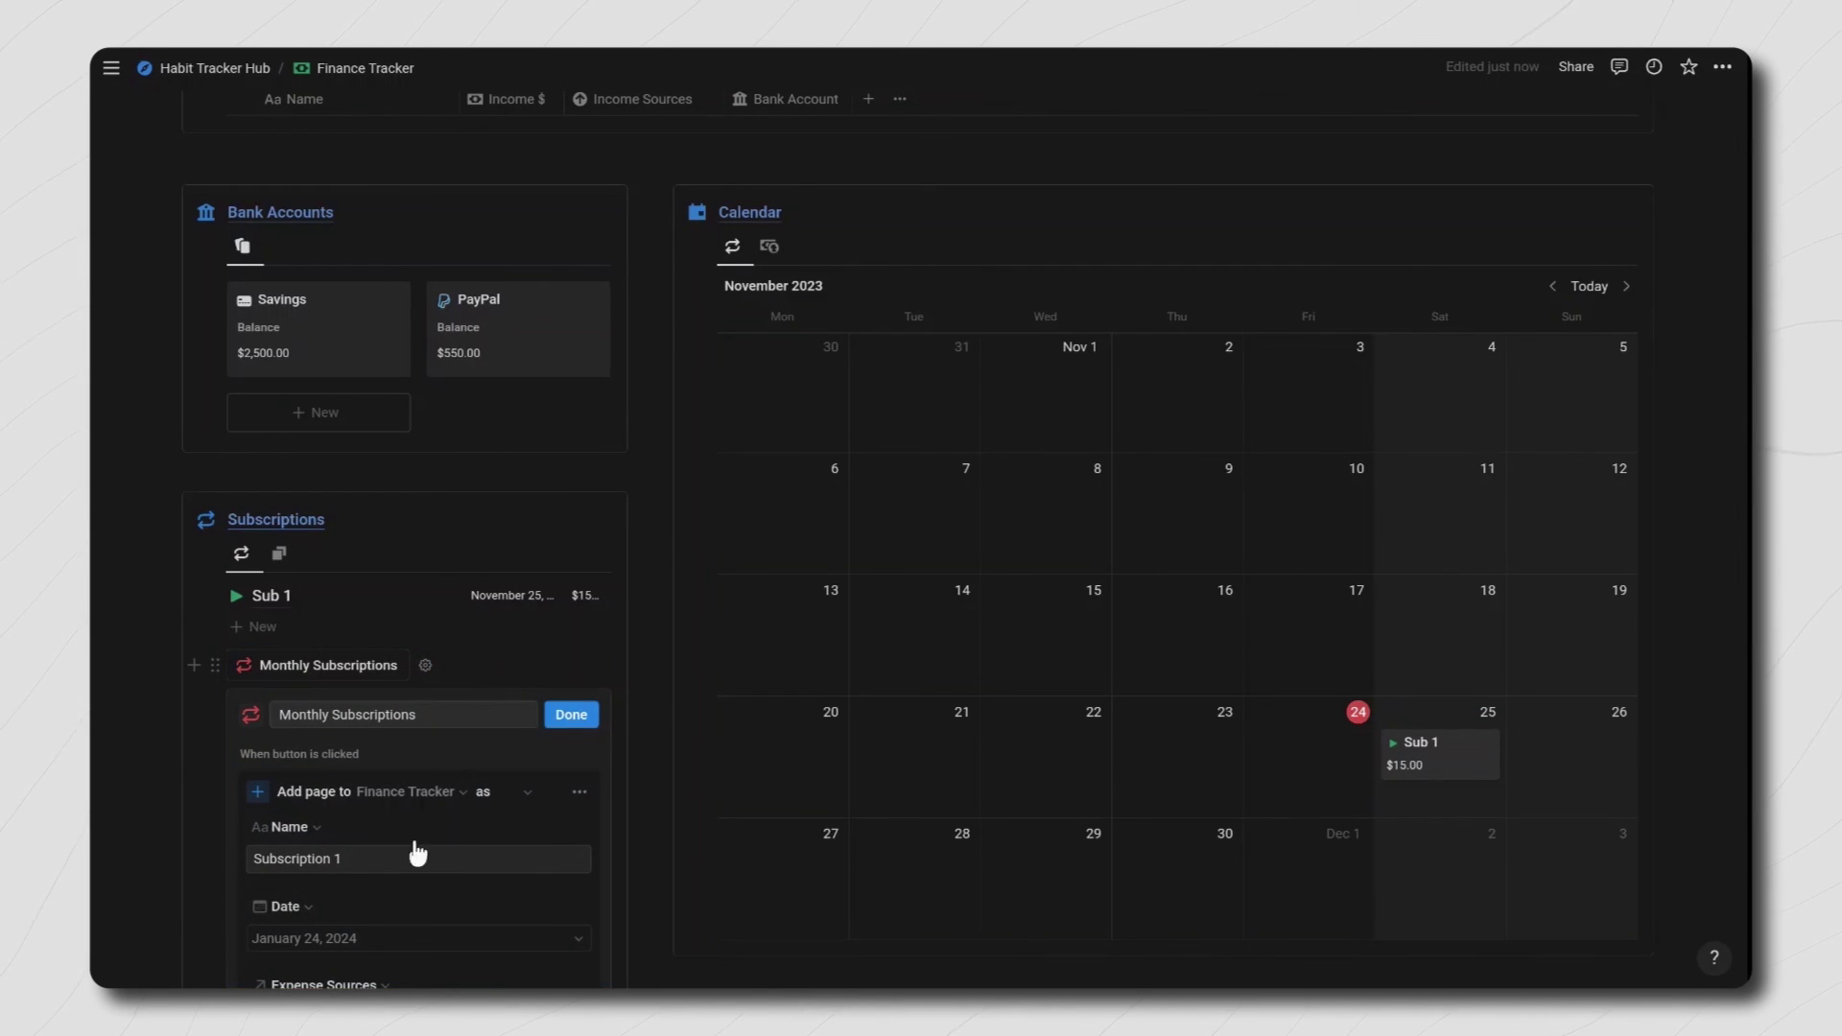
{"action": "left_click", "coordinate": [572, 716]}
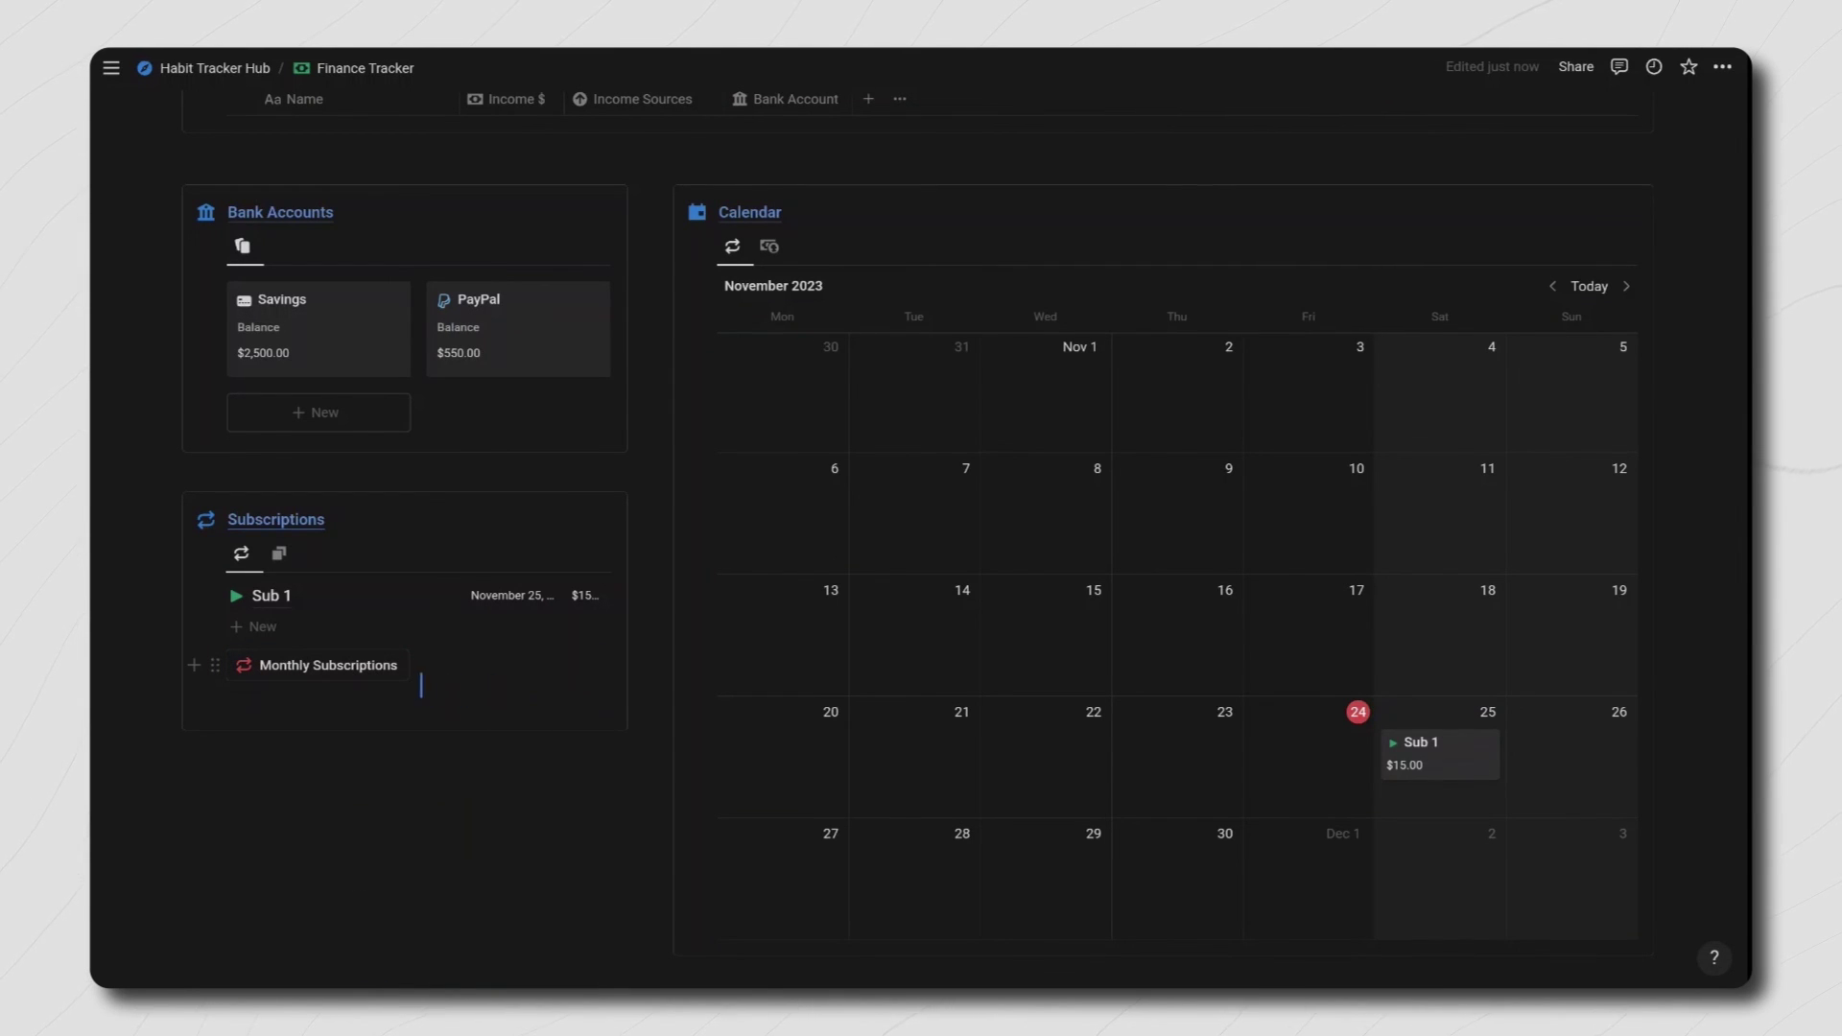
{"action": "left_click", "coordinate": [369, 671]}
Step: Review the finance table's income, expenses and monthly views, then return to today
{"action": "scroll", "coordinate": [690, 646], "scroll_direction": "up", "scroll_amount": 5}
{"action": "left_click", "coordinate": [431, 449]}
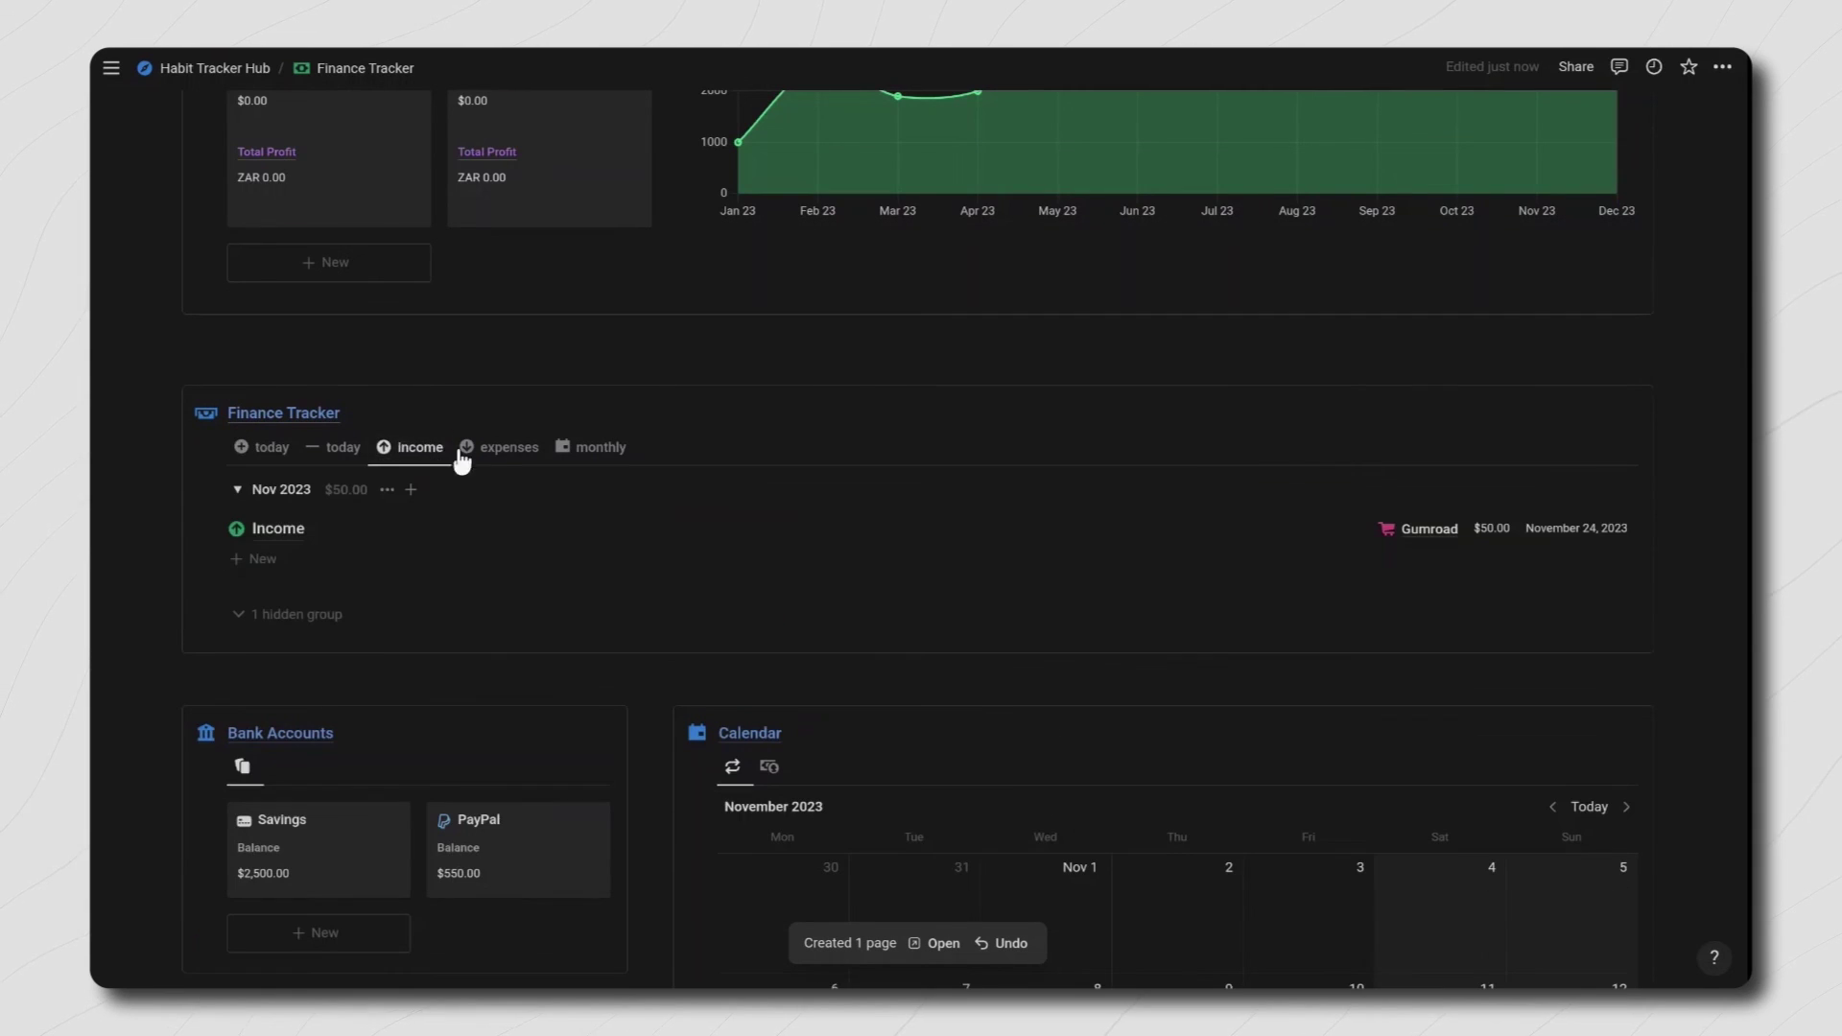
{"action": "left_click", "coordinate": [464, 451]}
{"action": "left_click", "coordinate": [603, 451]}
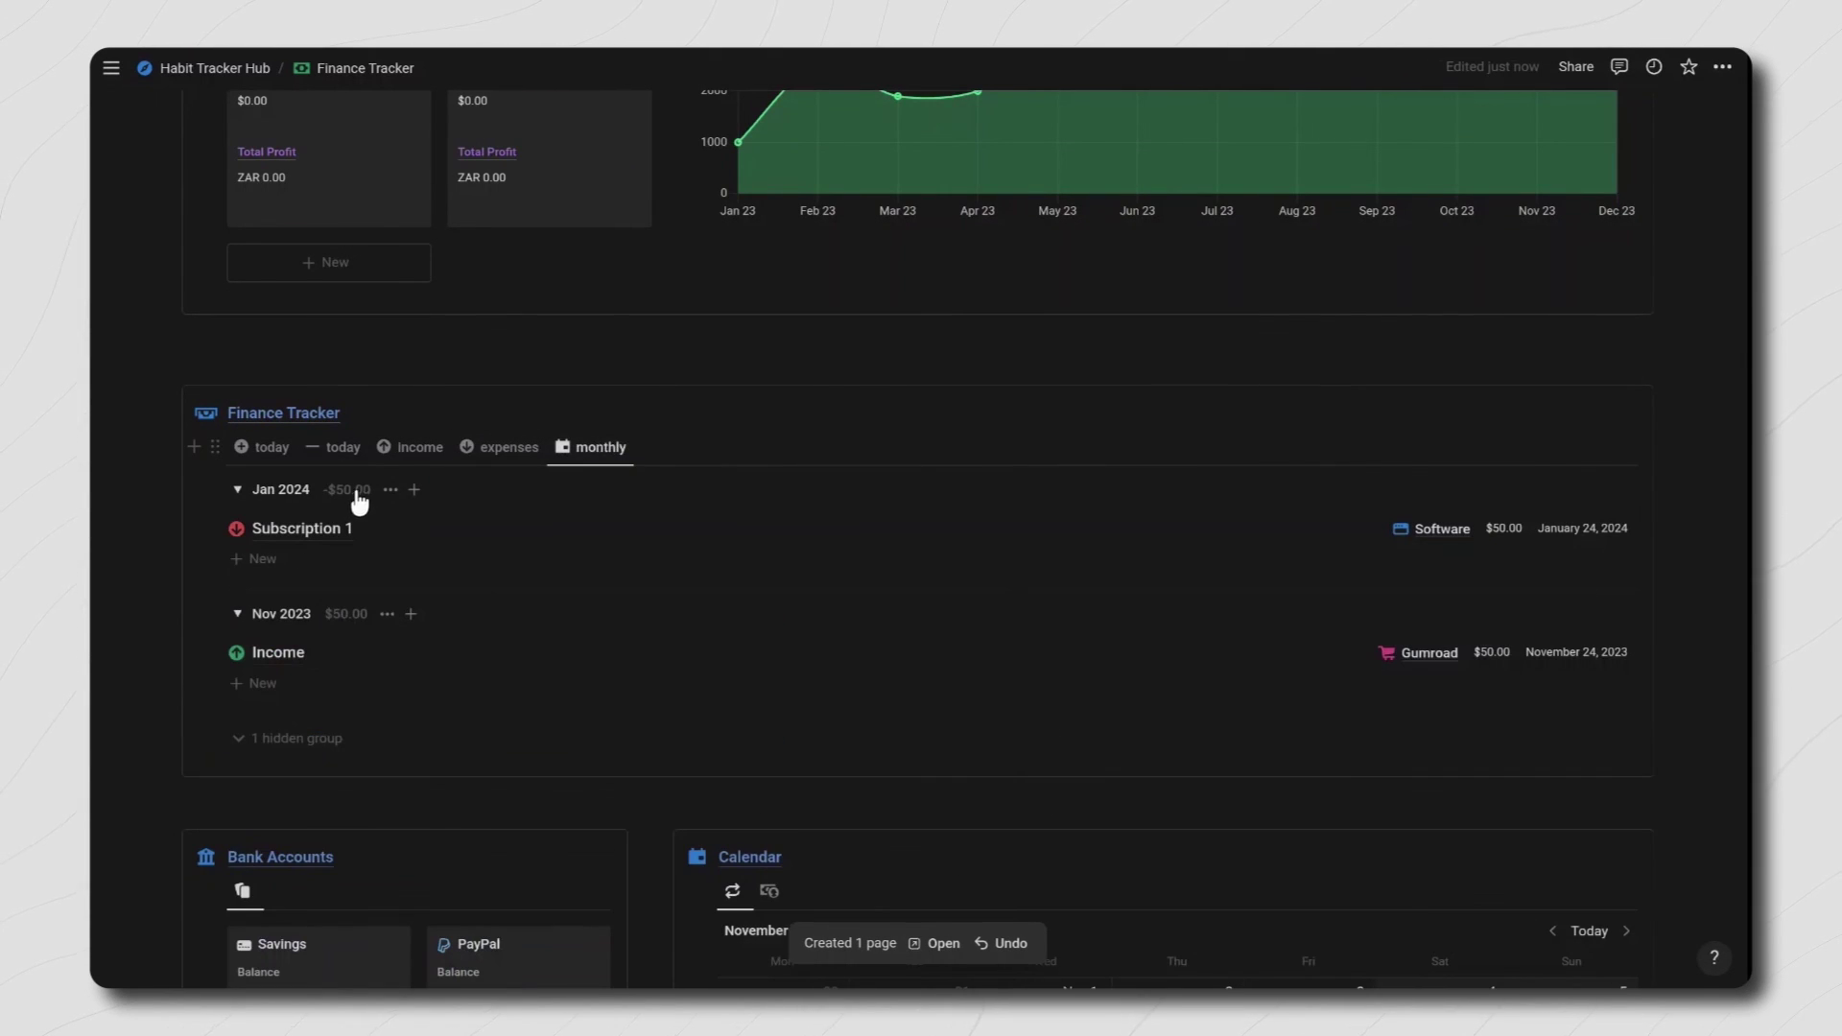
{"action": "left_click", "coordinate": [266, 451]}
{"action": "scroll", "coordinate": [466, 507], "scroll_direction": "up", "scroll_amount": 5}
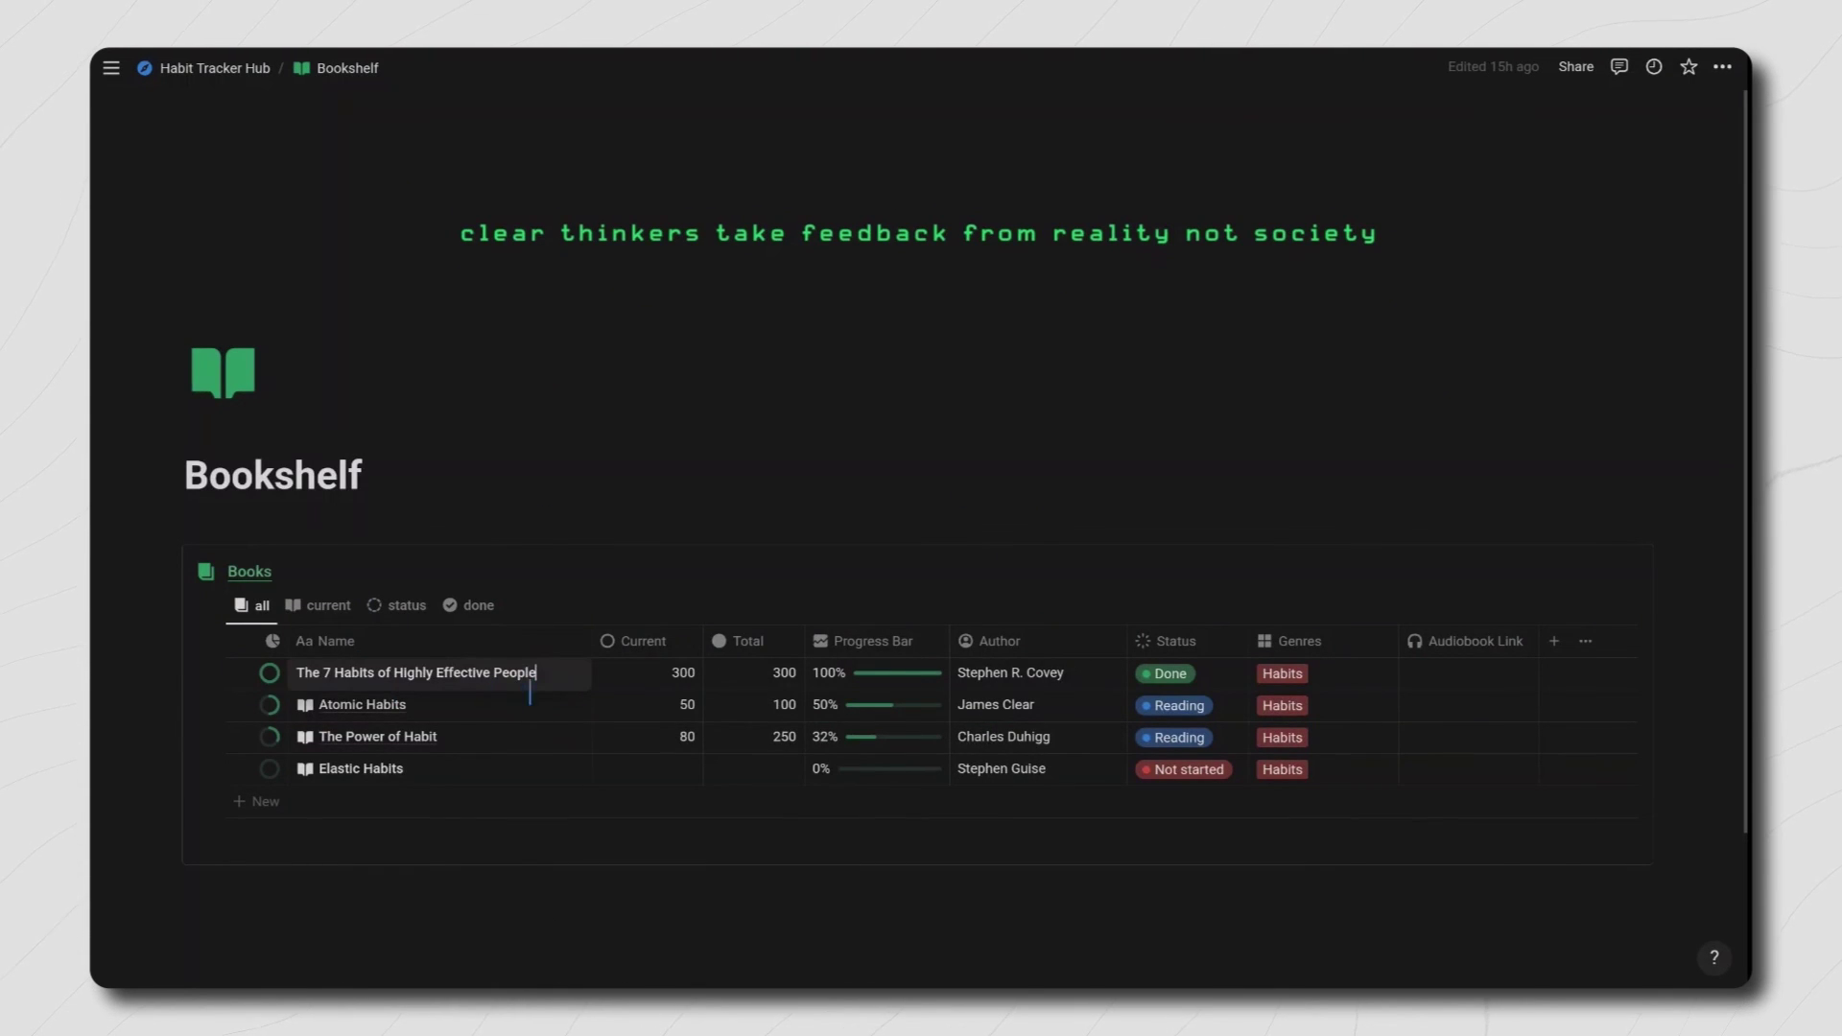
Step: Open and close The 7 Habits of Highly Effective People, then select its Total of 300
{"action": "left_click", "coordinate": [554, 673]}
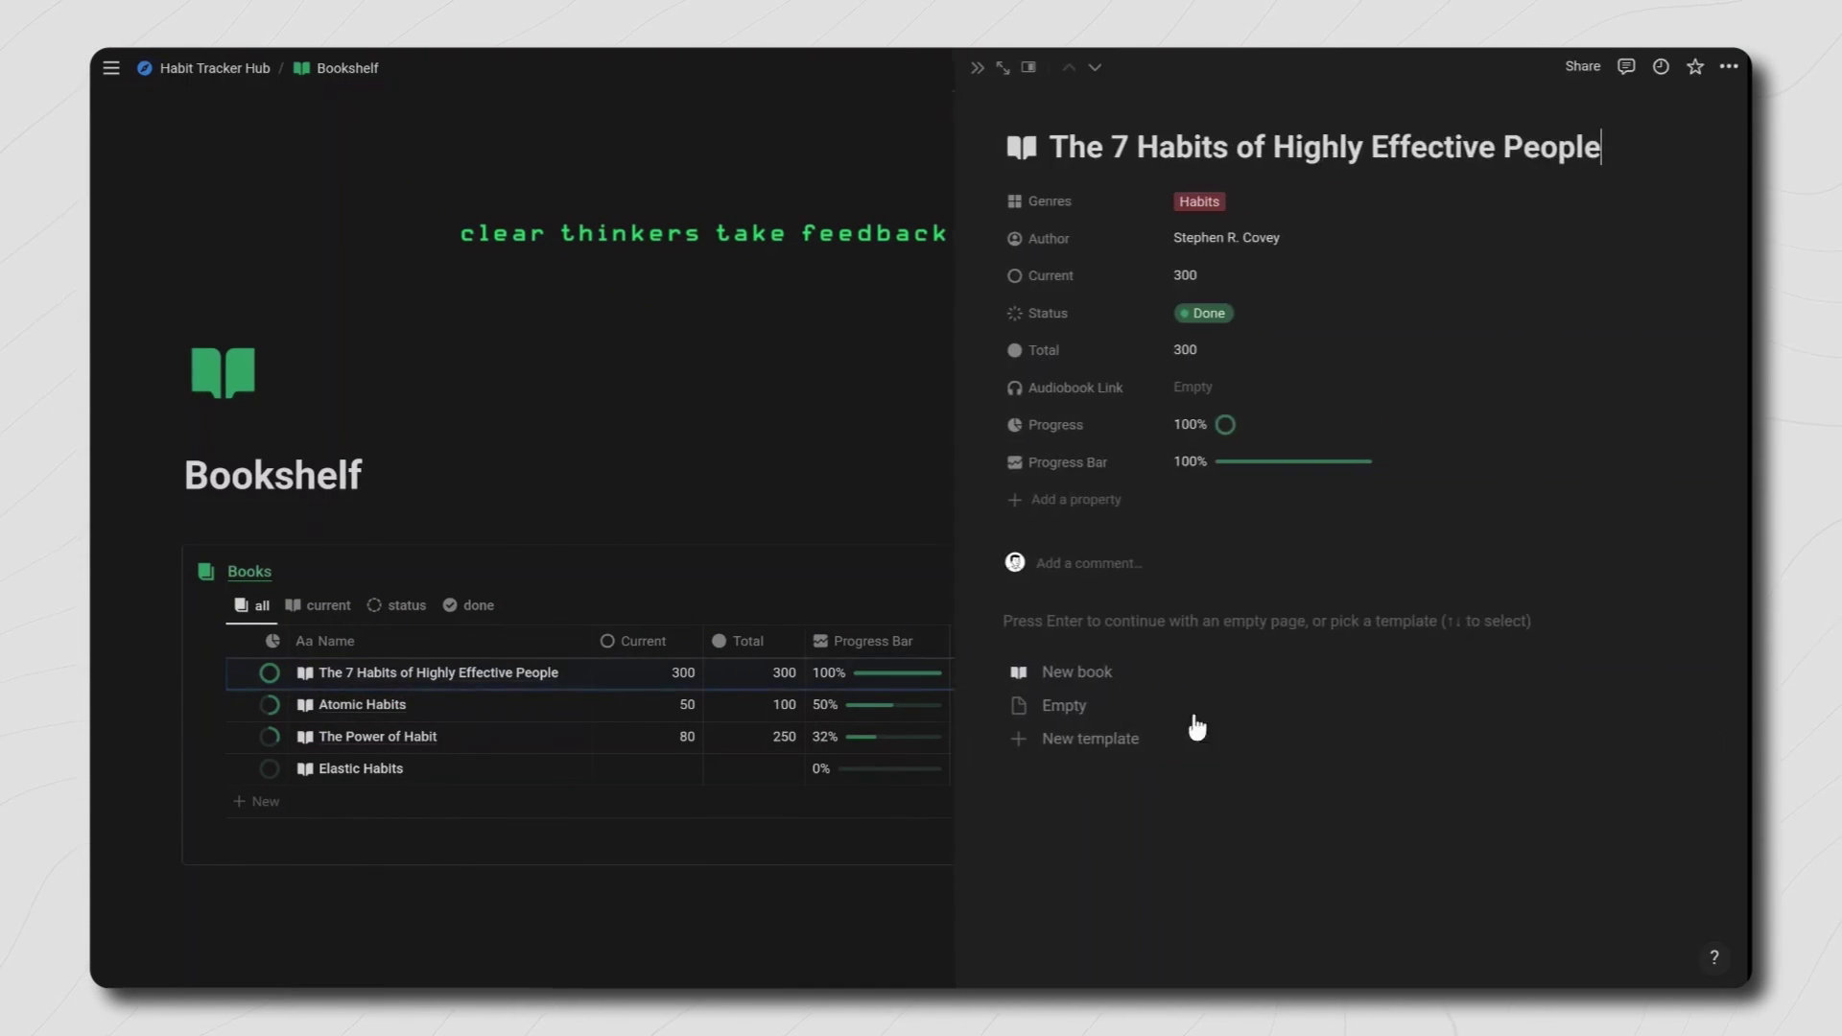
{"action": "left_click", "coordinate": [969, 69]}
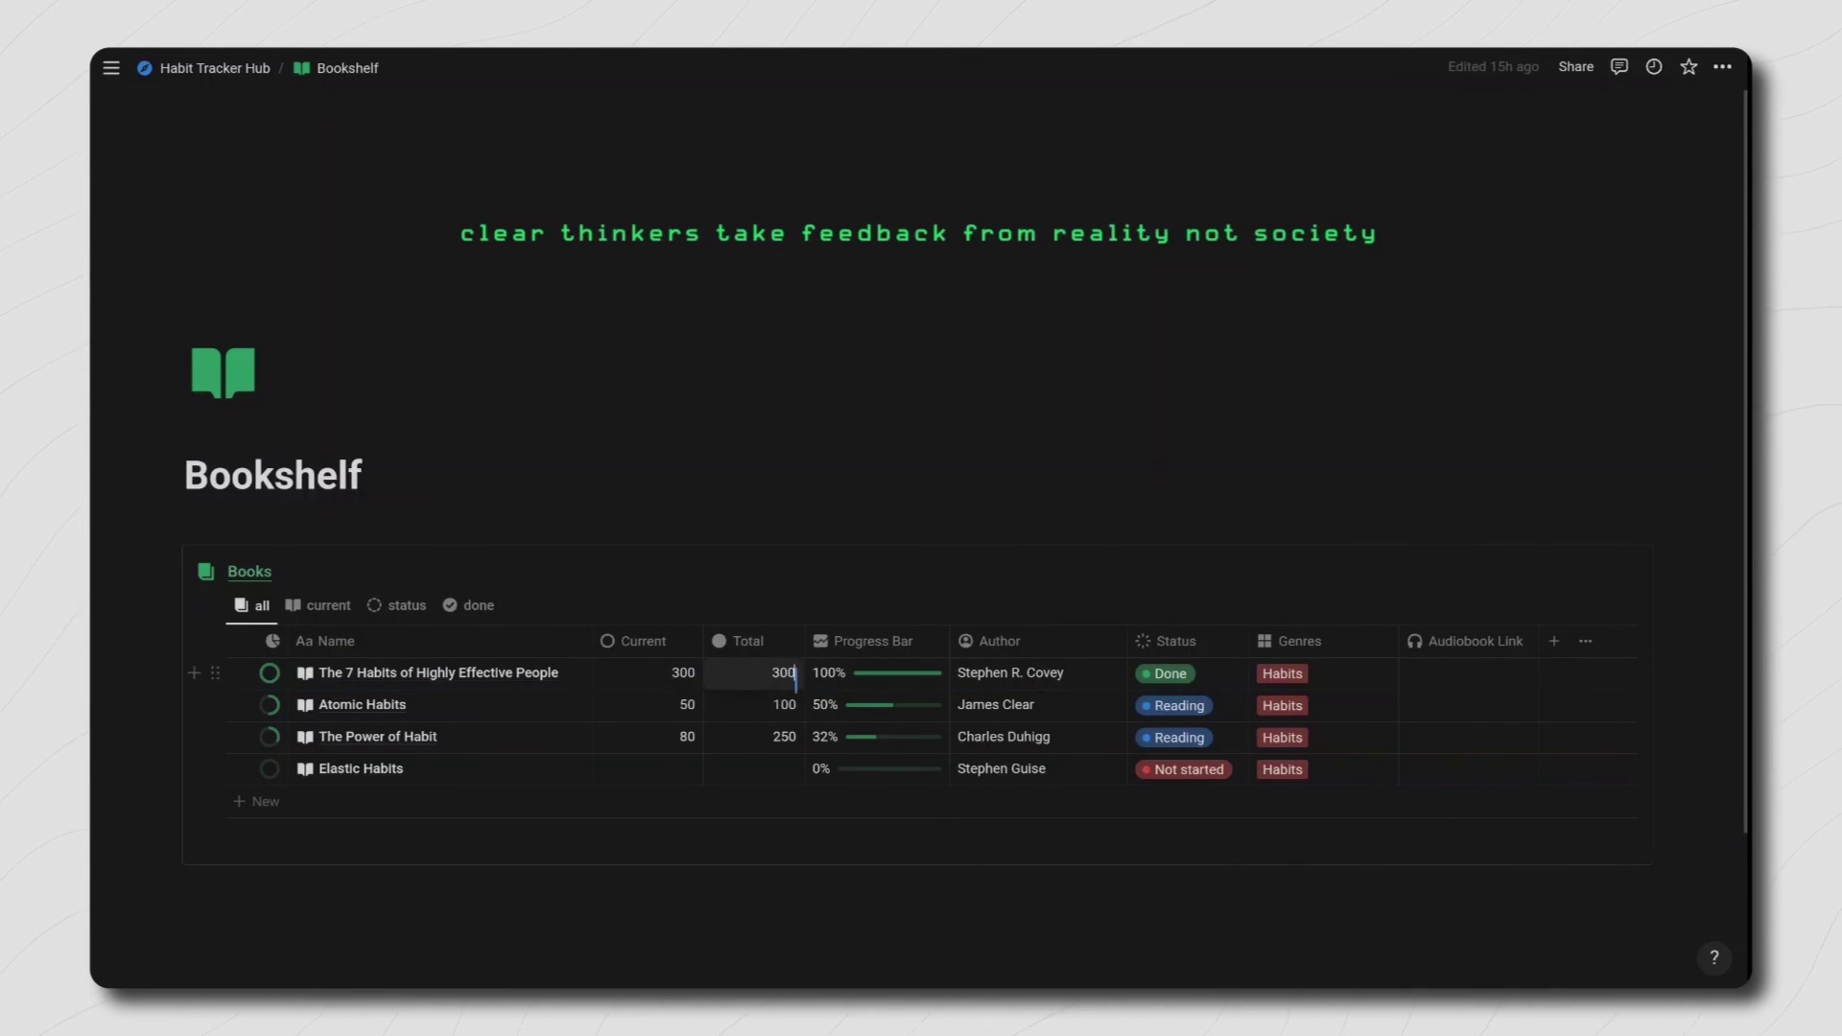
{"action": "left_click", "coordinate": [796, 675]}
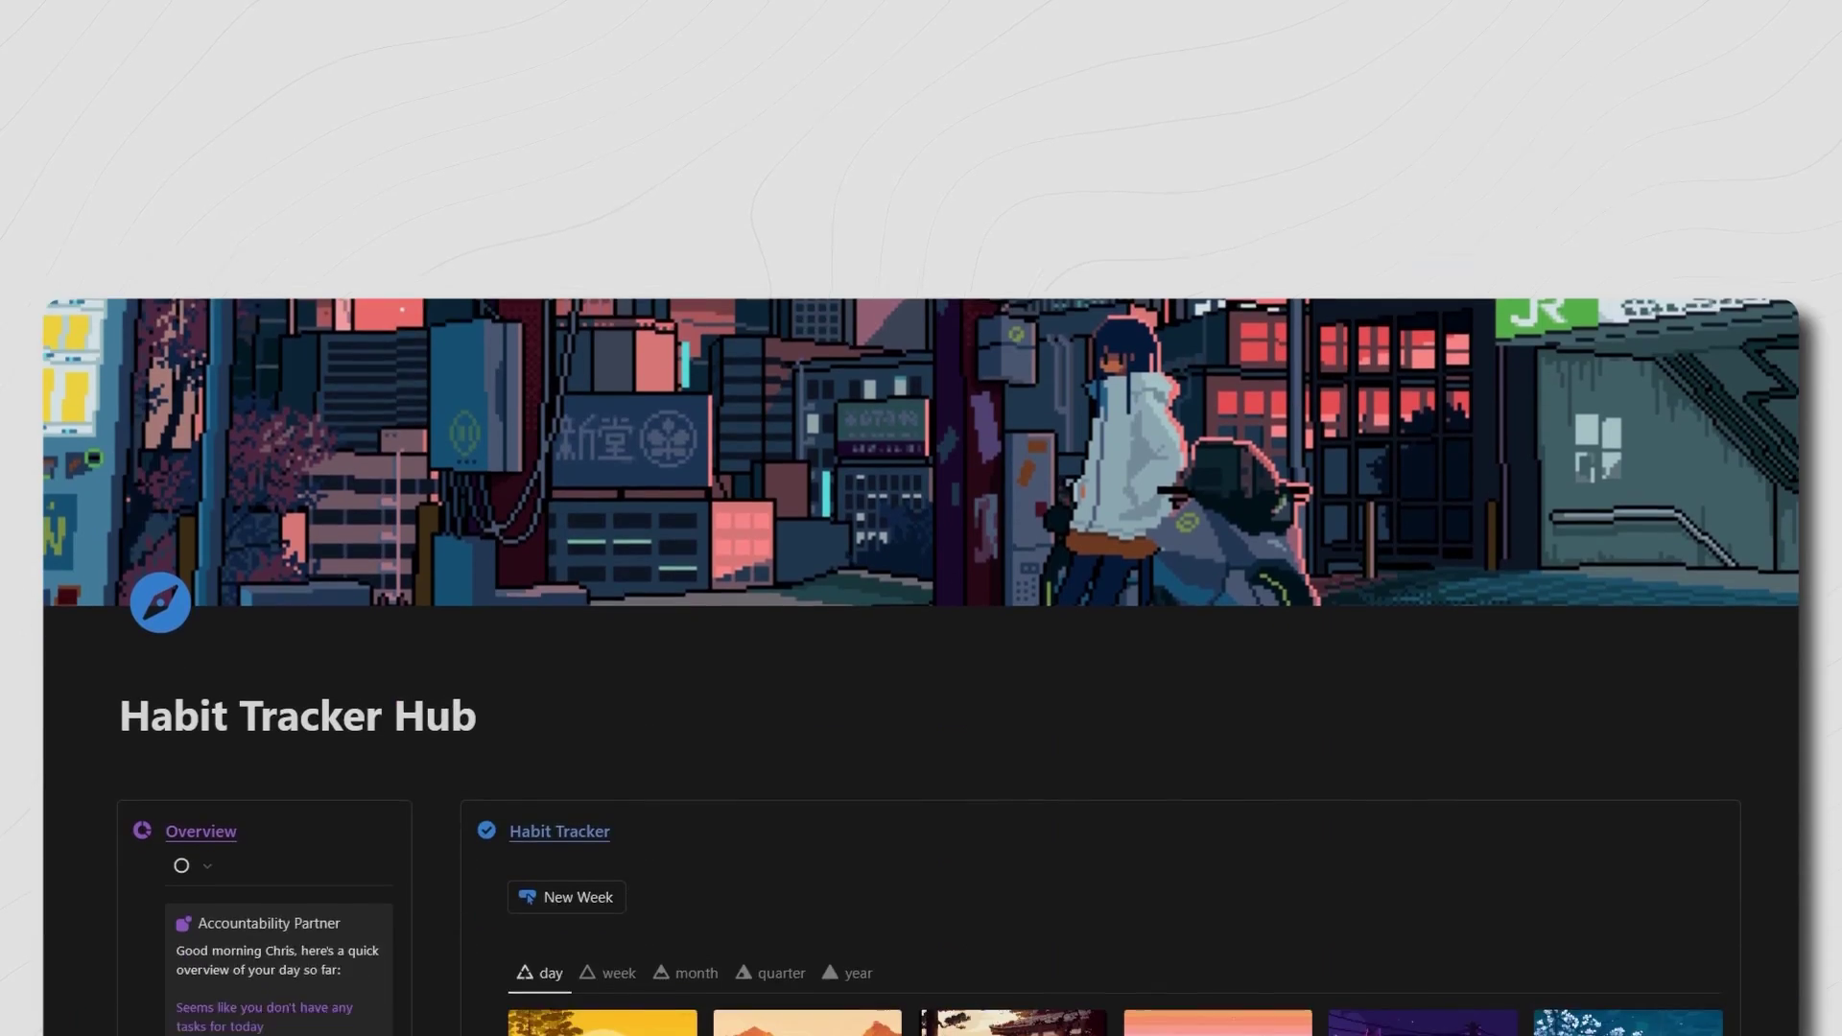
Step: Scroll down Habit Tracker Hub to the calendar and back up to the banner
{"action": "scroll", "coordinate": [921, 575], "scroll_direction": "down", "scroll_amount": 5}
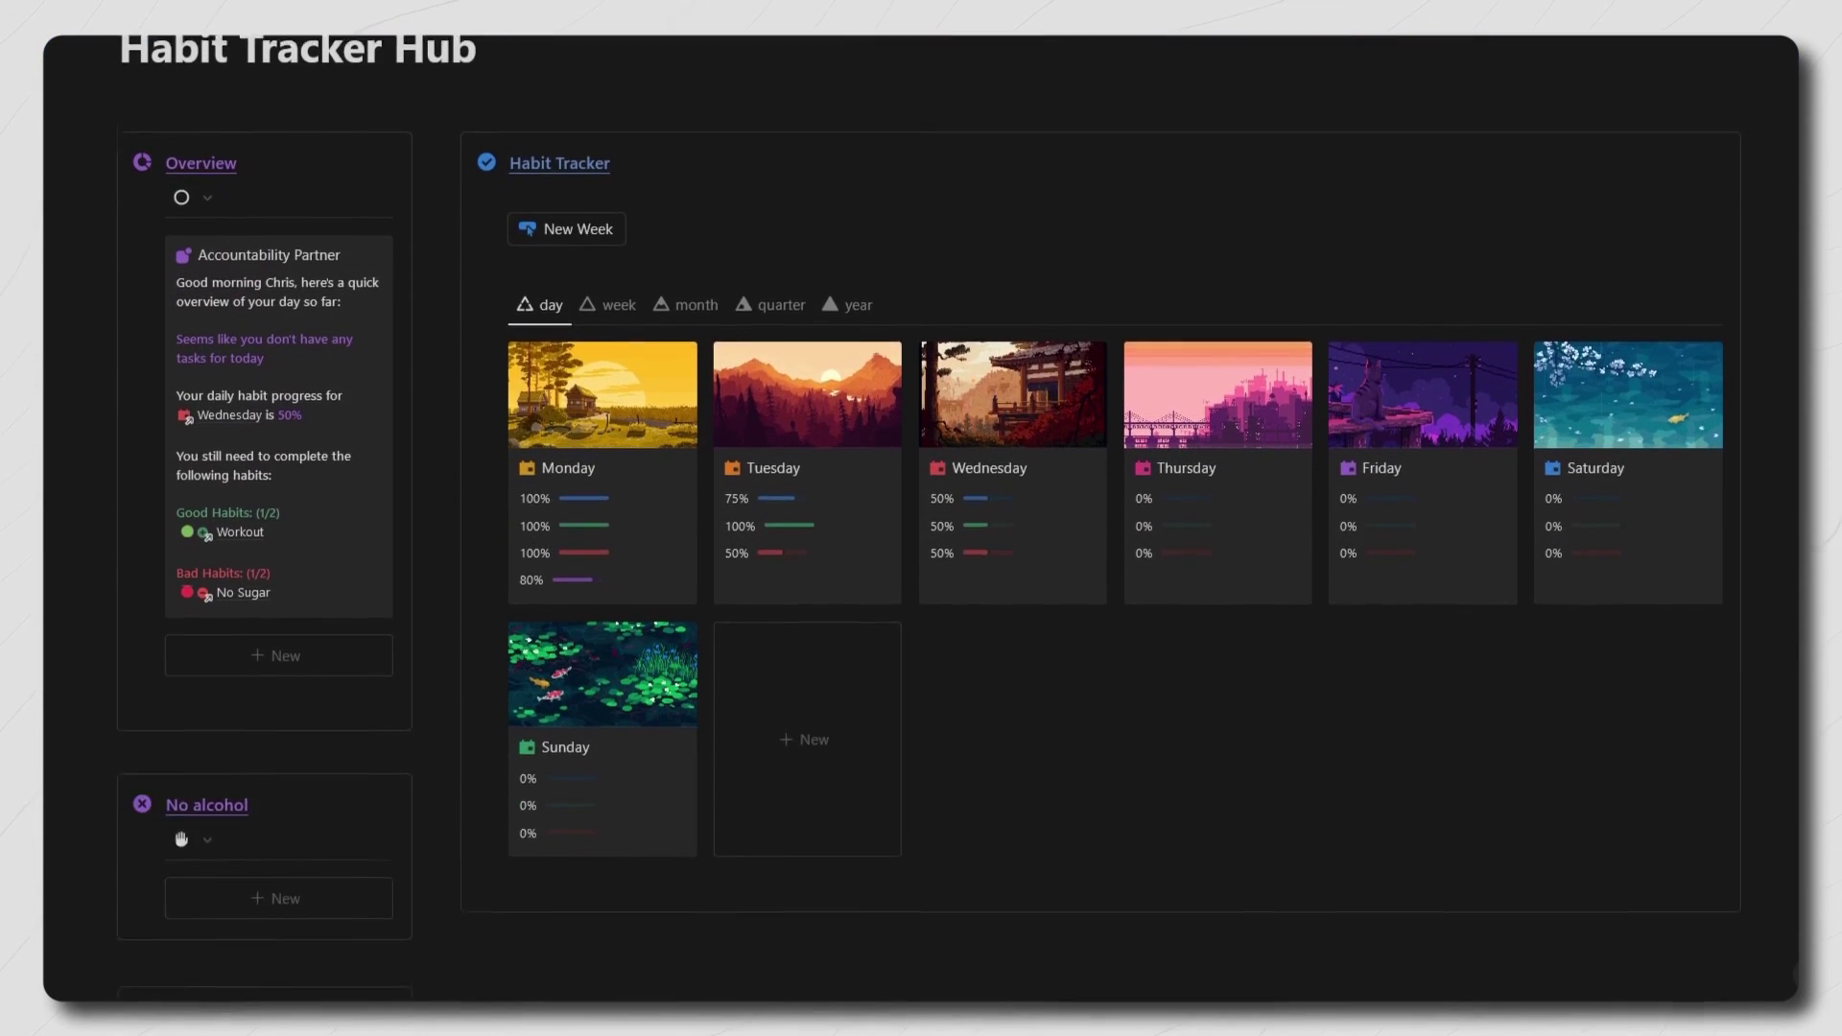
{"action": "scroll", "coordinate": [921, 518], "scroll_direction": "down", "scroll_amount": 15}
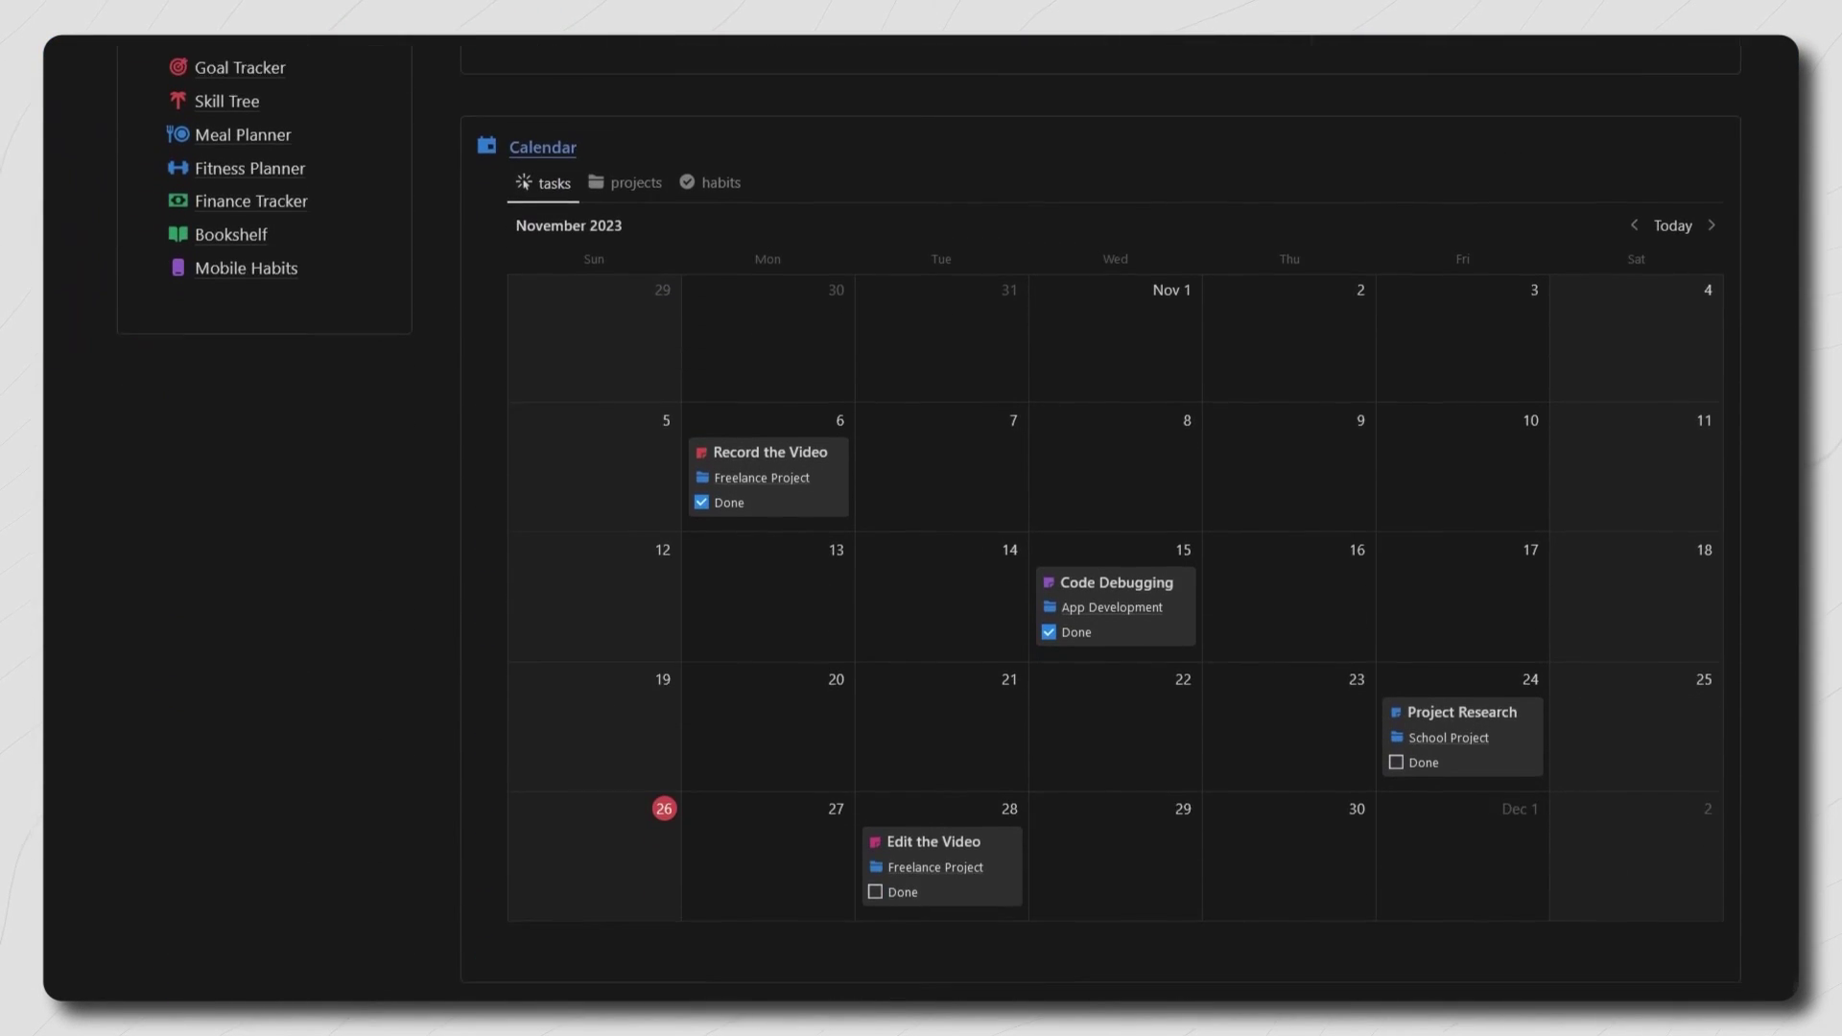
{"action": "scroll", "coordinate": [921, 518], "scroll_direction": "down", "scroll_amount": 2}
{"action": "scroll", "coordinate": [921, 518], "scroll_direction": "up", "scroll_amount": 4}
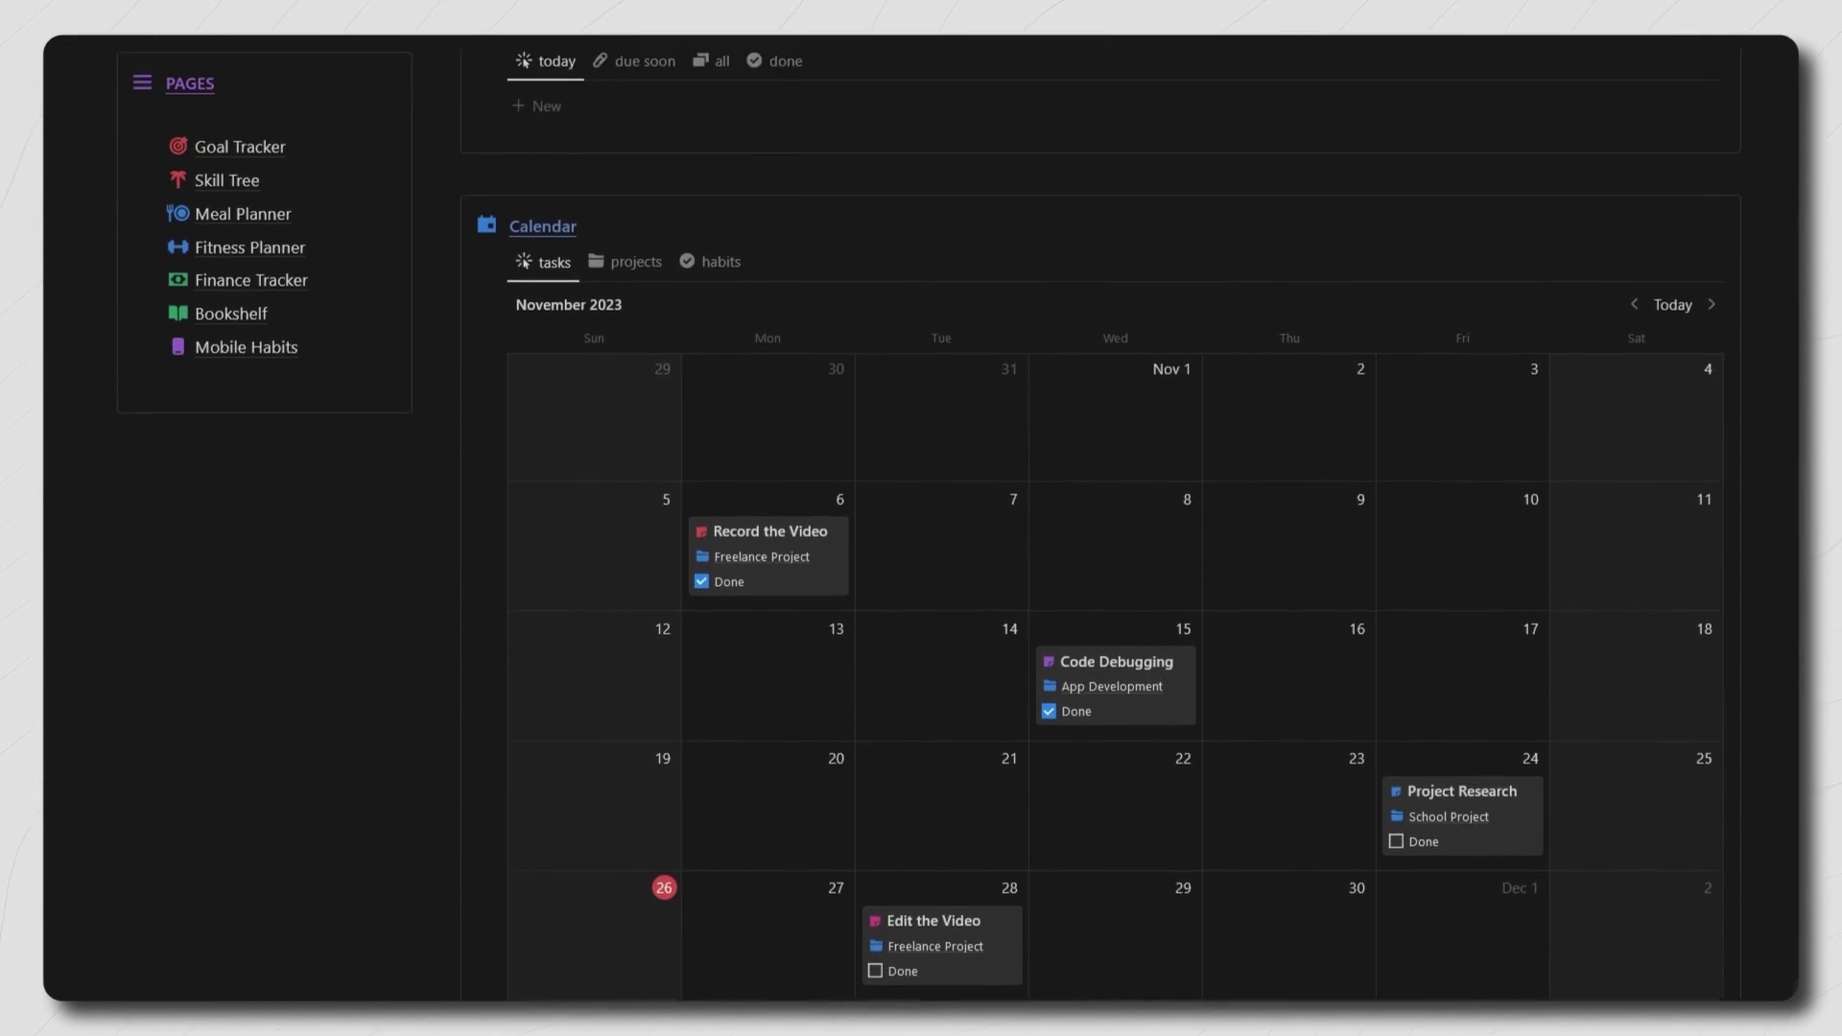
{"action": "scroll", "coordinate": [921, 518], "scroll_direction": "up", "scroll_amount": 20}
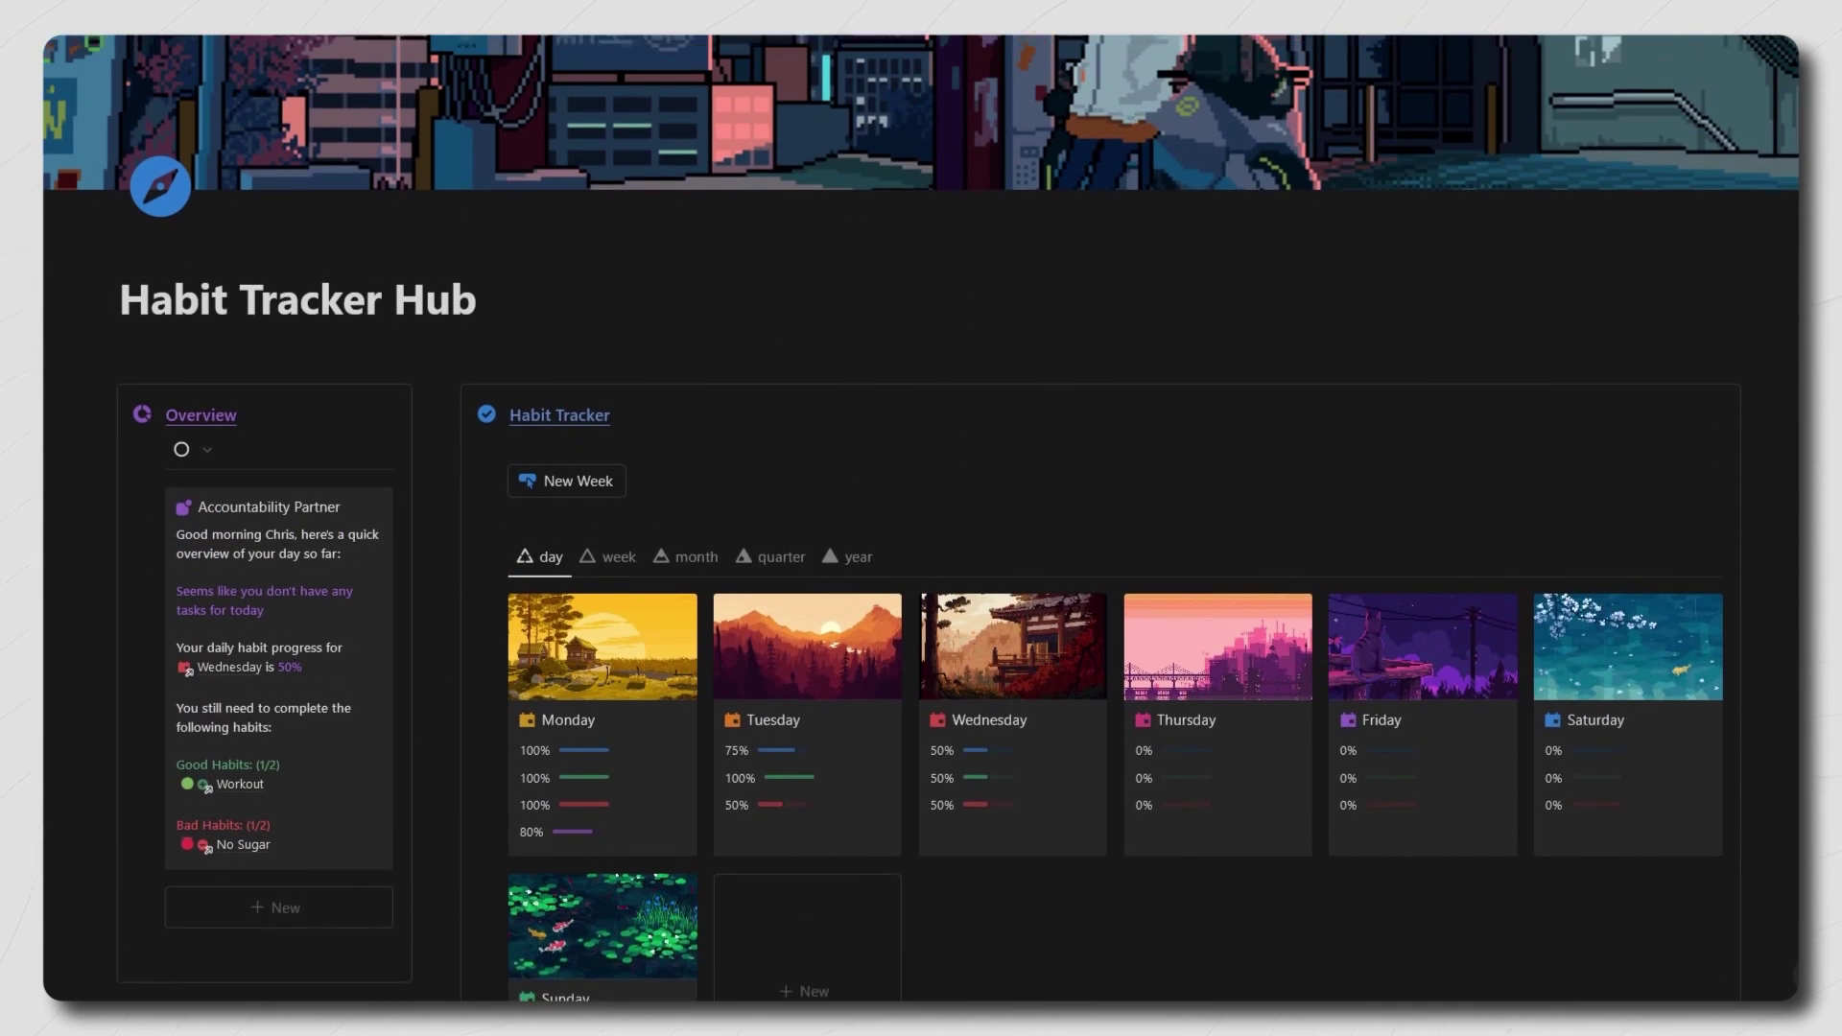
{"action": "scroll", "coordinate": [921, 518], "scroll_direction": "up", "scroll_amount": 2}
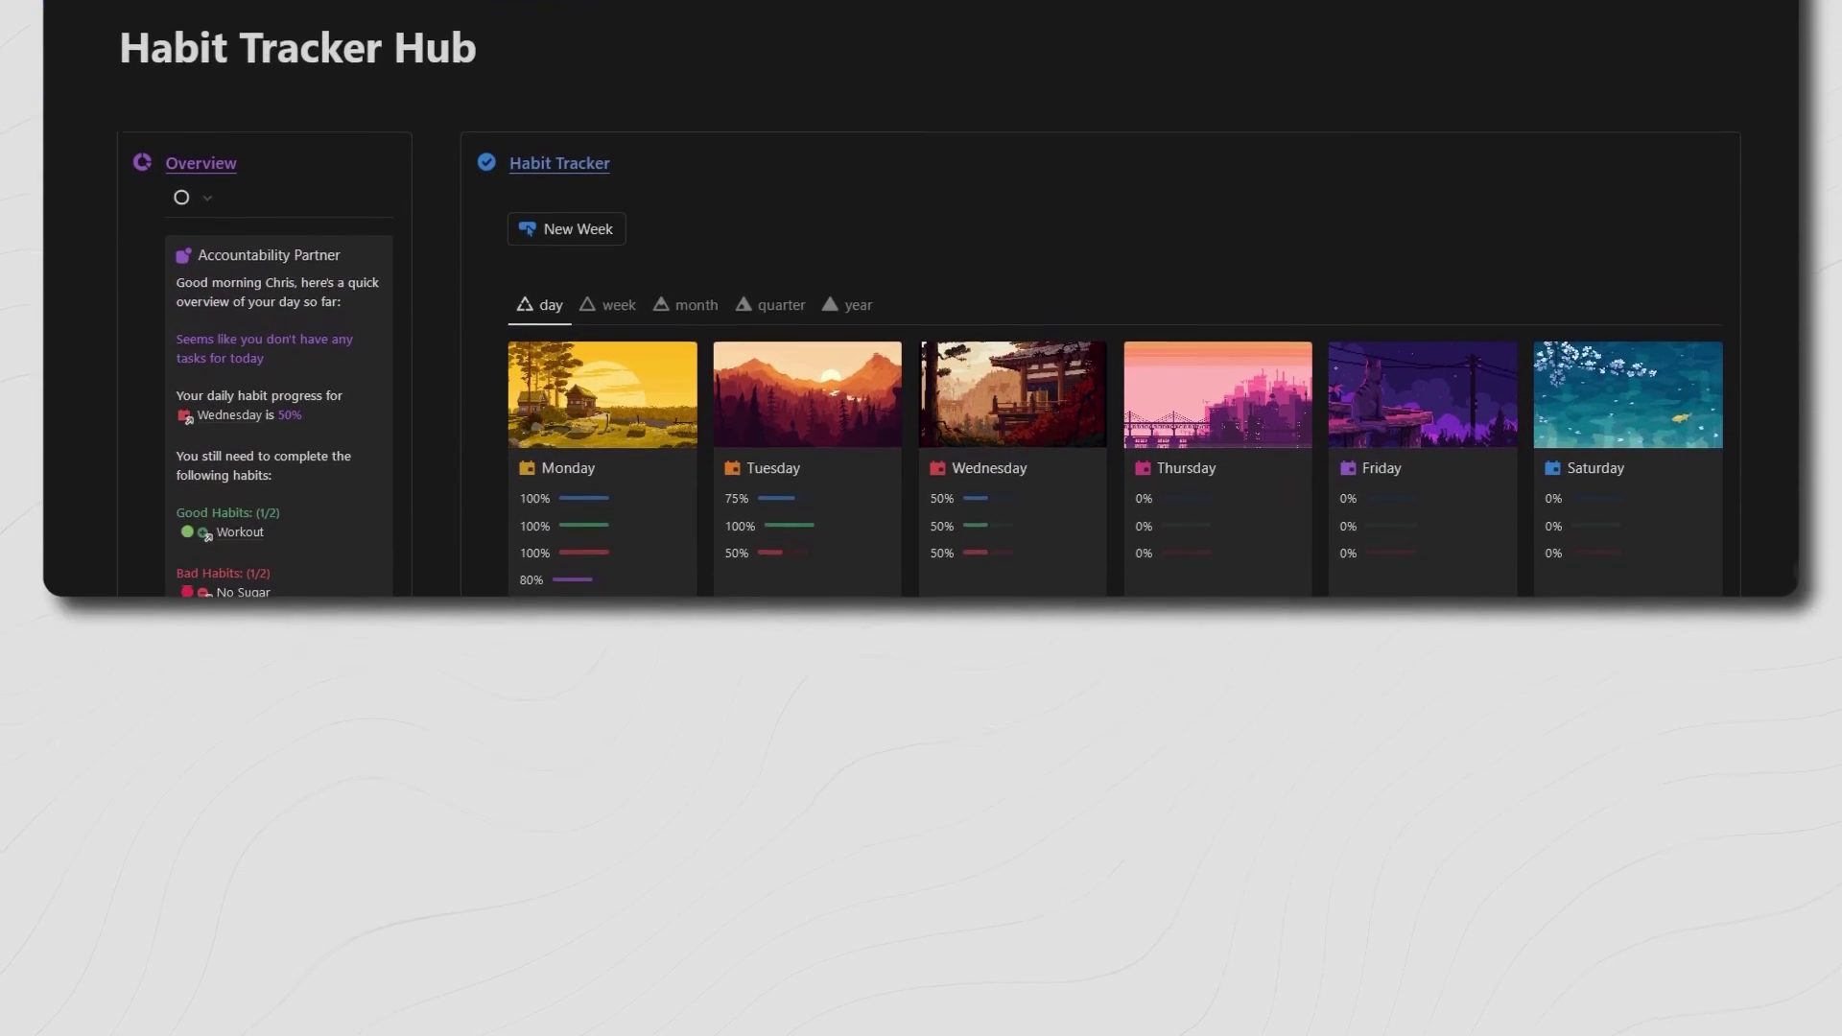